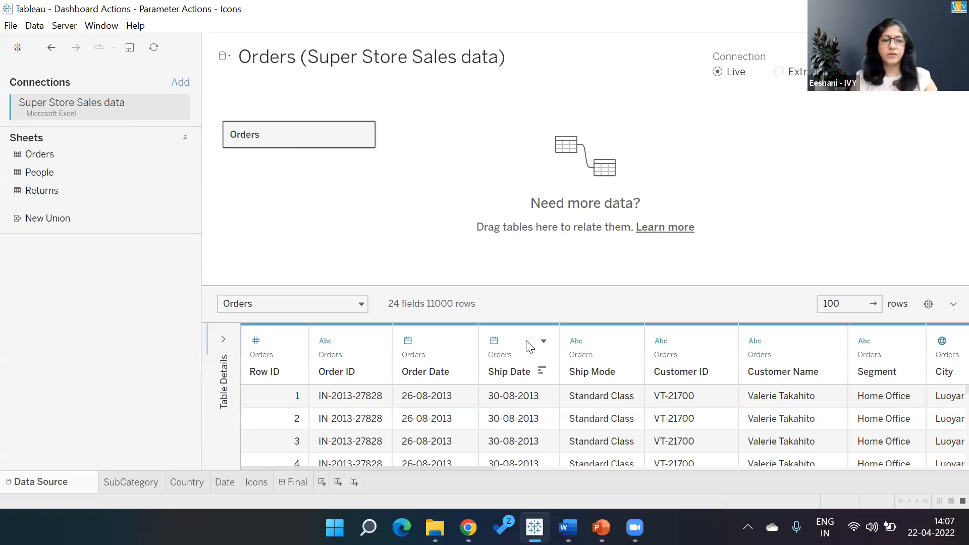
- Look over the SubCategory sheet in the existing Dashboard Actions workbook
click(151, 492)
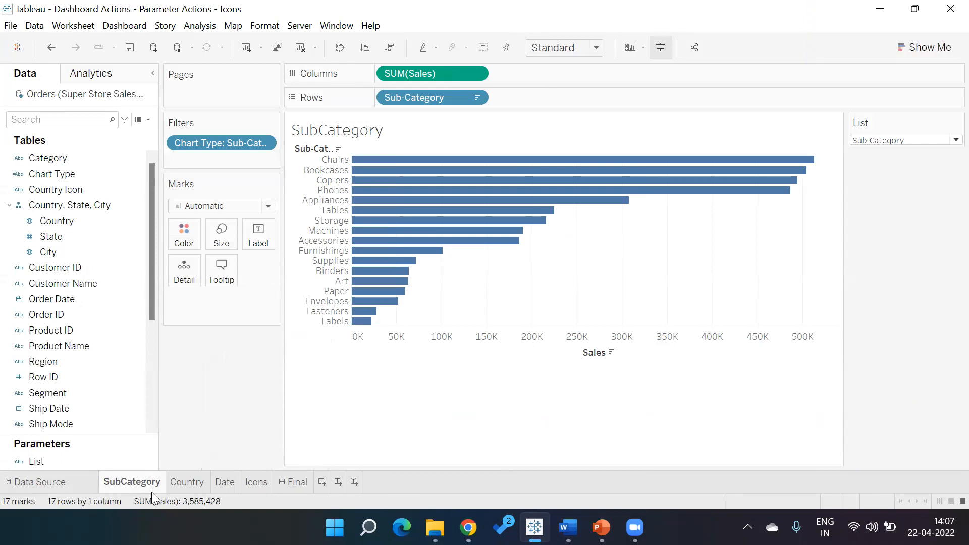
click(12, 26)
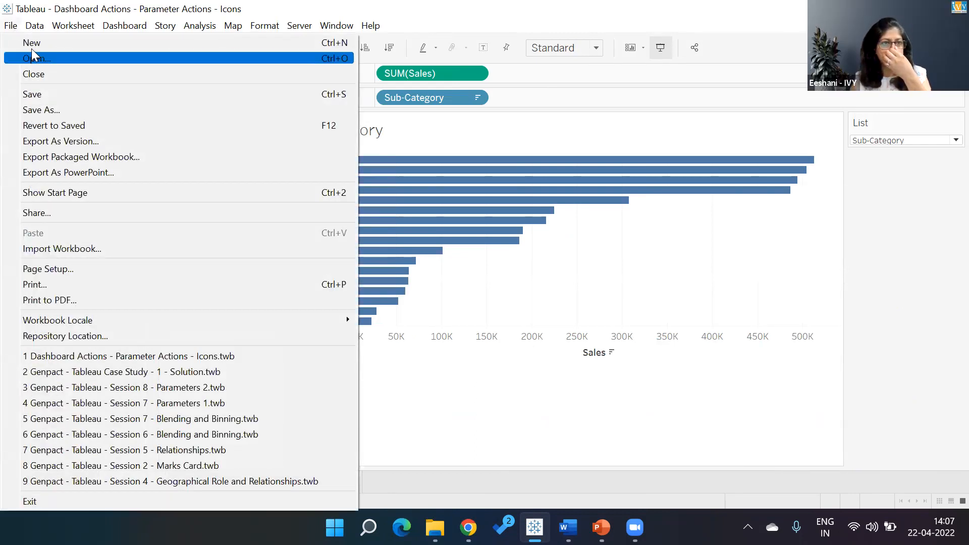
click(562, 439)
- Launch Tableau Public 2021.1 from the Windows search
click(369, 528)
text(tableau Public 2021.1)
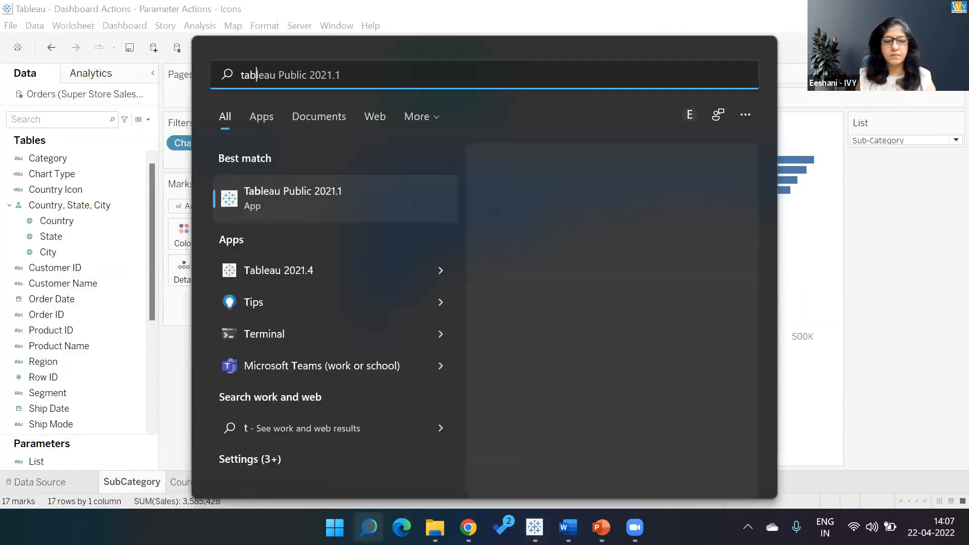
click(361, 189)
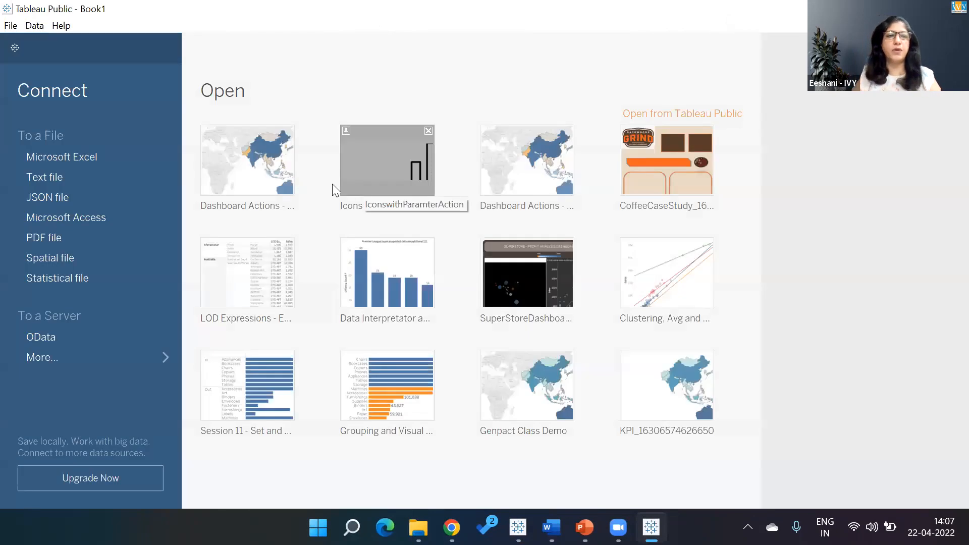
- Start a Microsoft Excel connection and open the Data Analytics Certification KPO folder
click(90, 159)
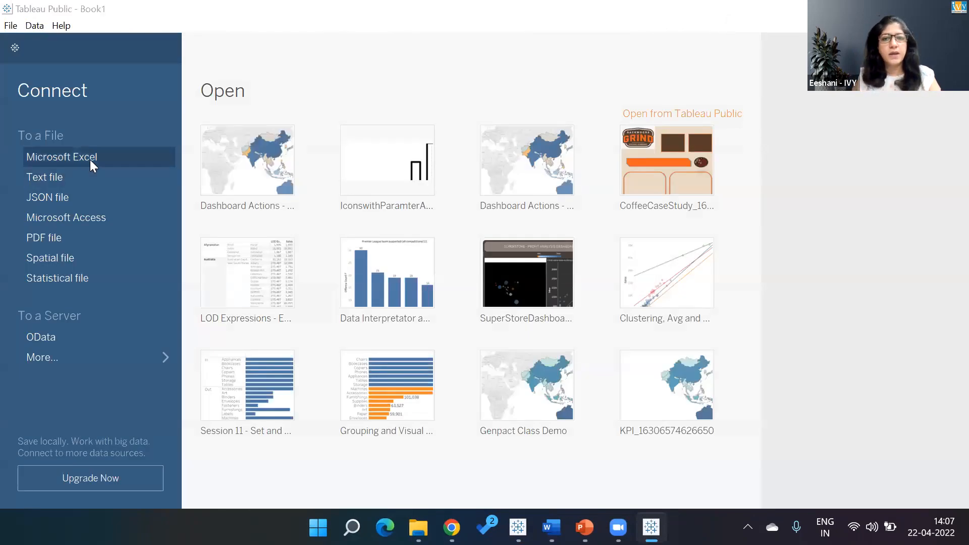
click(80, 287)
double_click(191, 185)
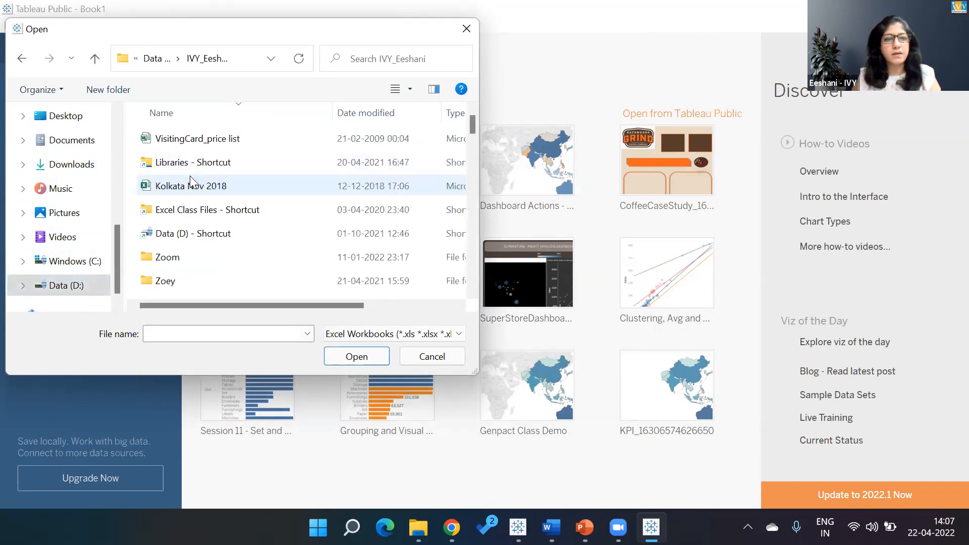
key(Down)
key(Down)
key(Down)
key(Down)
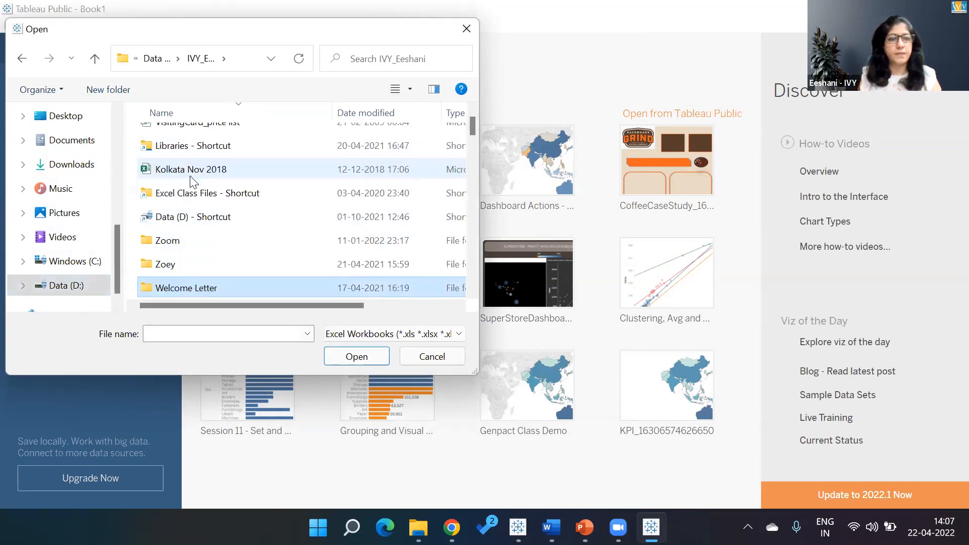
key(Down)
key(Down)
key(Down)
key(Down)
key(Down)
key(Down)
key(Down)
key(Down)
key(Down)
key(Down)
key(d)
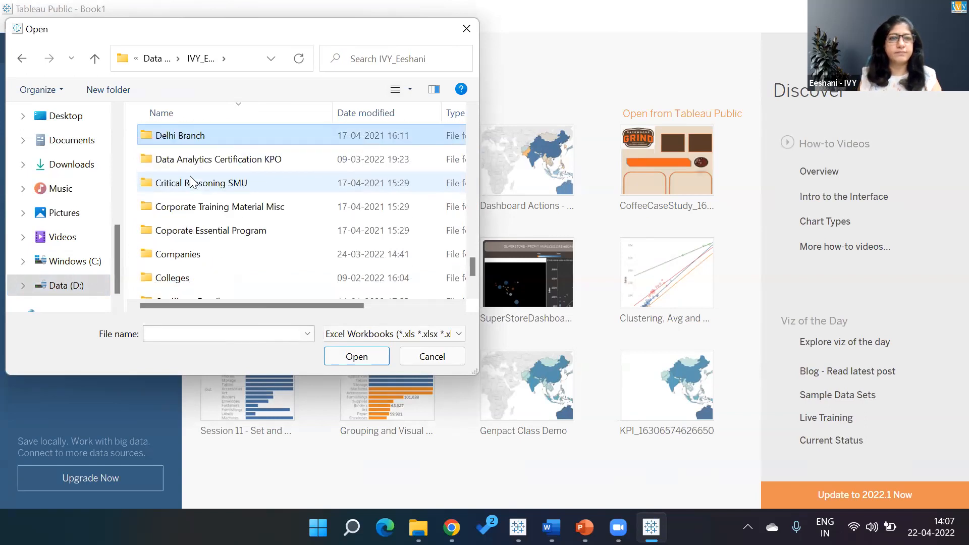
key(Down)
key(Return)
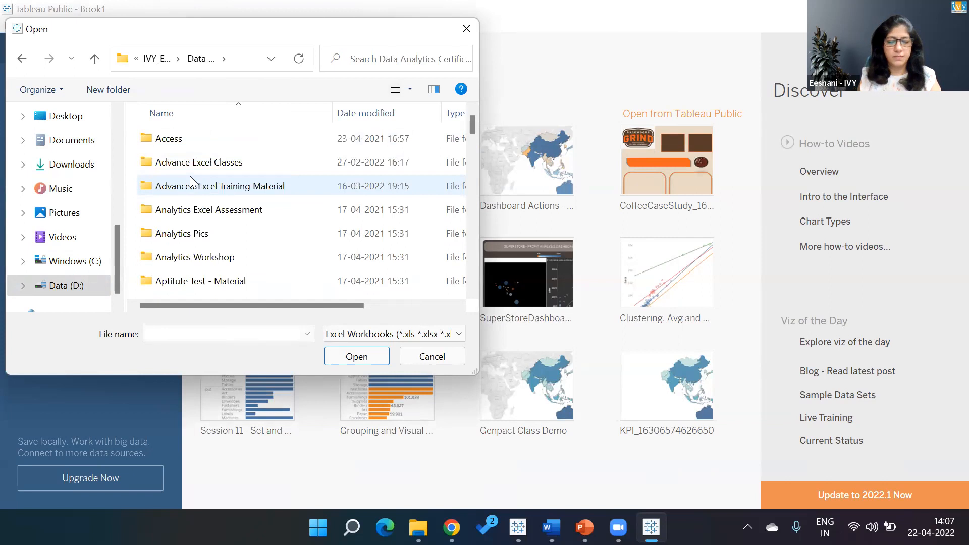
- Navigate through the subfolders and open the Super Store Sales data workbook
key(t)
key(Return)
key(Down)
key(Down)
key(Return)
key(BackSpace)
key(Down)
key(Down)
key(Down)
key(Down)
key(Return)
key(Down)
key(Return)
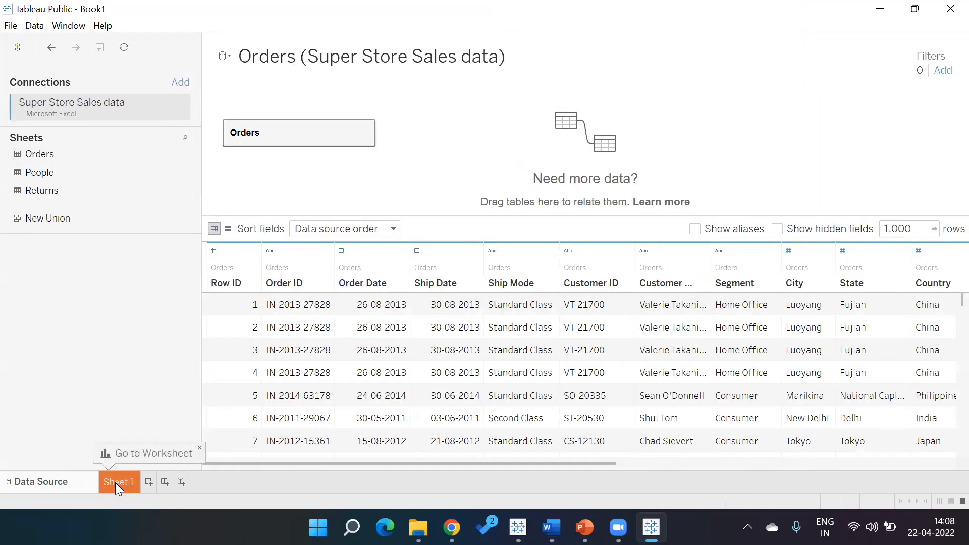
- Go to Sheet 1 and rename it Sub-Category Sales
click(115, 483)
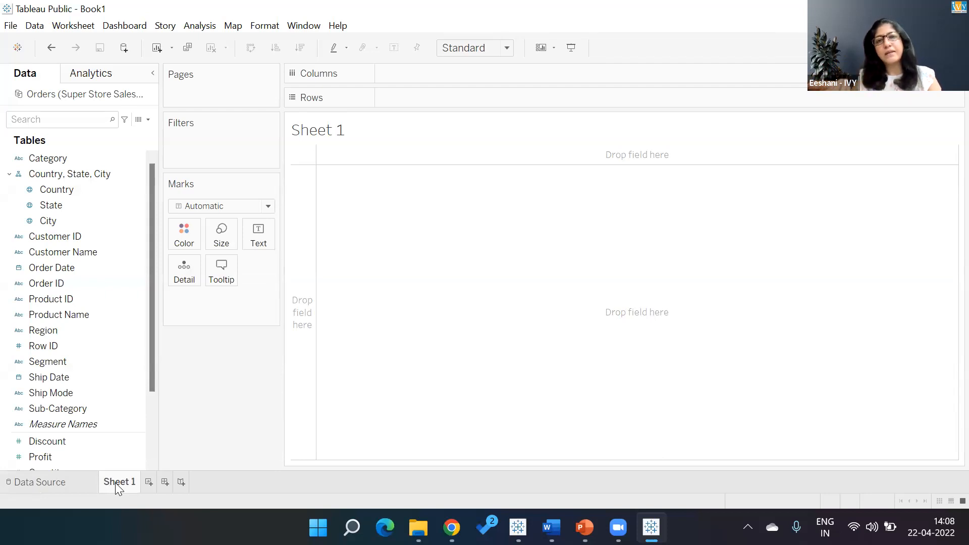
double_click(115, 482)
text(Sub)
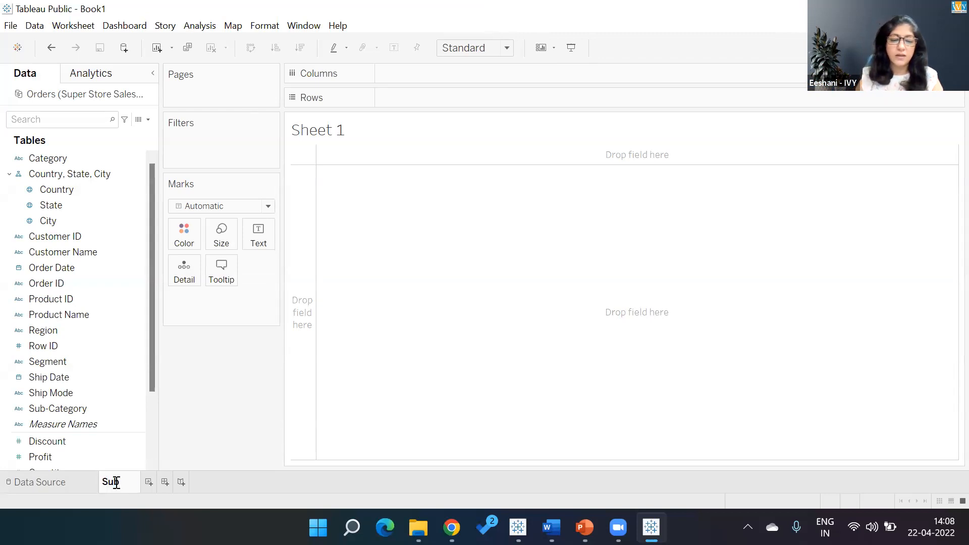
text(-Categor)
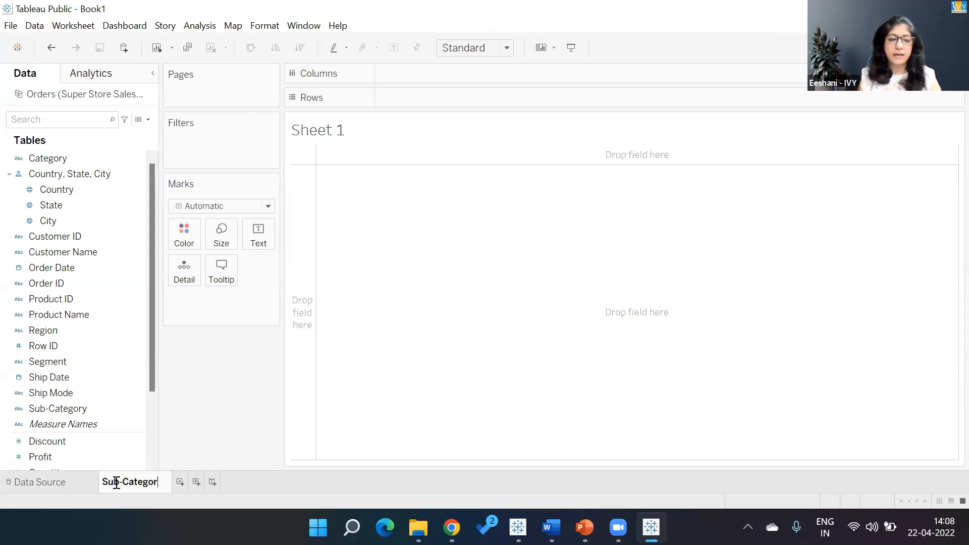
text(y Sales)
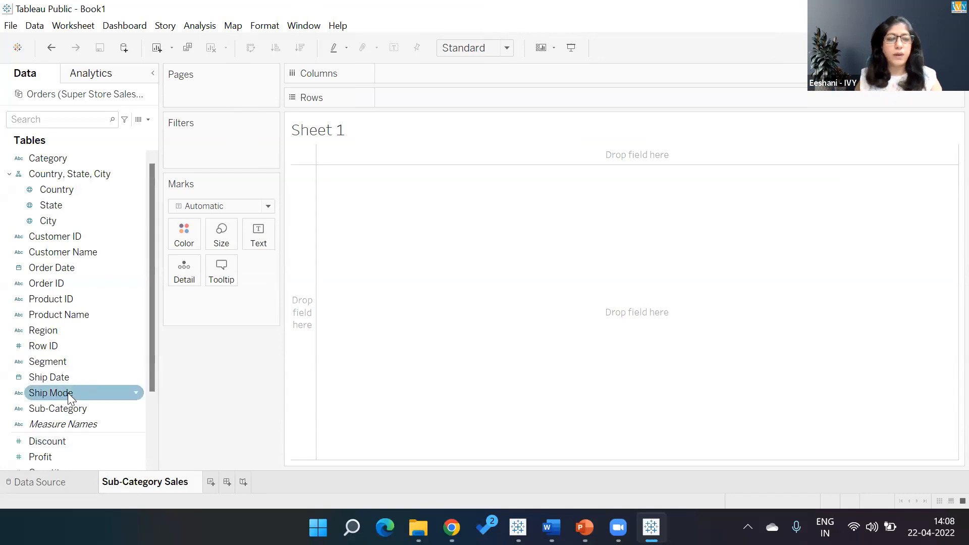
- Add Sub-Category and Sales to the view and display them as horizontal bars
double_click(69, 407)
drag(151, 387, 152, 438)
double_click(55, 405)
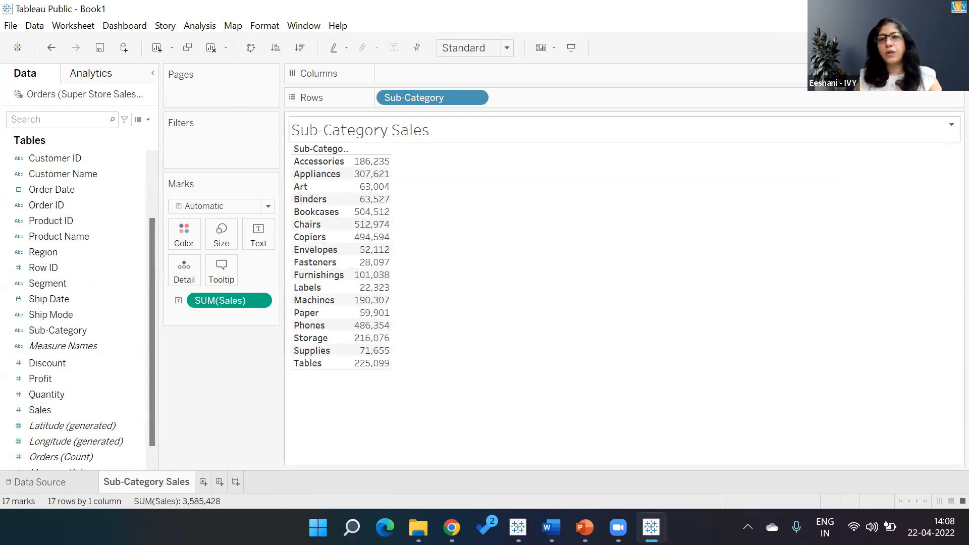
click(935, 48)
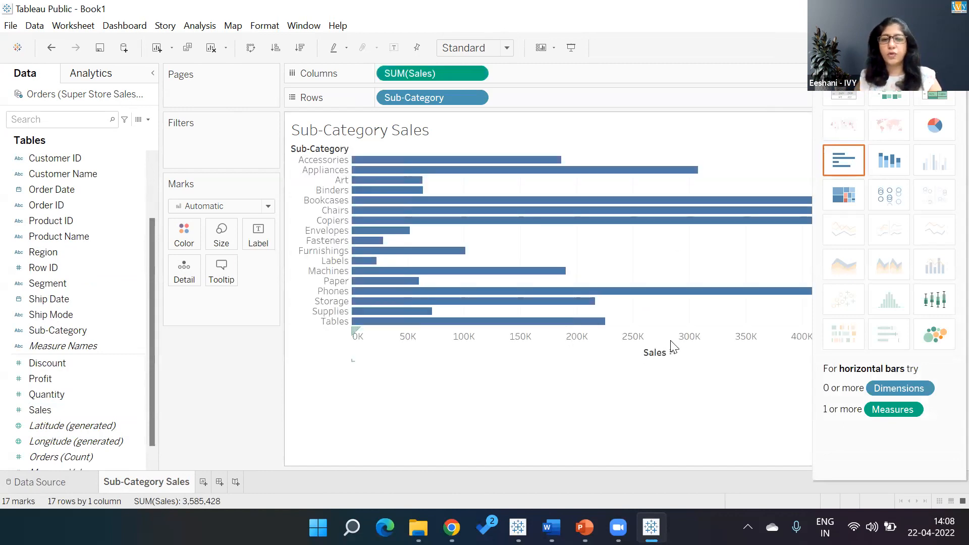
- Sort the sub-category bars descending by Sales
click(672, 353)
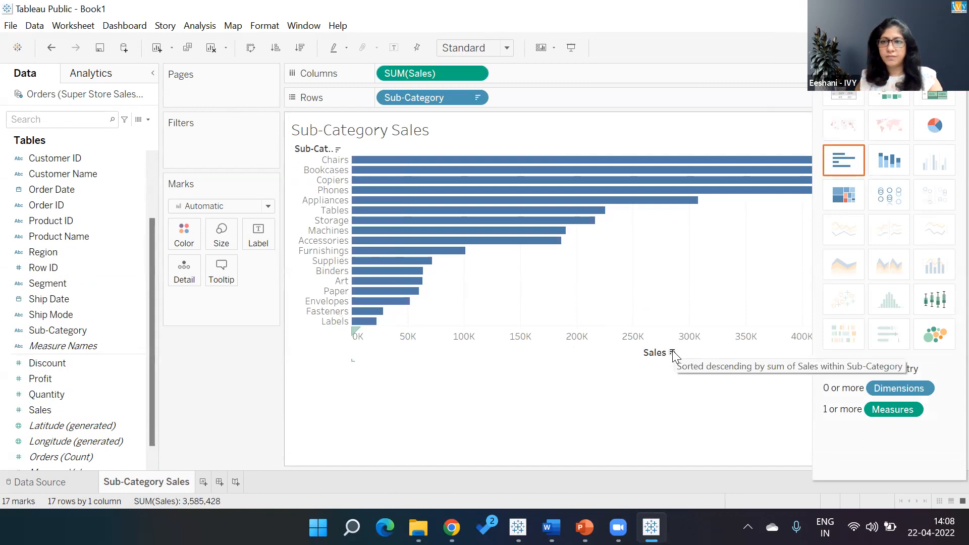
click(937, 48)
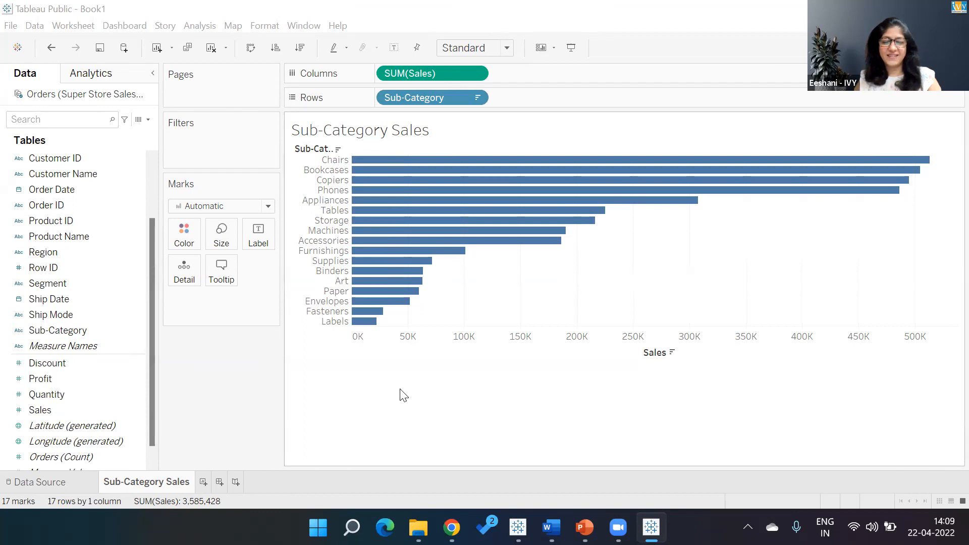
- Add a new worksheet and rename it Country
click(203, 482)
double_click(200, 484)
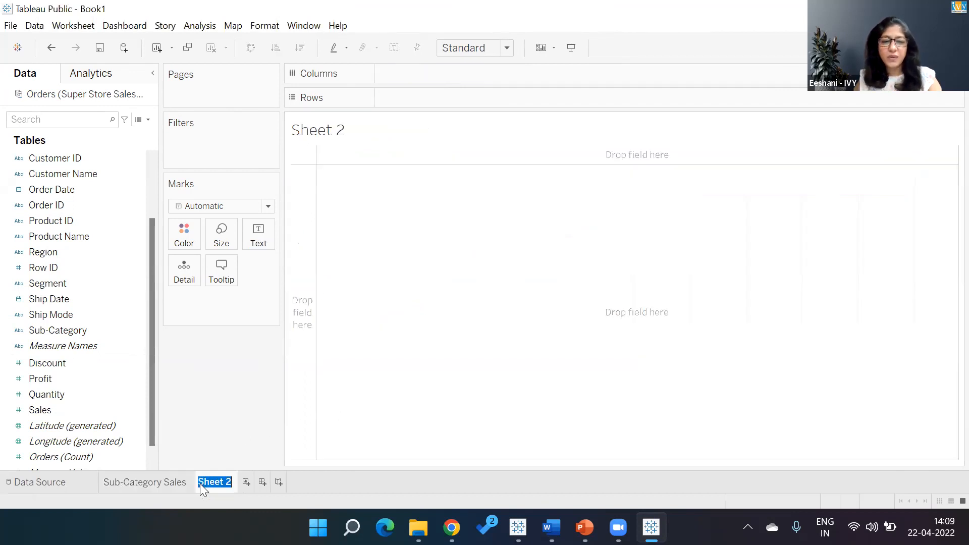
text(Country)
key(Return)
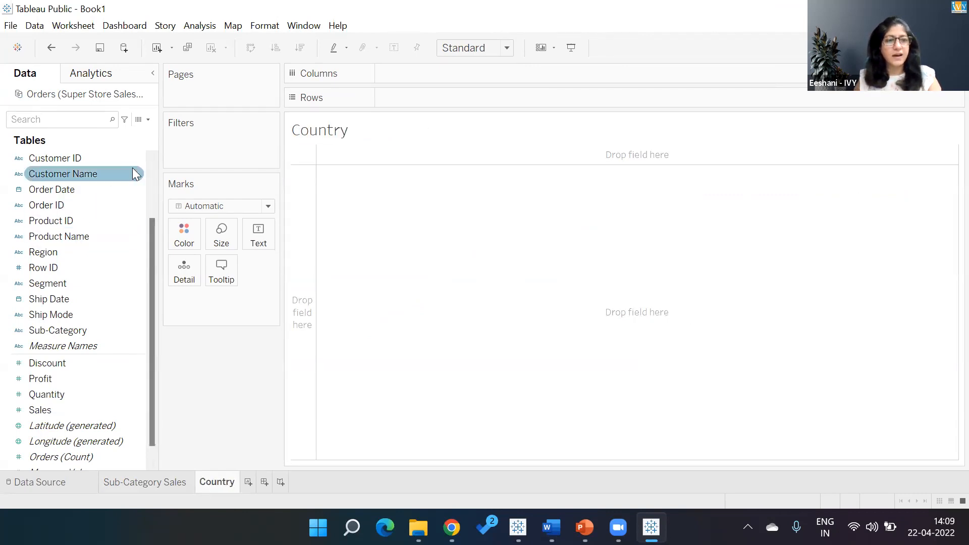
- Map Country with Sales and switch it to a filled map colored by Sales
click(153, 161)
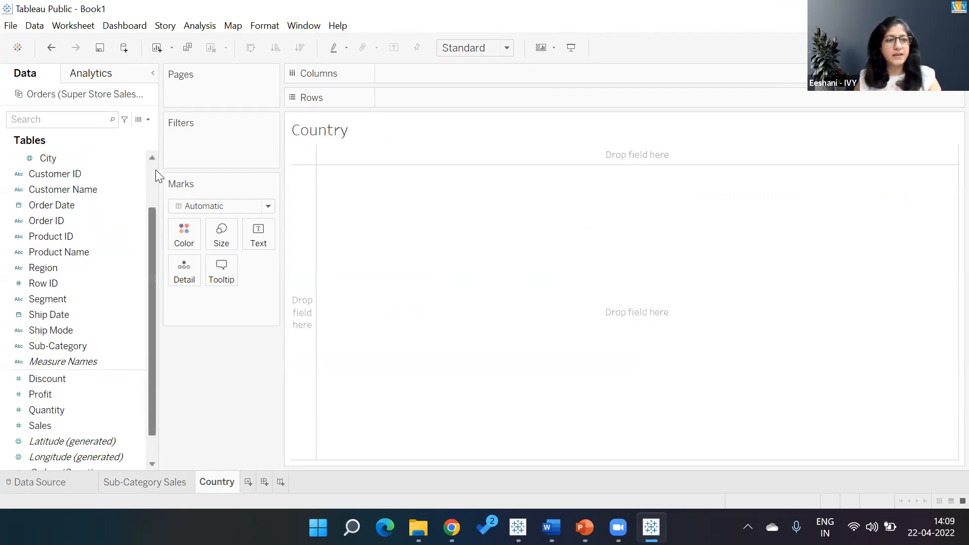
scroll(155, 170, up, 2)
click(98, 190)
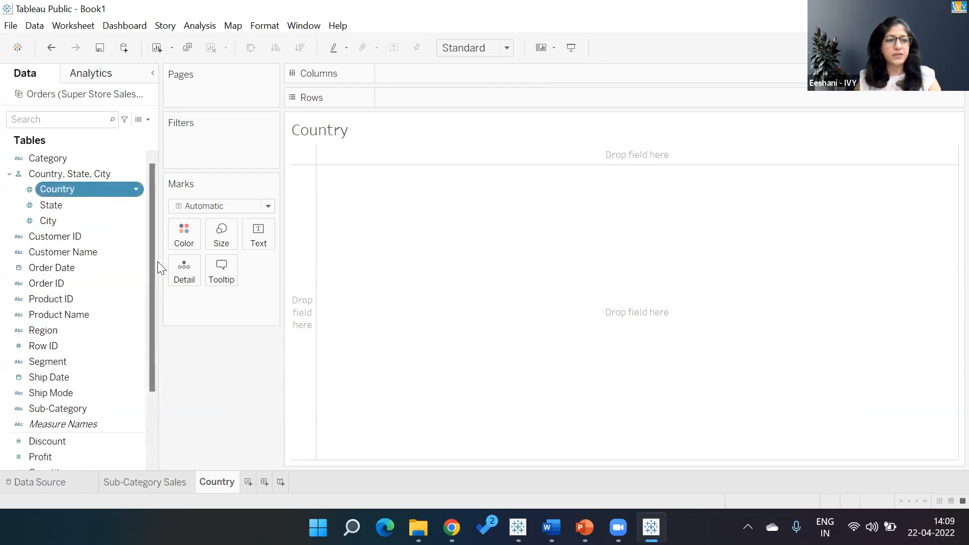
scroll(146, 355, down, 2)
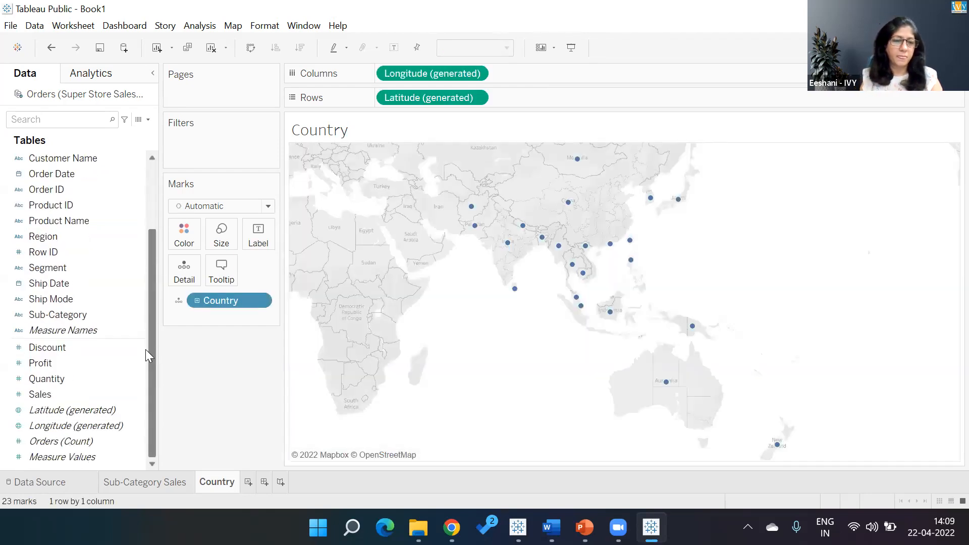
drag(43, 394, 293, 254)
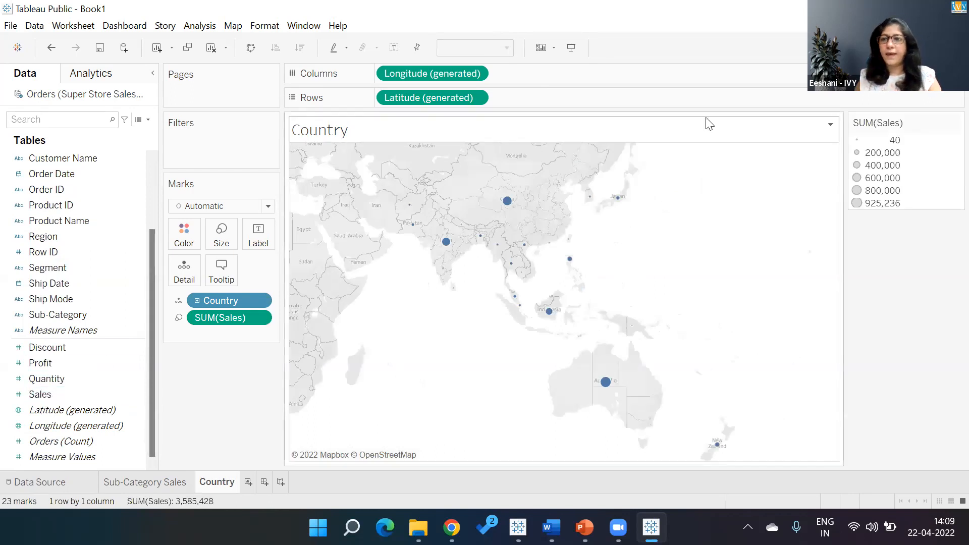
click(943, 47)
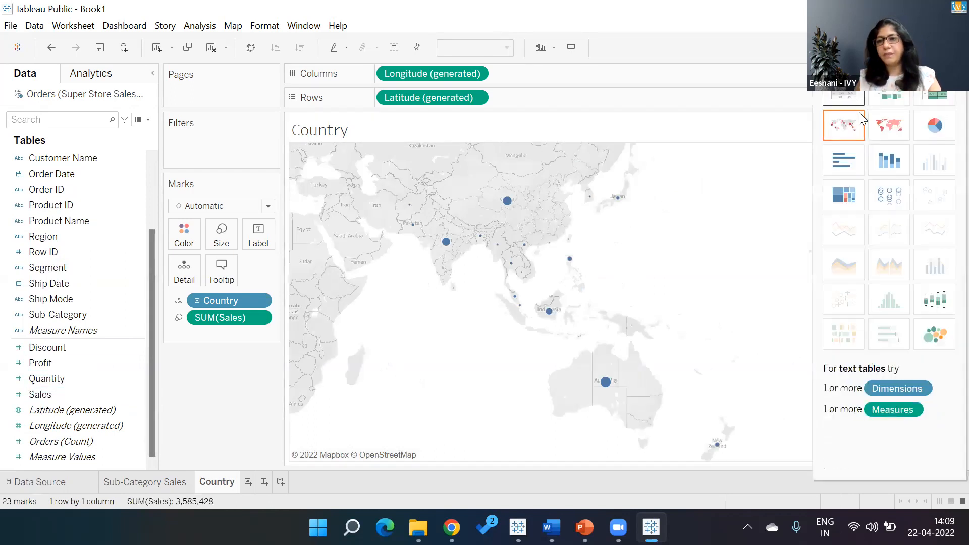
click(885, 125)
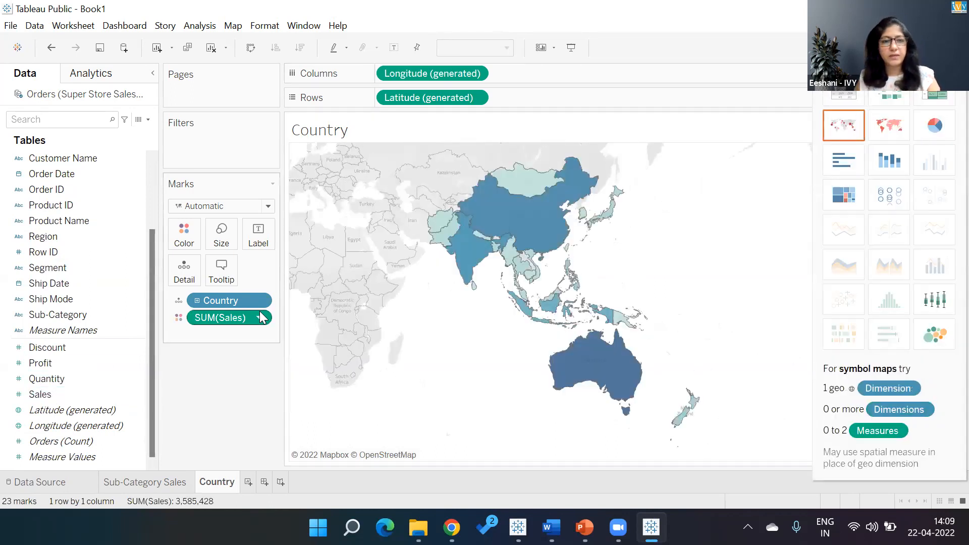
- Label the countries, showing labels only for the Min/Max of SUM(Sales) per pane
drag(222, 300, 264, 245)
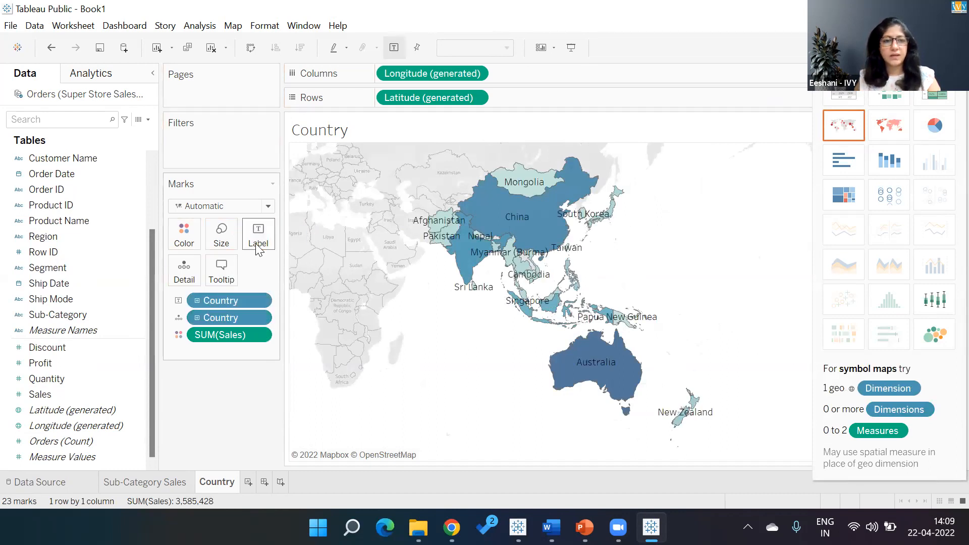
click(261, 244)
click(285, 374)
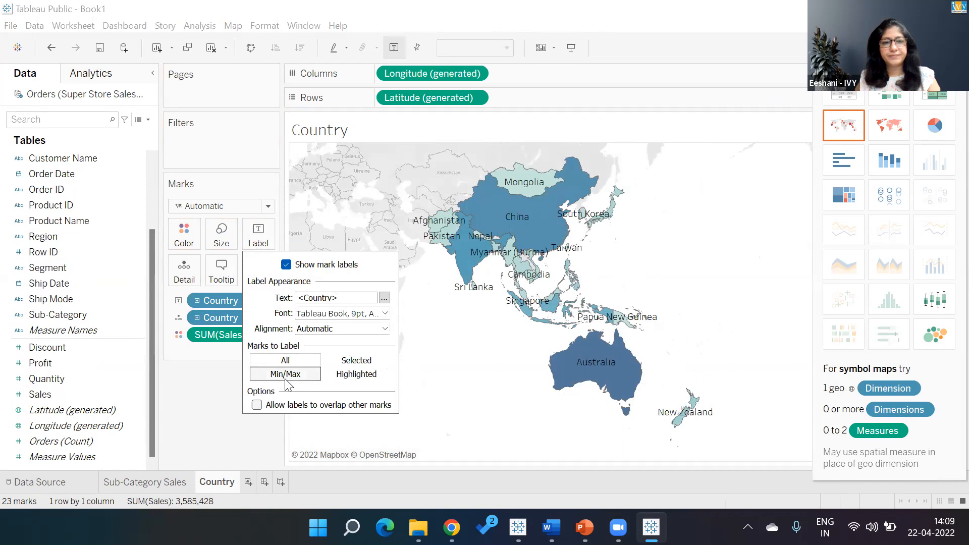
click(289, 416)
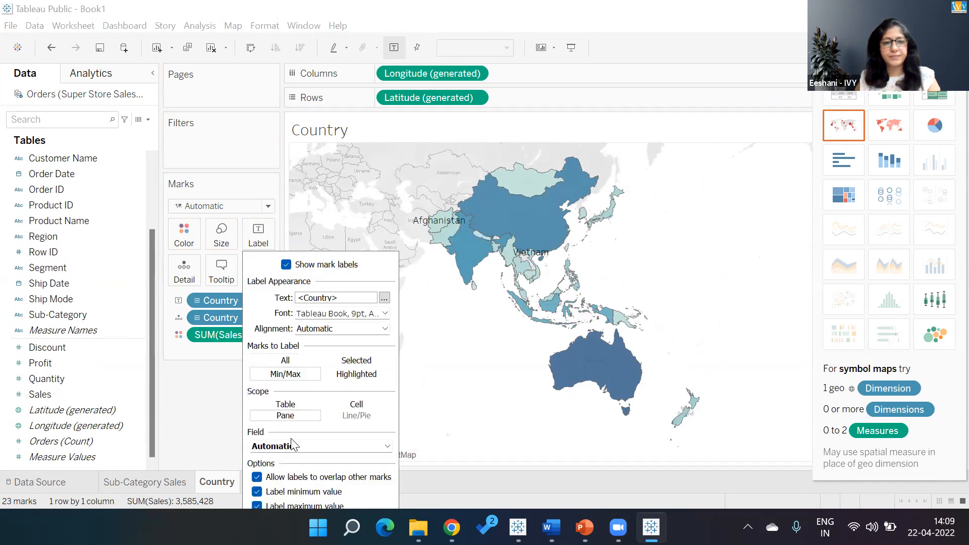
click(292, 446)
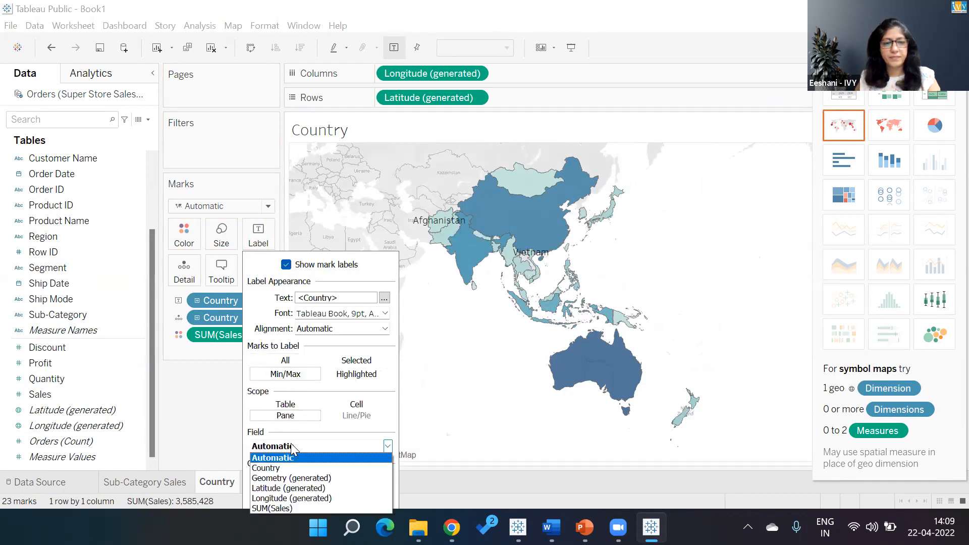
click(285, 509)
click(226, 389)
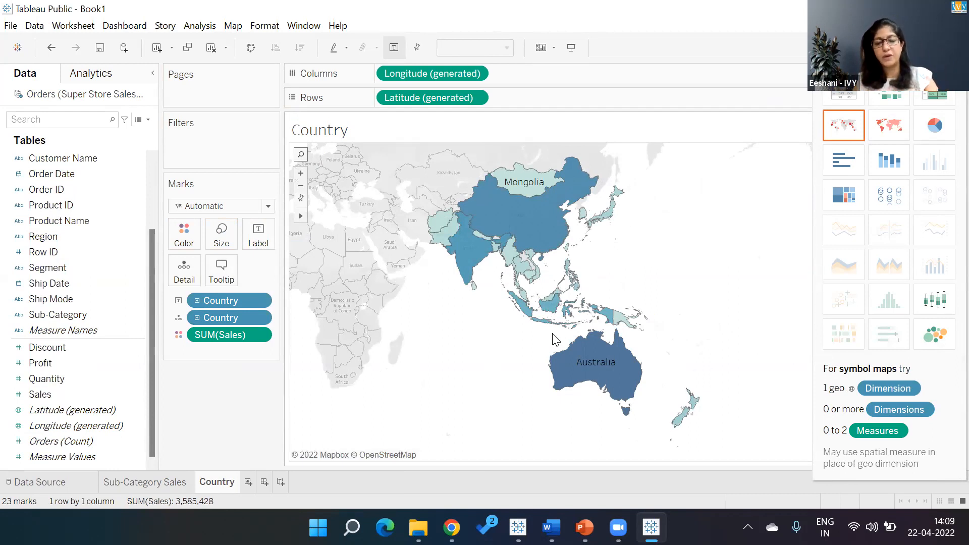
- Add a new worksheet named Trend
click(250, 485)
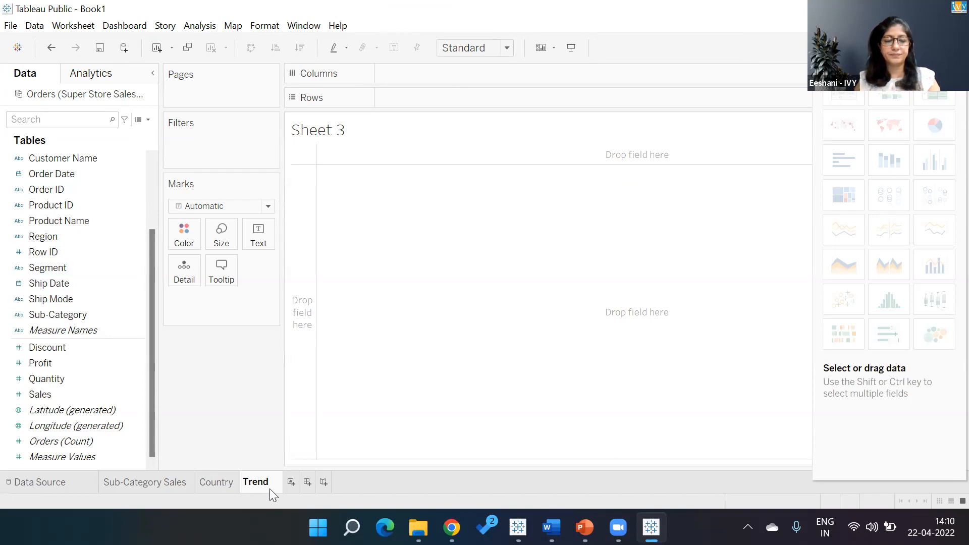
click(252, 399)
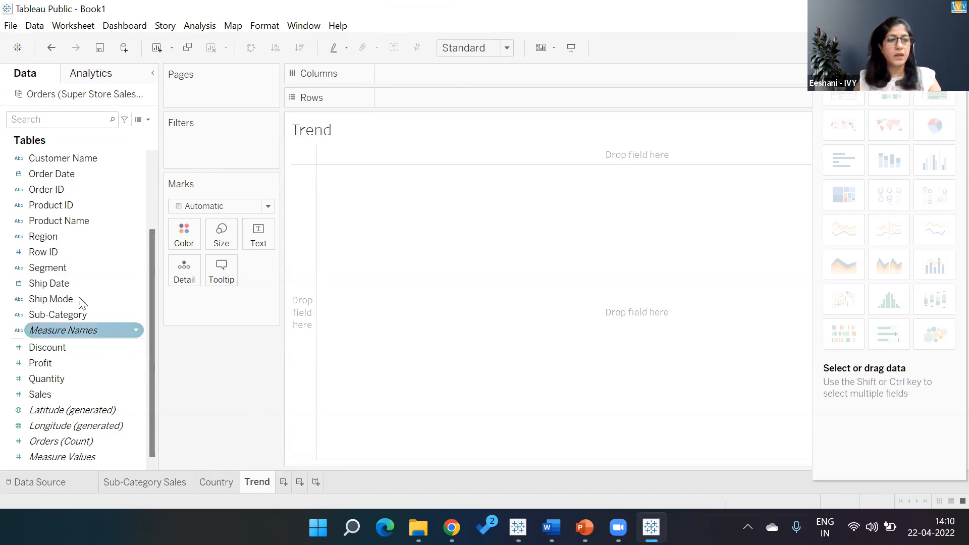
- Add Order Date and Sales to the view and set the date to continuous Month
click(69, 180)
double_click(59, 395)
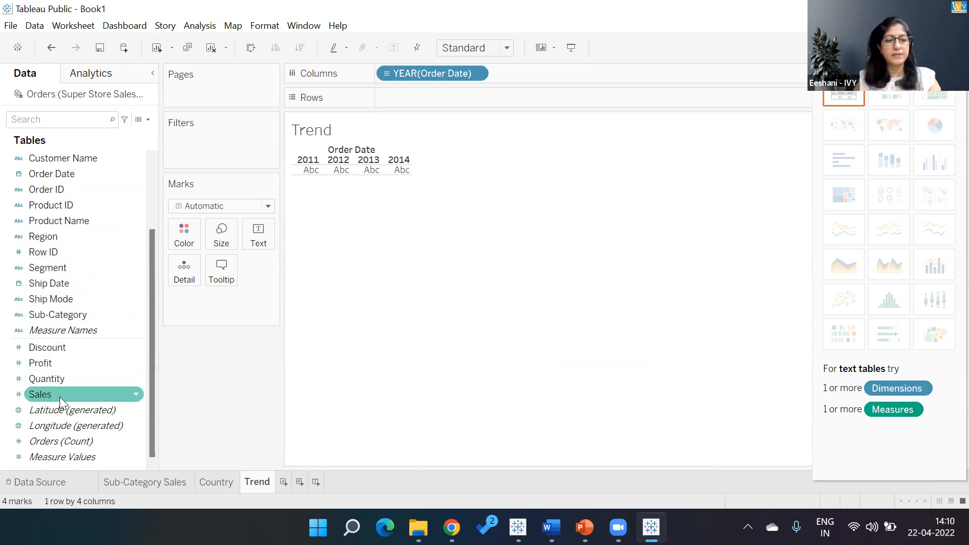
click(475, 75)
click(473, 356)
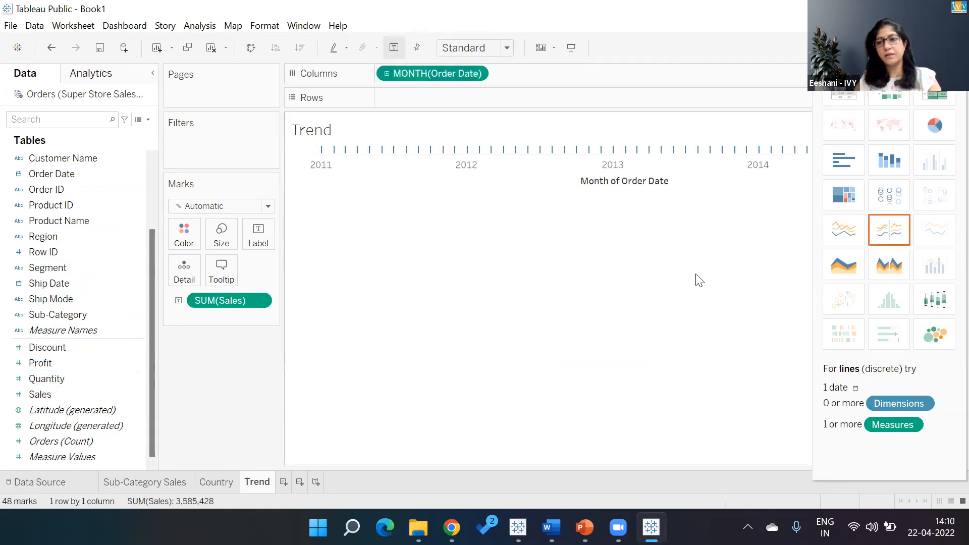
- Switch the Trend view to a continuous line chart and hide the Show Me pane
click(834, 230)
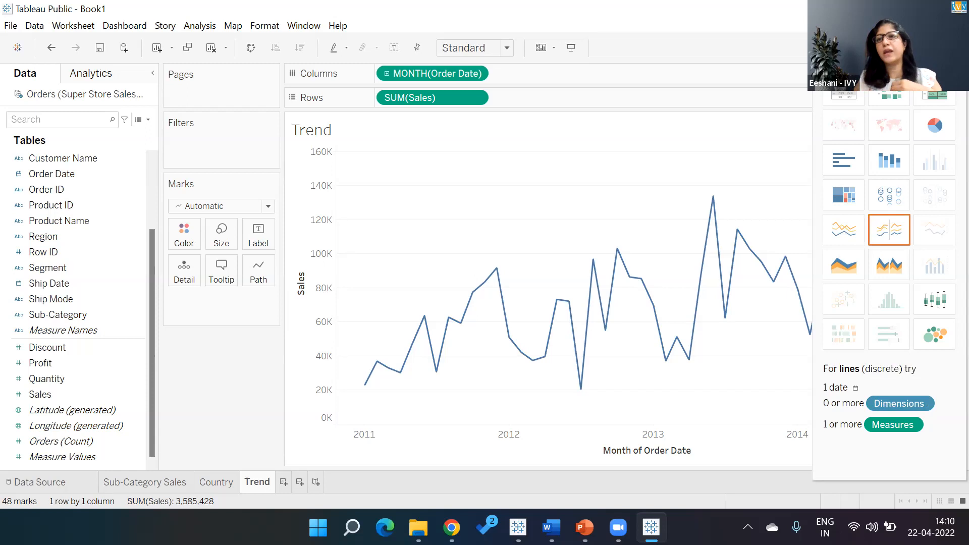
key(ctrl+1)
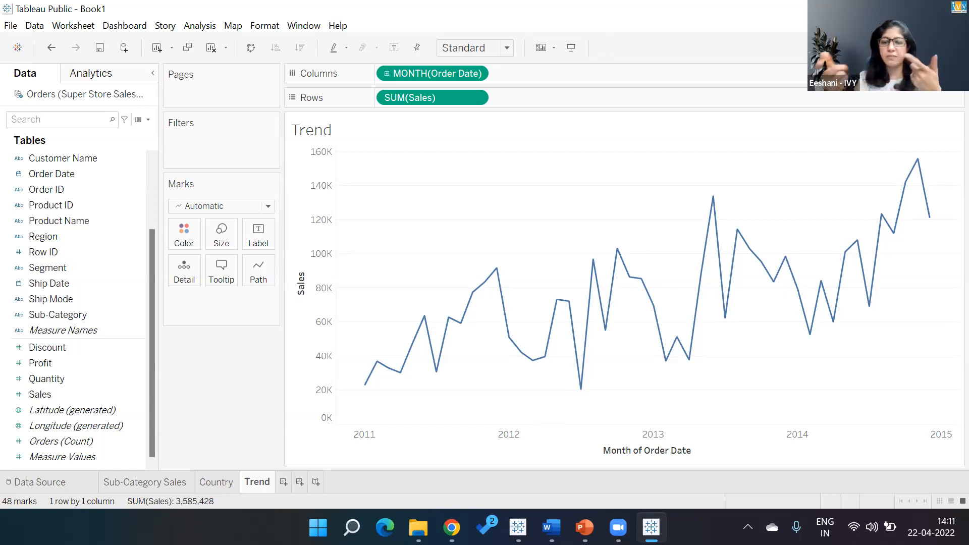
- Switch to the reference Dashboard Actions workbook and examine the settings of its List parameter
key(alt)
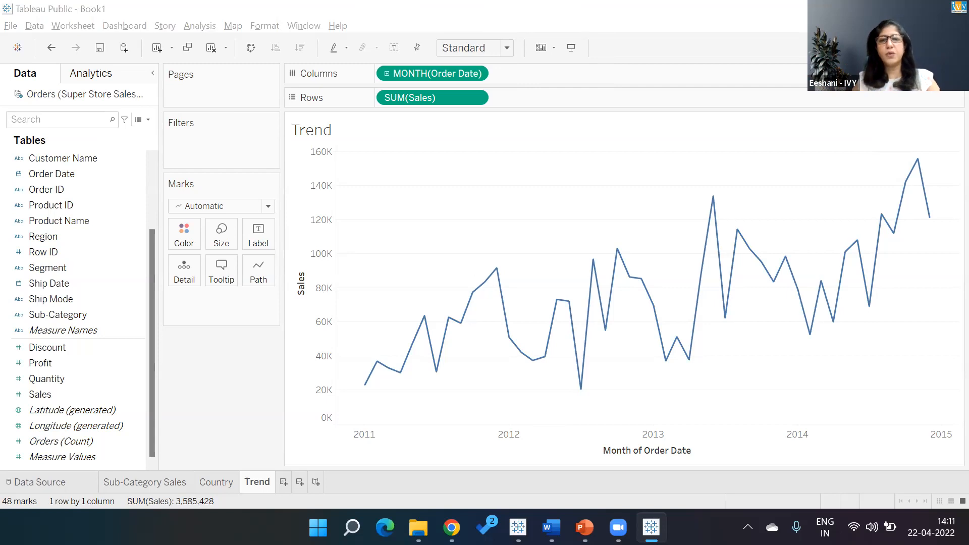
key(alt+Tab)
key(alt+Tab)
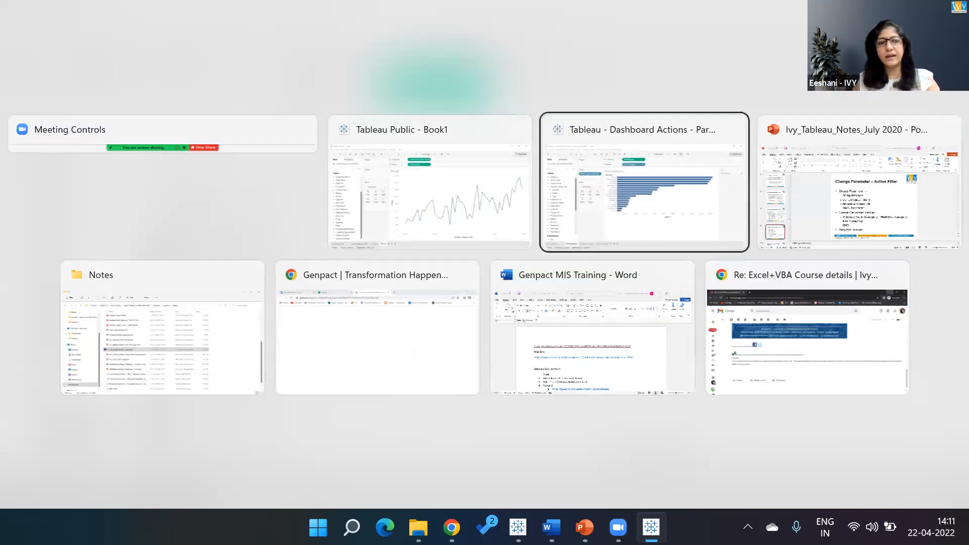
right_click(79, 462)
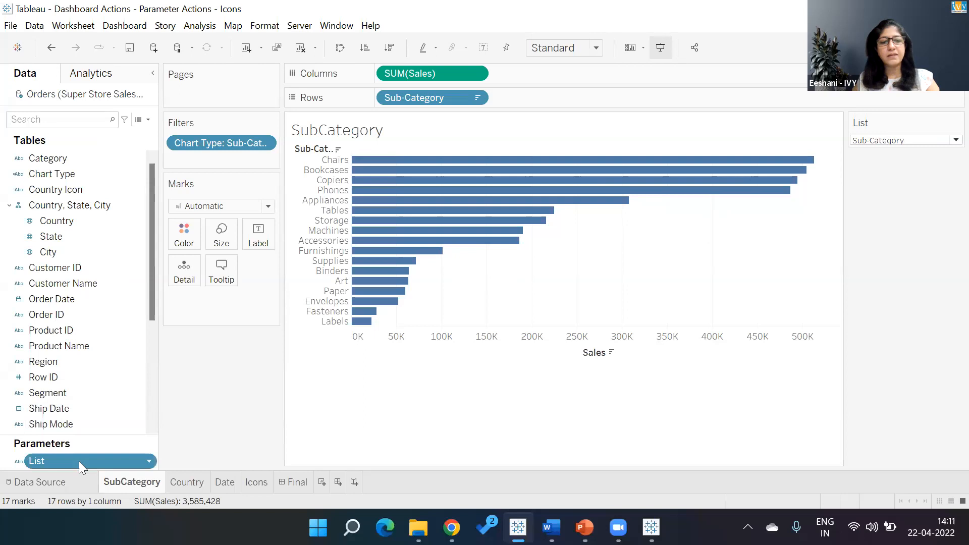
click(128, 297)
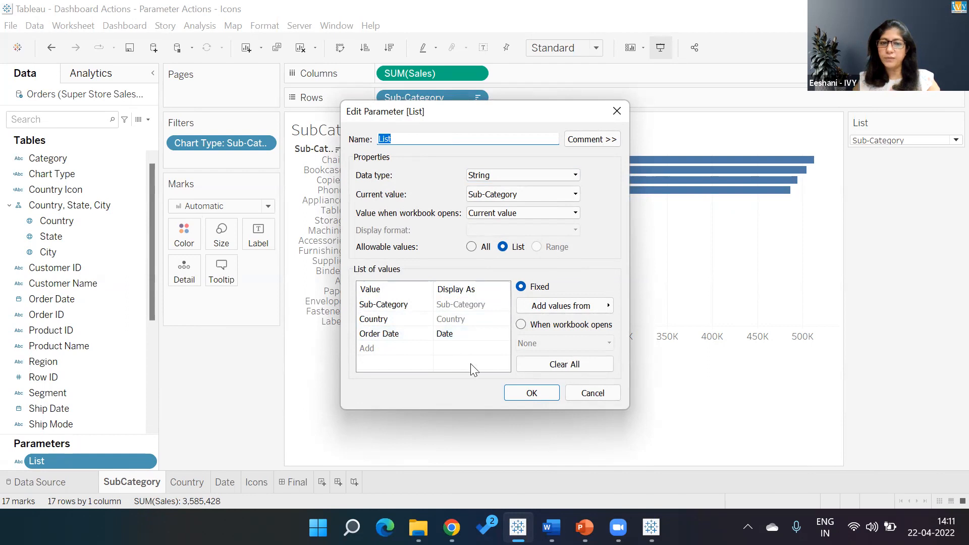
click(511, 392)
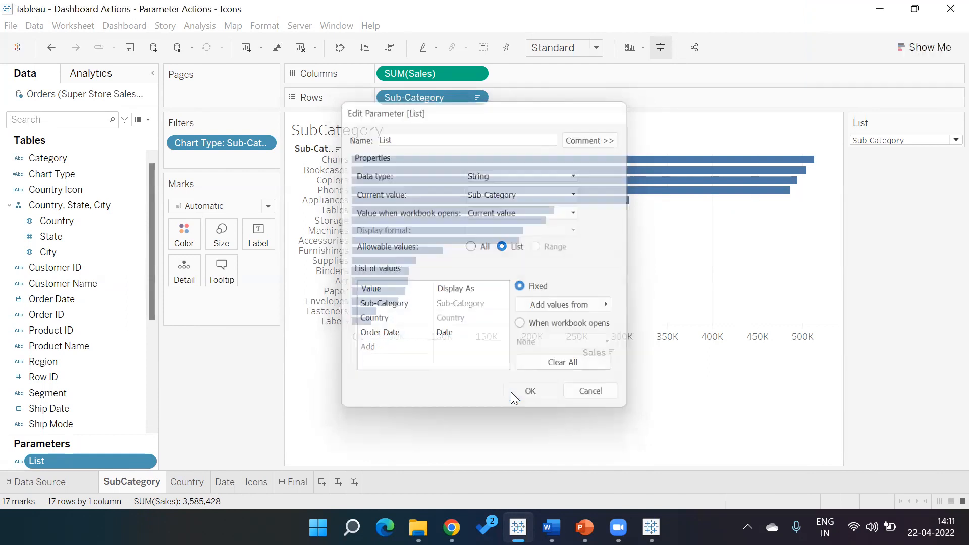
- Back in Book1, create a parameter named List with String data type and a list of allowable values
key(alt+Tab)
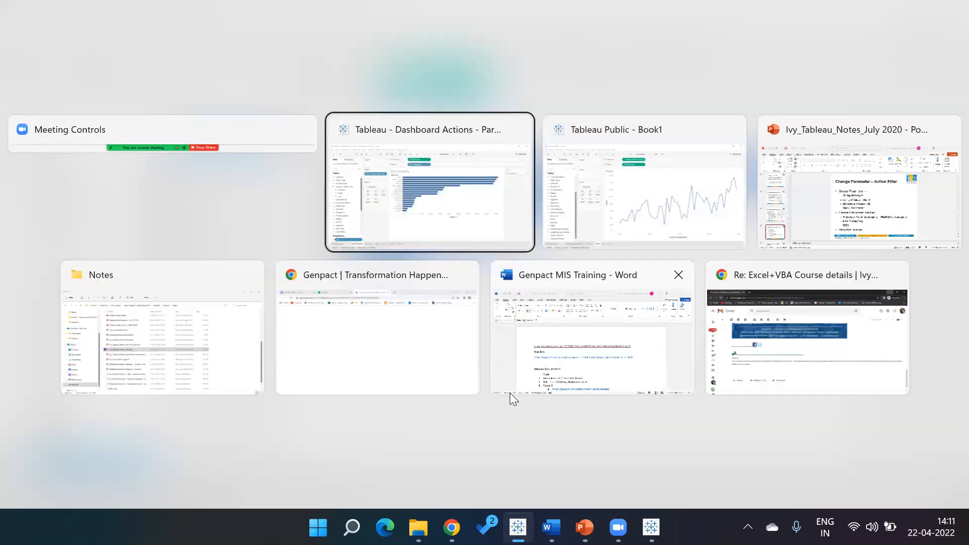
key(alt+Tab)
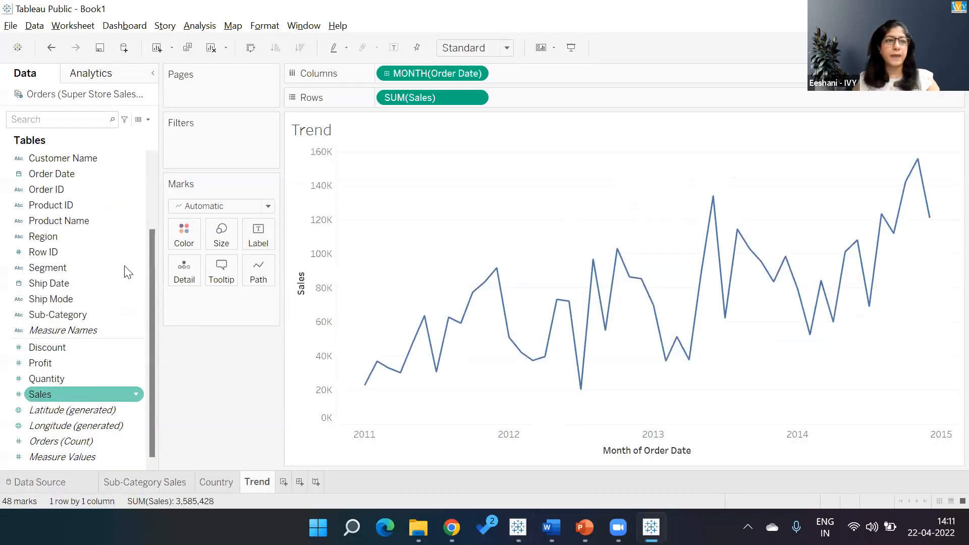
click(148, 119)
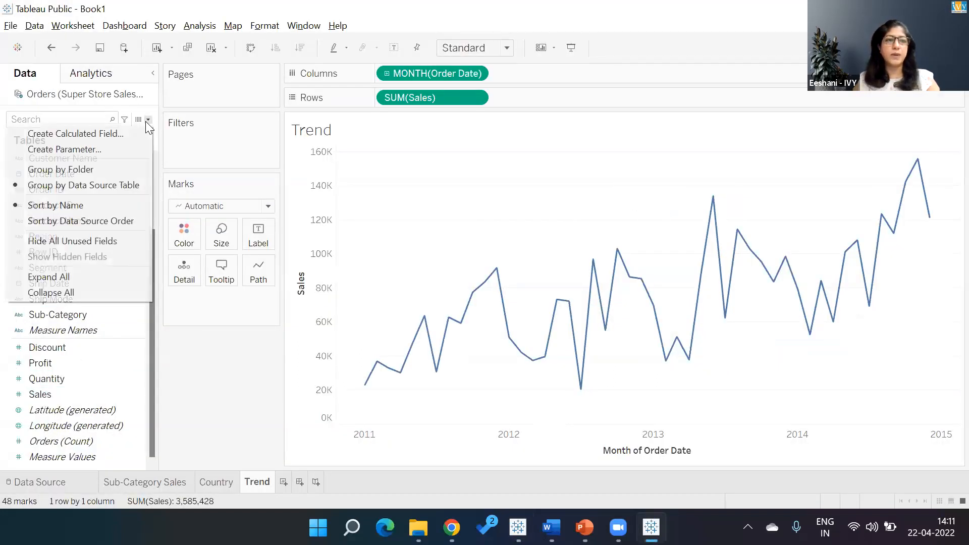
click(111, 147)
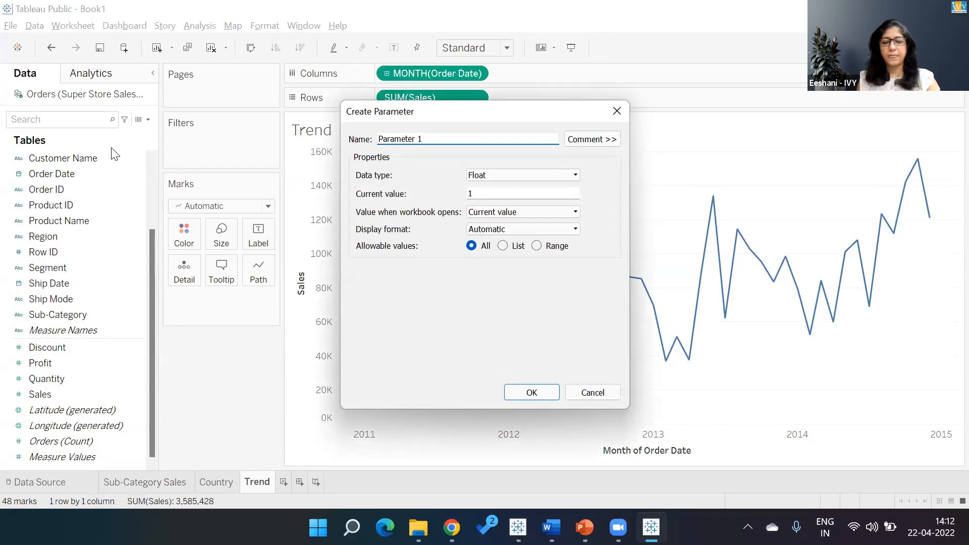
key(BackSpace)
key(BackSpace)
key(BackSpace)
key(BackSpace)
key(BackSpace)
key(BackSpace)
key(BackSpace)
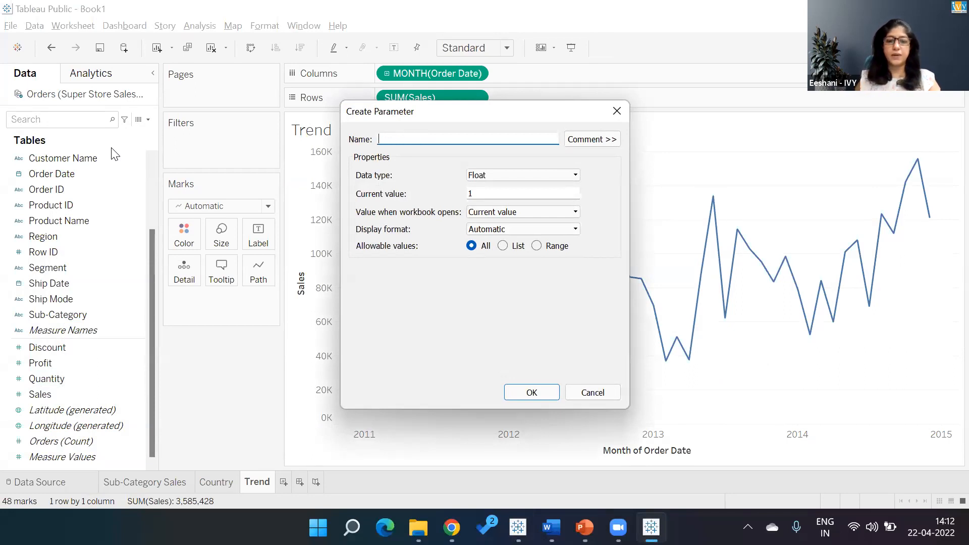
click(503, 175)
click(500, 206)
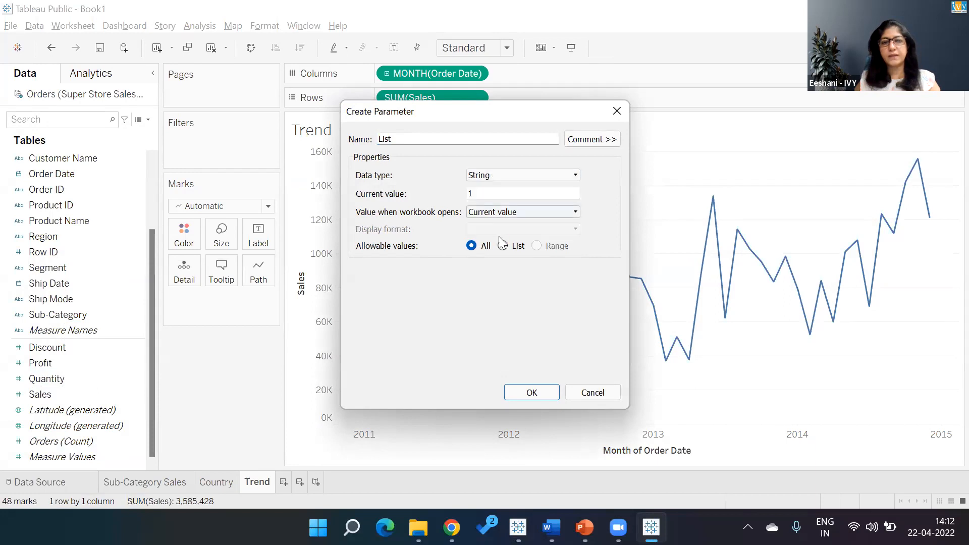
click(503, 246)
- Add list values Sub-Category, Country and Order Date displayed as Date, and confirm the parameter
click(412, 304)
text(Sub-Category)
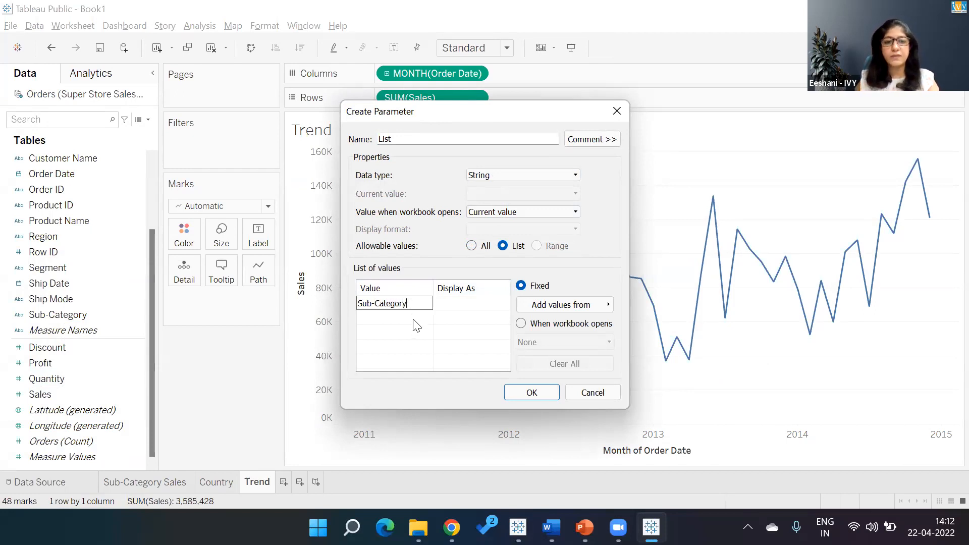
click(415, 319)
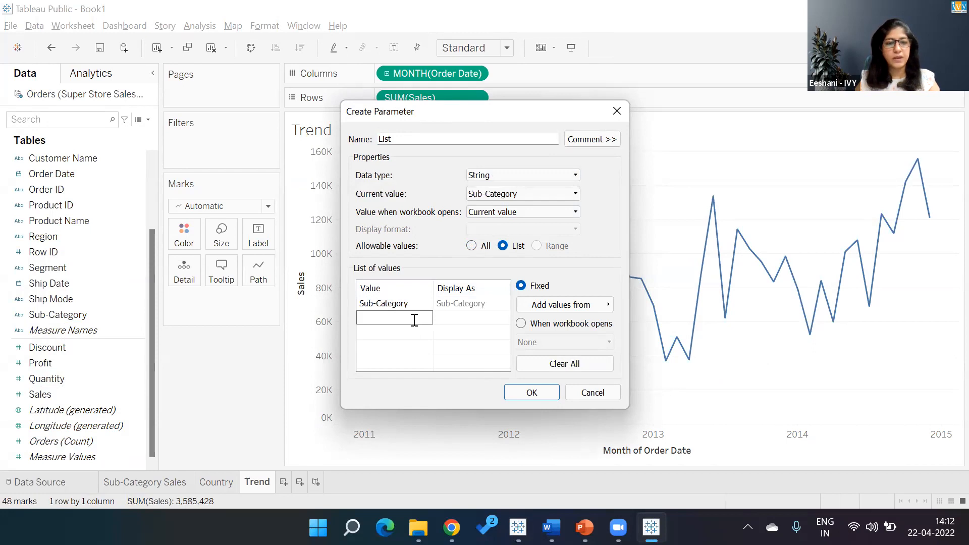
text(Country)
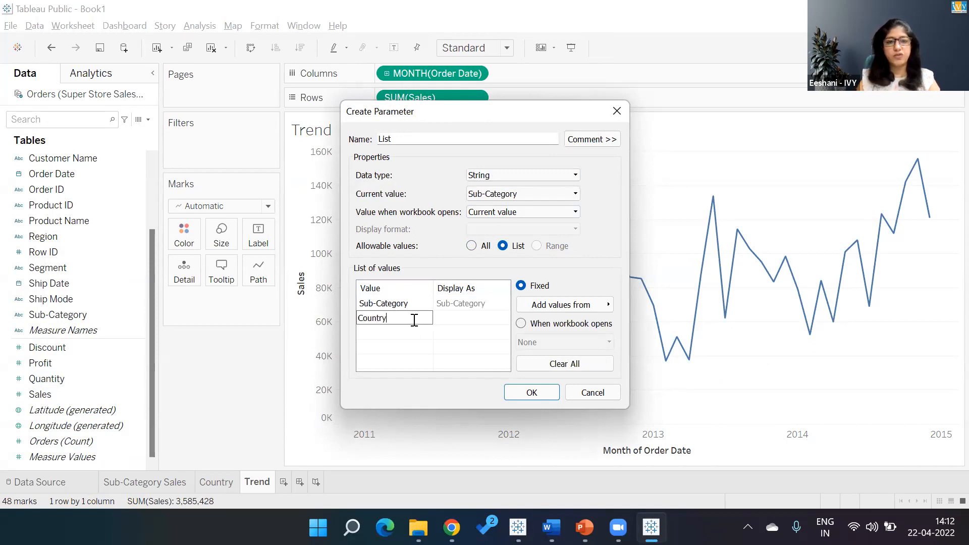
click(411, 335)
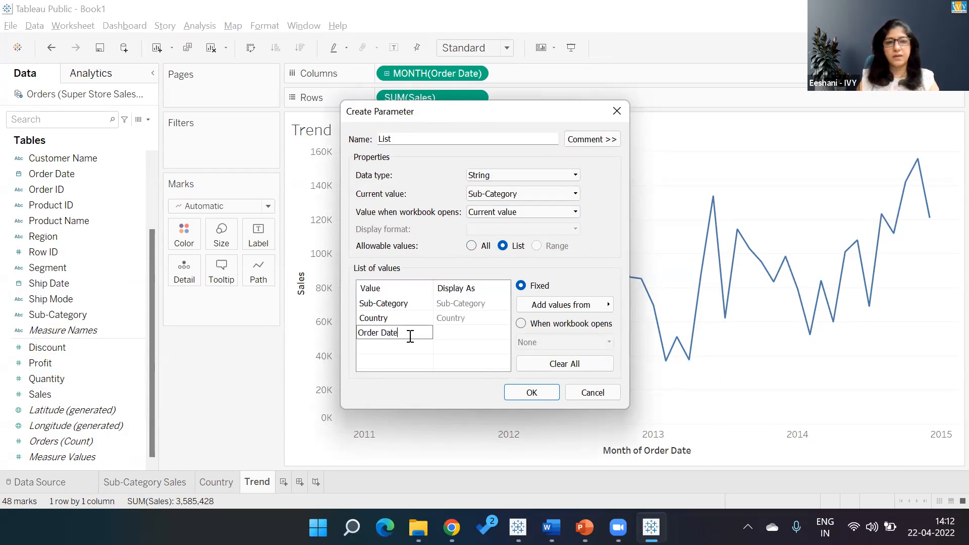
click(457, 331)
click(458, 331)
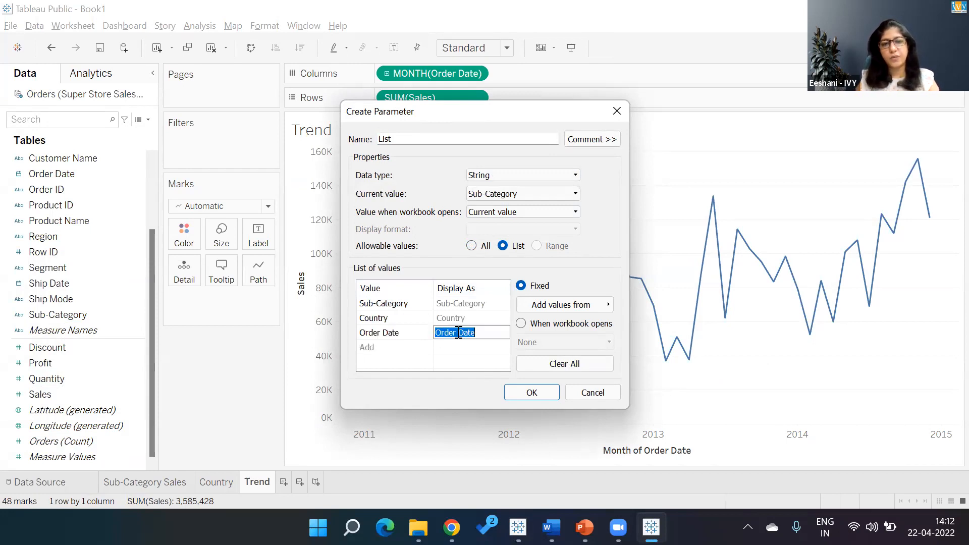
key(BackSpace)
text(Date)
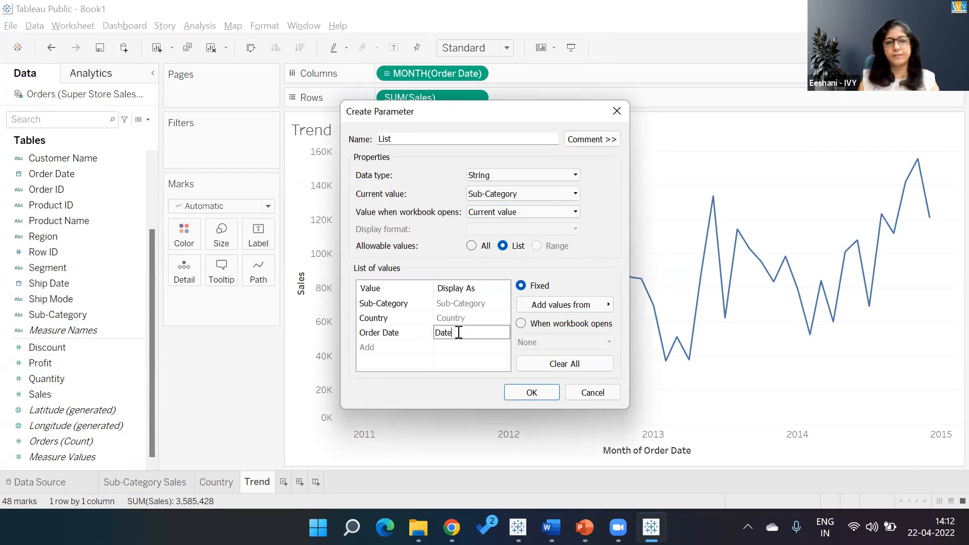
click(455, 353)
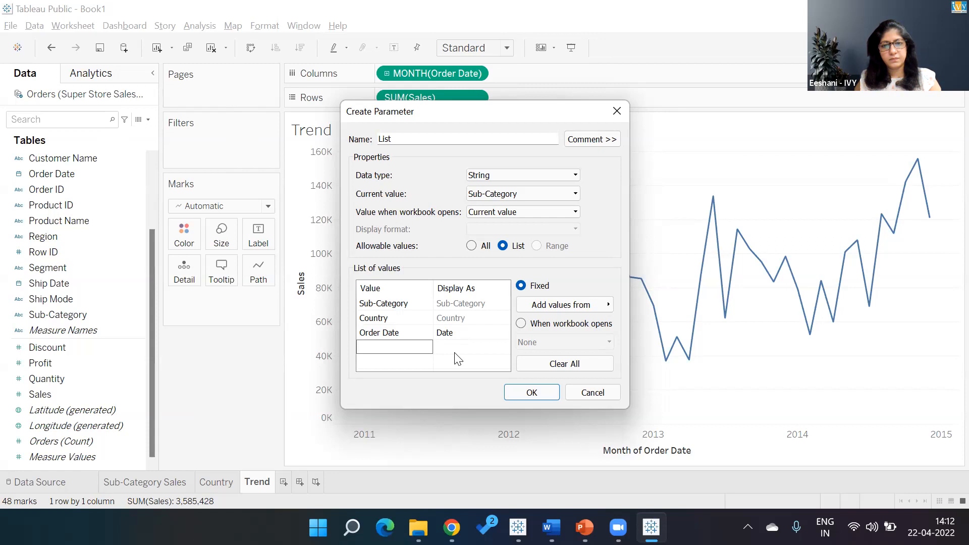
click(518, 394)
click(518, 395)
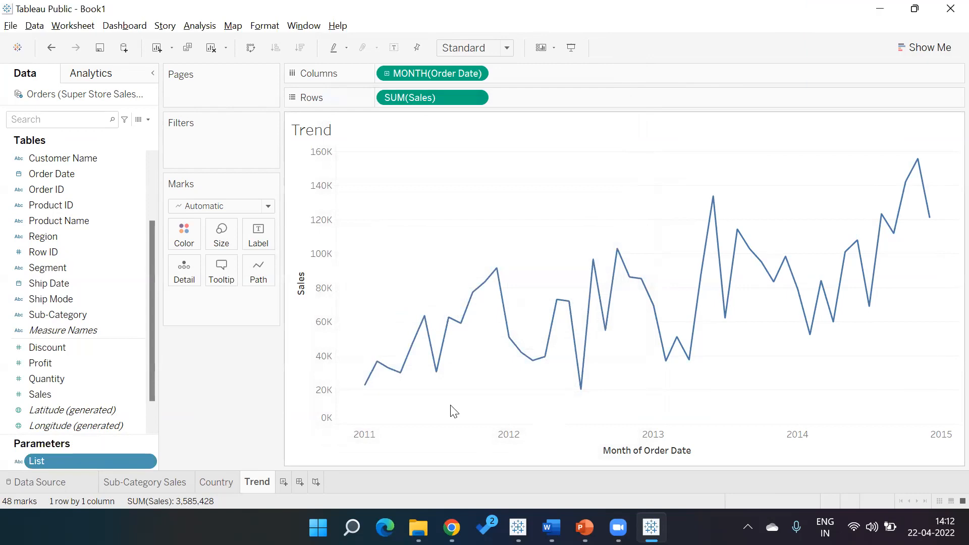
- Show the List parameter control on the Trend sheet
right_click(102, 461)
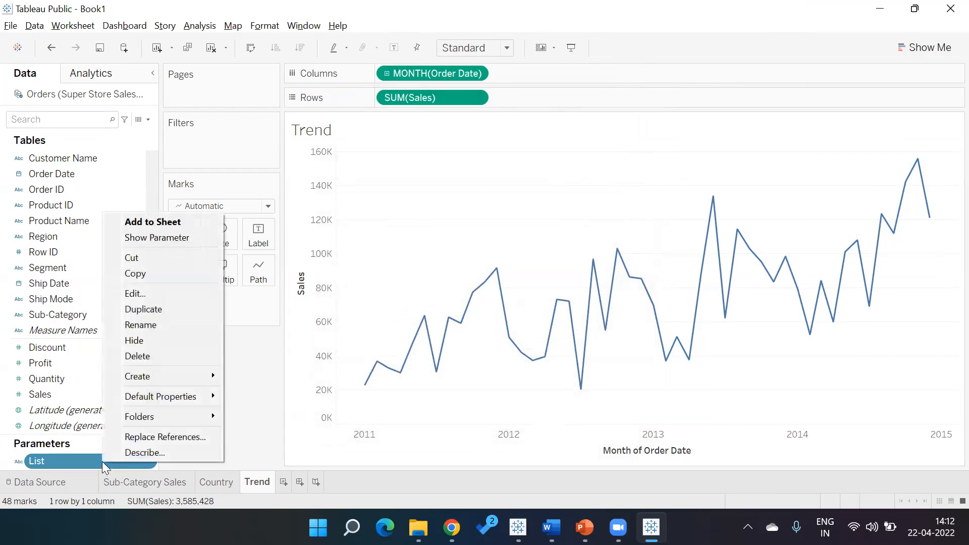
click(181, 238)
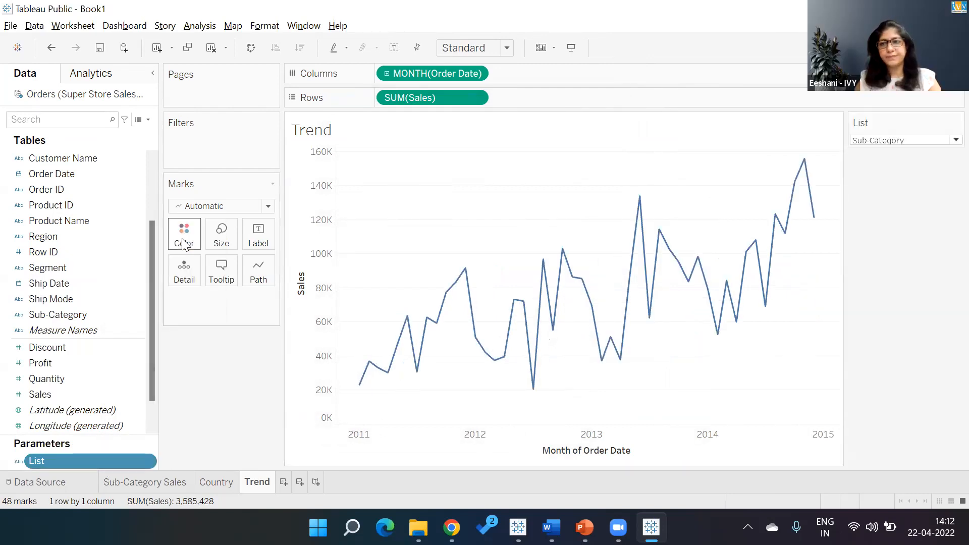
click(948, 142)
click(933, 165)
click(937, 141)
click(934, 152)
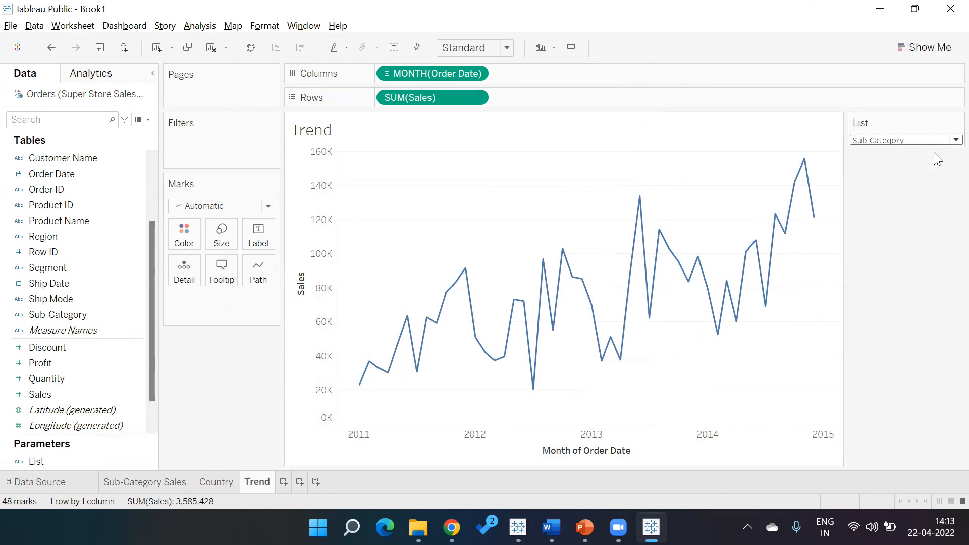
- Reopen the List parameter to review its values, then close the dialog
right_click(136, 462)
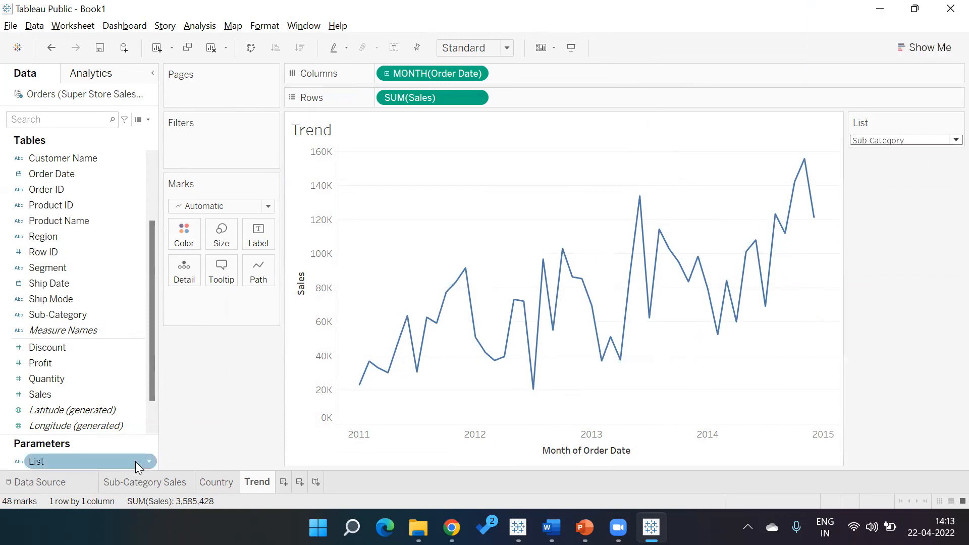
click(190, 293)
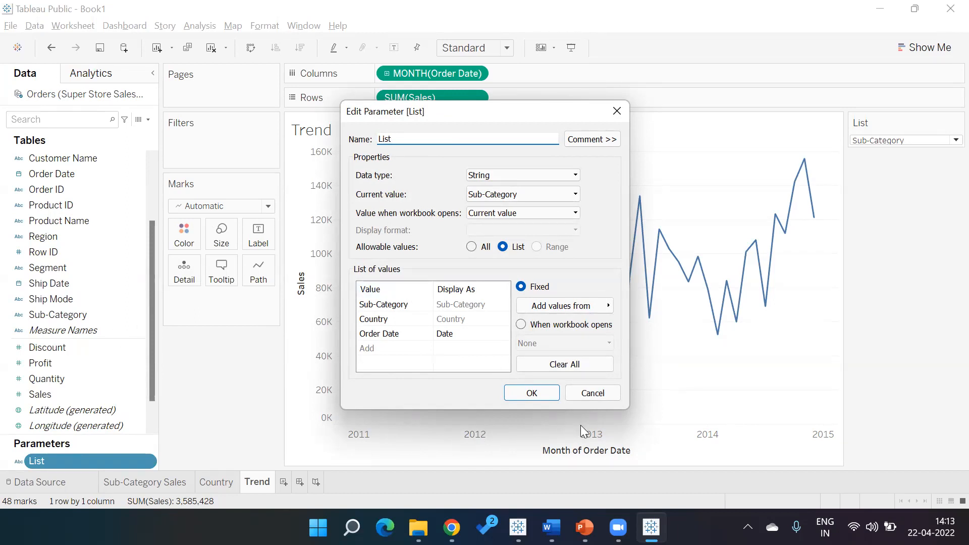
click(548, 400)
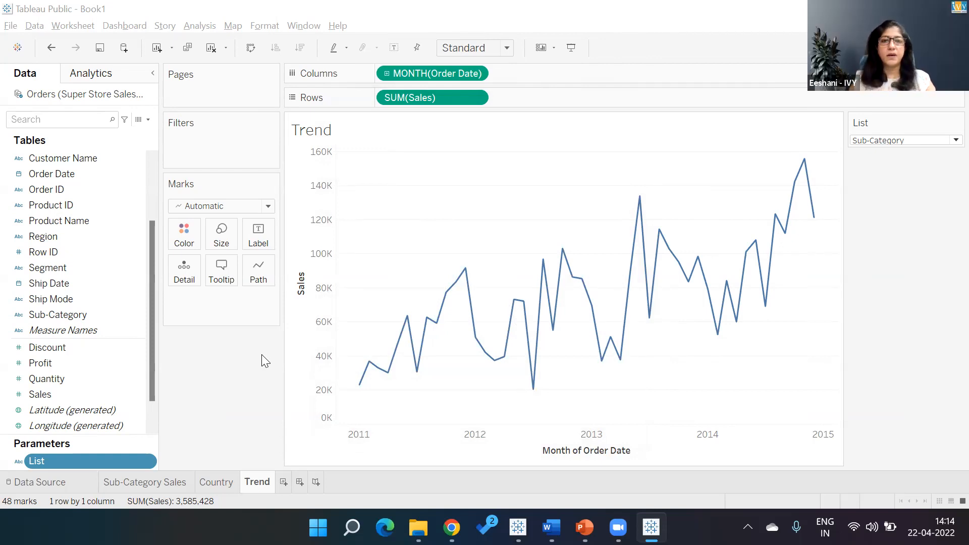
- Switch to the reference workbook and inspect the Chart Type calculated field's formula
key(alt+Tab)
key(alt+Tab)
key(alt+Tab)
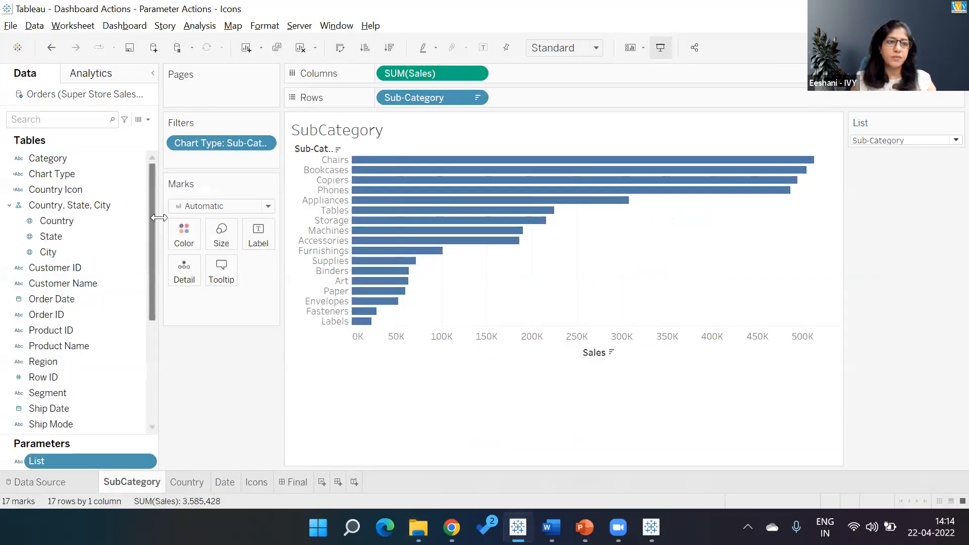
right_click(130, 173)
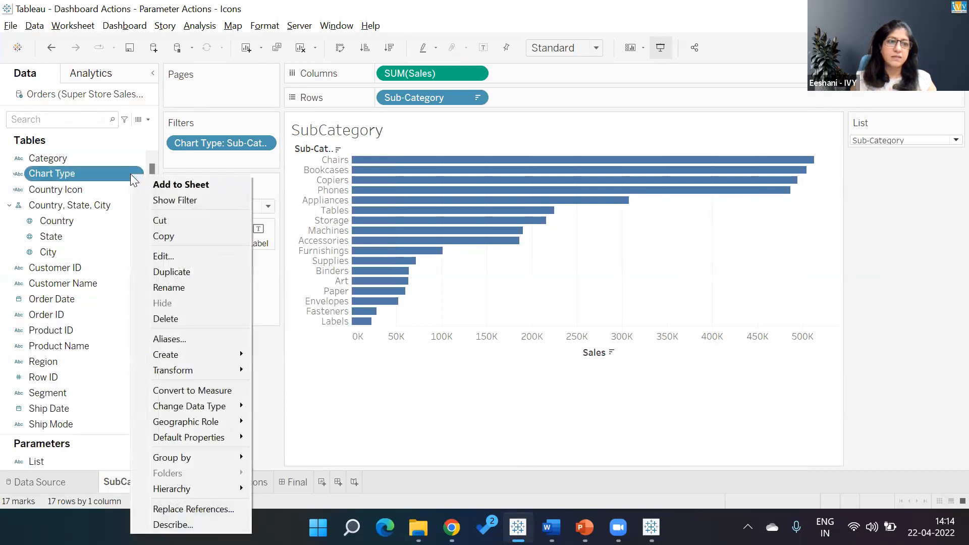
click(161, 255)
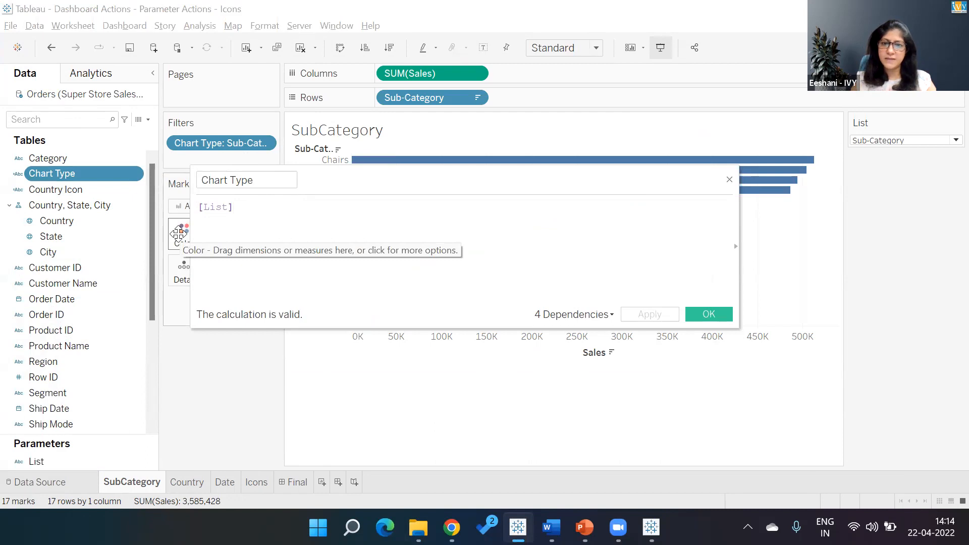
click(709, 314)
- Switch back to Book1 and create a calculated field named Chart Type with the formula [List]
key(alt+Tab)
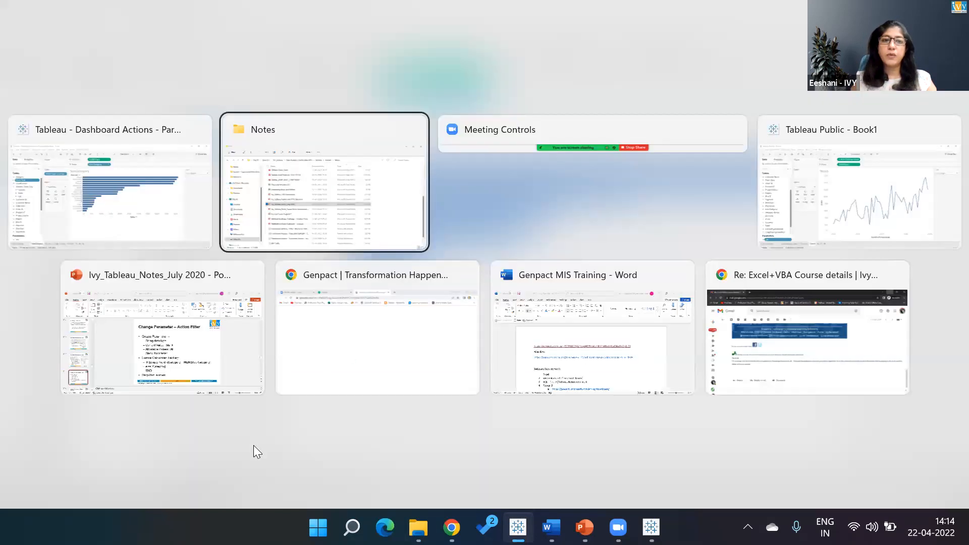
key(alt+Tab)
key(alt+Tab)
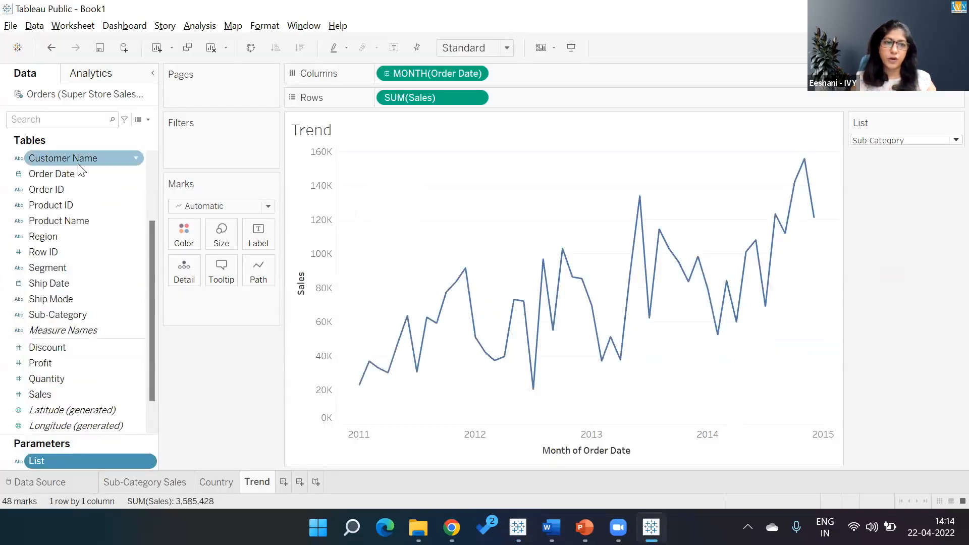
click(147, 119)
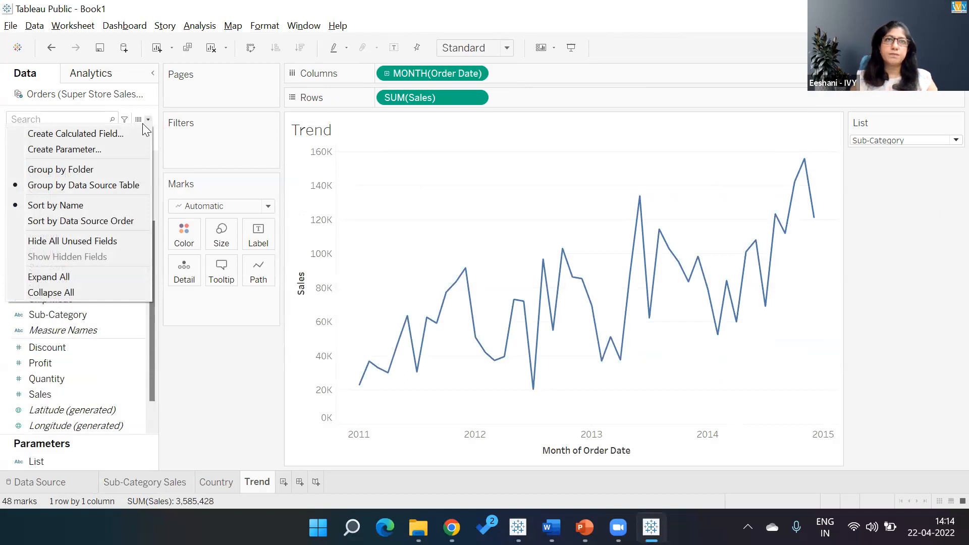
click(136, 131)
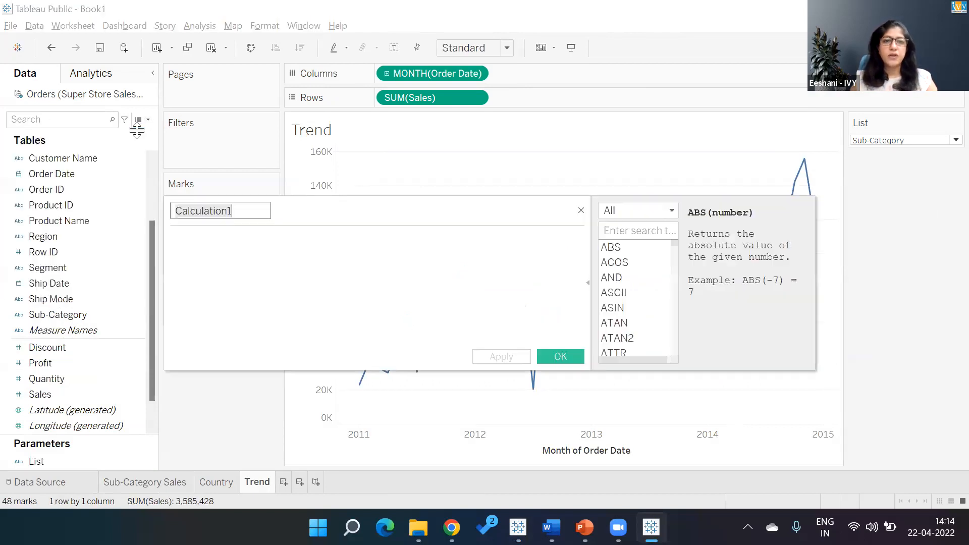
text(CHart)
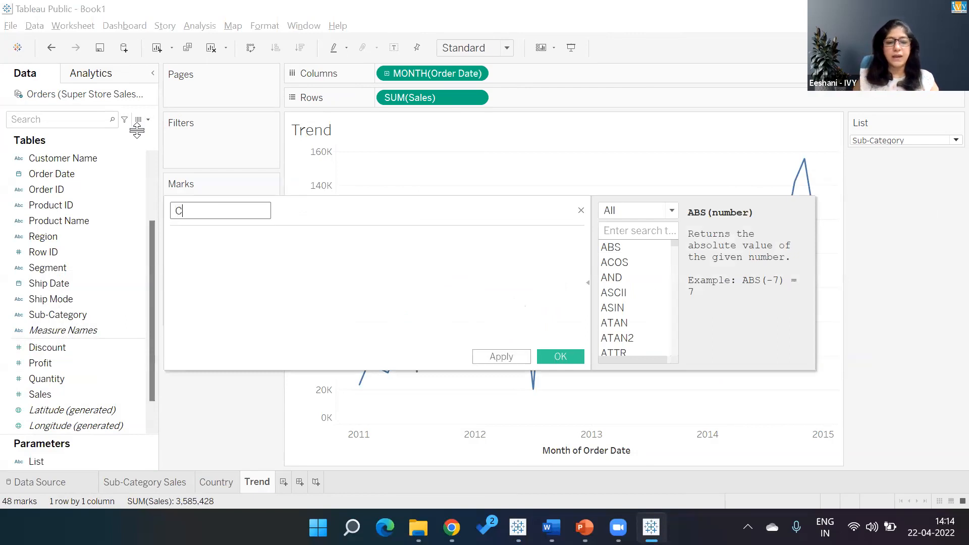
key(BackSpace)
key(BackSpace)
key(BackSpace)
key(BackSpace)
text(hart Type)
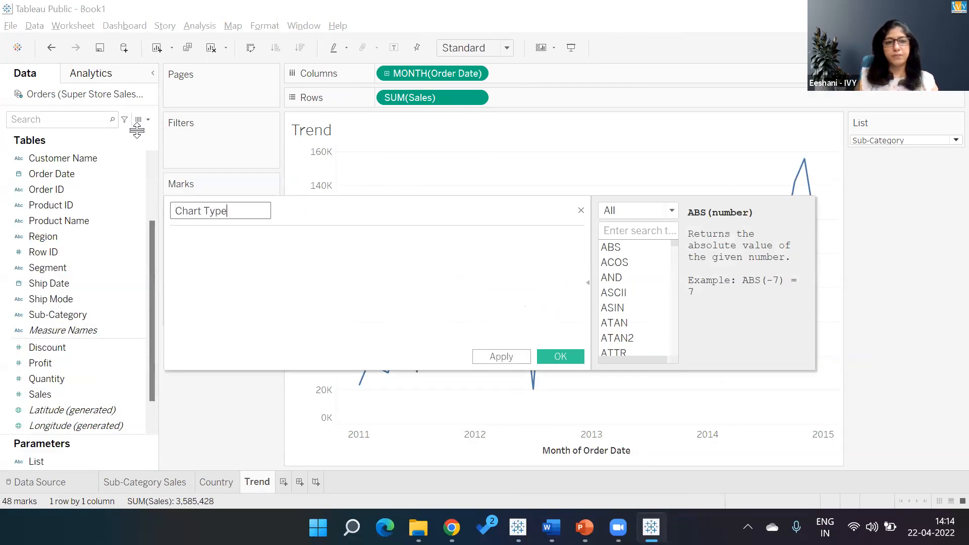
key(Tab)
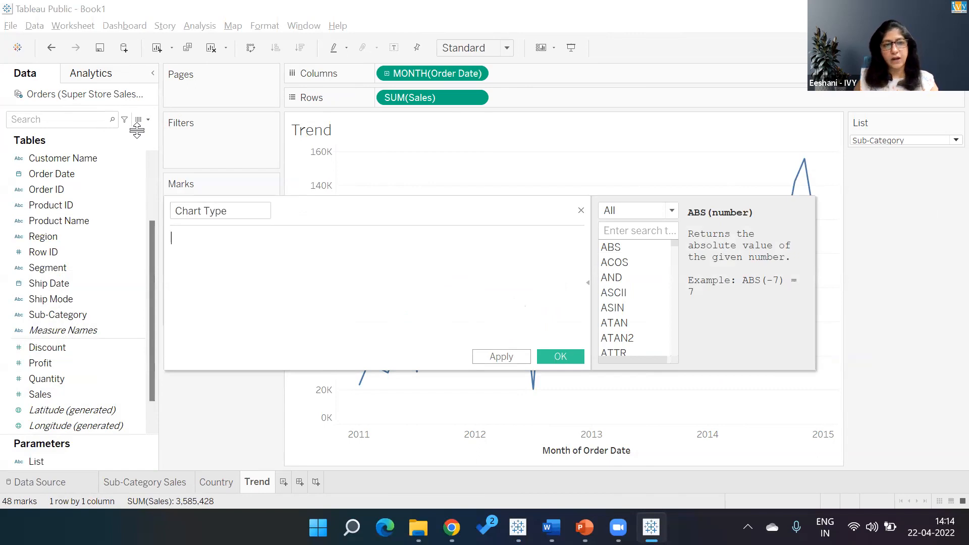
text(Lis)
key(Return)
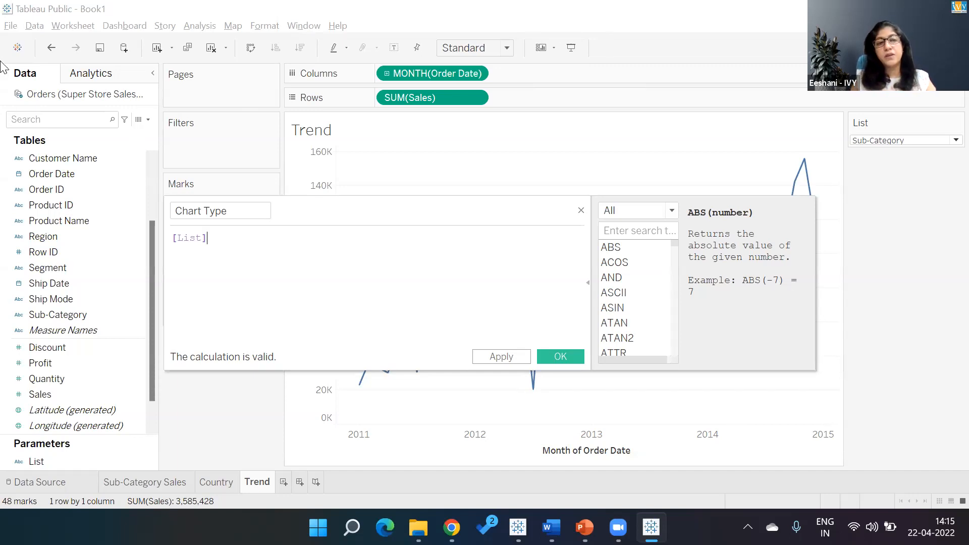
click(227, 251)
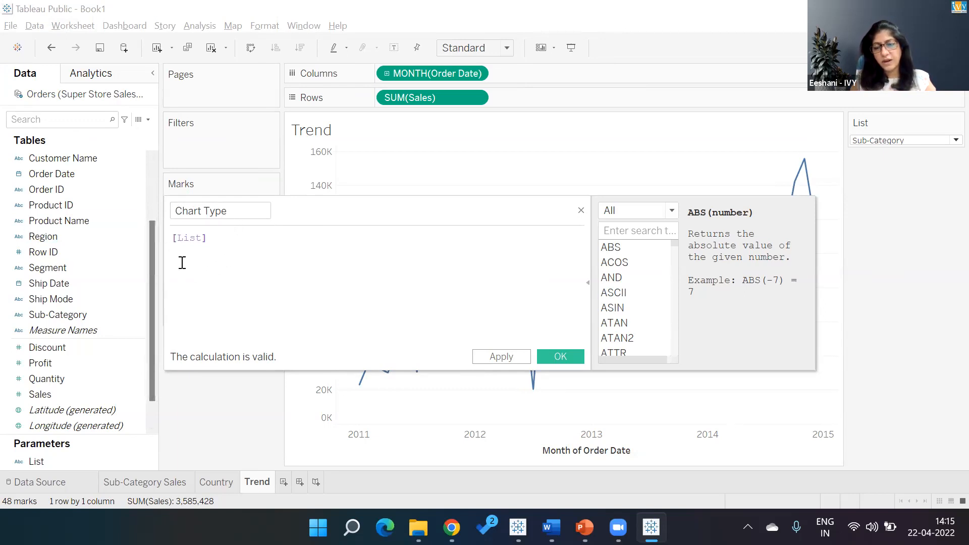
click(560, 357)
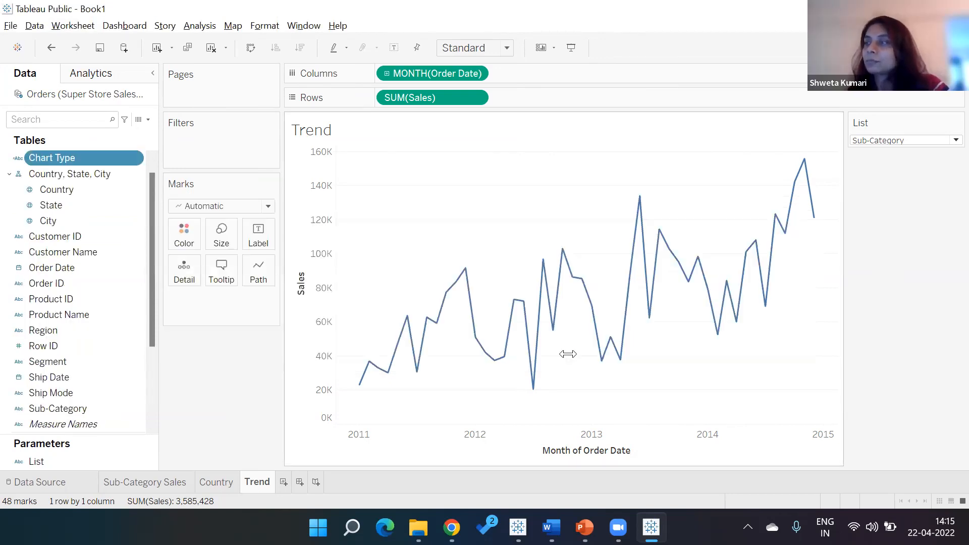
- Reopen the Chart Type calculation to review it, then close the editor
click(136, 159)
click(165, 244)
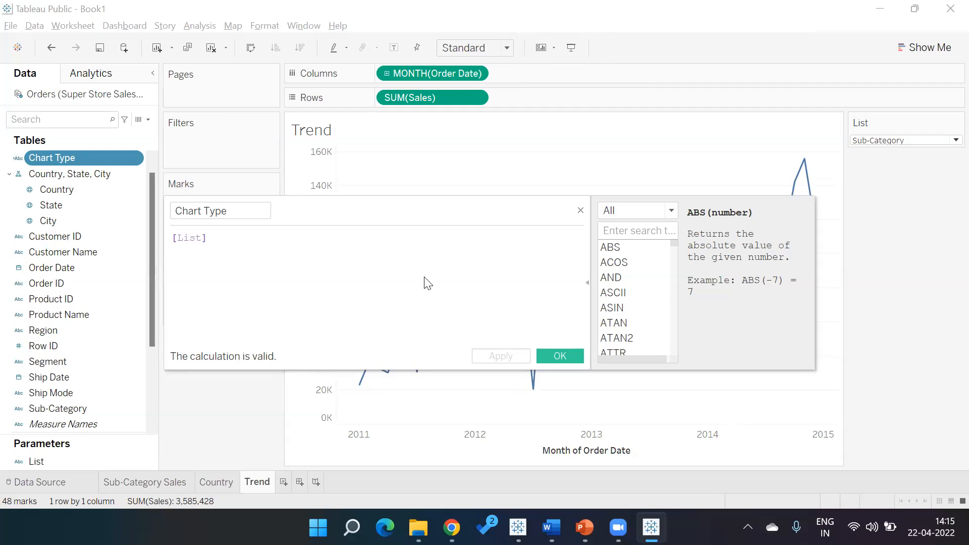
click(581, 211)
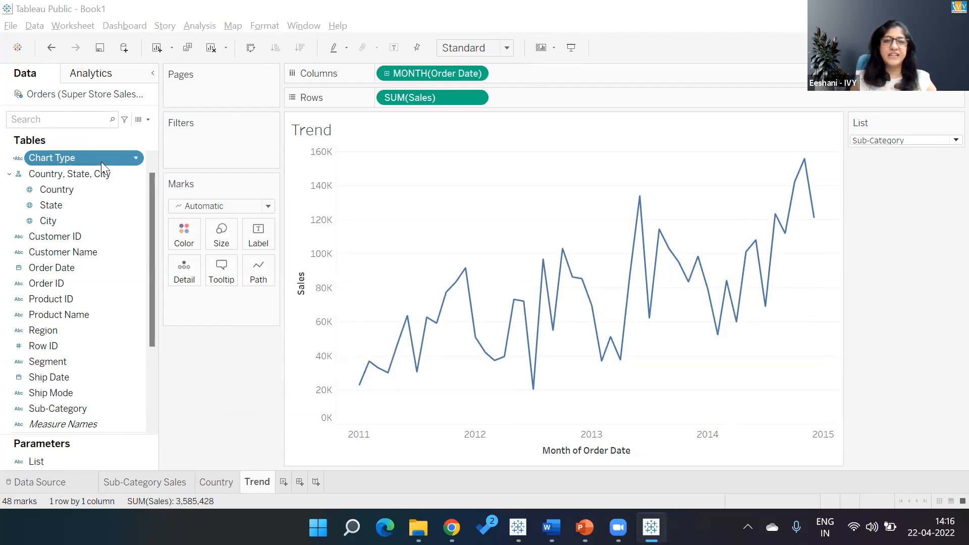
- Add Chart Type as a filter on the Trend sheet, keeping all values selected
drag(100, 162, 253, 155)
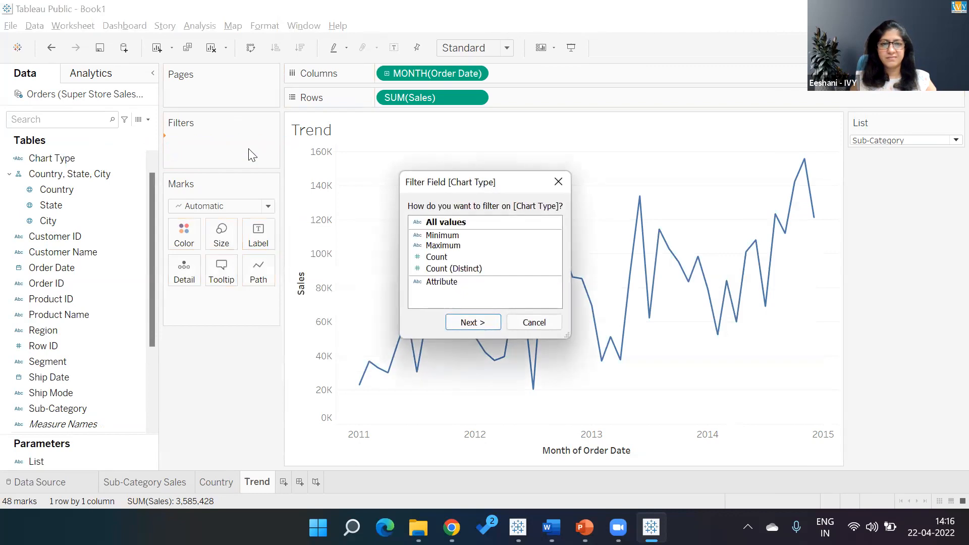
click(461, 223)
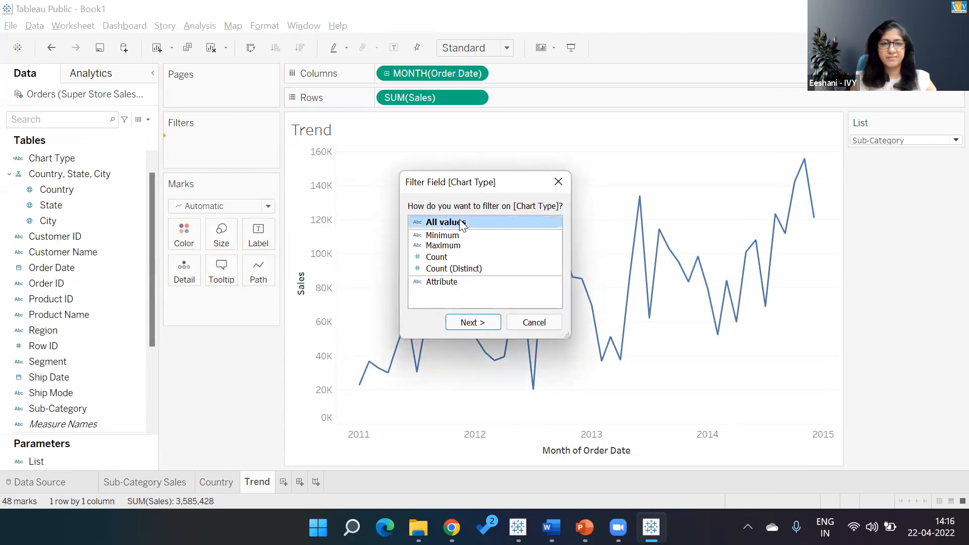
click(461, 323)
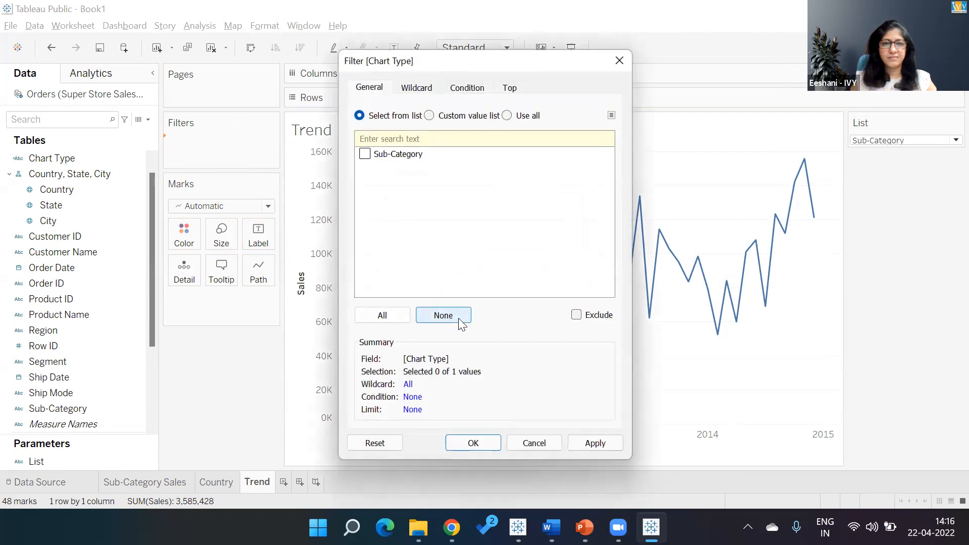
click(394, 314)
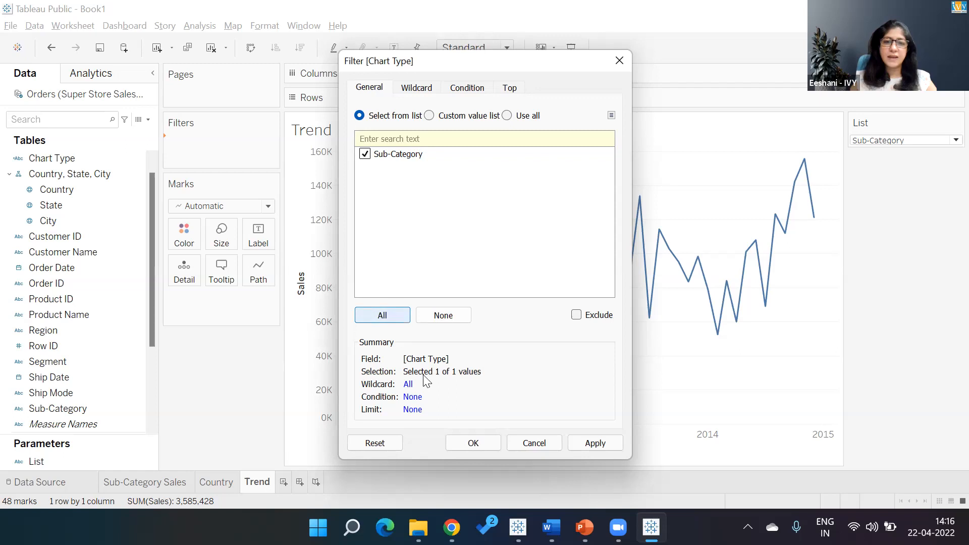
click(473, 443)
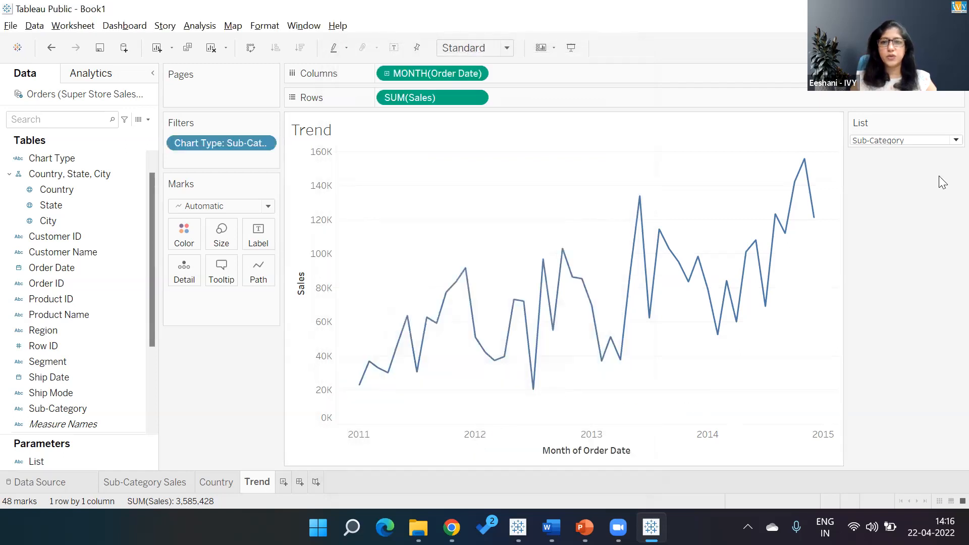
- Test the List parameter control by switching it between Country, Date and Sub-Category
click(948, 145)
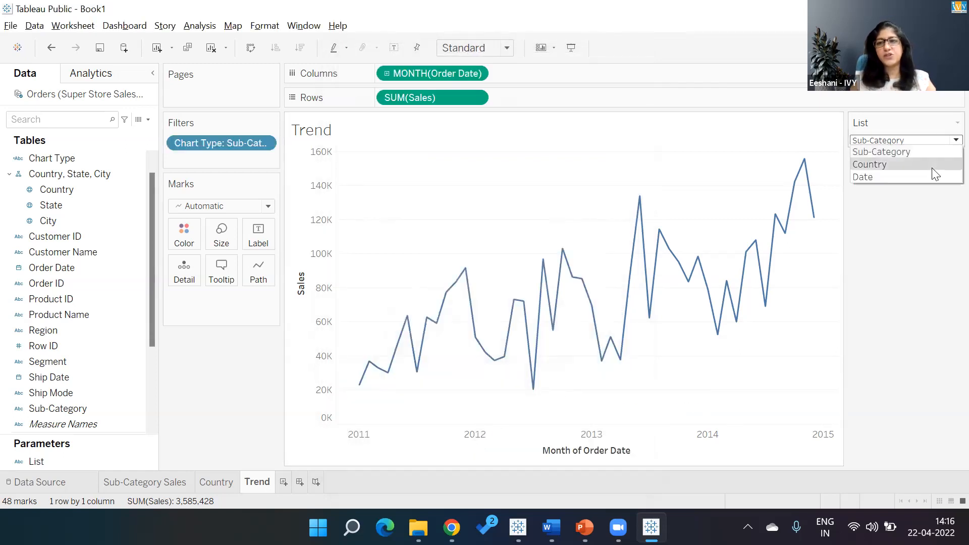
click(932, 165)
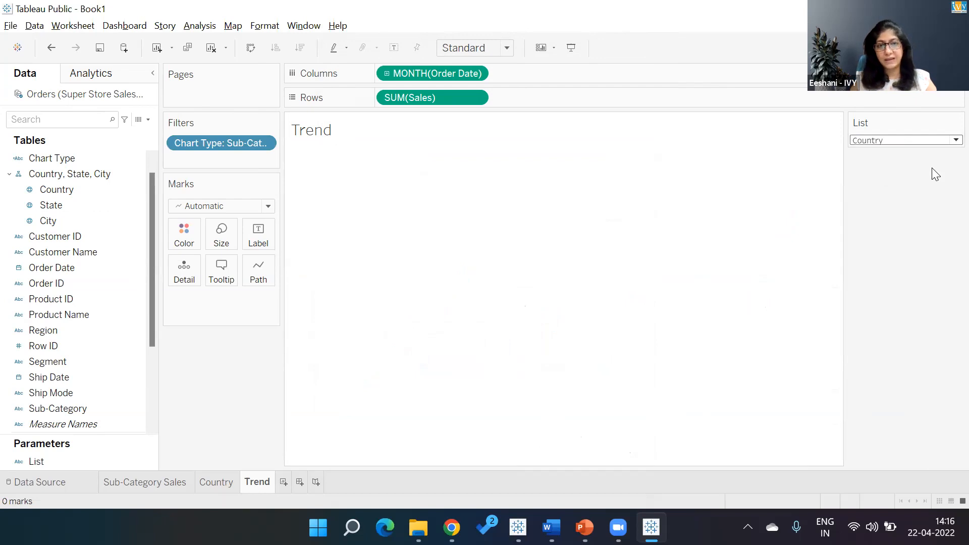
click(947, 142)
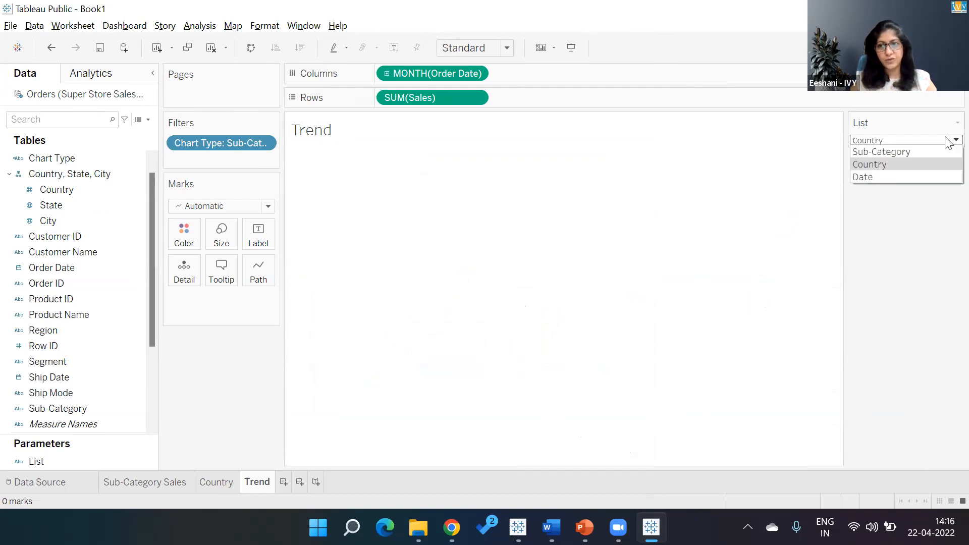
click(904, 175)
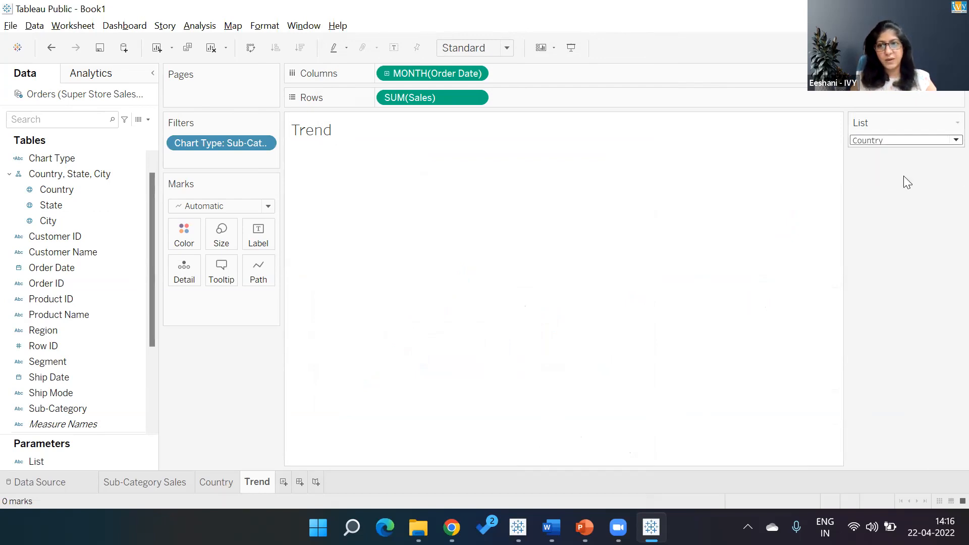
click(947, 142)
click(940, 147)
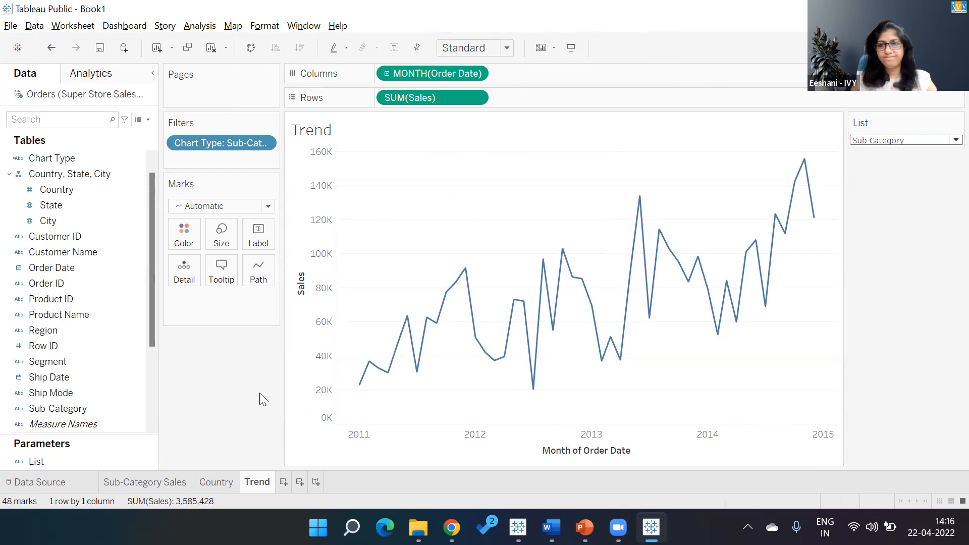
click(948, 145)
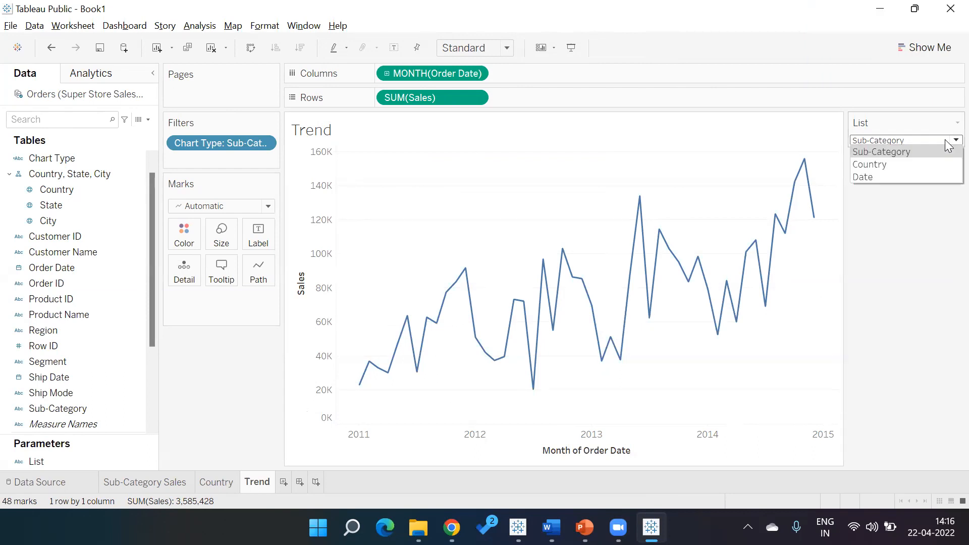
click(928, 177)
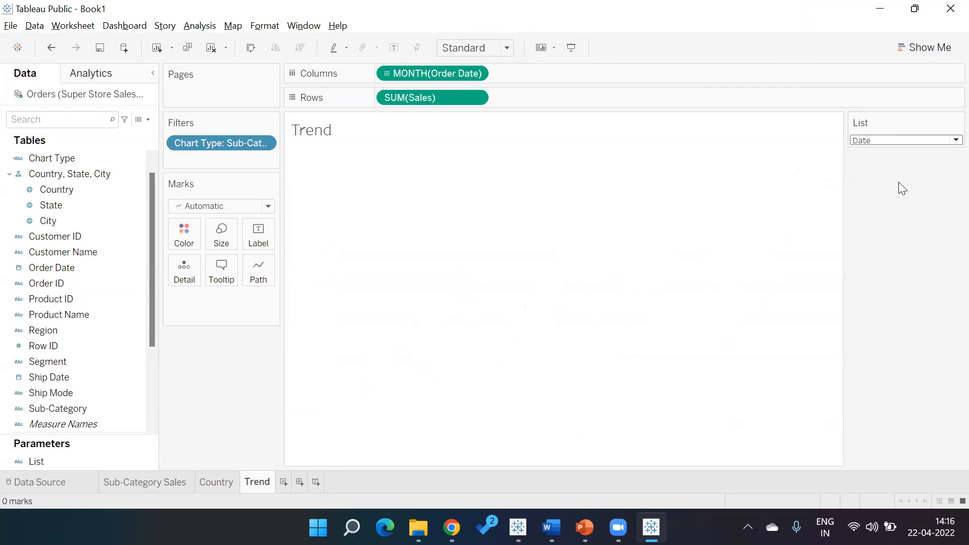
- Remove the Chart Type filter from the Trend sheet
click(127, 489)
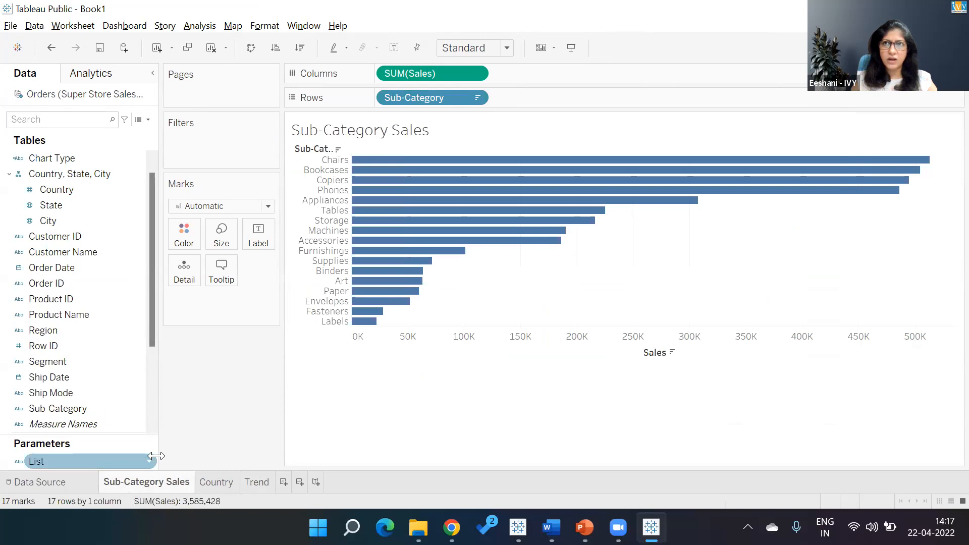
click(263, 482)
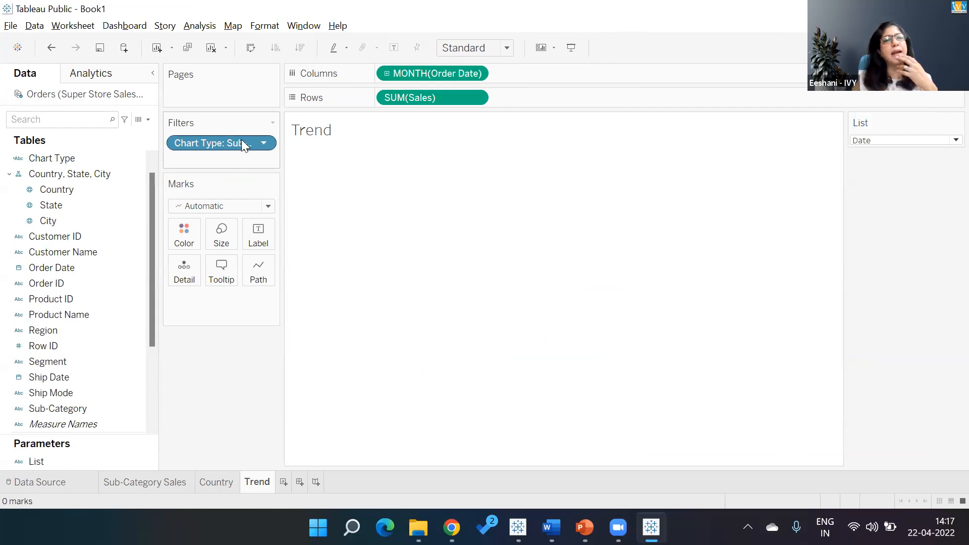
drag(241, 141, 187, 335)
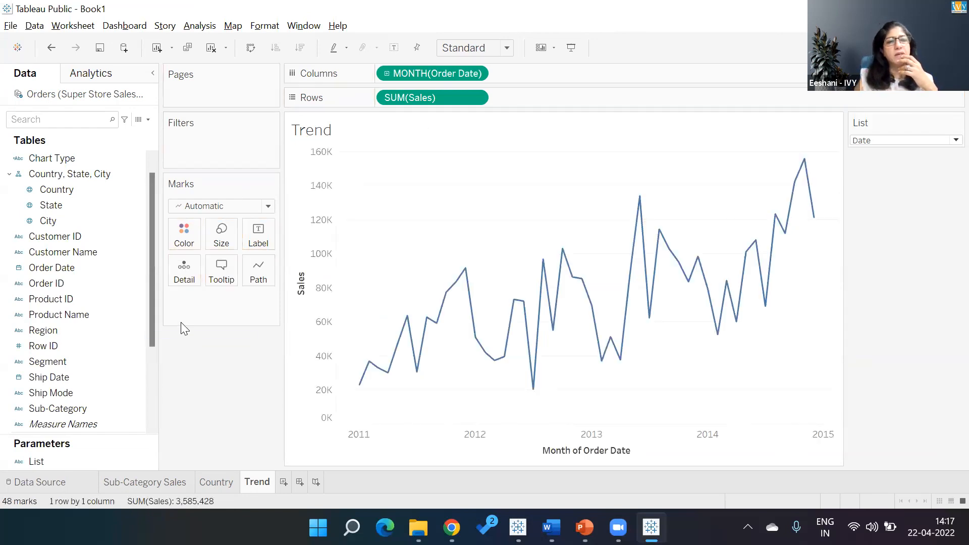
- Show the List parameter control on the Country sheet
click(60, 158)
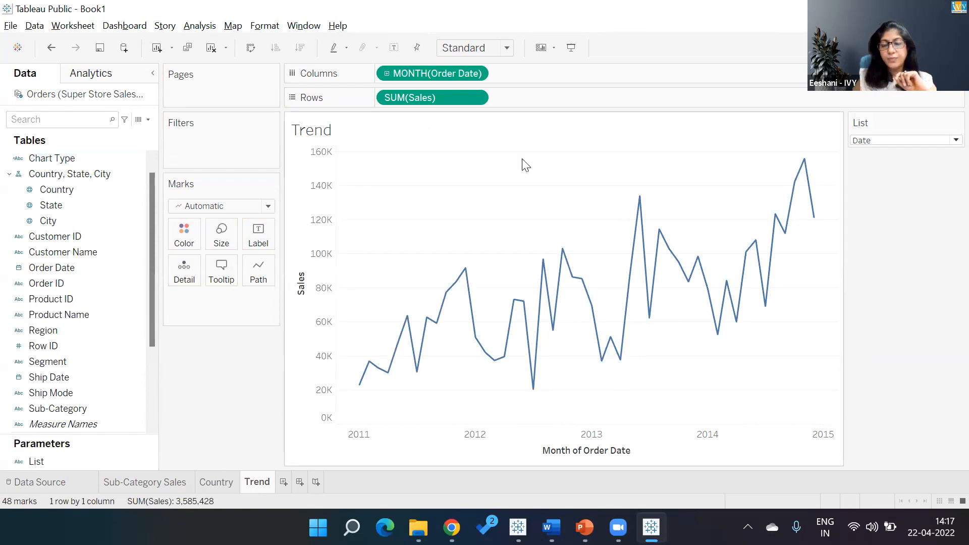
click(216, 482)
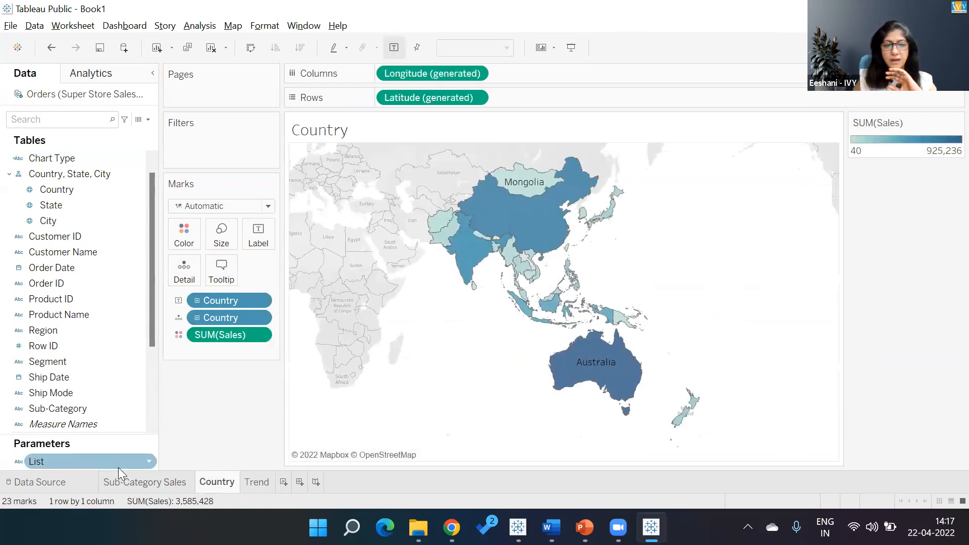
right_click(87, 461)
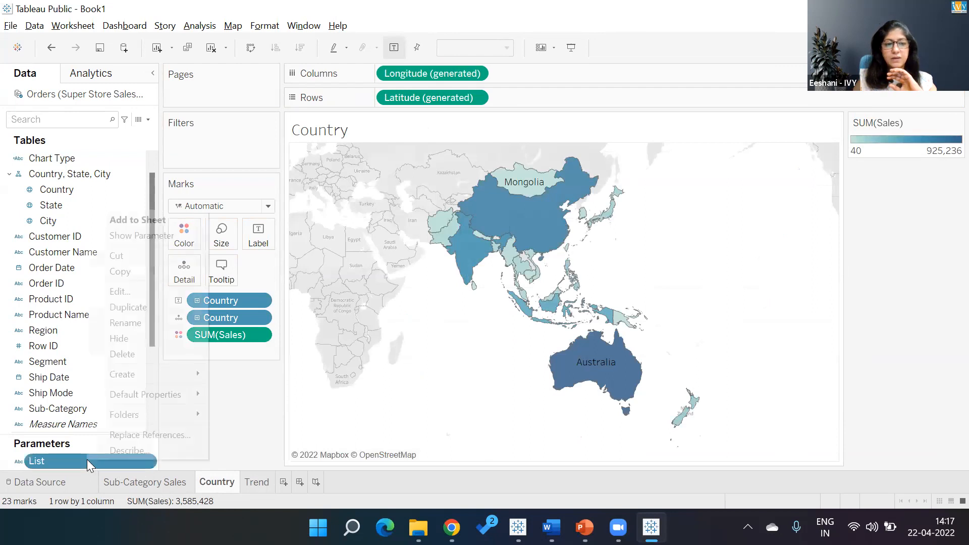
click(153, 235)
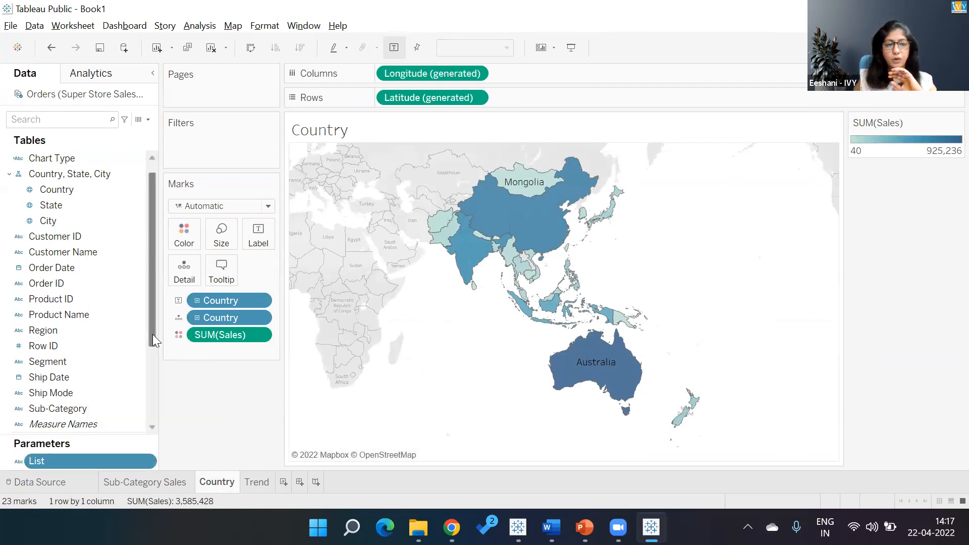
- Show the List parameter control on the Sub-Category Sales sheet and set it to Sub-Category
click(162, 481)
right_click(108, 453)
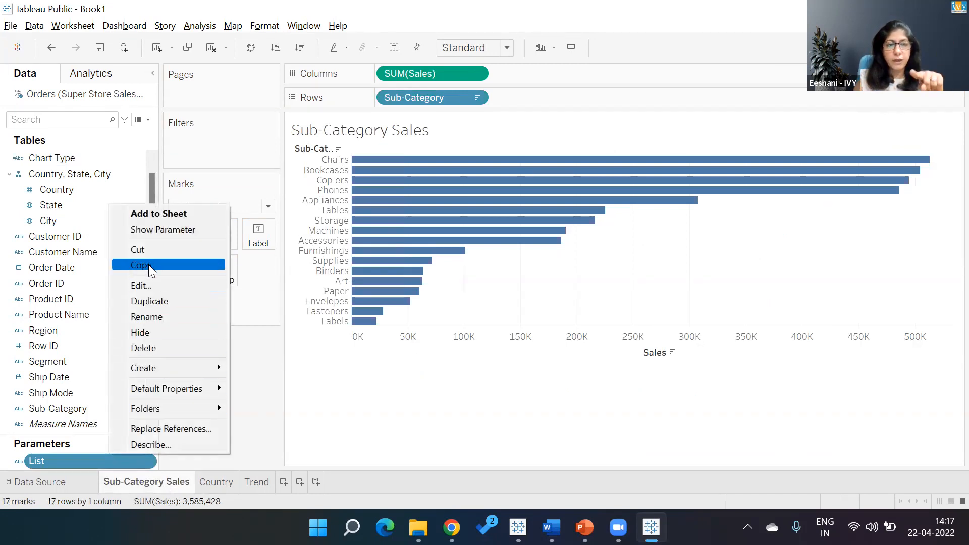
click(154, 231)
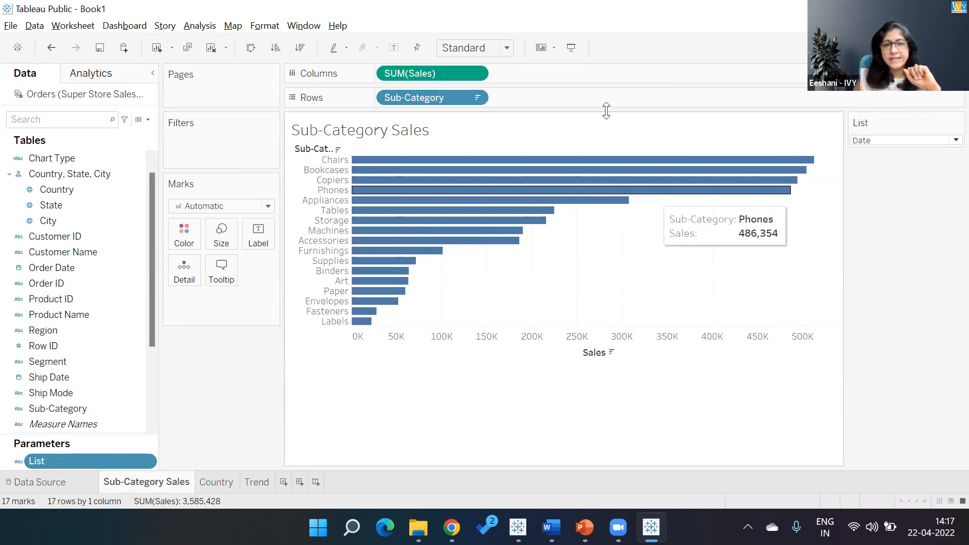
click(911, 142)
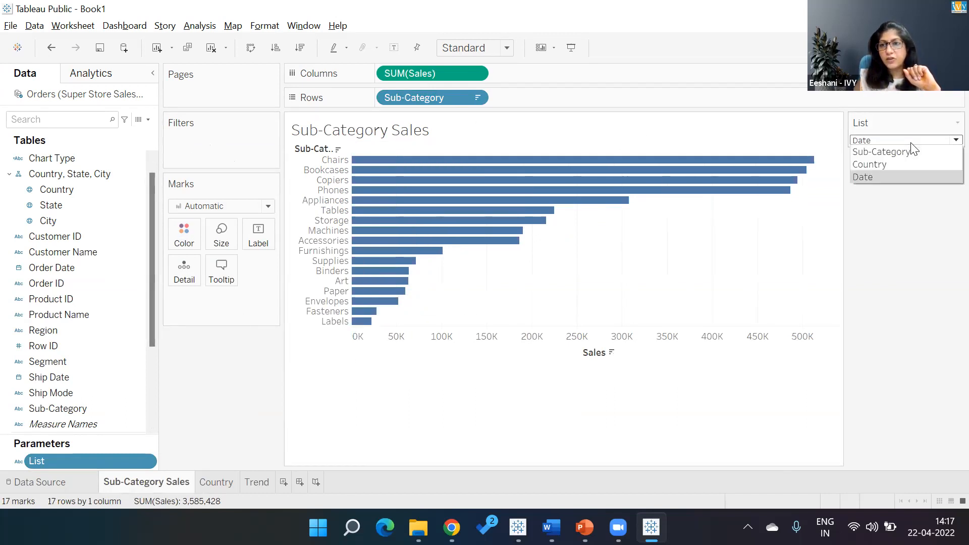
click(911, 151)
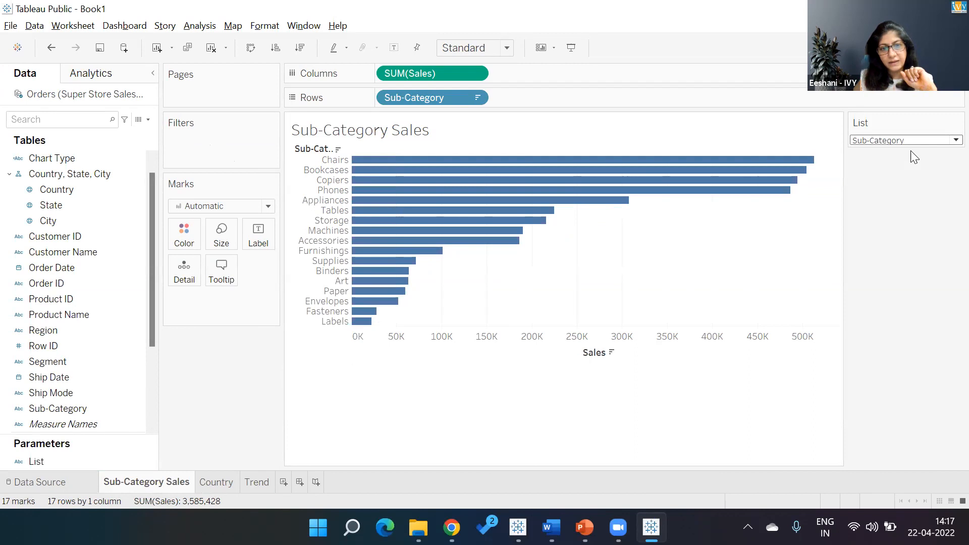
- Filter the Sub-Category Sales sheet by Chart Type, keeping only Sub-Category
drag(50, 156, 206, 140)
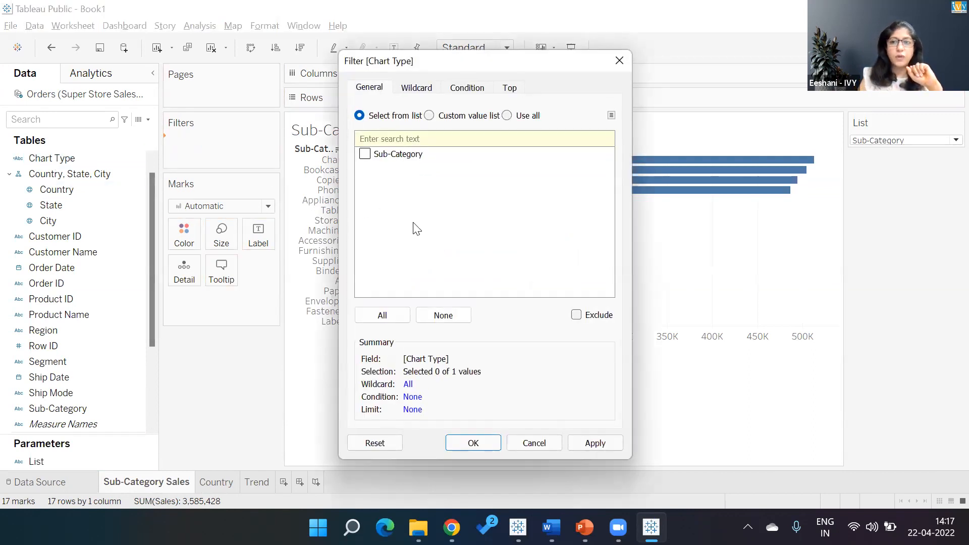
click(365, 154)
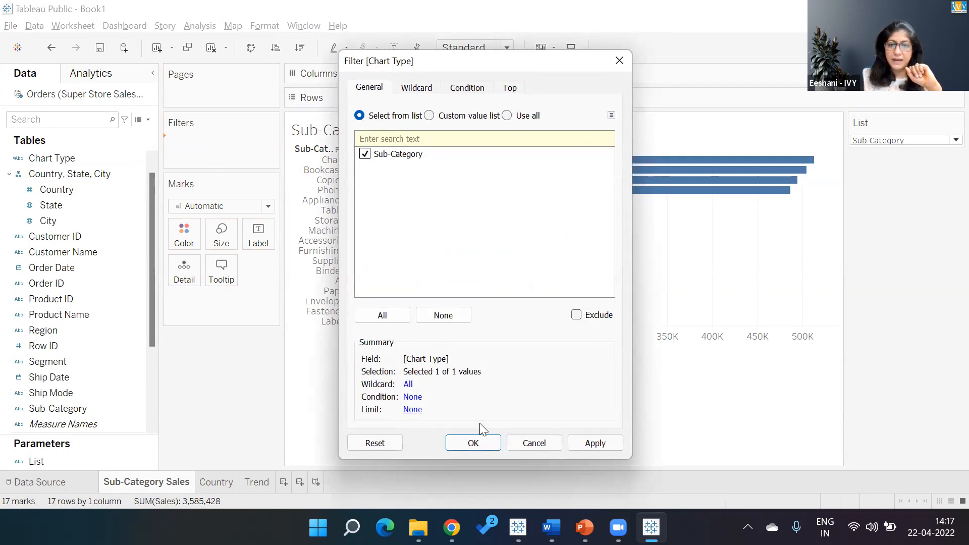
click(473, 444)
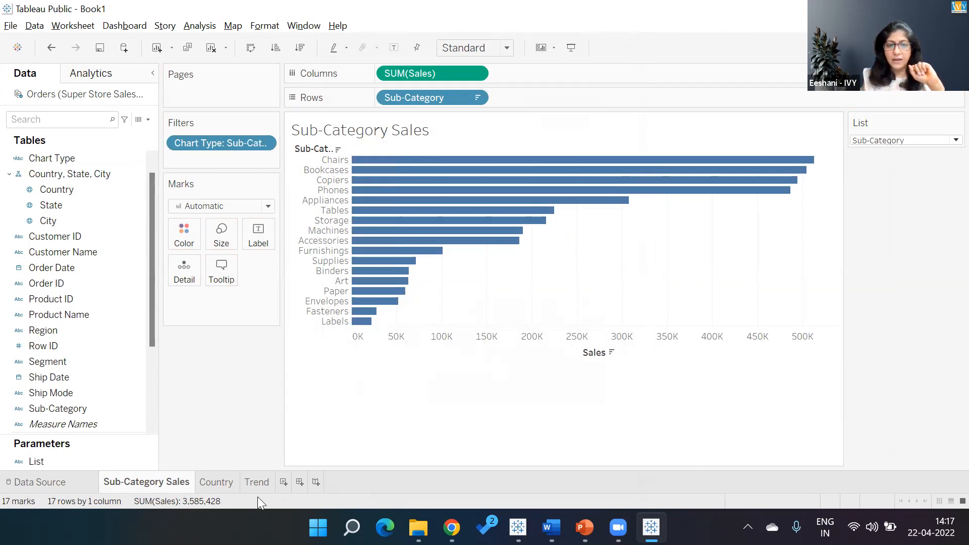
- On the Country sheet, set the List parameter to Country and filter Chart Type to keep only Country
click(216, 482)
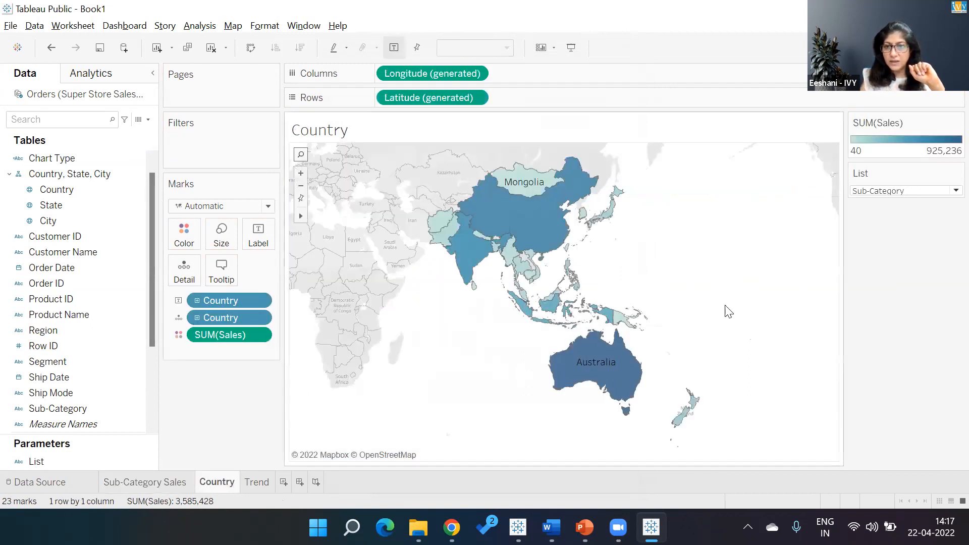
click(861, 190)
click(865, 214)
drag(50, 158, 203, 136)
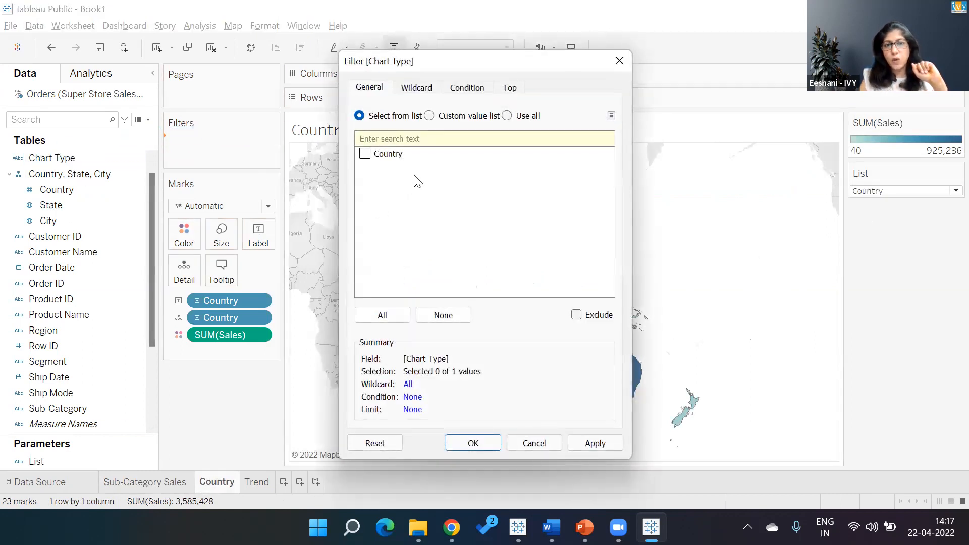
click(366, 155)
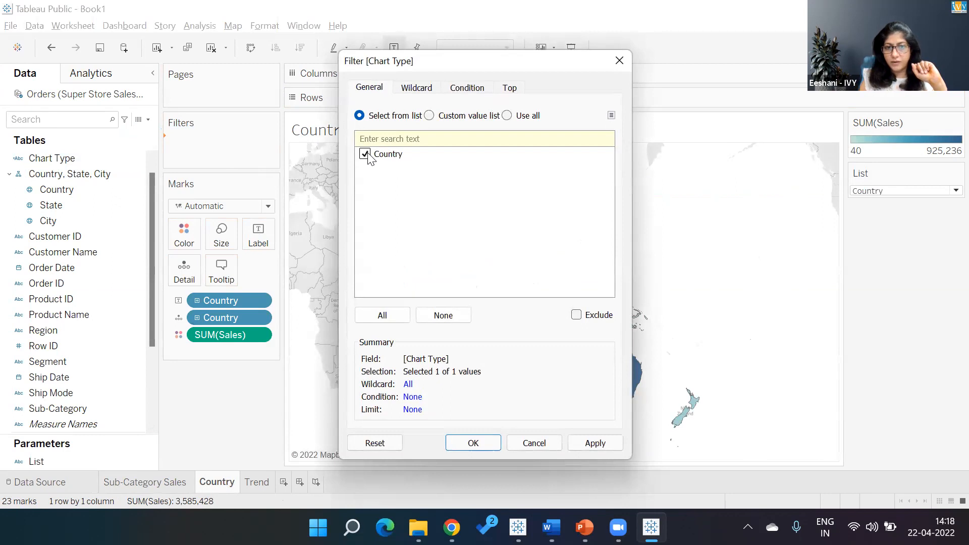
click(486, 443)
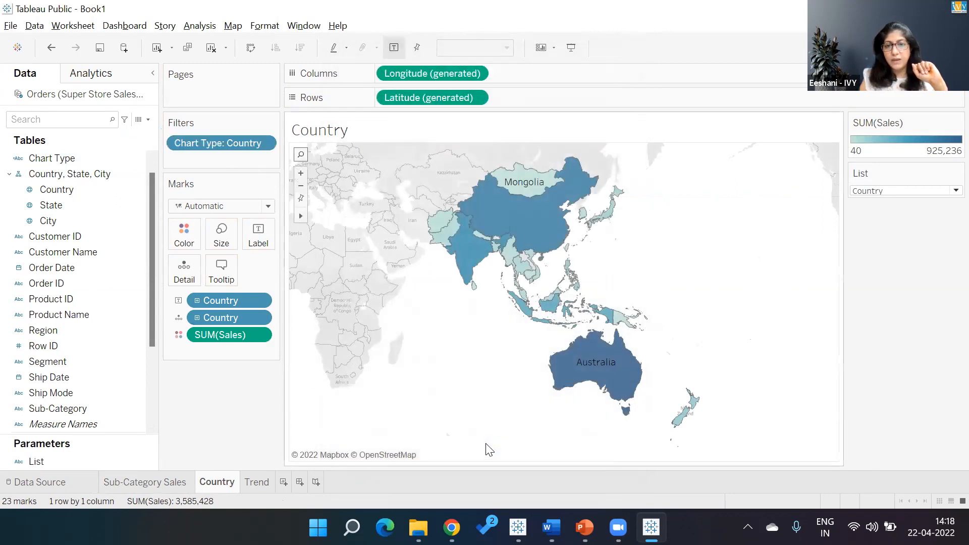
- On the Trend sheet, set the List parameter to Date and filter Chart Type to keep only Order Date
click(255, 483)
click(897, 141)
click(874, 178)
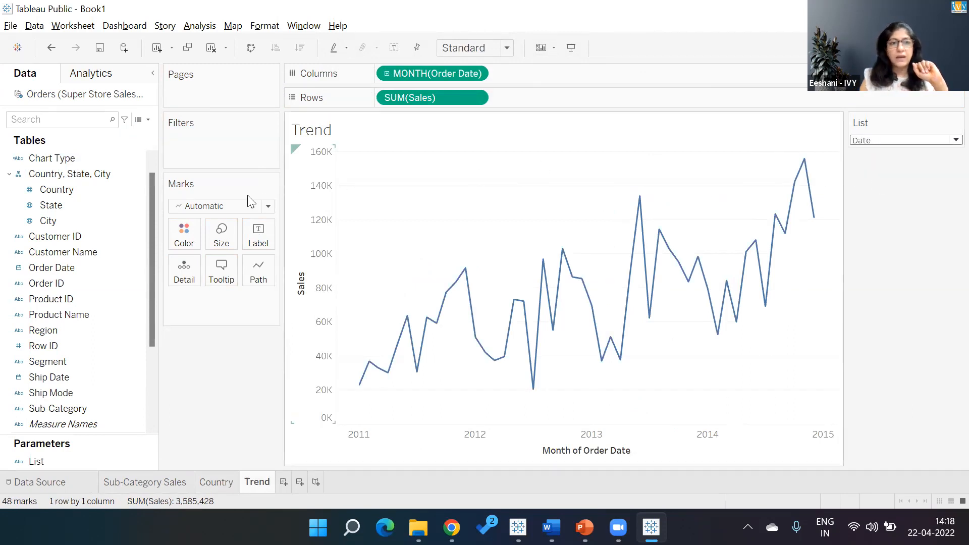
drag(54, 158, 210, 148)
click(365, 154)
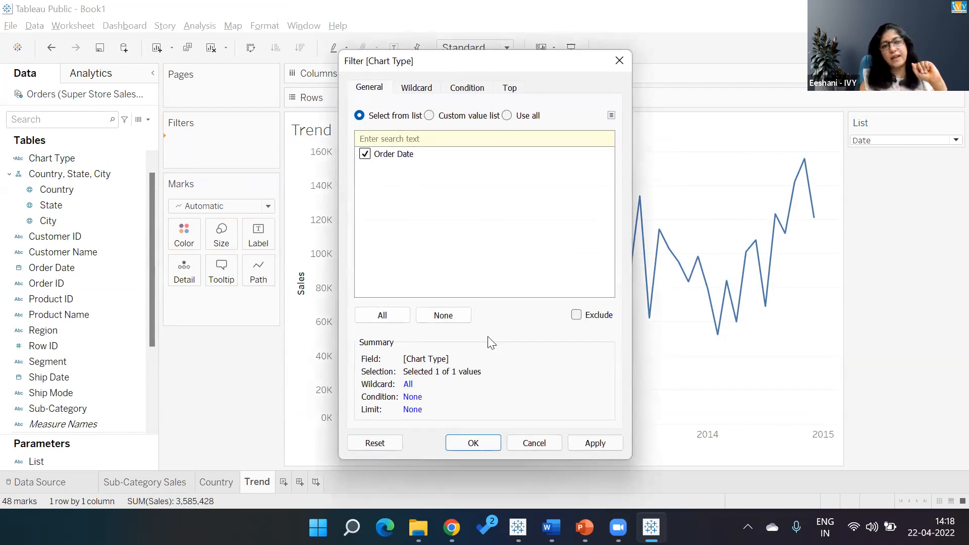
click(475, 444)
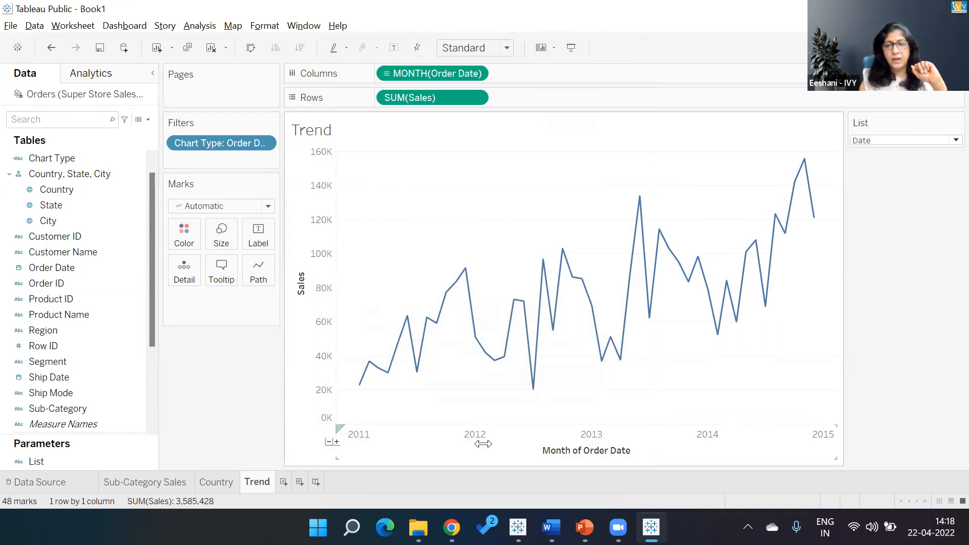
- Review the filtered sheets and test the List parameter on the Trend sheet by switching it to Country
click(216, 483)
click(169, 488)
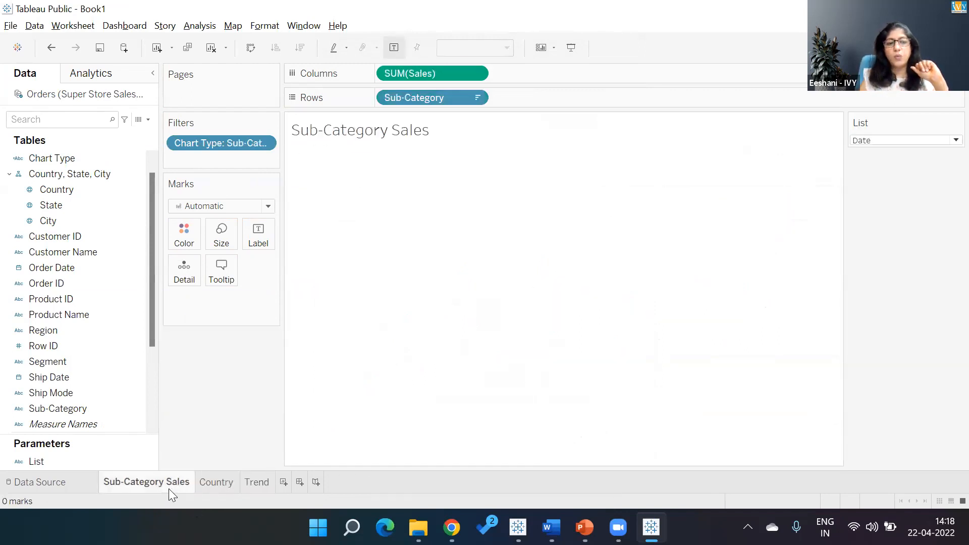
click(223, 484)
click(258, 482)
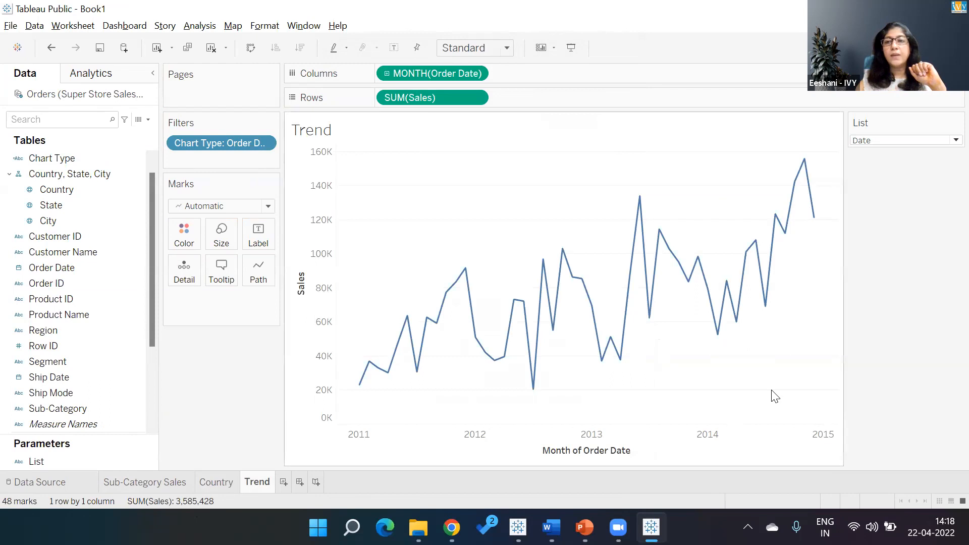
click(871, 142)
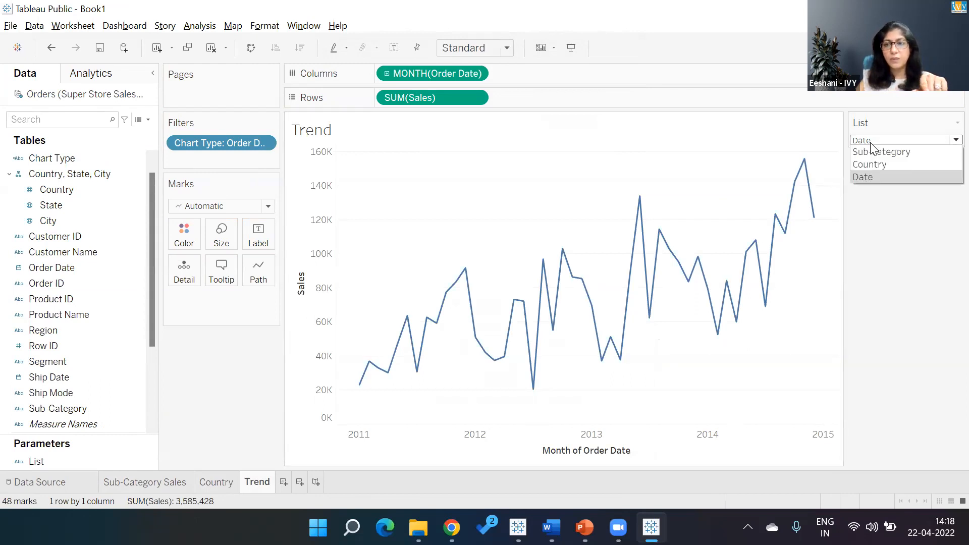
click(873, 162)
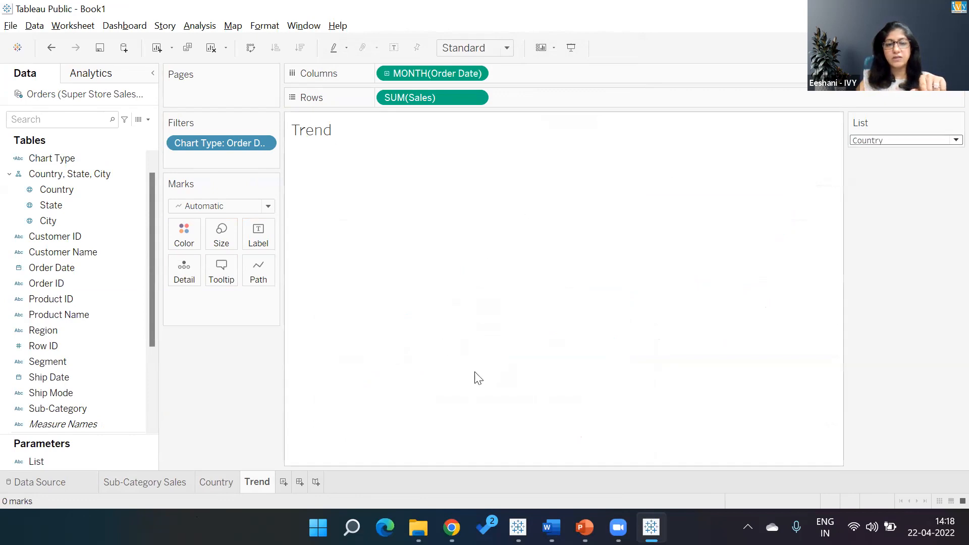
- Test the List parameter on the Sub-Category Sales and Country sheets, finishing with Sub-Category selected
click(213, 482)
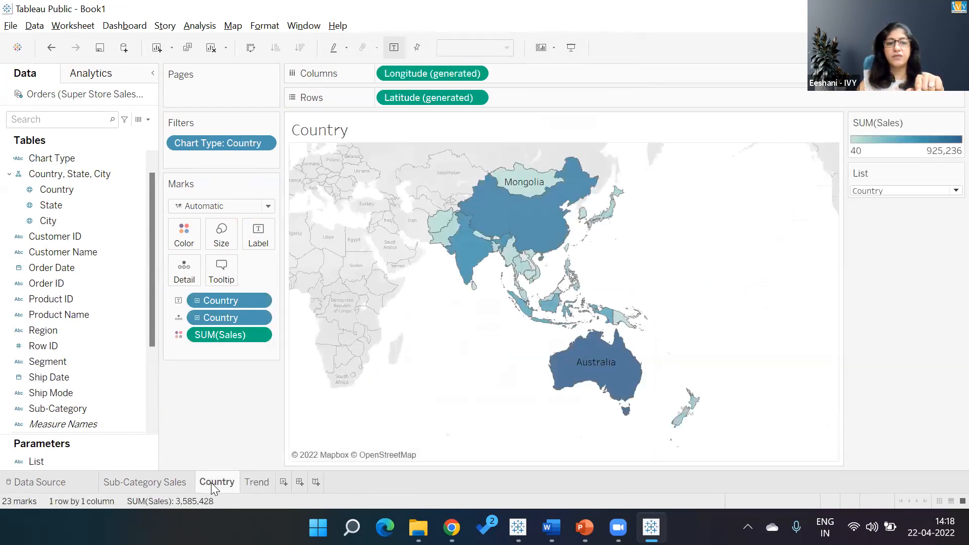
click(145, 488)
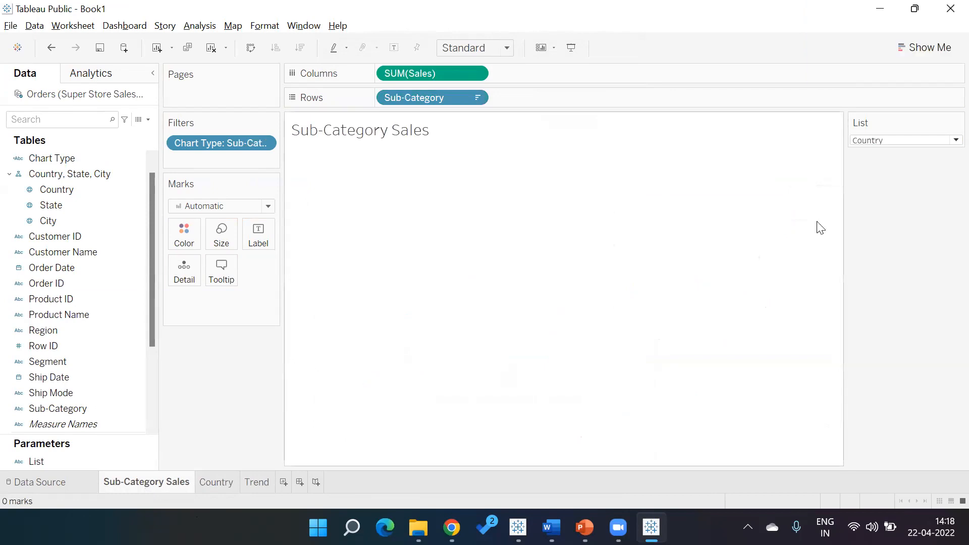
click(861, 145)
click(862, 153)
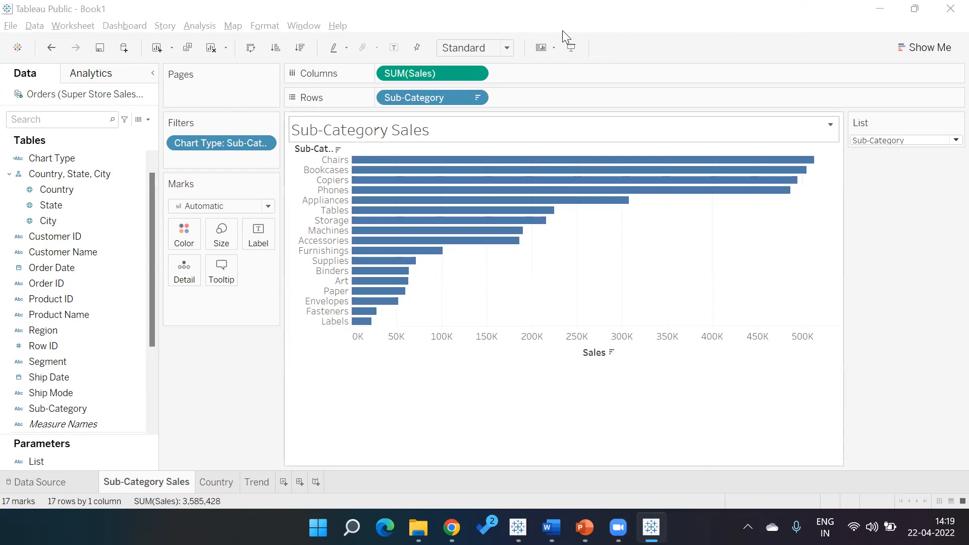
click(221, 483)
click(879, 192)
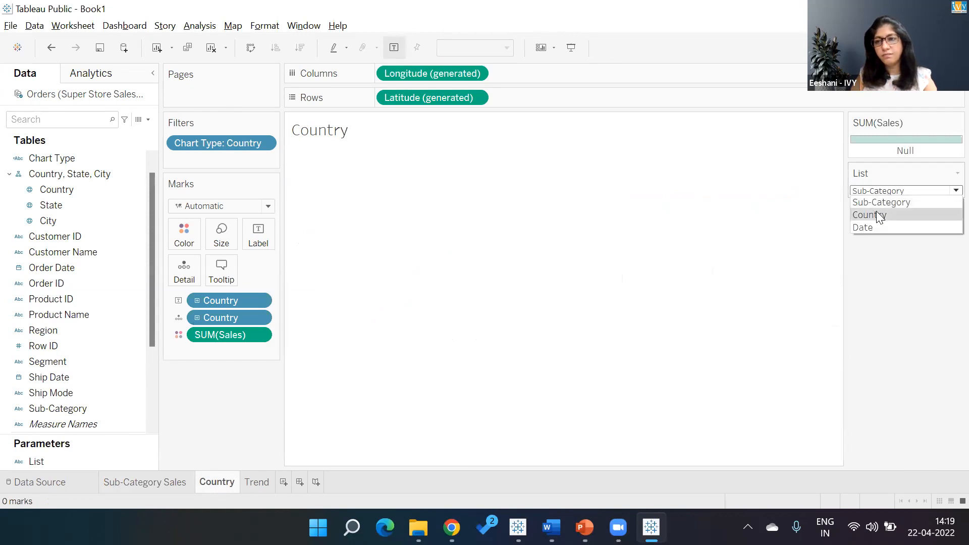
click(869, 214)
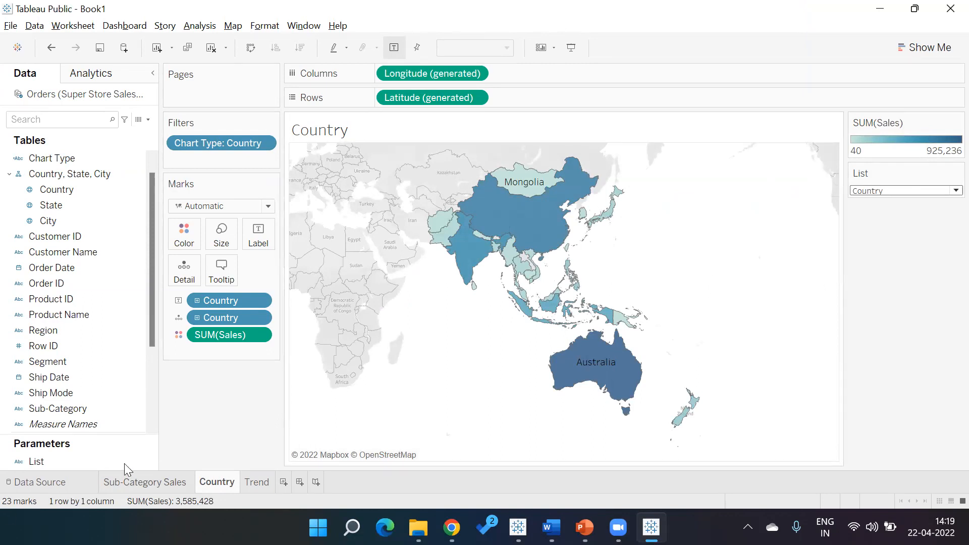
click(147, 482)
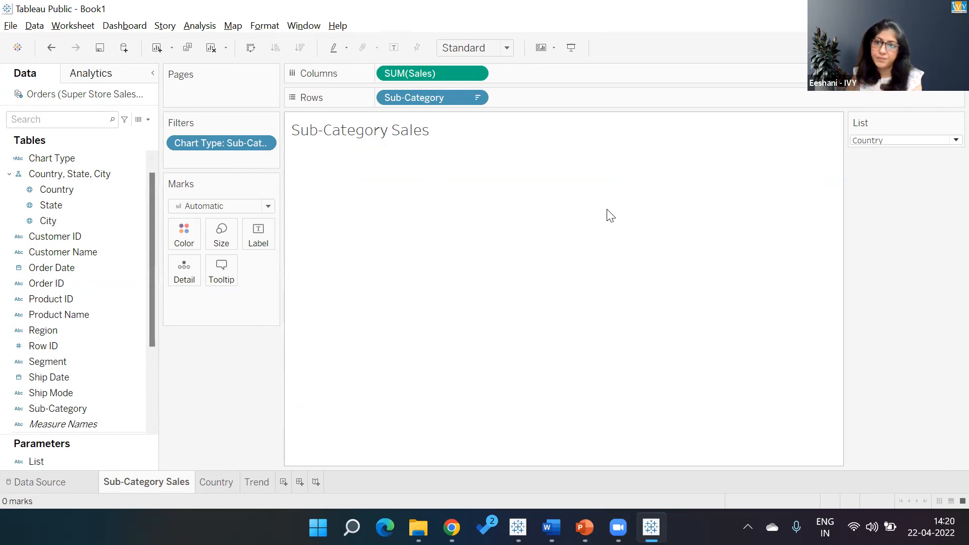
click(878, 142)
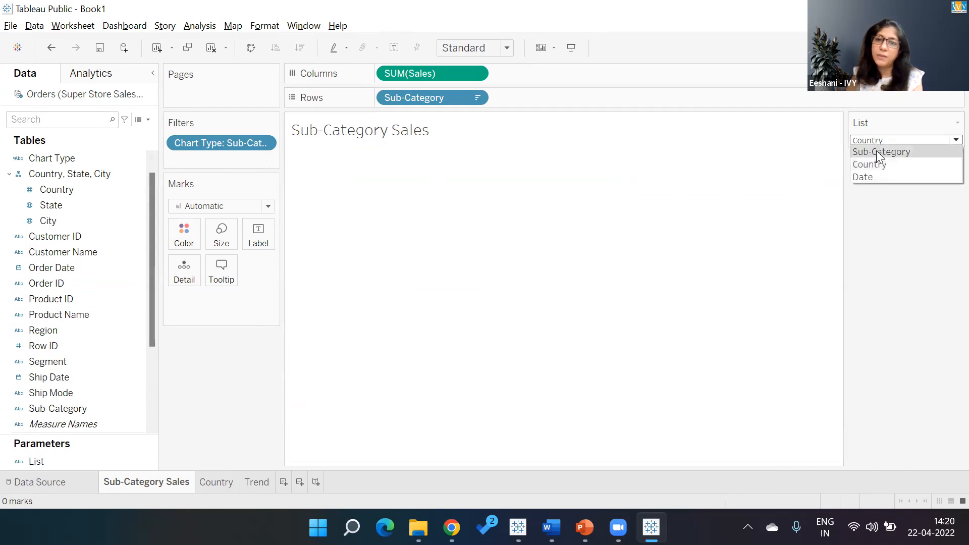
click(876, 150)
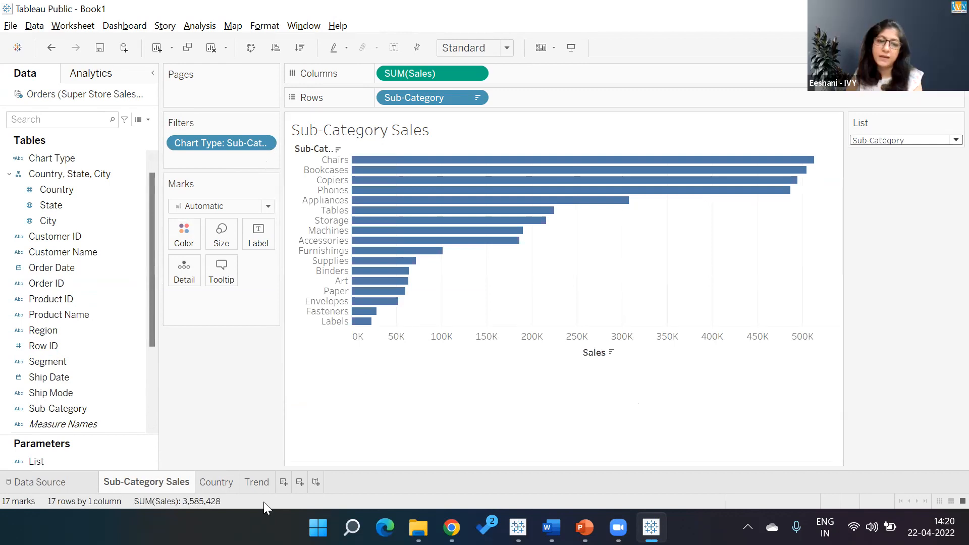
- Create a new dashboard and try placing a Horizontal container and the Sub-Category Sales sheet on it
click(299, 483)
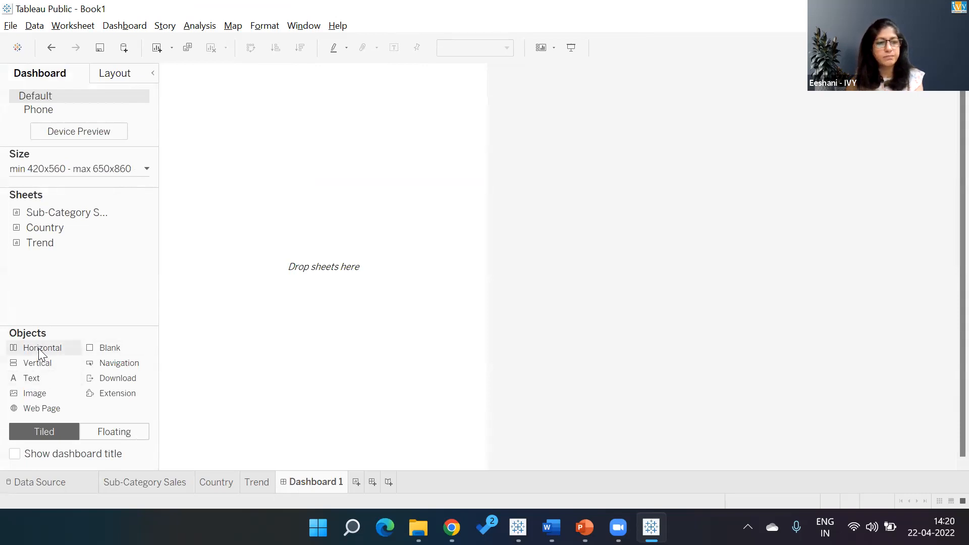
drag(109, 349, 271, 265)
double_click(71, 217)
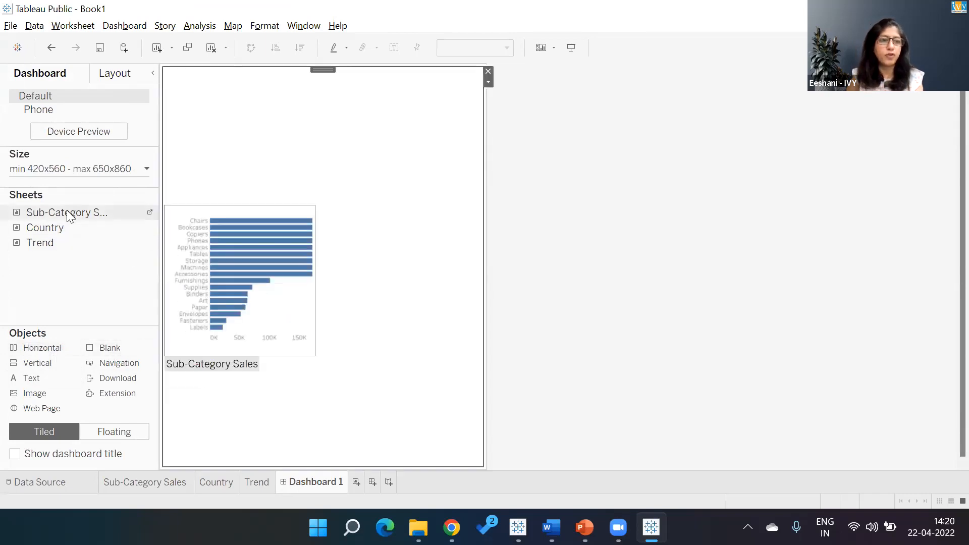
drag(67, 210, 149, 280)
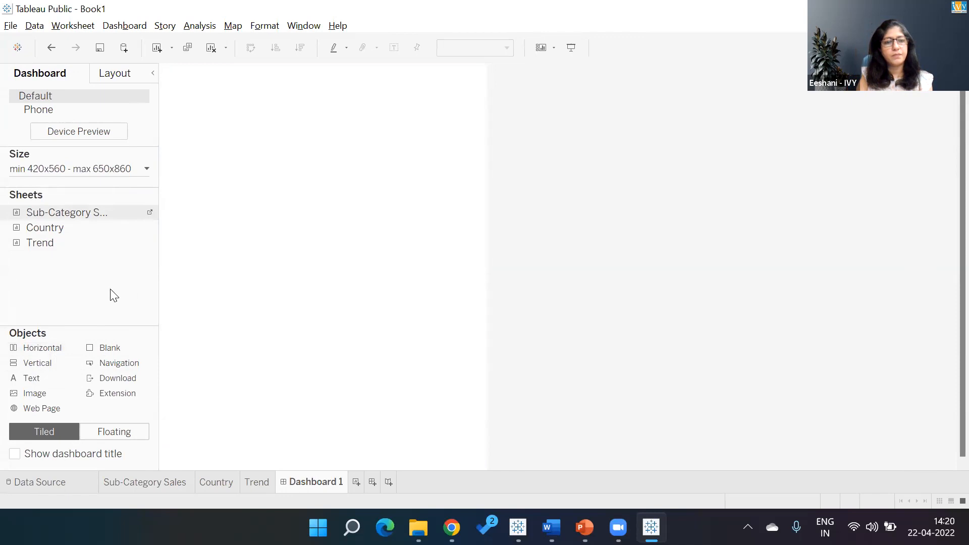
click(187, 306)
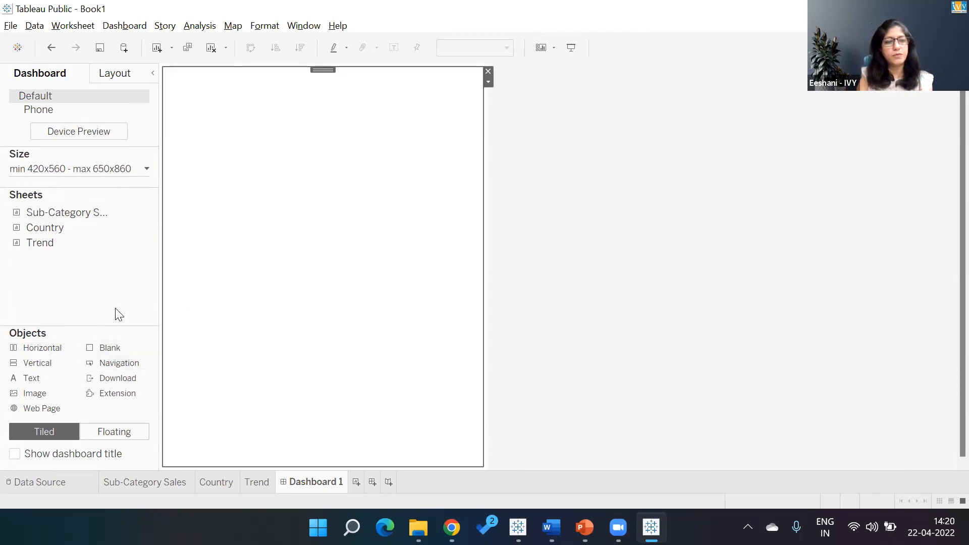
- Inspect the dashboard's layout hierarchy and the Blank item inside the tiled container
click(132, 75)
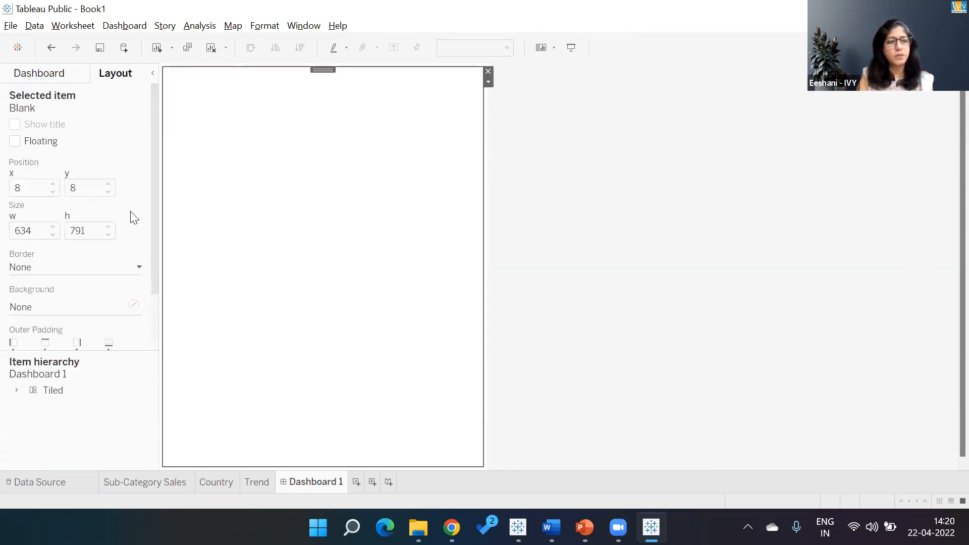
click(57, 391)
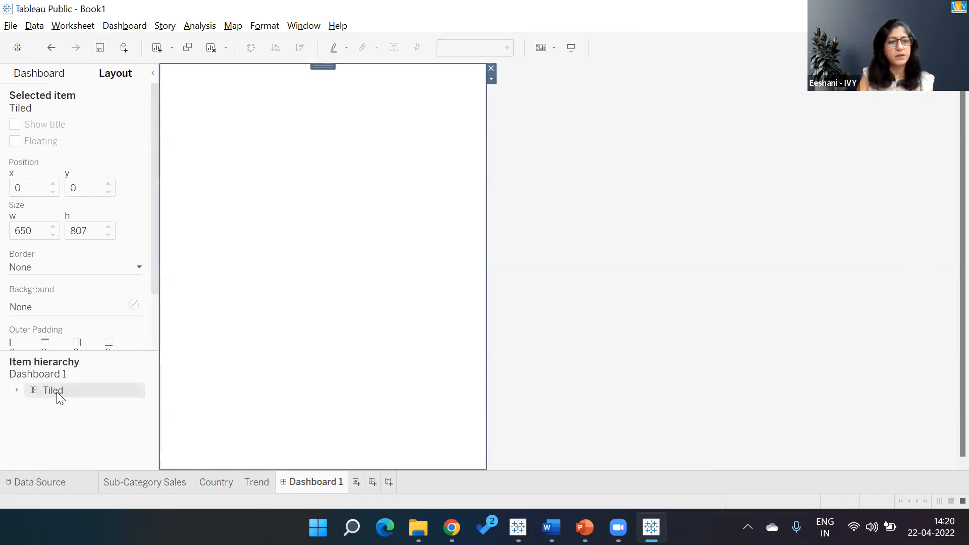
click(394, 188)
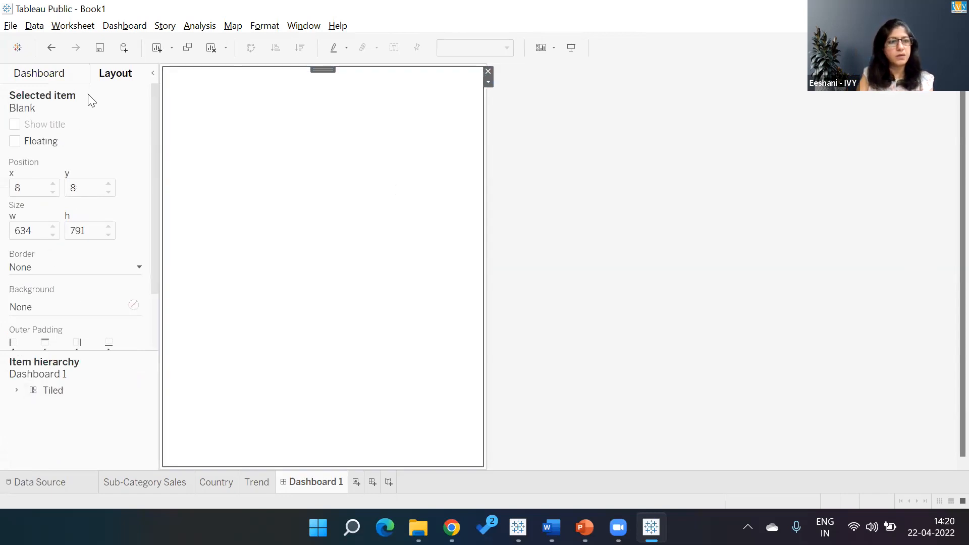
click(16, 391)
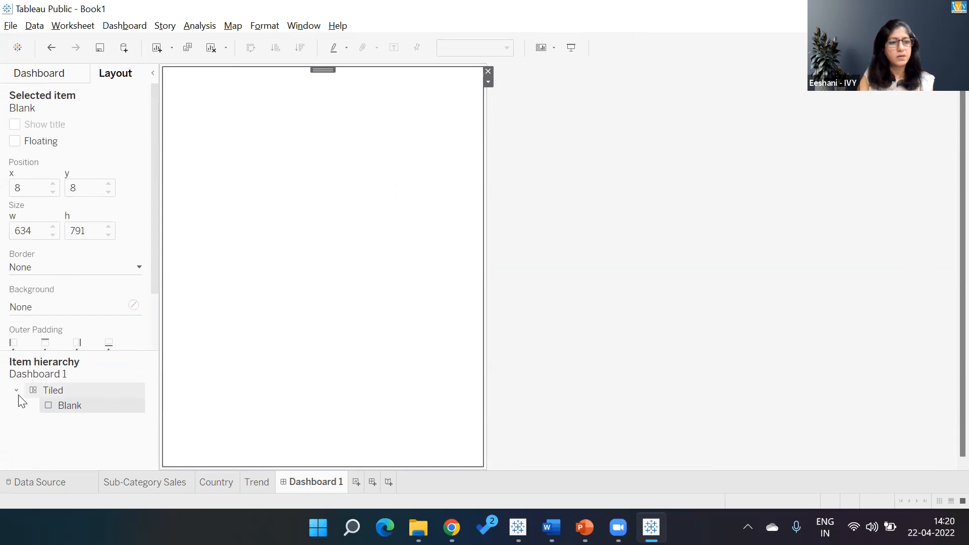
double_click(70, 406)
right_click(71, 407)
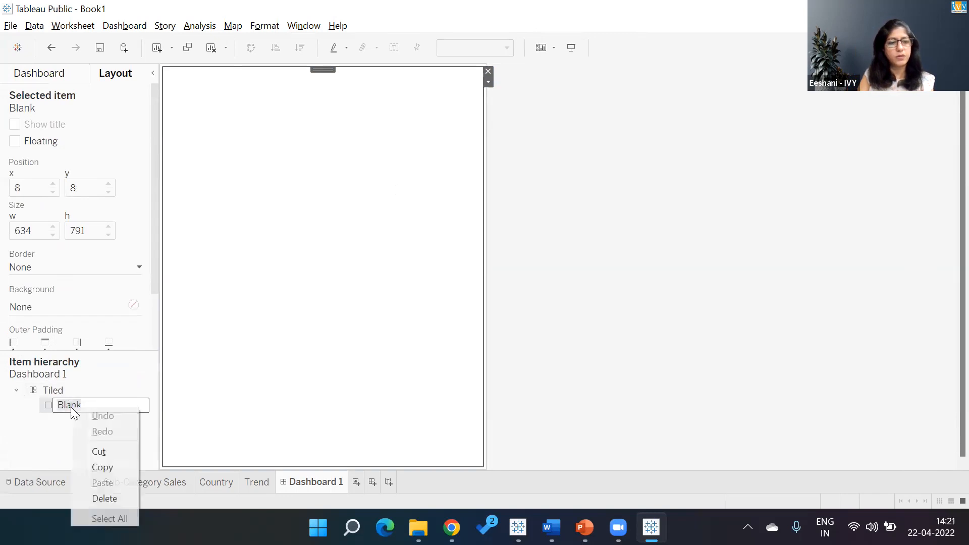
click(47, 444)
right_click(81, 401)
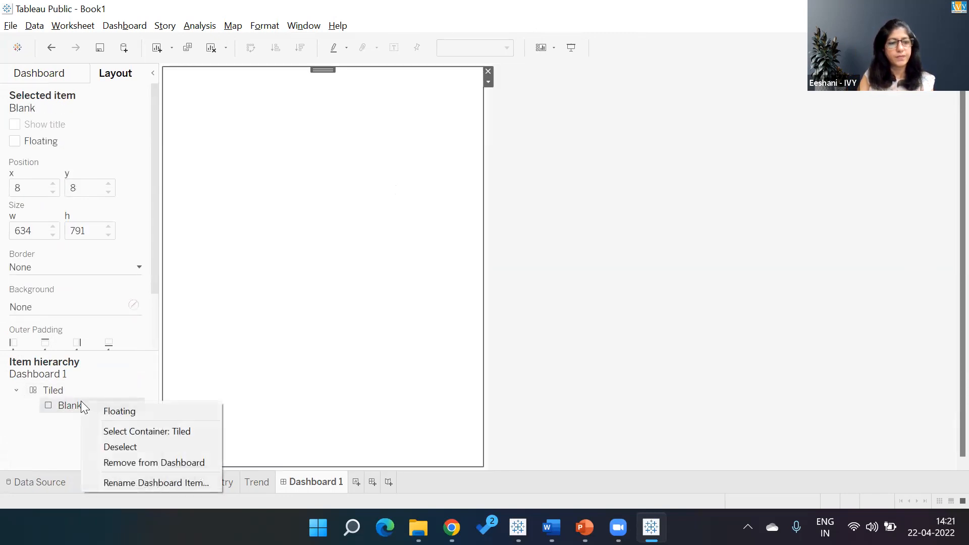
click(112, 447)
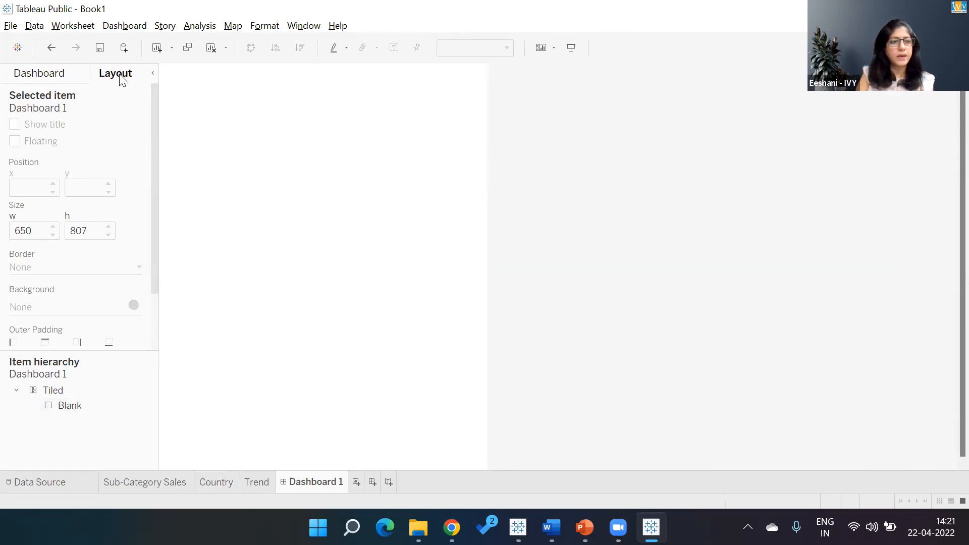
- Remove the Blank item from the dashboard's tiled container
click(53, 80)
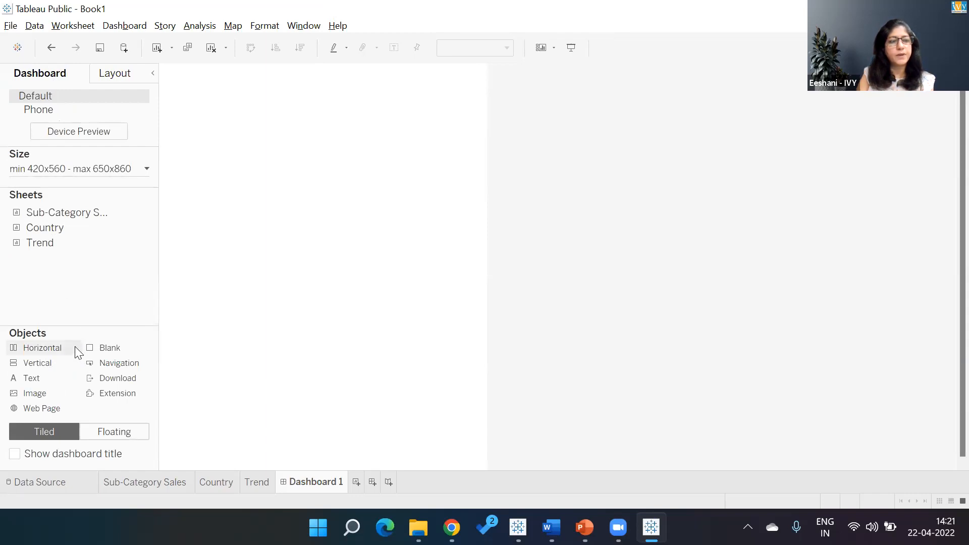
drag(58, 355, 92, 371)
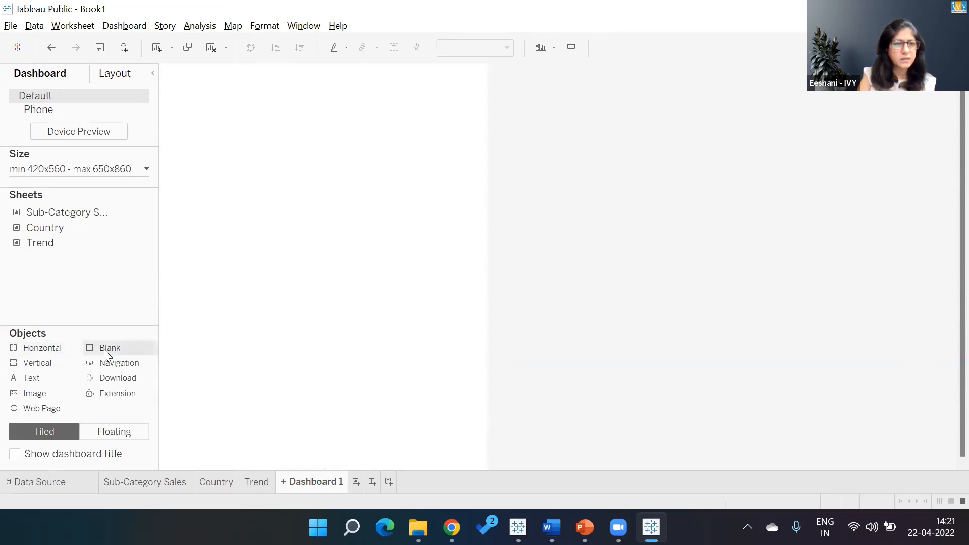
click(117, 75)
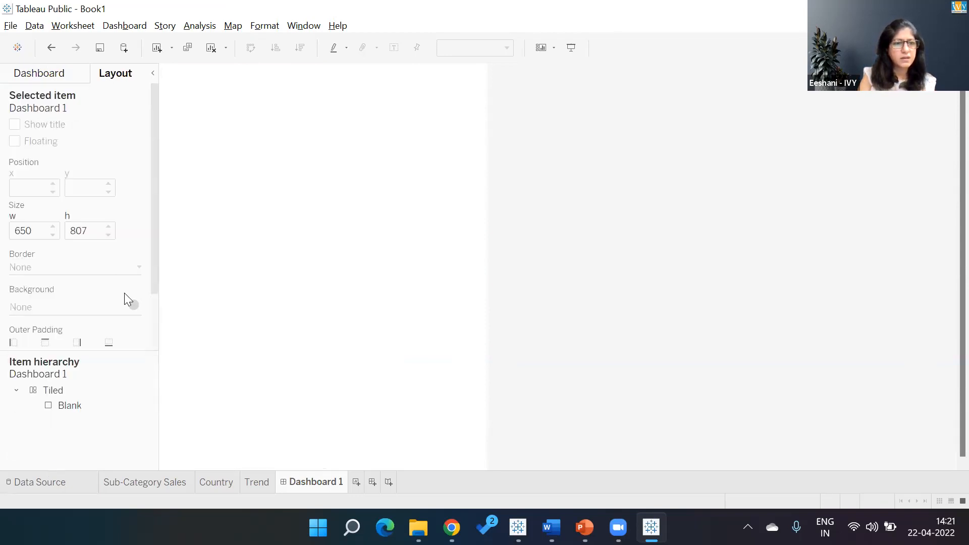
right_click(67, 408)
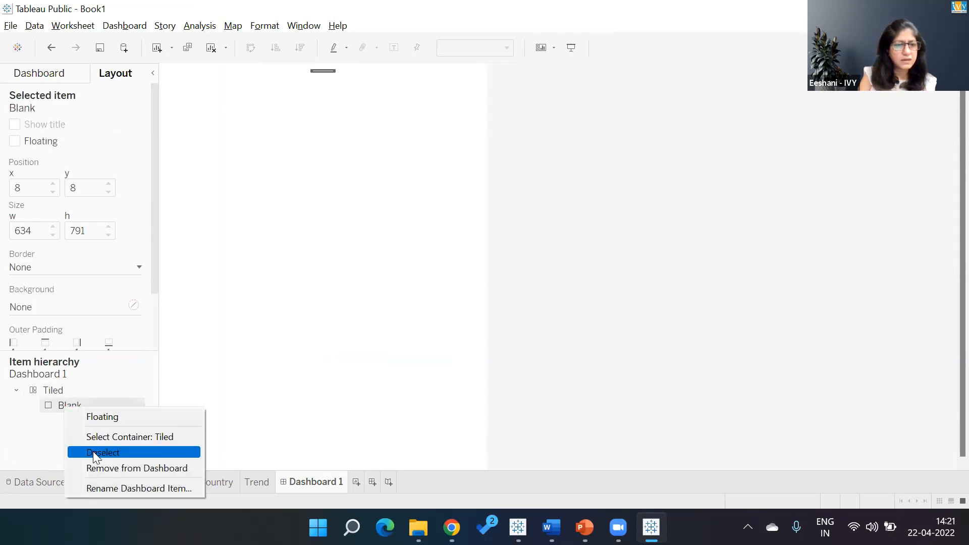
click(95, 467)
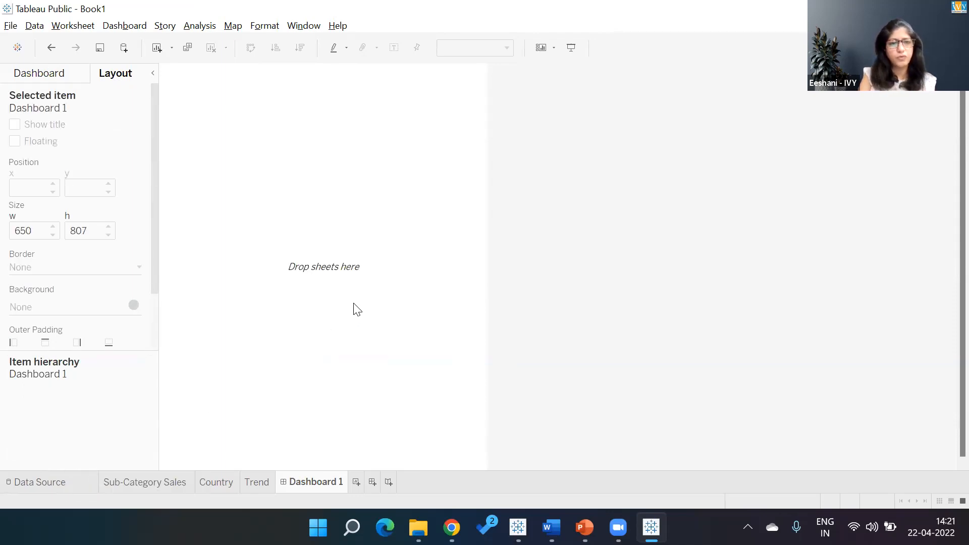
- Place the Sub-Category Sales sheet in a new Horizontal container on the dashboard, hiding its title
click(32, 76)
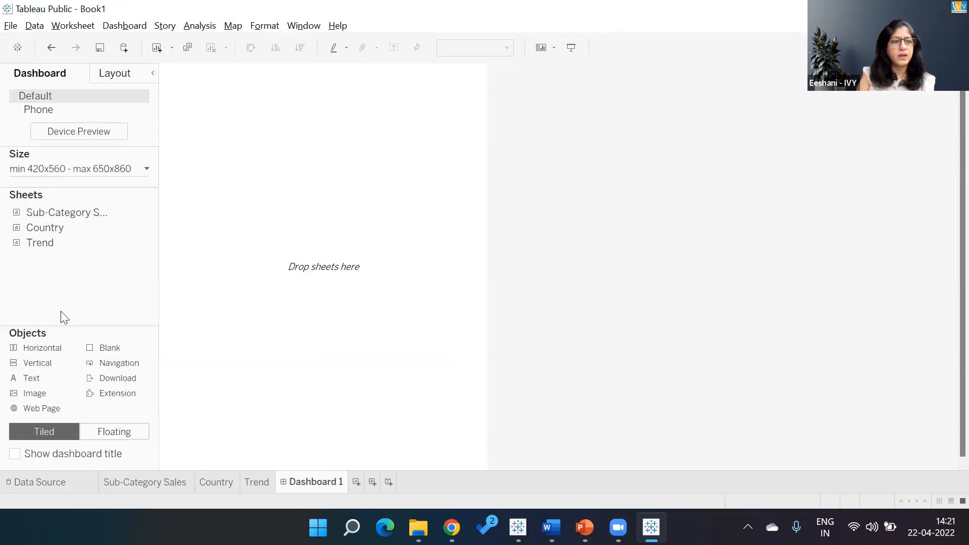
drag(47, 353, 252, 280)
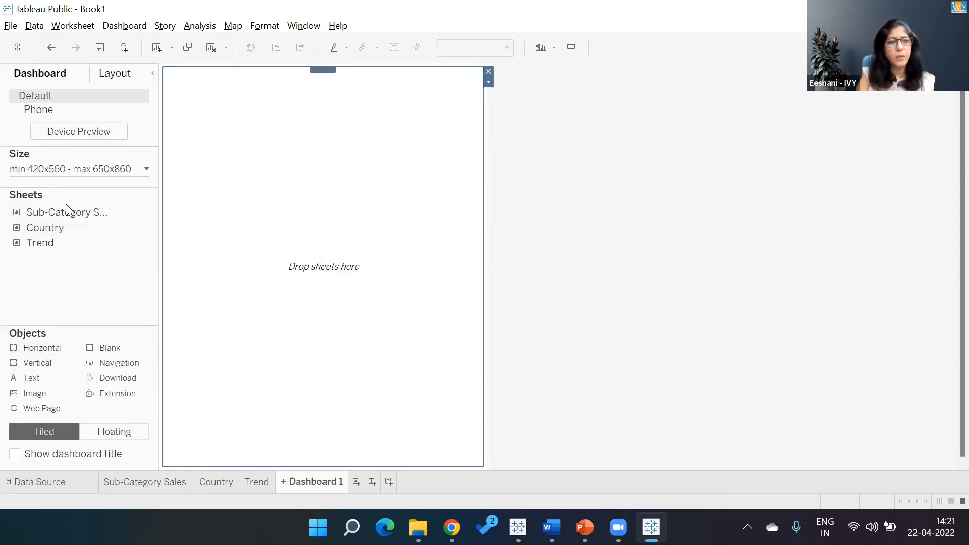
drag(69, 214, 115, 211)
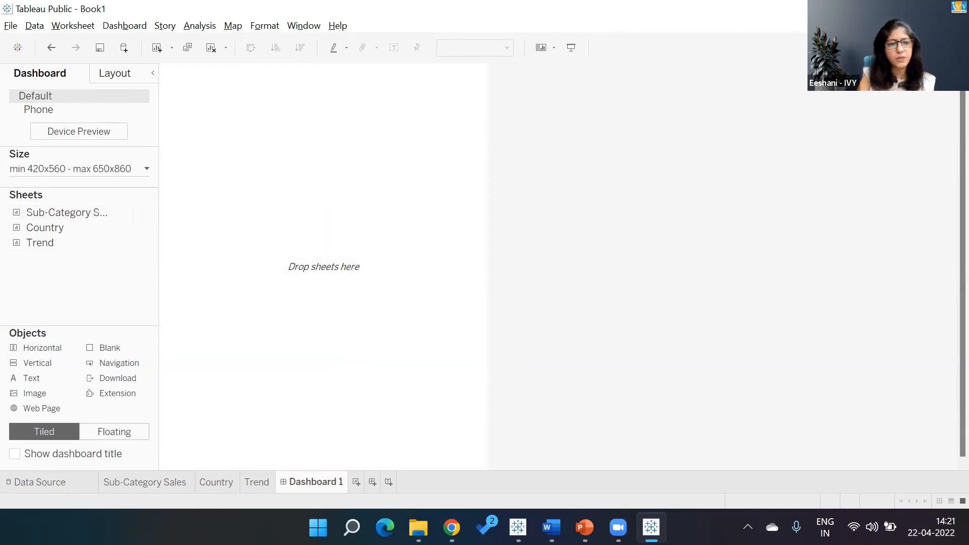
click(164, 488)
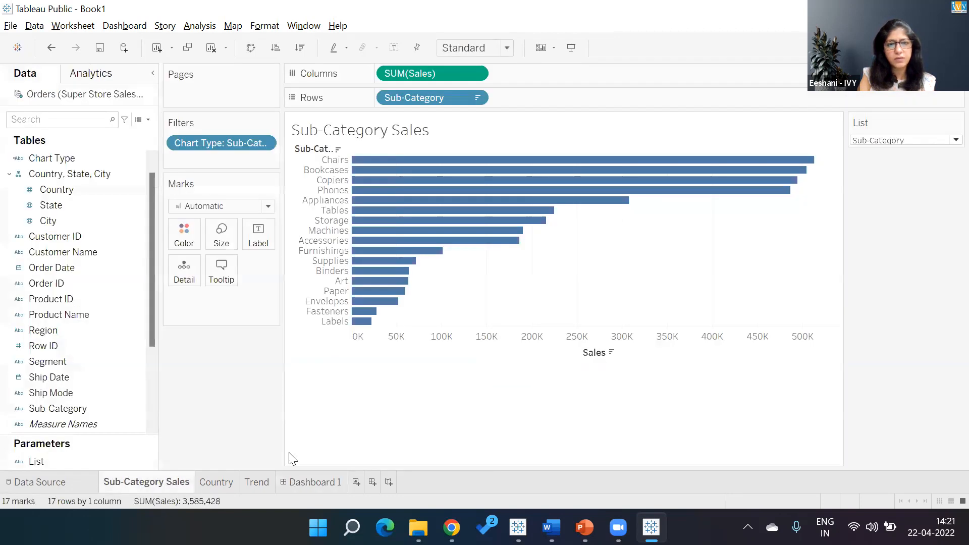
click(313, 486)
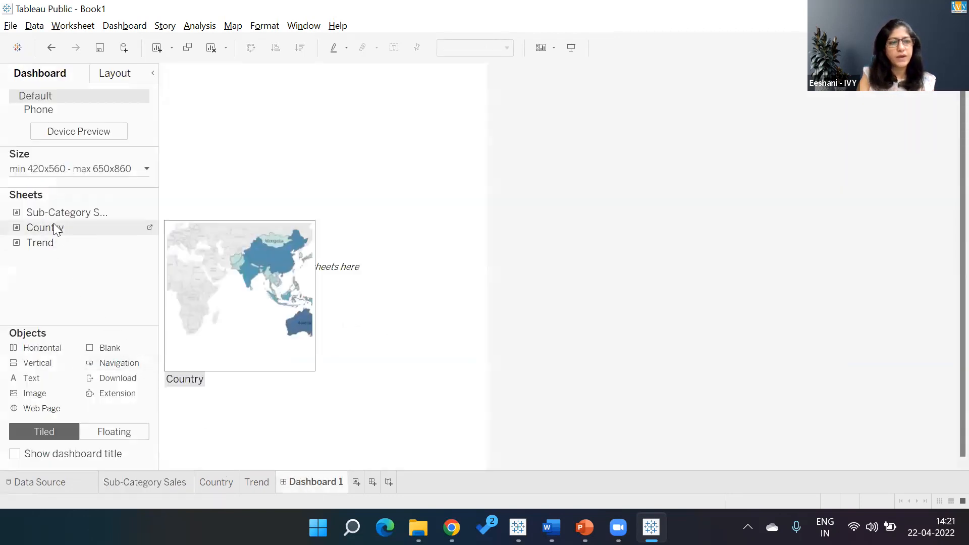
drag(54, 212, 241, 197)
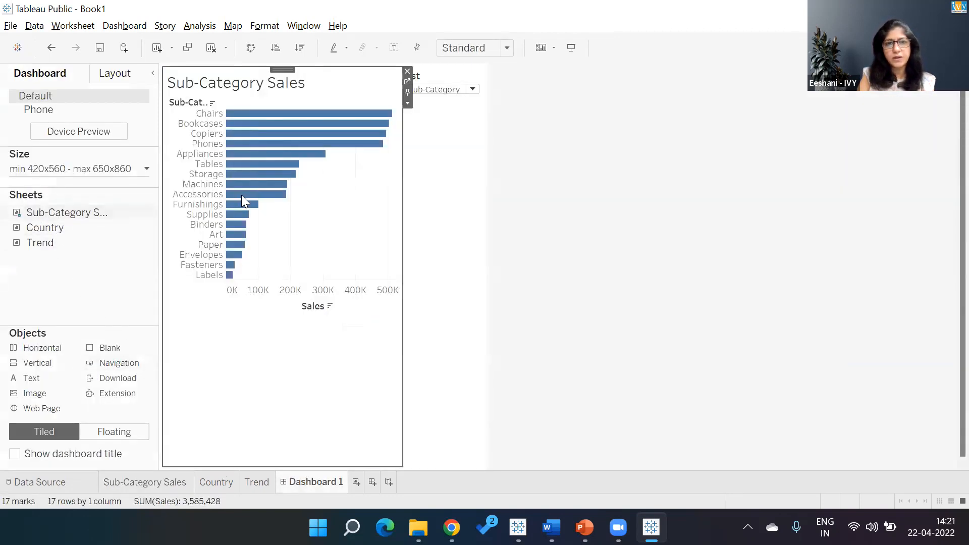
click(408, 103)
click(435, 170)
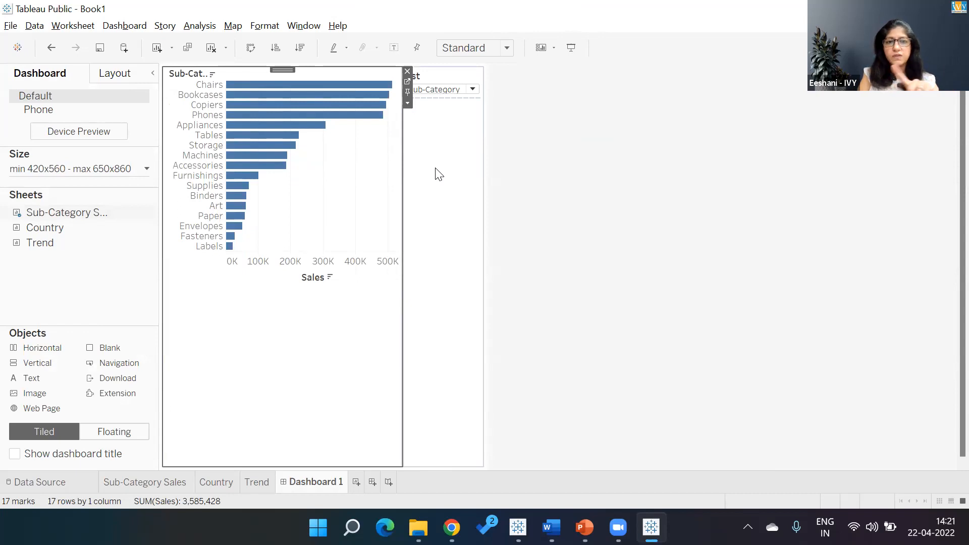
- Add the Country sheet to the horizontal container and hide its title
drag(50, 227, 186, 193)
click(288, 114)
click(302, 165)
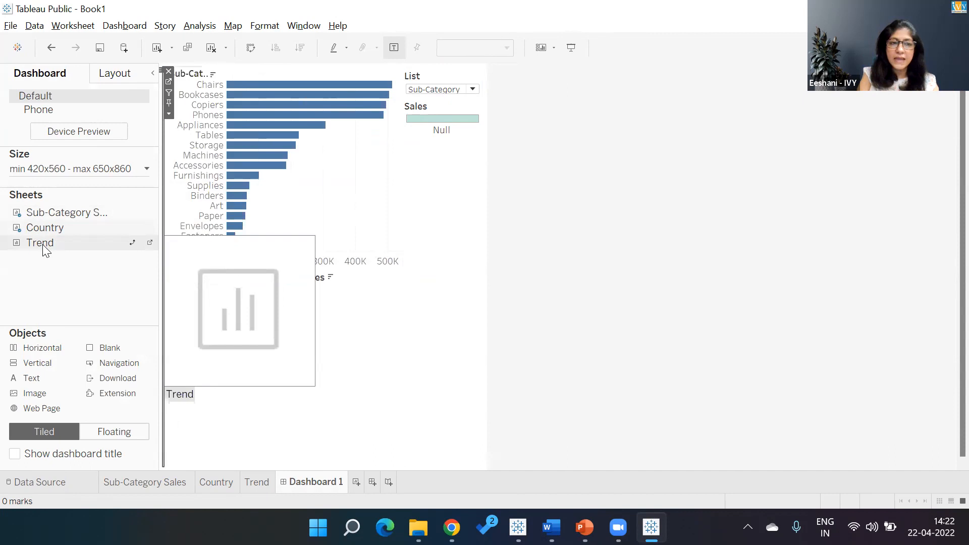
- Try adding the Trend sheet to the dashboard and toggling its title, removing it again each time
drag(42, 245, 102, 223)
drag(159, 208, 160, 208)
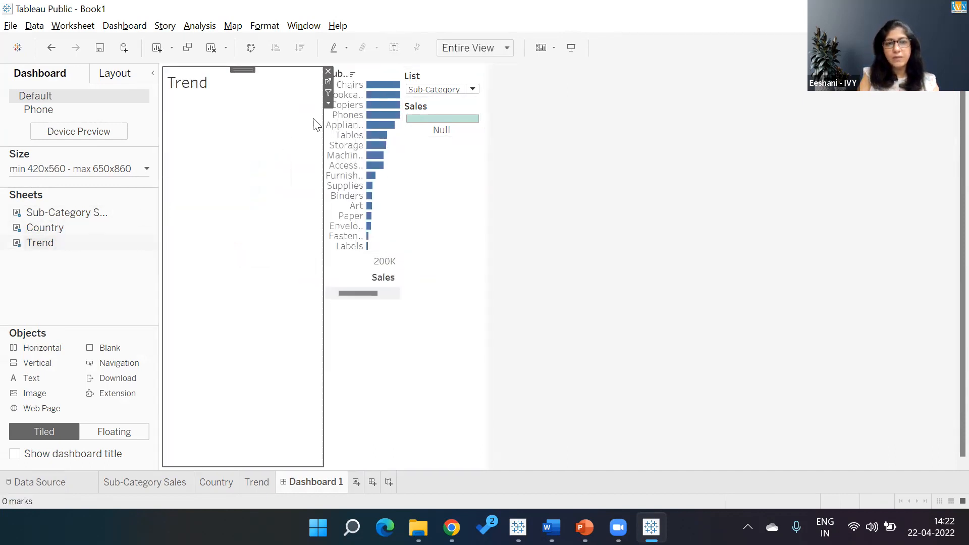
click(329, 104)
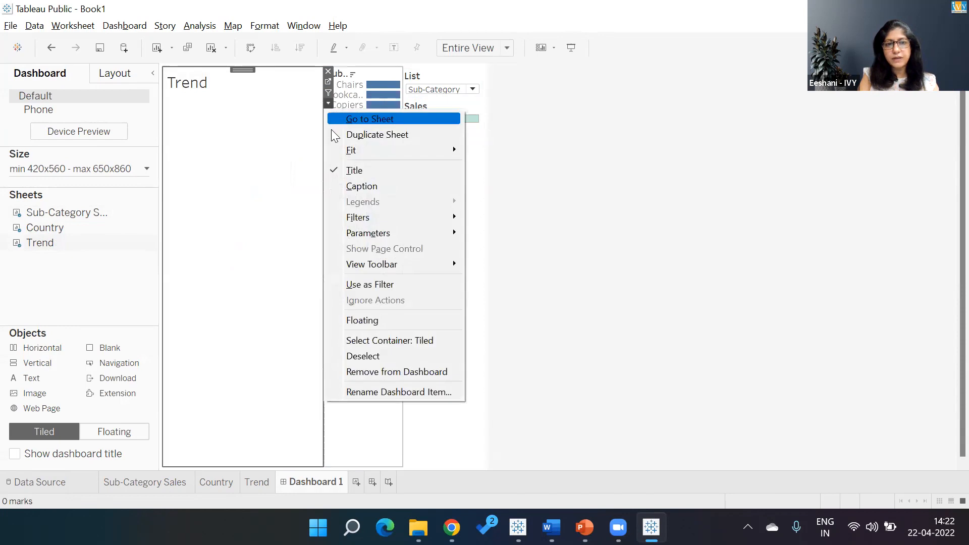
click(346, 168)
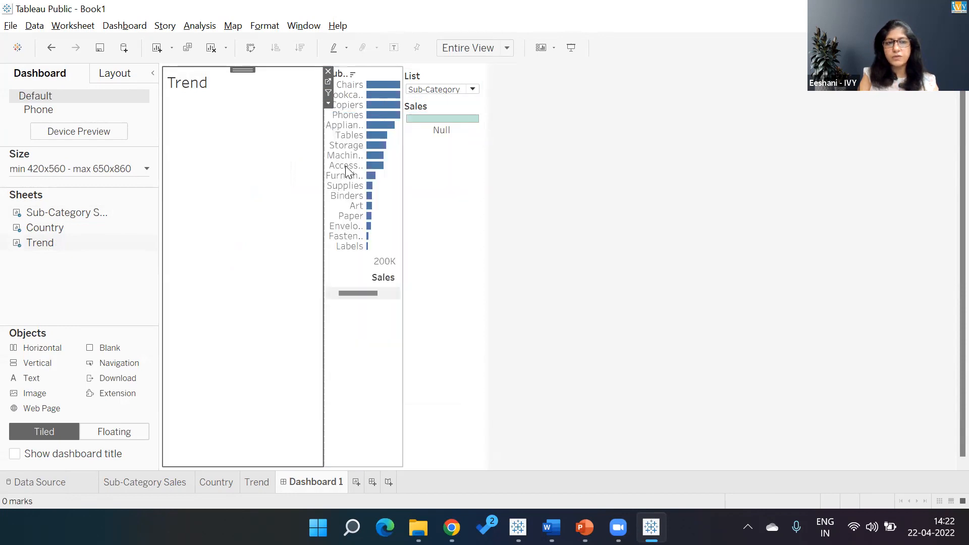
click(328, 103)
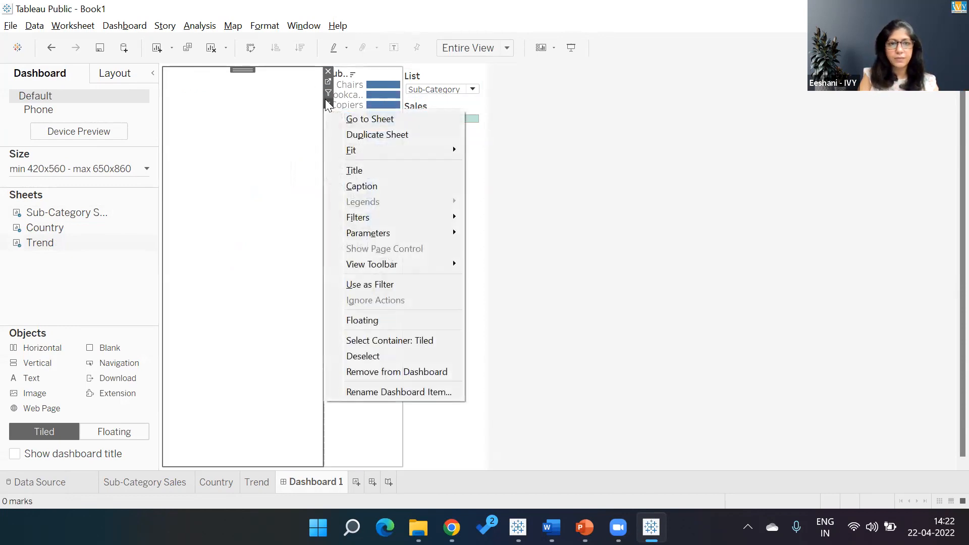
click(353, 170)
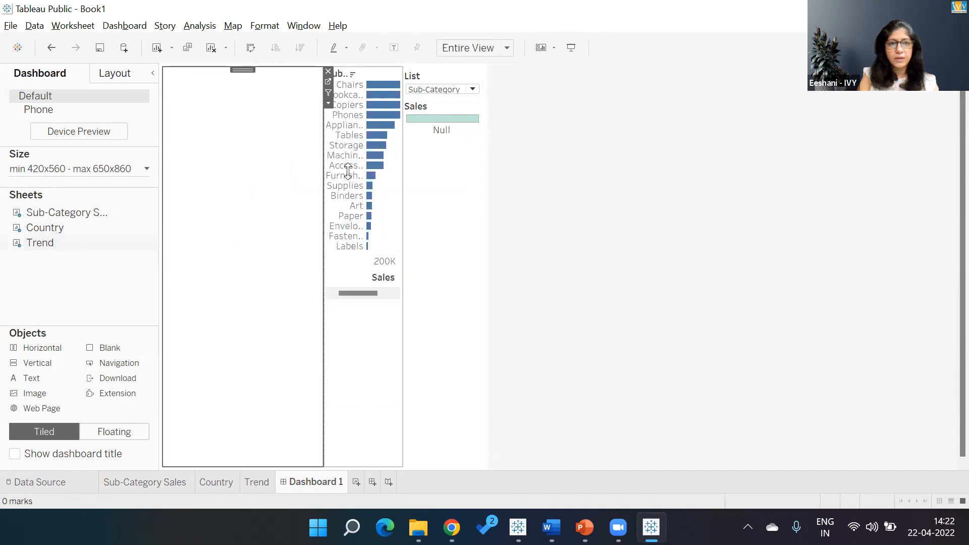
click(329, 72)
drag(39, 254, 158, 217)
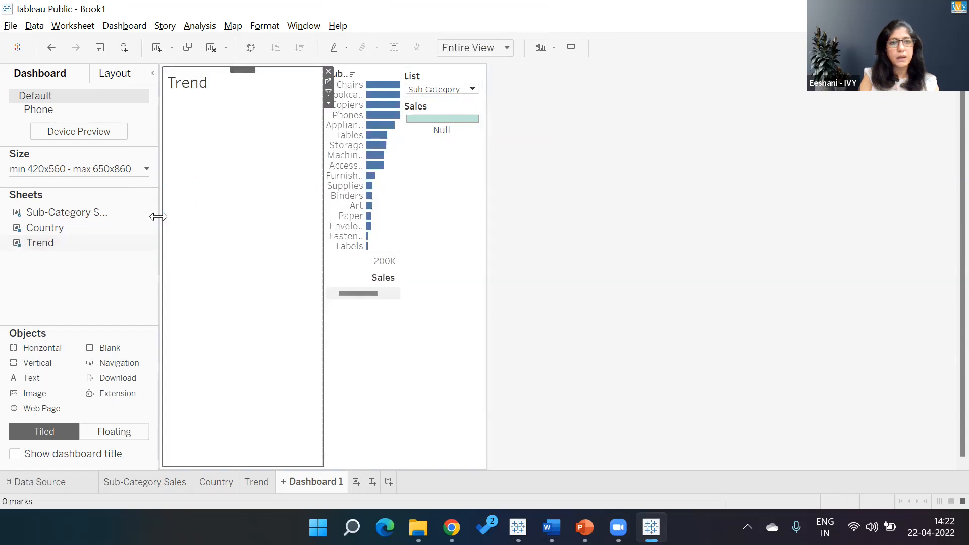
click(329, 103)
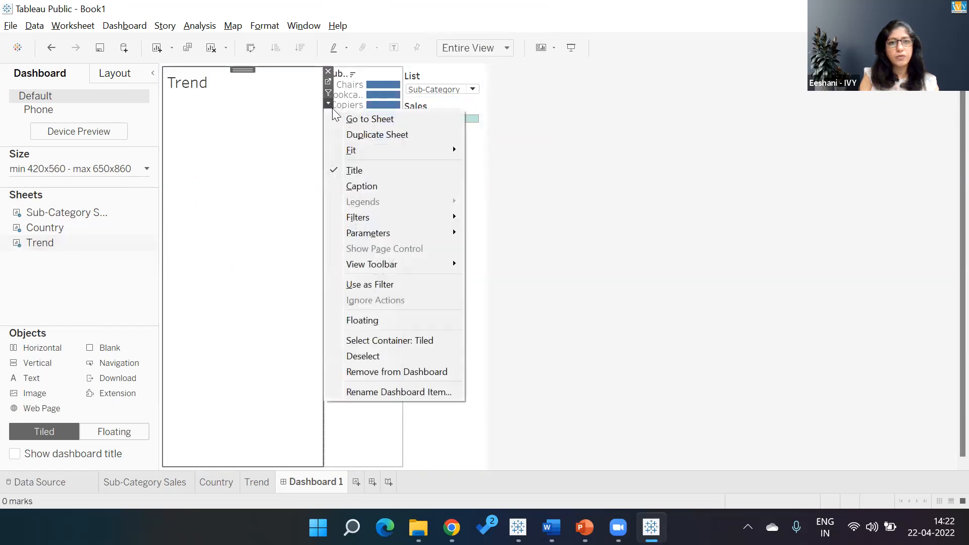
click(361, 172)
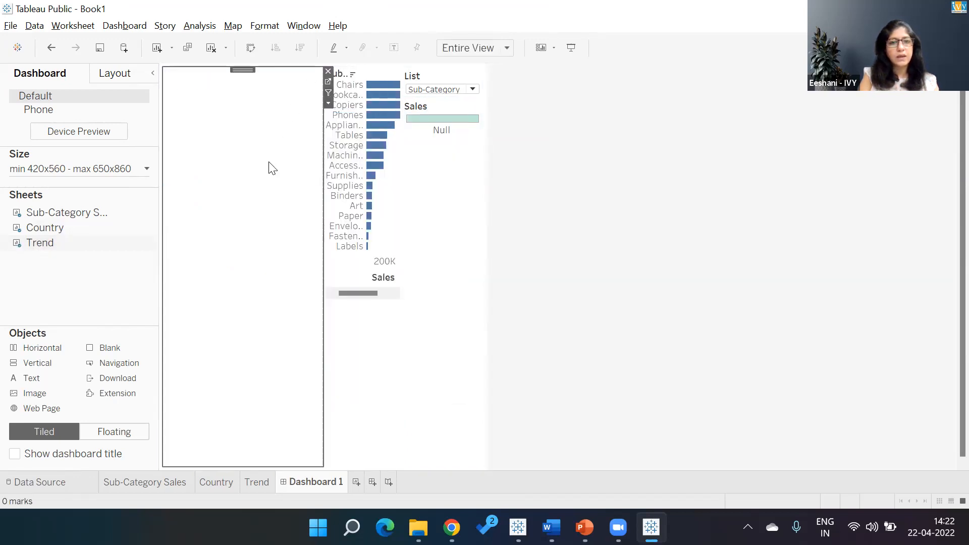
click(328, 71)
- Add the Trend sheet to the horizontal container with its title hidden, and remove the Sales color legend
drag(38, 246, 201, 211)
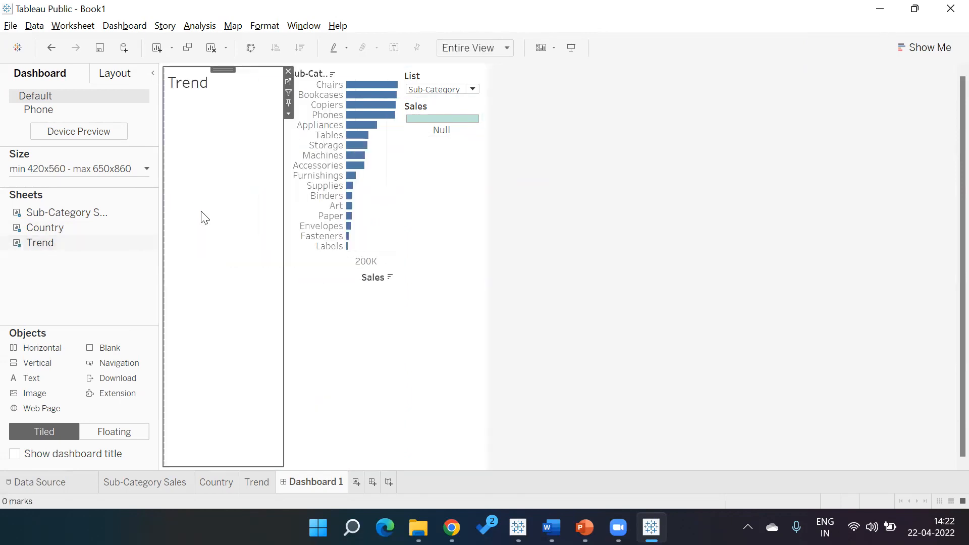
click(288, 114)
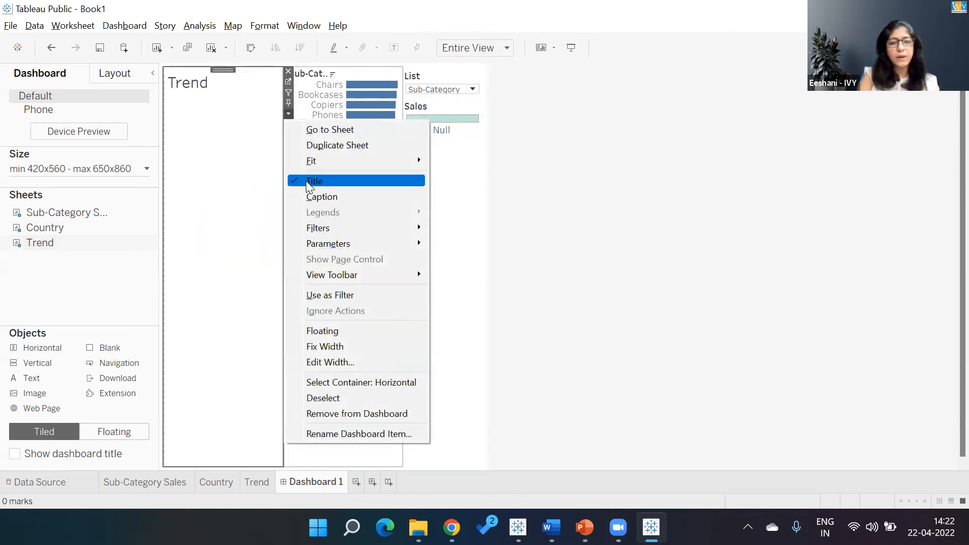
click(306, 181)
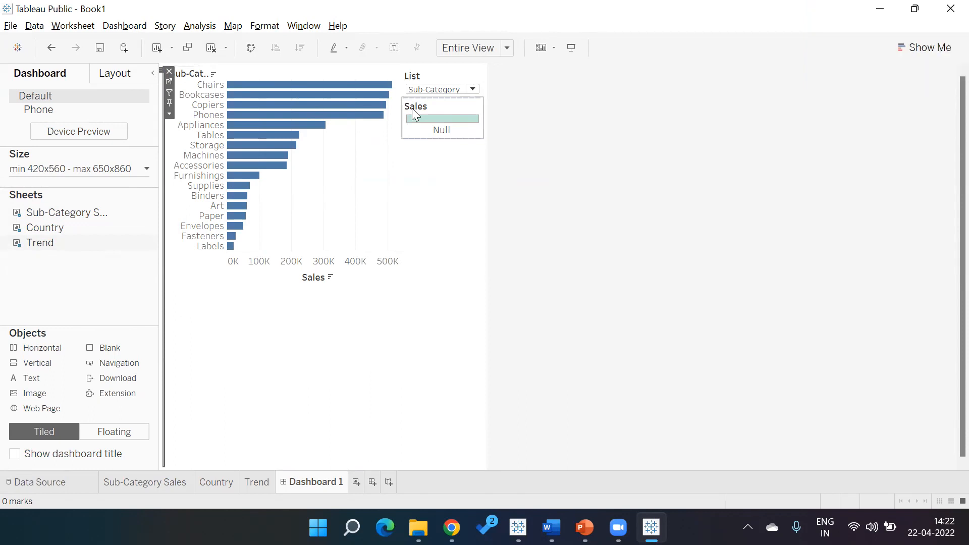
click(432, 109)
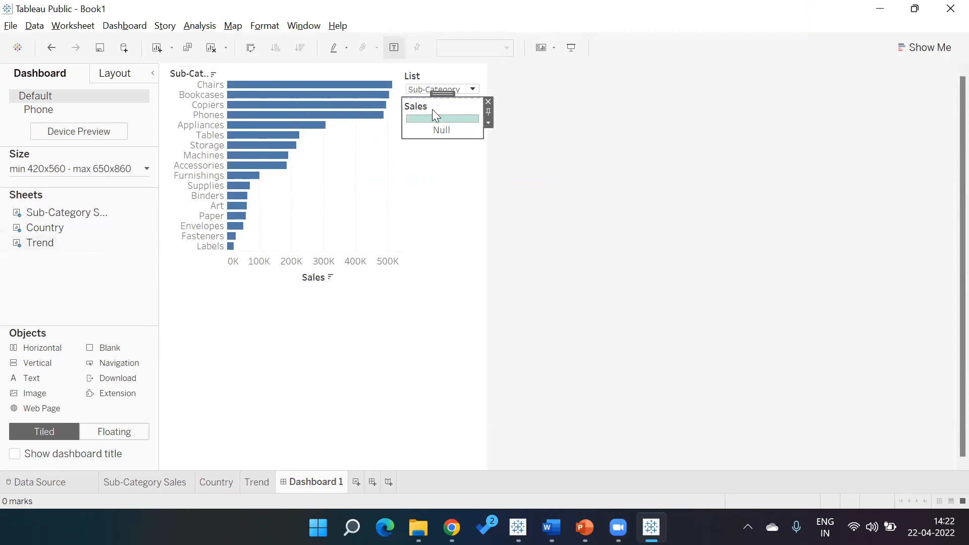
click(488, 102)
- Test the List parameter on the dashboard, switching between Country, Date and Sub-Category, ending on Date
click(475, 91)
click(460, 114)
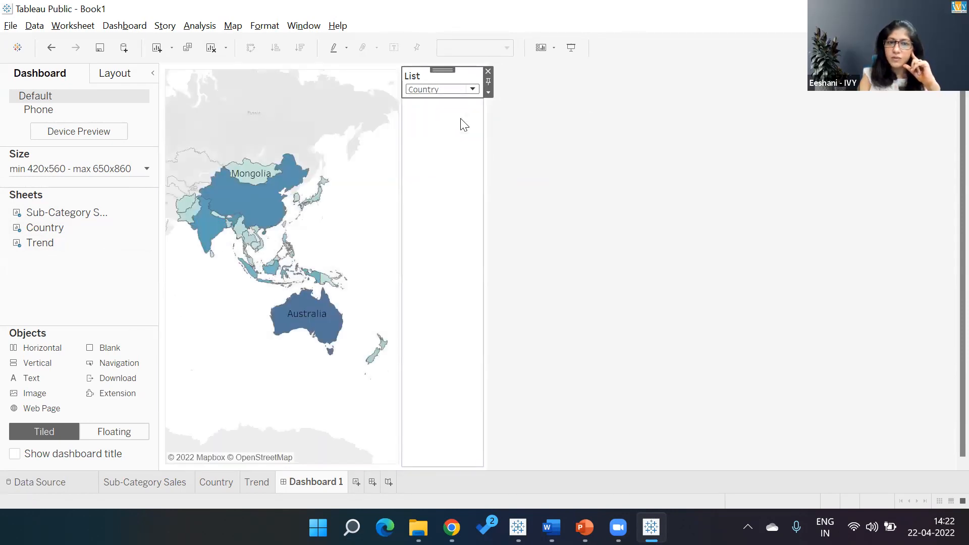
click(473, 89)
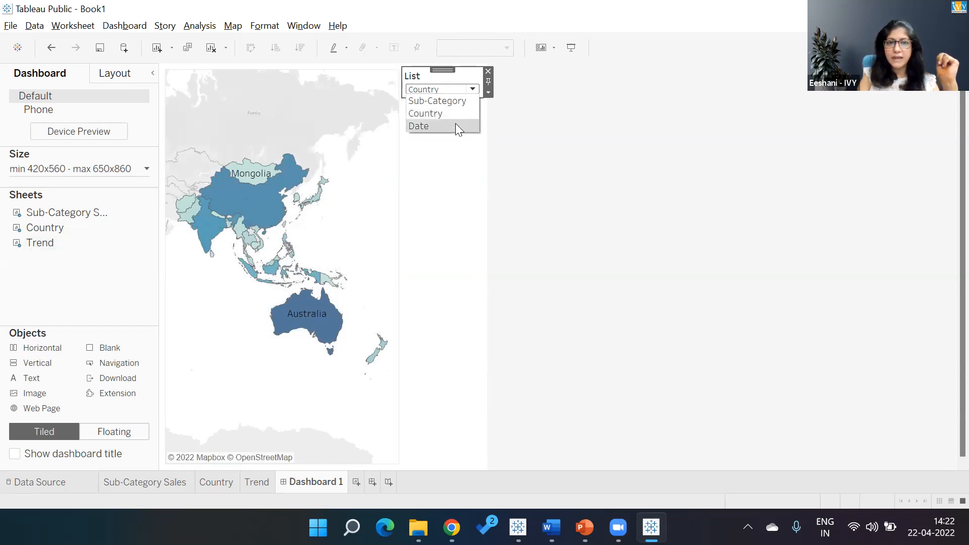
click(457, 125)
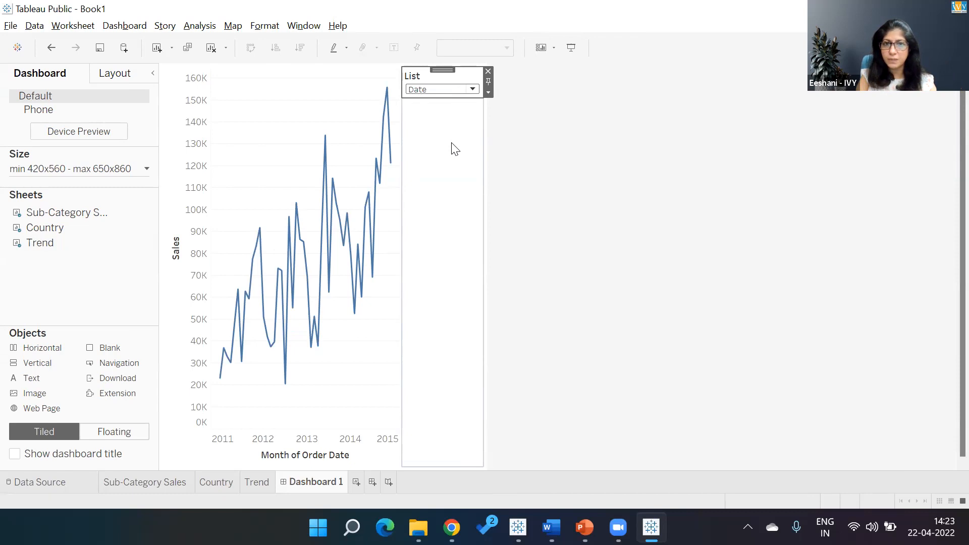
click(472, 89)
click(462, 102)
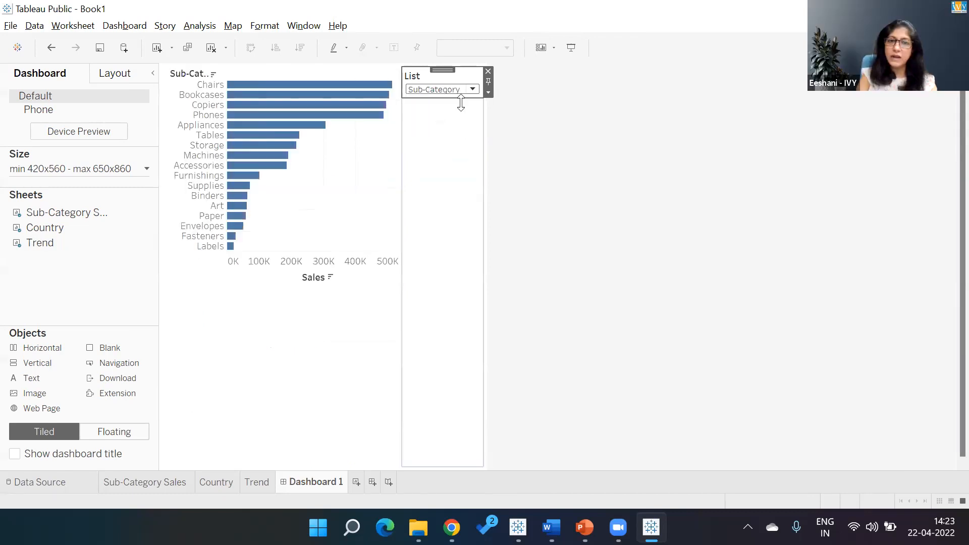
click(473, 89)
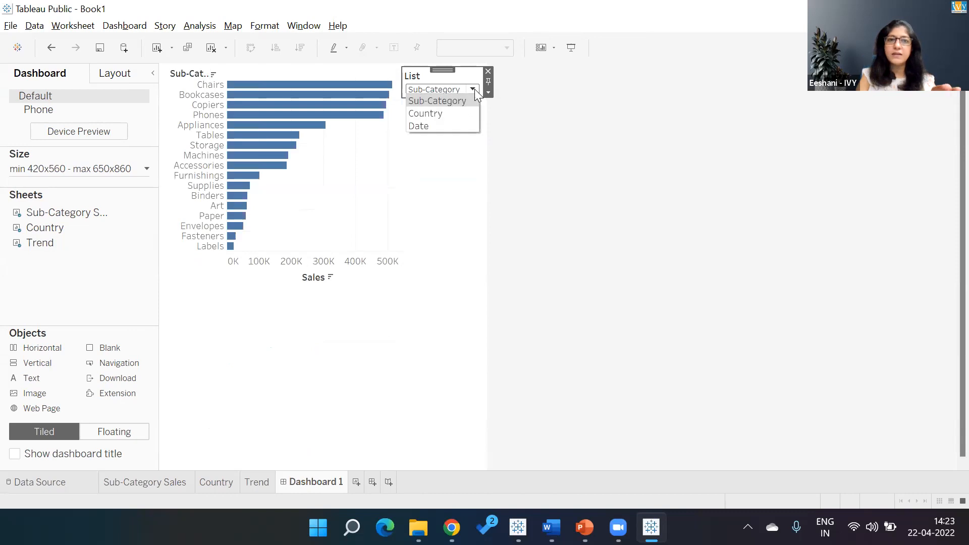
click(454, 113)
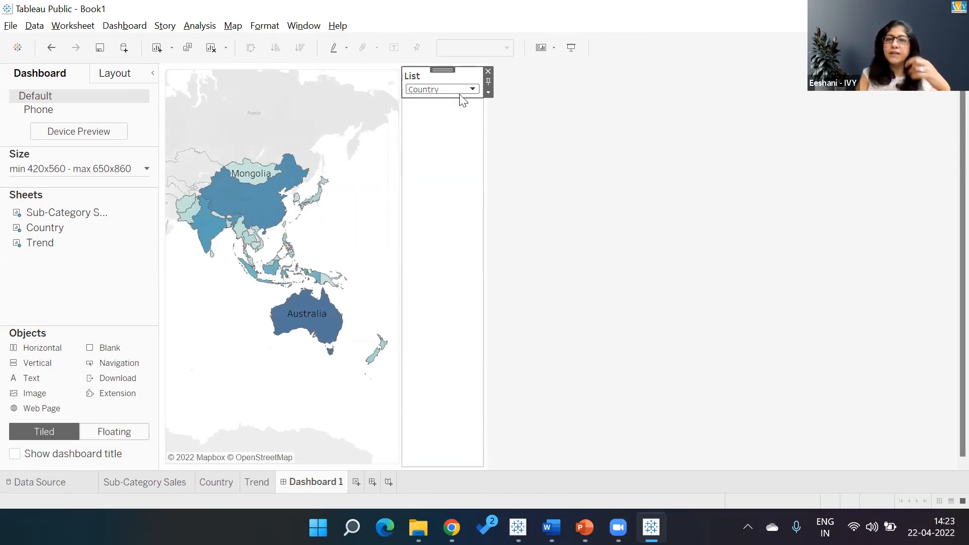
click(510, 111)
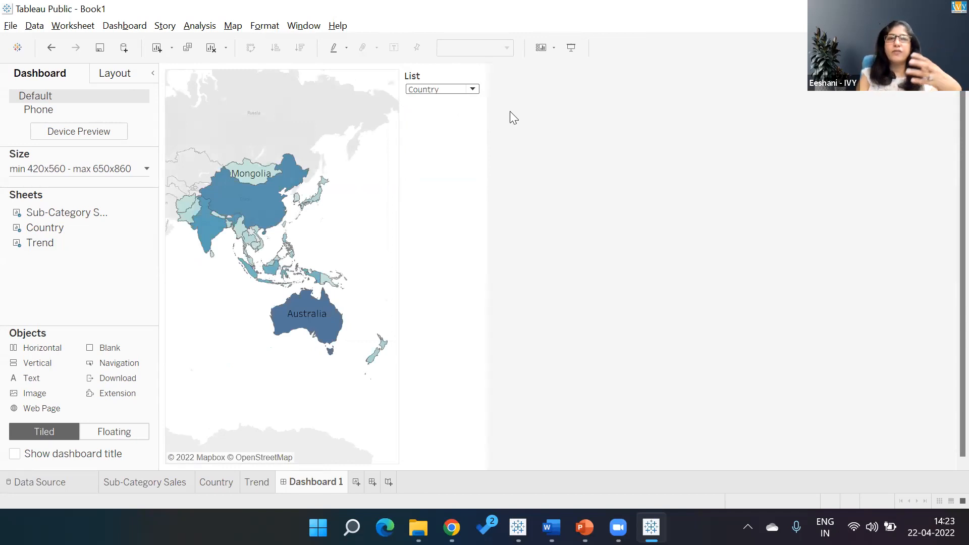
click(473, 89)
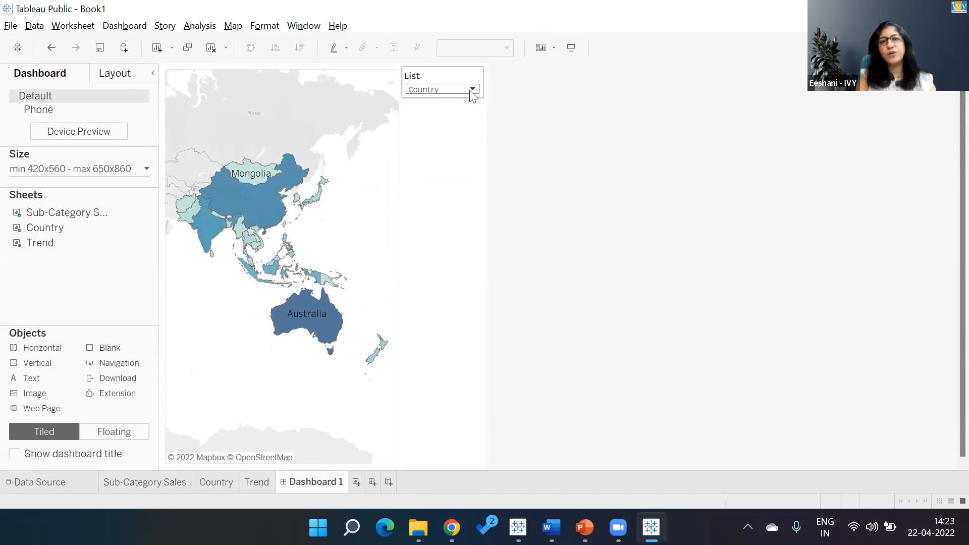
click(452, 125)
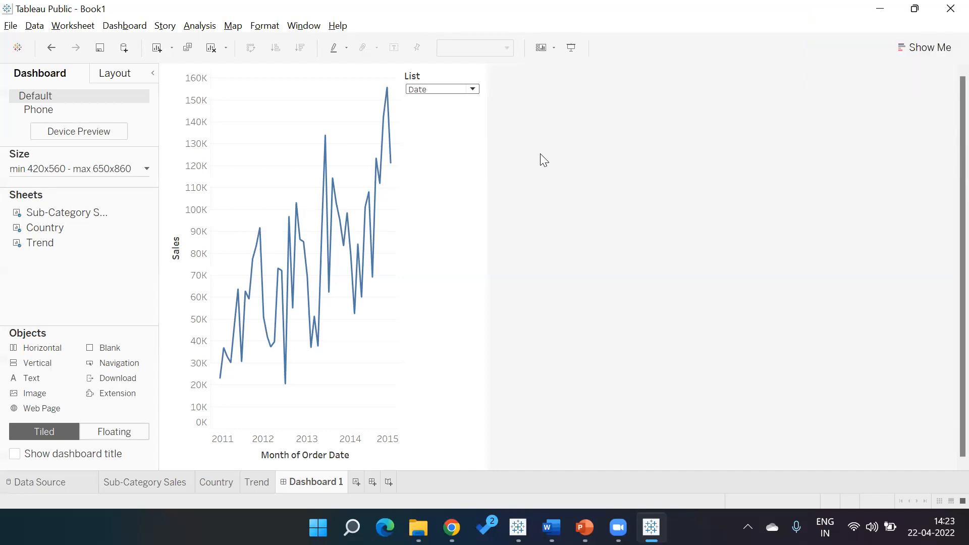
- Create a new worksheet
click(355, 485)
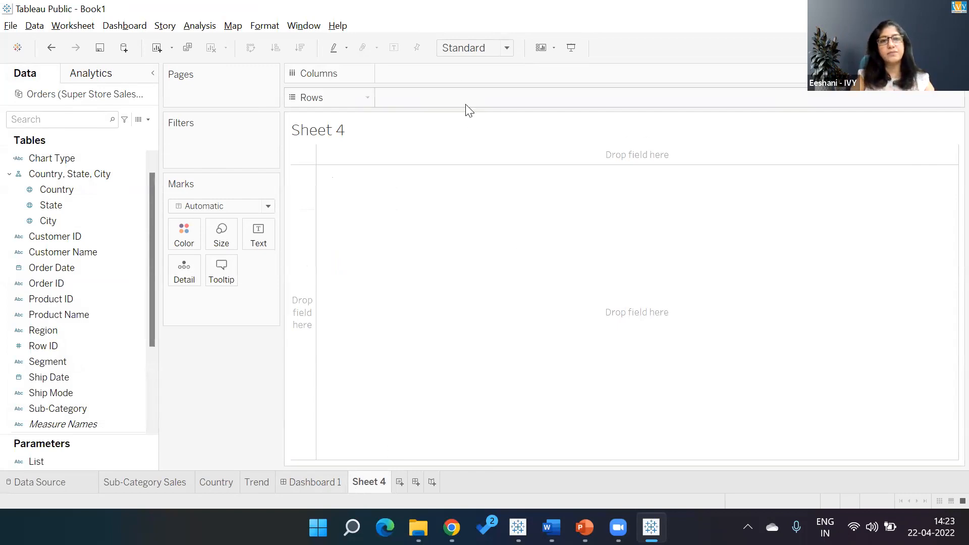
- Add three ad-hoc calculations, avg(0), AVG(0.0) and avg(0.00), to Columns, correcting the misspelled second one
double_click(452, 75)
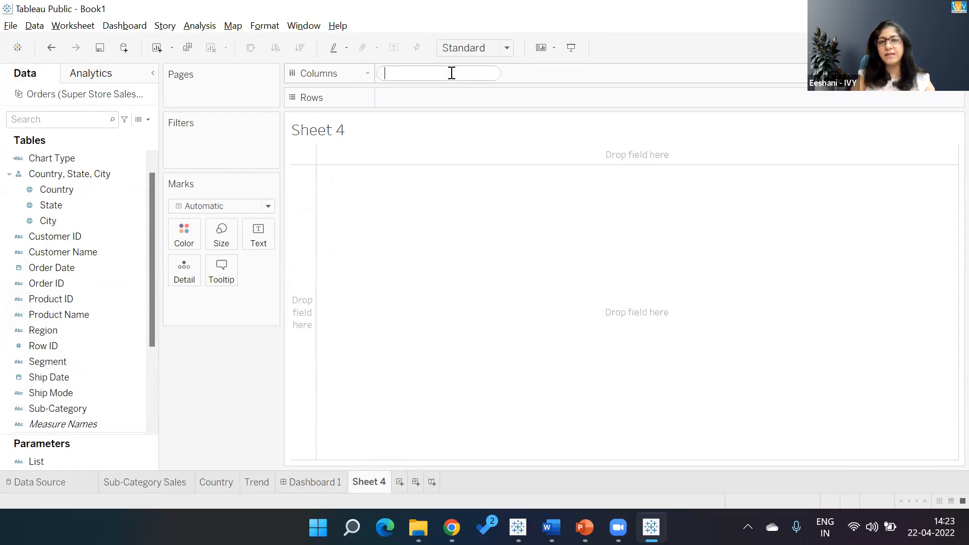
text(avg(0))
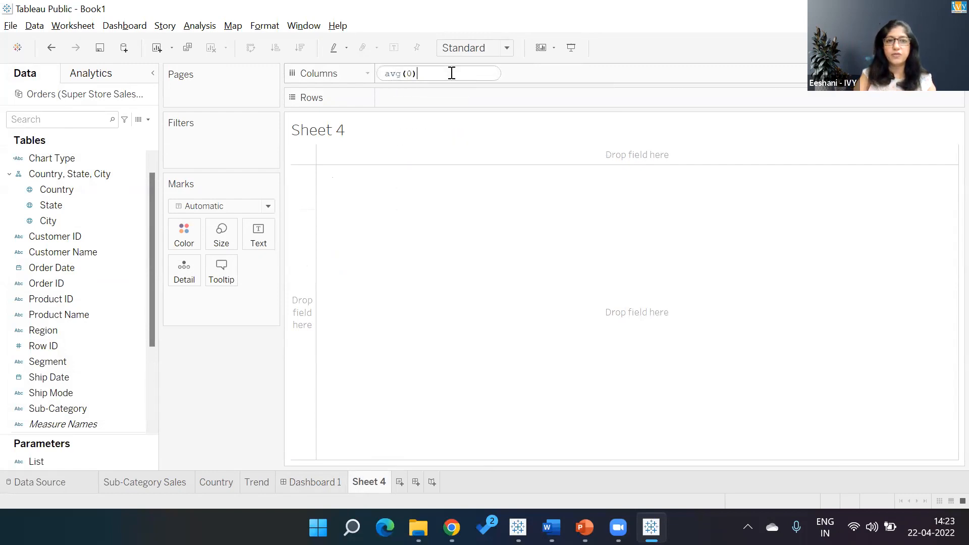
key(Return)
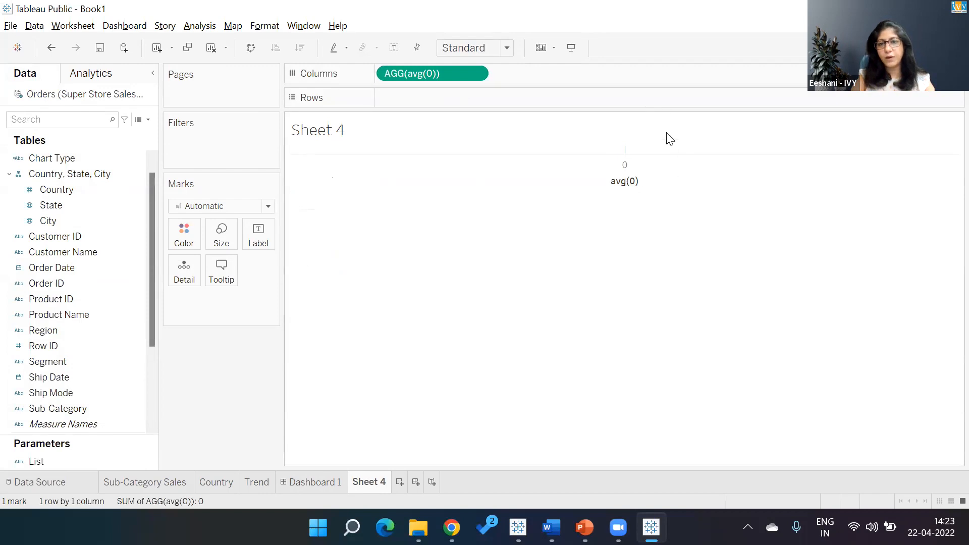
double_click(596, 72)
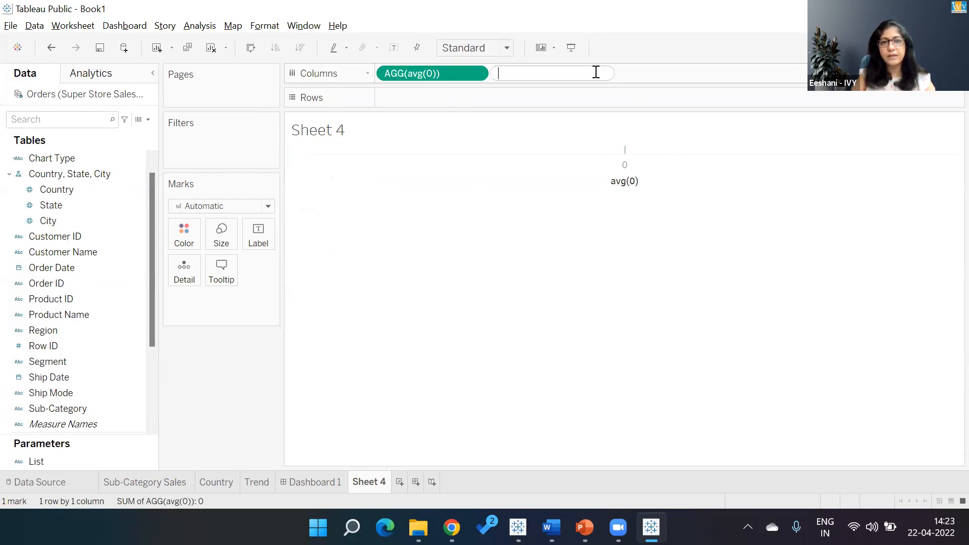
text(acg(0.)
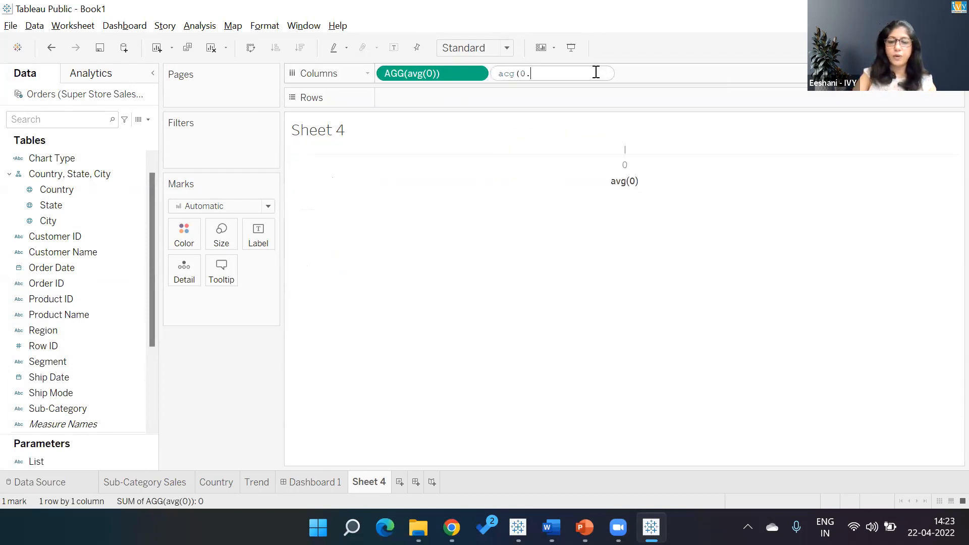
text(0))
key(Return)
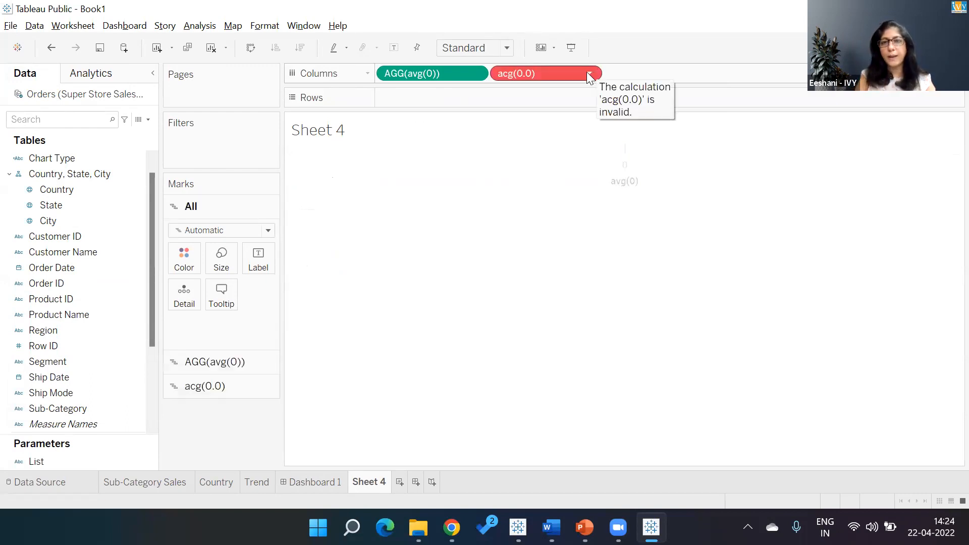
double_click(587, 71)
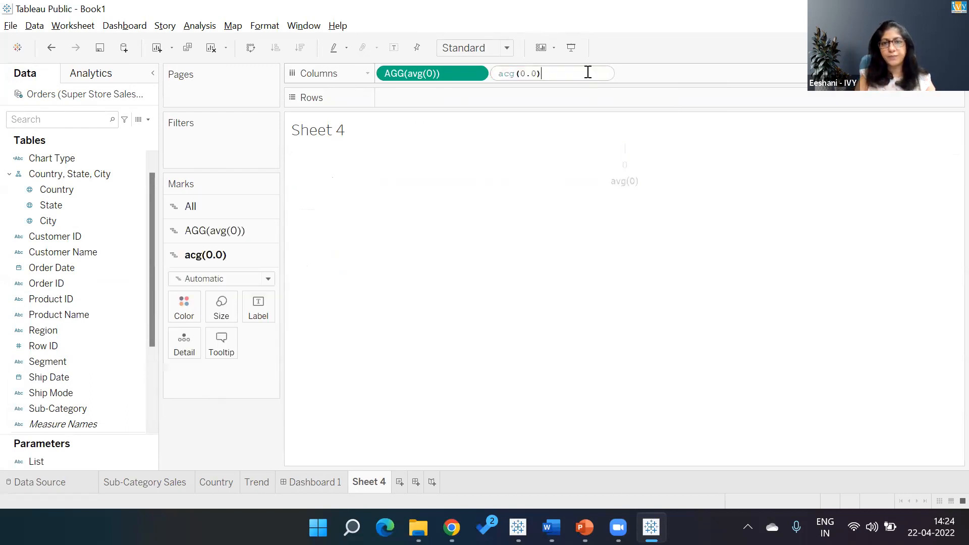
click(510, 76)
key(BackSpace)
text(v)
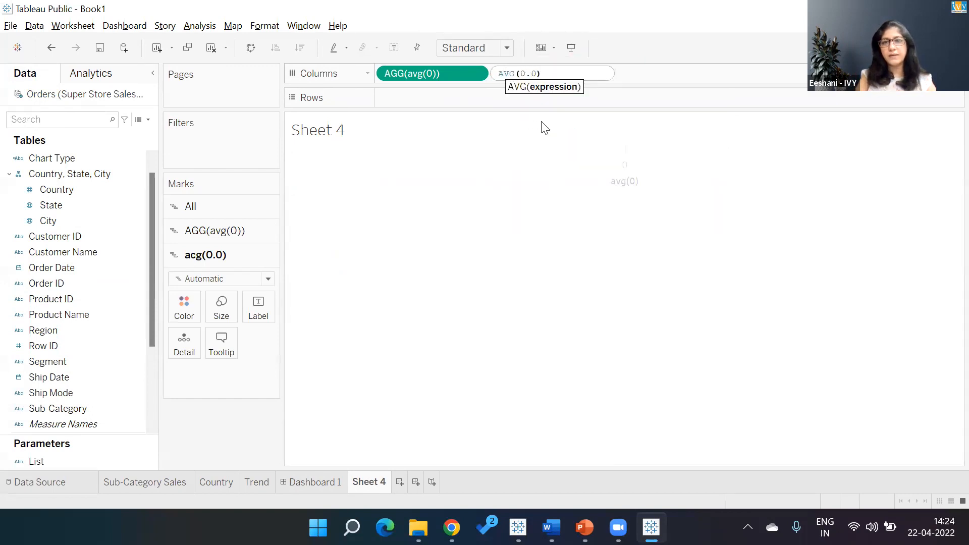
click(588, 72)
key(Return)
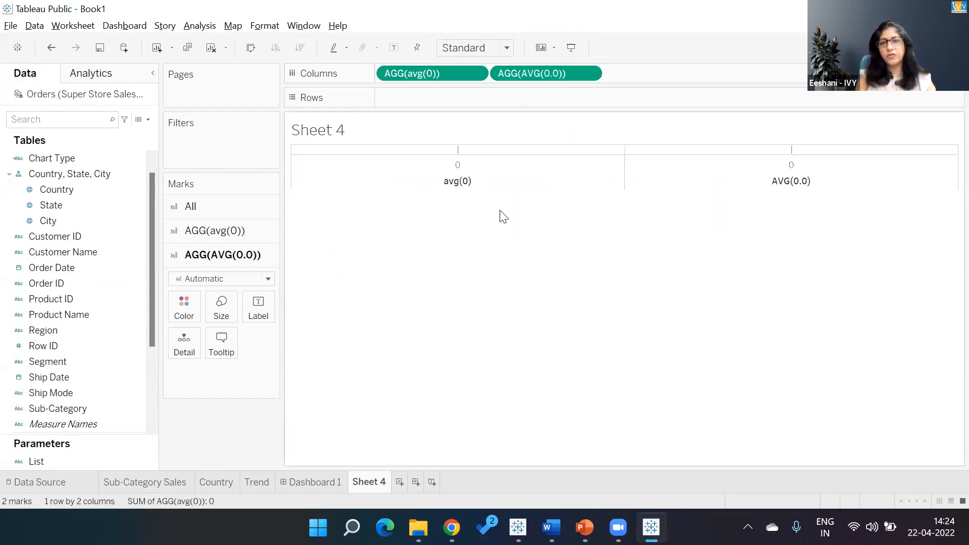
double_click(660, 75)
text(avg(0.00))
key(Return)
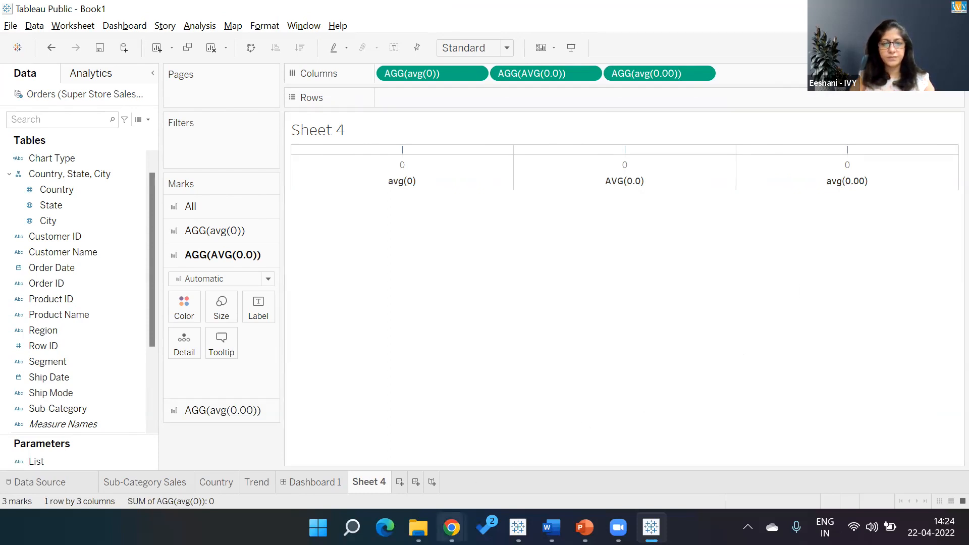
- Switch to the browser and search Google Images for "icon for globe"
mouse_move(451, 528)
click(407, 460)
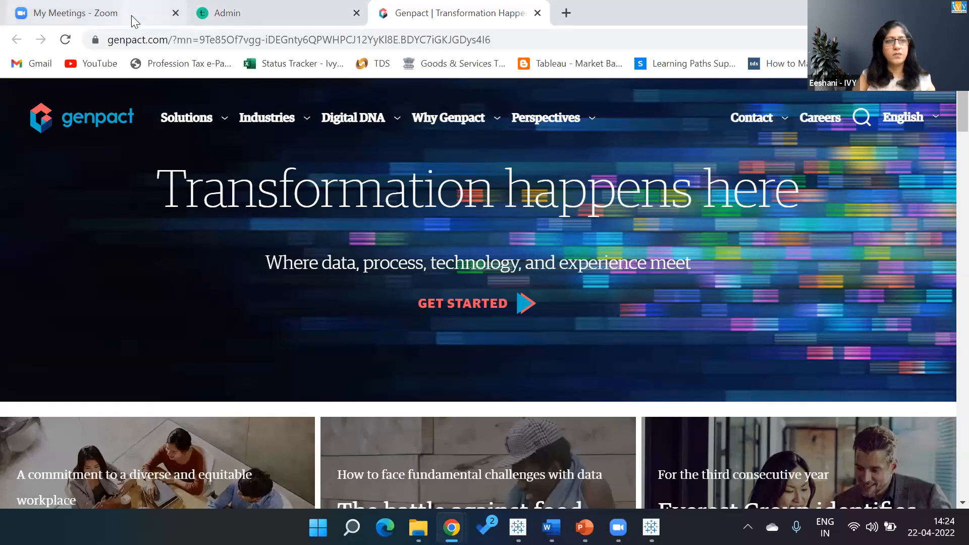
right_click(140, 27)
click(162, 40)
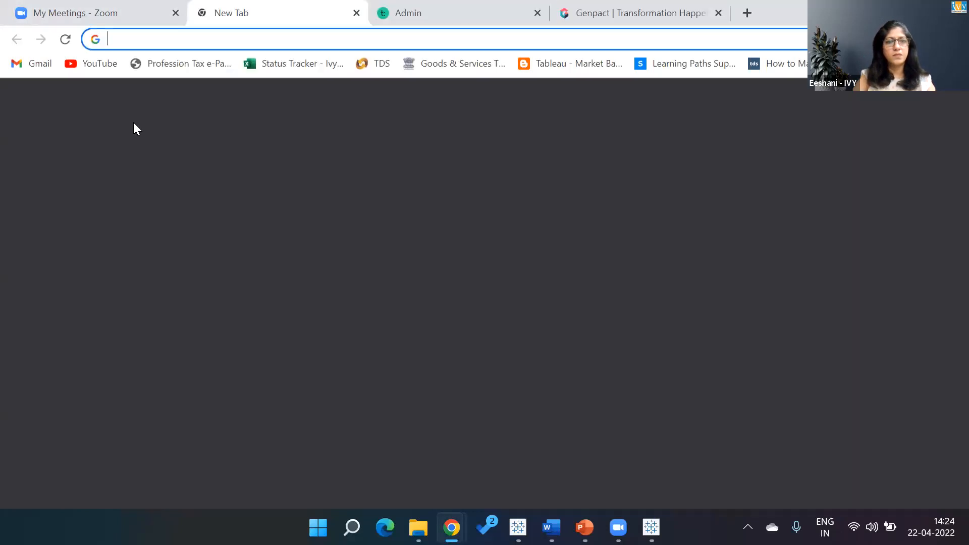
text(icon f)
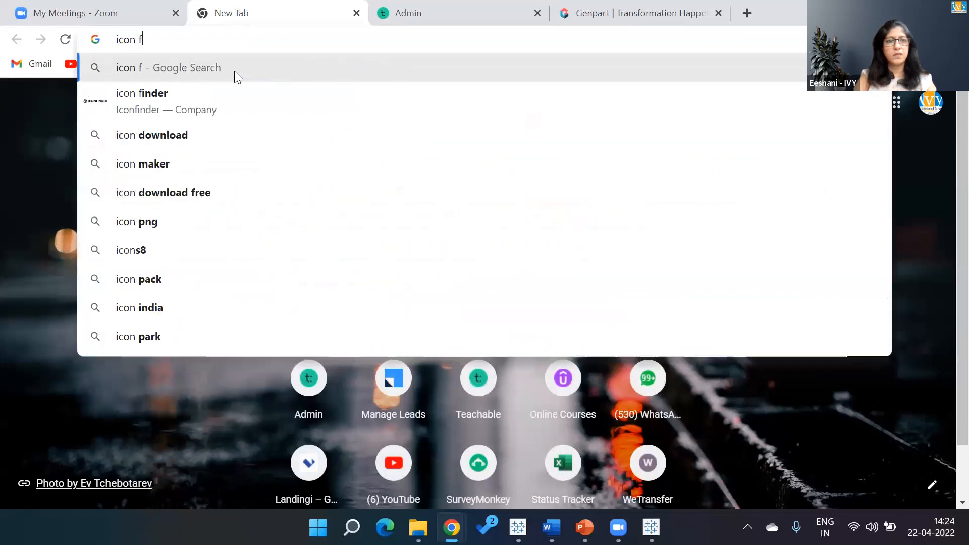
text(or globe)
key(Return)
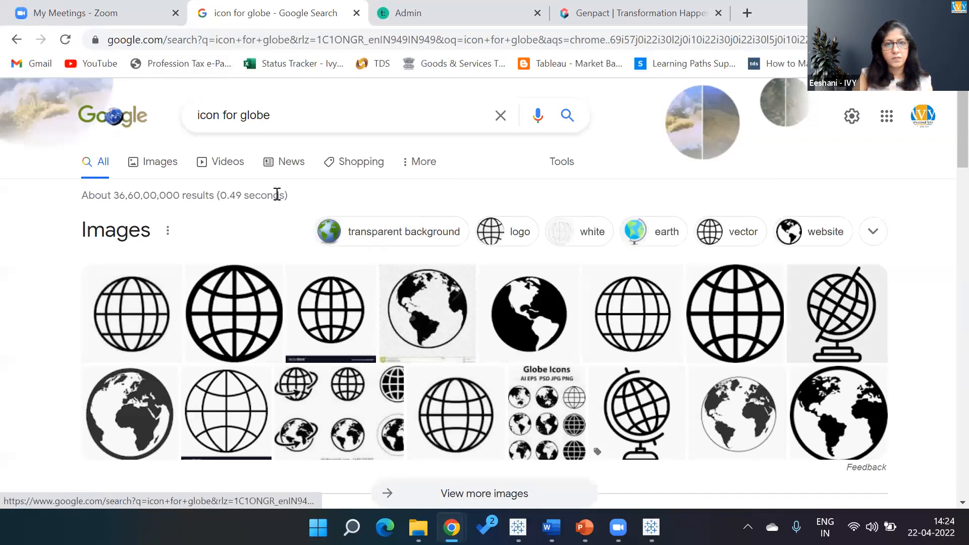
click(171, 168)
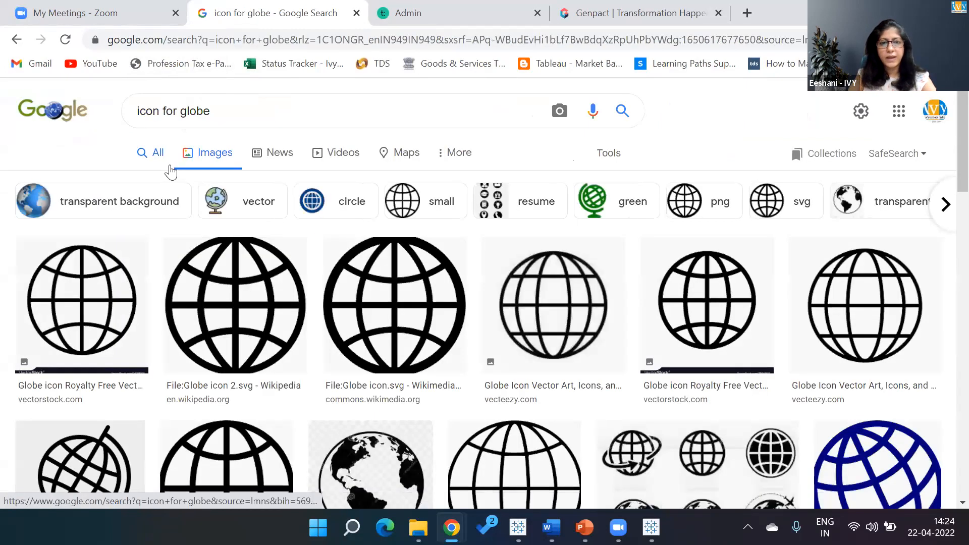
scroll(171, 173, down, 2)
scroll(171, 172, up, 2)
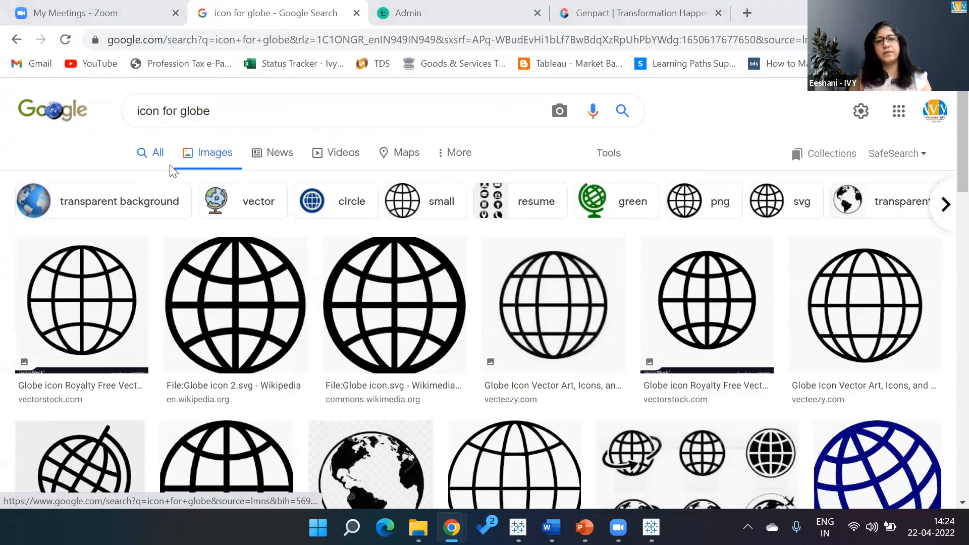
- Return to the worksheet and hide the column headers of the avg(0) axis
key(alt+Tab)
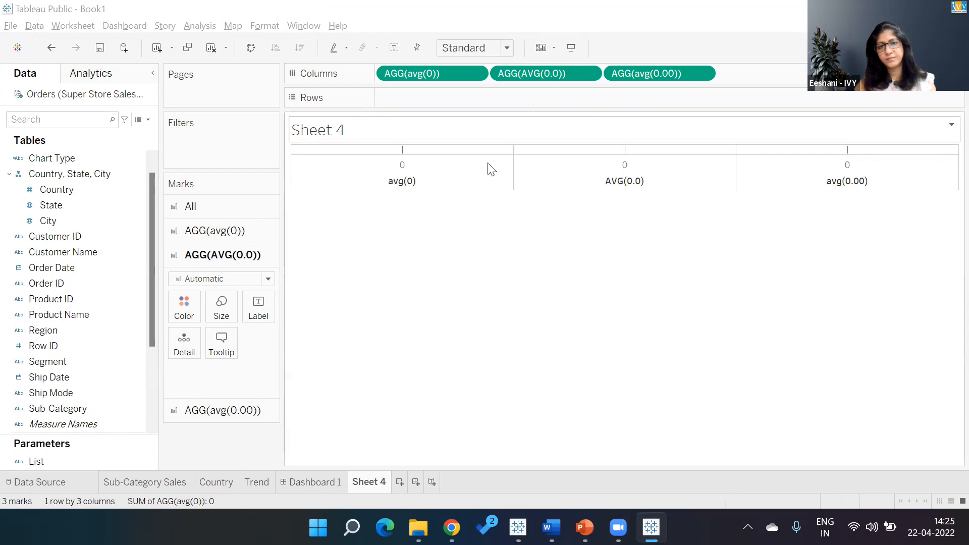
right_click(399, 183)
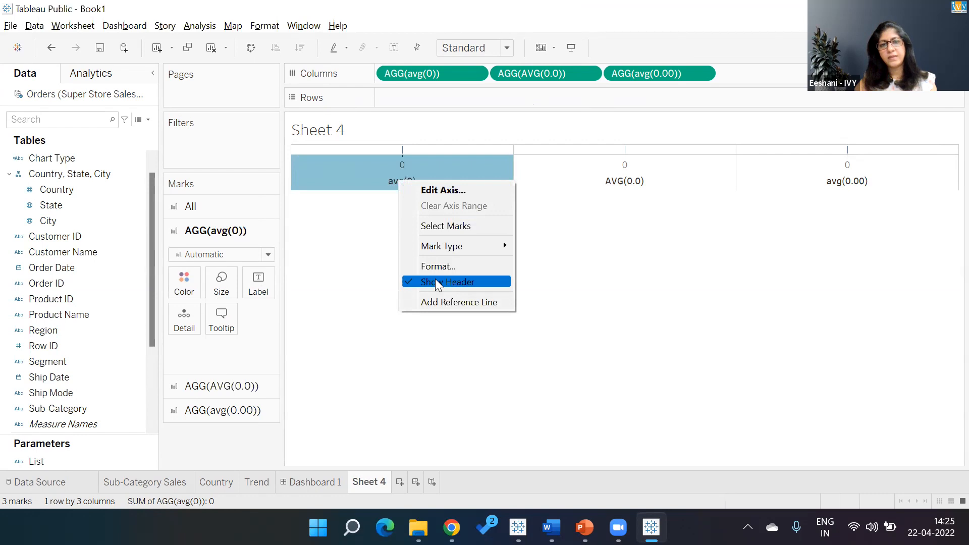
click(447, 284)
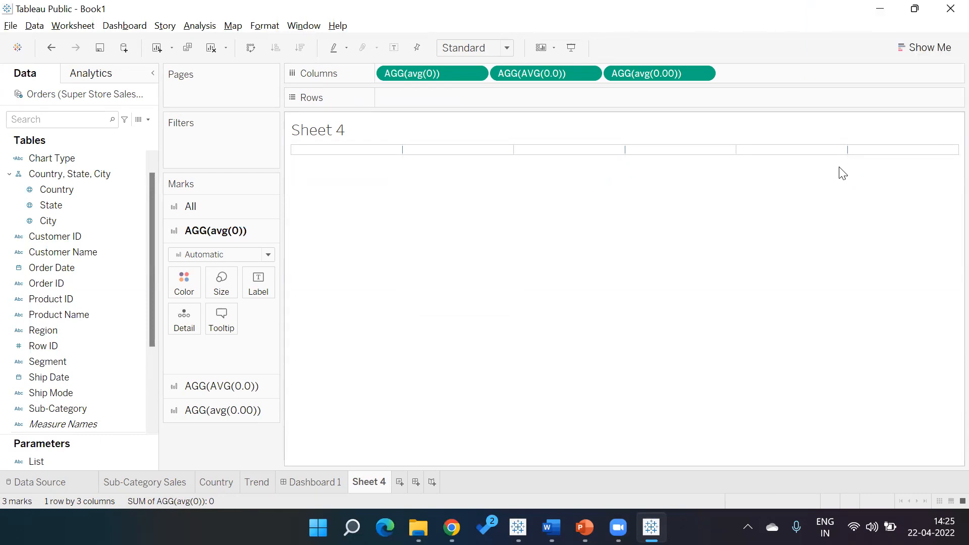
key(ctrl+z)
right_click(454, 176)
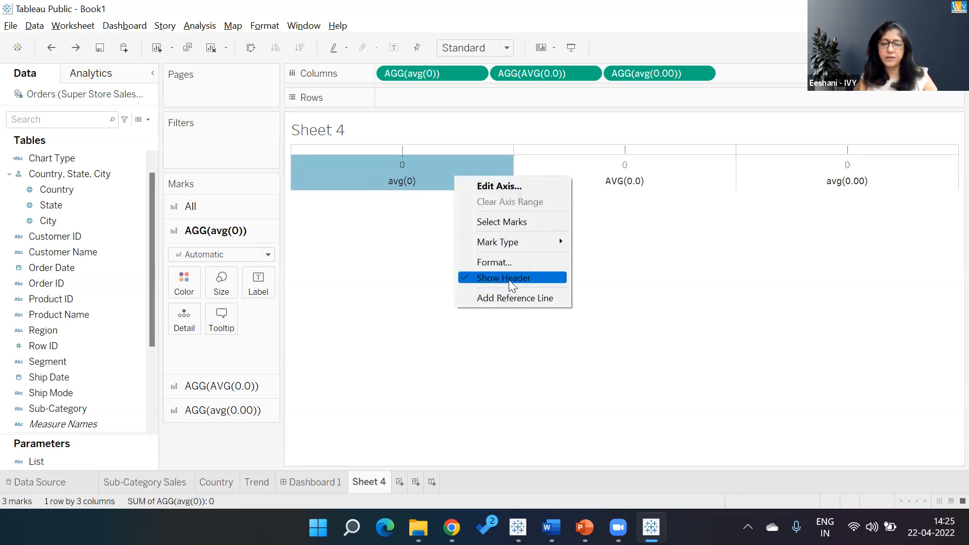
click(595, 270)
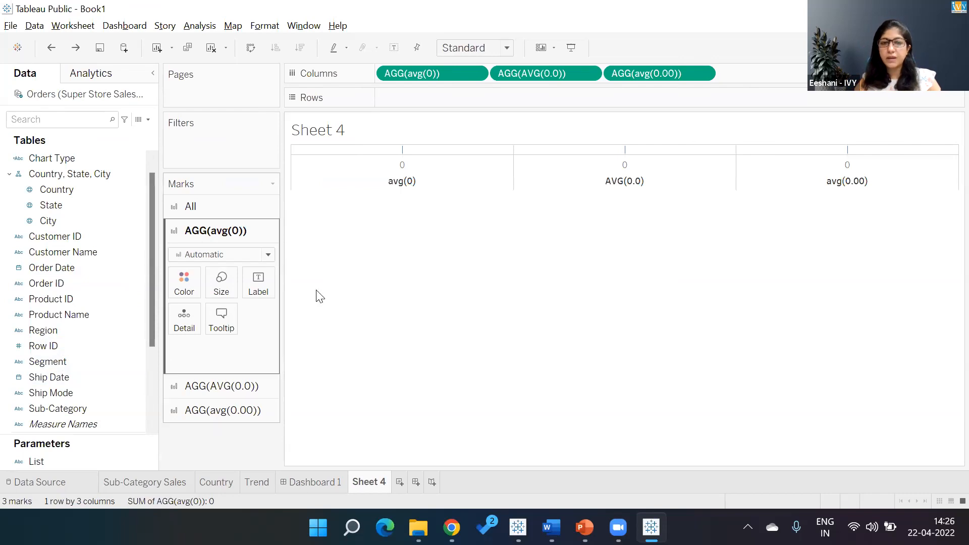
right_click(397, 179)
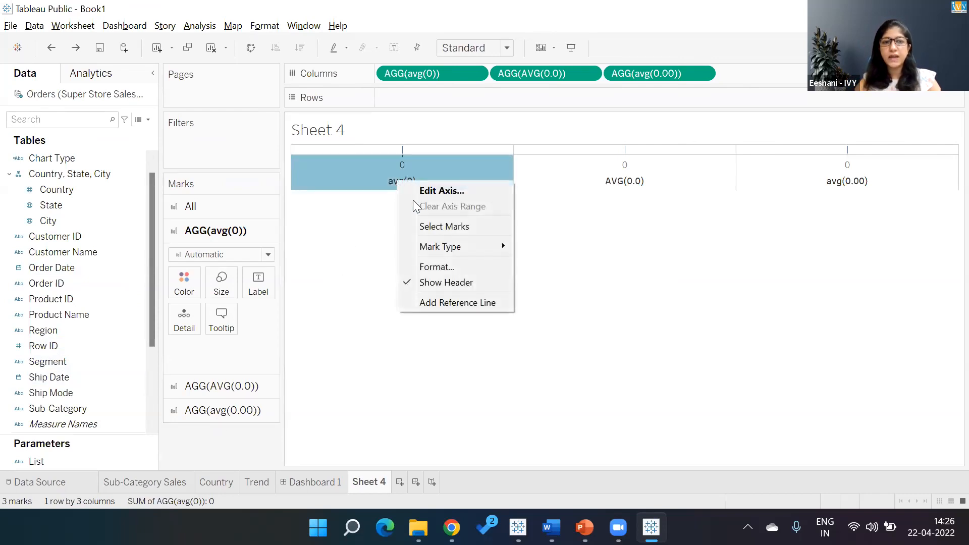
click(442, 283)
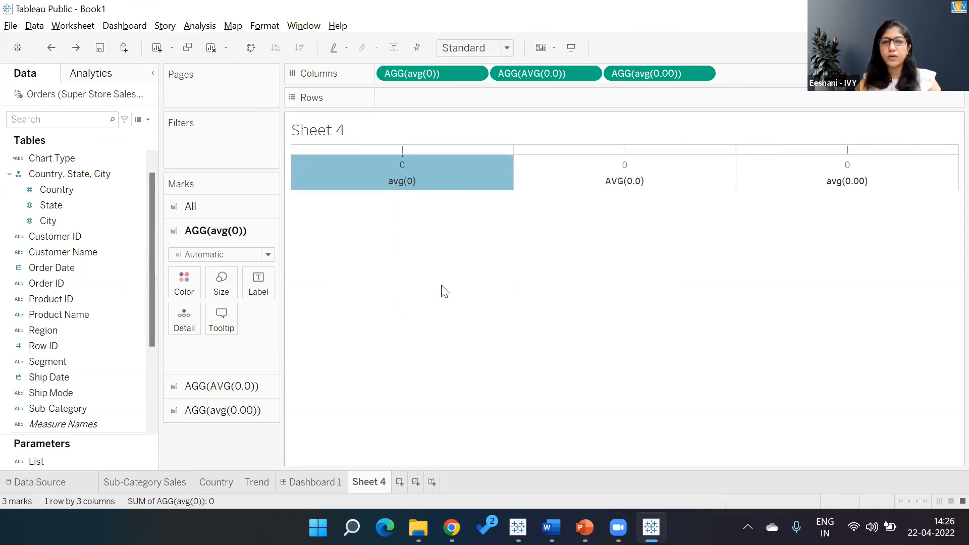
- Open Format Borders and set the Grand Total pane and header and the Default pane borders to None
click(263, 26)
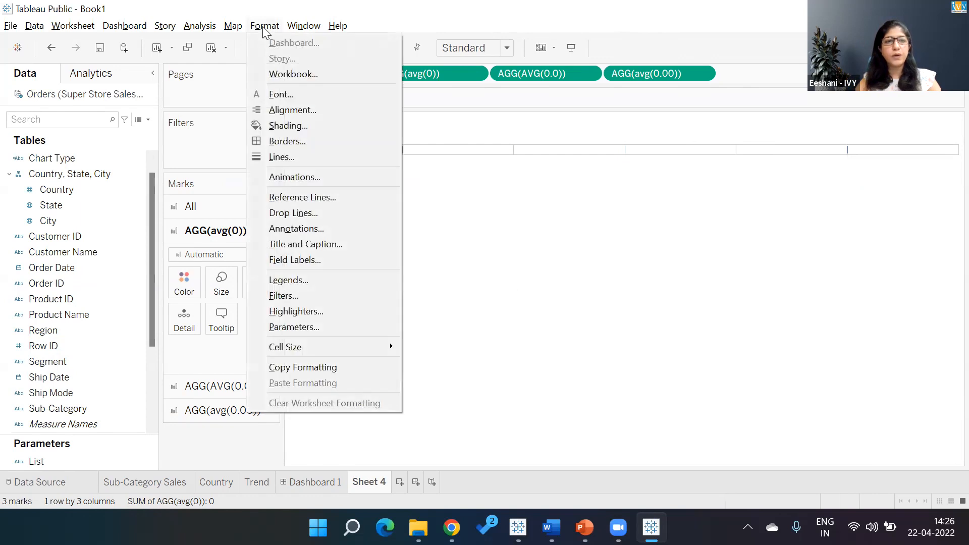
click(288, 141)
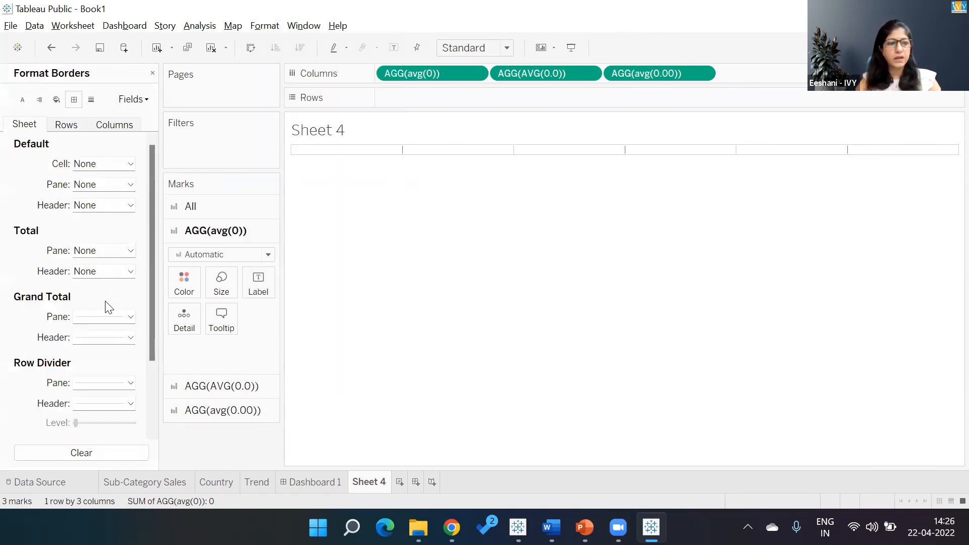
click(108, 318)
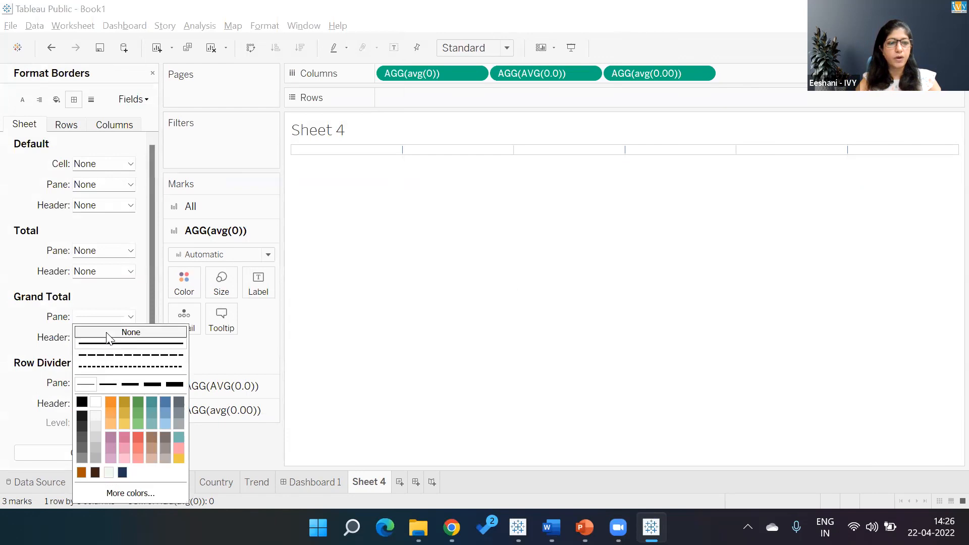
click(109, 333)
click(95, 339)
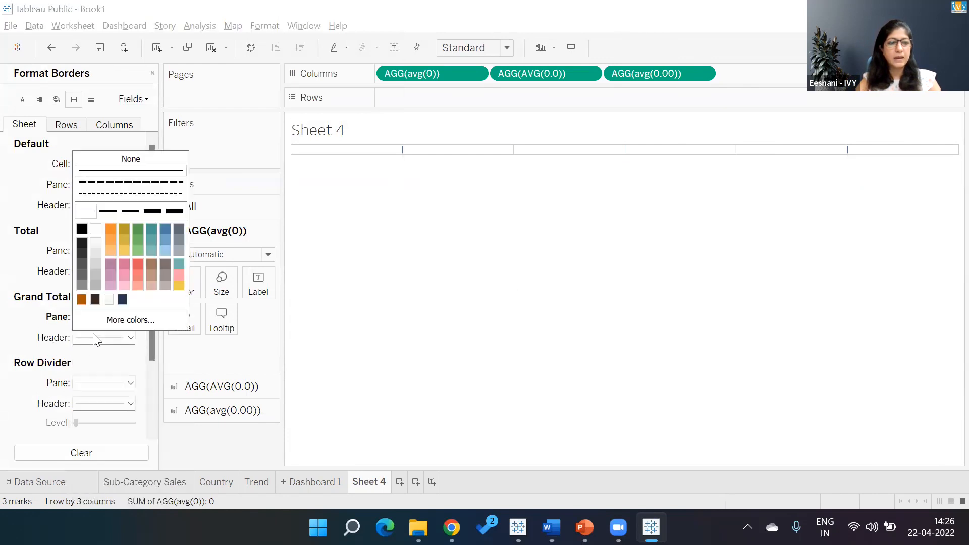
click(108, 161)
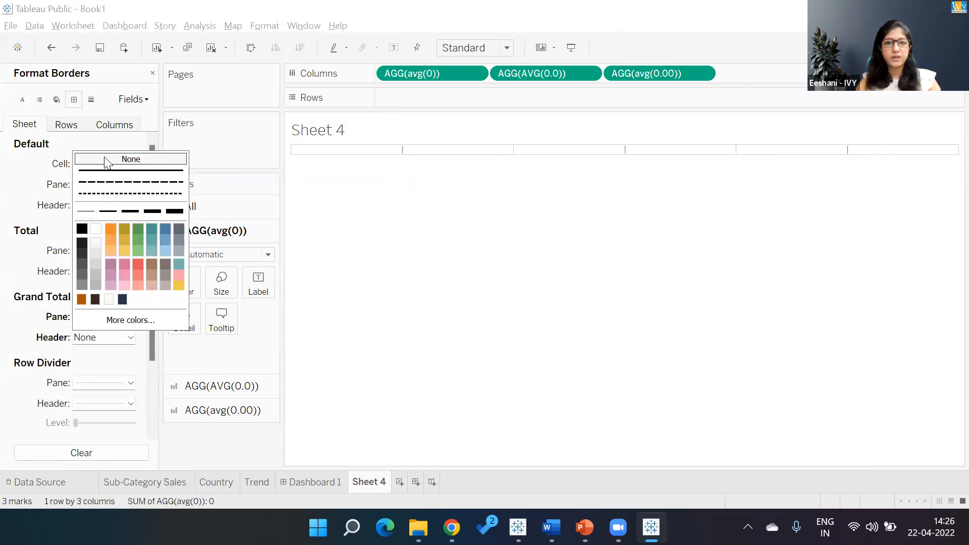
click(100, 386)
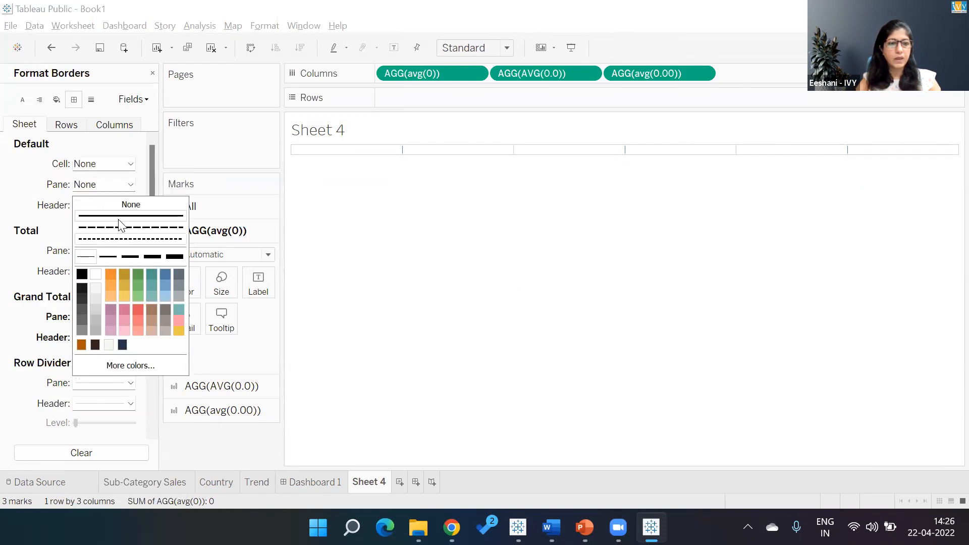
click(123, 204)
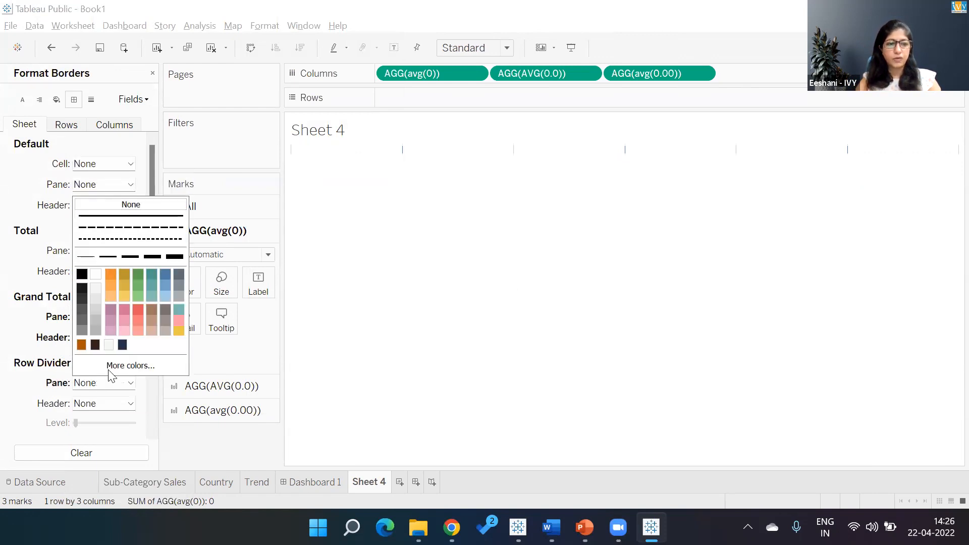
- Set the Column Divider pane and header borders to None and close the Format Borders pane
click(23, 391)
drag(154, 317, 154, 395)
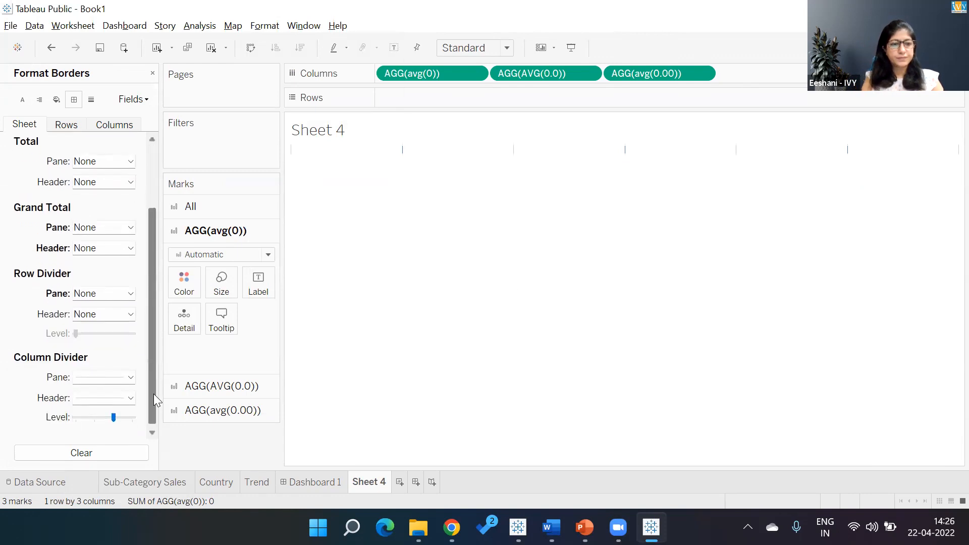
click(129, 375)
click(113, 197)
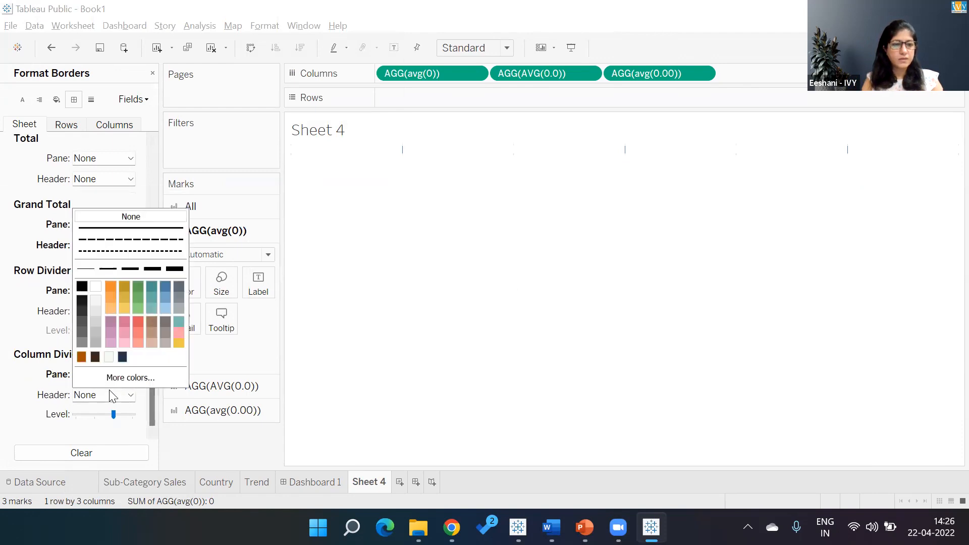
click(24, 399)
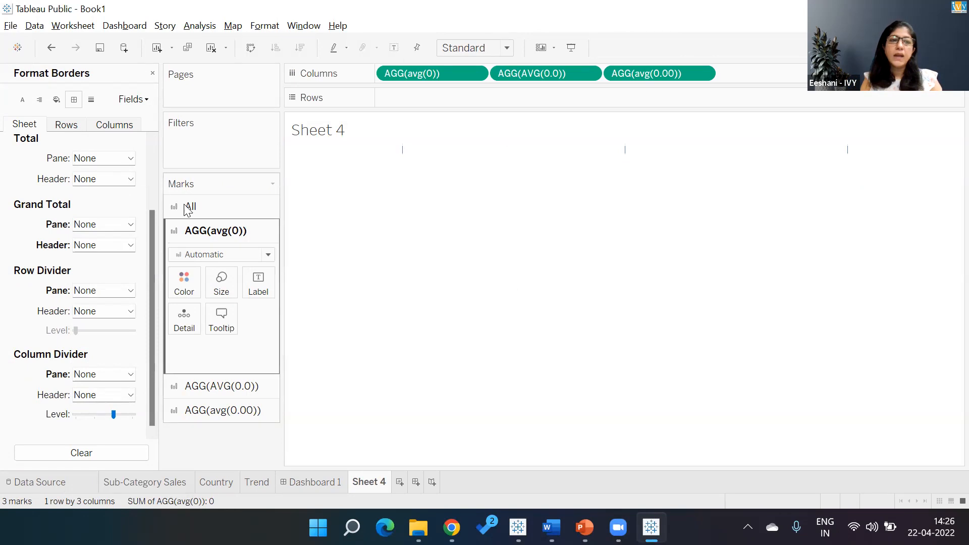
click(152, 74)
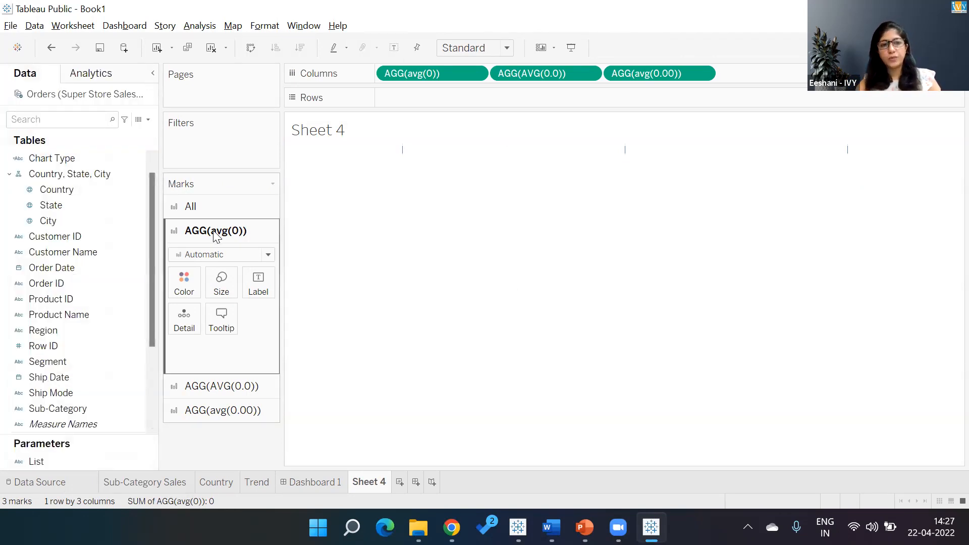
- Change the avg(0) marks to Shape and assign the custom pie-chart icon from the Custom shape palette
click(268, 255)
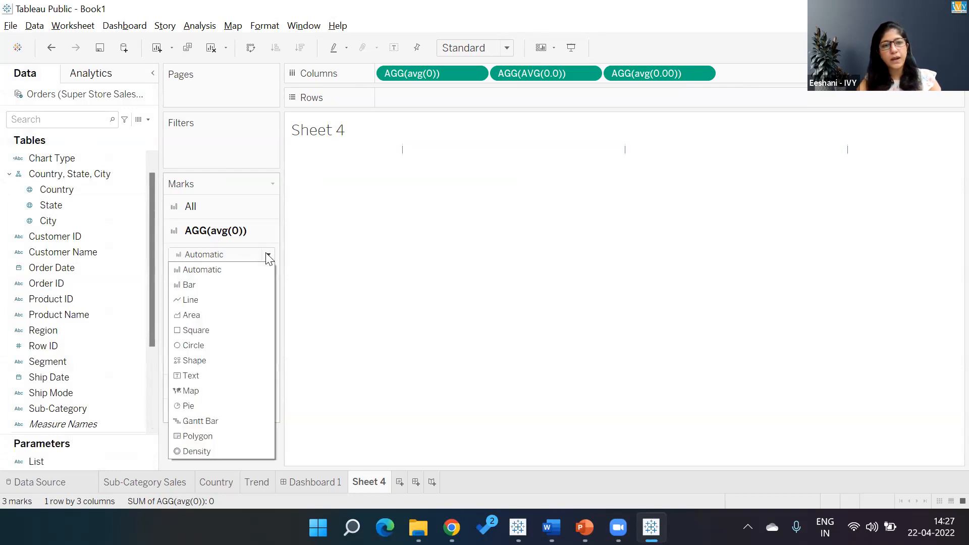
click(196, 361)
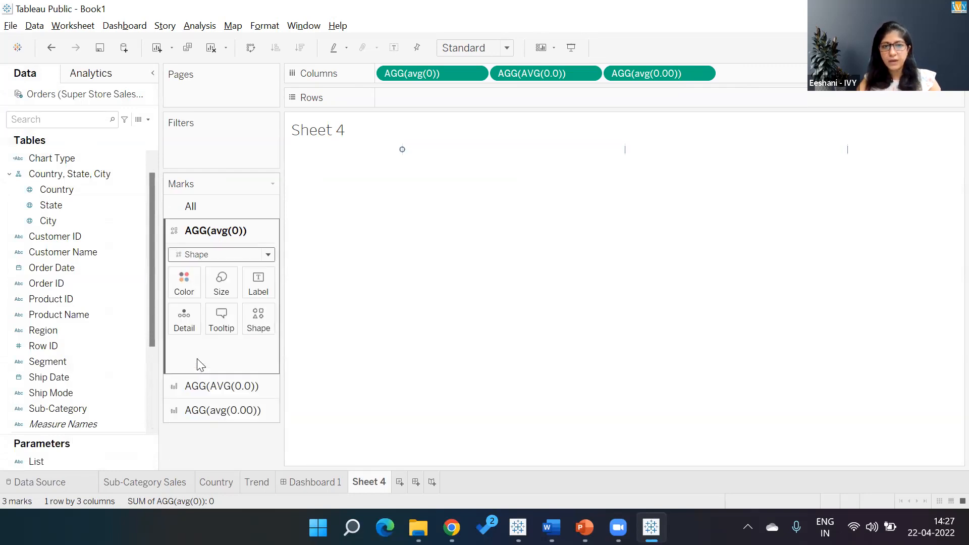
click(265, 320)
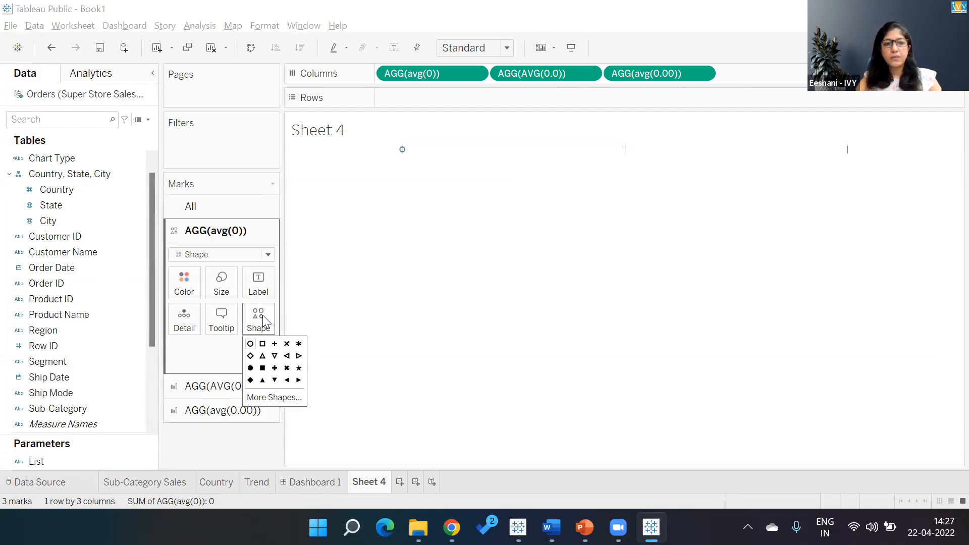
click(272, 398)
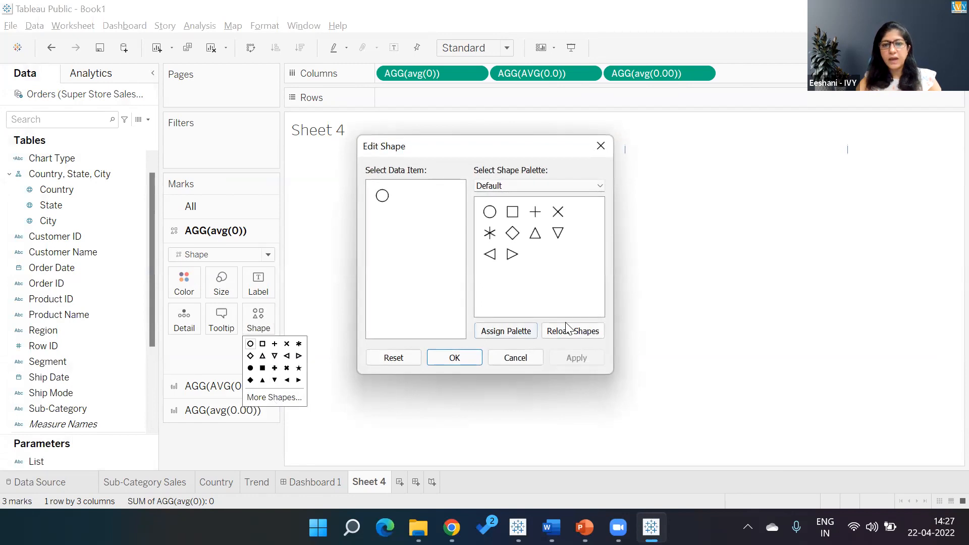
click(580, 186)
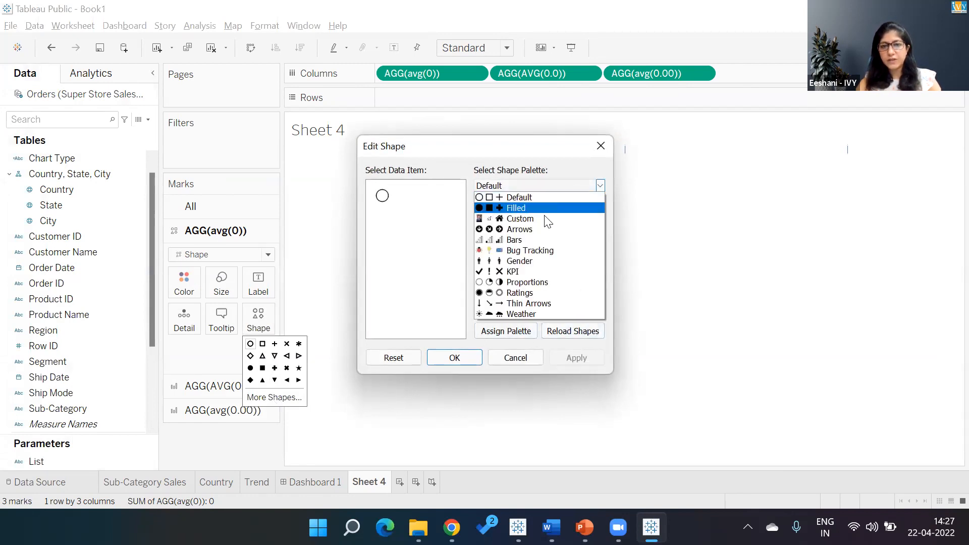
click(526, 219)
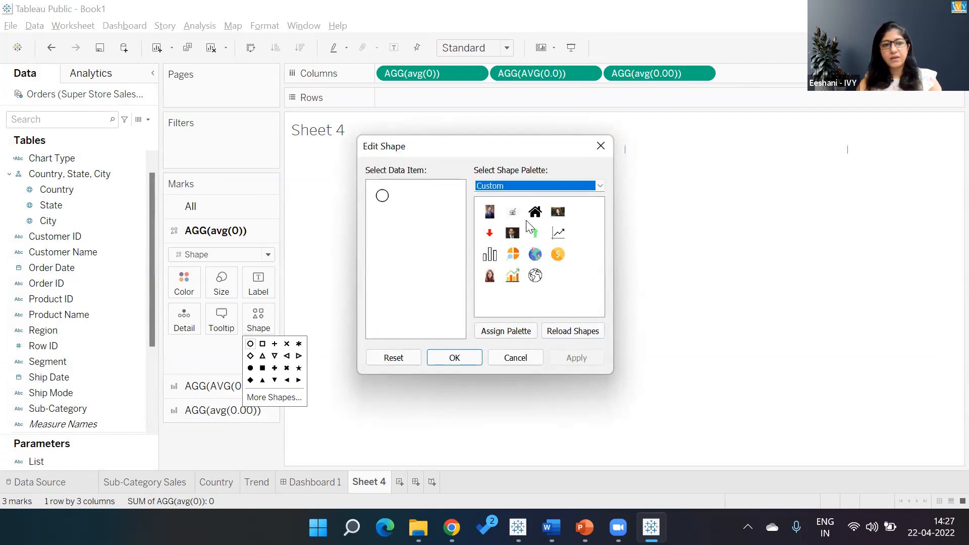
click(513, 255)
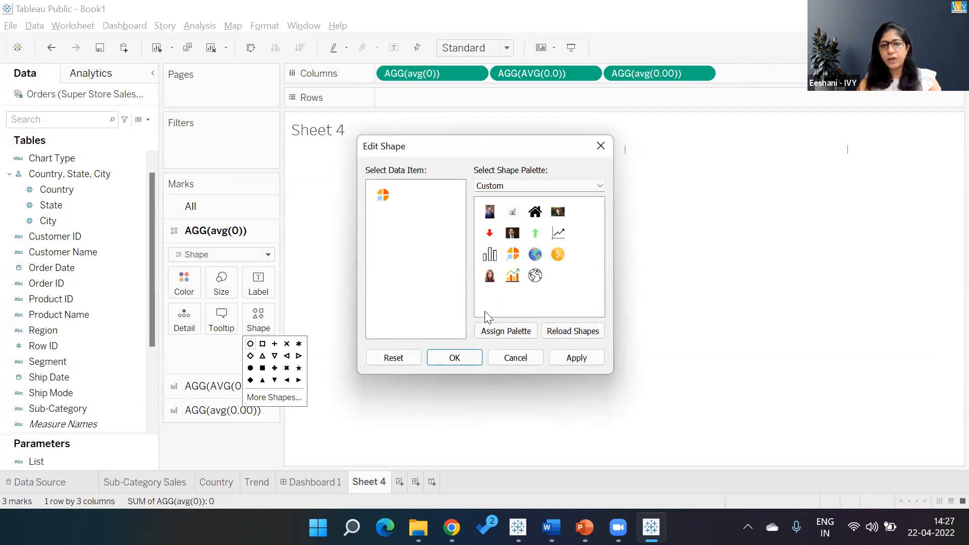
click(437, 360)
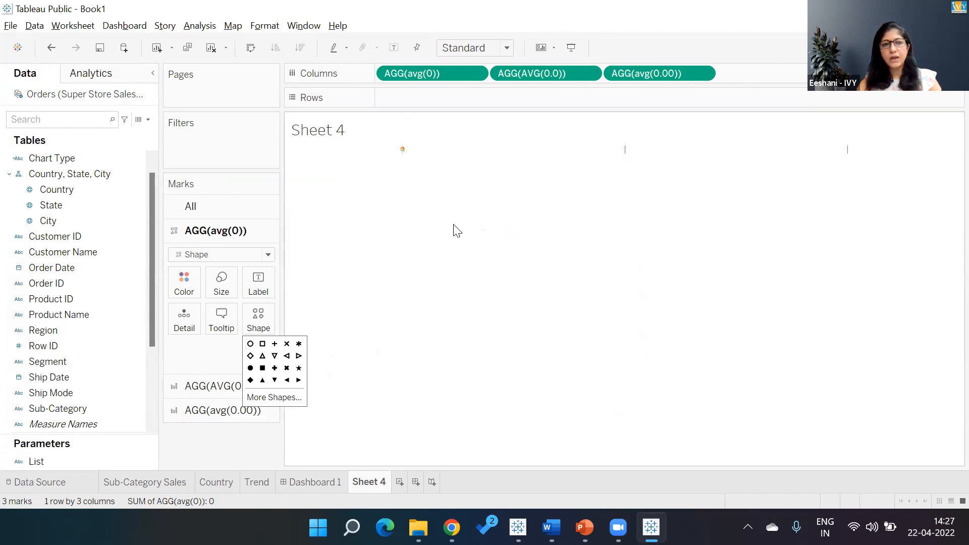
- Enlarge the icon marks with the Size slider, then reduce them slightly
click(222, 283)
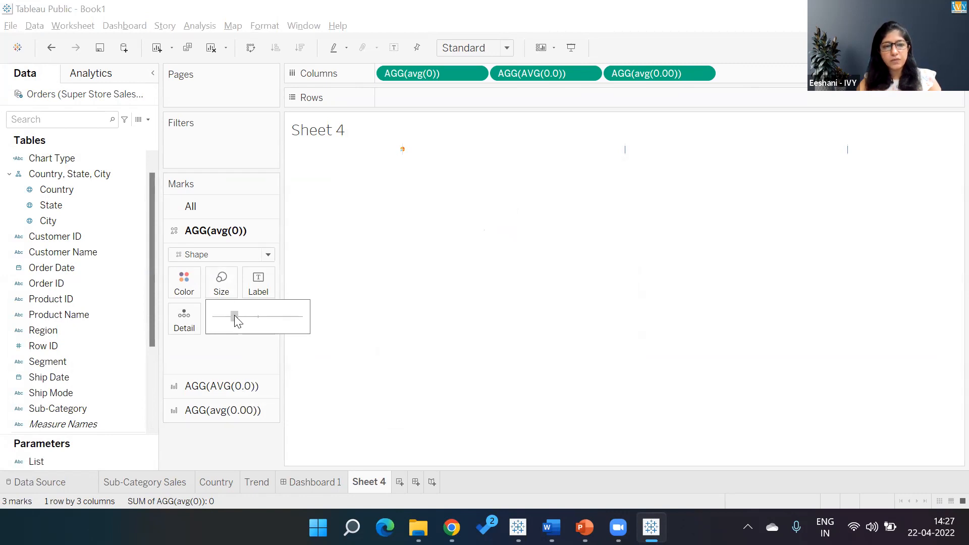
drag(257, 316, 270, 317)
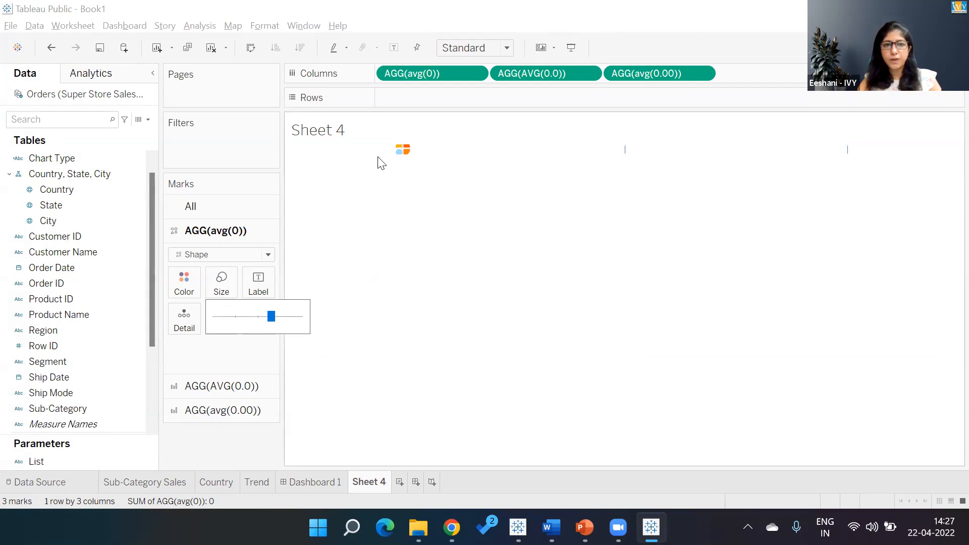
drag(383, 154, 369, 214)
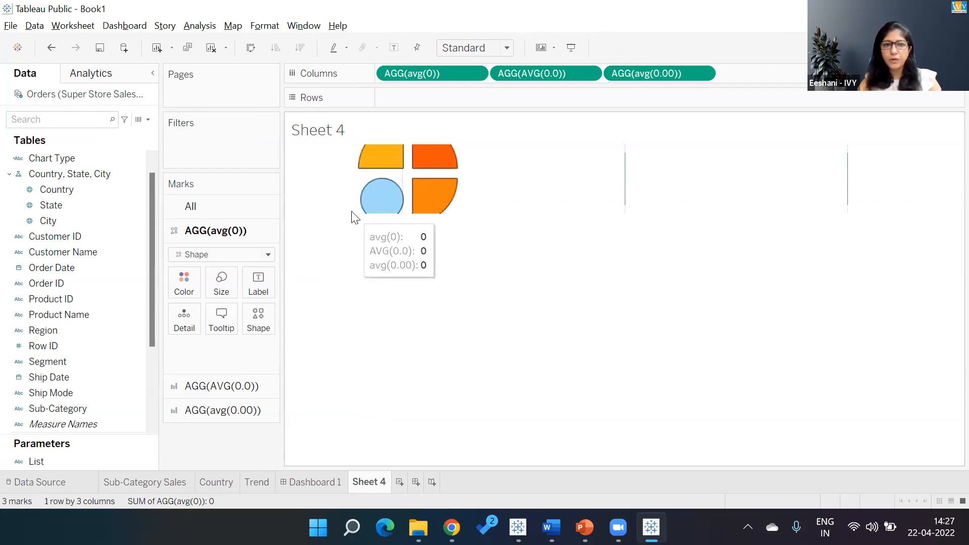
click(222, 283)
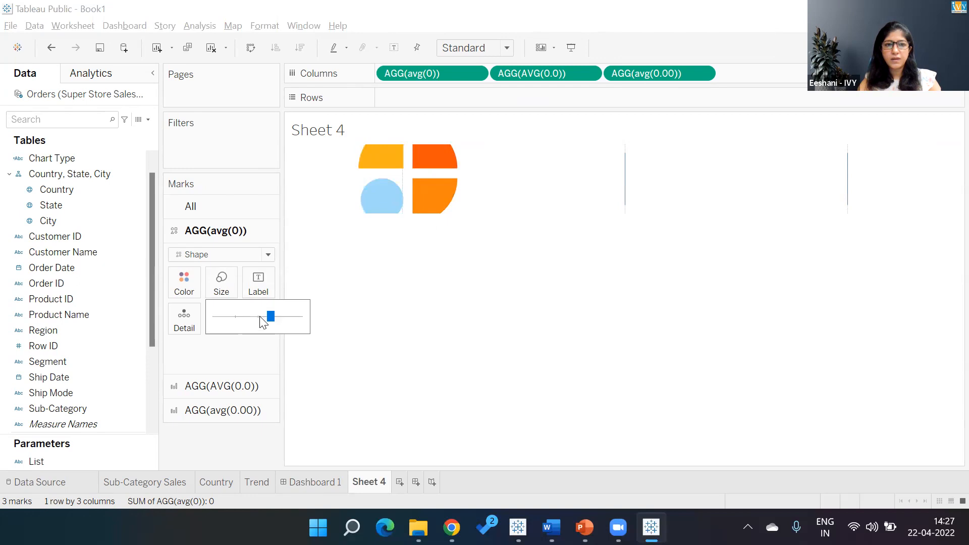
click(260, 318)
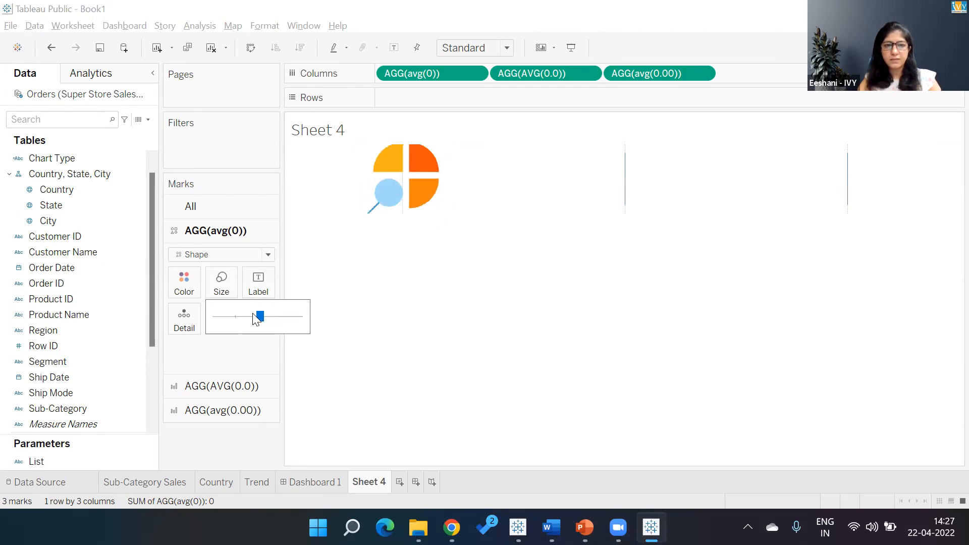
drag(260, 319, 256, 319)
click(377, 295)
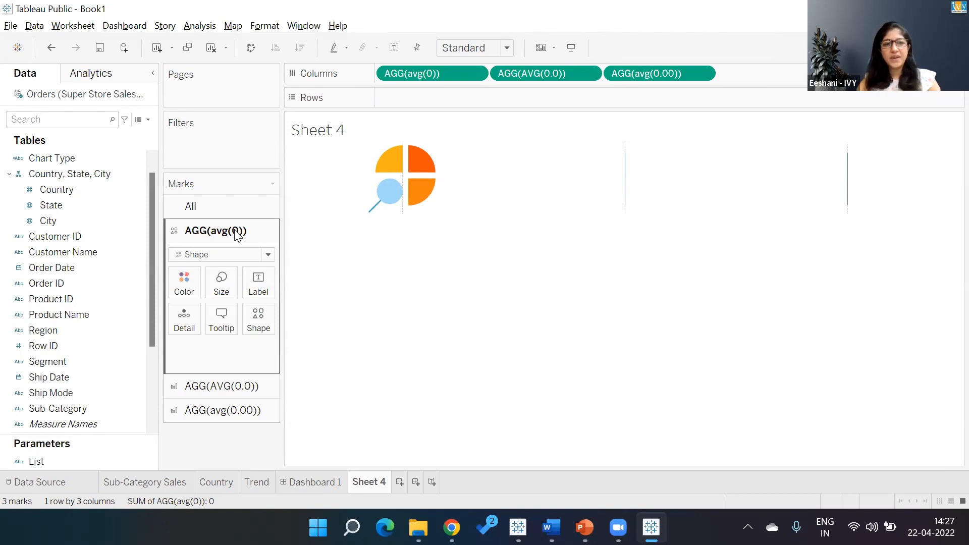
click(217, 254)
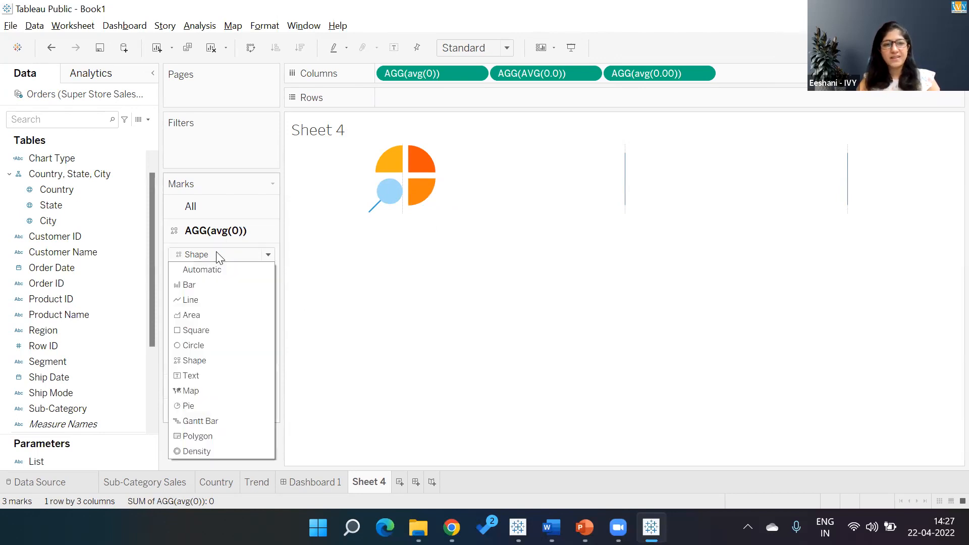
click(201, 362)
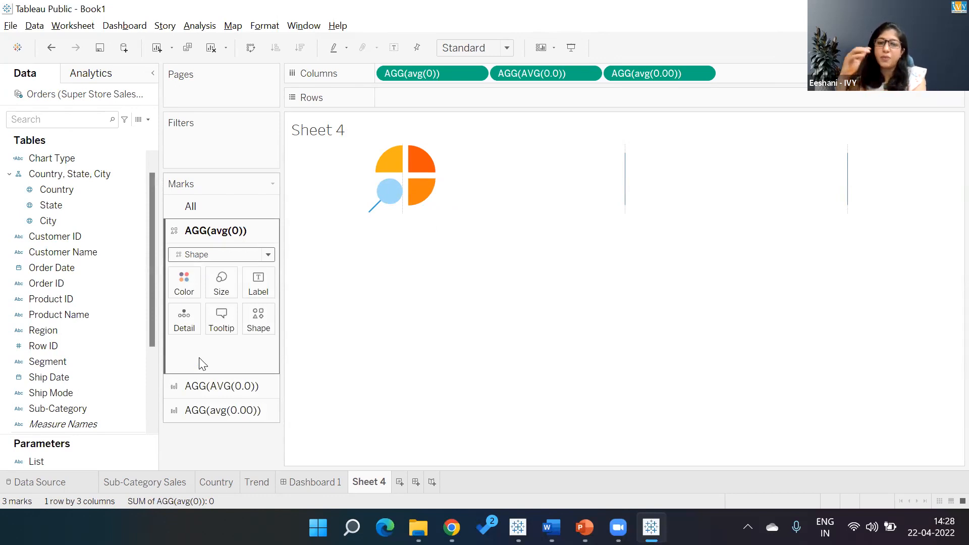
click(267, 319)
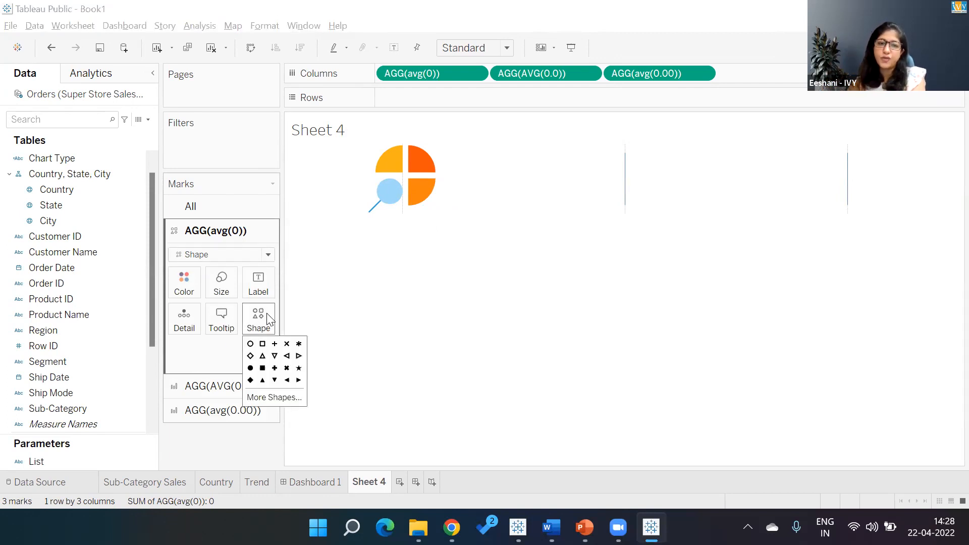
click(275, 398)
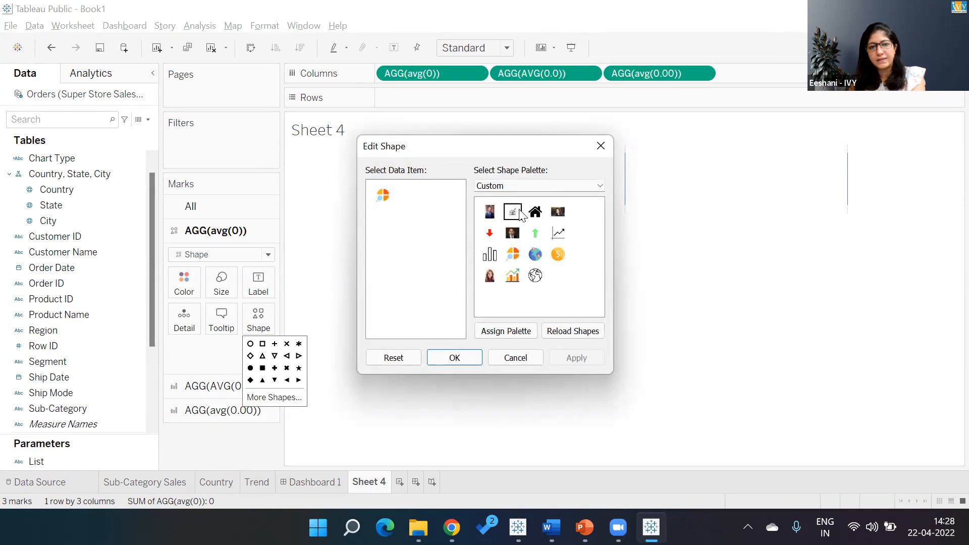
click(520, 186)
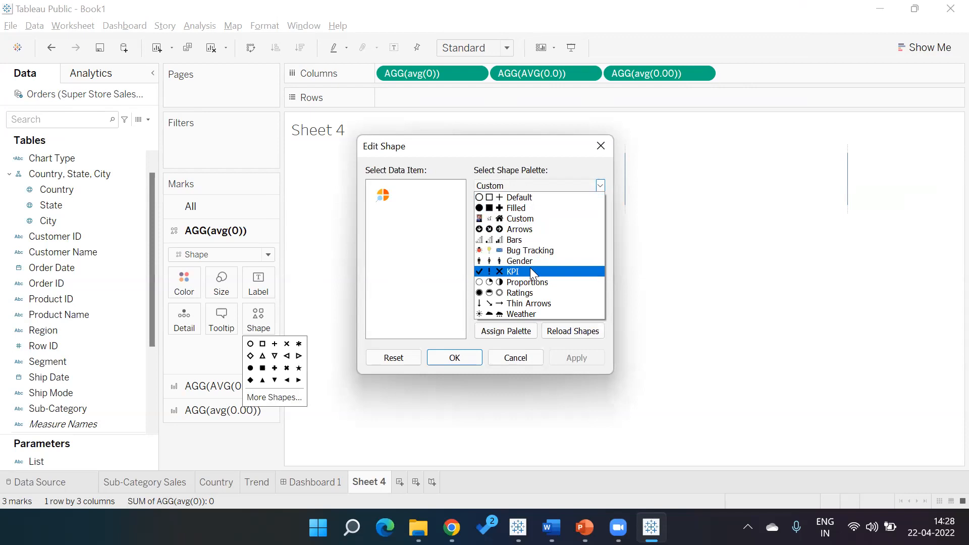
click(511, 357)
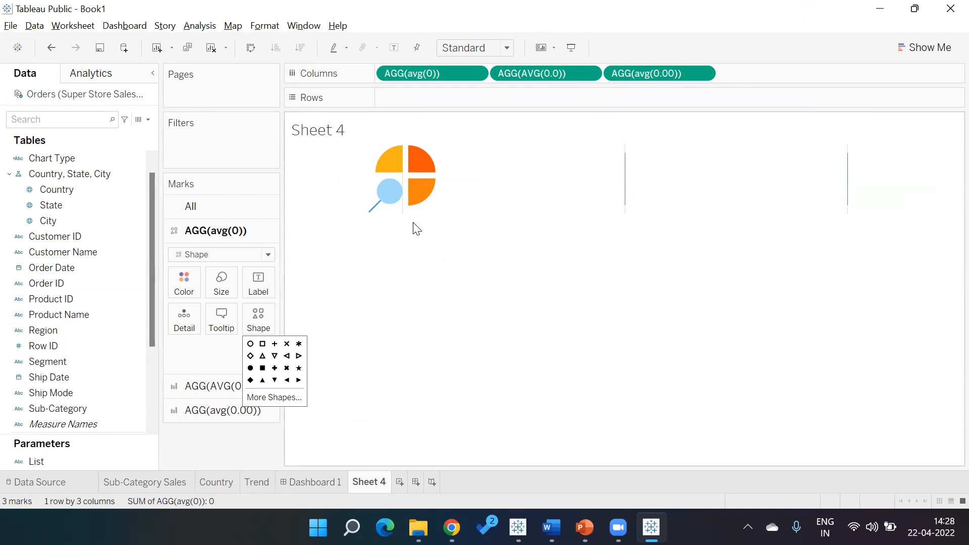
- Reopen Format Borders, set the Column Divider level to its minimum, and review the Columns and Rows border settings
mouse_move(626, 191)
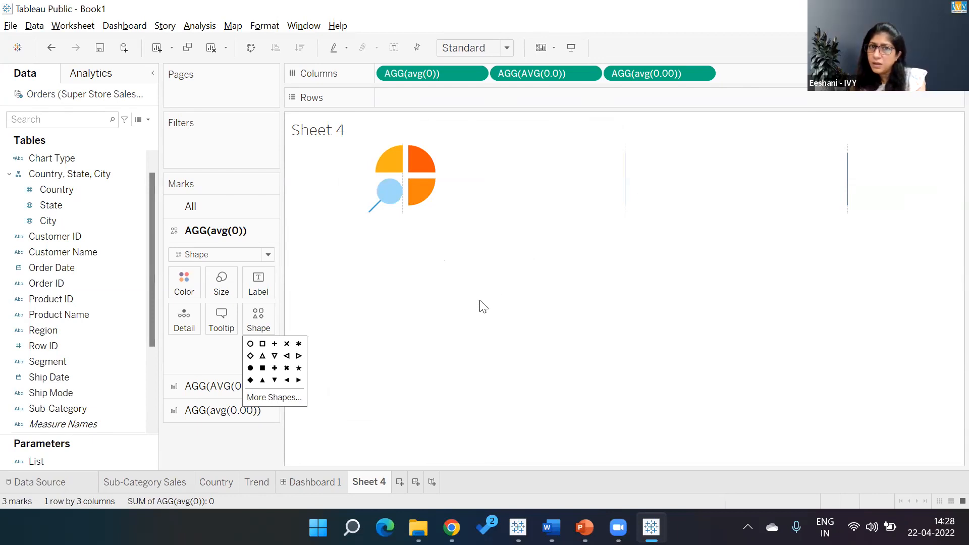
click(265, 26)
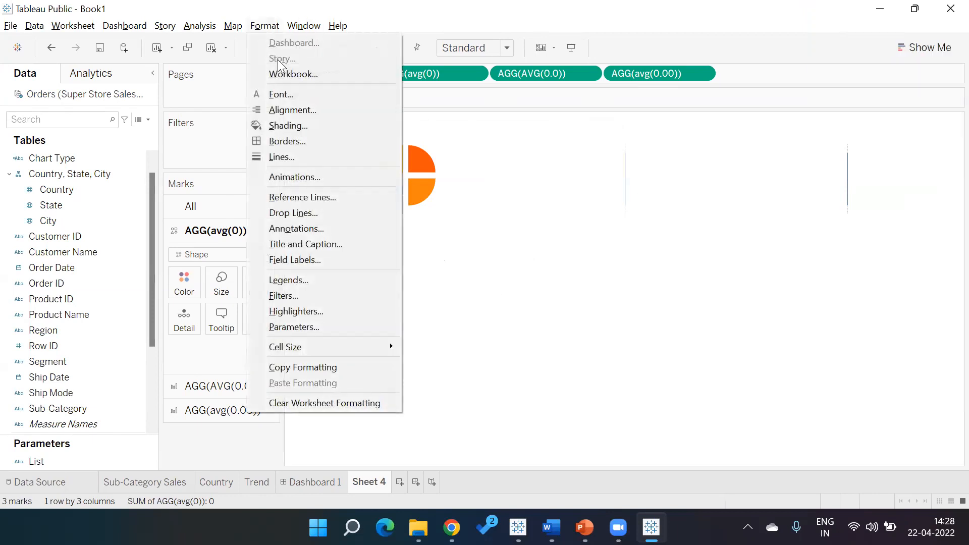
click(284, 142)
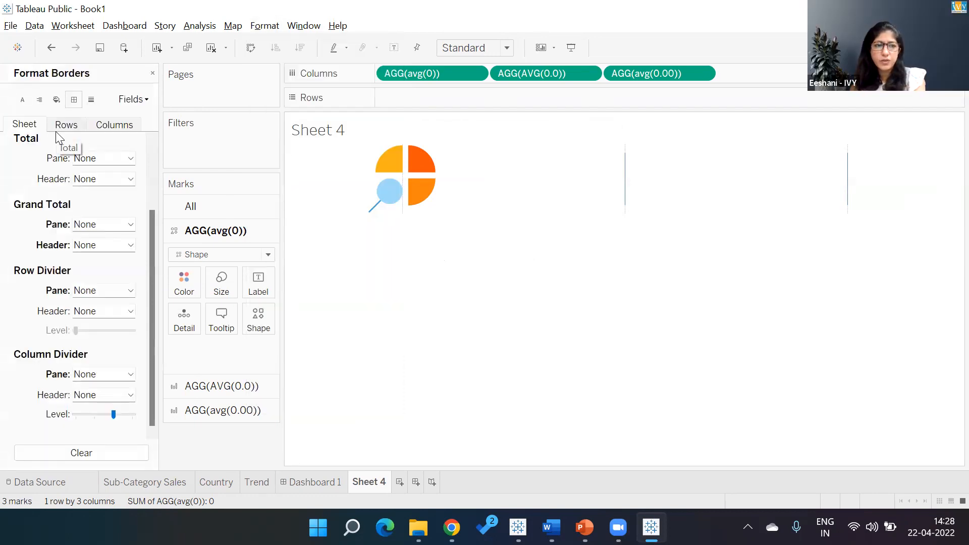
click(266, 29)
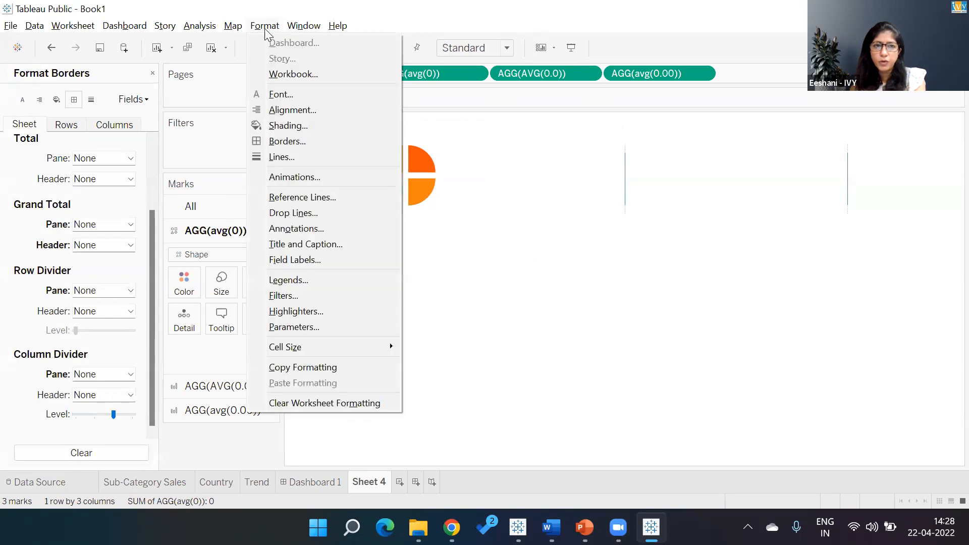
click(286, 141)
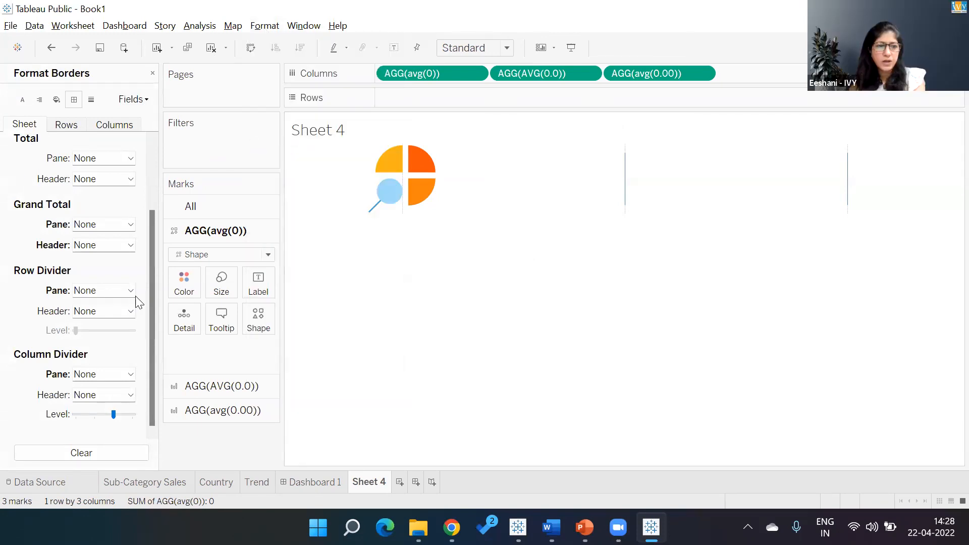
drag(113, 415, 56, 413)
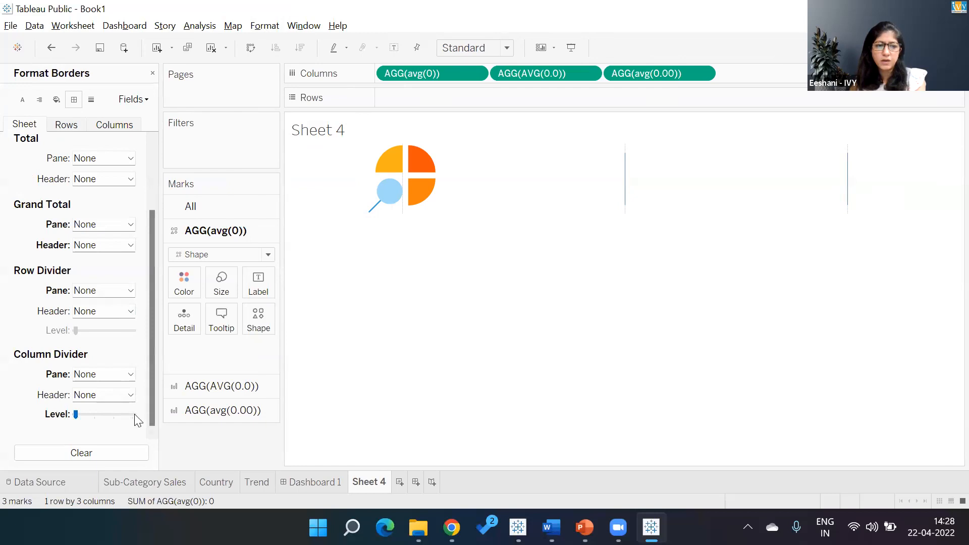
drag(75, 415, 182, 420)
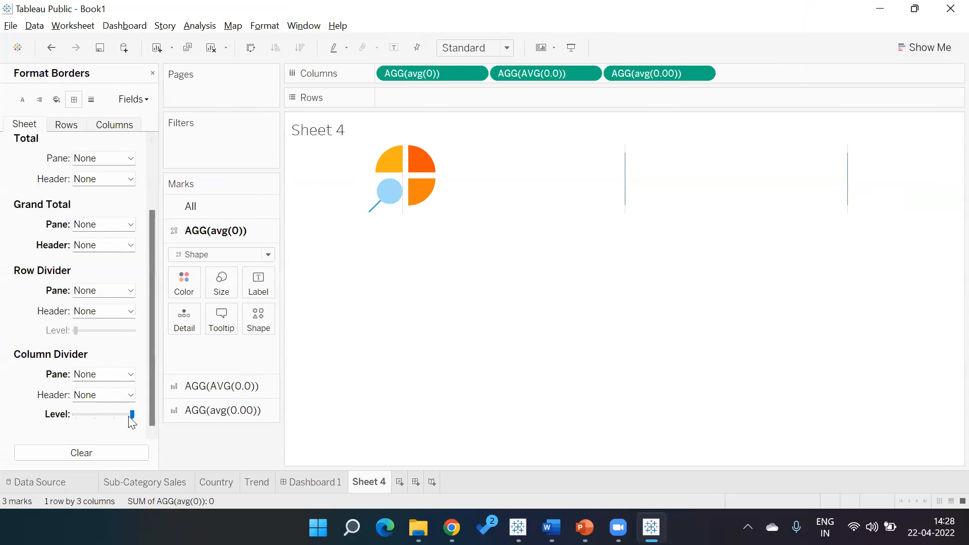
click(75, 415)
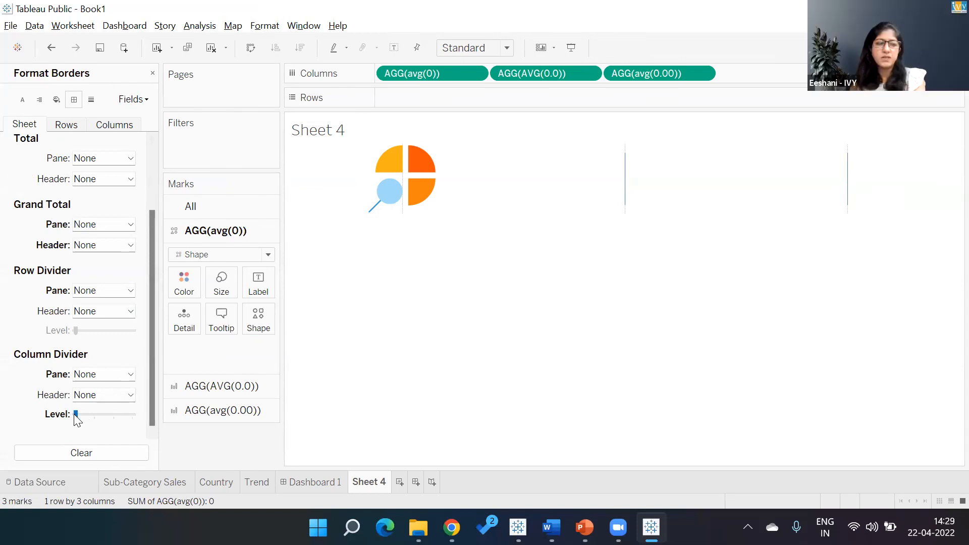
click(137, 126)
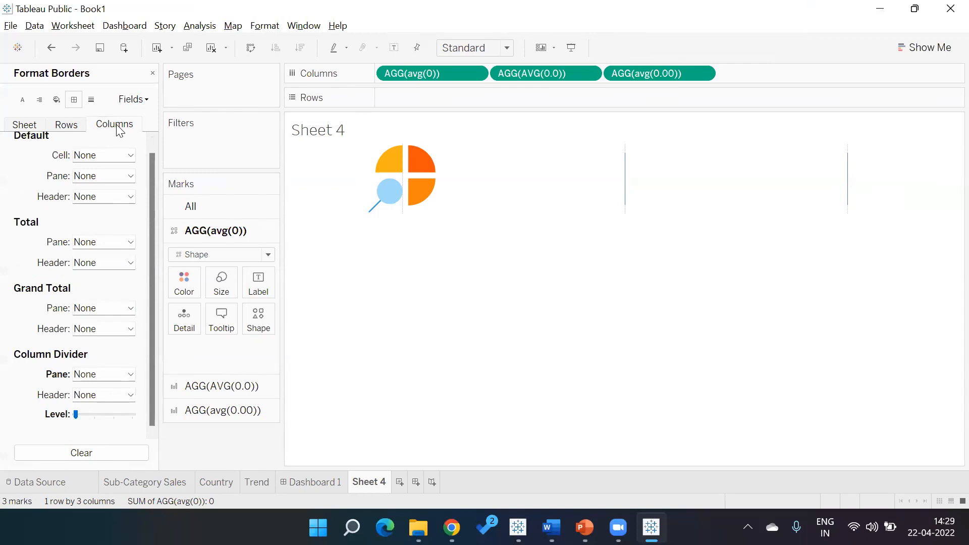
click(58, 128)
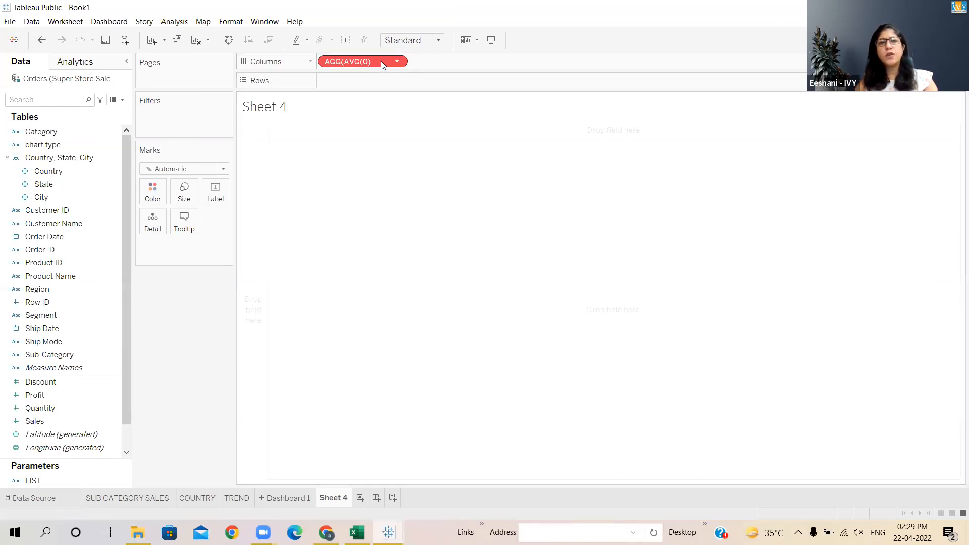
- Edit the ad-hoc calculation on Columns so it reads AVG(0.0)
click(367, 62)
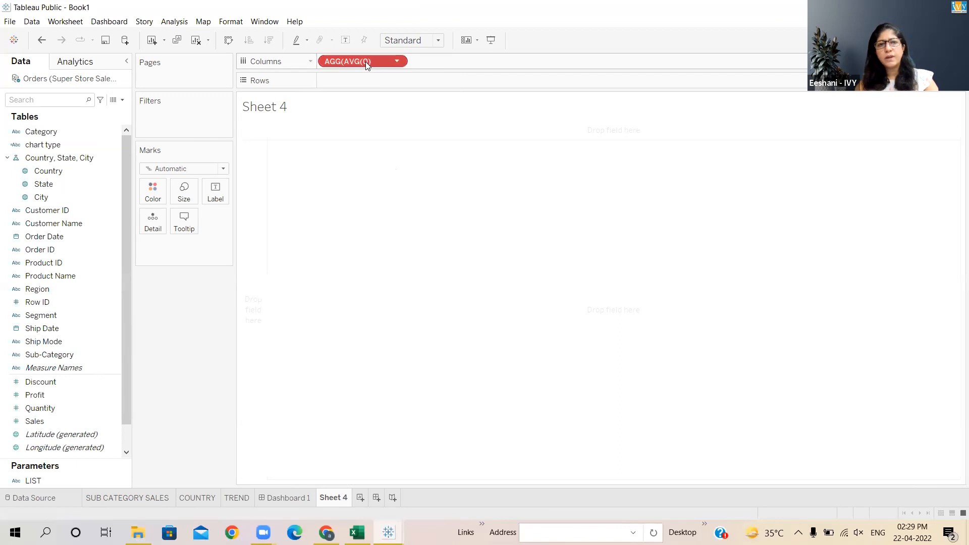
double_click(366, 62)
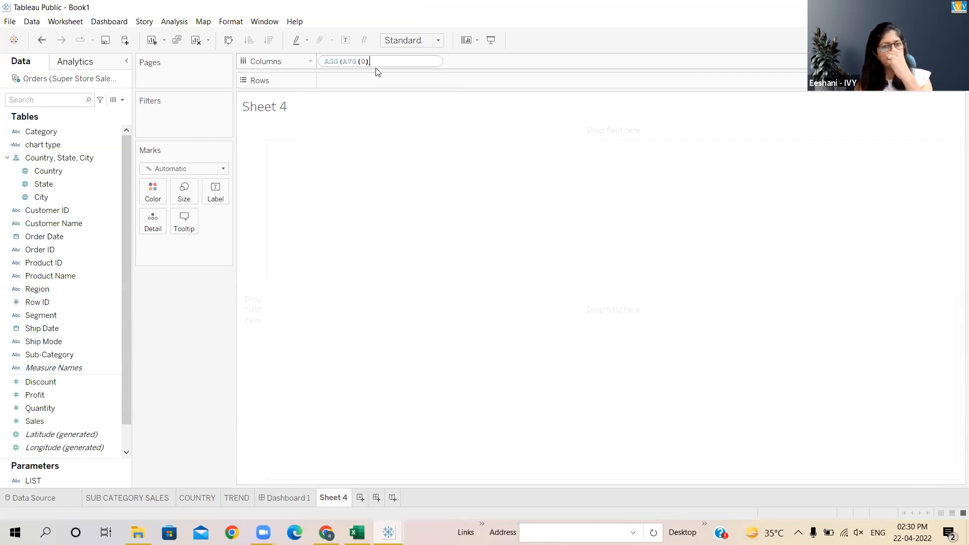
key(BackSpace)
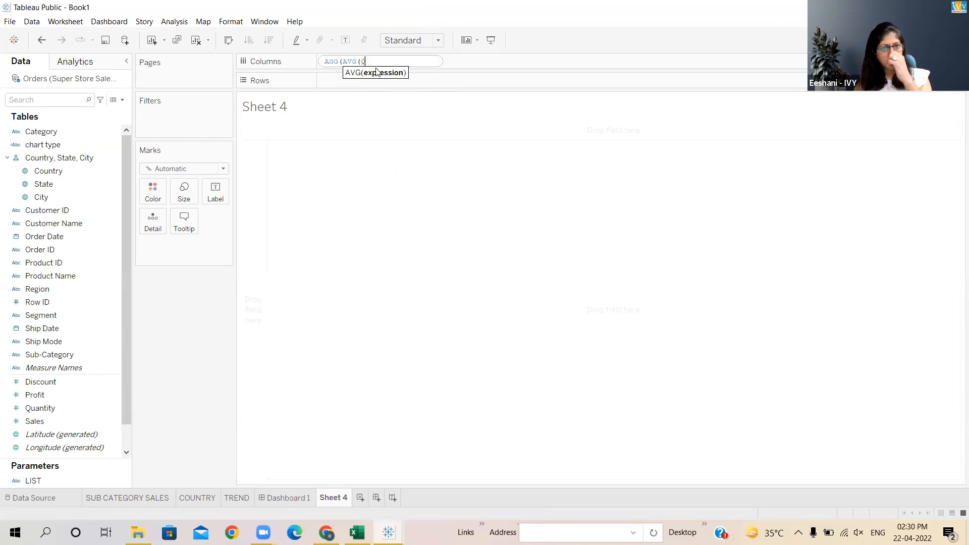
text(.0)
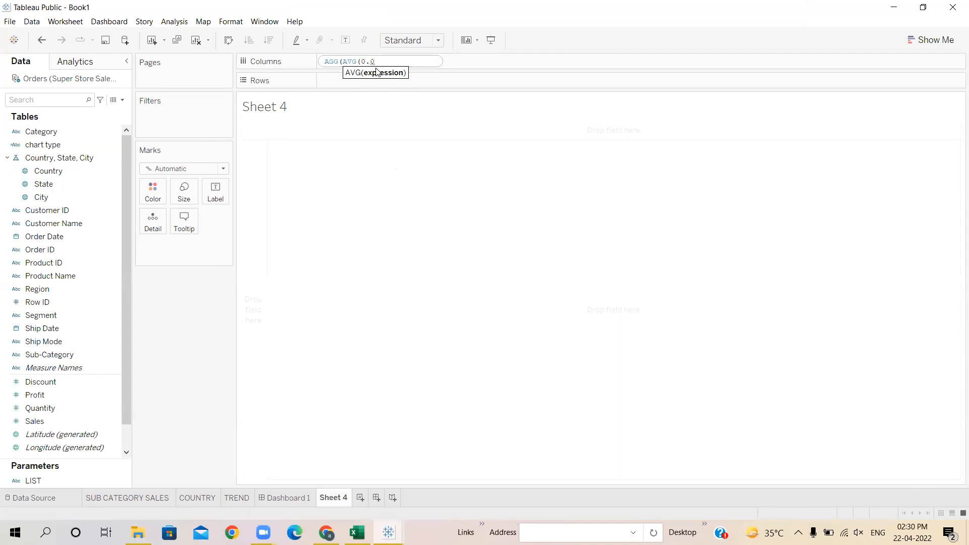
key(Return)
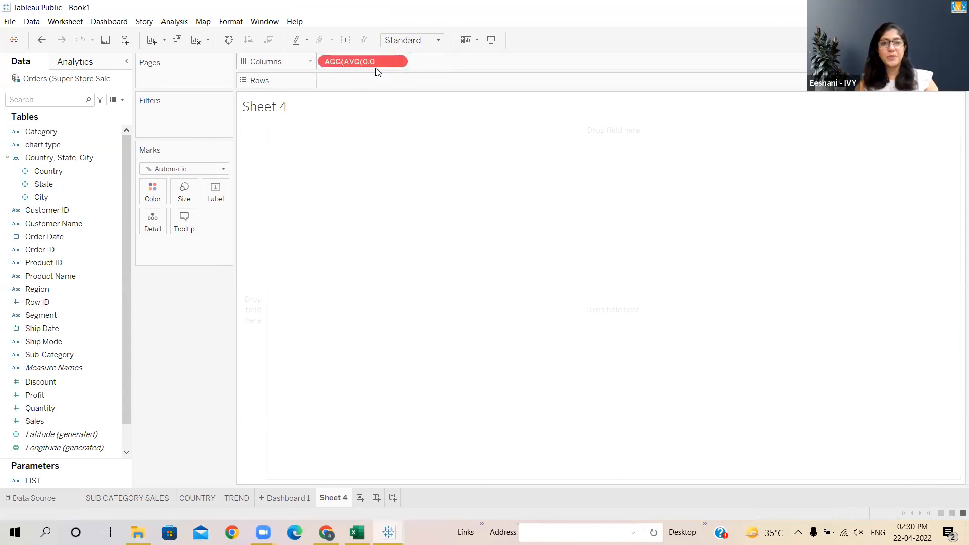
double_click(376, 63)
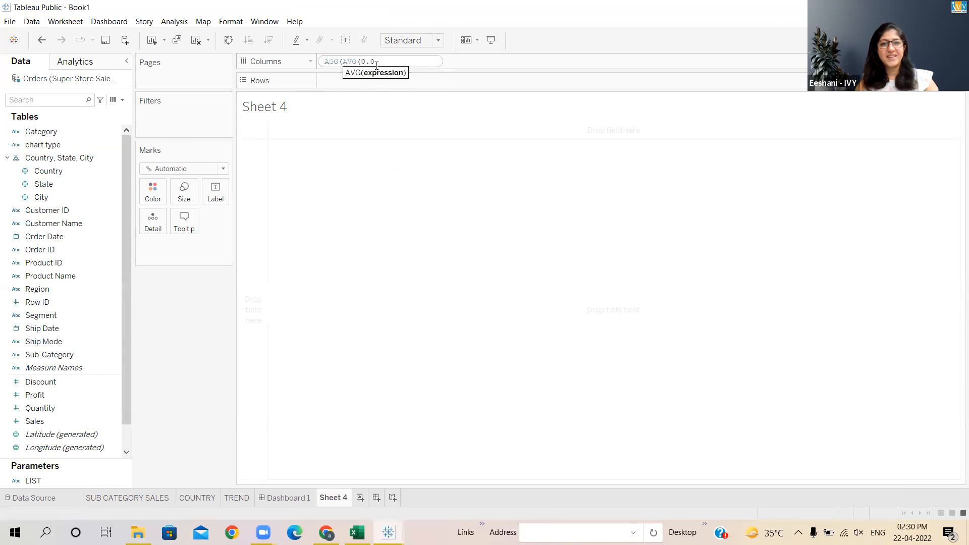
text())
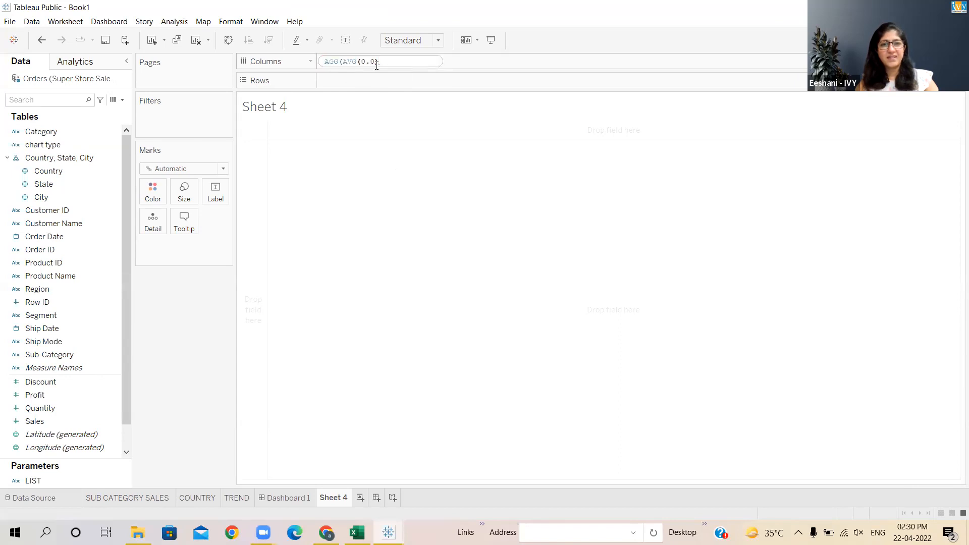
key(Return)
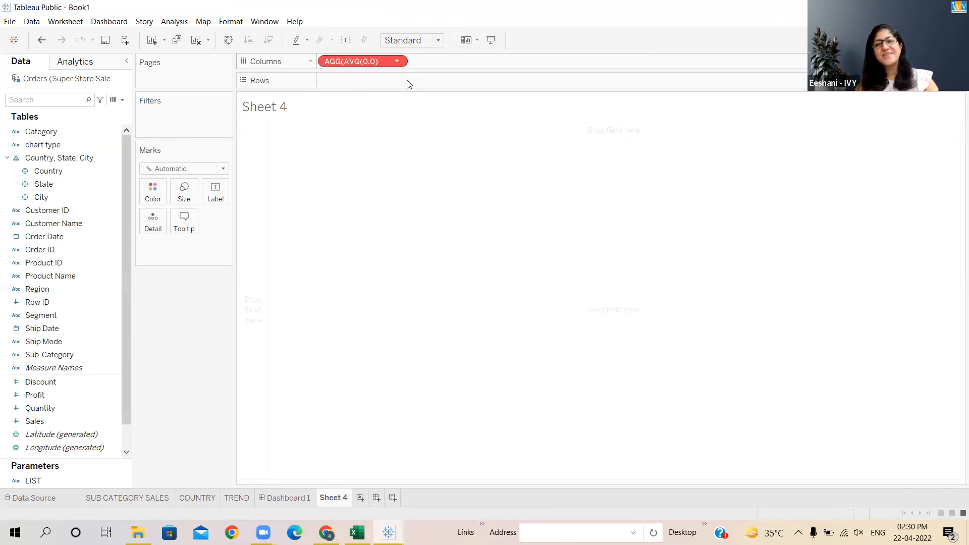
double_click(385, 62)
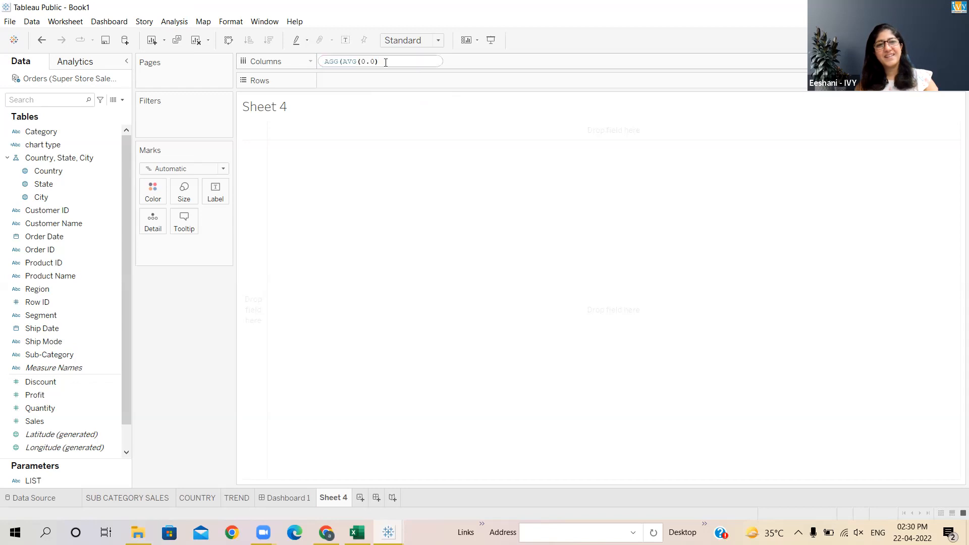
text())
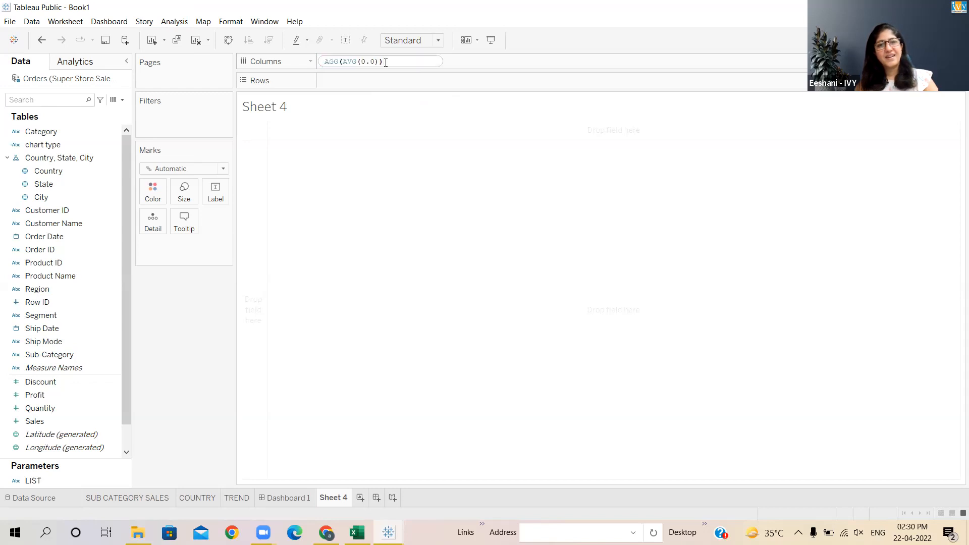
key(Return)
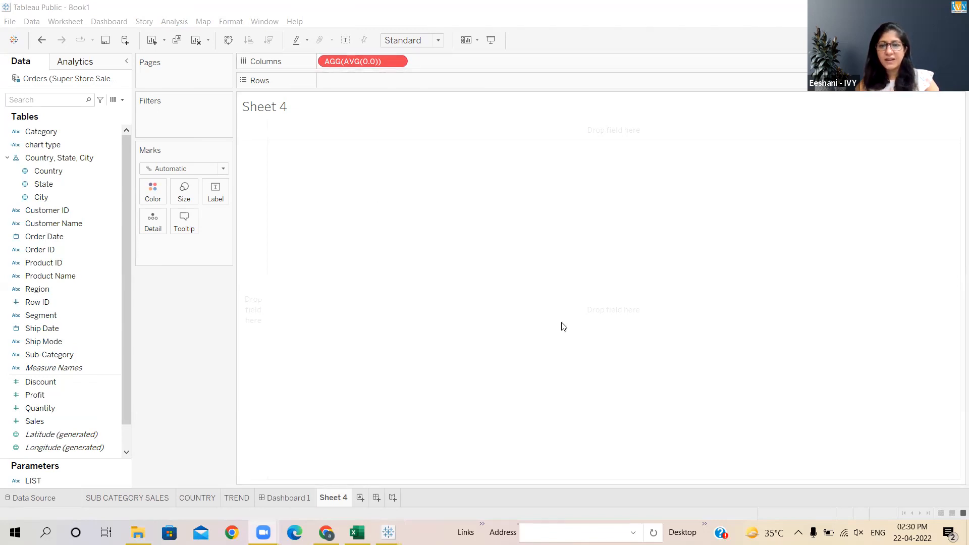
- Add a second ad-hoc calculation avg(0.0) to the Columns shelf
double_click(423, 60)
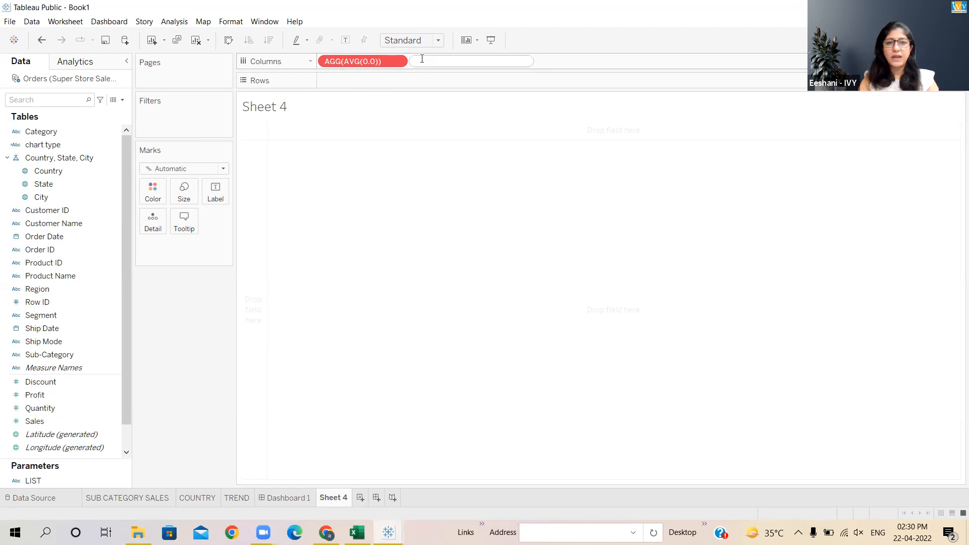
text(avg)
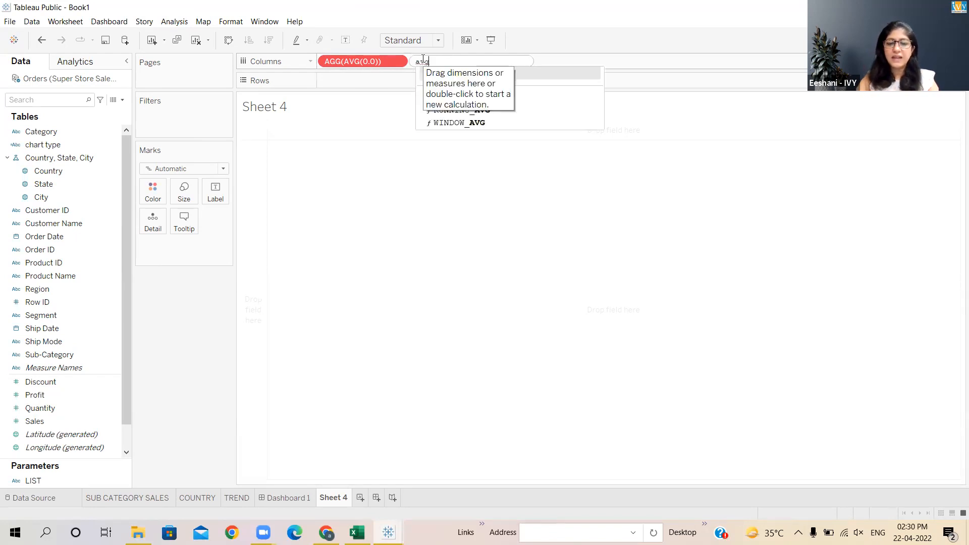
text((0.0))
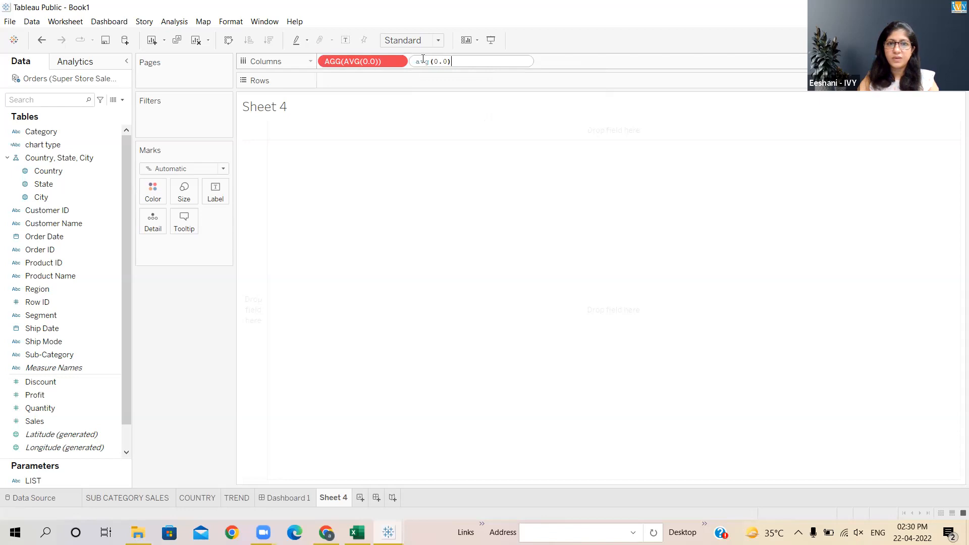
key(Return)
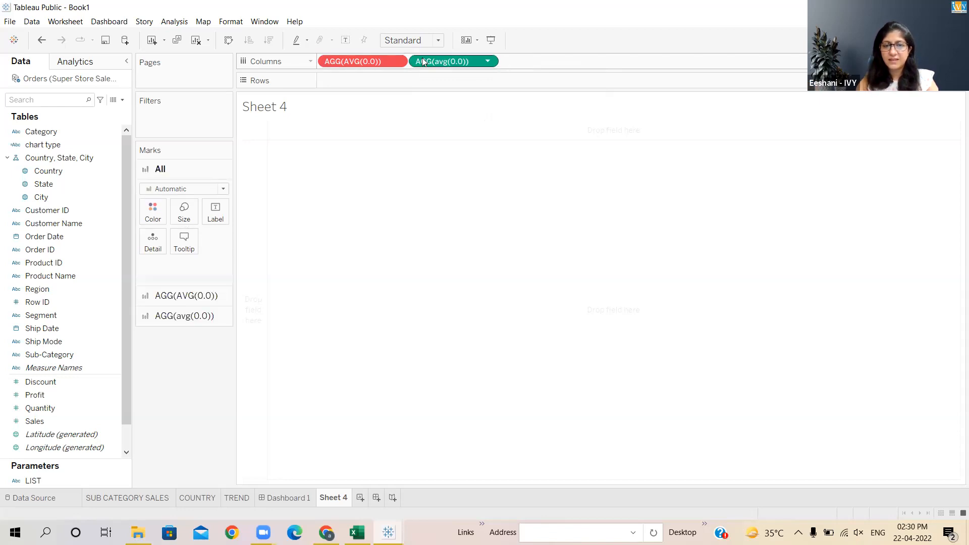
- Remove the AGG(AVG(0.0)) pill from the Columns shelf
click(377, 61)
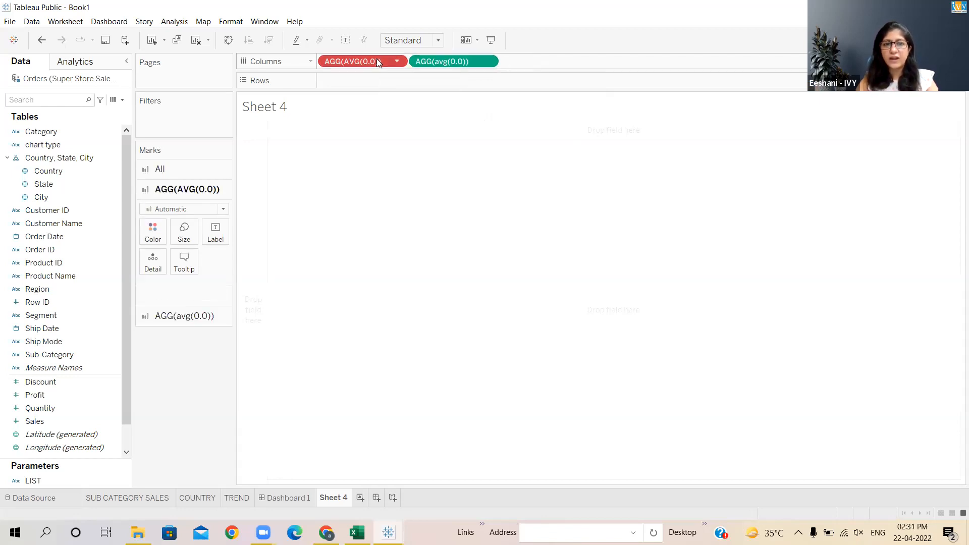
right_click(377, 62)
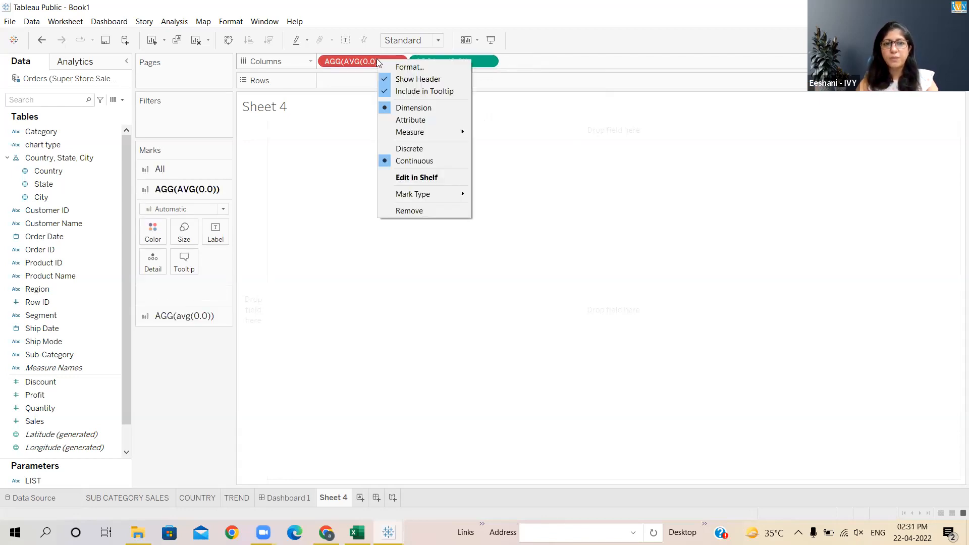
click(403, 211)
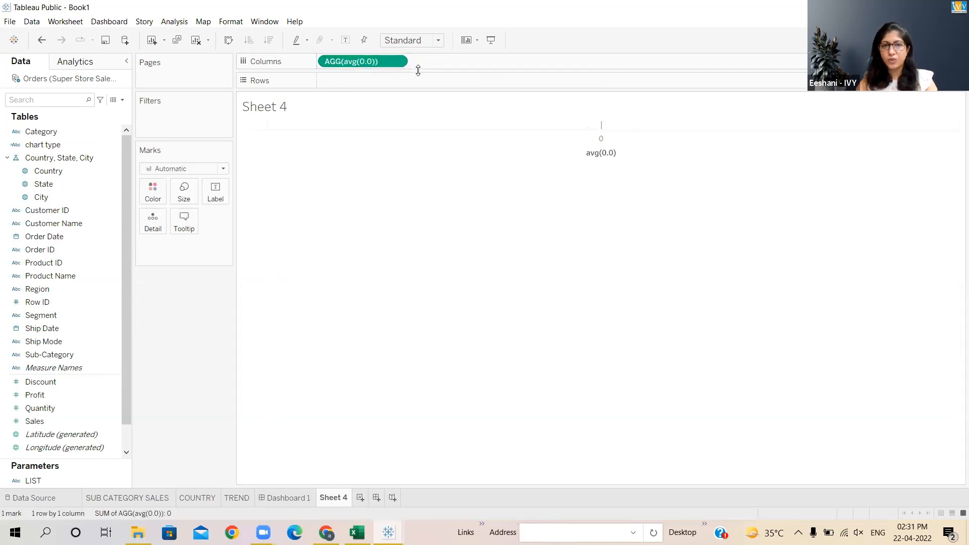
- Add another ad-hoc calculation avg(0.00) to the Columns shelf
double_click(367, 61)
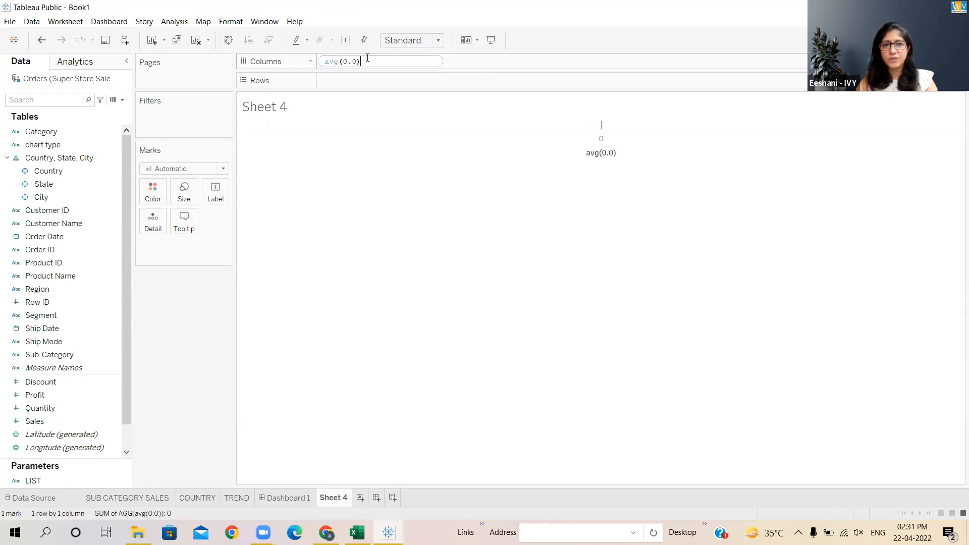
click(474, 63)
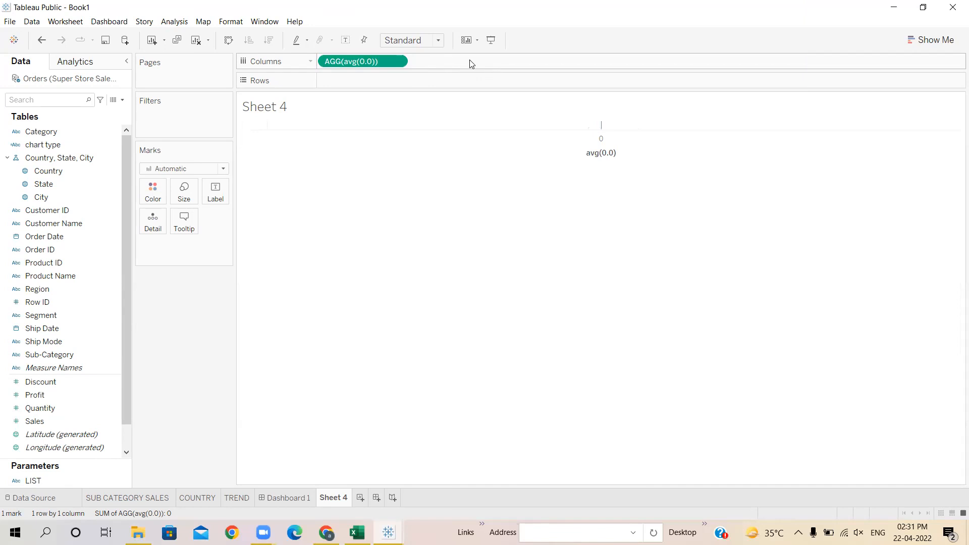
double_click(470, 61)
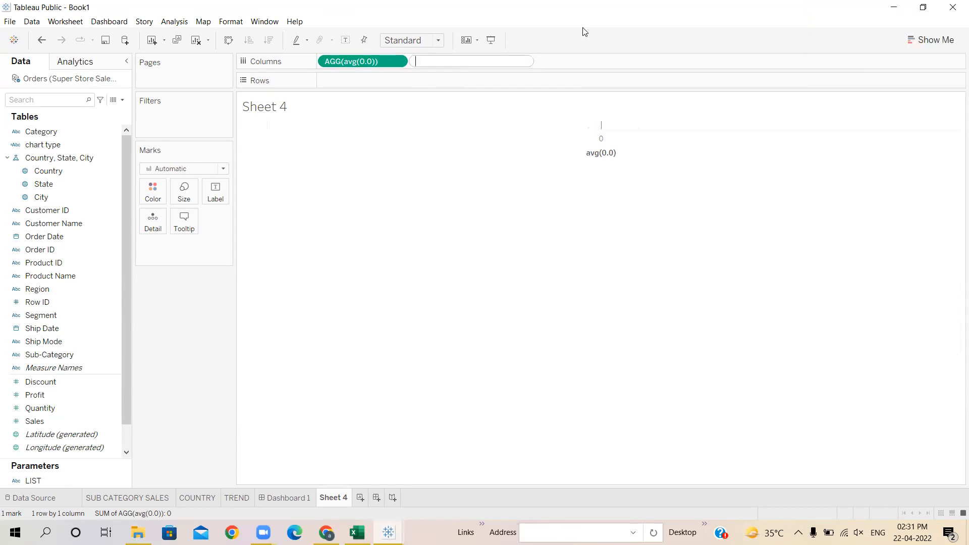
text(avg)
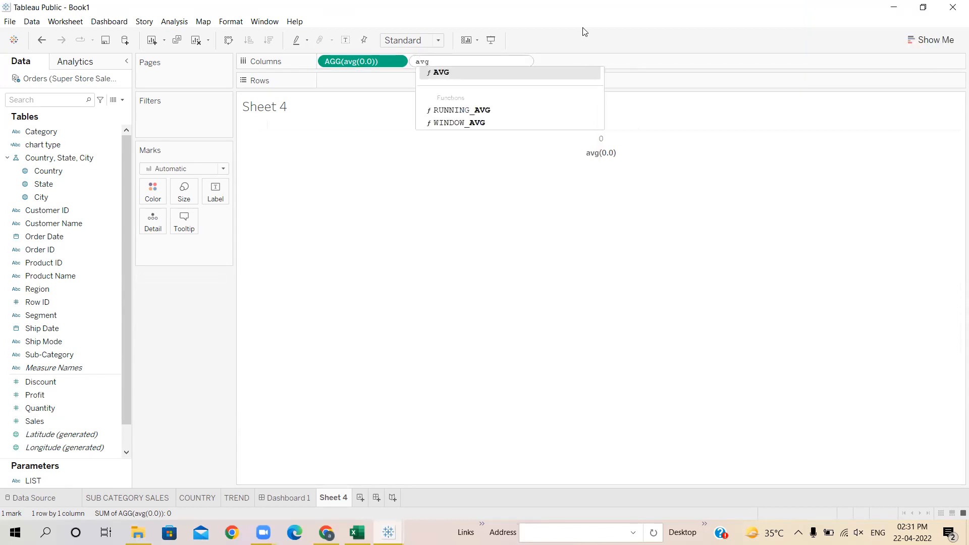
text((0.00)
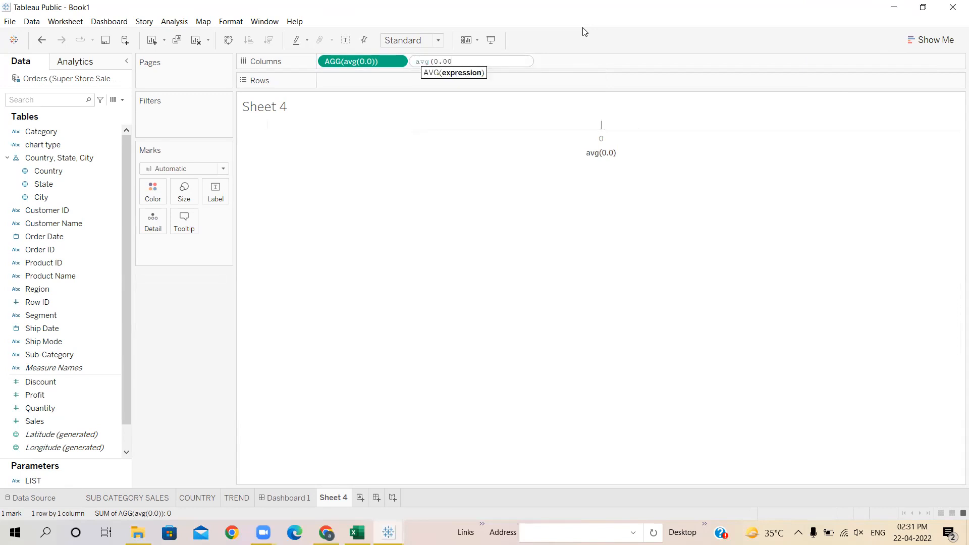
text())
key(Return)
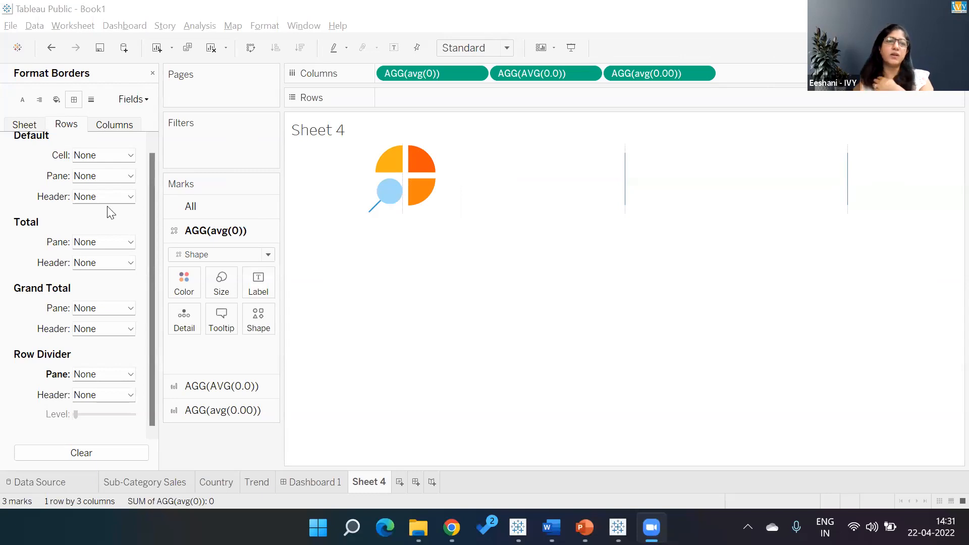
- Close the Format Borders pane and create a calculated field named Sub Cat Icon returning the string "Sub-Category"
click(153, 75)
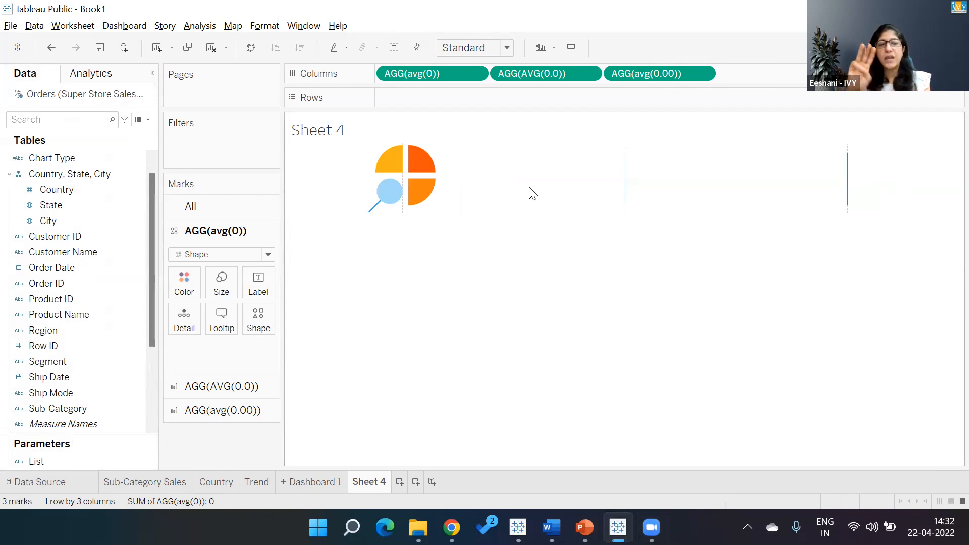
click(148, 119)
click(144, 137)
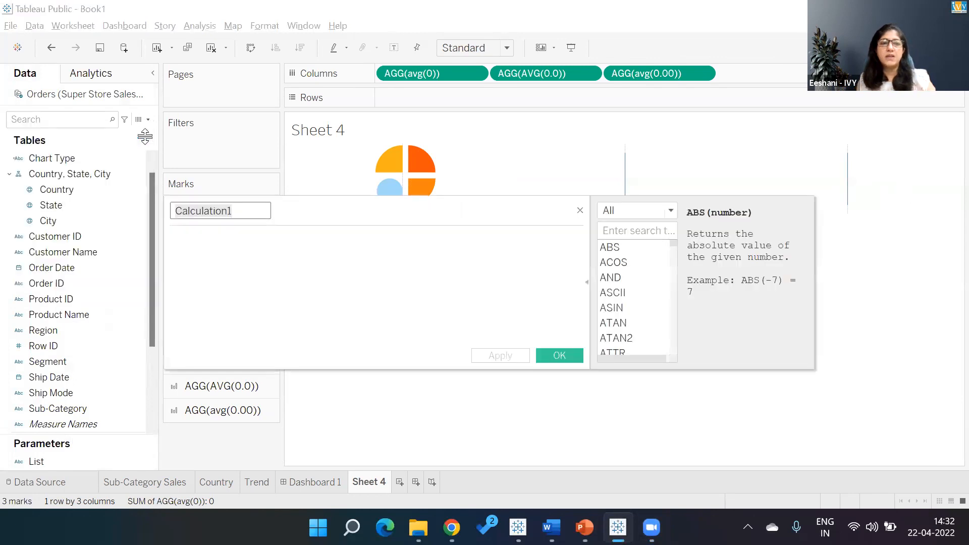
text(Sub Cat )
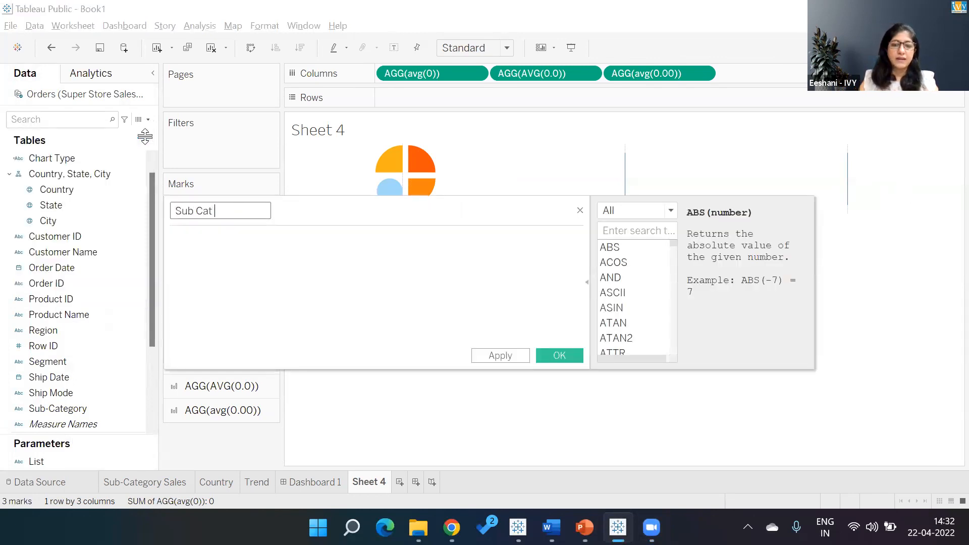
text(Icon)
click(229, 264)
text(Sub)
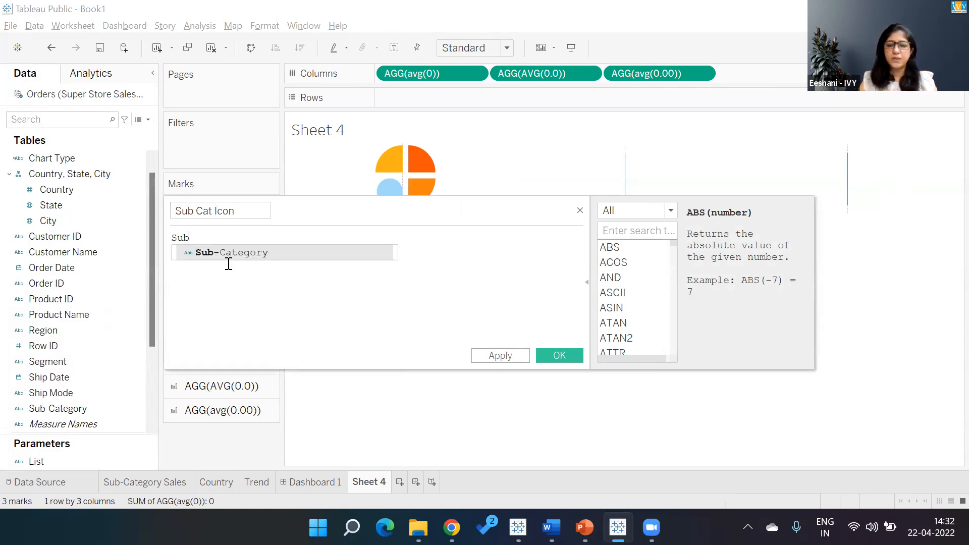
text(-Catego)
key(BackSpace)
key(BackSpace)
key(BackSpace)
key(BackSpace)
key(BackSpace)
key(BackSpace)
key(BackSpace)
key(BackSpace)
key(BackSpace)
key(BackSpace)
text("Sub-Catego)
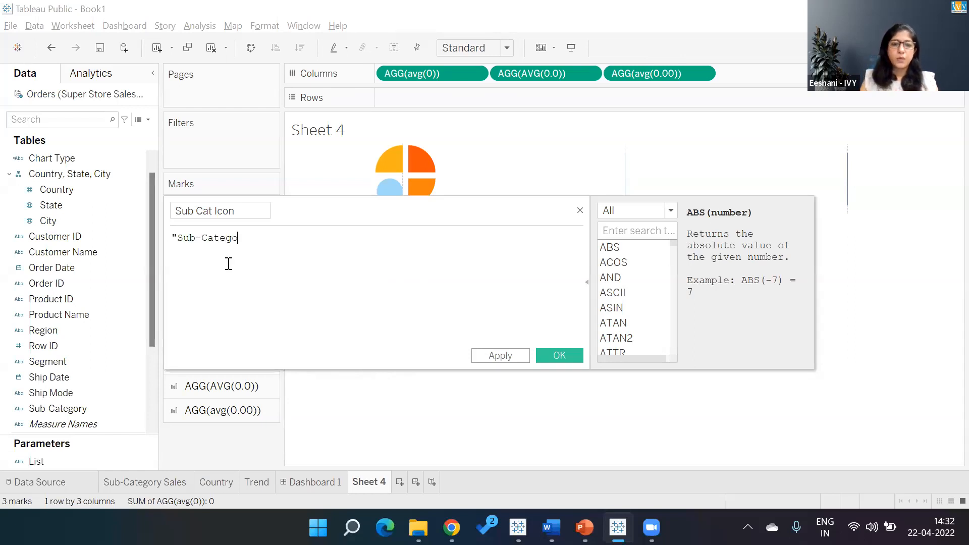
text(ry")
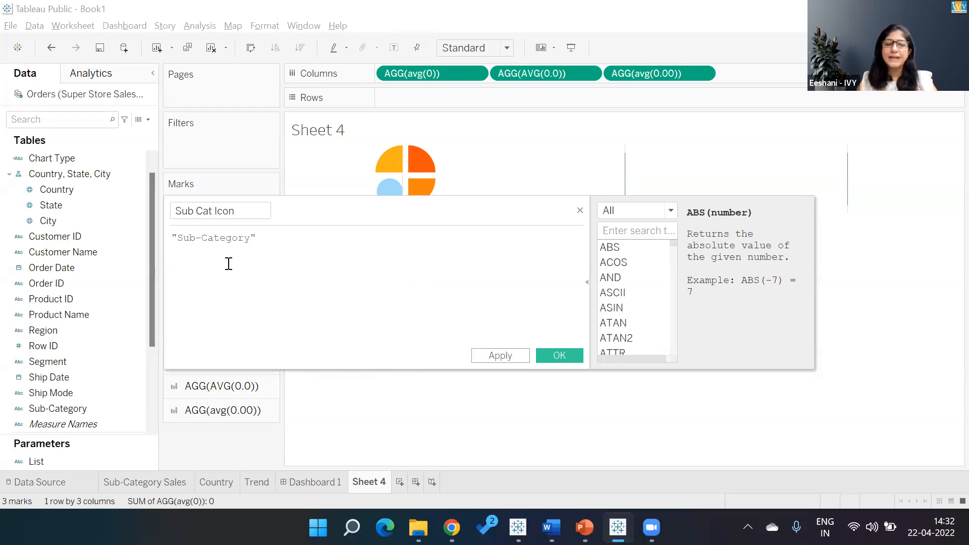
click(557, 356)
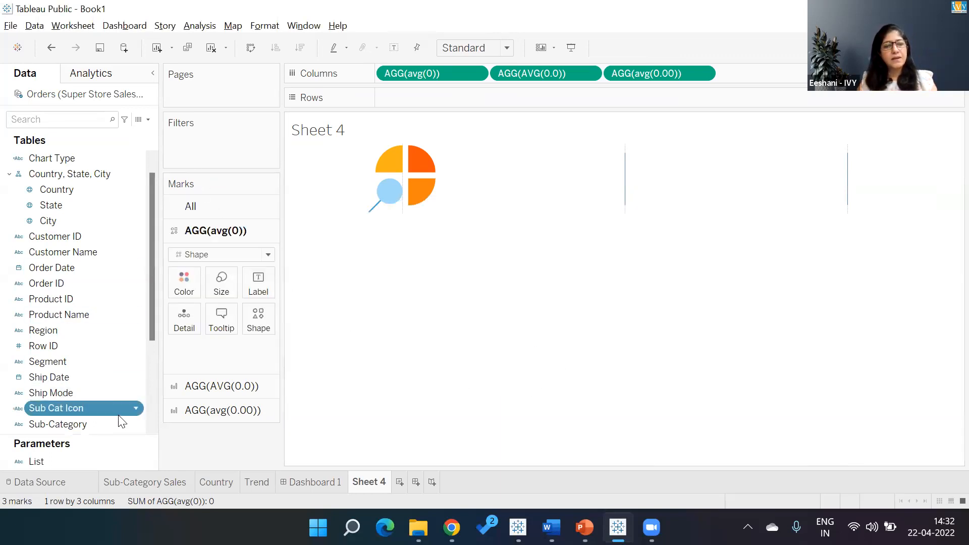
- Create a calculated field named Country Icon returning the string "Country"
click(148, 120)
click(144, 133)
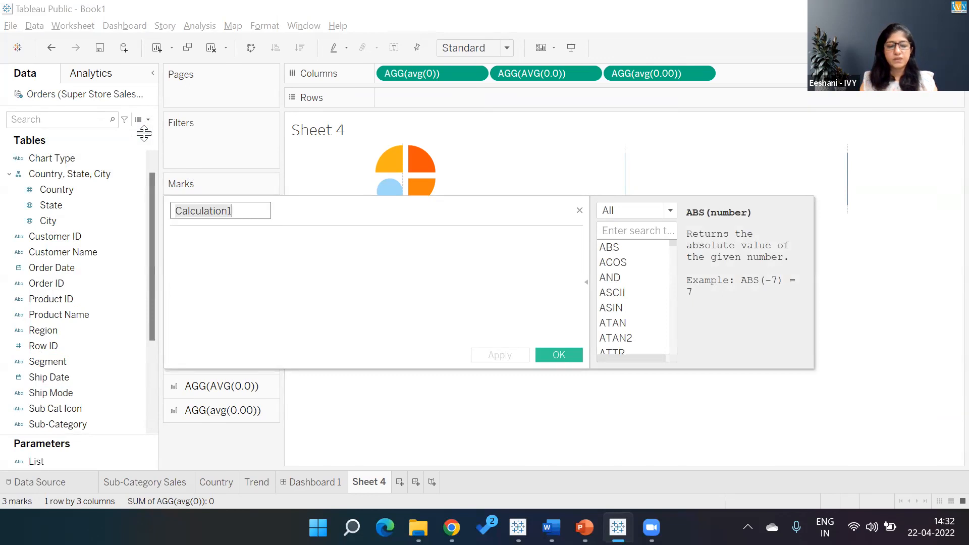
text(Country Icon)
key(Tab)
text("Country")
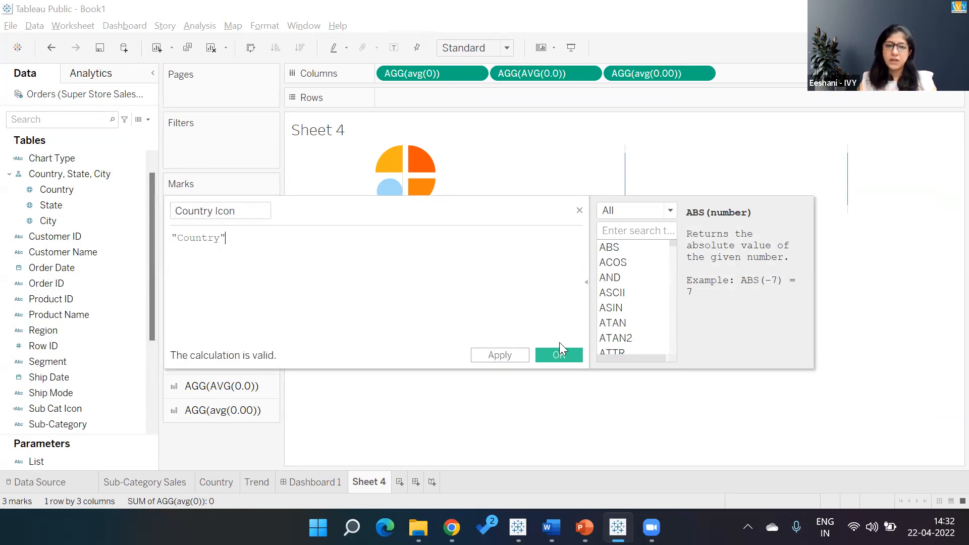
click(561, 353)
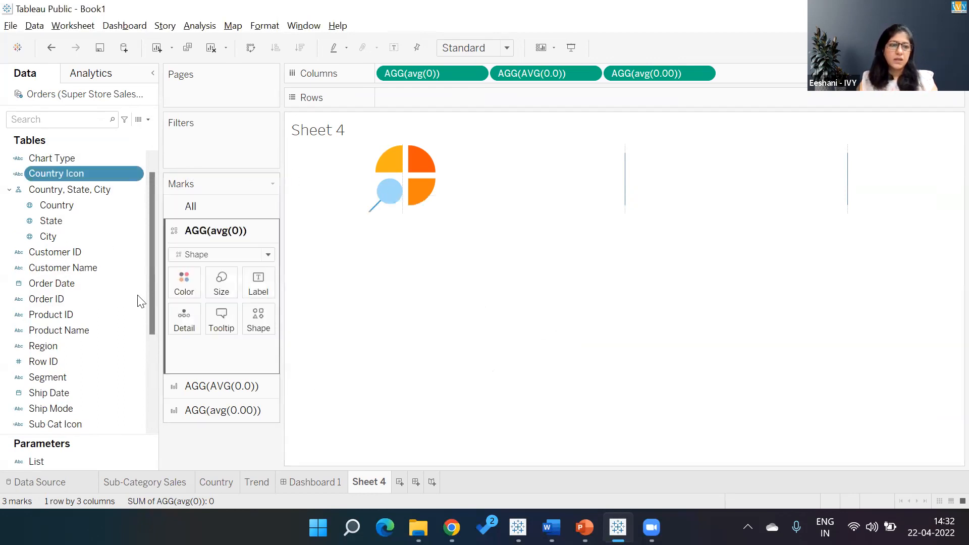
- Create a calculated field named Trend Icon returning the string "Trend"
click(149, 123)
click(143, 131)
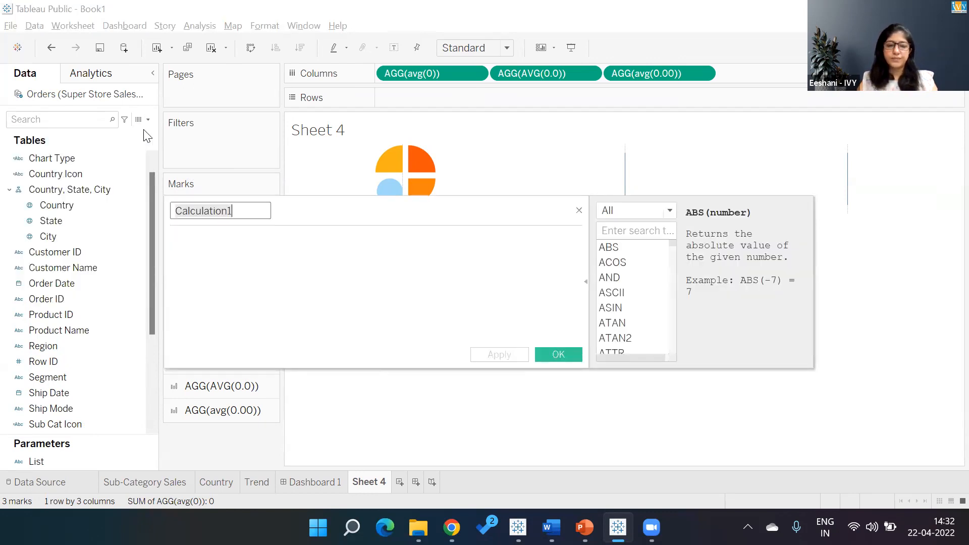
text(Trend (3)
key(BackSpace)
key(BackSpace)
text(Icon)
key(Tab)
text("Tren)
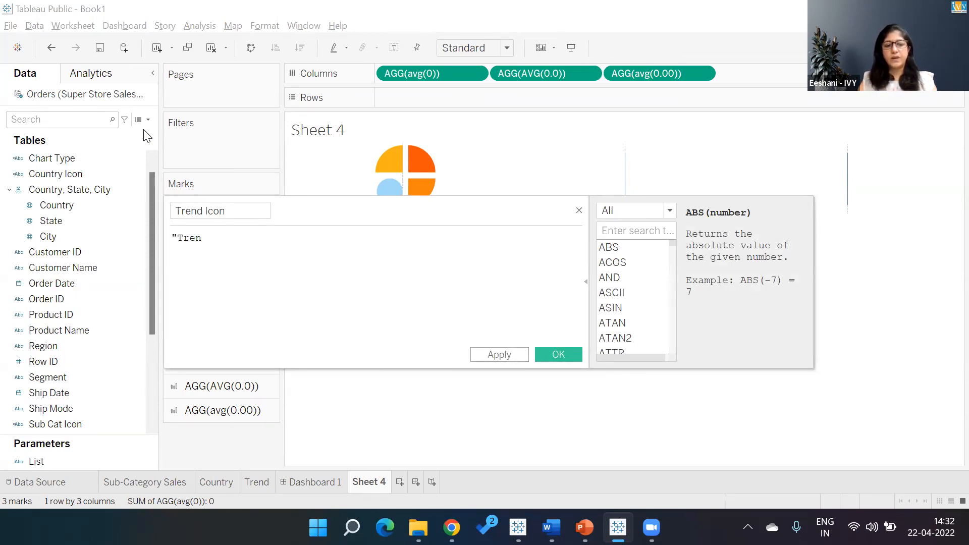
text(d")
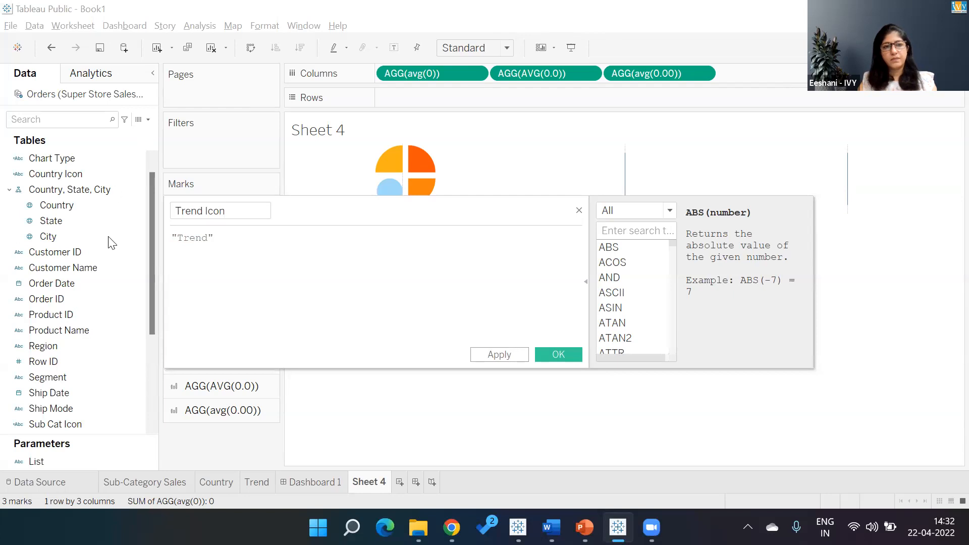
click(559, 357)
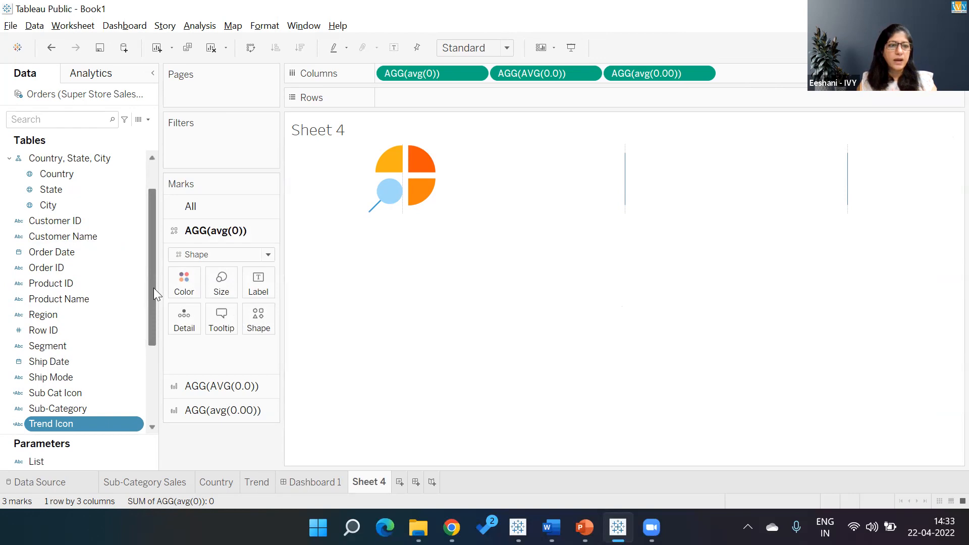
- Put Sub Cat Icon on Shape of the first marks card and assign the custom pie-and-magnifier icon to Sub-Category
drag(55, 393, 248, 318)
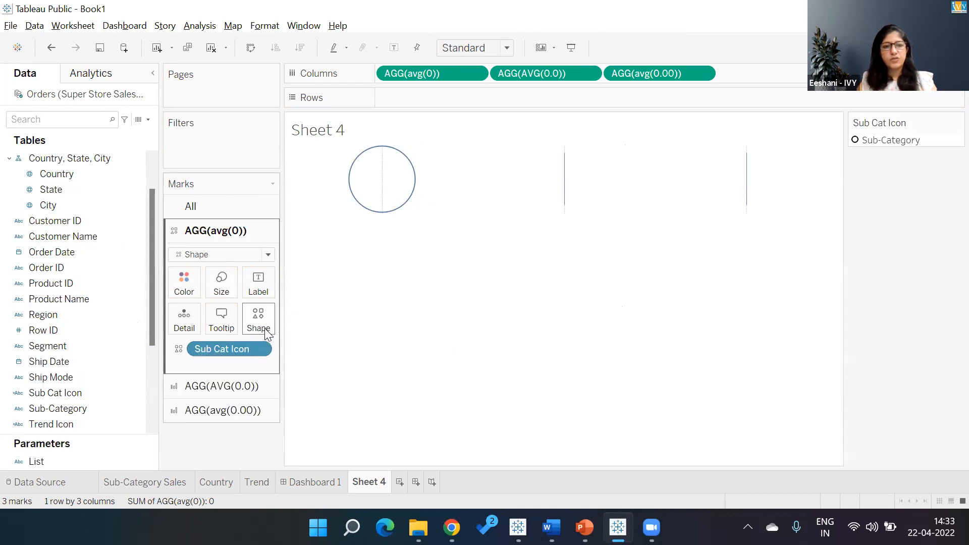
click(266, 335)
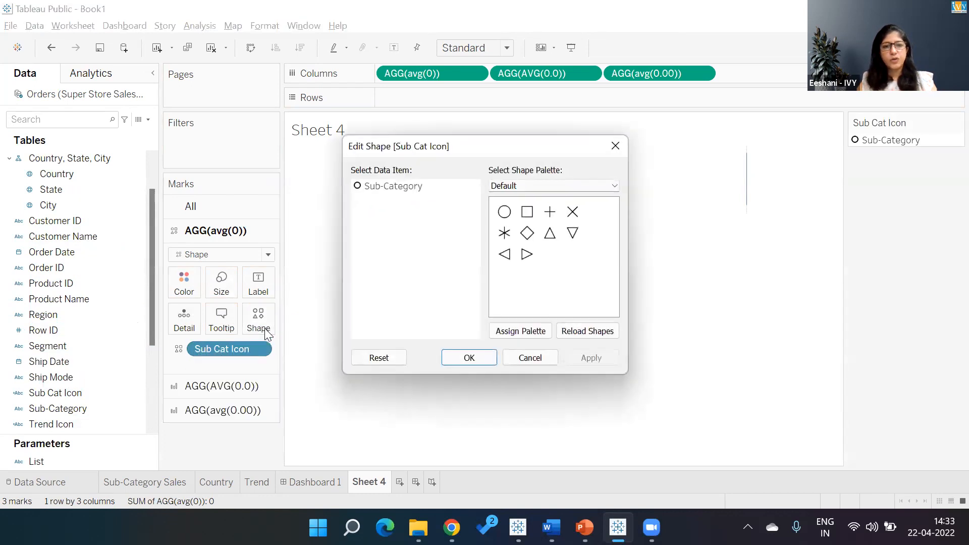
click(578, 186)
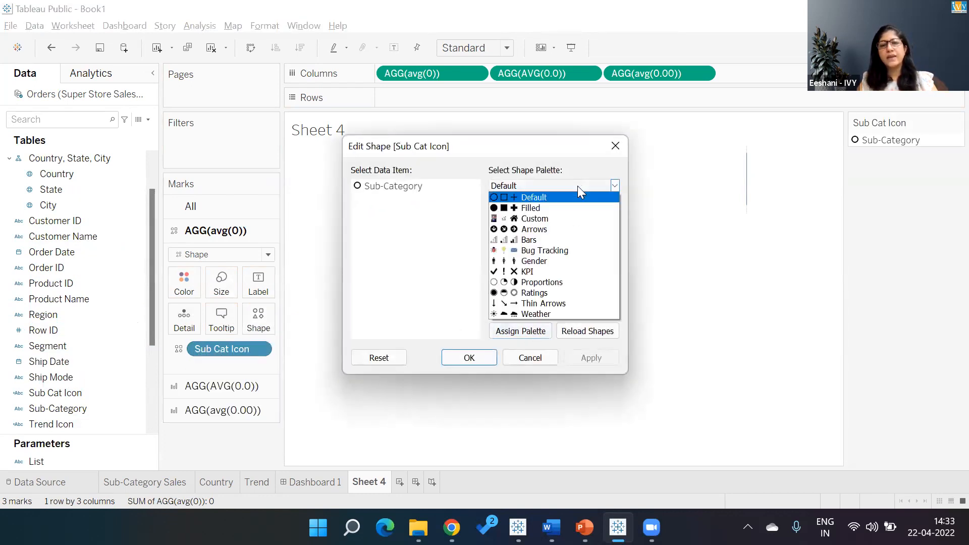
click(549, 219)
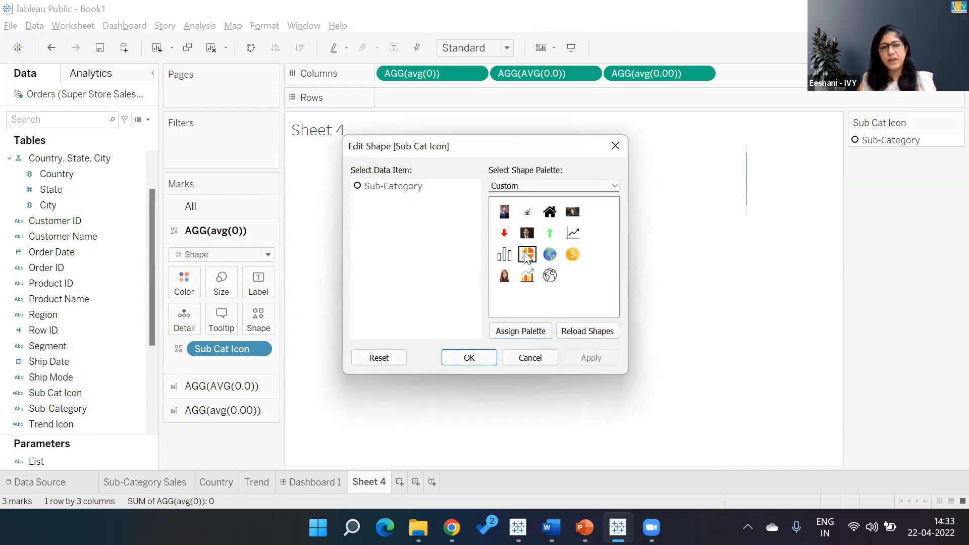
click(362, 187)
click(530, 253)
click(594, 358)
click(489, 359)
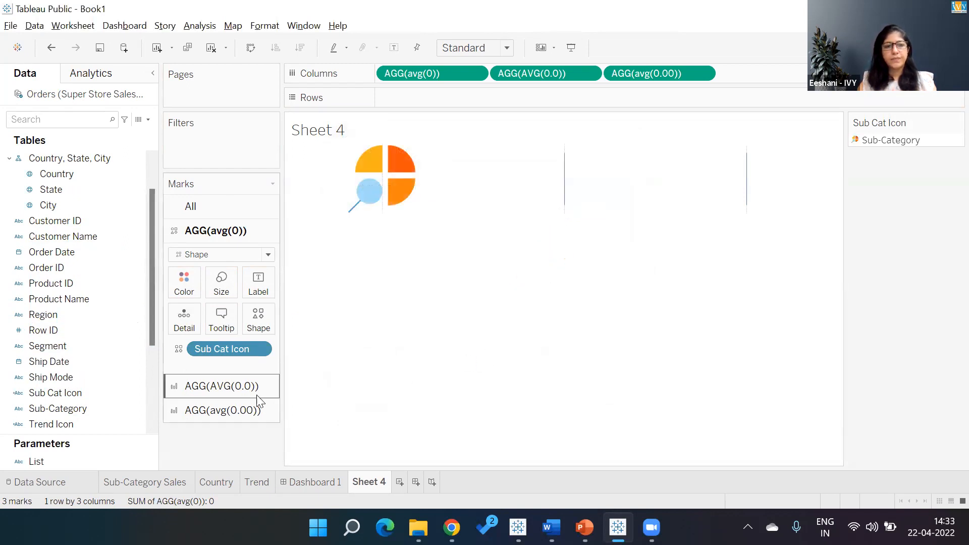
- Set the mark type of the AGG(AVG(0.0)) marks card to Shape
click(233, 388)
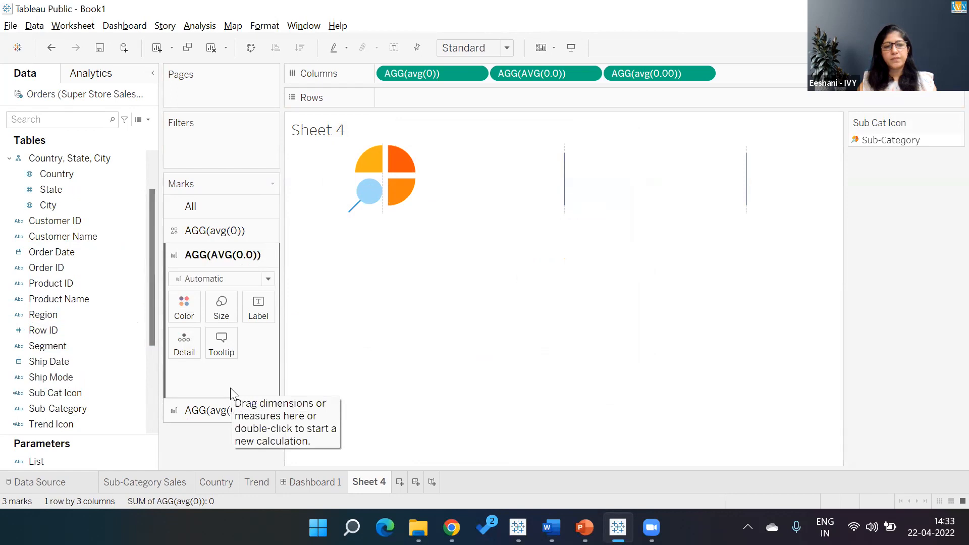
click(269, 279)
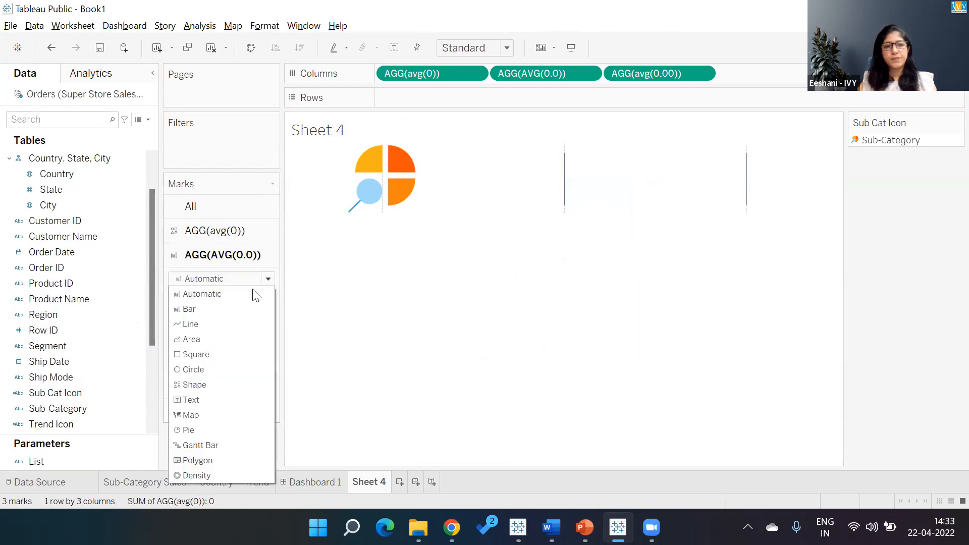
click(204, 380)
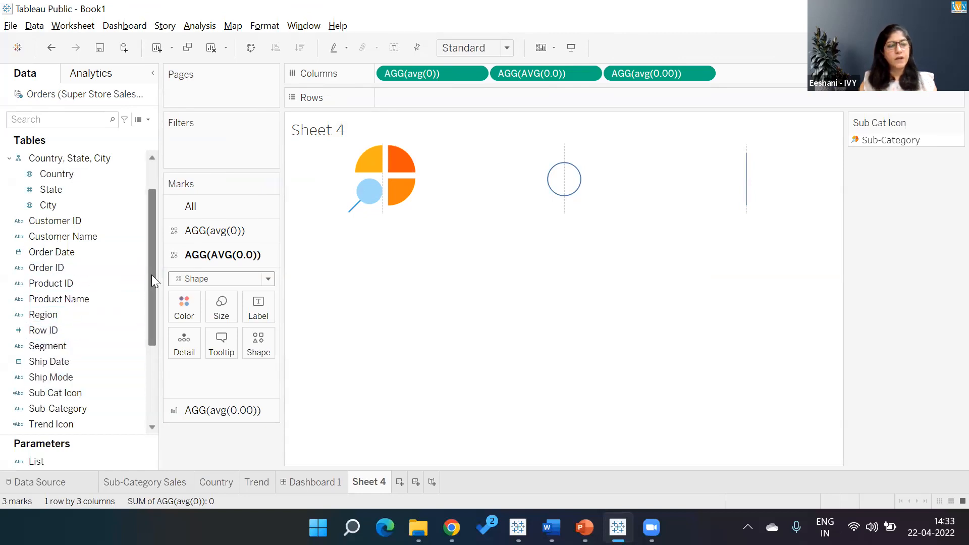
- Put Country Icon on Shape of the AGG(AVG(0.0)) card and assign the custom globe icon to Country
drag(153, 281, 151, 219)
drag(55, 190, 263, 333)
click(263, 345)
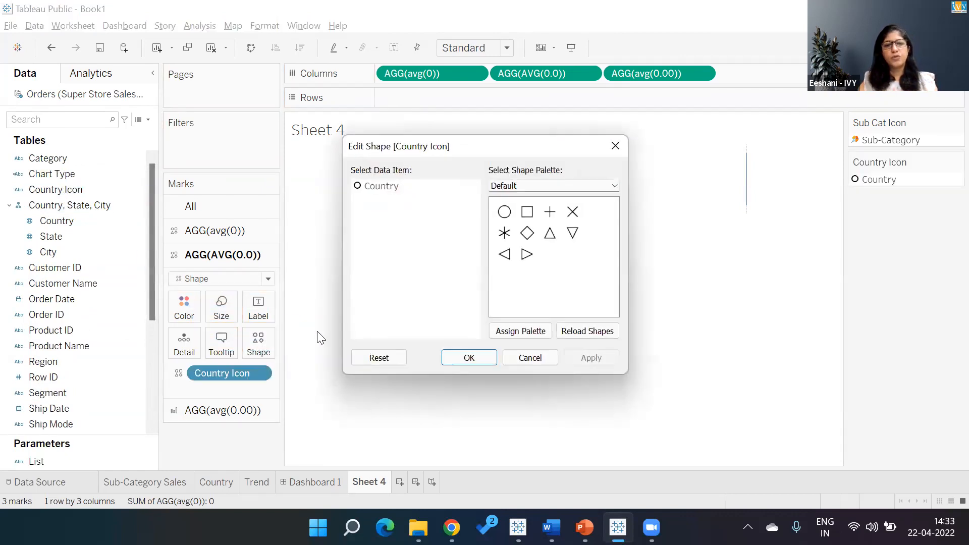
click(527, 189)
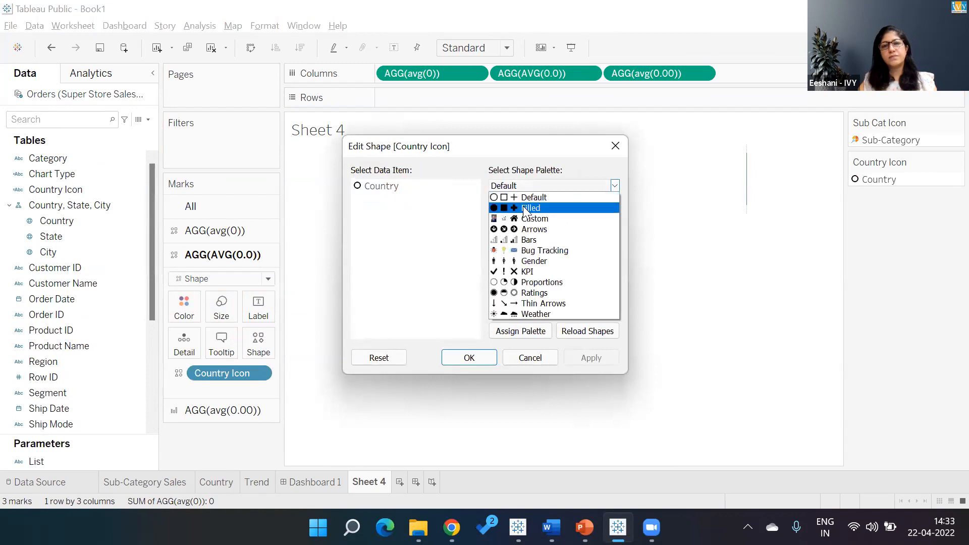
click(528, 219)
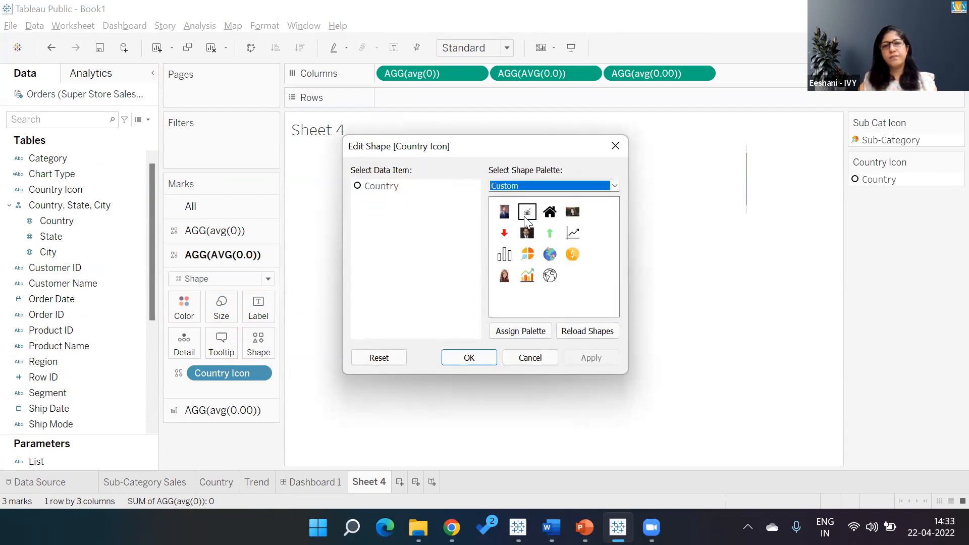
click(551, 256)
click(382, 186)
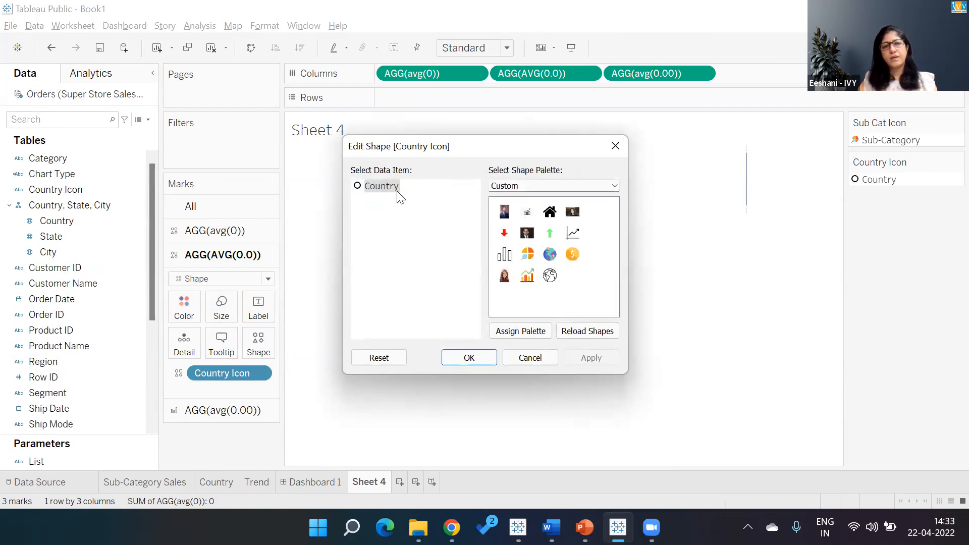
click(547, 256)
click(584, 357)
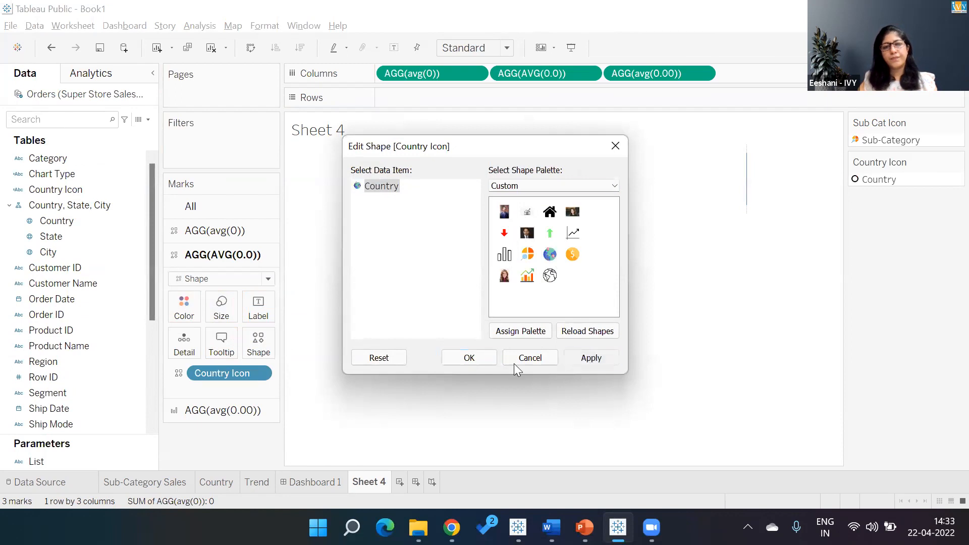
click(469, 358)
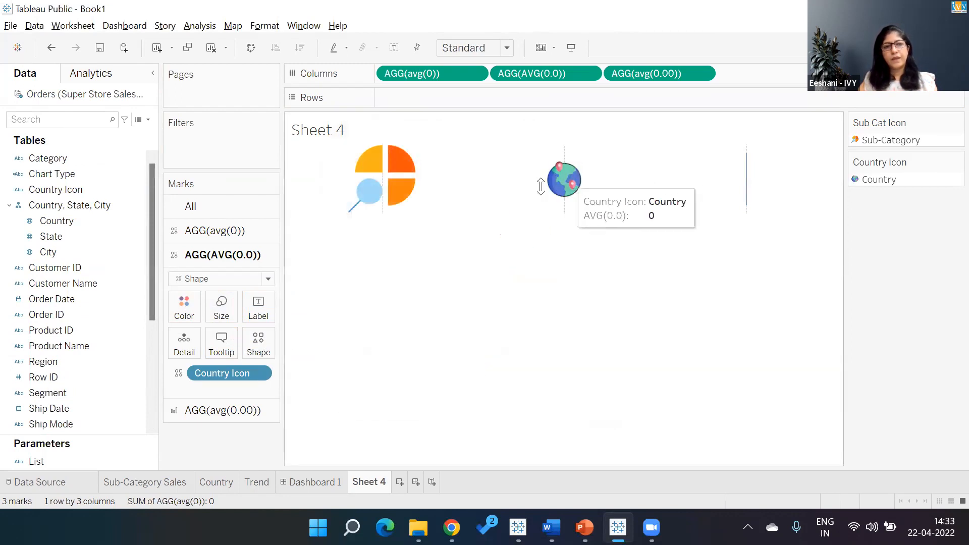
- Enlarge the mark size of the globe shape on the AGG(AVG(0.0)) card
click(223, 319)
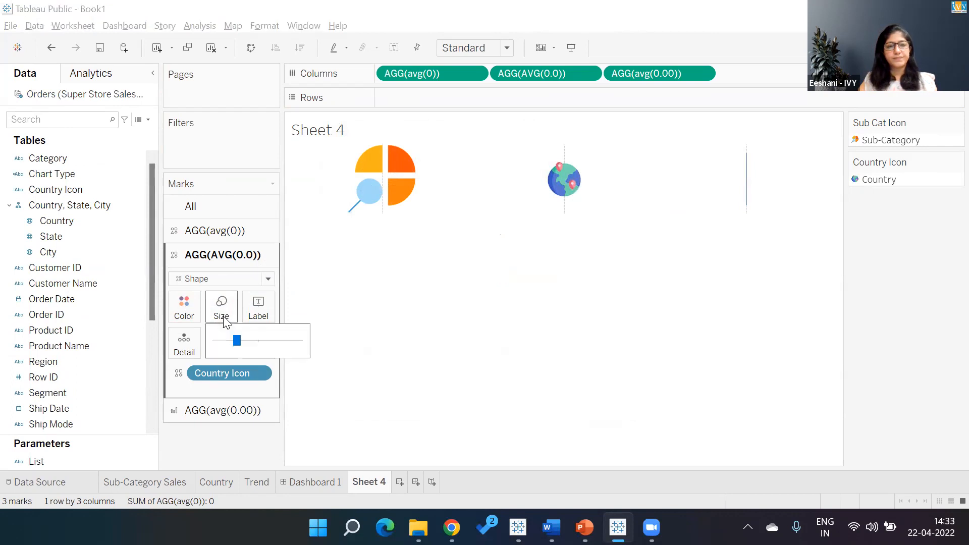
drag(239, 340, 259, 343)
click(376, 288)
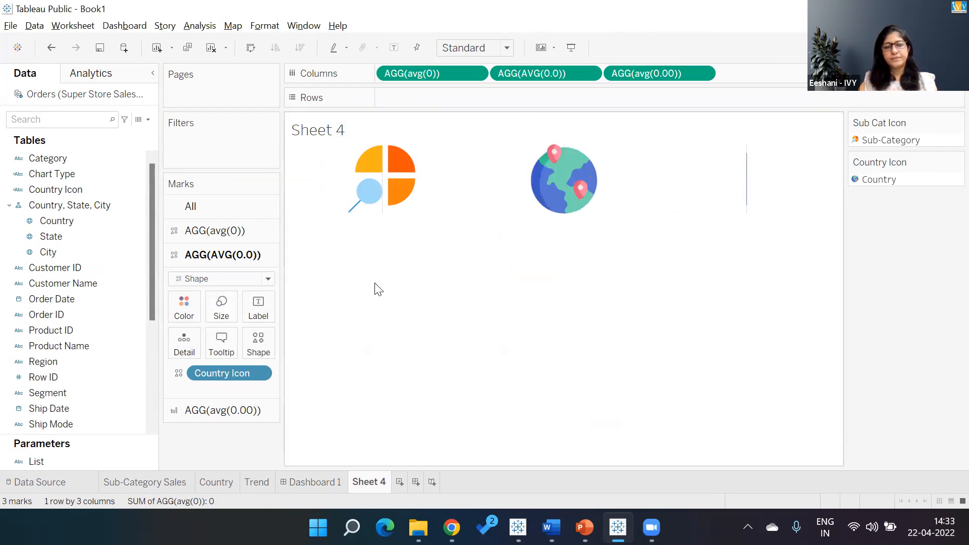
- Set the mark type of the AGG(avg(0.00)) marks card to Shape
click(199, 412)
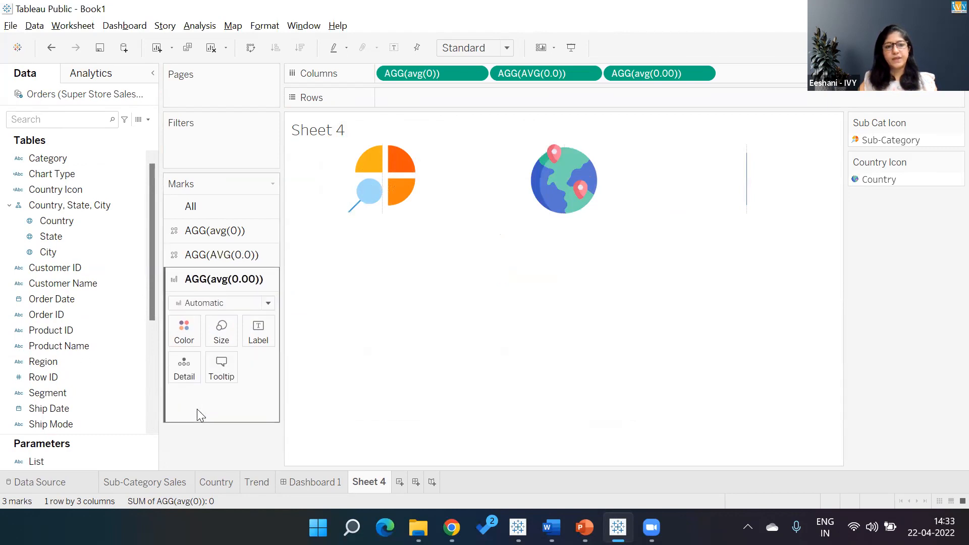
click(224, 303)
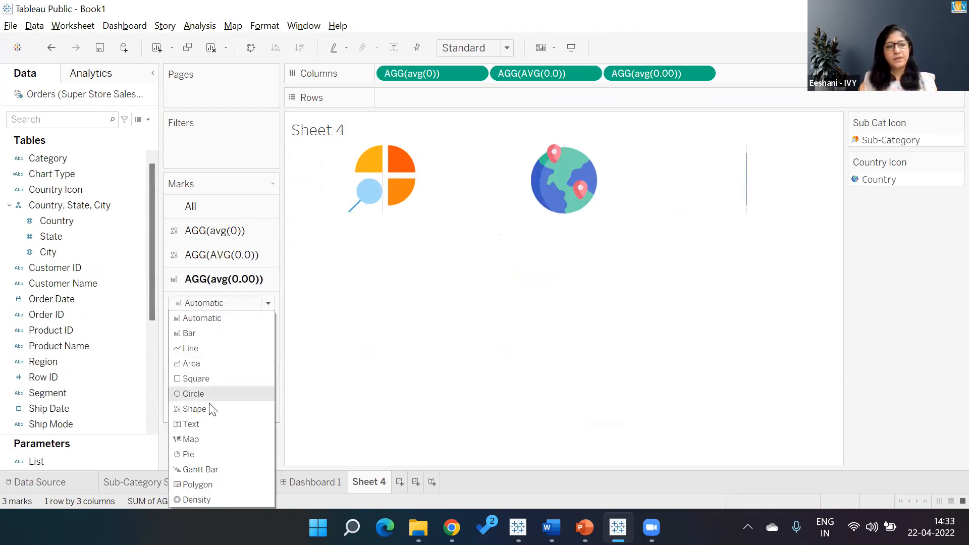
click(195, 408)
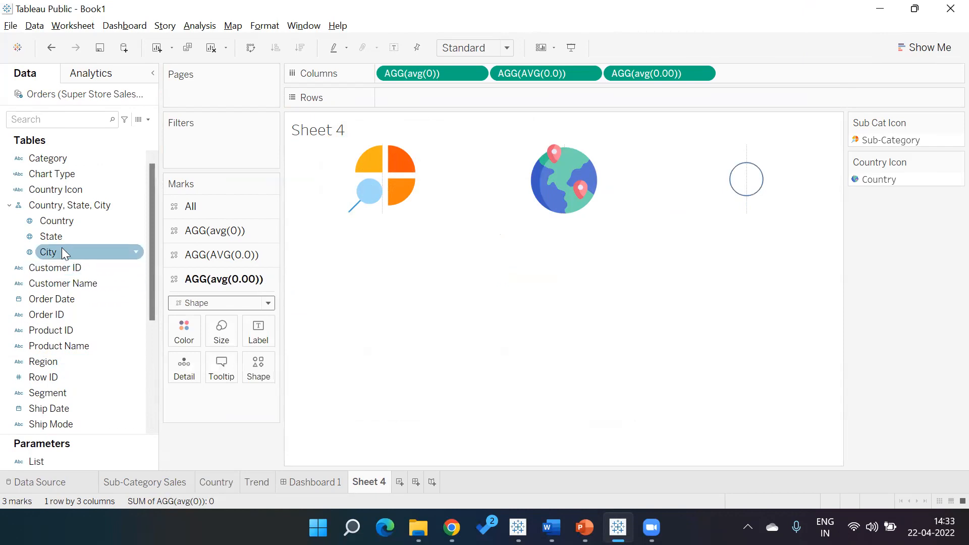
- Put Trend Icon on Shape of the AGG(avg(0.00)) card and assign the custom rising-chart icon to Trend
scroll(152, 270, down, 2)
scroll(156, 319, down, 1)
drag(61, 393, 264, 366)
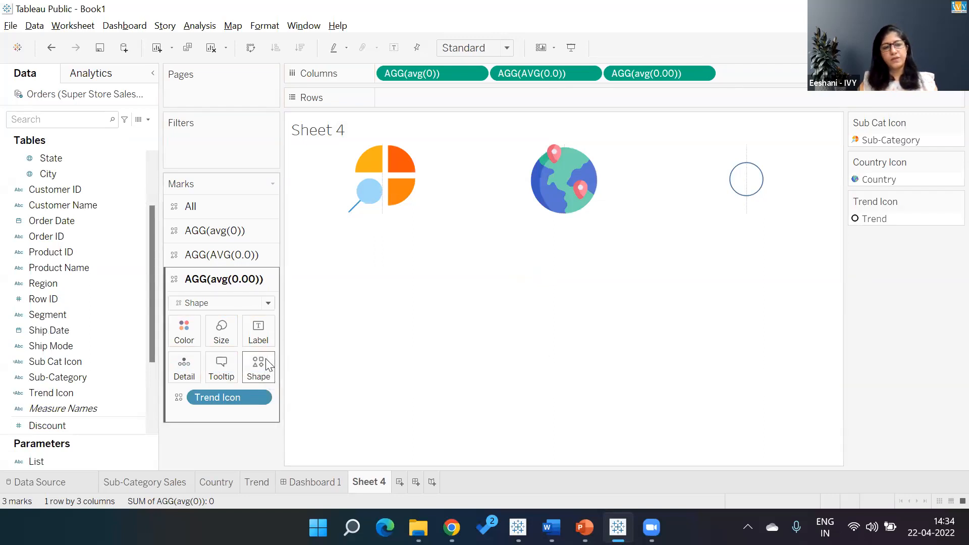
click(268, 364)
click(572, 185)
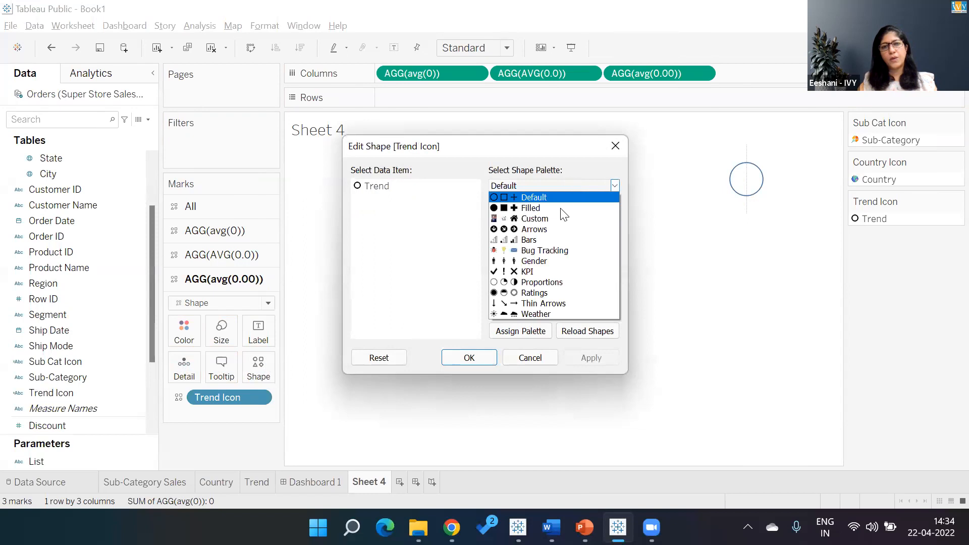
click(552, 218)
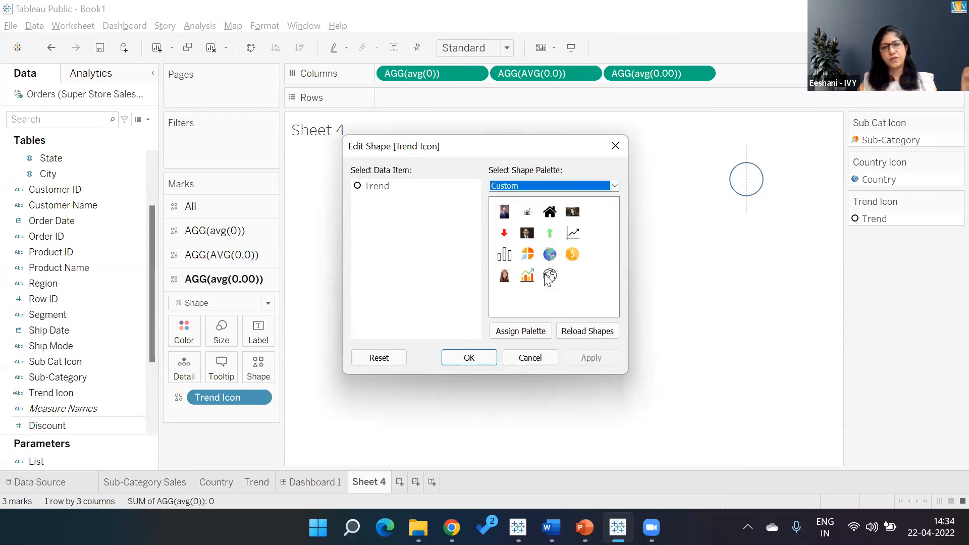
click(525, 280)
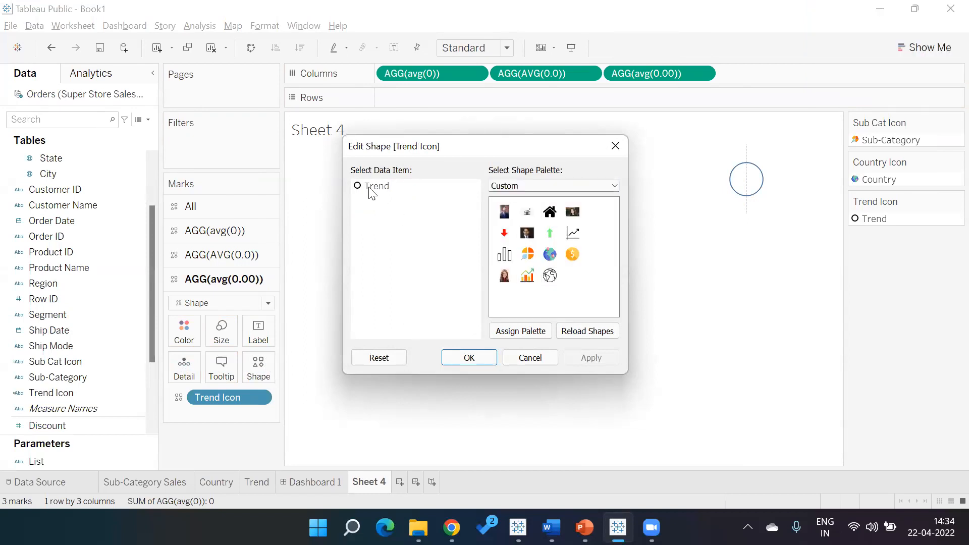
click(527, 276)
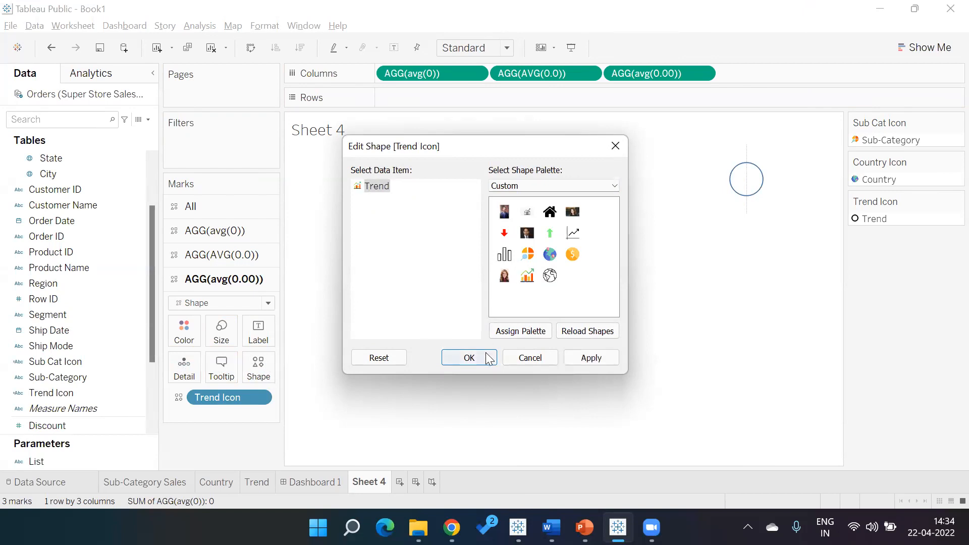
click(579, 356)
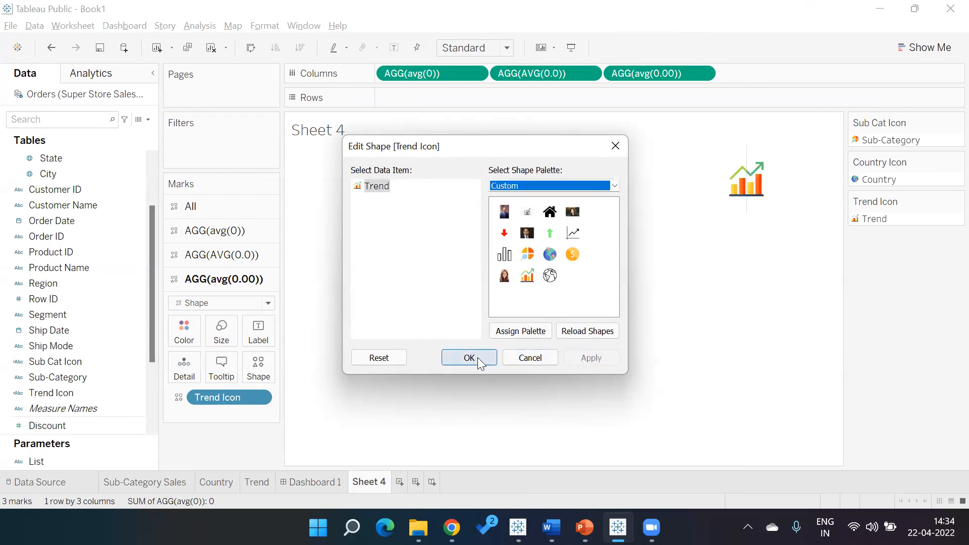
click(469, 358)
- Enlarge the mark size of the trend chart shape on the AGG(avg(0.00)) card
click(237, 332)
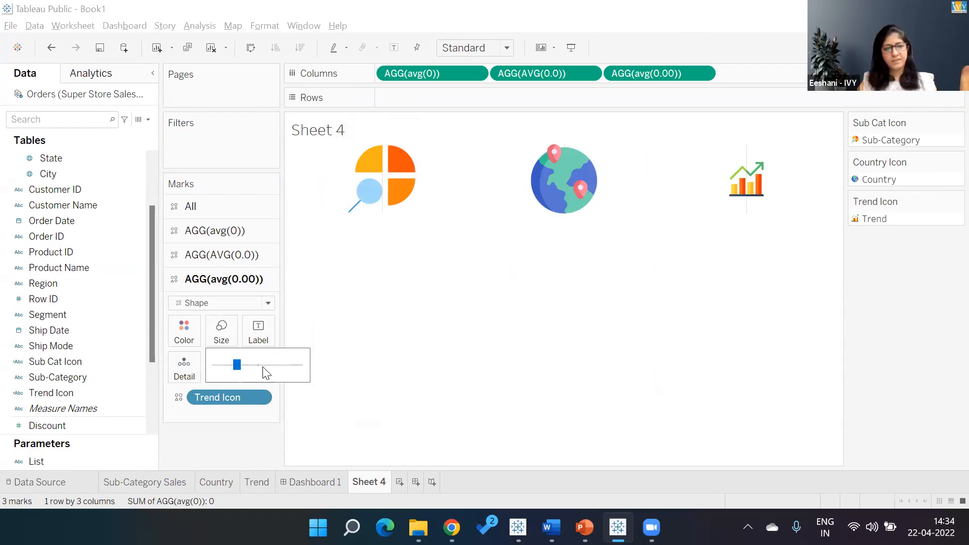
drag(241, 368, 261, 368)
click(265, 439)
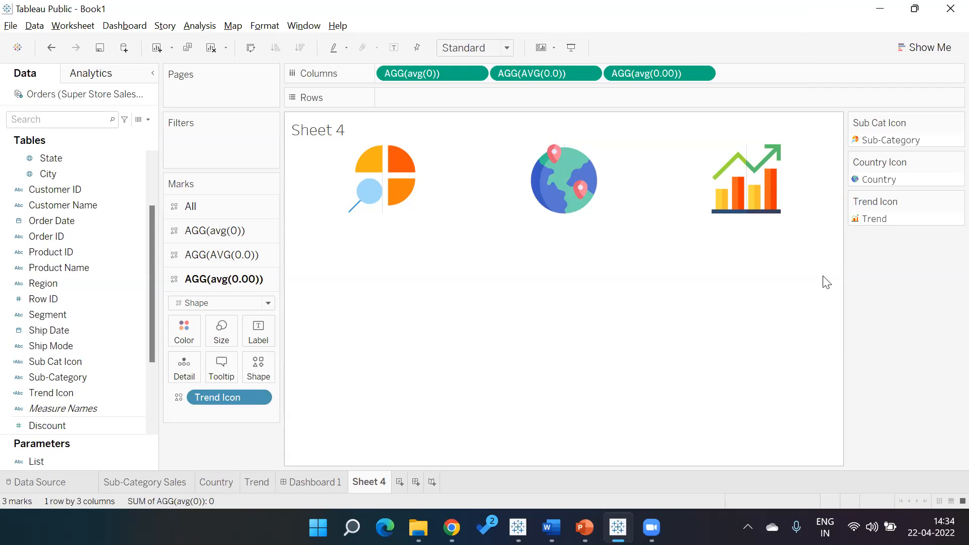
- Switch to the AGG(avg(0)) marks card holding the Sub Cat Icon shape
click(948, 6)
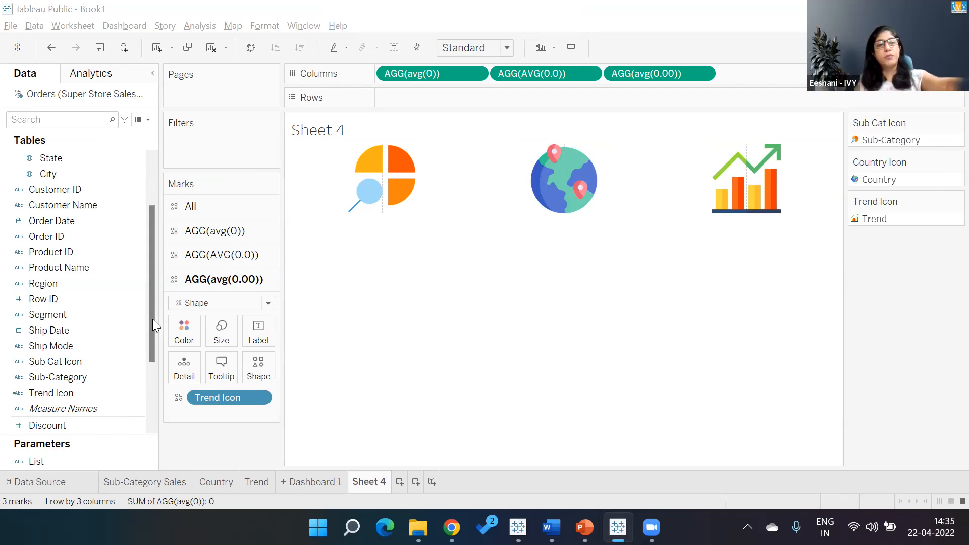
click(214, 231)
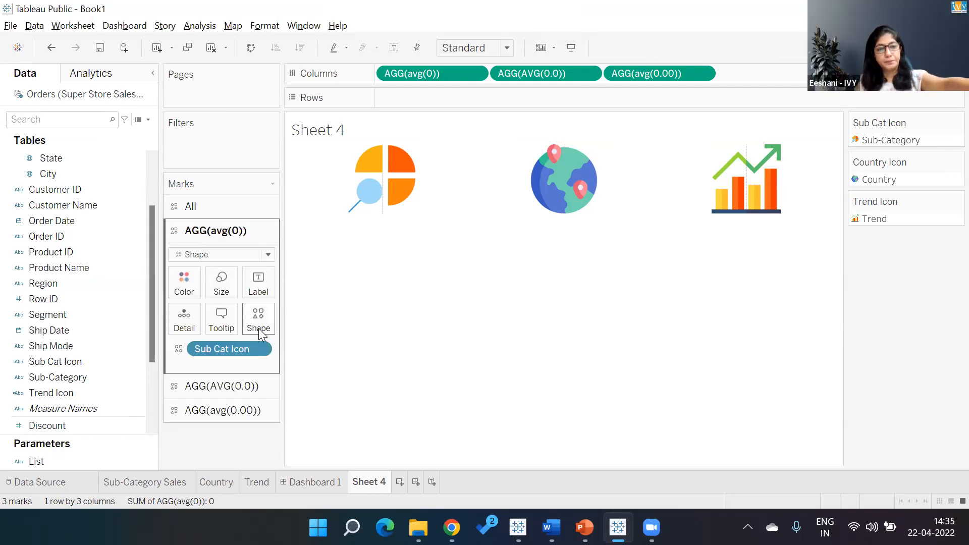
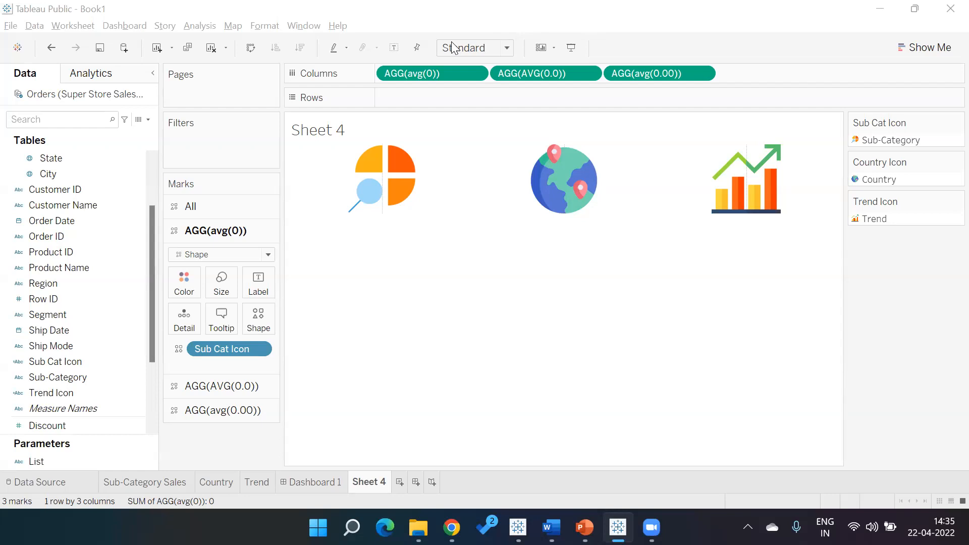
- Open the Trend Icon calculated field to review its formula, then close it
click(140, 220)
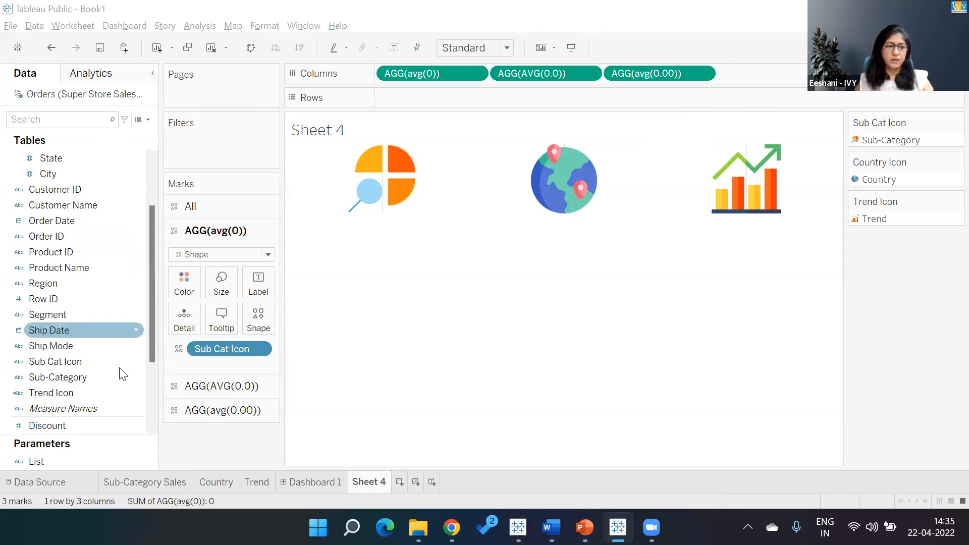
right_click(117, 398)
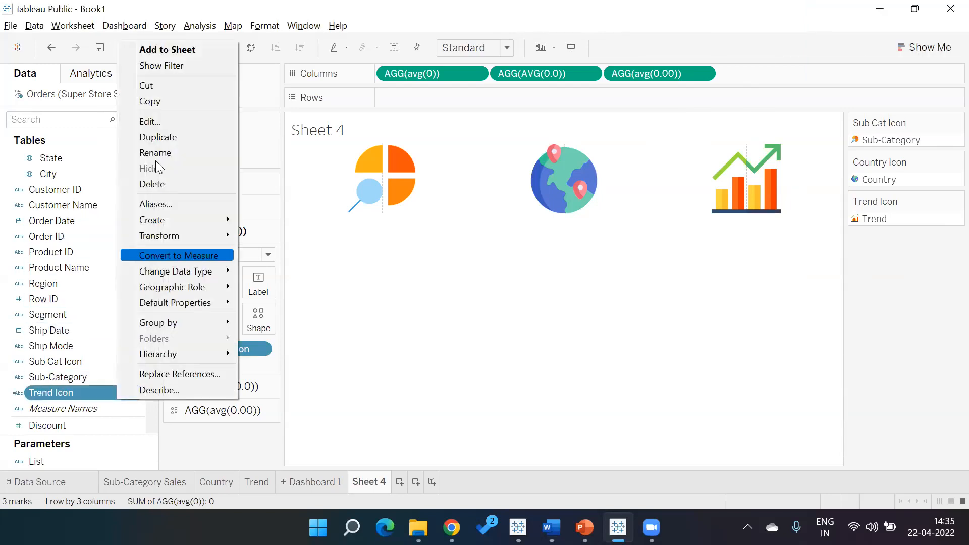
click(153, 121)
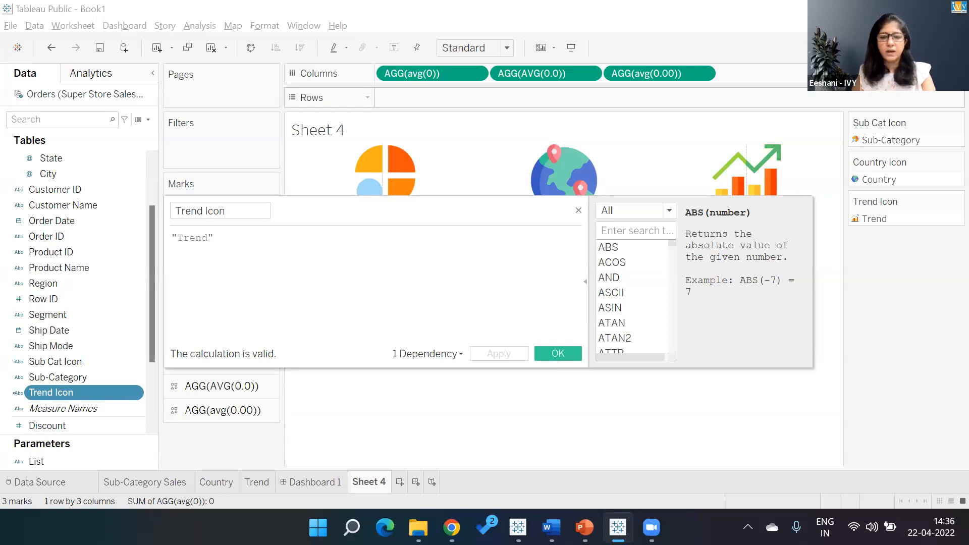
click(558, 353)
- Open the Shapes folder inside My Tableau Repository in File Explorer
click(419, 528)
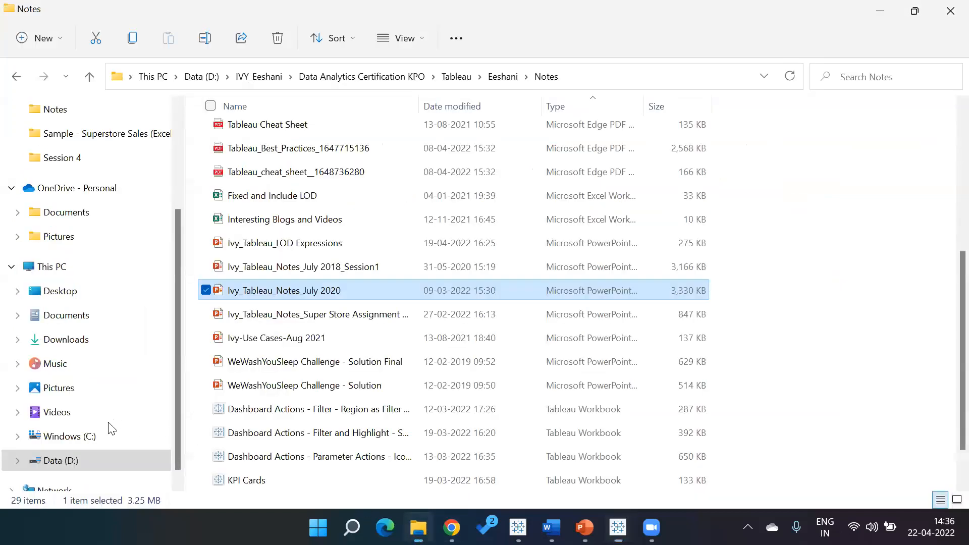
click(90, 268)
click(851, 80)
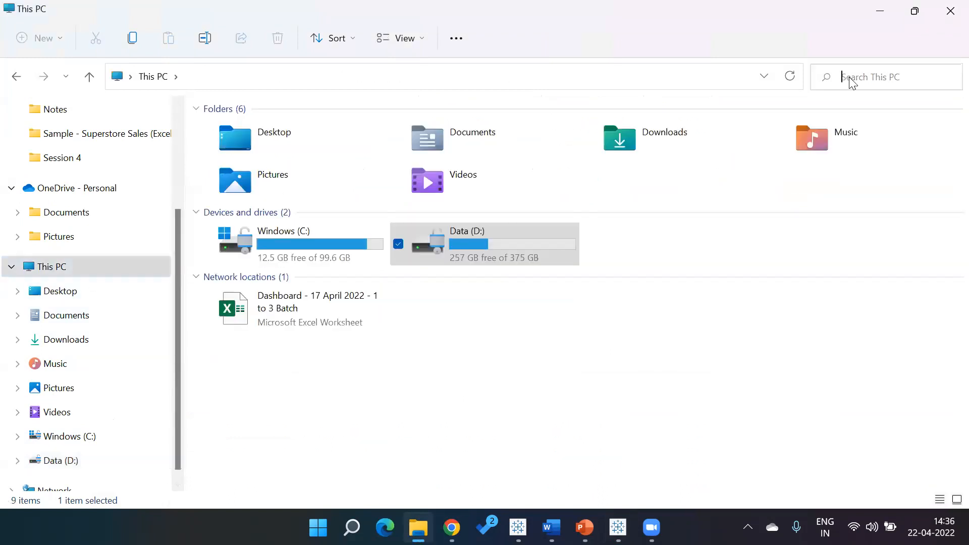
text(my)
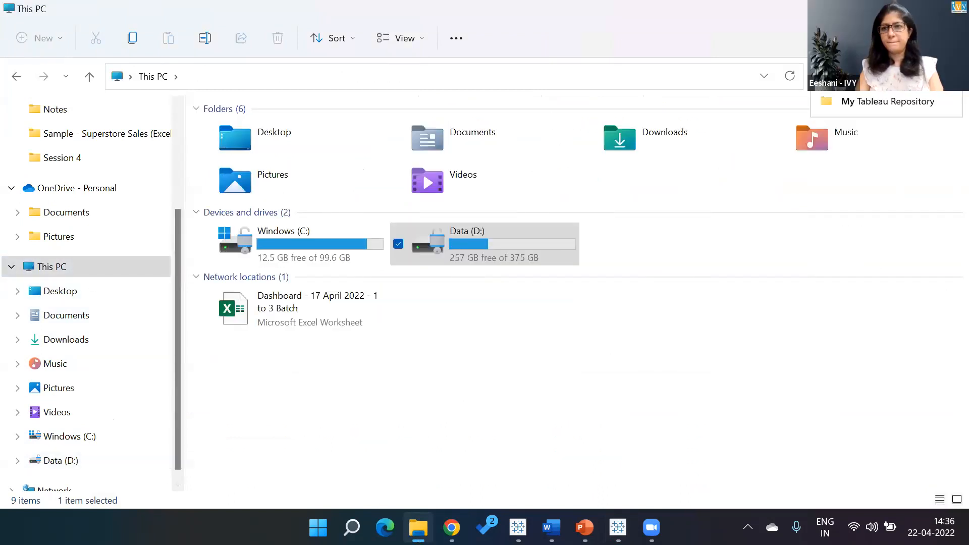
click(862, 100)
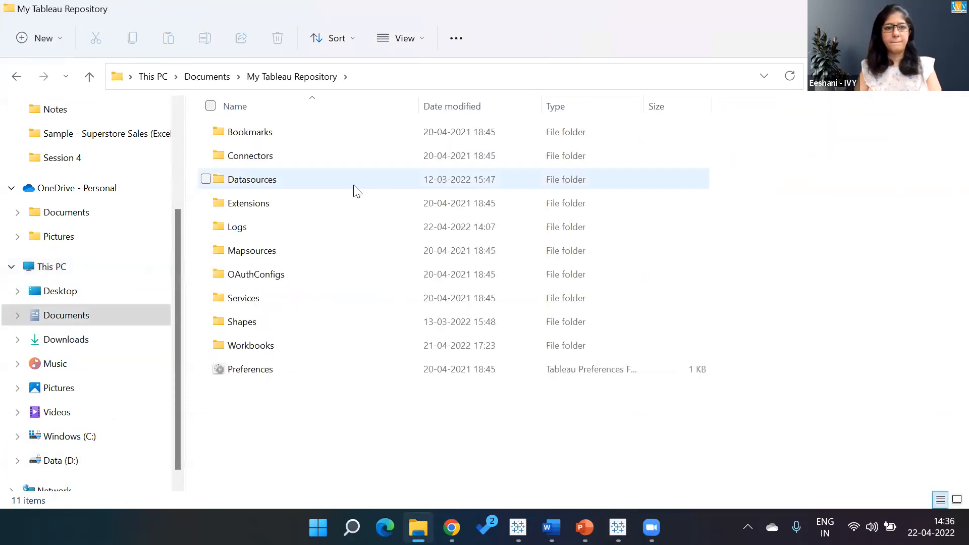
double_click(260, 323)
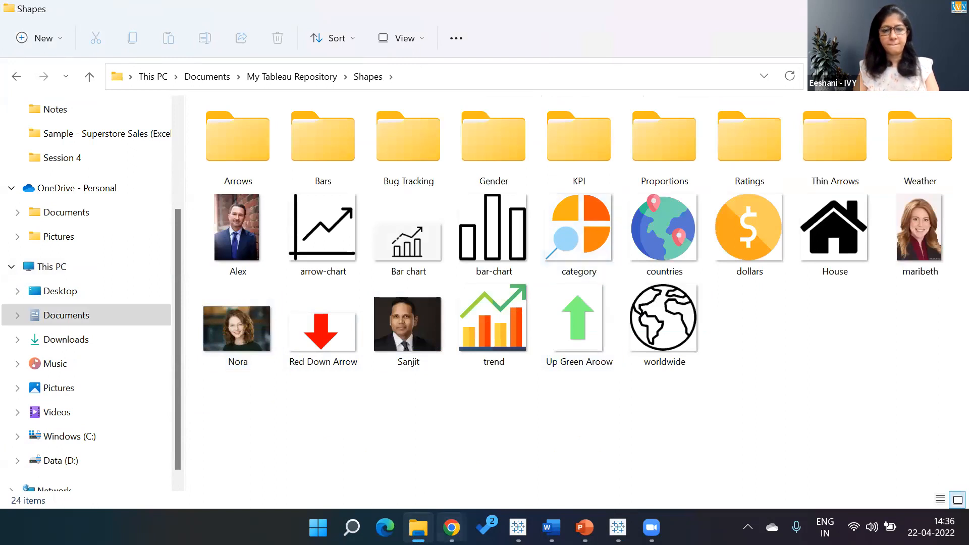
- Switch to the Teachable admin and open the curriculum of the Genpact- Data Visualization with Tableau course
mouse_move(452, 528)
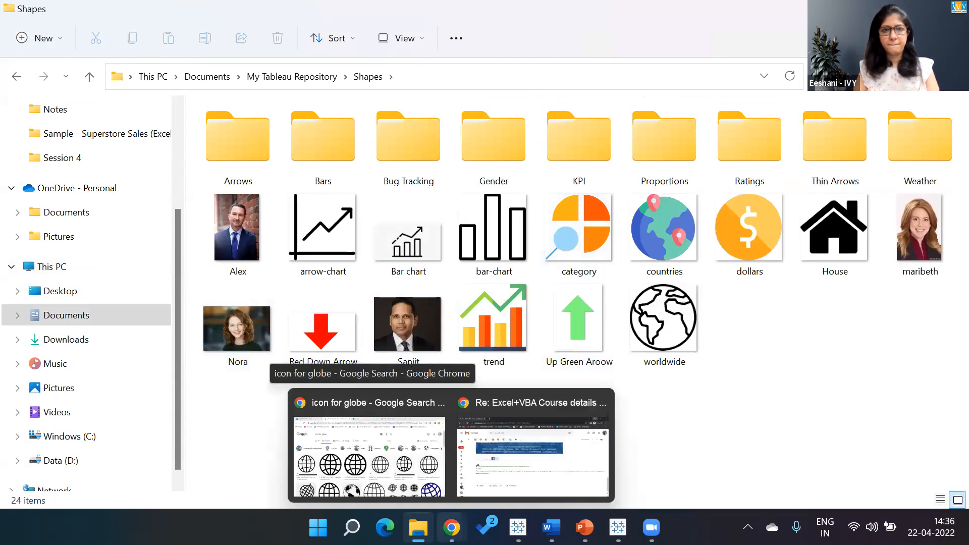
click(417, 434)
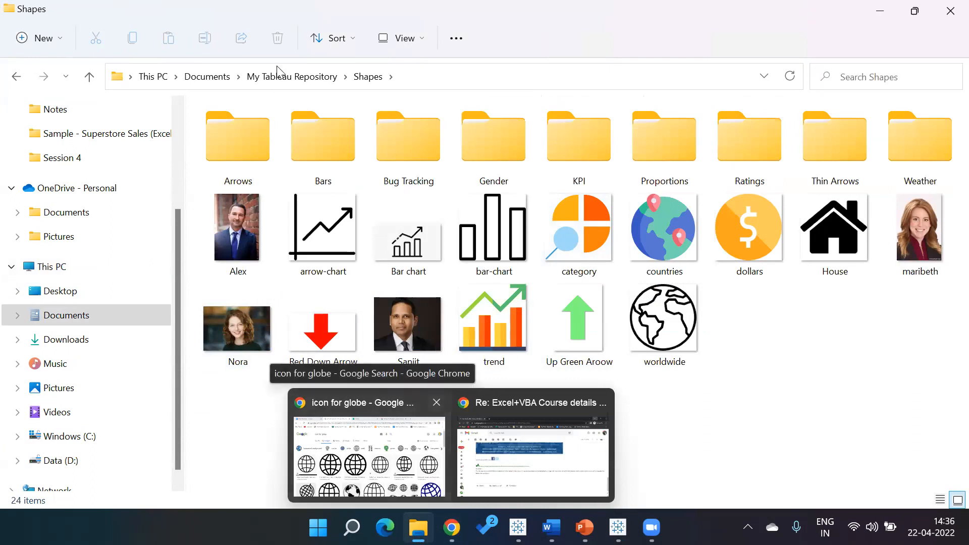
key(ctrl+Tab)
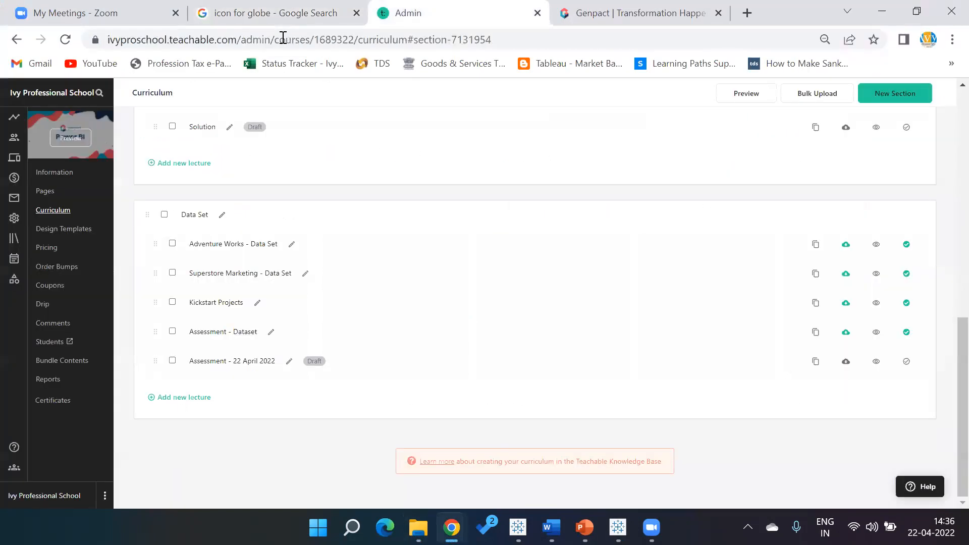
click(15, 238)
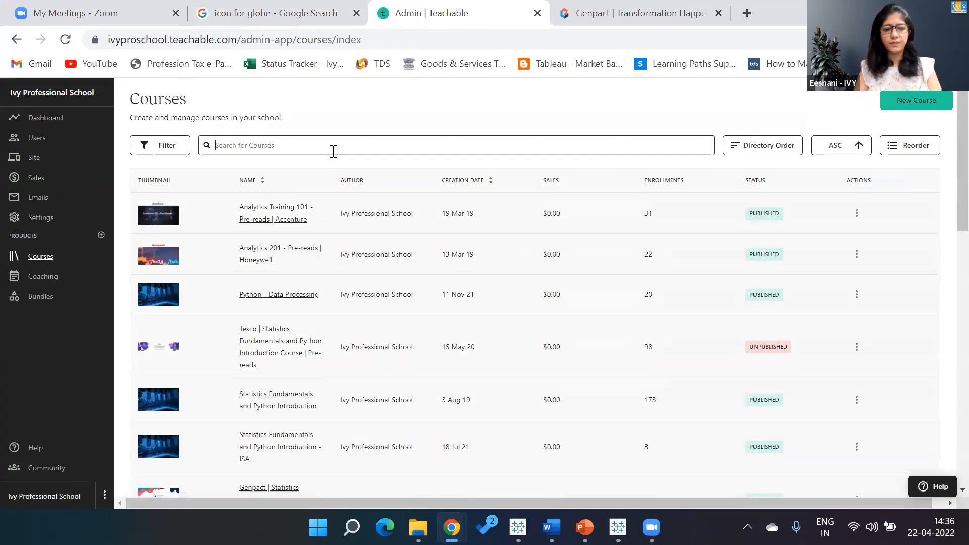
click(334, 145)
text(tableau)
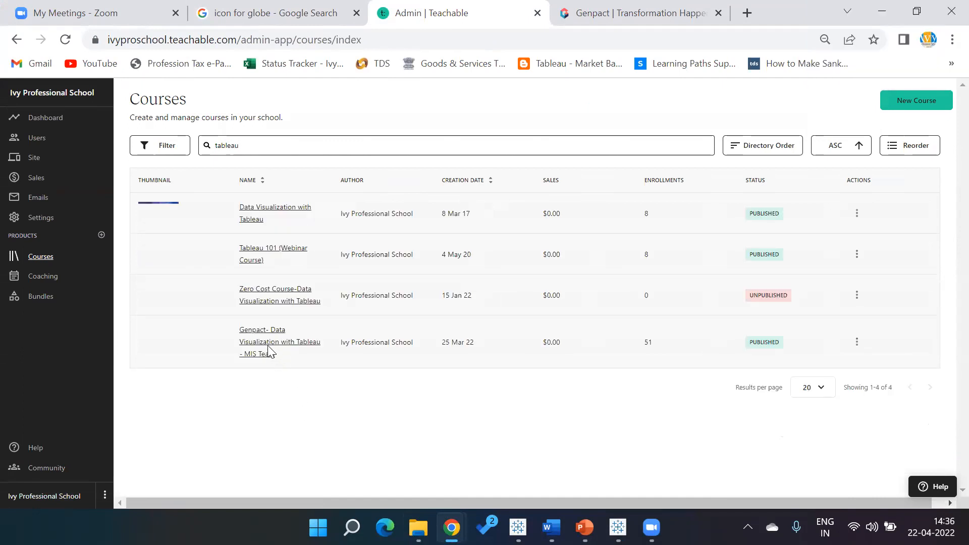
click(265, 348)
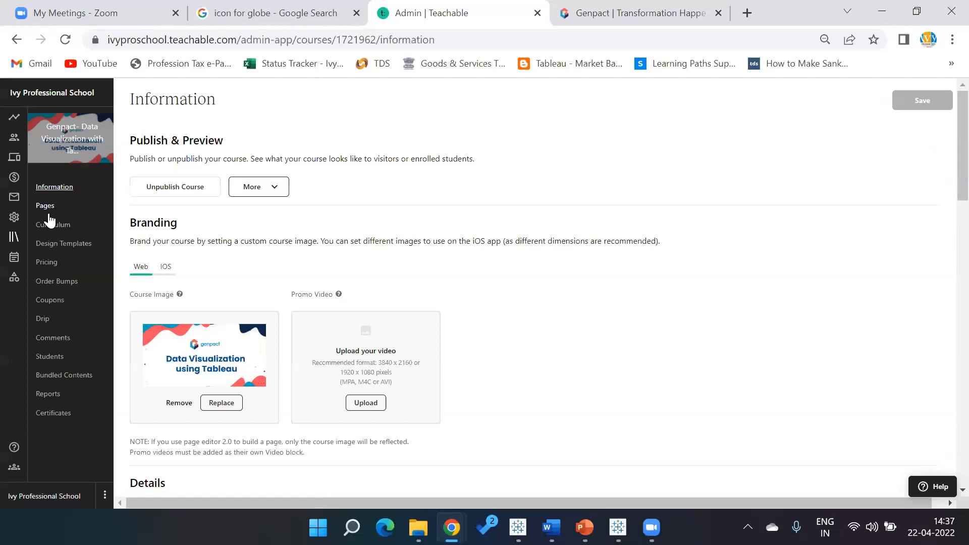
click(49, 225)
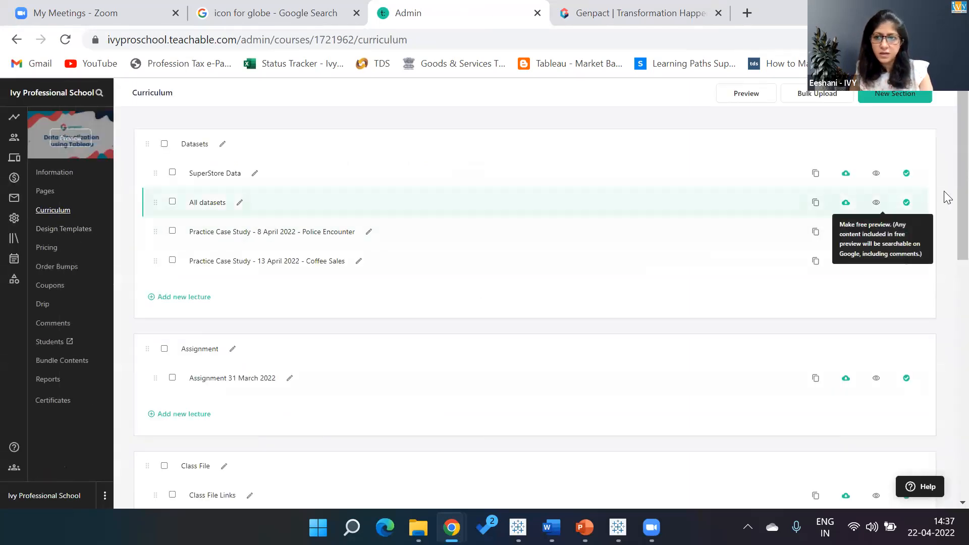
- Add a new lecture named Session 19 - Dashboard Action - Parameter and Set below Session 18
scroll(949, 252, down, 4)
scroll(947, 308, down, 3)
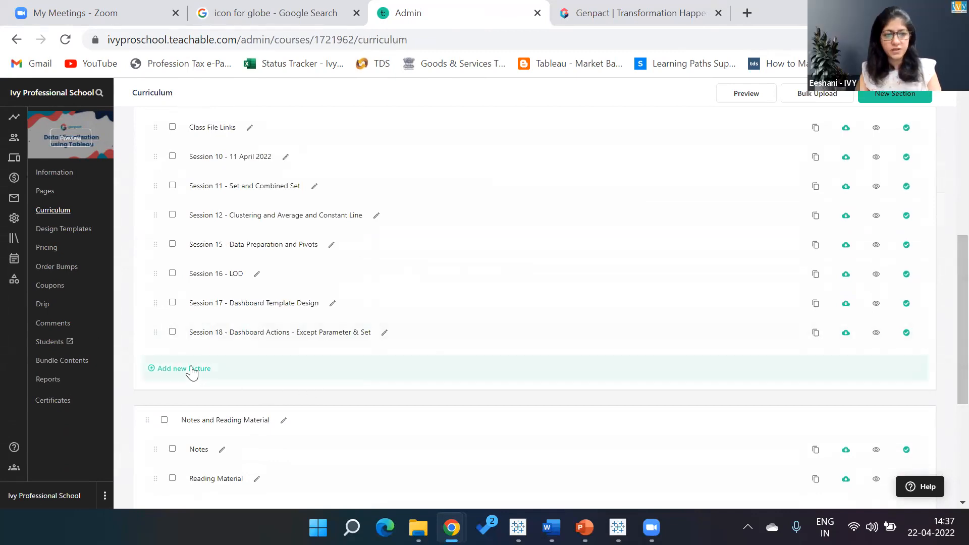
click(191, 369)
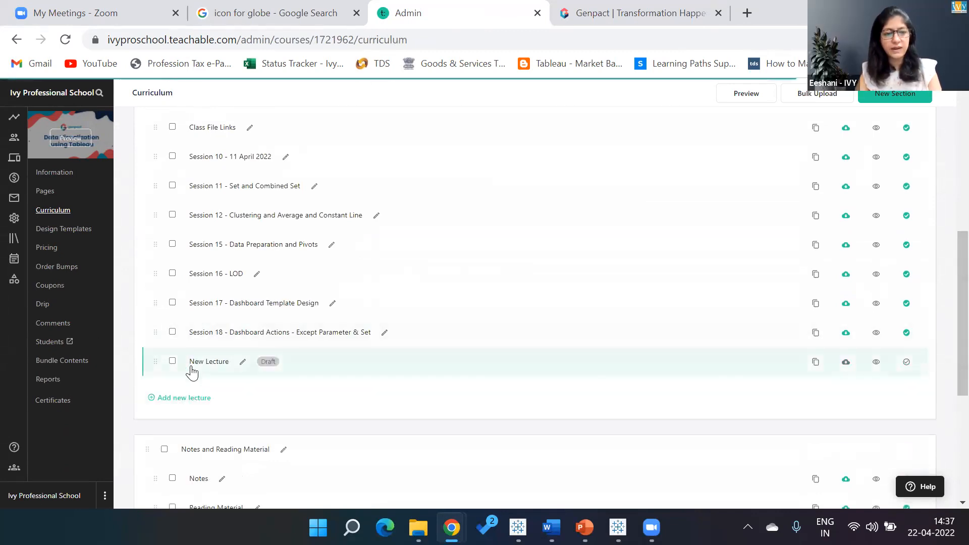
click(242, 364)
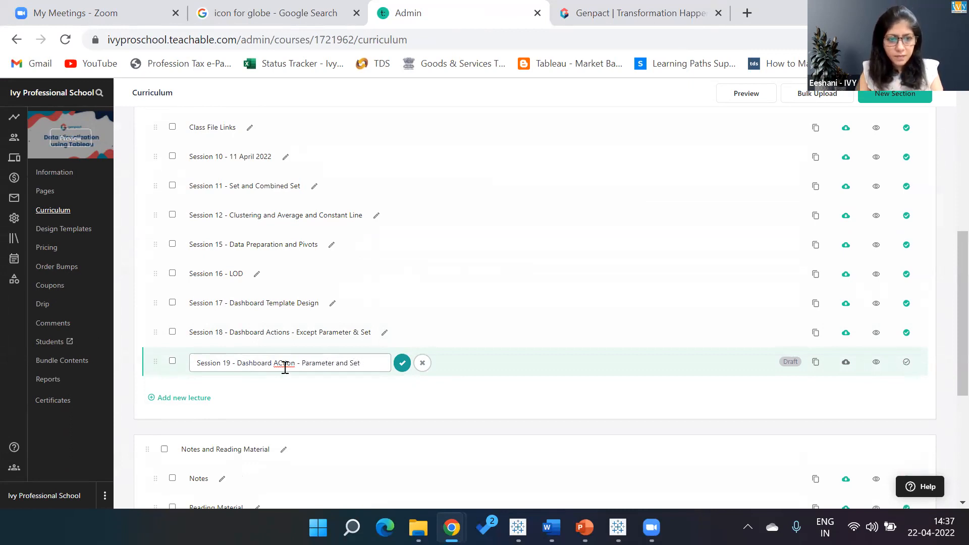
click(402, 363)
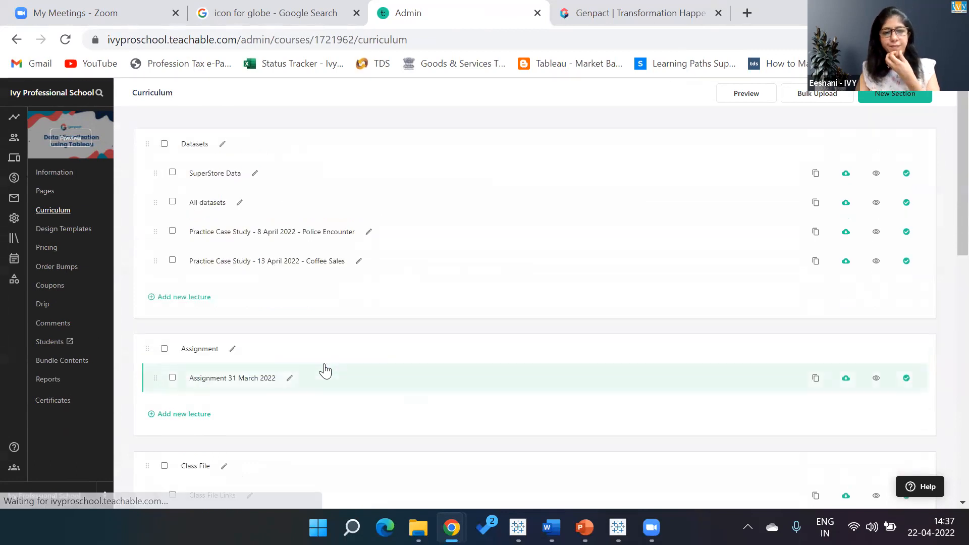
- Open the new lecture and browse the file upload to the Shapes folder in My Tableau Repository
click(324, 364)
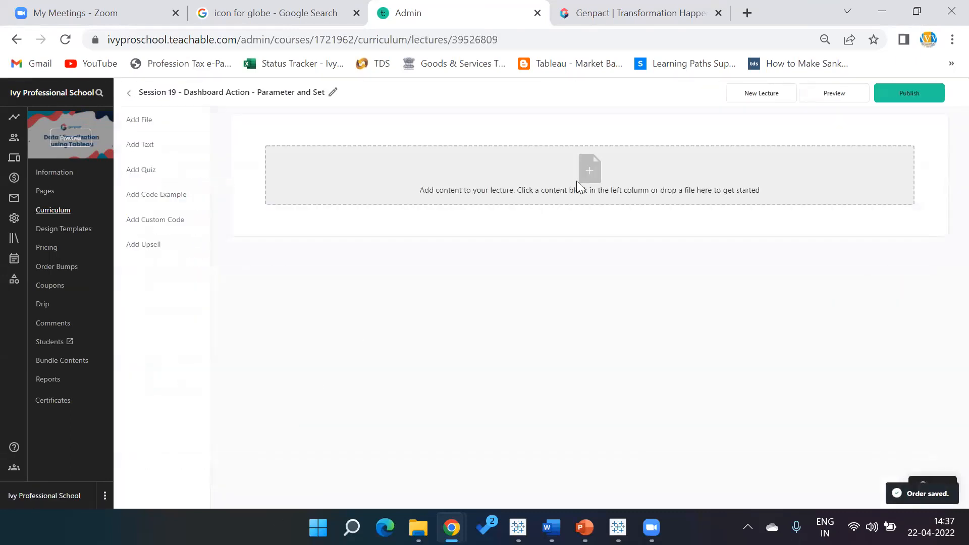
click(577, 180)
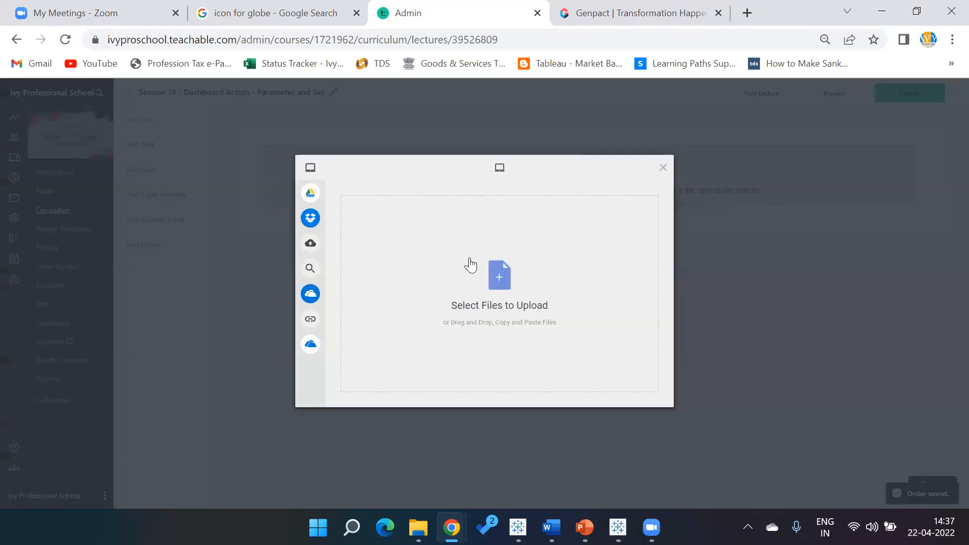
click(516, 279)
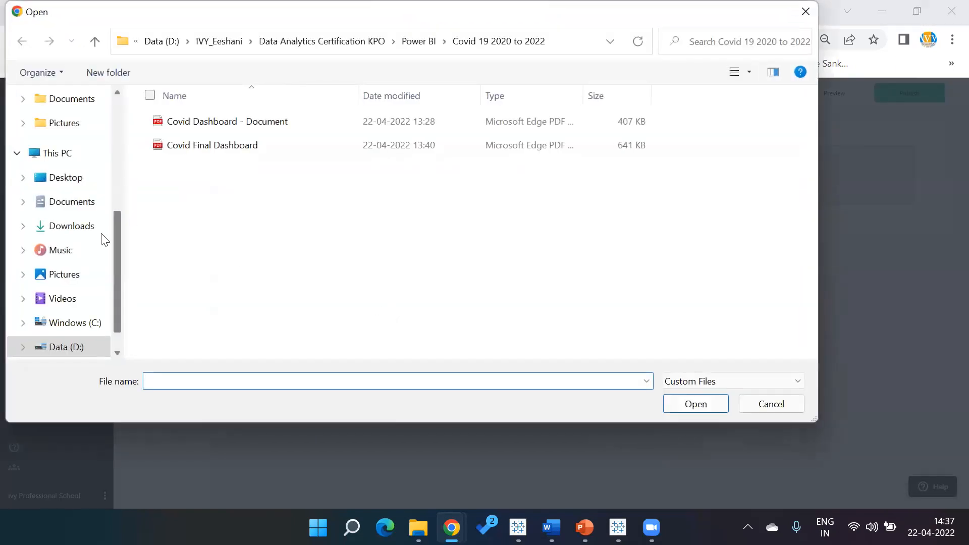
click(71, 158)
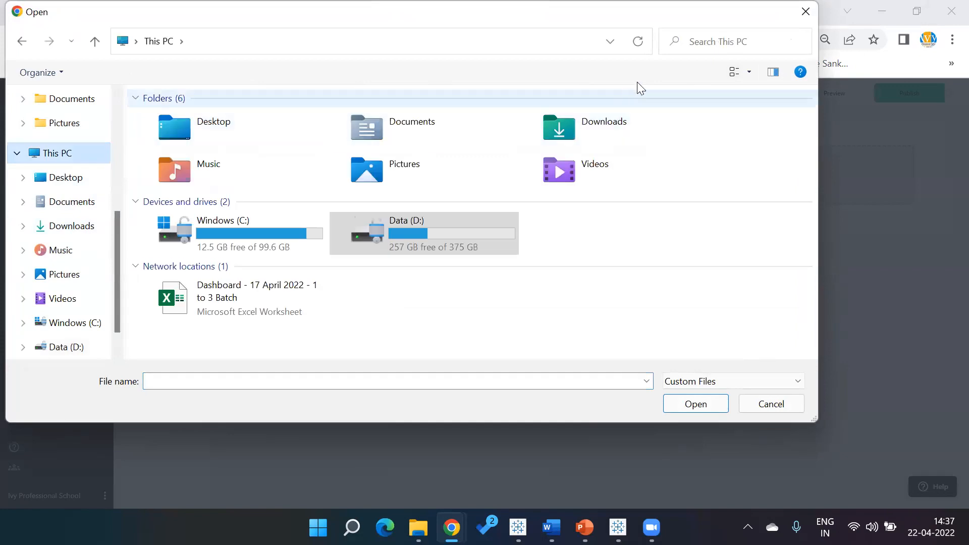
click(724, 44)
text(my)
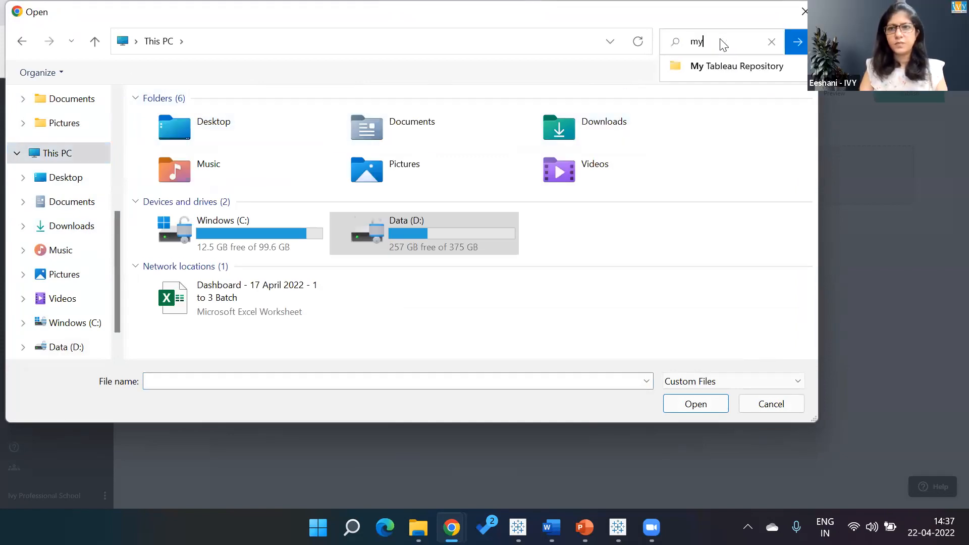
click(725, 66)
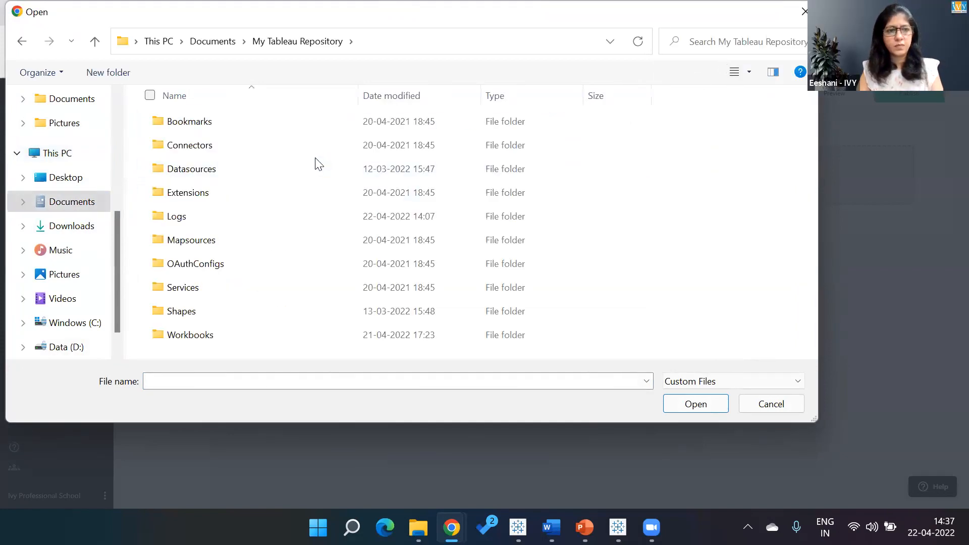
double_click(194, 302)
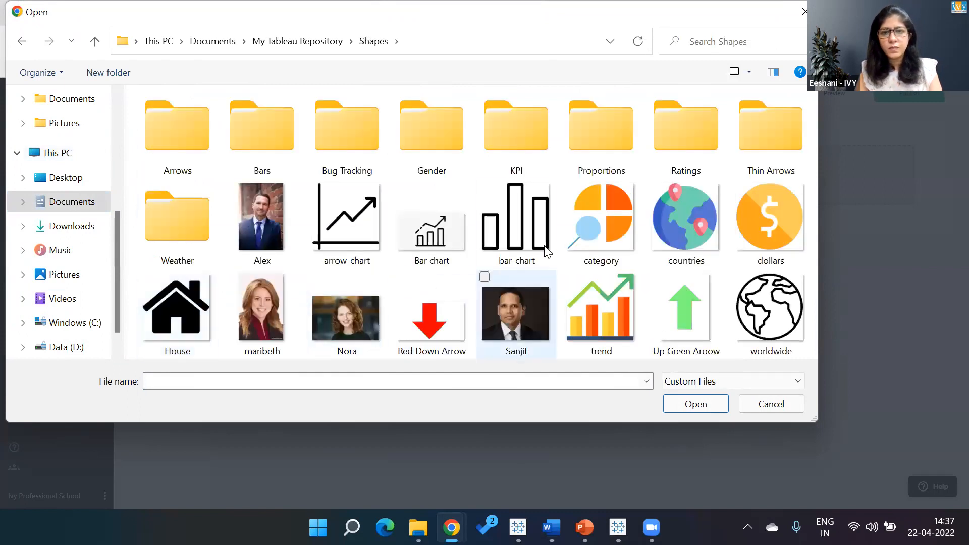
- Upload the category, countries and trend icon images to the lecture
click(587, 247)
ctrl+click(656, 234)
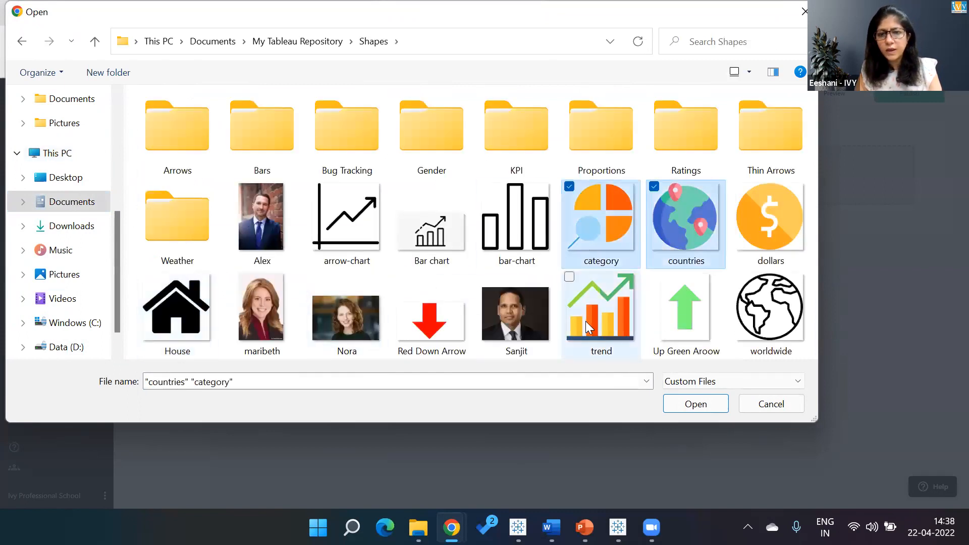
ctrl+click(586, 321)
click(698, 404)
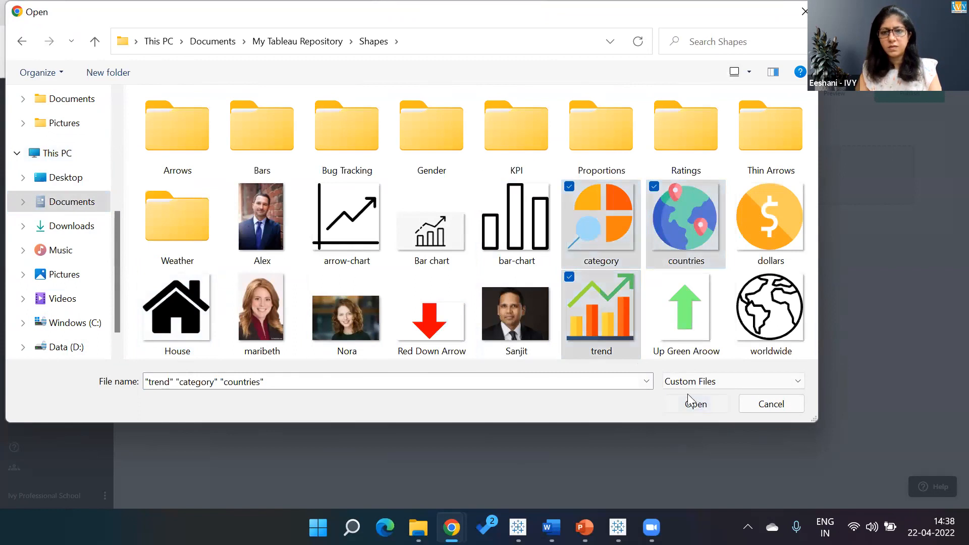
click(632, 395)
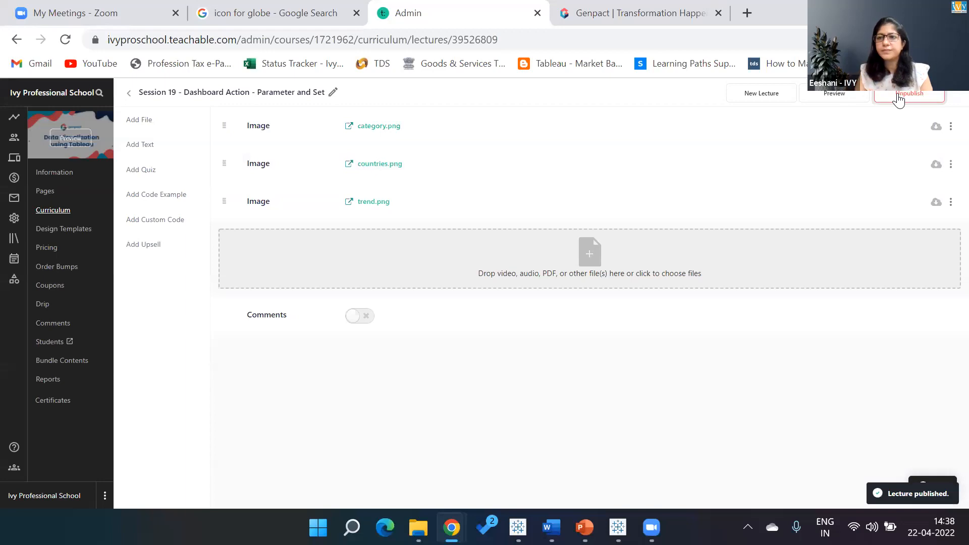
- Make the category.png, countries.png and trend.png attachments downloadable
click(936, 126)
click(936, 165)
click(936, 203)
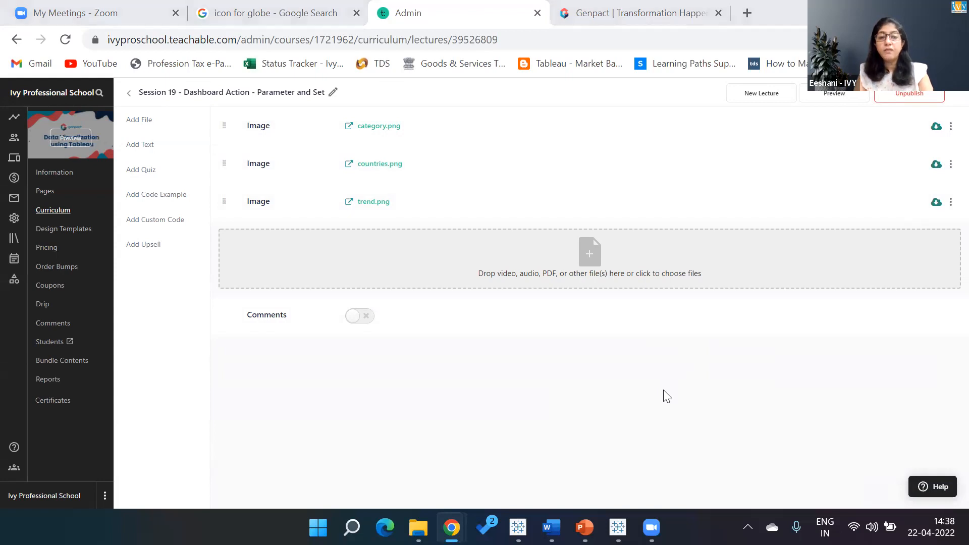
- Go back to File Explorer and reopen the My Tableau Repository Shapes folder
key(alt+Tab)
key(alt+Tab)
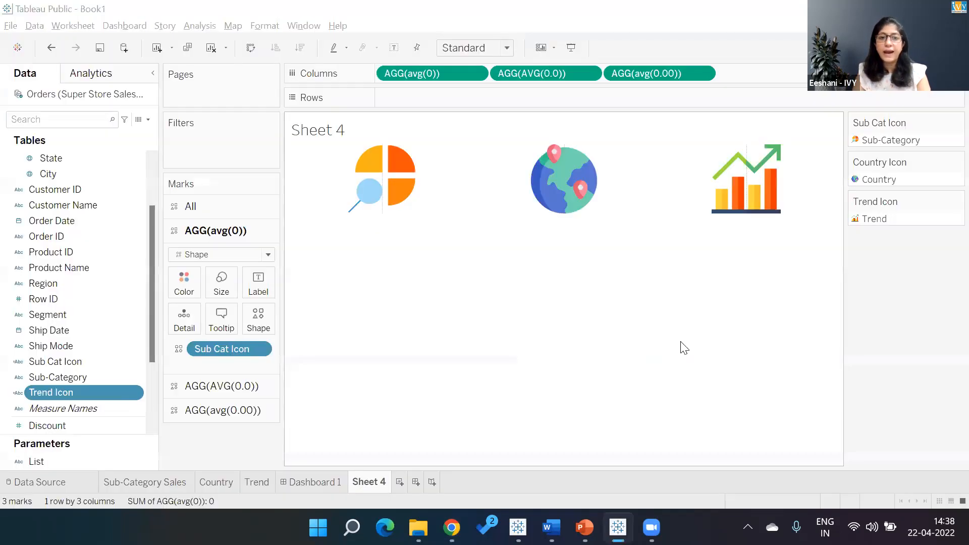
key(alt+Tab)
key(alt+Tab)
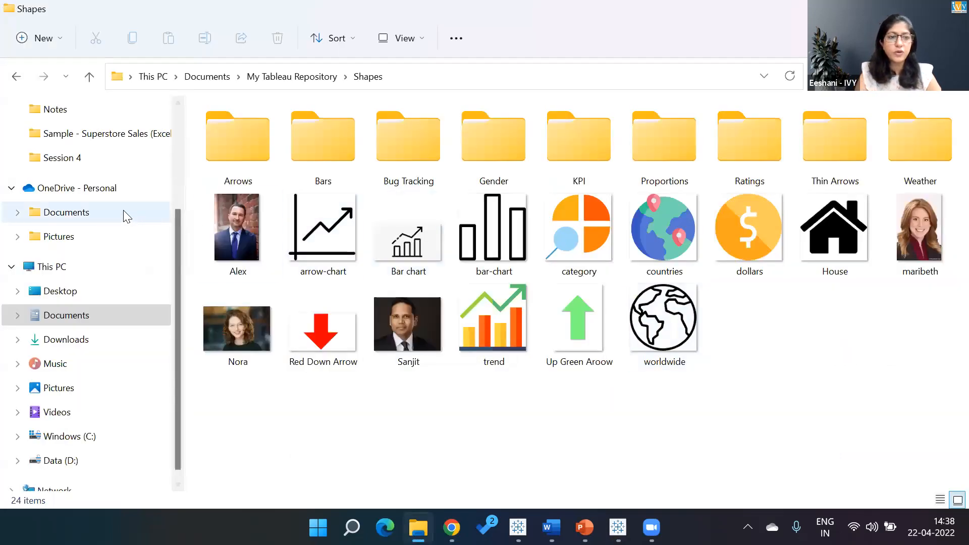
click(77, 270)
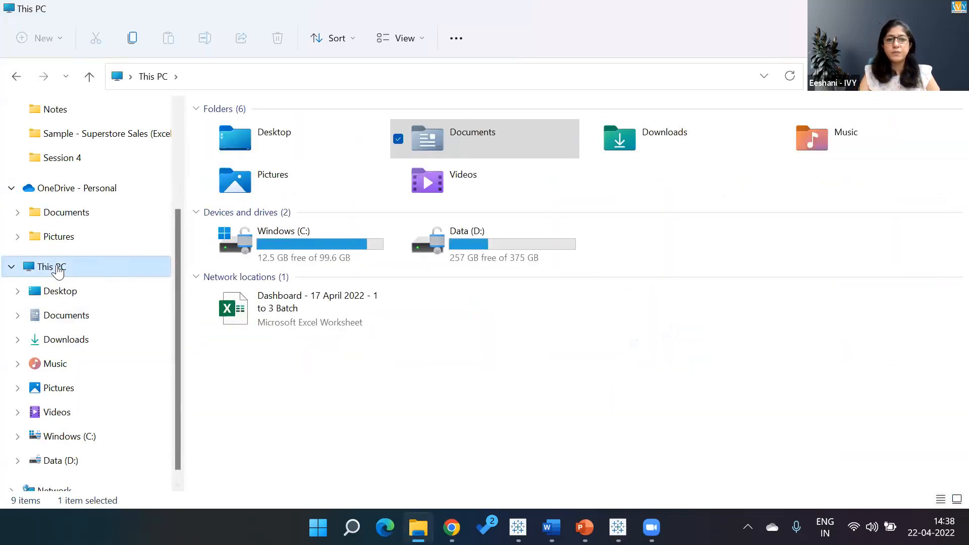
click(875, 83)
text(my)
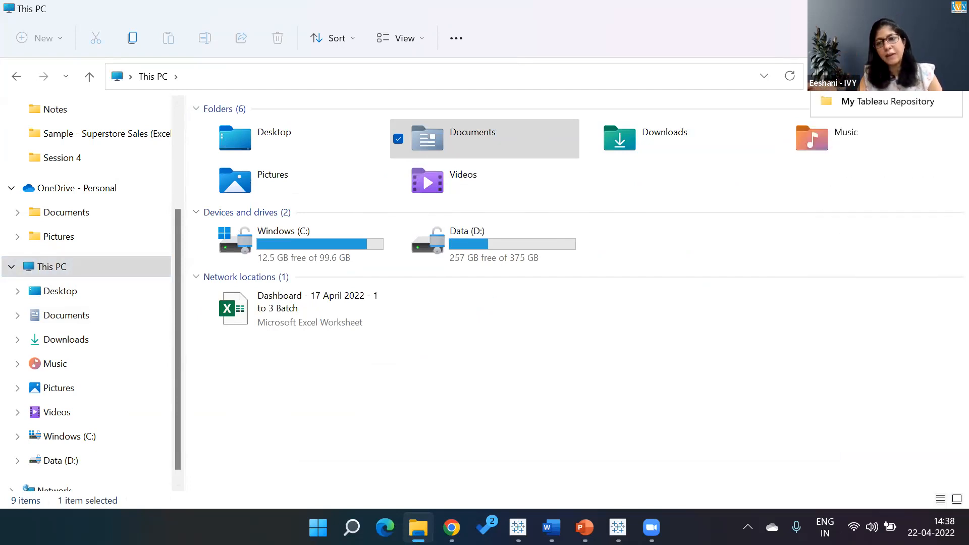
click(871, 106)
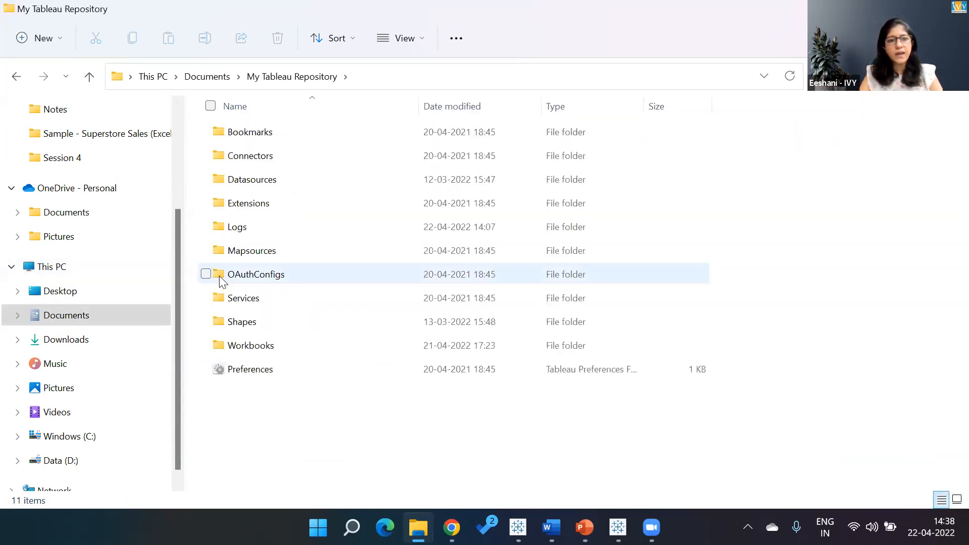
double_click(242, 323)
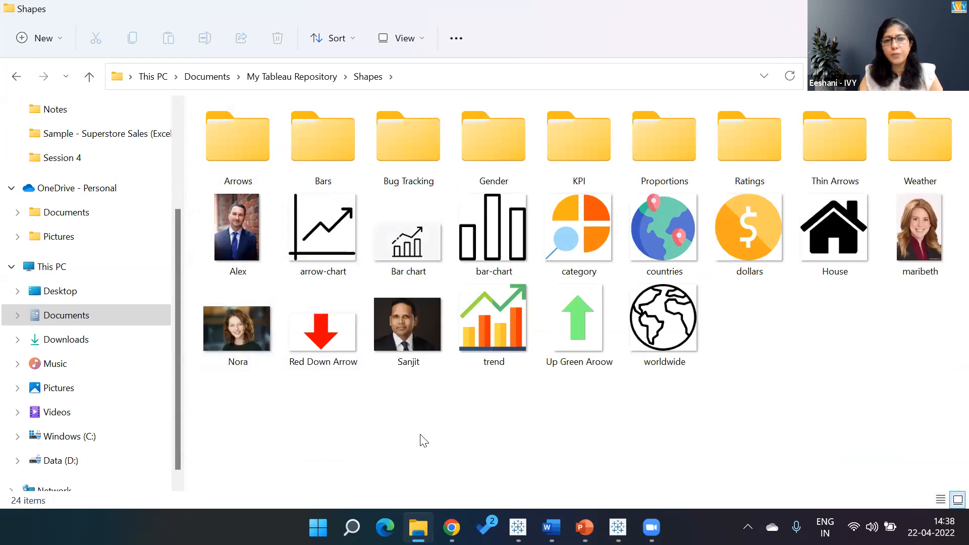
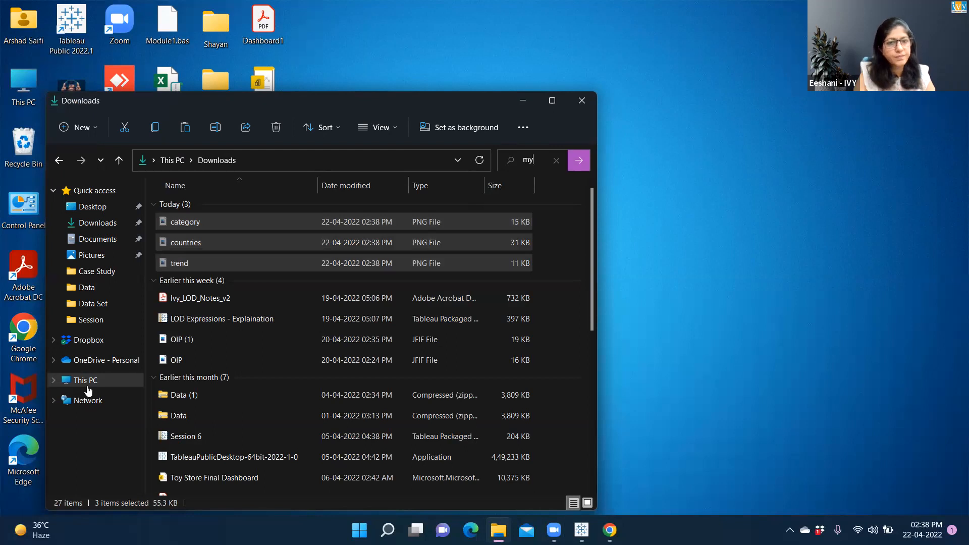
- Paste the copied category, countries and trend images into the Shapes folder of My Tableau Repository
click(88, 388)
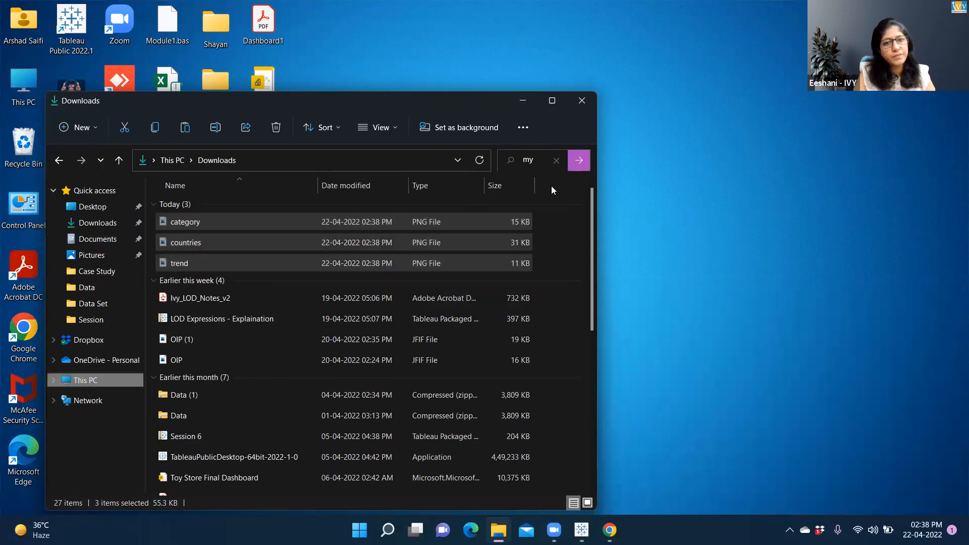
click(538, 161)
text(my)
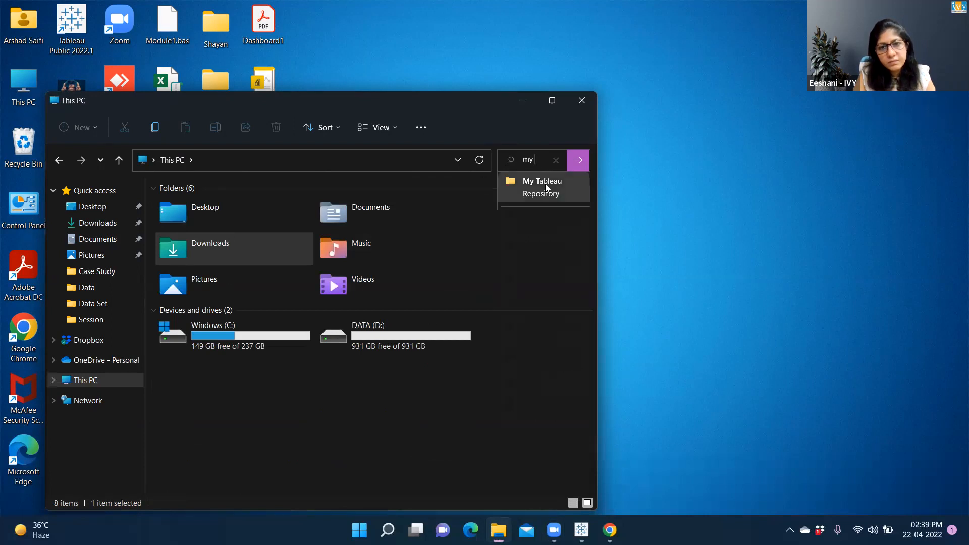
click(547, 187)
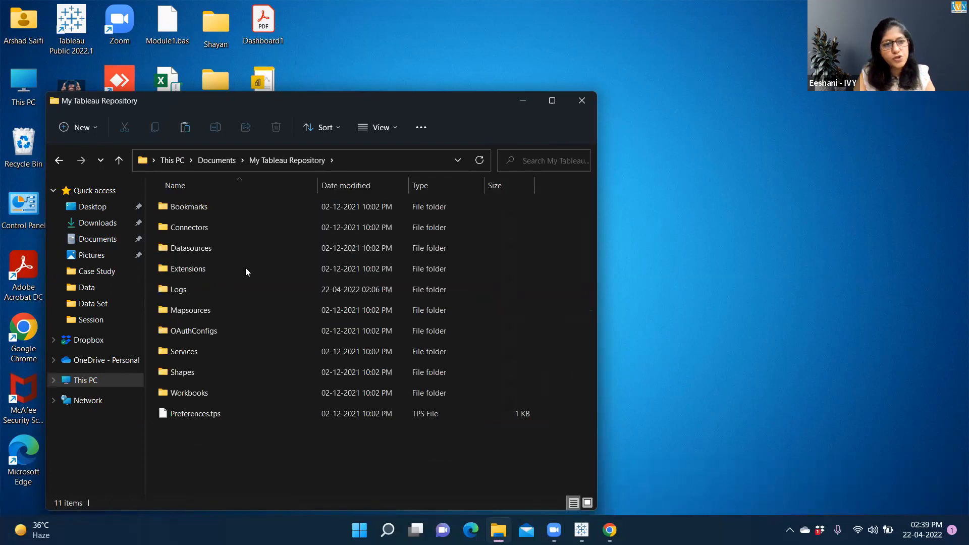
double_click(188, 372)
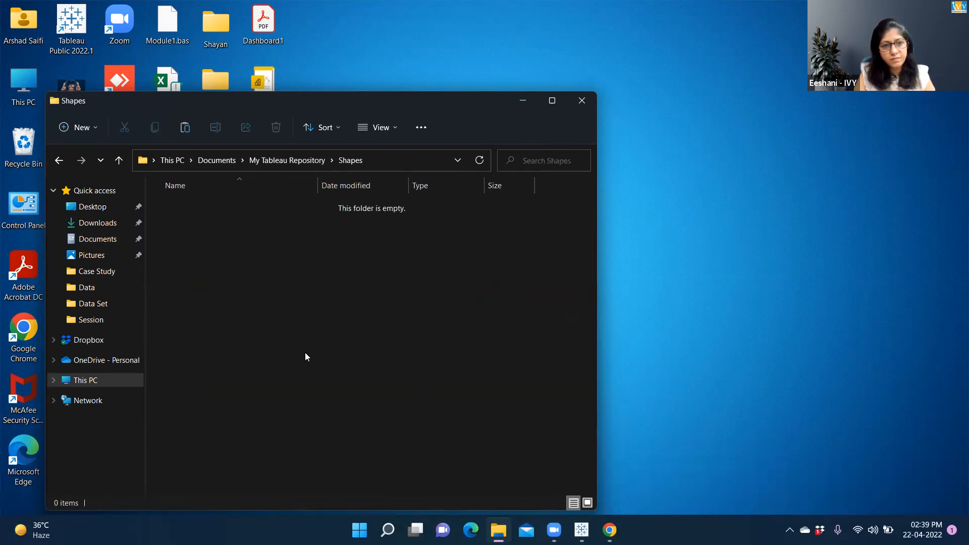
key(ctrl+v)
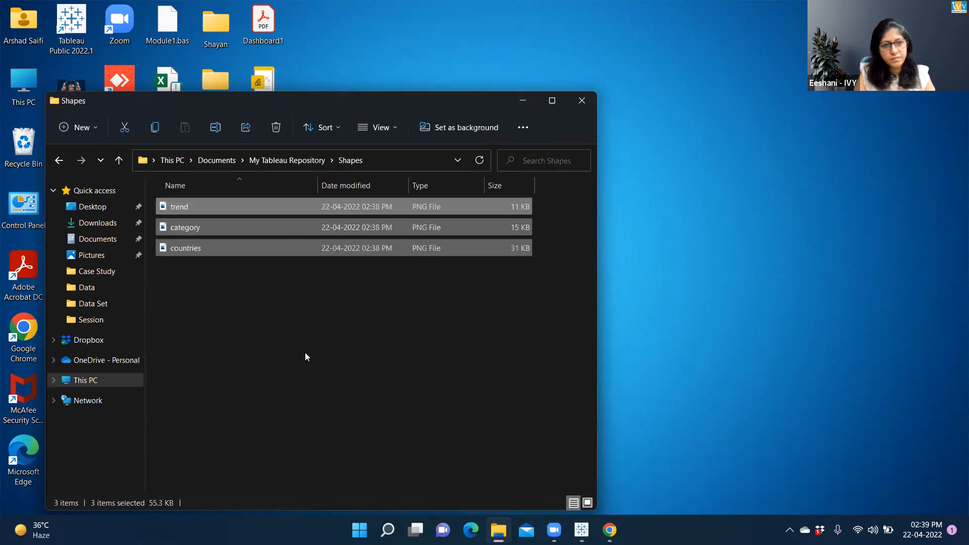
click(305, 352)
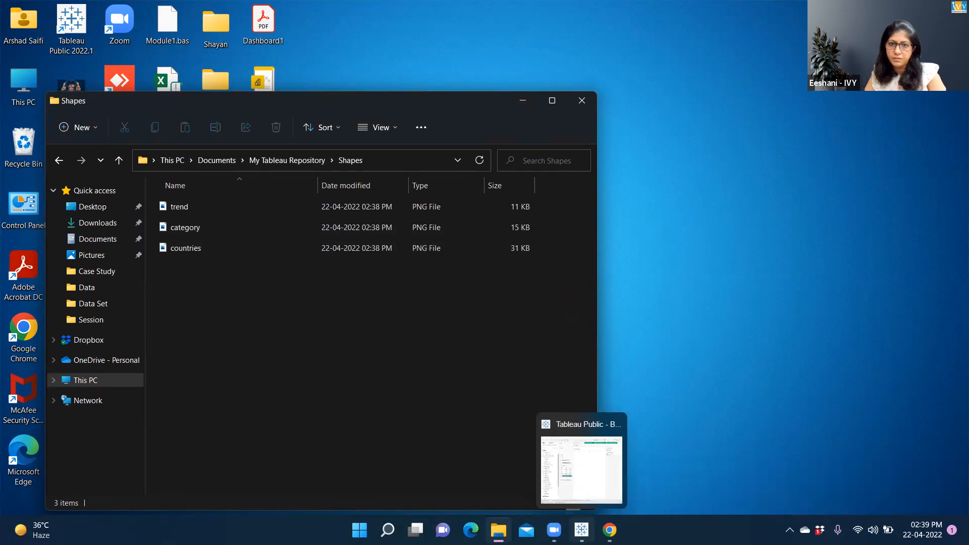
- Switch to Tableau, open the shape editor for the Country Icon marks and reload the shapes
click(581, 528)
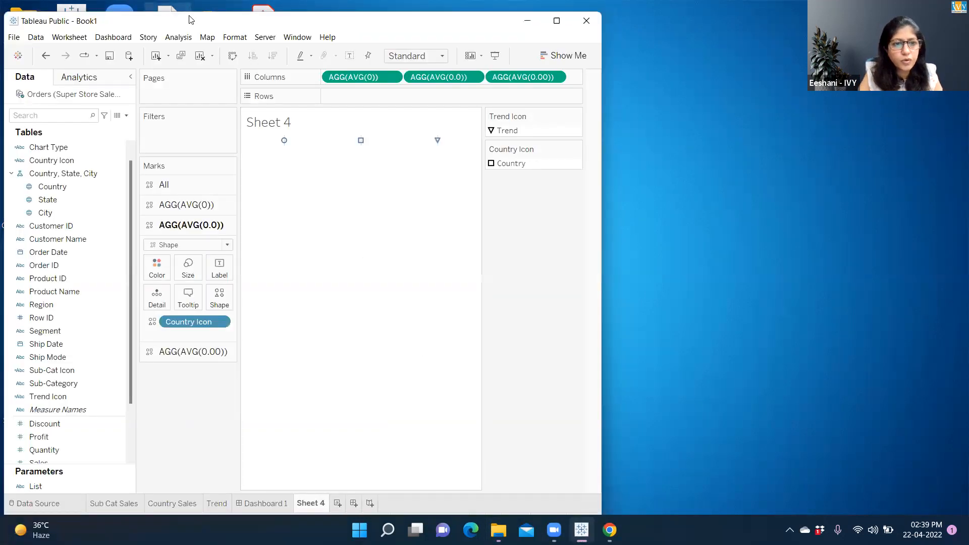
double_click(191, 24)
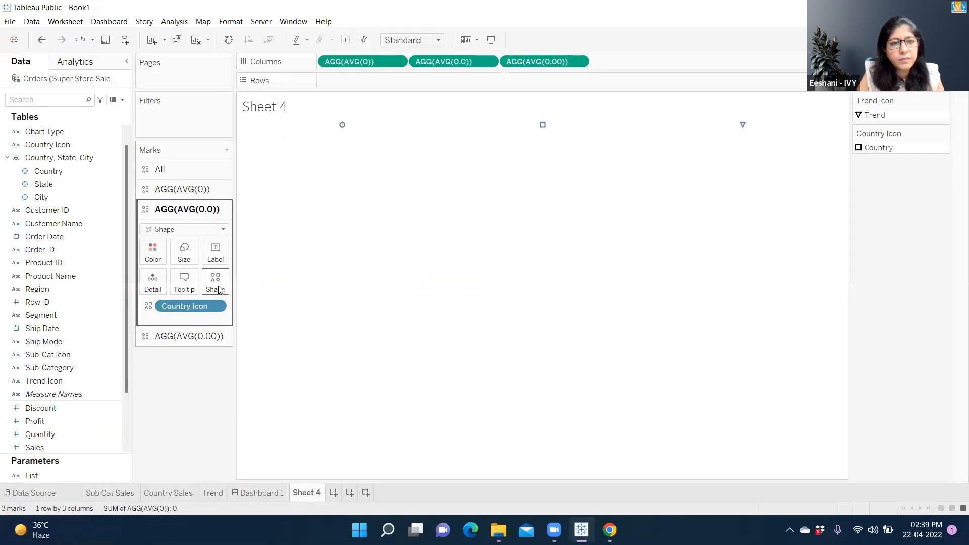
click(217, 285)
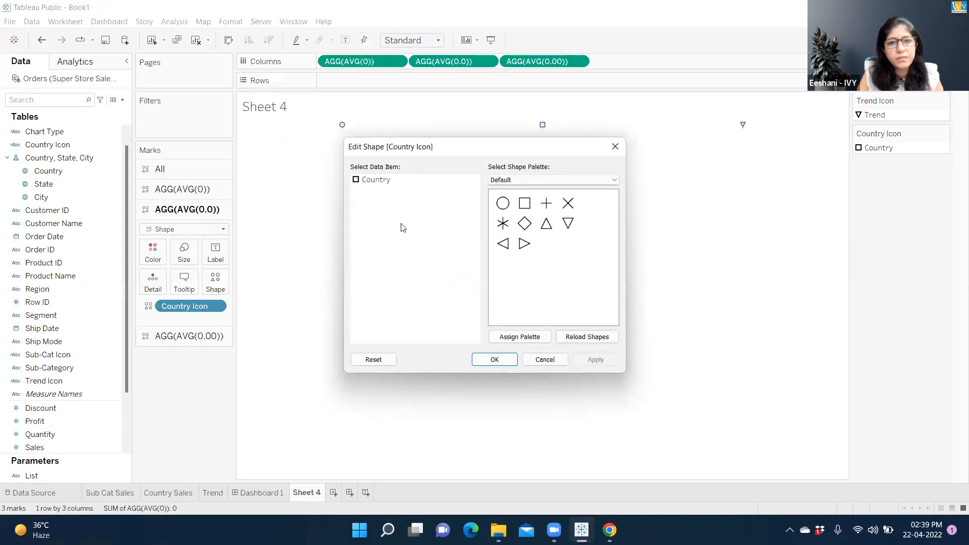
click(378, 181)
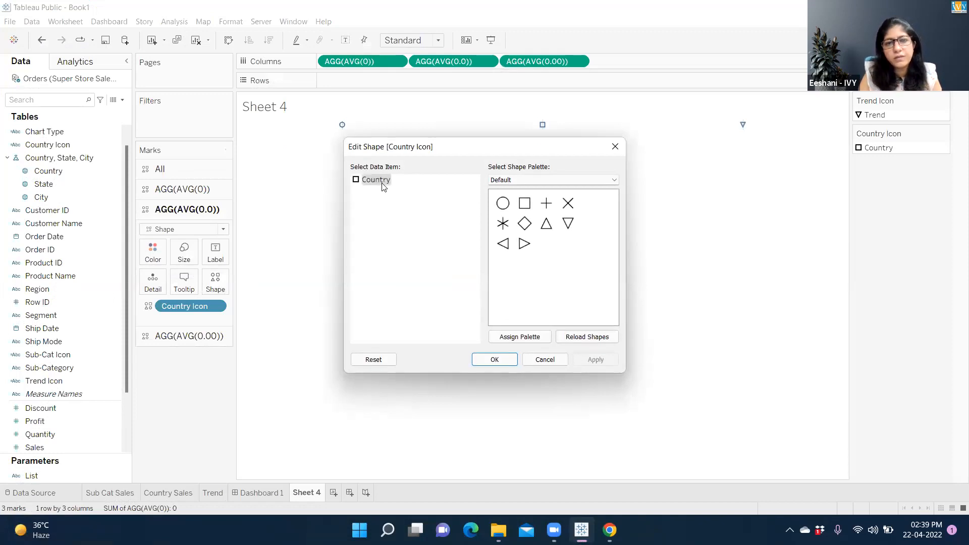
click(522, 181)
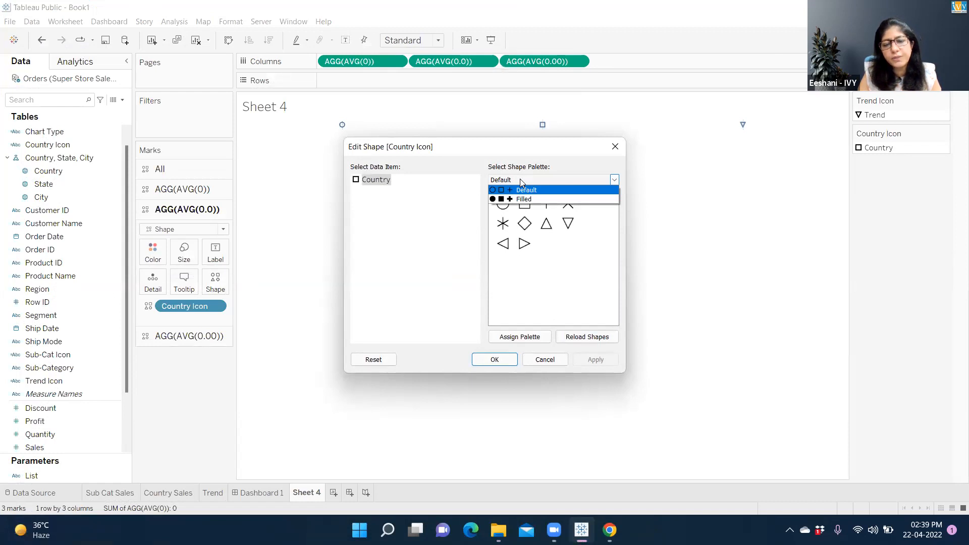
click(576, 339)
click(576, 339)
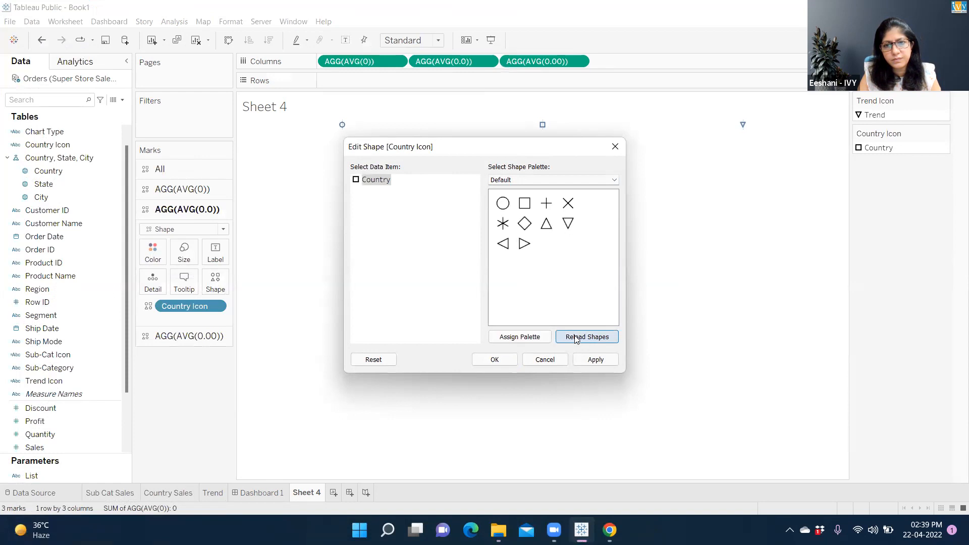
- Choose the Custom shape palette and assign the globe icon to Country, then apply and confirm
click(543, 183)
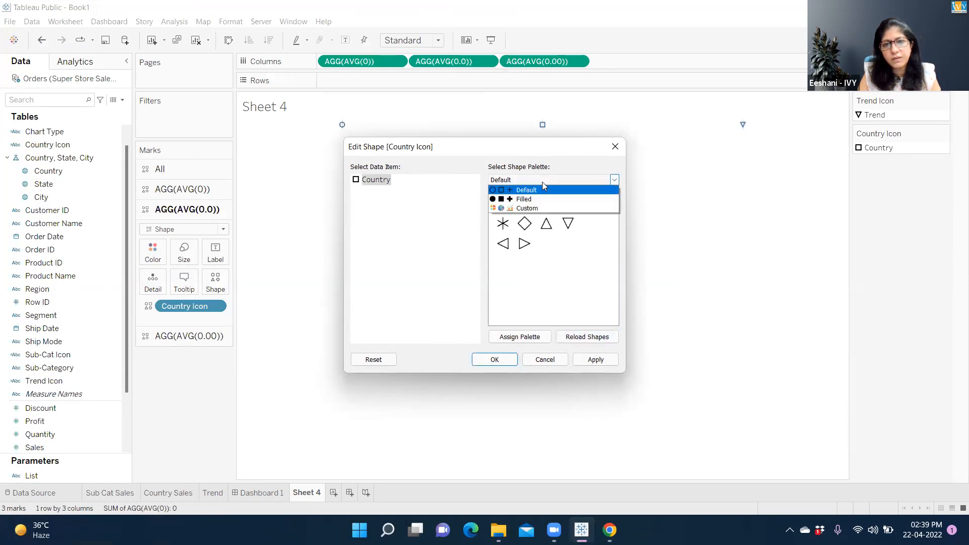
click(528, 209)
click(525, 204)
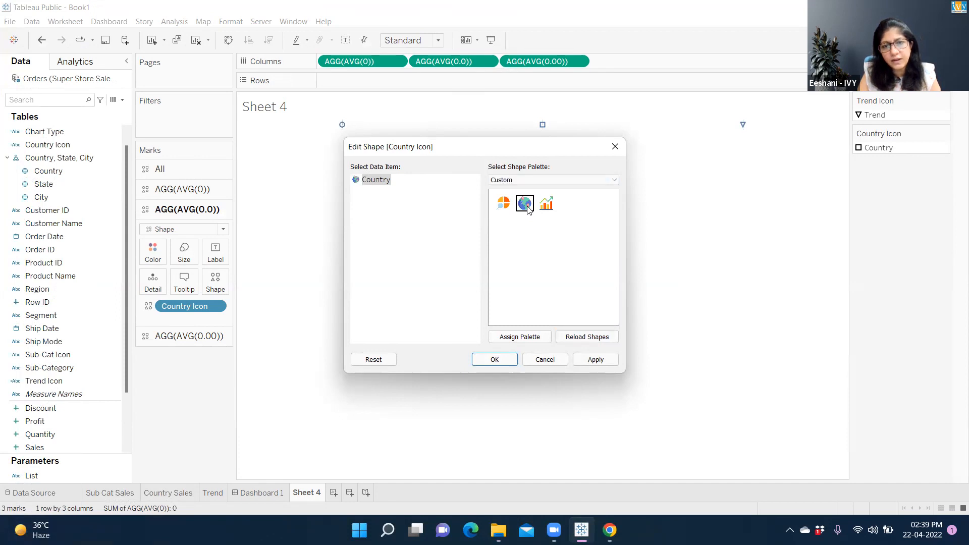
click(597, 362)
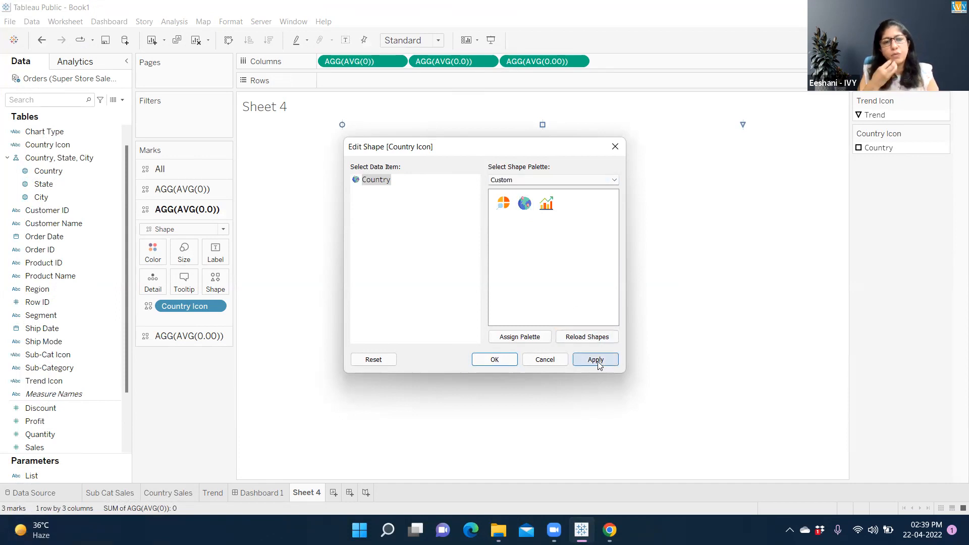
click(509, 362)
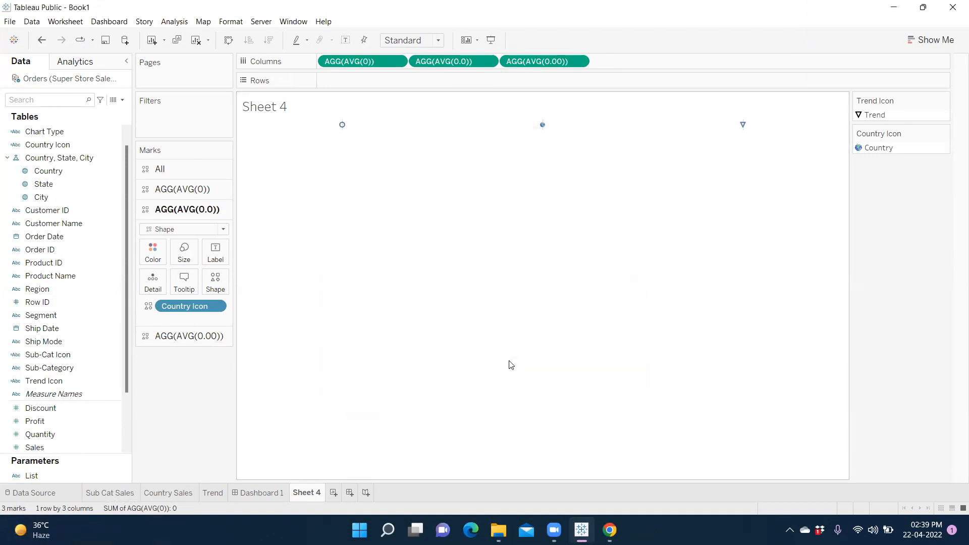
- Increase the size of the globe marks with the Size slider
click(192, 253)
mouse_move(213, 284)
mouse_down()
mouse_move(230, 285)
mouse_move(200, 286)
mouse_up()
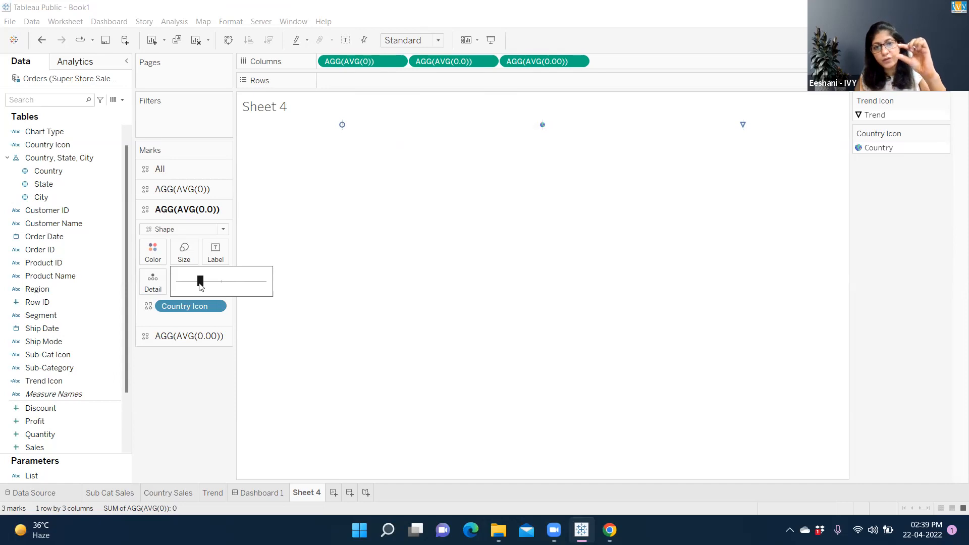
drag(201, 286, 224, 289)
click(222, 283)
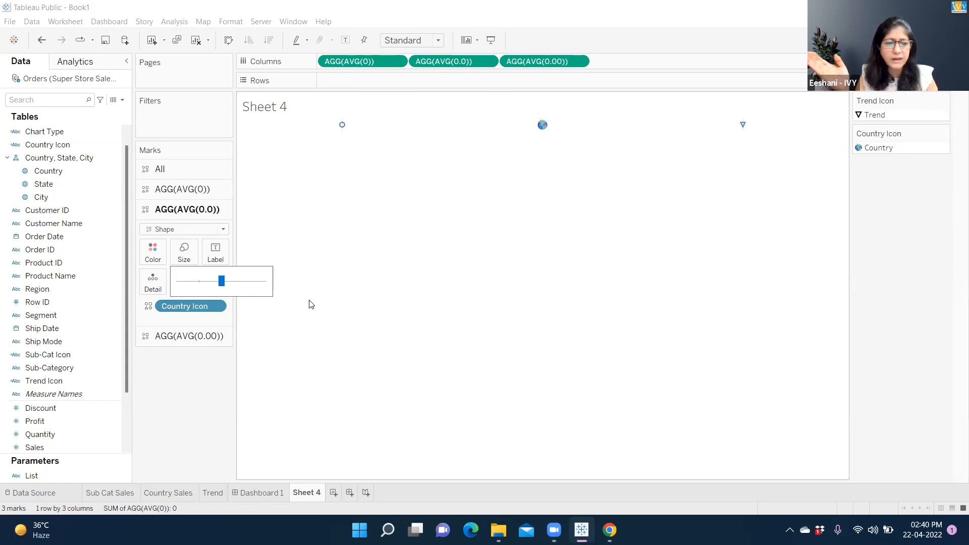
drag(220, 284, 248, 286)
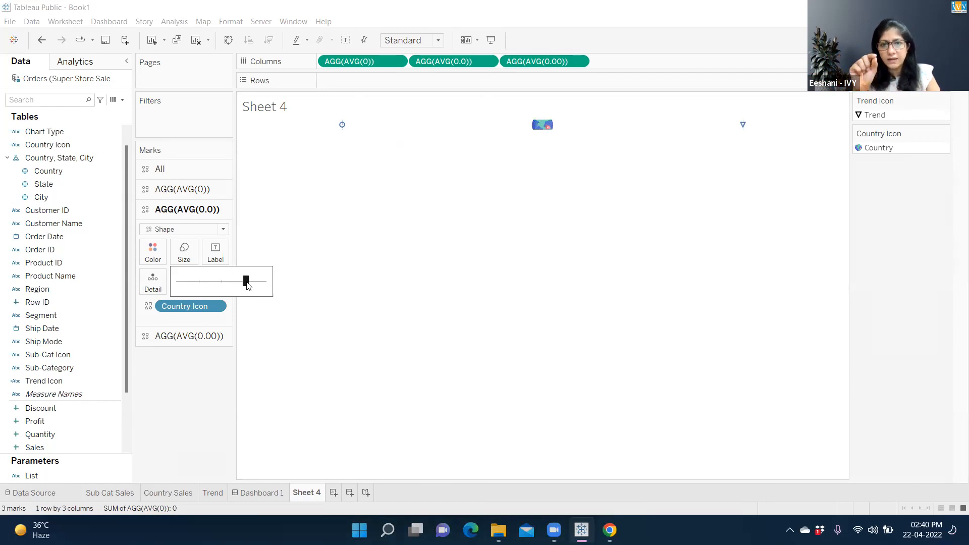
click(481, 126)
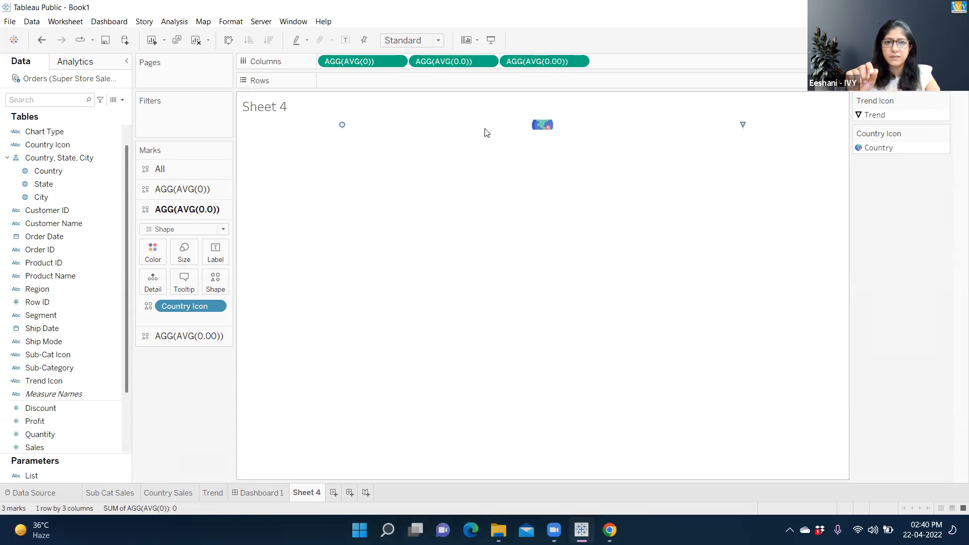
- Enlarge the view's row height and reduce the globe marks to a medium size
drag(485, 129, 481, 169)
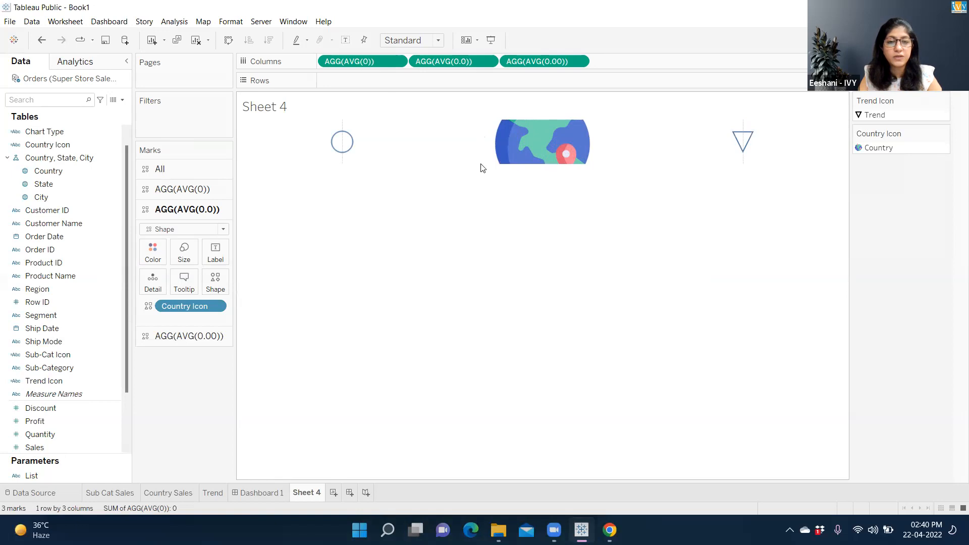
click(187, 257)
drag(246, 281, 223, 289)
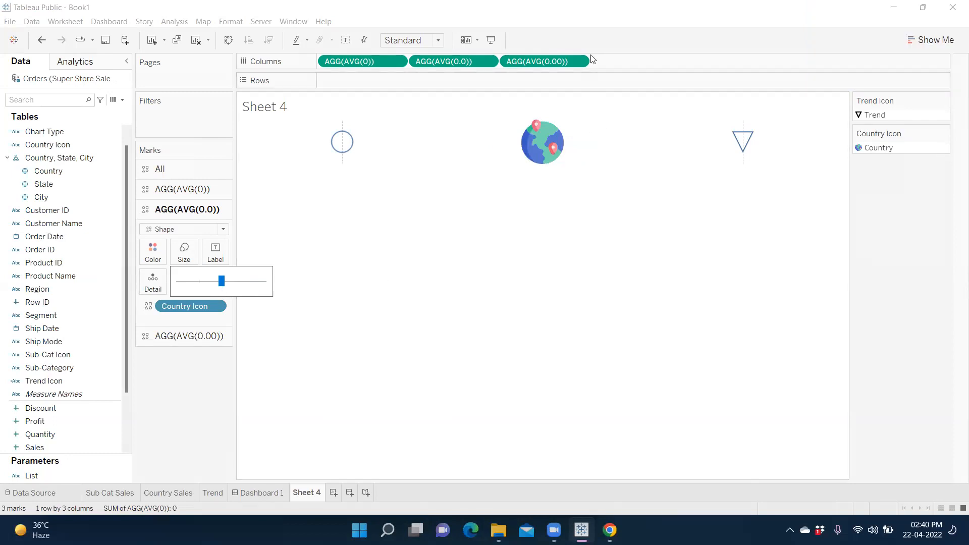
click(345, 148)
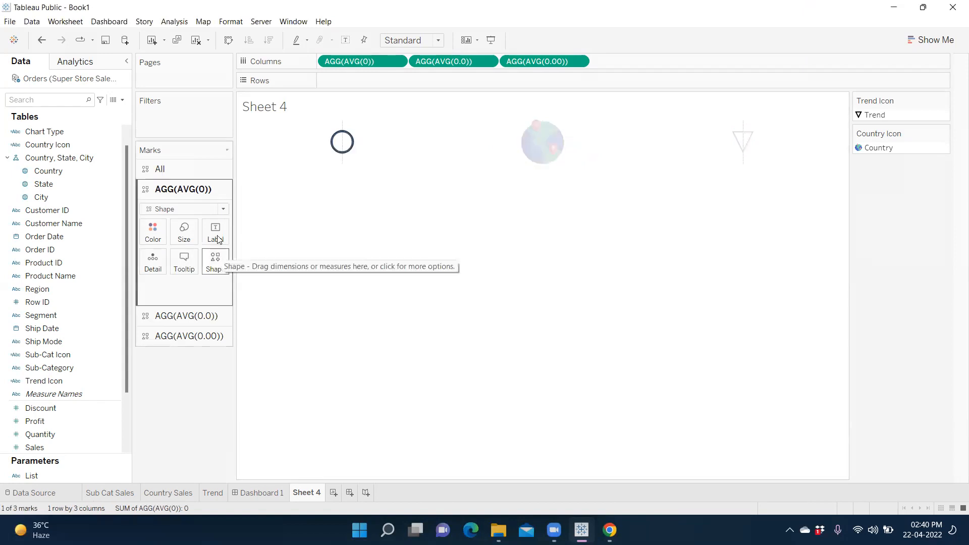
click(215, 262)
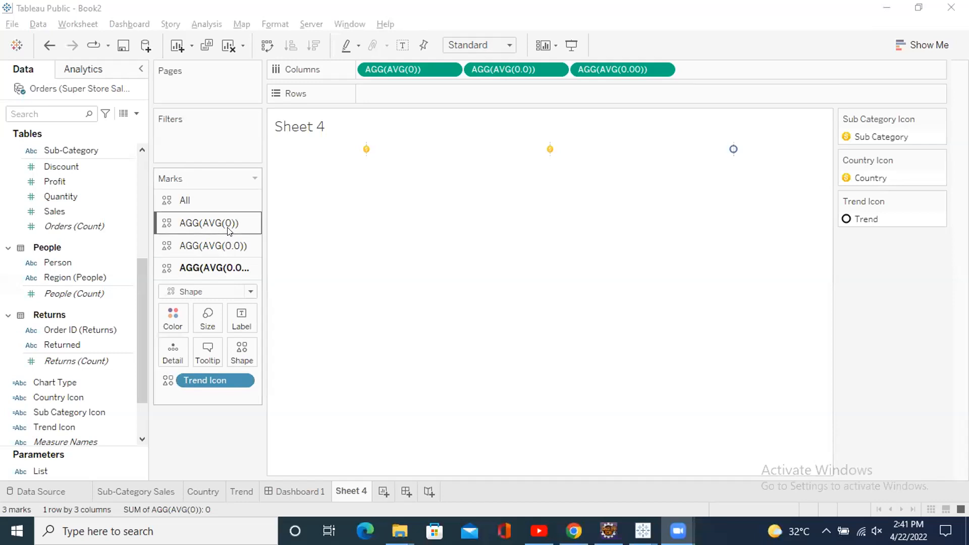
click(228, 224)
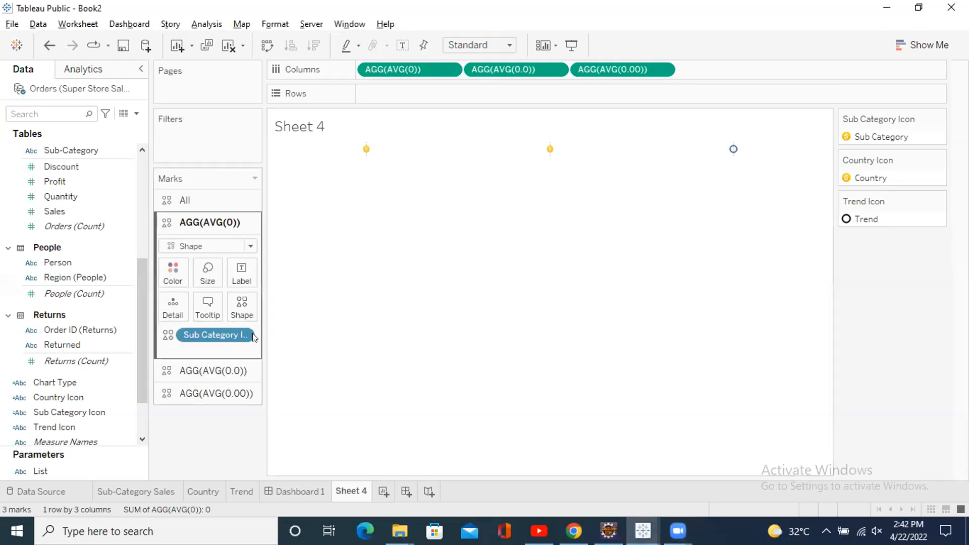
click(243, 308)
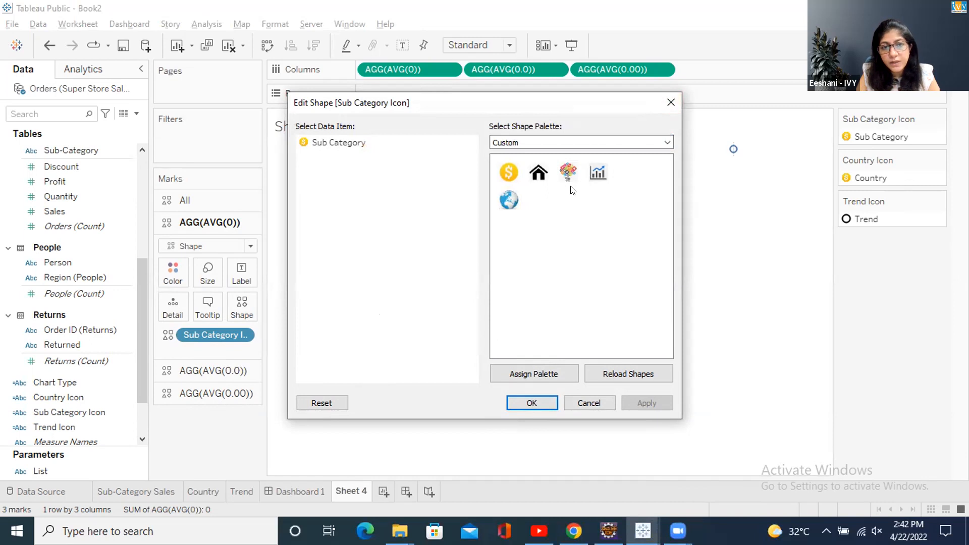
click(671, 102)
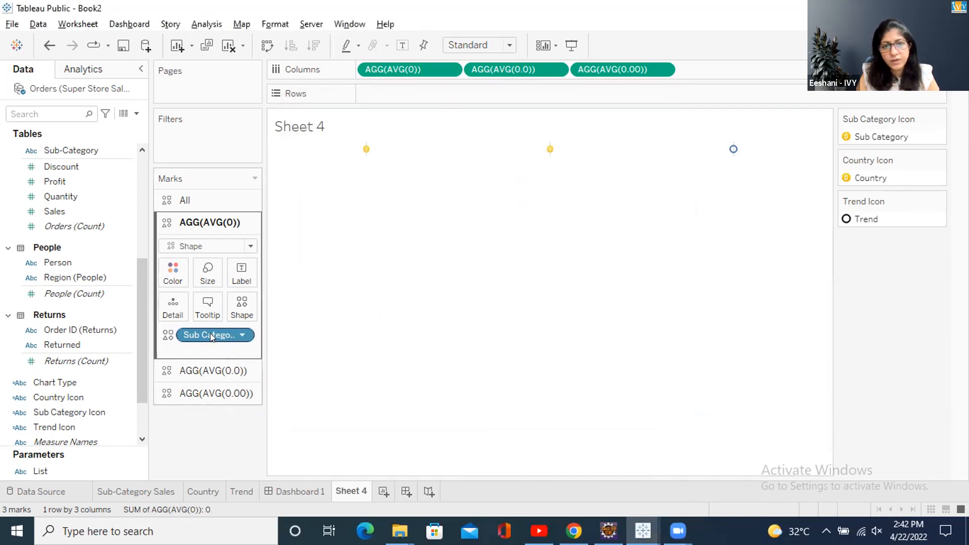
drag(141, 313, 141, 217)
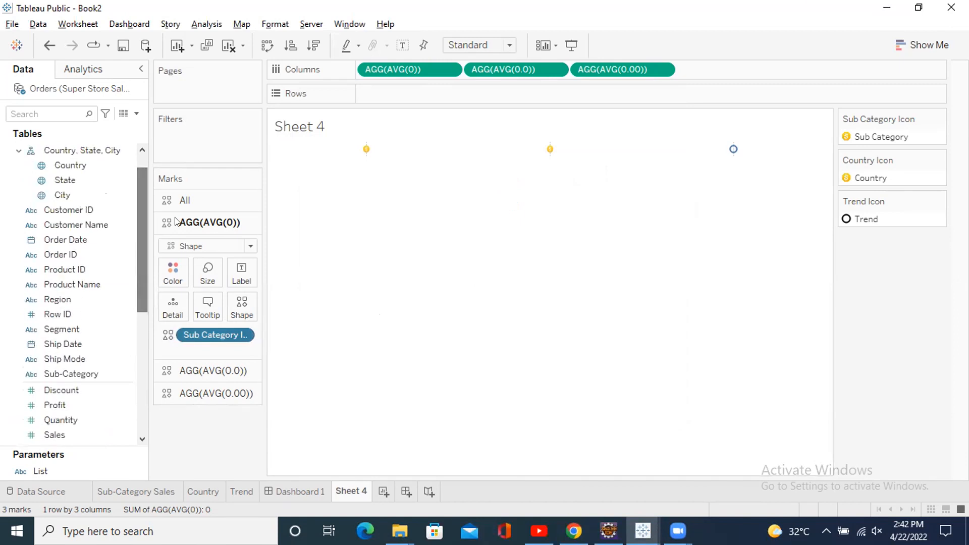
click(366, 148)
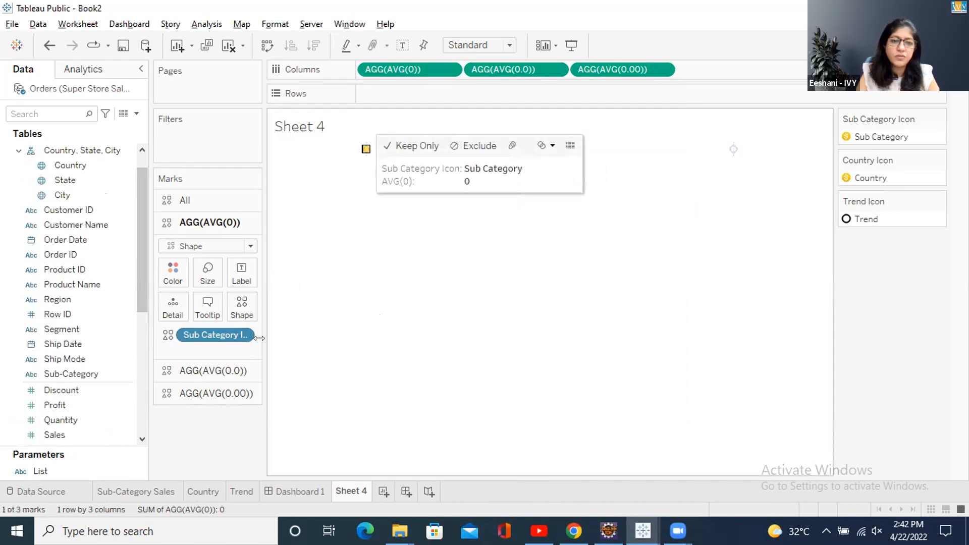
click(228, 332)
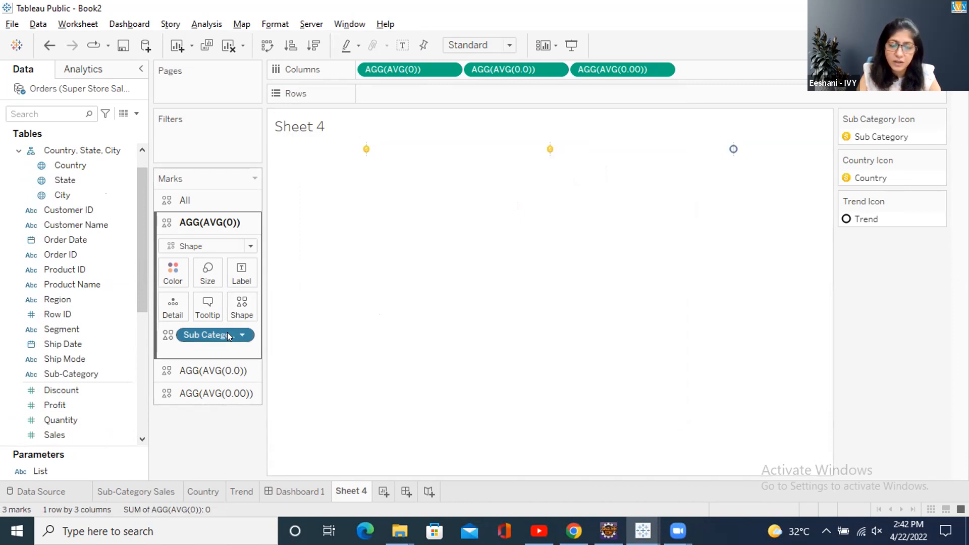
- Assign the custom category icon to Sub Category in the Sub Category Icon shape editor
click(241, 309)
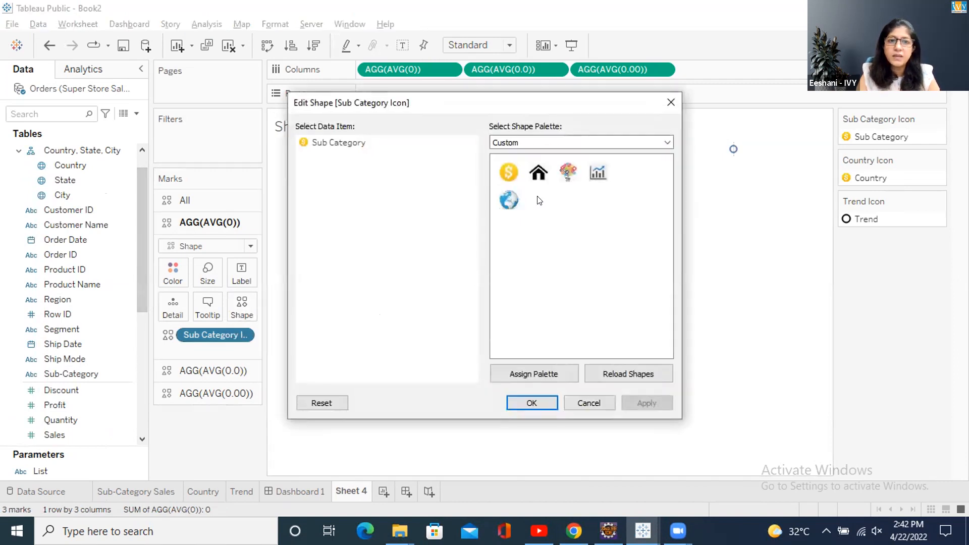
click(347, 144)
click(574, 176)
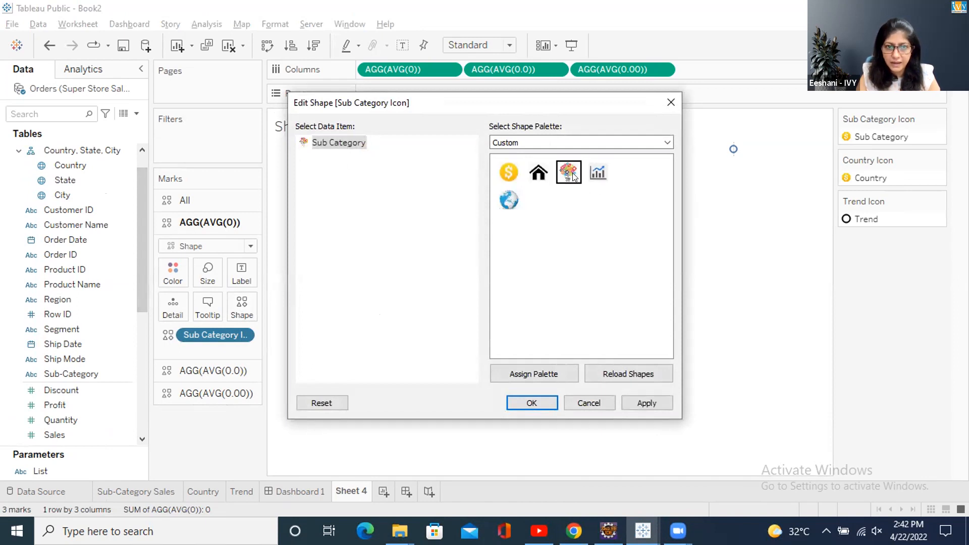
click(529, 407)
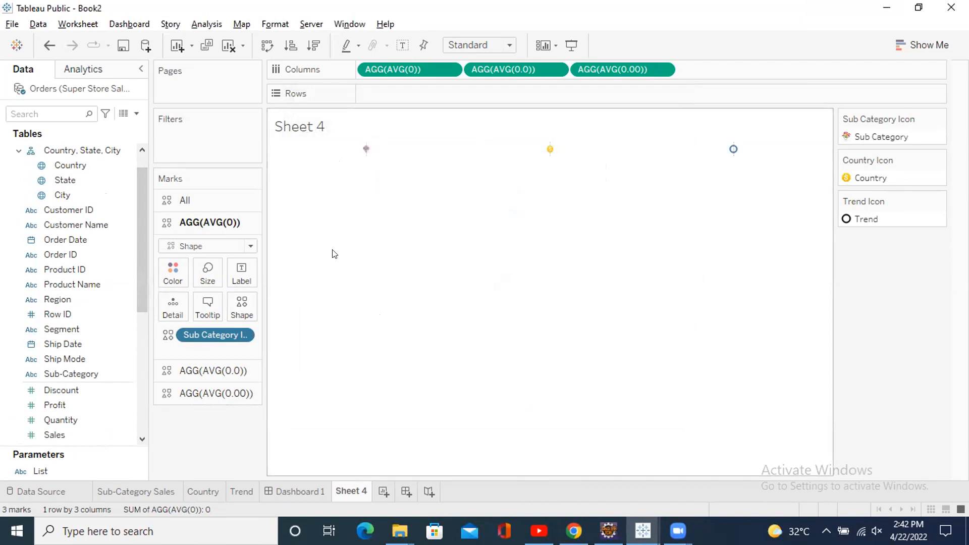
click(242, 311)
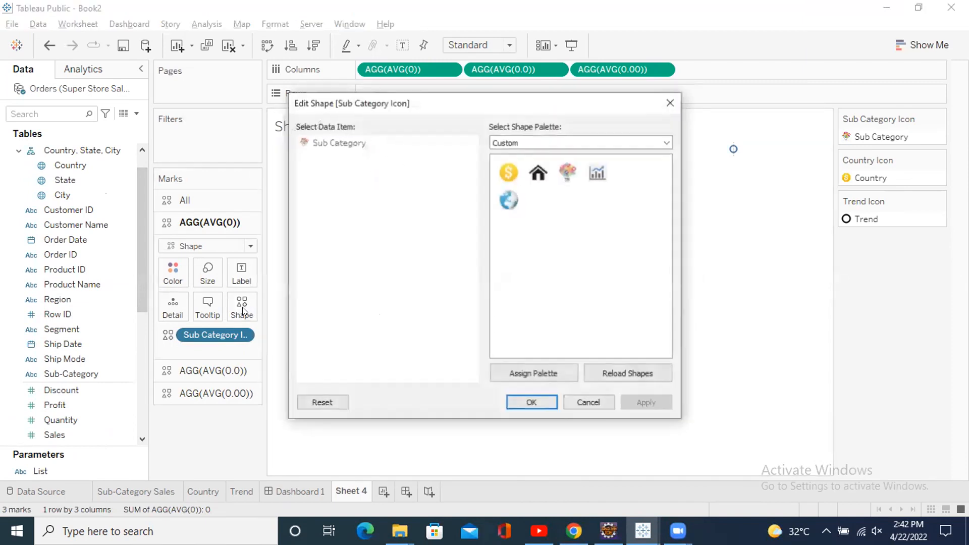
click(671, 103)
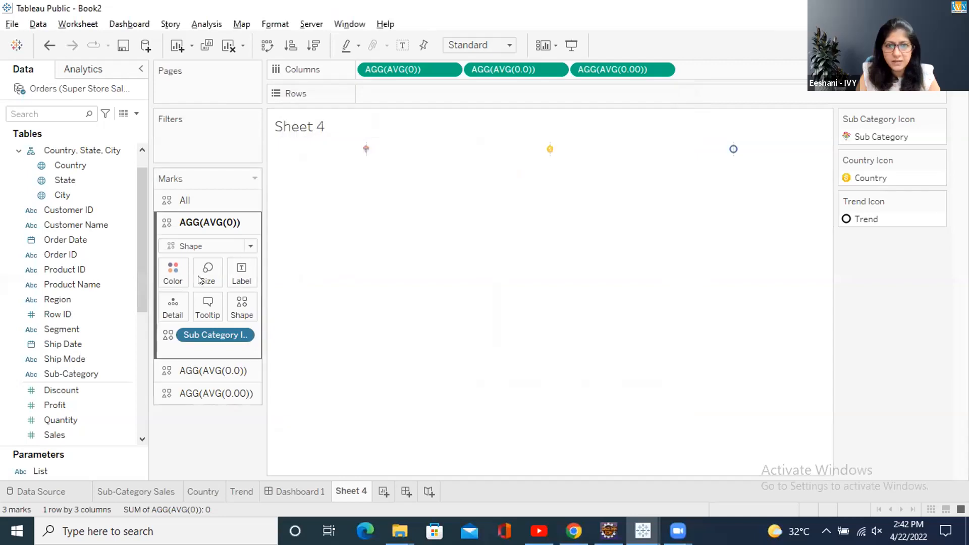
- Enlarge the sub-category icon marks with the Size slider
click(207, 275)
drag(231, 312, 255, 310)
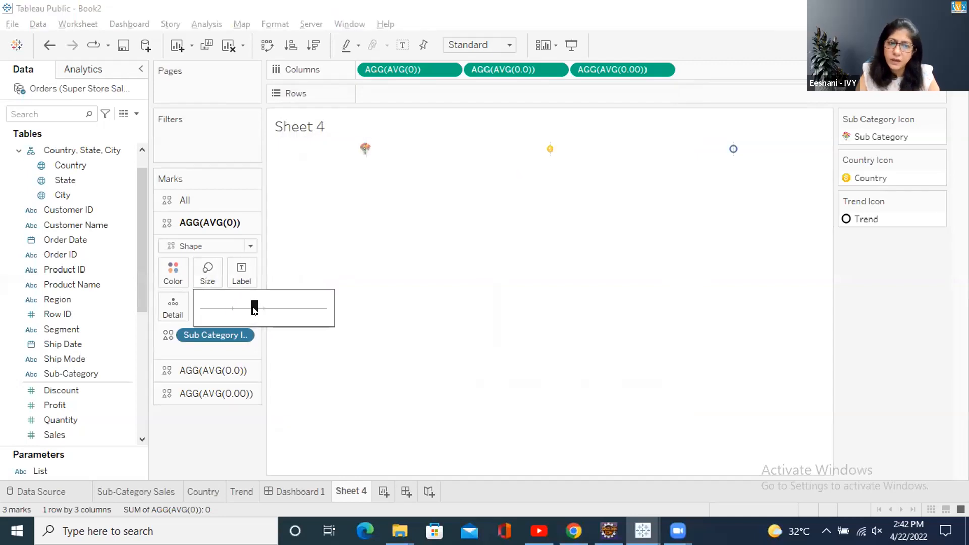
click(388, 271)
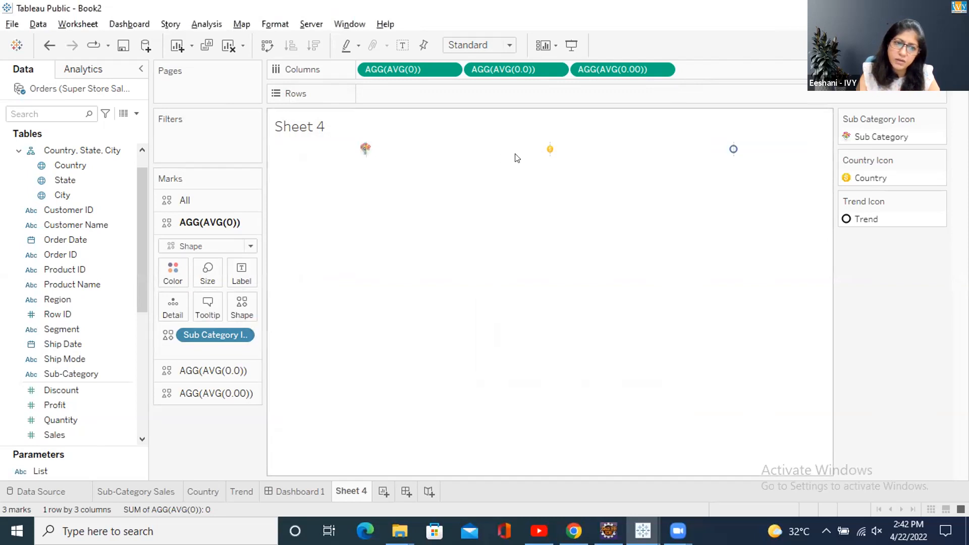
- Assign the globe icon to Country in the Country Icon shape editor and confirm
click(550, 149)
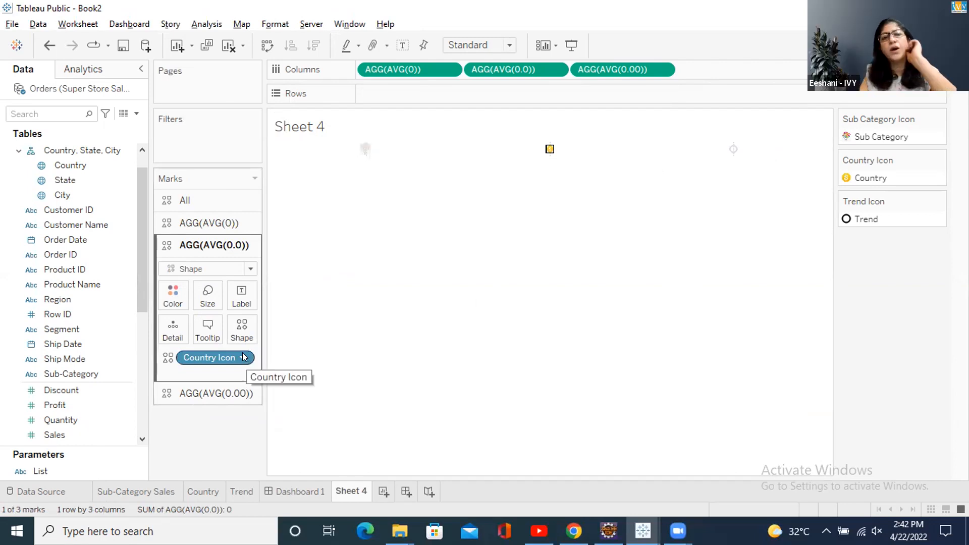
click(242, 337)
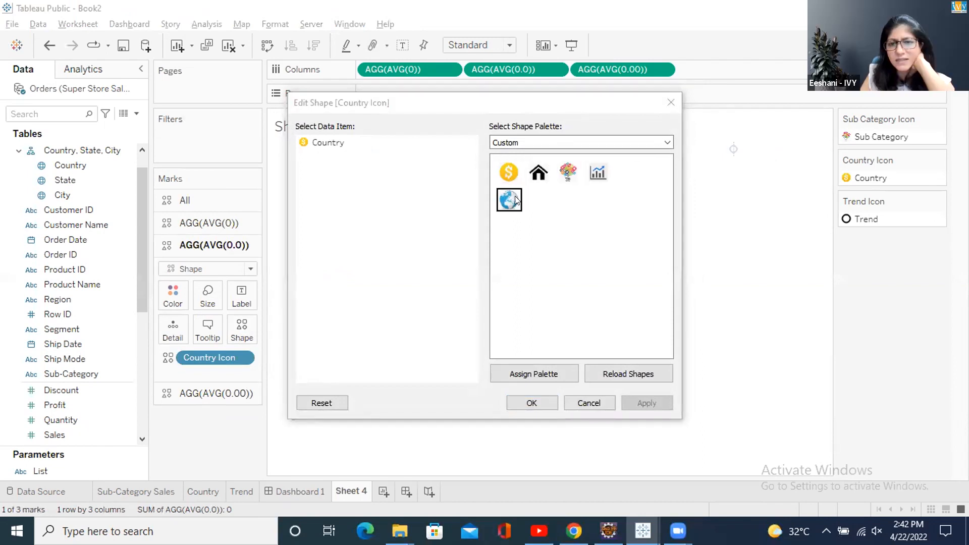
click(323, 142)
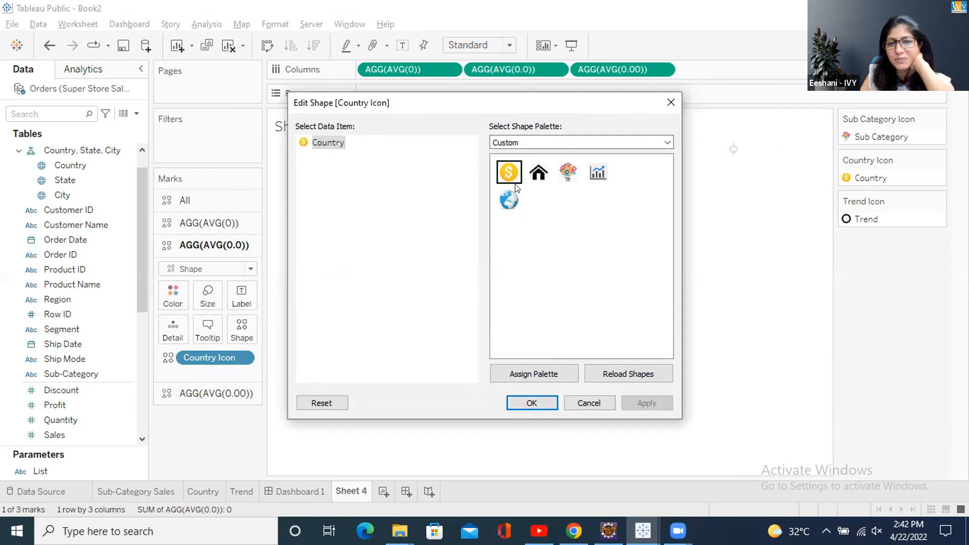
click(509, 200)
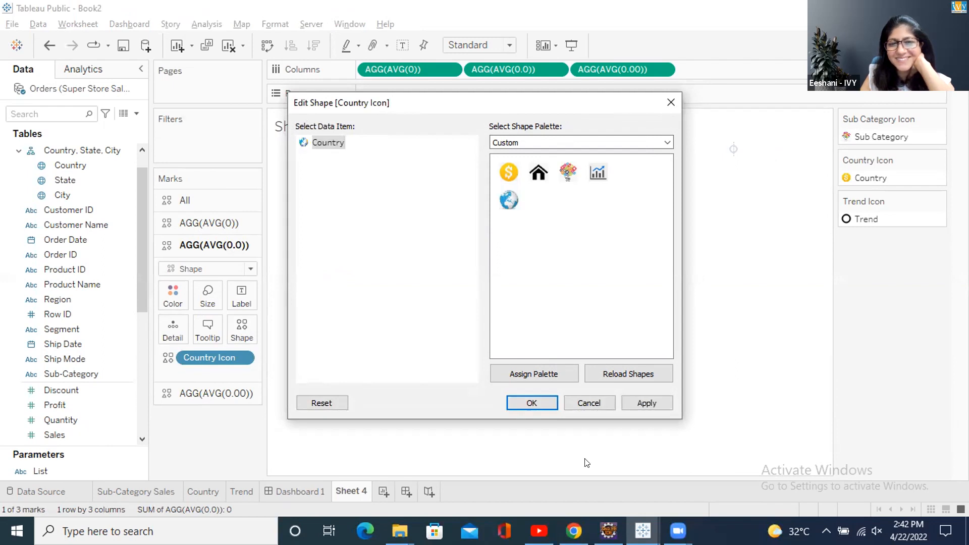
click(534, 403)
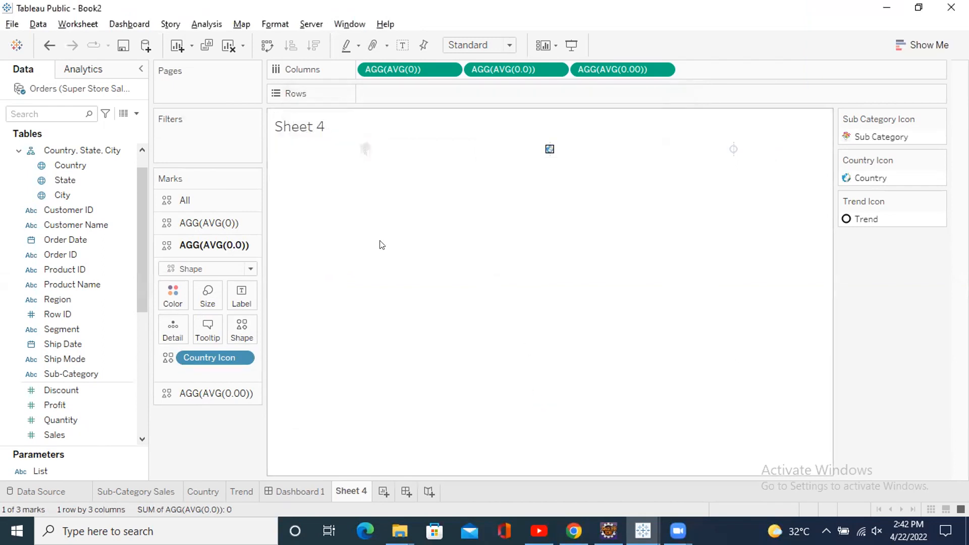
click(398, 207)
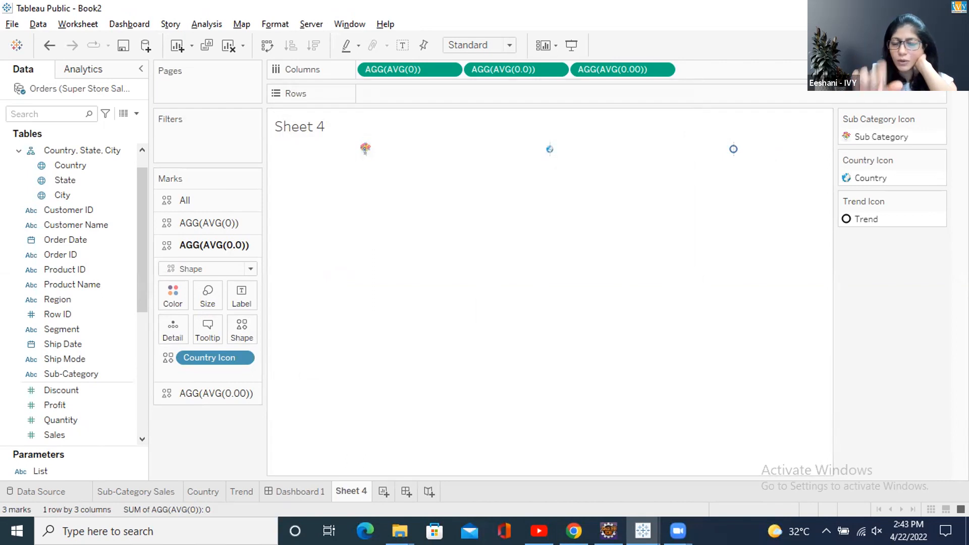
click(362, 150)
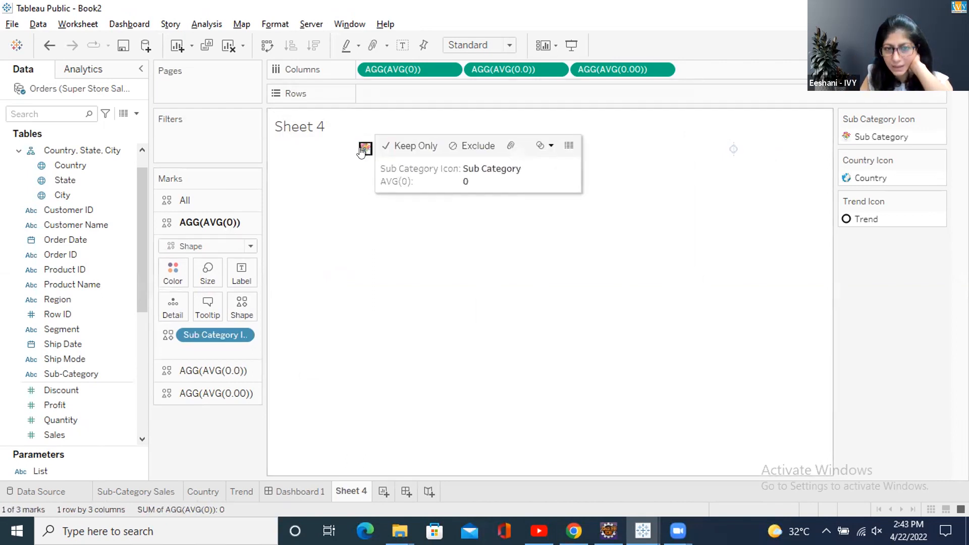
click(360, 164)
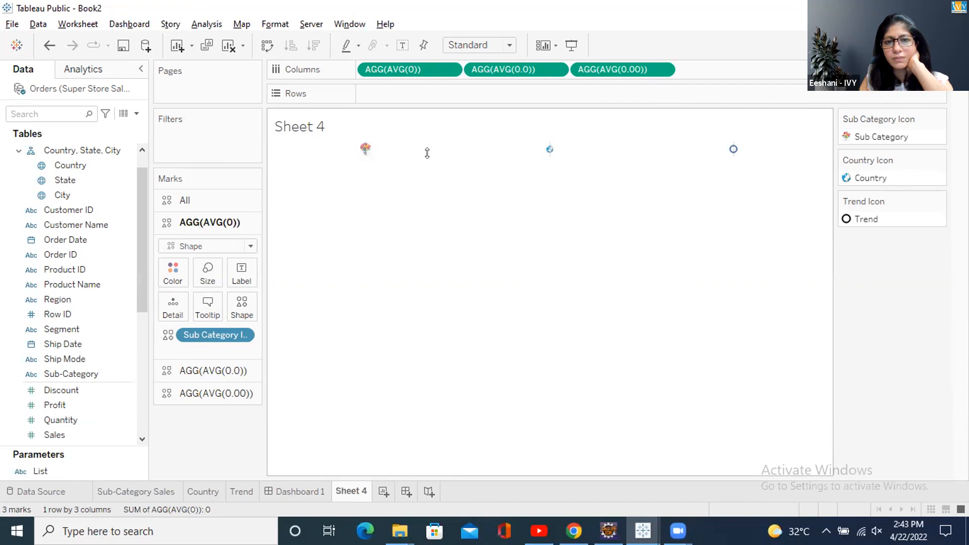
drag(434, 177, 433, 186)
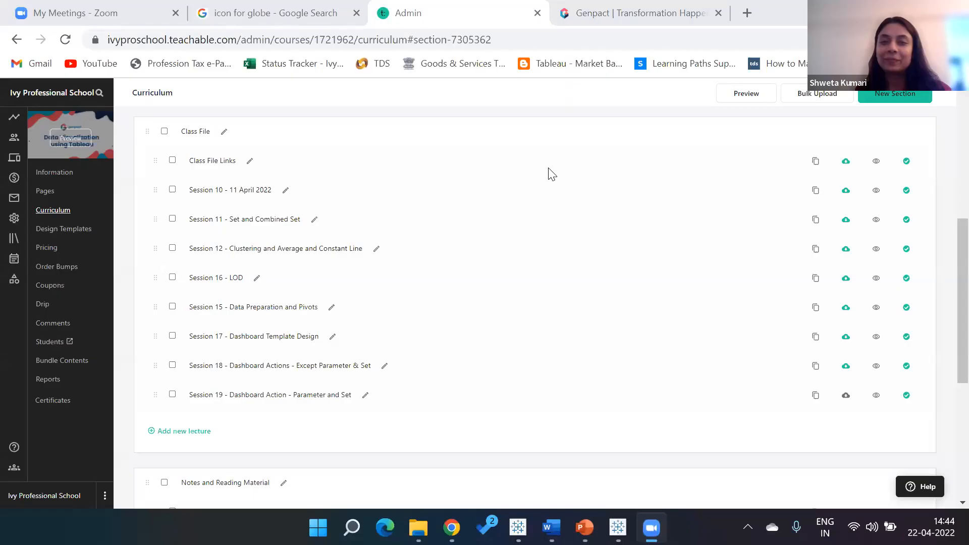
- Switch to the Tableau Public Book1 window
mouse_move(618, 528)
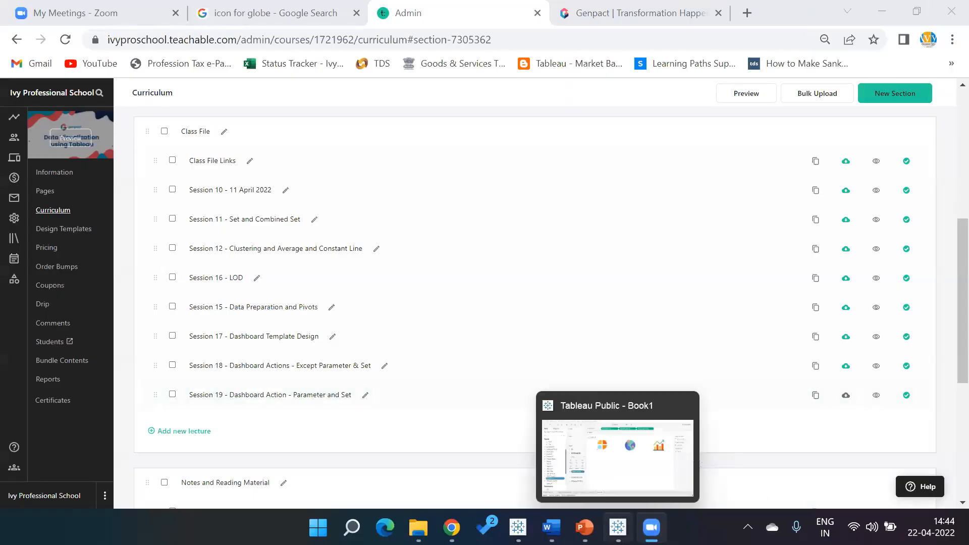
click(629, 474)
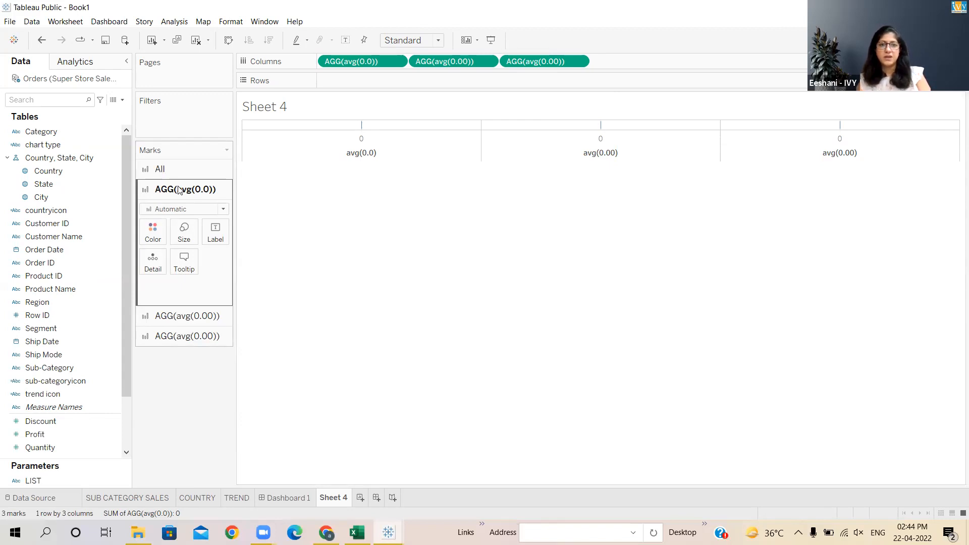
- Hide the column headers on Sheet 4
right_click(365, 155)
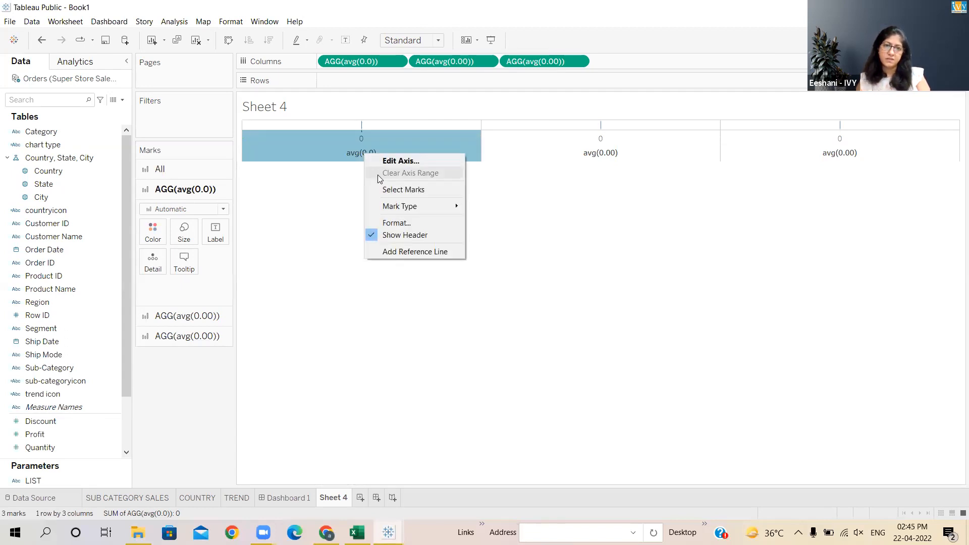
click(375, 235)
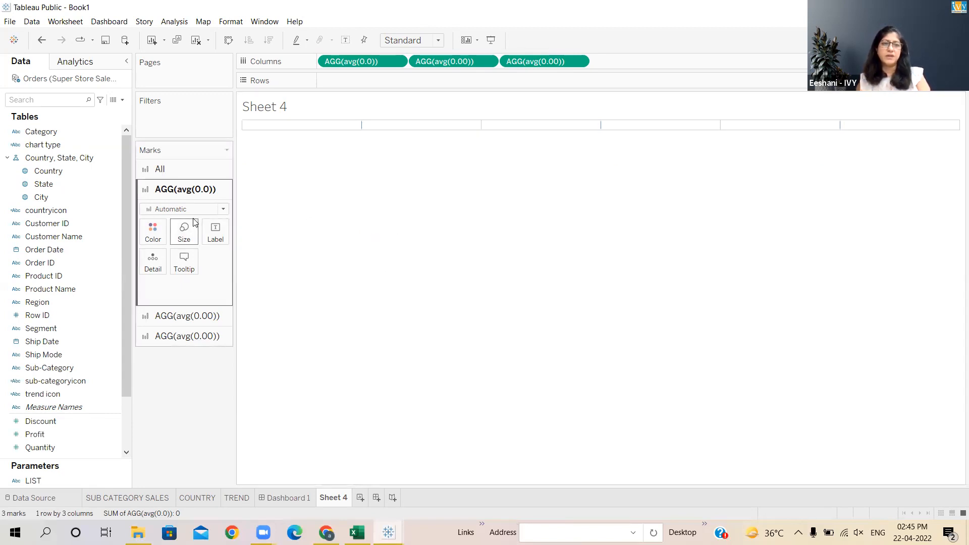
- Open the sheet's border formatting and set the Grand Total pane and header borders to None
click(229, 23)
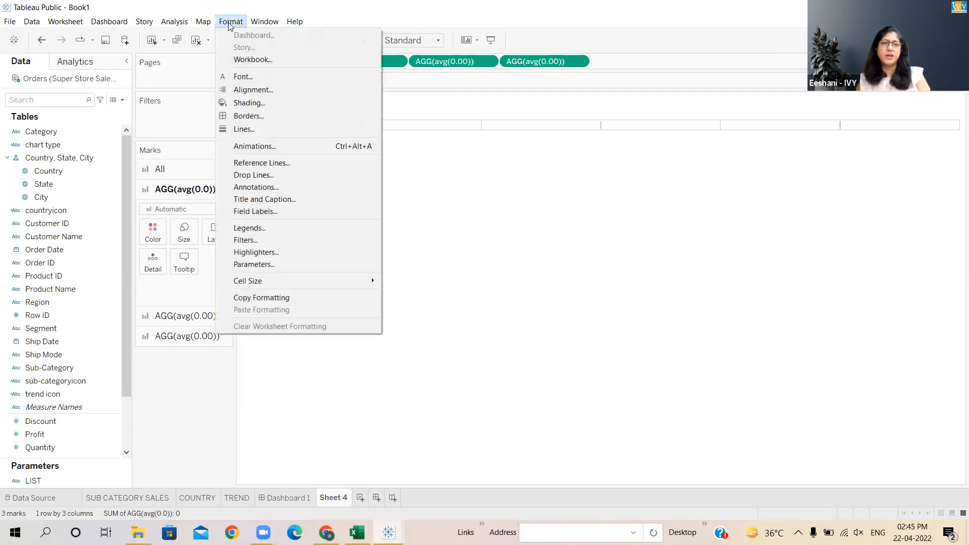
click(239, 116)
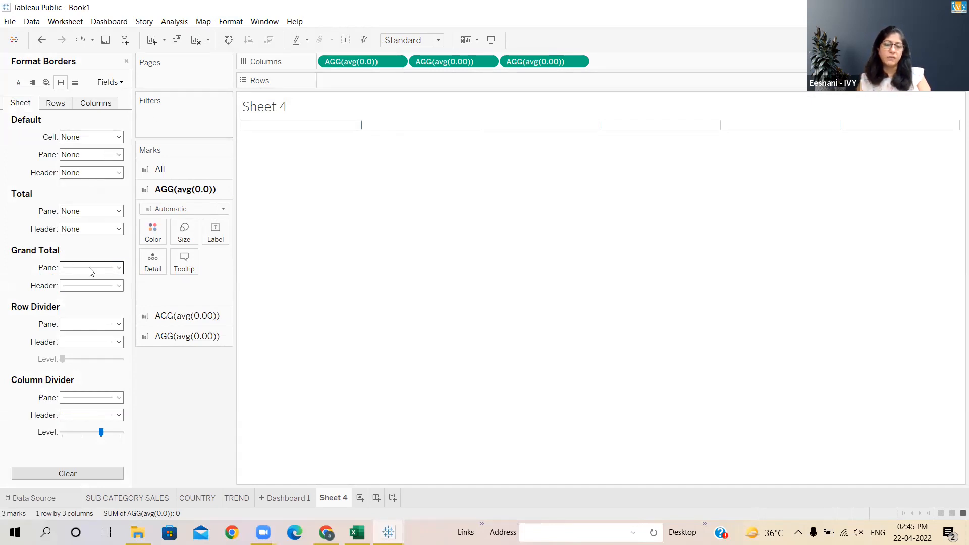
click(119, 269)
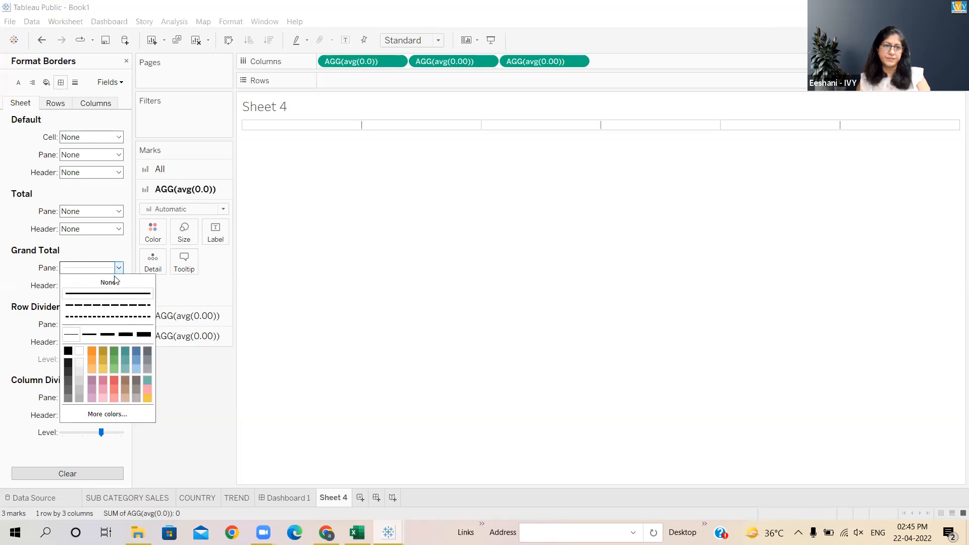
click(109, 294)
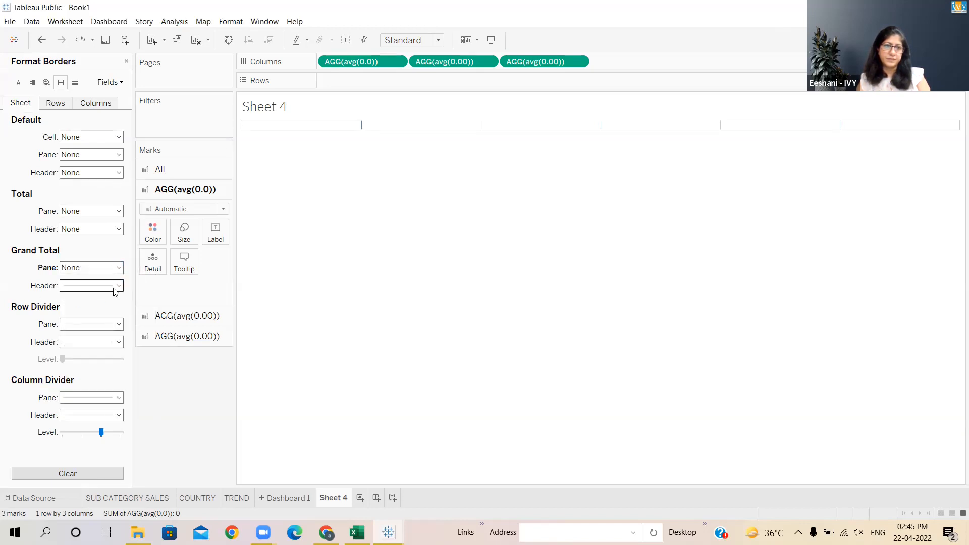
click(115, 287)
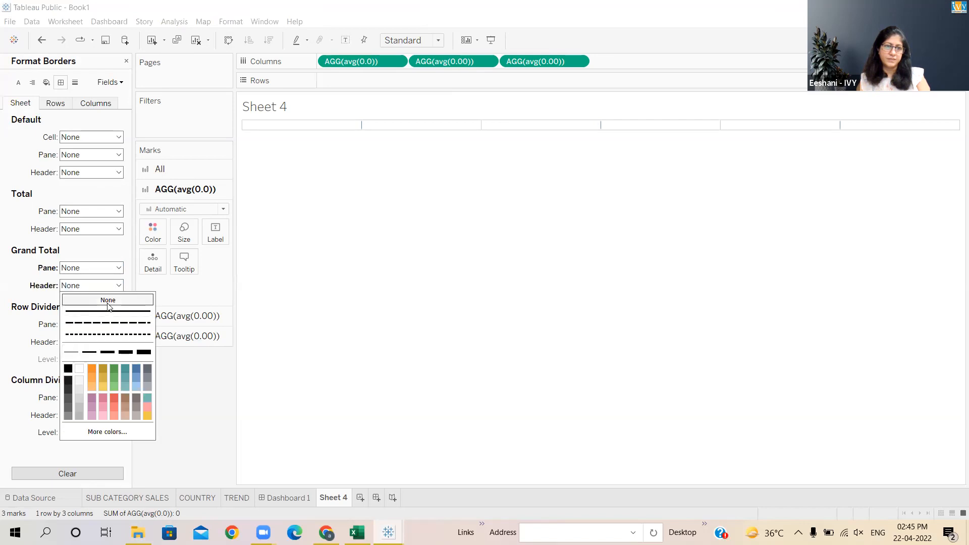
click(22, 329)
- Set the Row Divider and Column Divider pane borders to None and close the border formatting
click(119, 325)
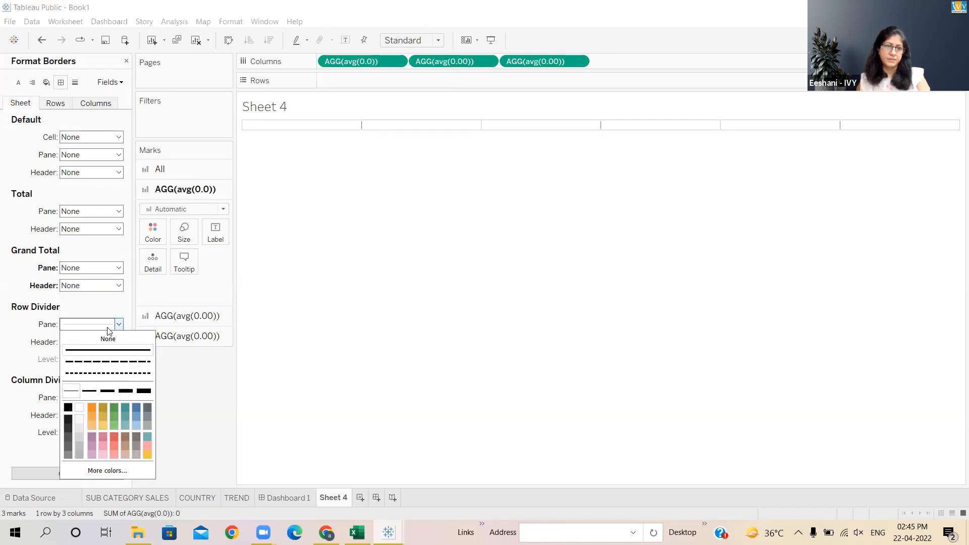
click(108, 339)
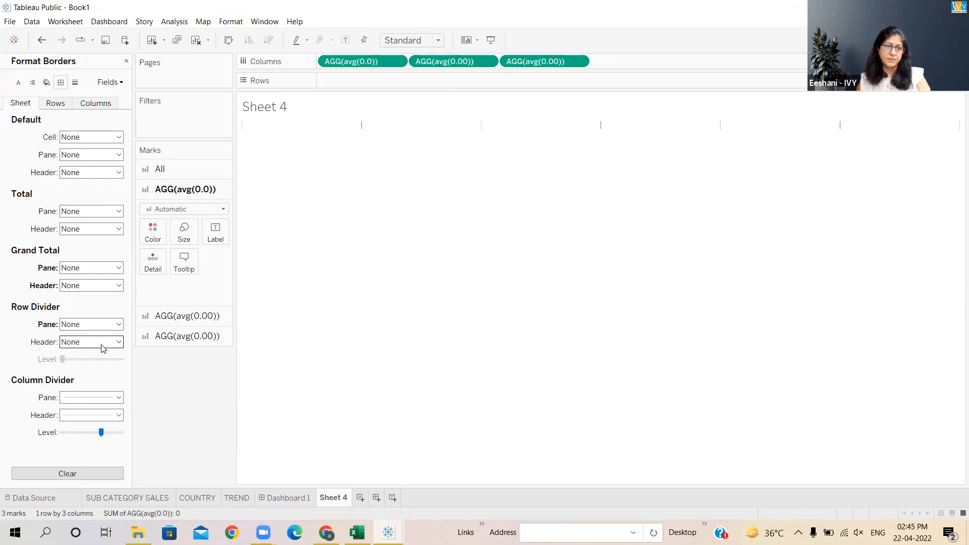
click(120, 398)
click(106, 251)
click(5, 427)
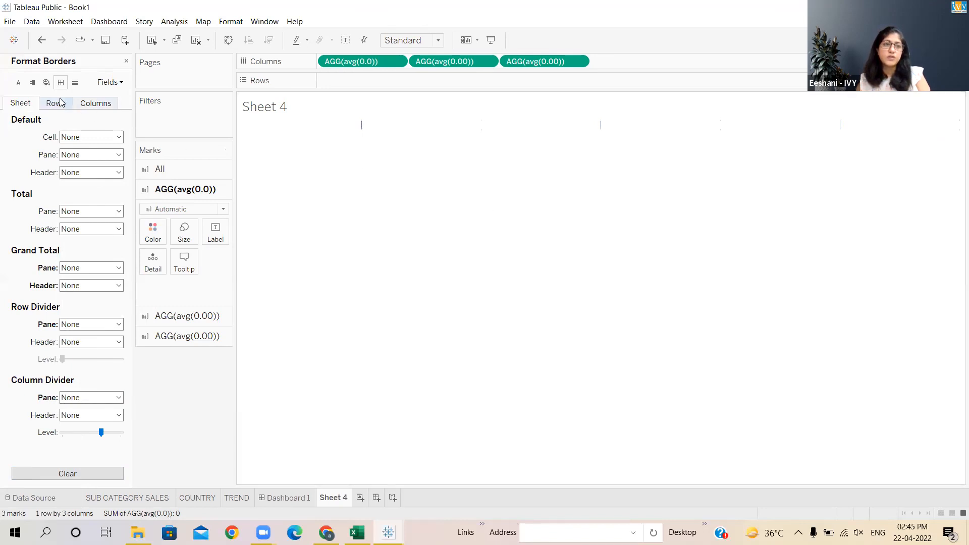
click(126, 60)
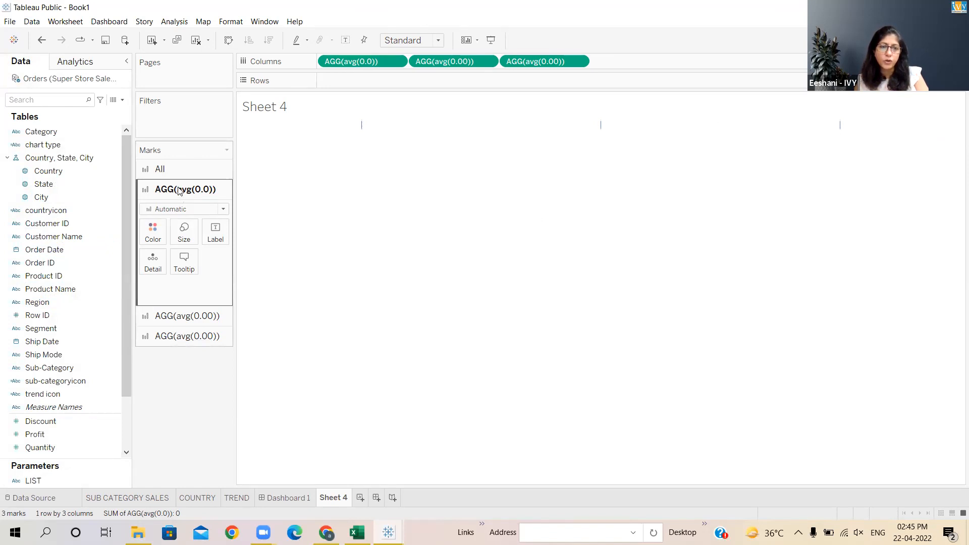
- Change the avg(0.0) mark type to Shape and place sub-categoryicon on Shape
click(223, 213)
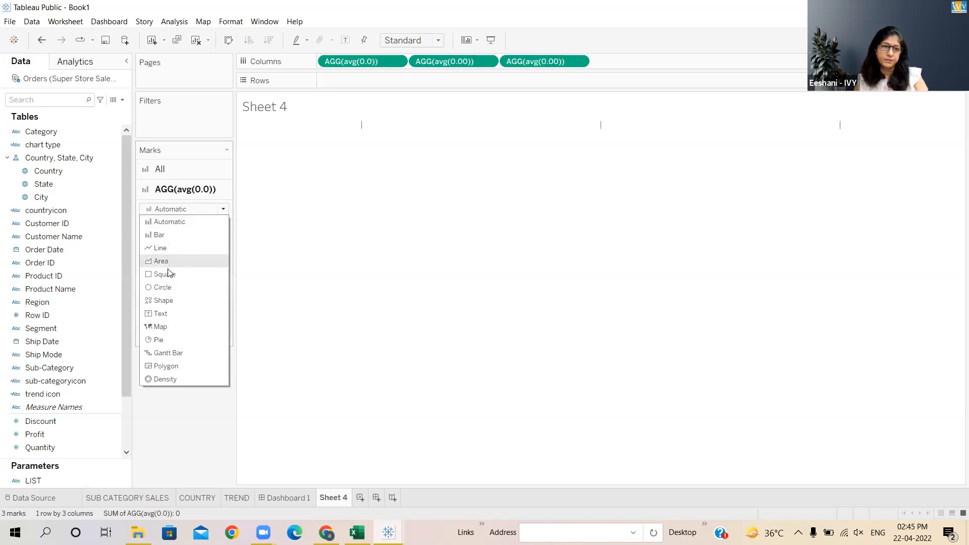
click(163, 302)
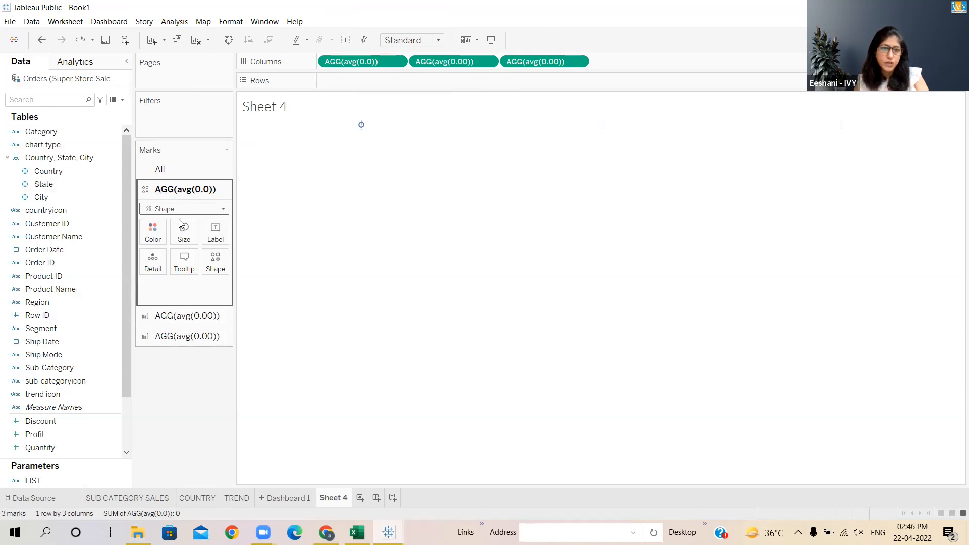
click(216, 264)
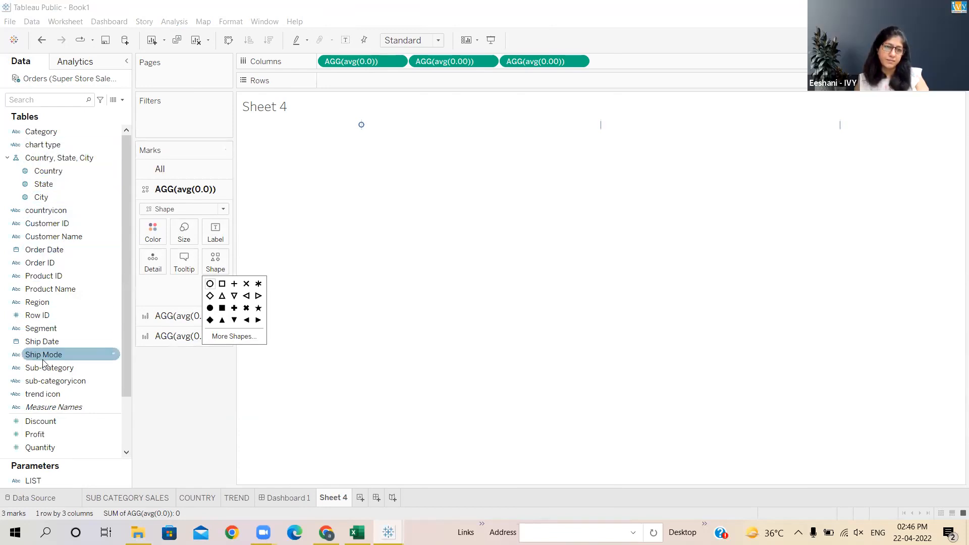
drag(55, 381, 170, 207)
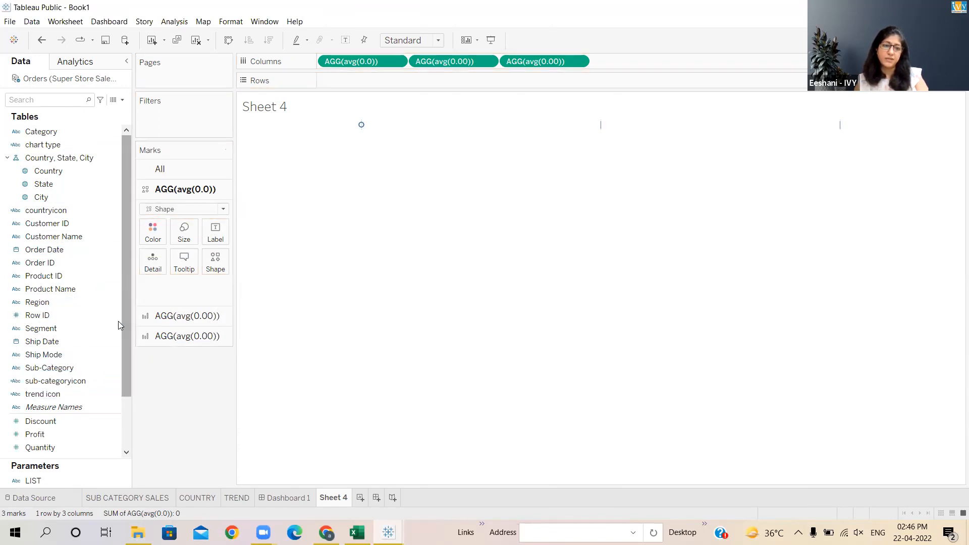
drag(61, 381, 214, 266)
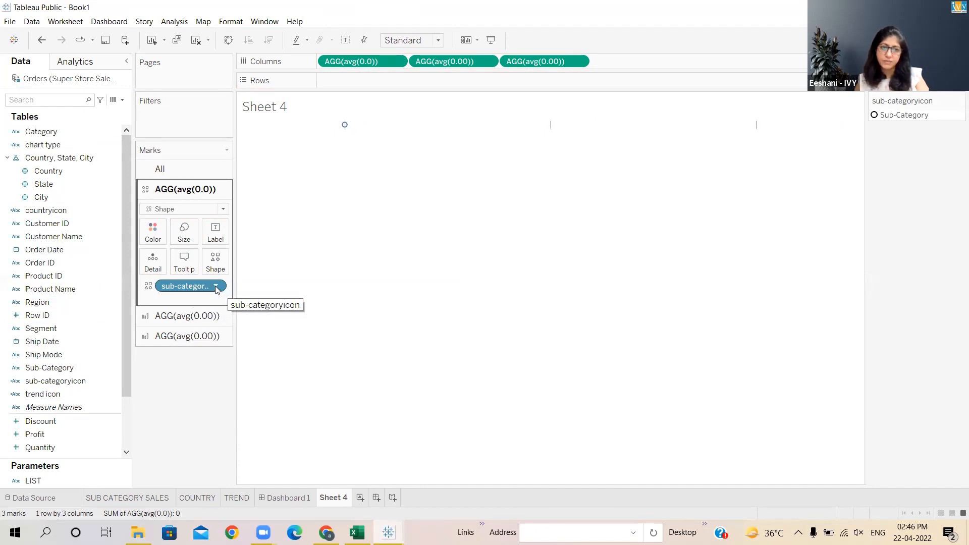
- Open the sub-categoryicon shape editor, reload the shapes and choose the Custom palette
click(216, 287)
click(216, 287)
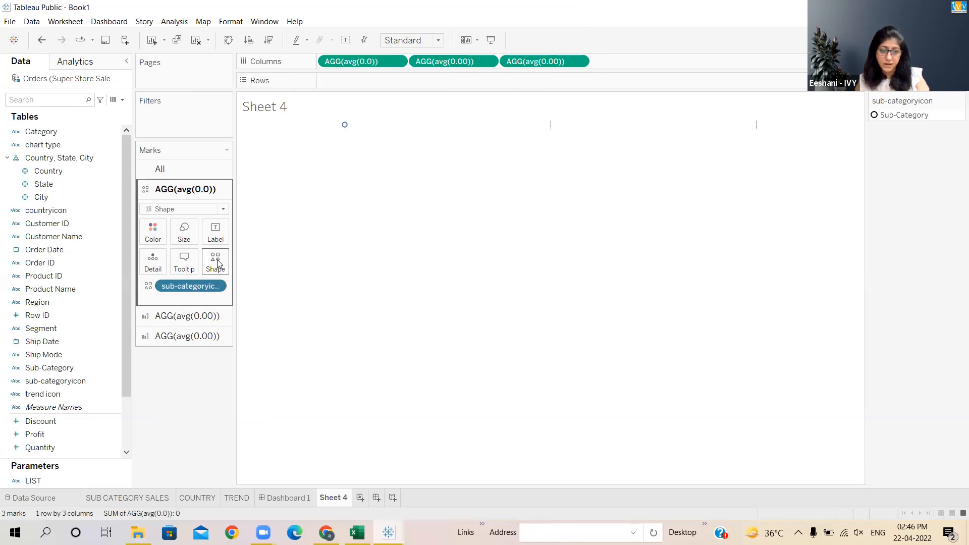
click(217, 263)
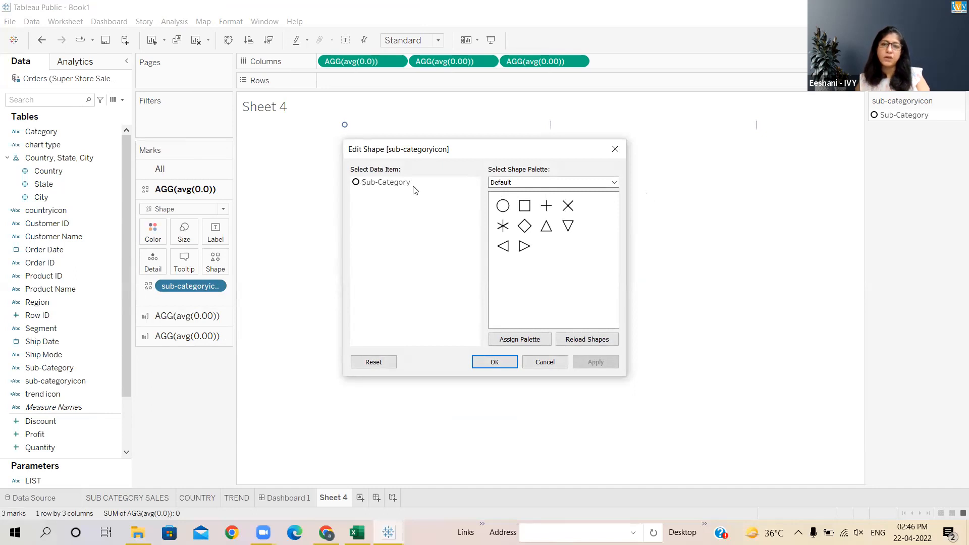
click(615, 183)
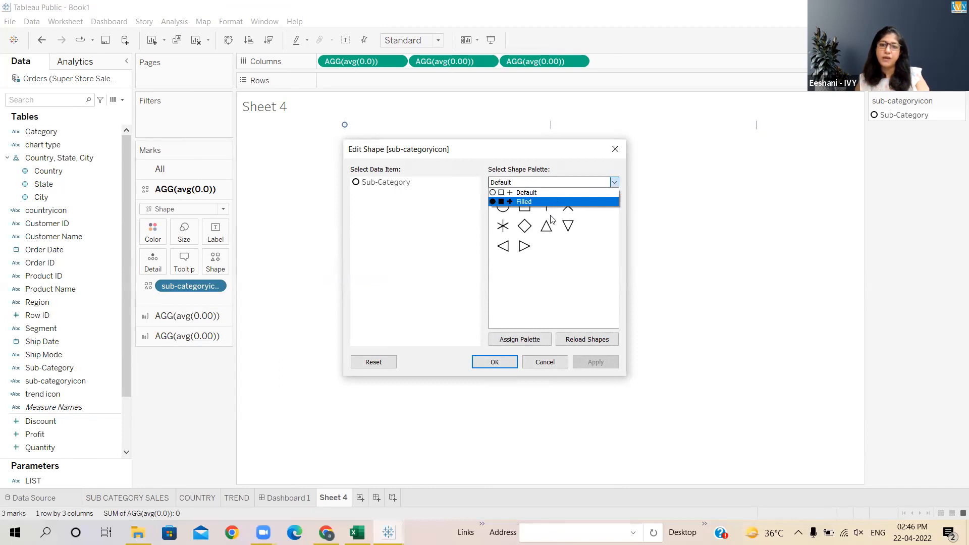
click(592, 343)
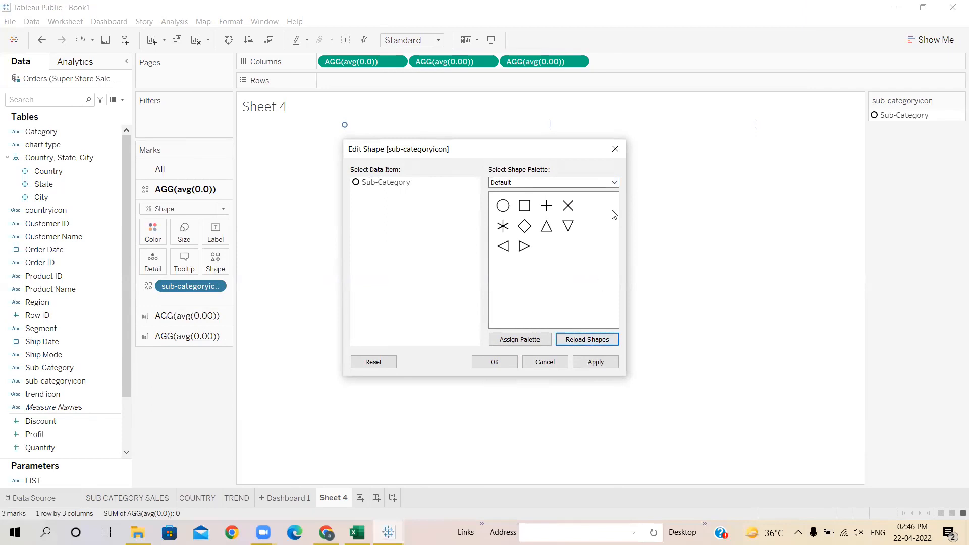
click(614, 183)
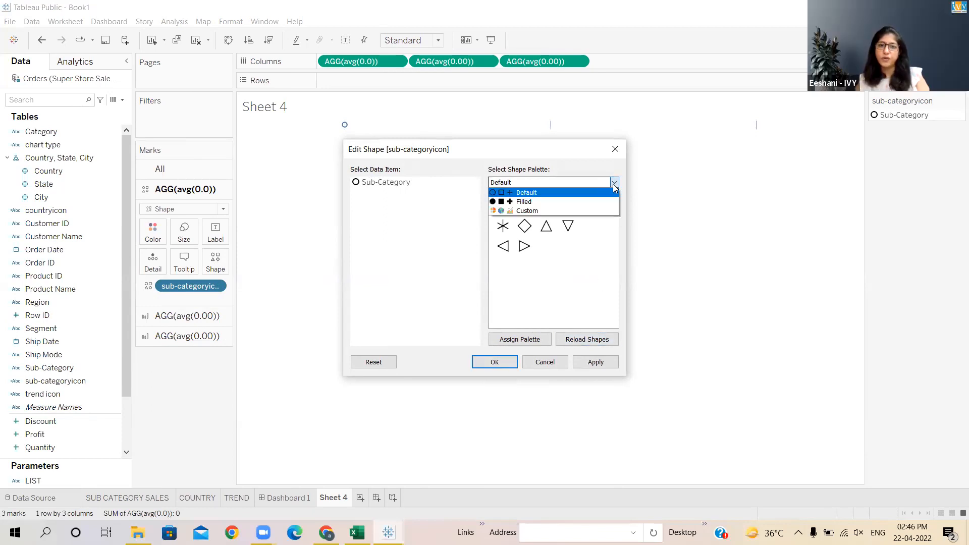
click(574, 209)
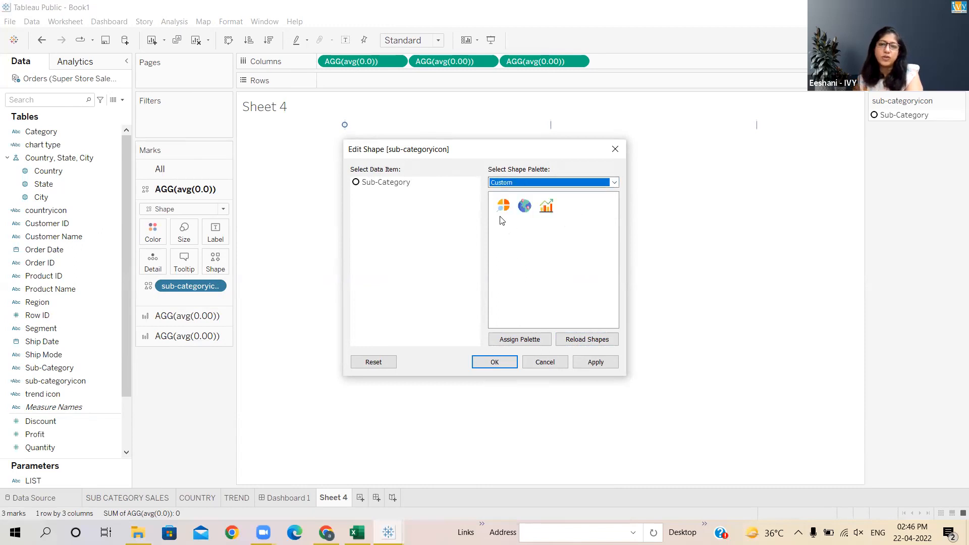
- Assign the pie-chart custom shape to the Sub-Category item and confirm the shape editor
click(546, 206)
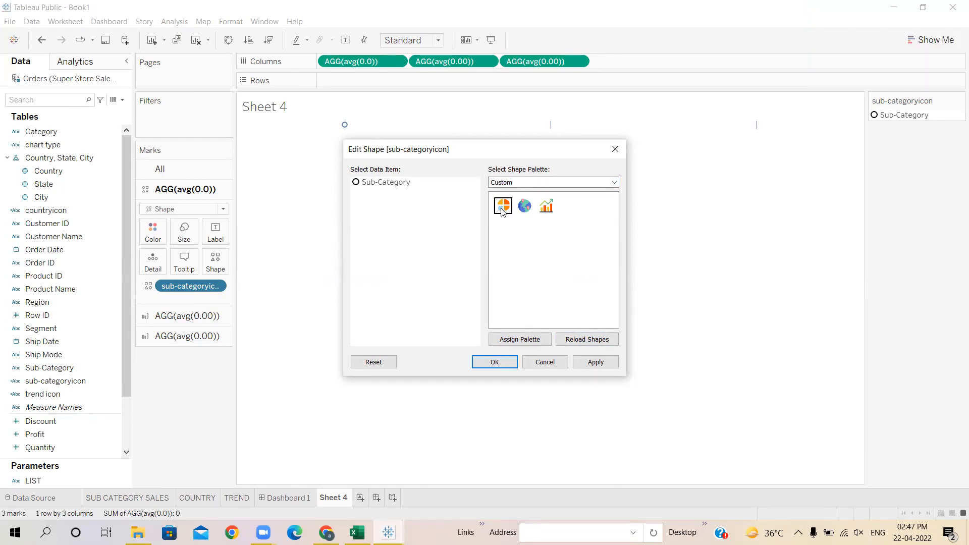
click(357, 184)
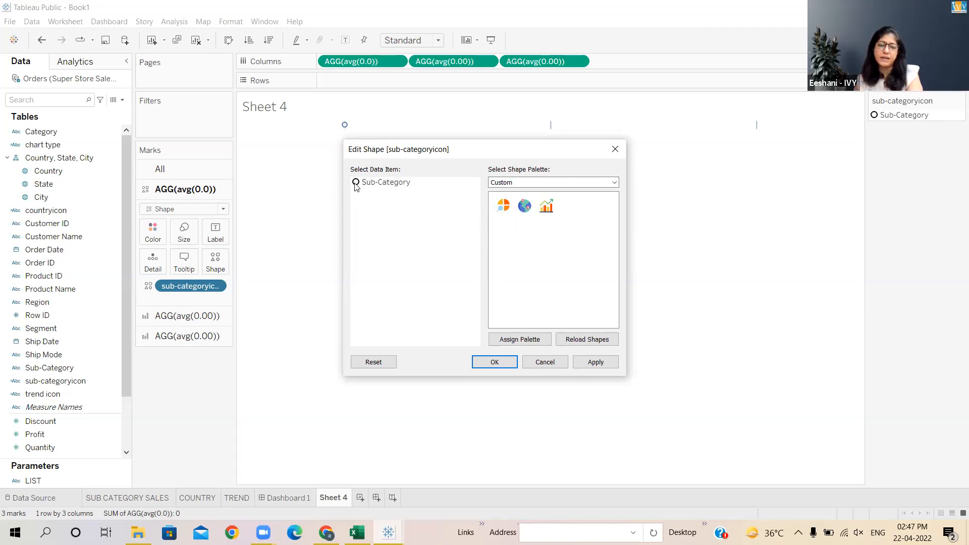
click(504, 207)
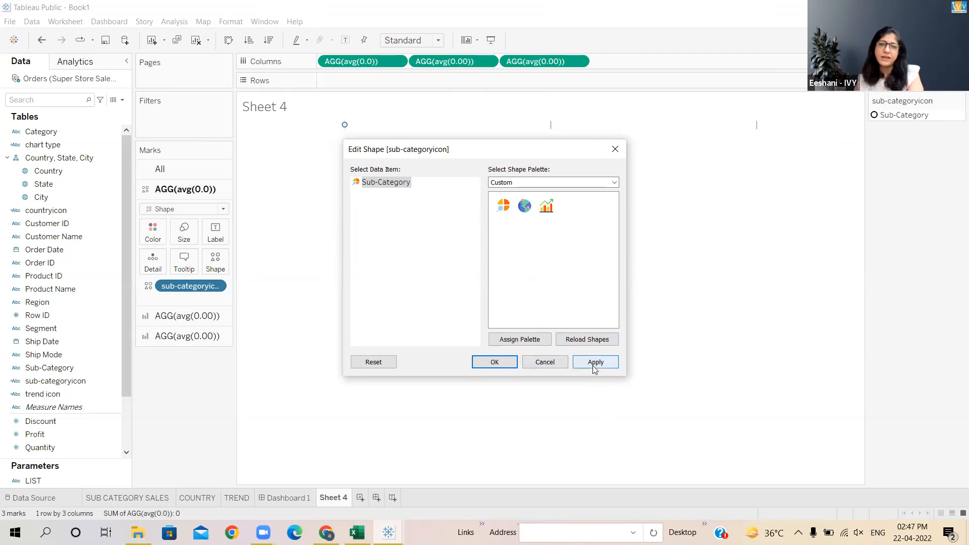
click(495, 362)
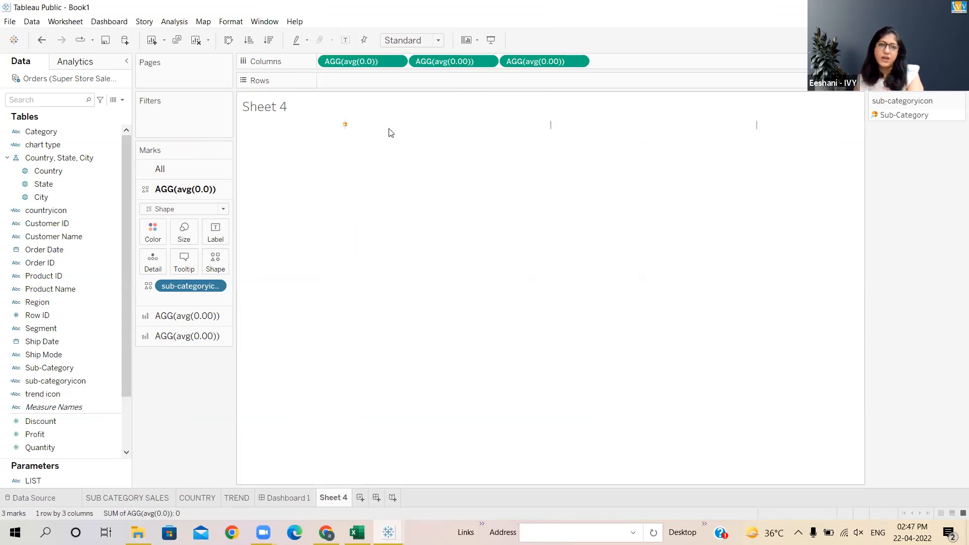
- Resize the sub-category icon mark with the Size slider, enlarging it and then reducing it slightly
click(346, 128)
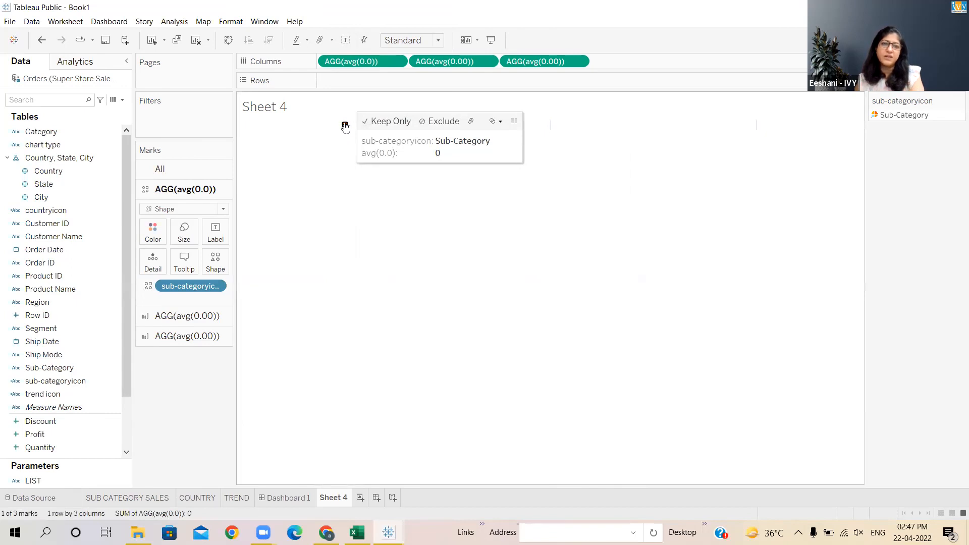
right_click(345, 126)
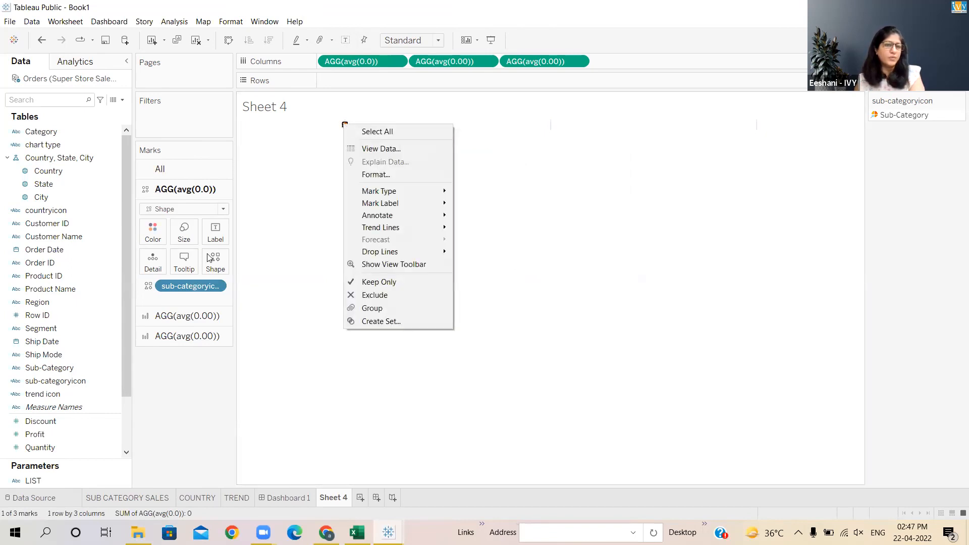
click(190, 237)
drag(201, 261, 223, 264)
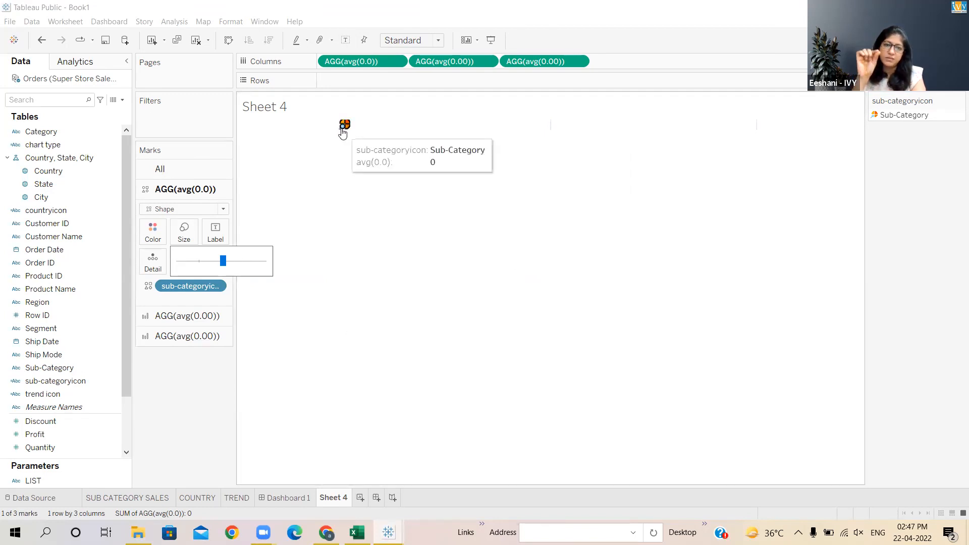
drag(342, 130, 346, 150)
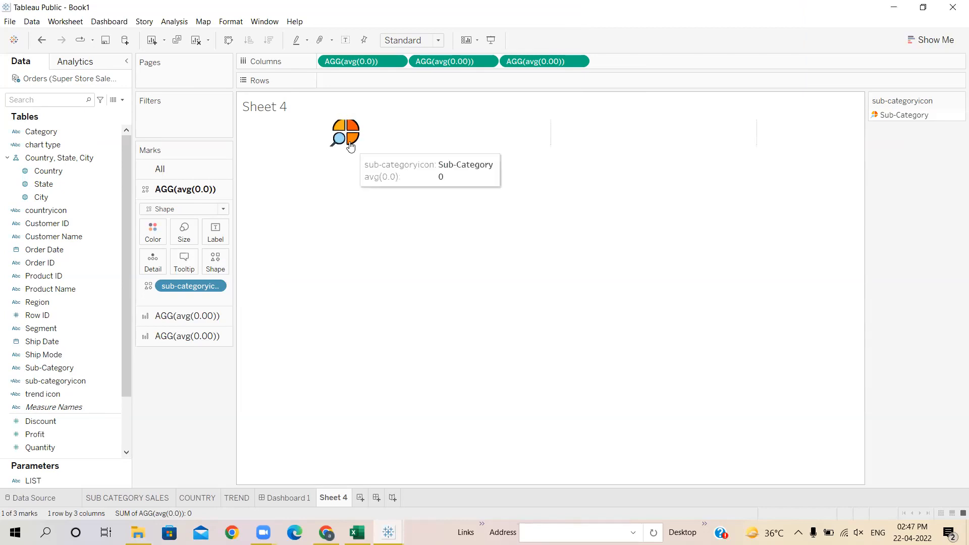
drag(343, 150, 337, 181)
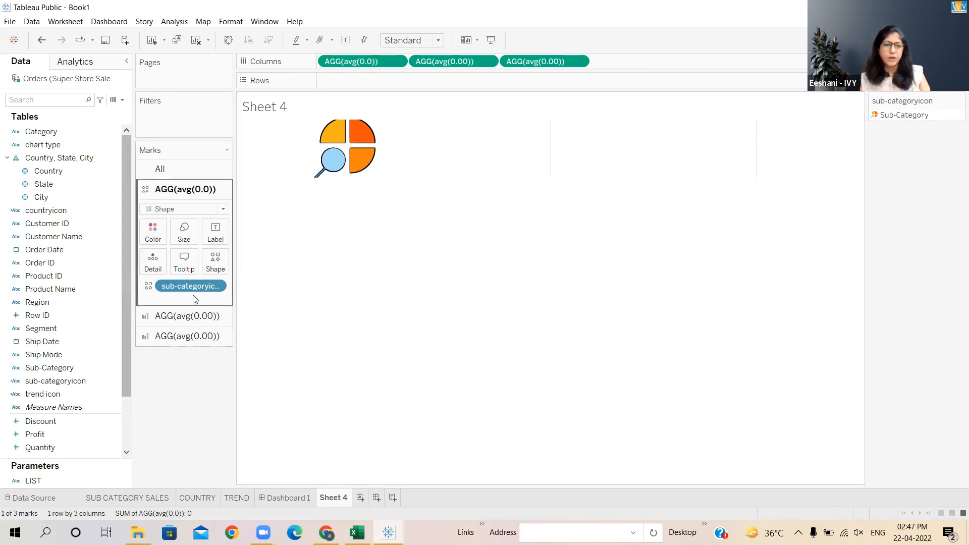
click(184, 241)
drag(223, 260, 205, 261)
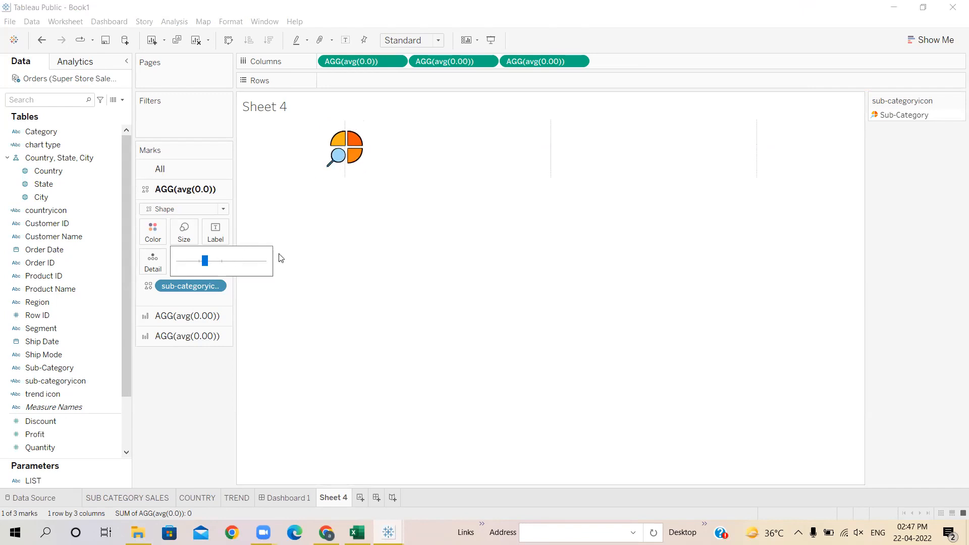
click(221, 414)
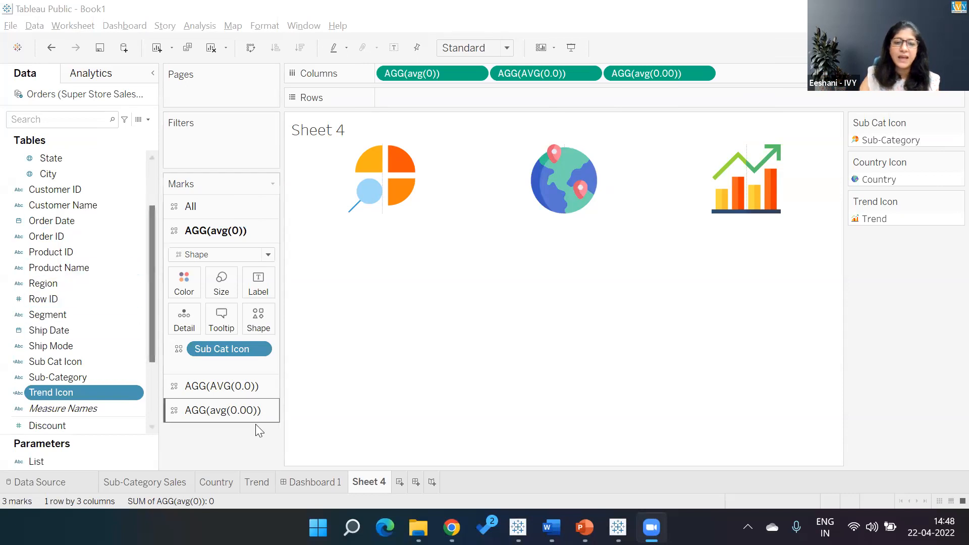
- Delete the existing Dashboard 1 sheet
click(333, 483)
right_click(332, 482)
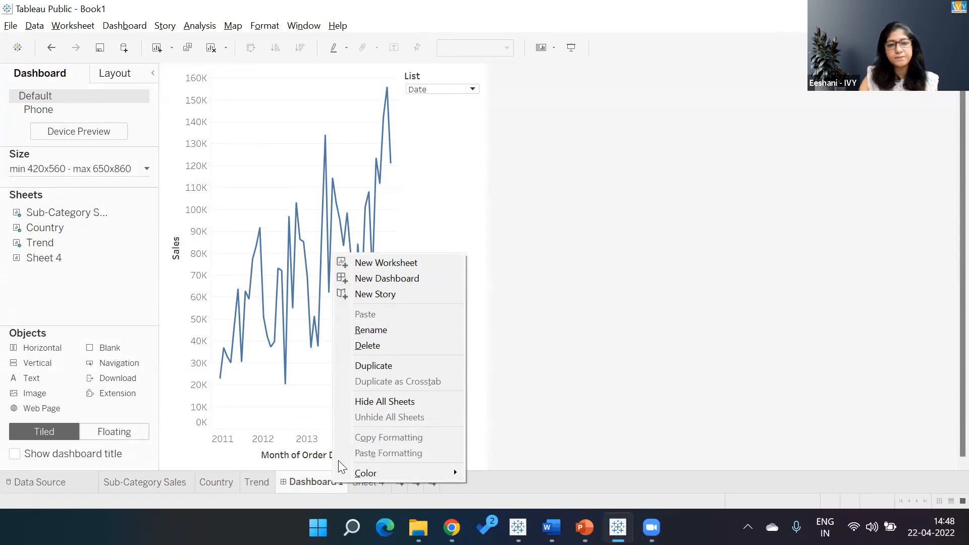
click(529, 367)
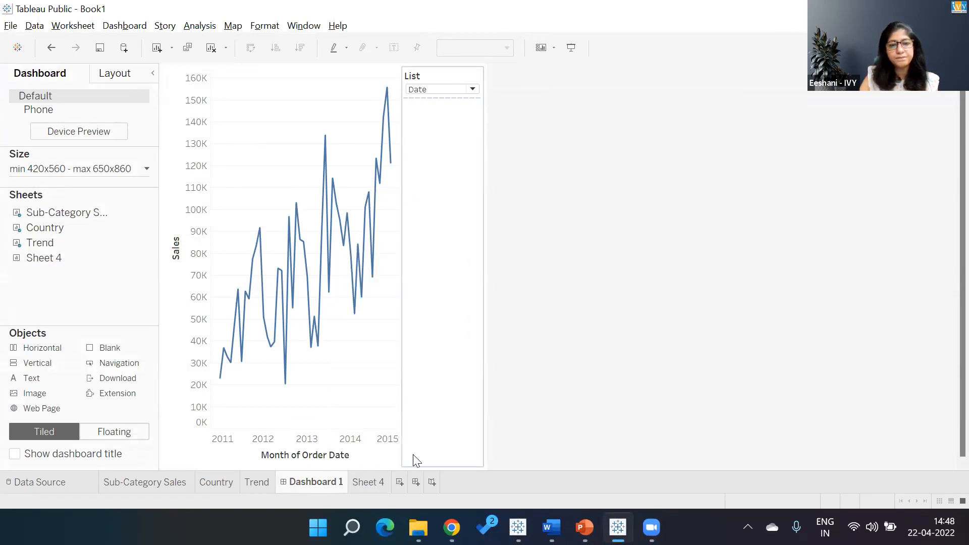
right_click(325, 481)
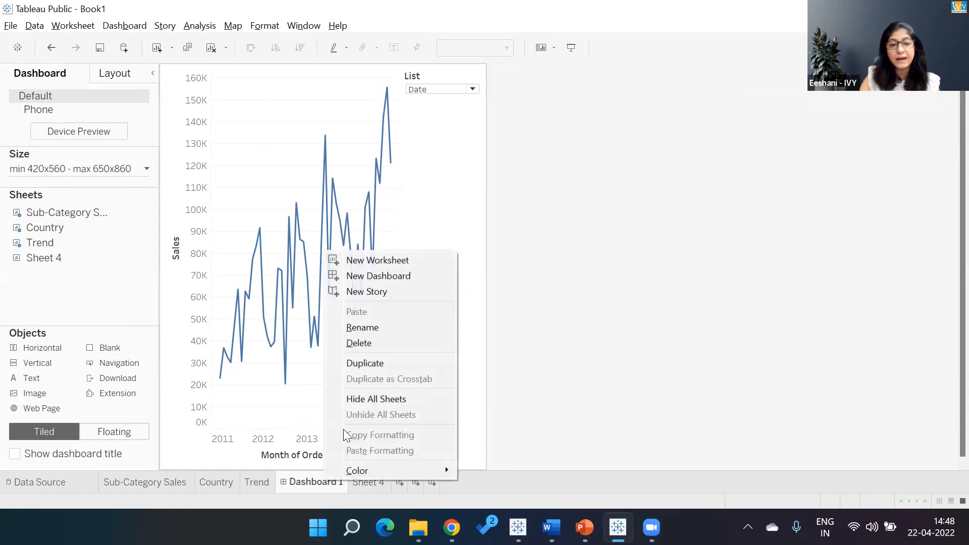
click(363, 343)
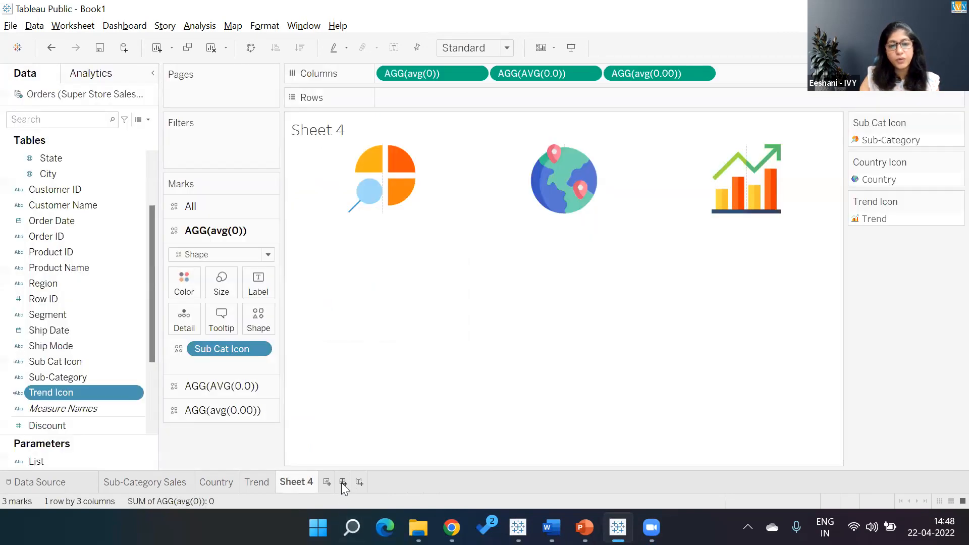
- Rename Sheet 4 as Icons
double_click(313, 481)
key(BackSpace)
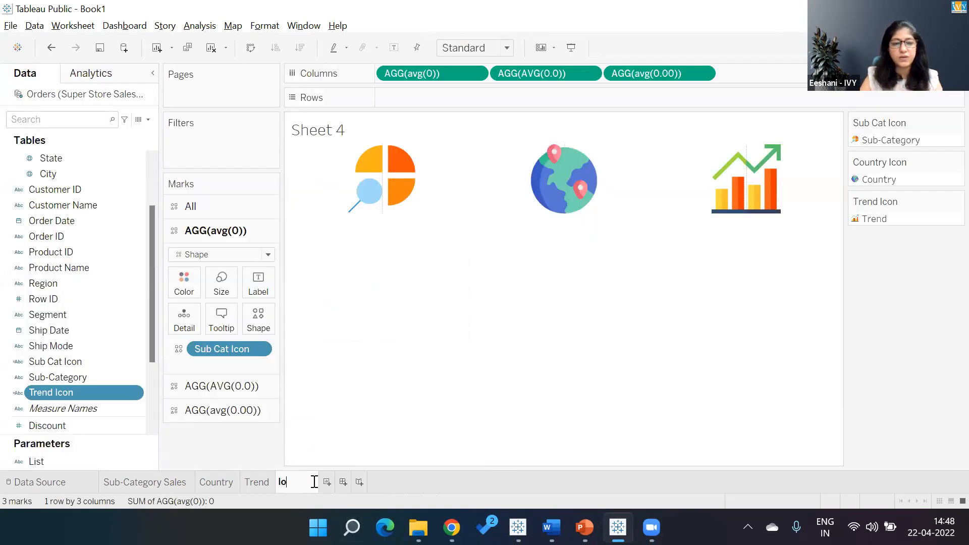
key(Return)
- Create a new dashboard and set its maximum size width to 1050 px
click(332, 480)
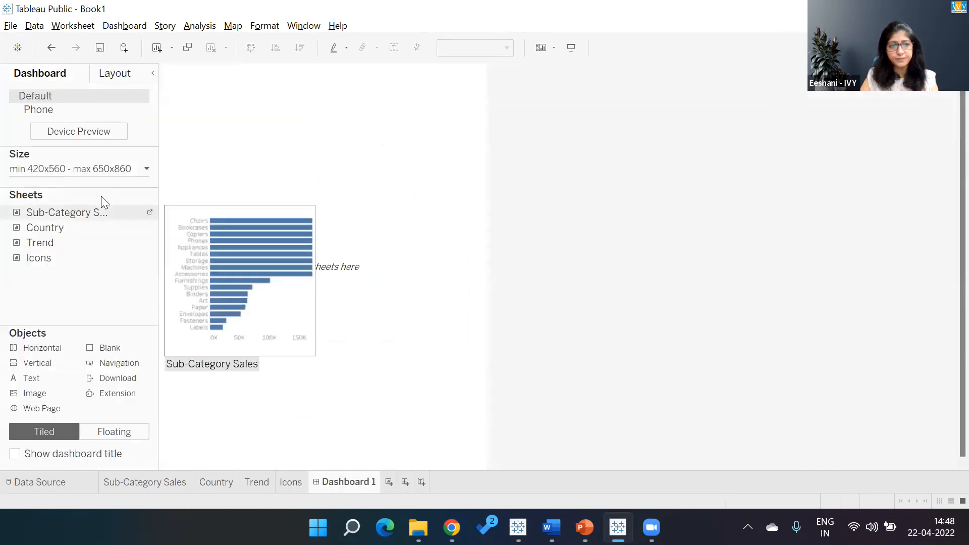
click(147, 169)
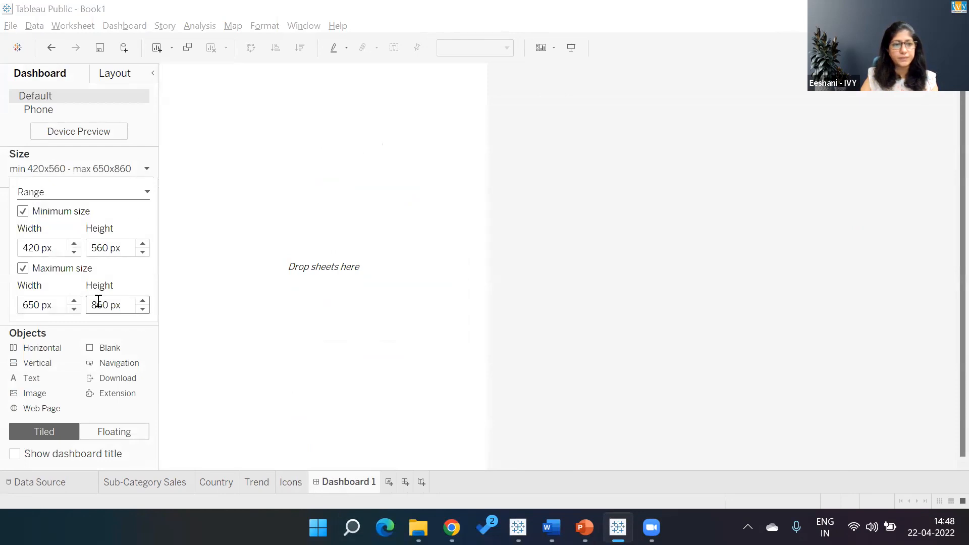
click(77, 303)
click(77, 303)
click(77, 303)
click(77, 303)
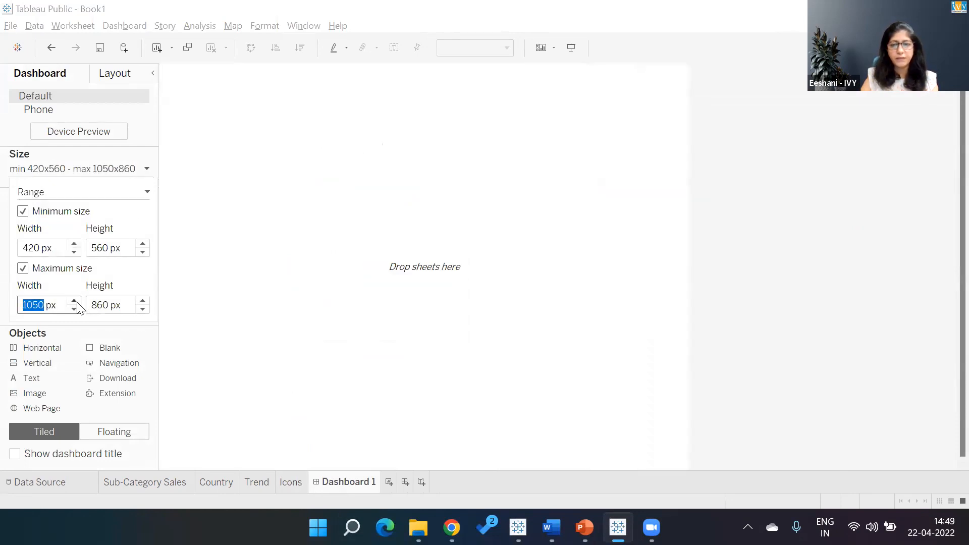
click(272, 286)
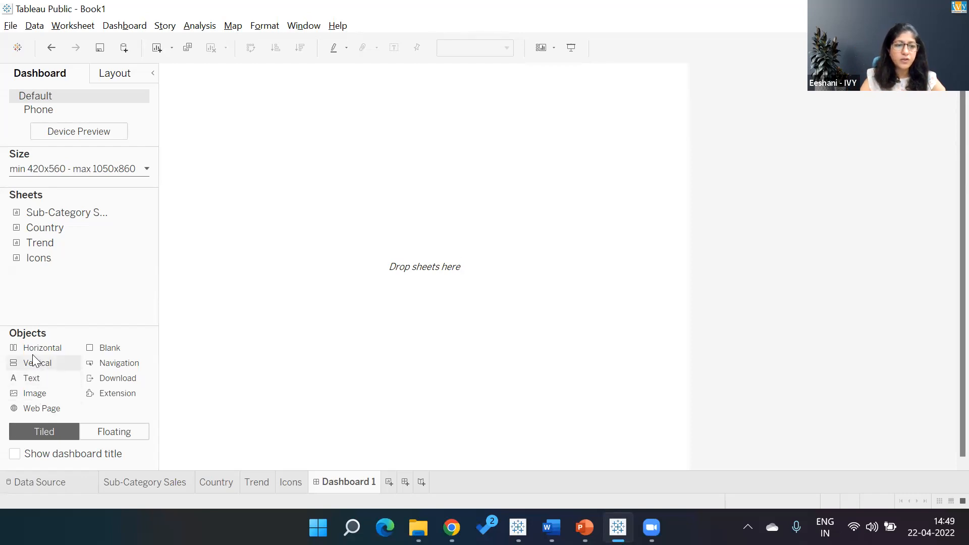
- Add a Vertical layout container to the dashboard and a Horizontal container in its lower half
drag(32, 364, 298, 257)
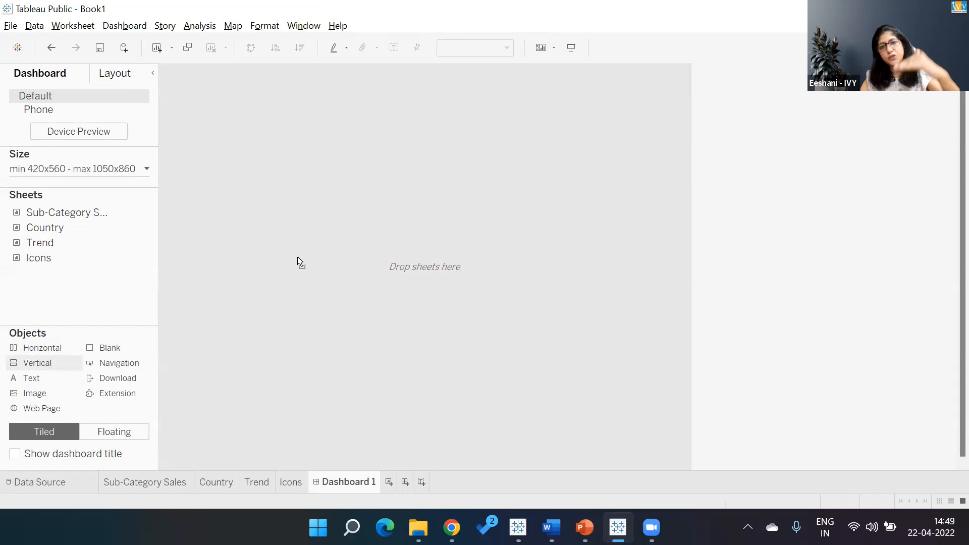
drag(298, 259, 298, 259)
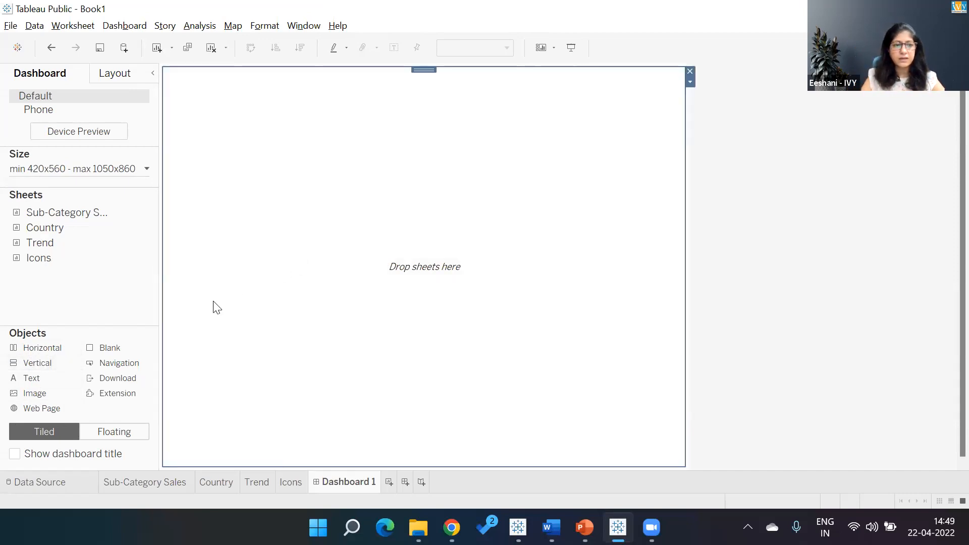
drag(30, 352, 276, 363)
mouse_move(399, 456)
mouse_down()
mouse_move(396, 469)
mouse_move(394, 455)
mouse_up()
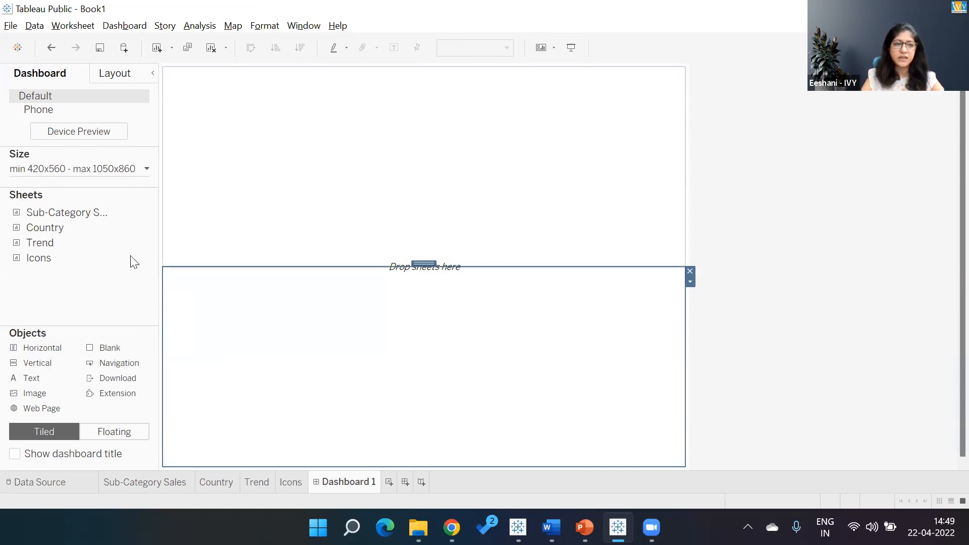
- Place the Icons sheet at the top of the dashboard and remove its three shape legends
drag(58, 257, 243, 186)
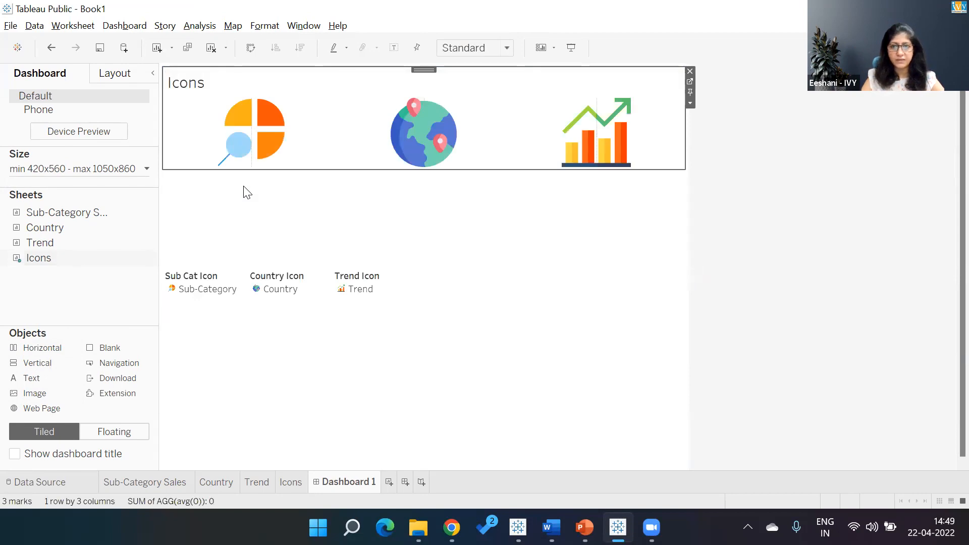
click(268, 278)
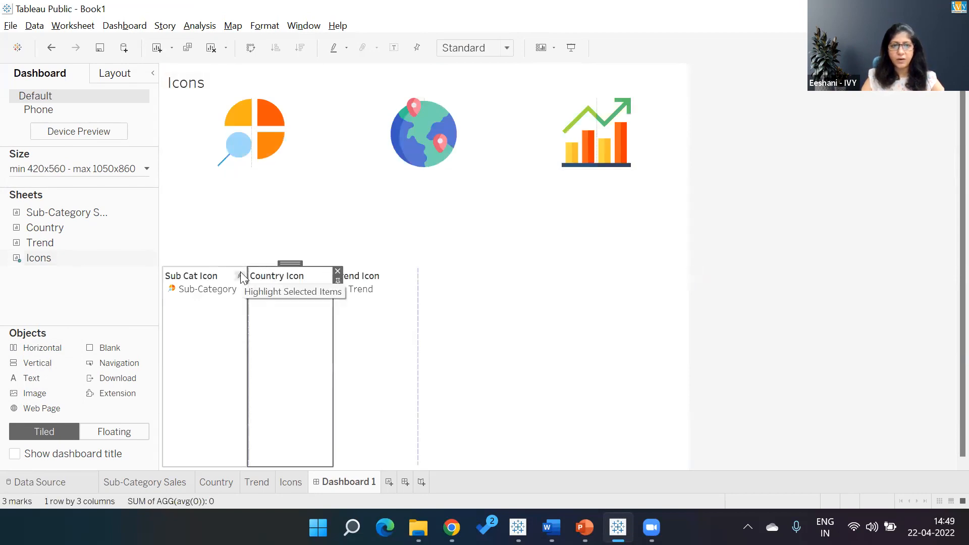
click(240, 278)
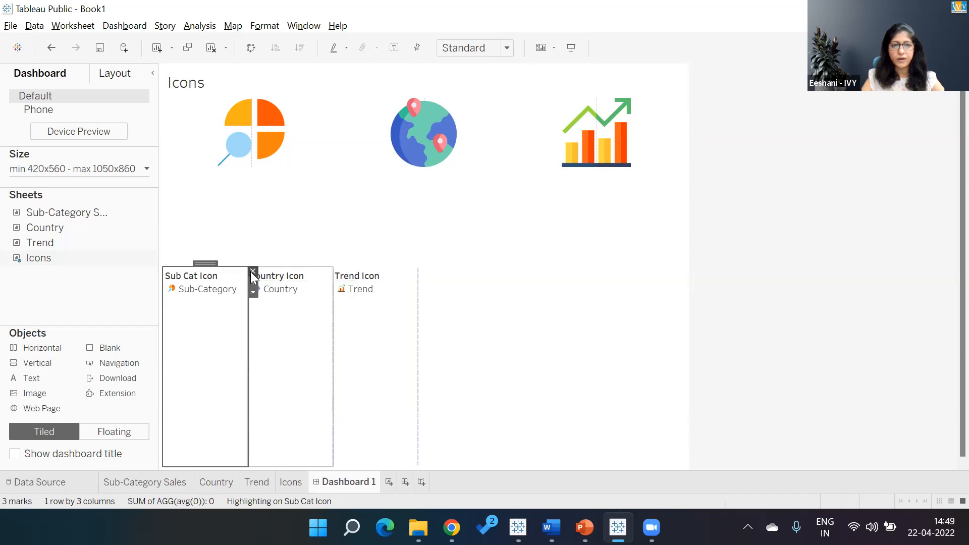
click(250, 272)
click(231, 279)
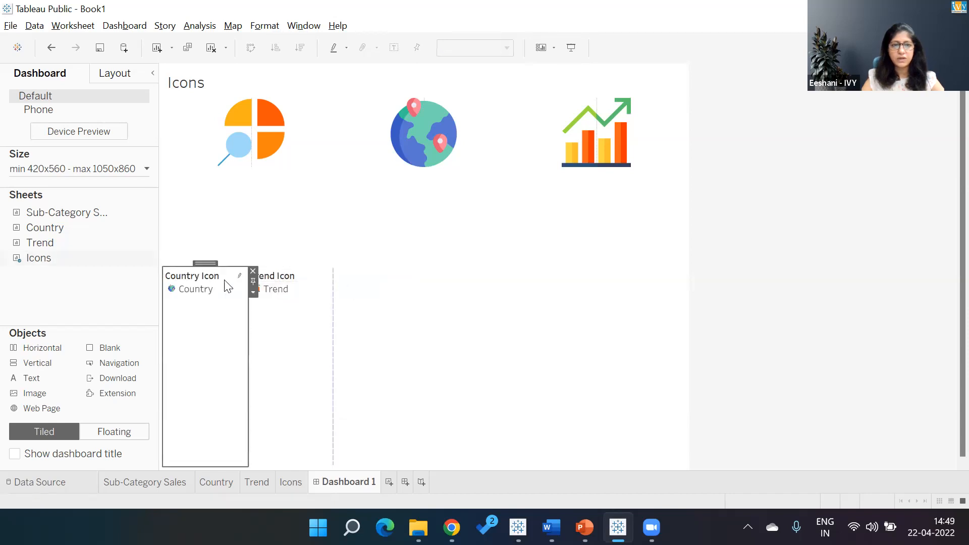
click(253, 271)
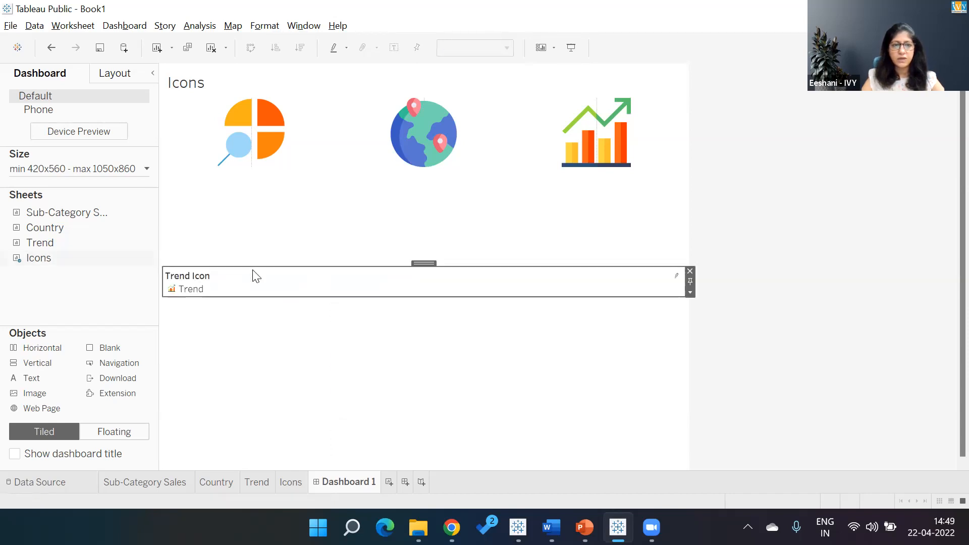
click(690, 272)
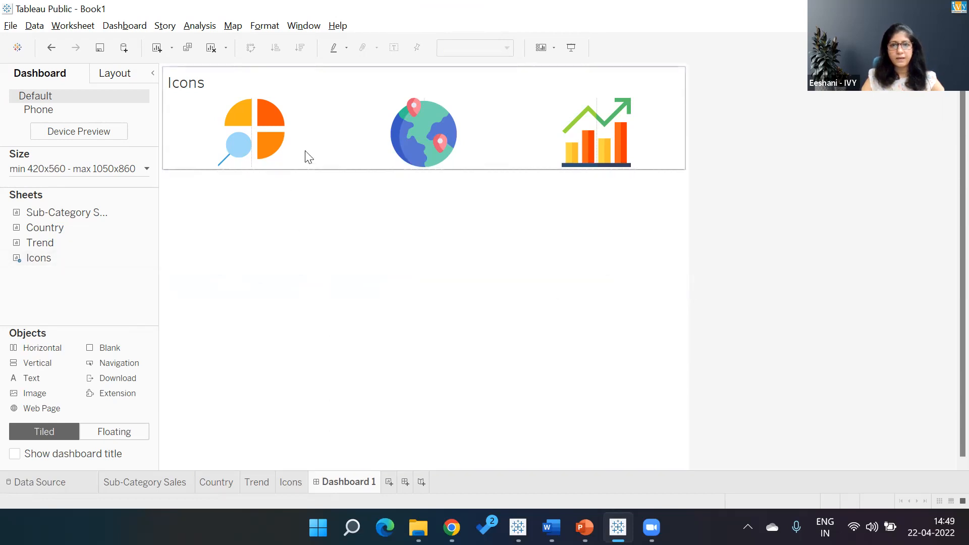
- Inspect the dashboard's item hierarchy in the Layout pane
click(115, 75)
click(17, 391)
click(31, 406)
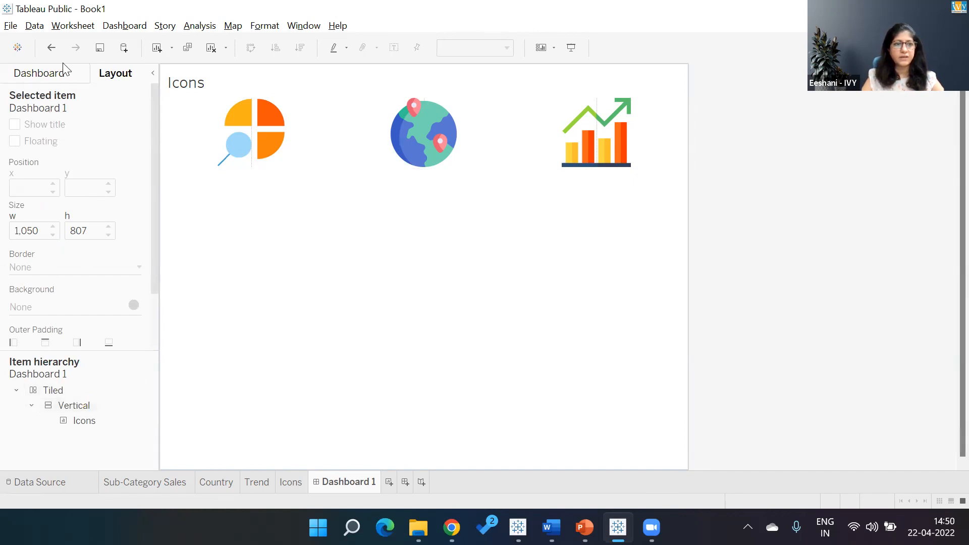
click(63, 76)
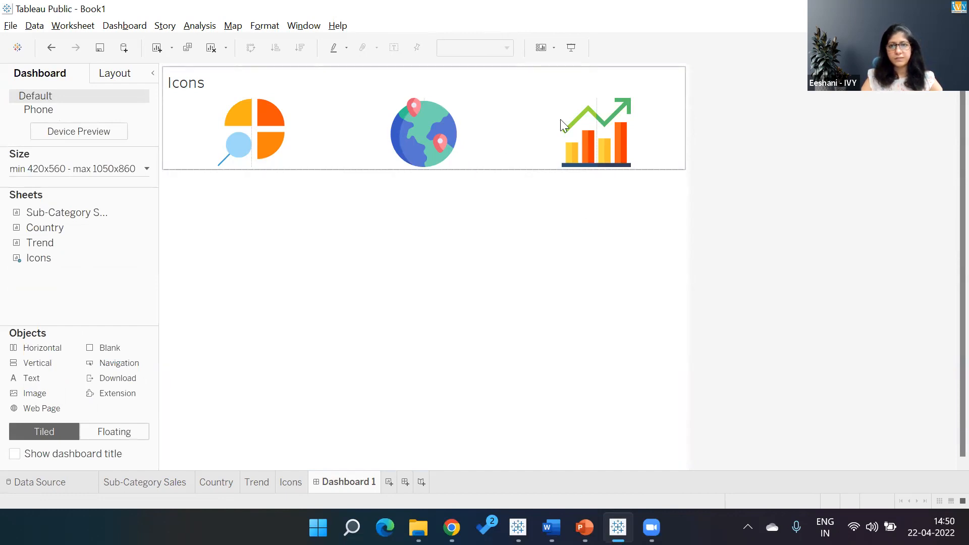
- Hide the title of the Icons sheet on the dashboard
click(675, 91)
click(691, 103)
click(709, 173)
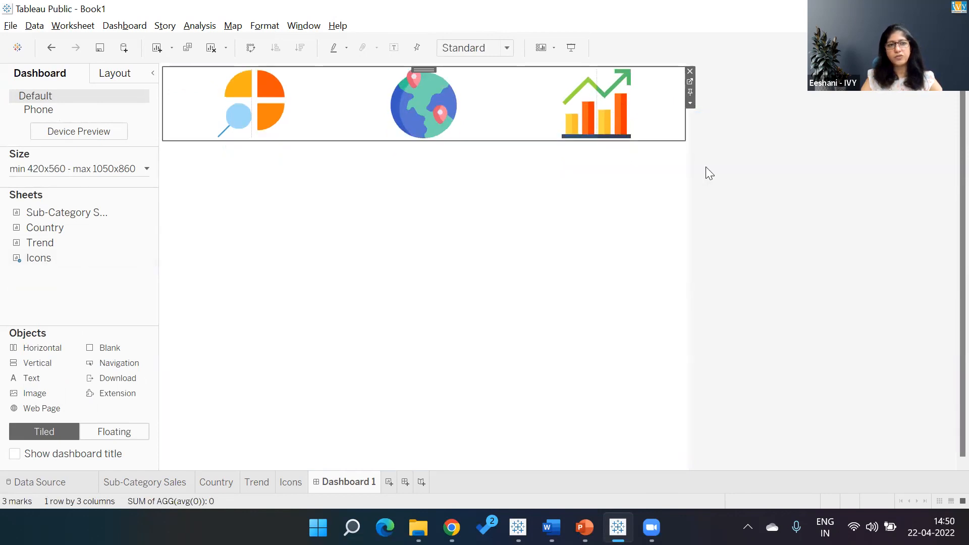
- Show the dashboard title and set its text to "Select an Icon to change the view"
click(16, 454)
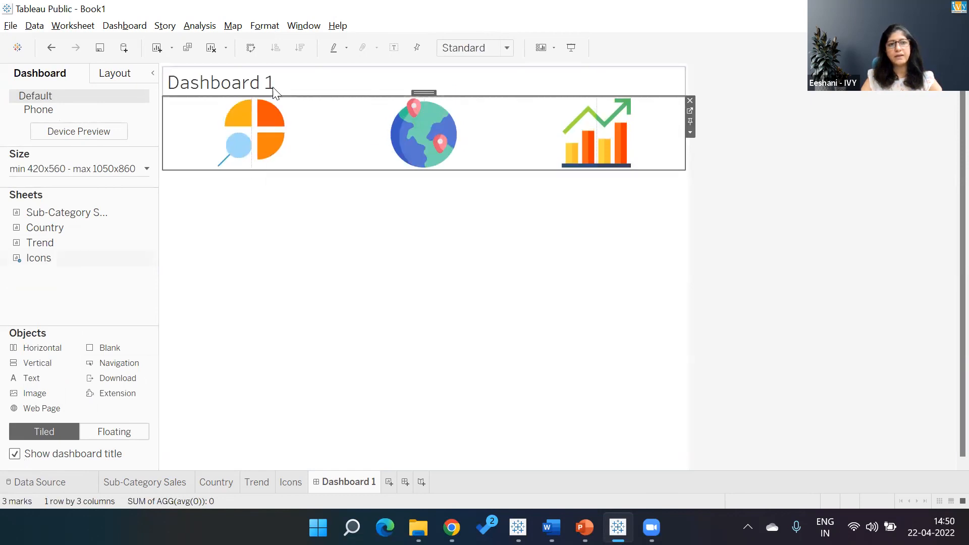
double_click(272, 92)
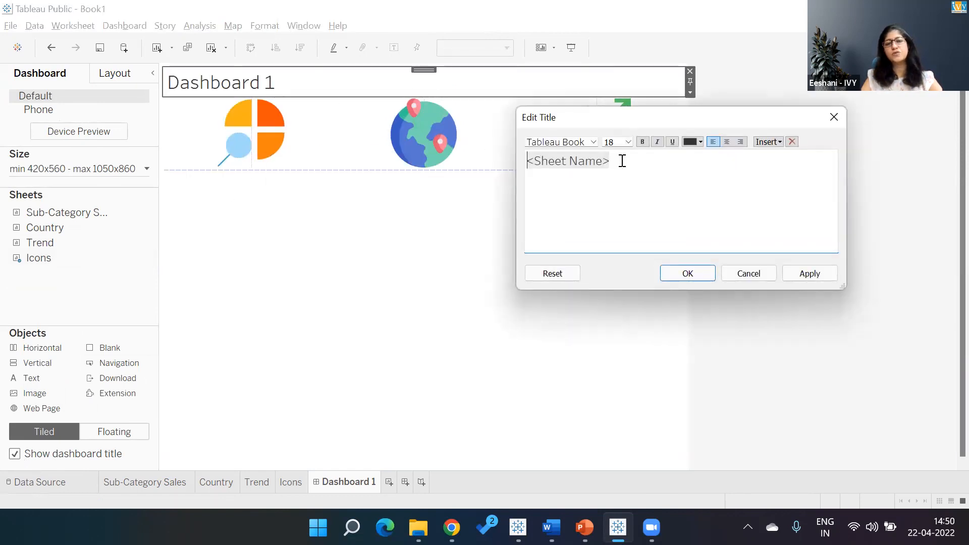
drag(623, 160, 520, 166)
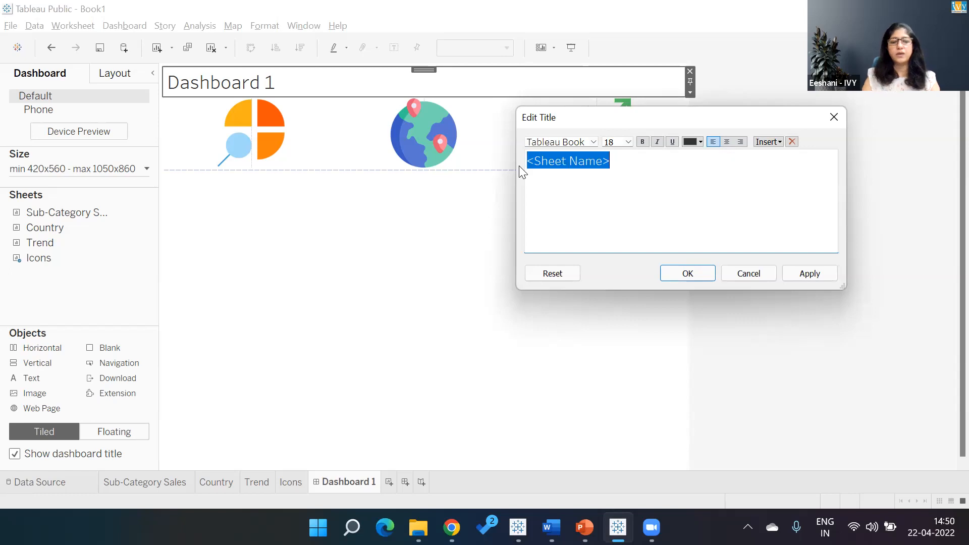
text(Select an Ico)
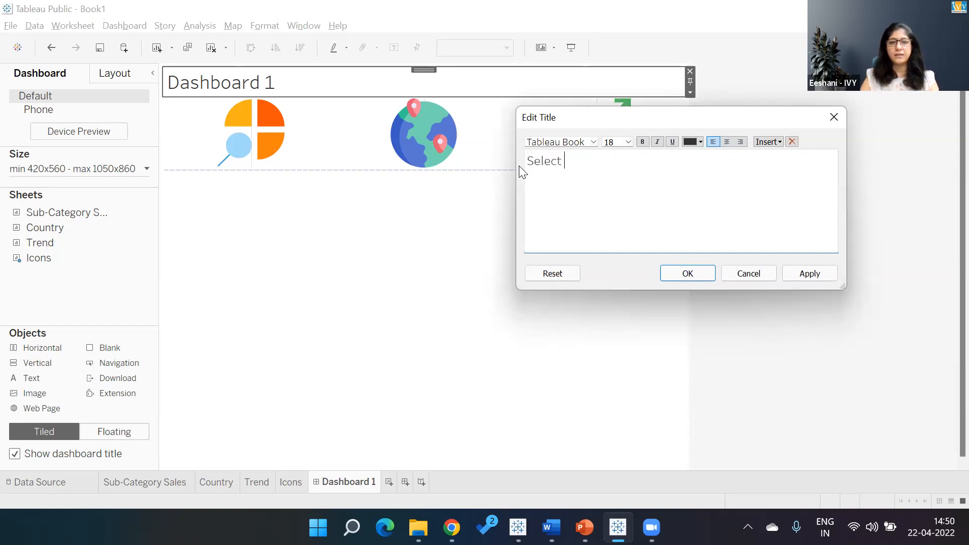
text(n t)
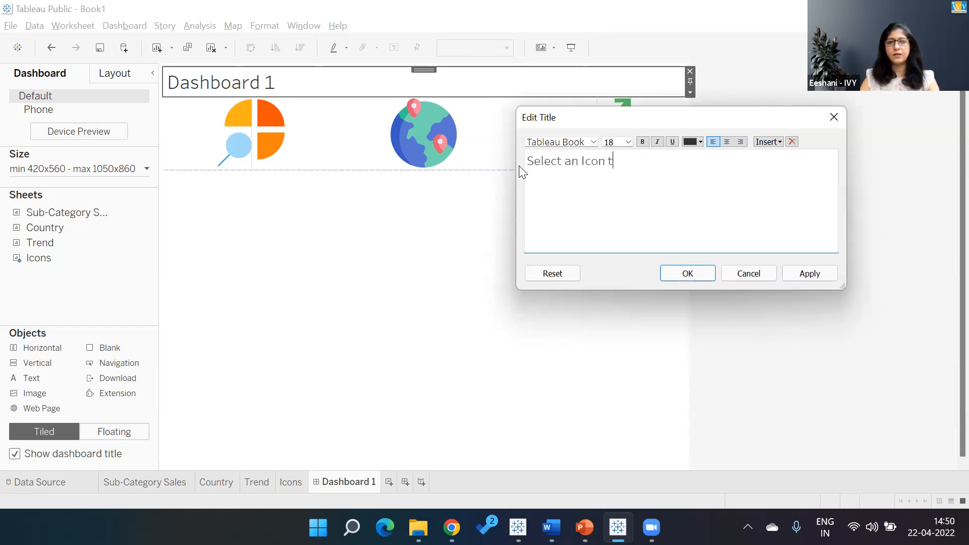
text(o Chnage)
key(BackSpace)
key(BackSpace)
key(BackSpace)
key(BackSpace)
key(BackSpace)
key(BackSpace)
text(chnage th)
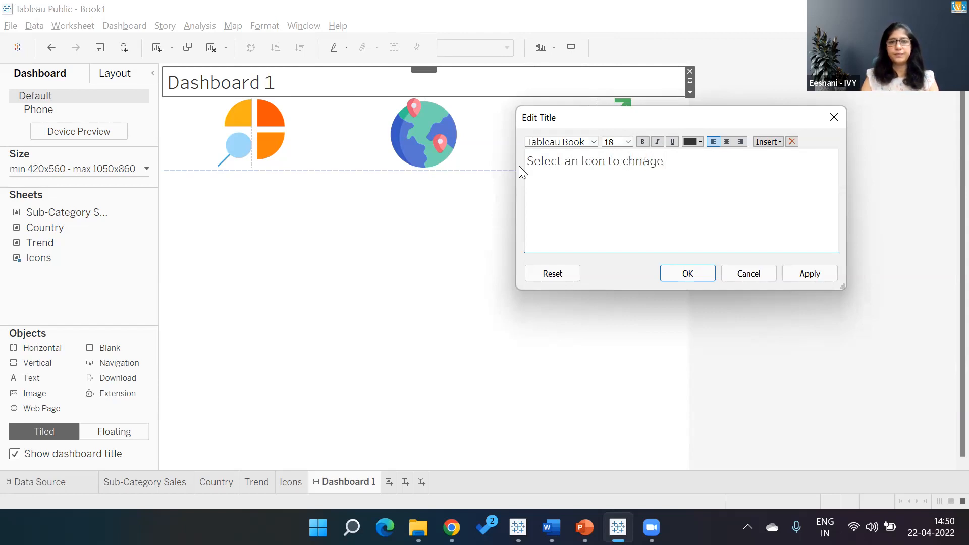
key(BackSpace)
key(BackSpace)
key(BackSpace)
key(BackSpace)
key(BackSpace)
key(BackSpace)
key(BackSpace)
text(ange t)
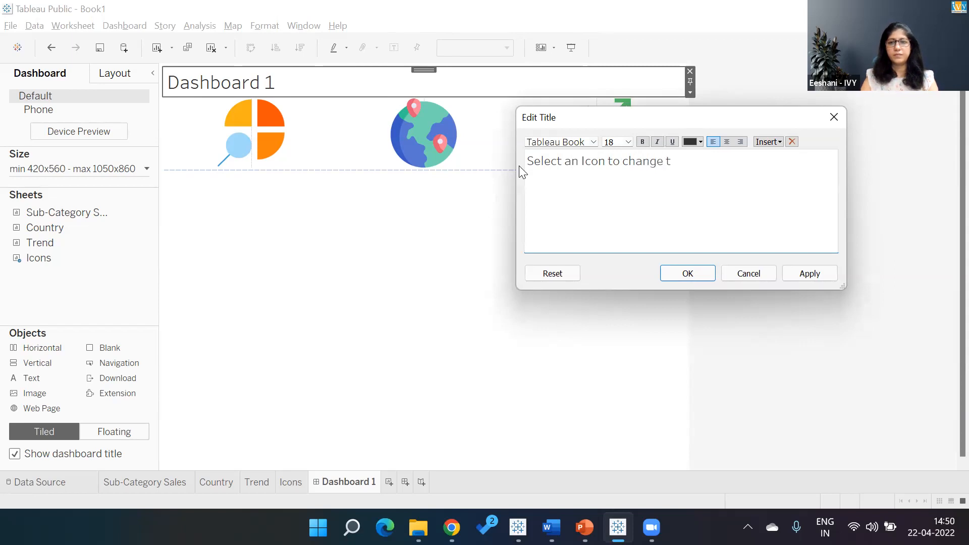
key(BackSpace)
text(the view)
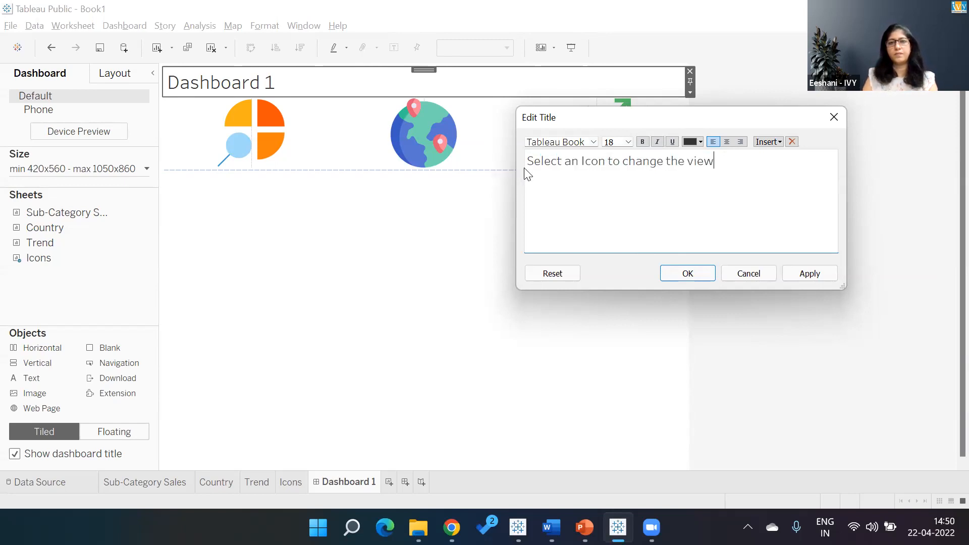
- Format the dashboard title text as 24 pt bold
drag(723, 156, 531, 167)
click(624, 146)
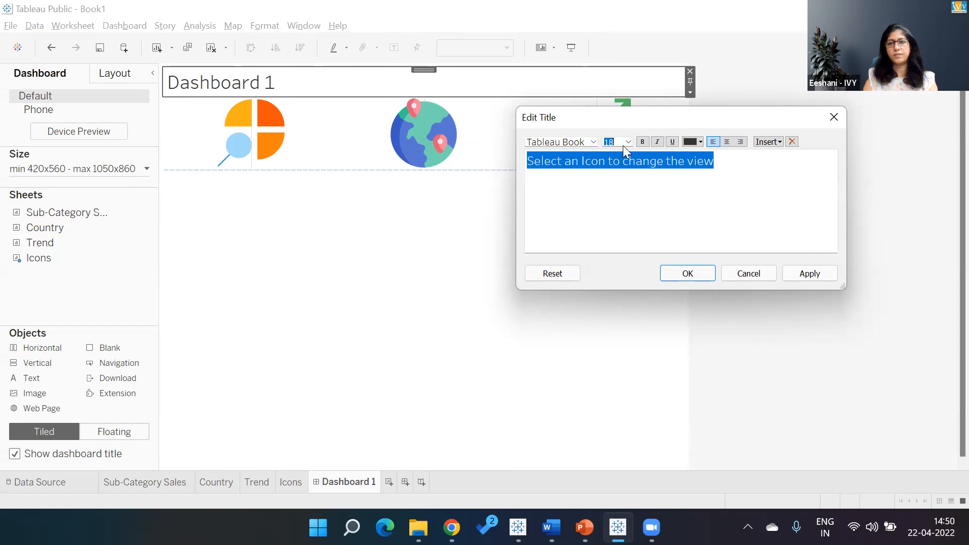
click(628, 142)
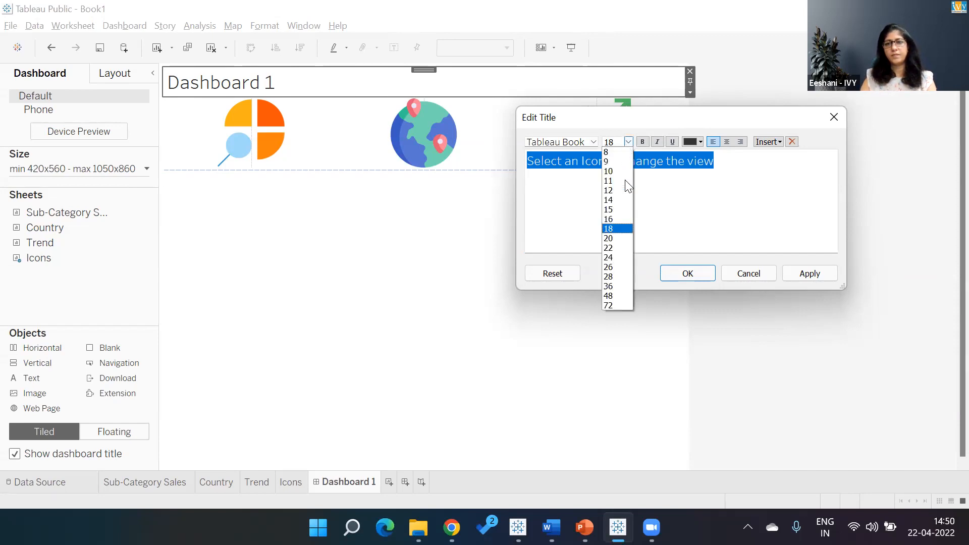
click(622, 257)
click(642, 142)
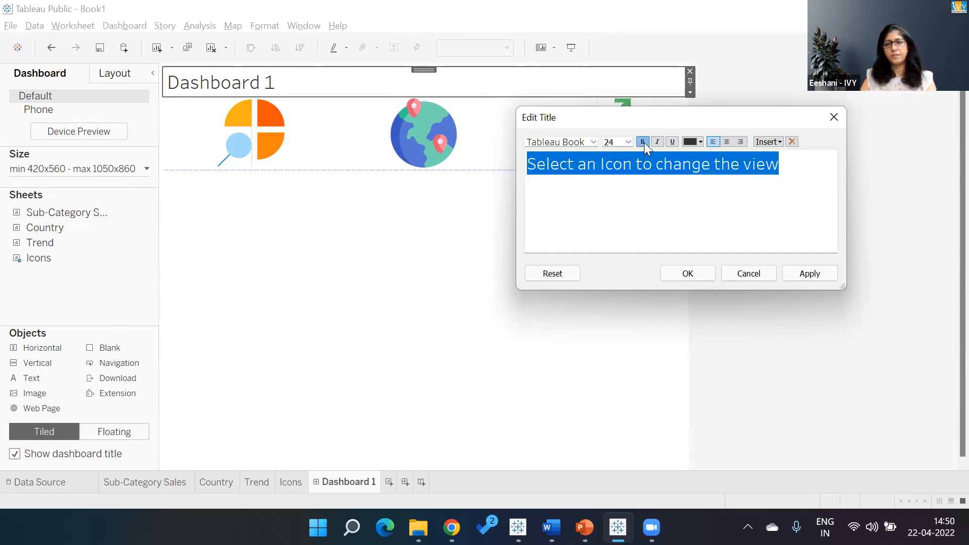
click(679, 277)
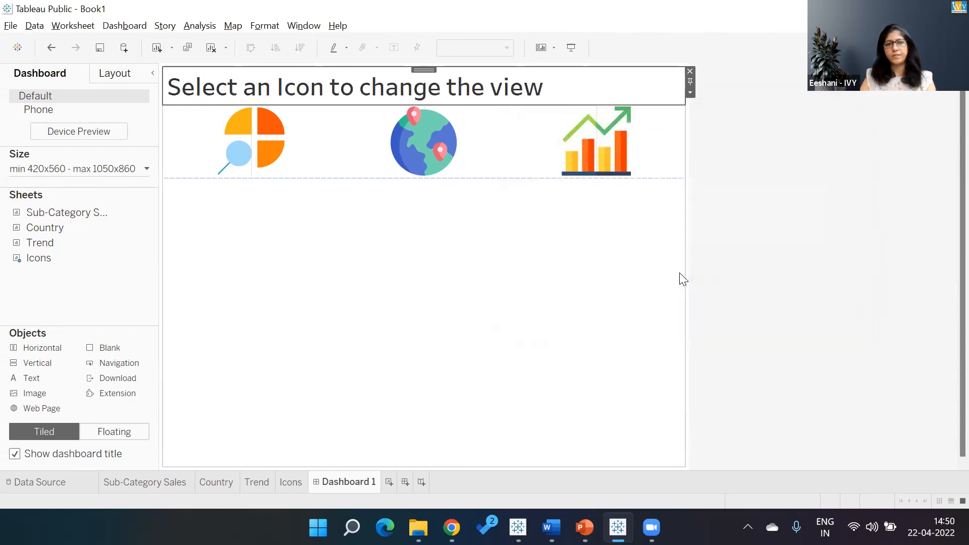
click(774, 176)
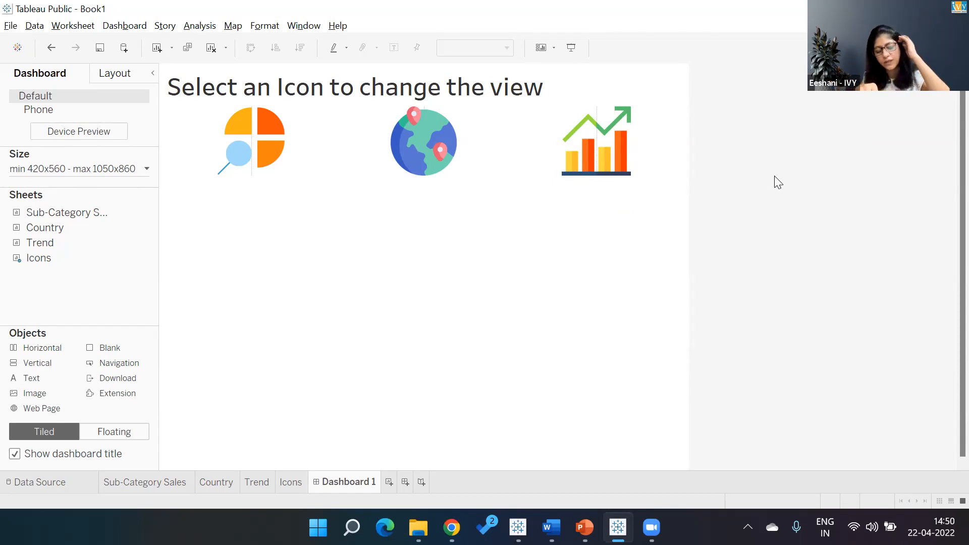
- Center-align the dashboard title text
click(485, 402)
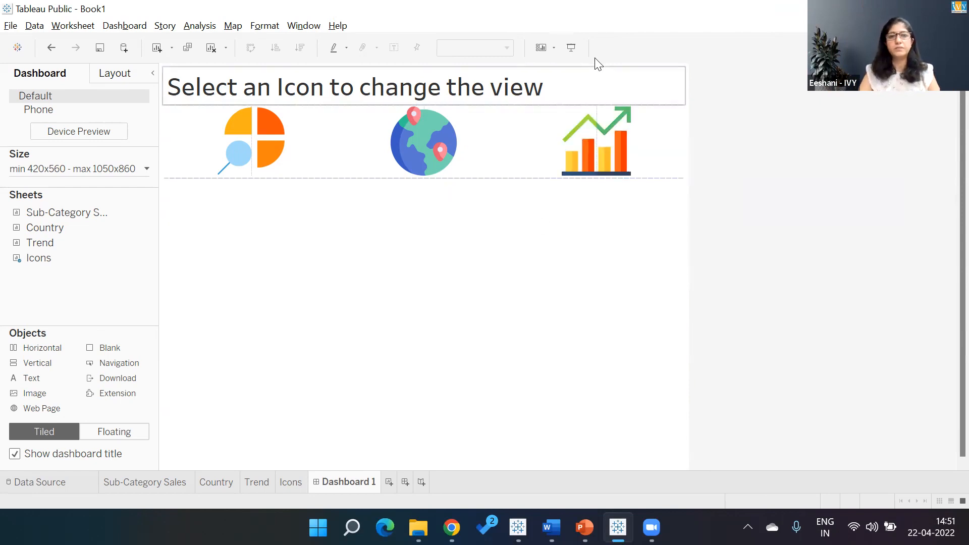
double_click(586, 91)
drag(790, 159, 539, 161)
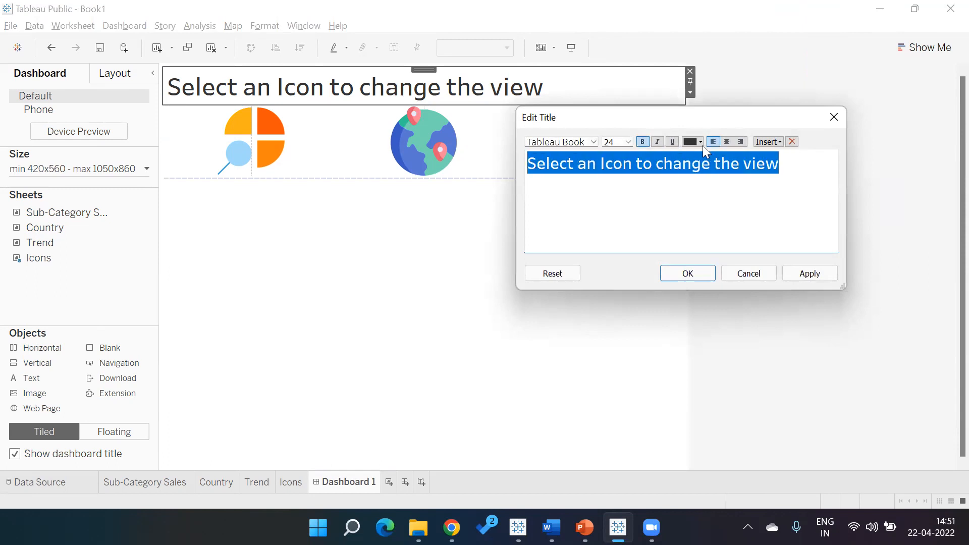
click(727, 142)
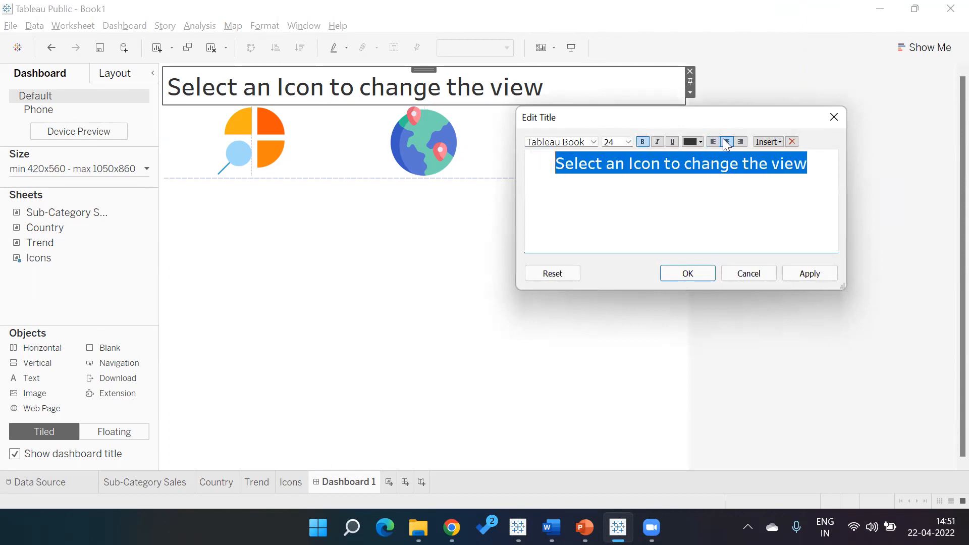
click(693, 273)
click(763, 246)
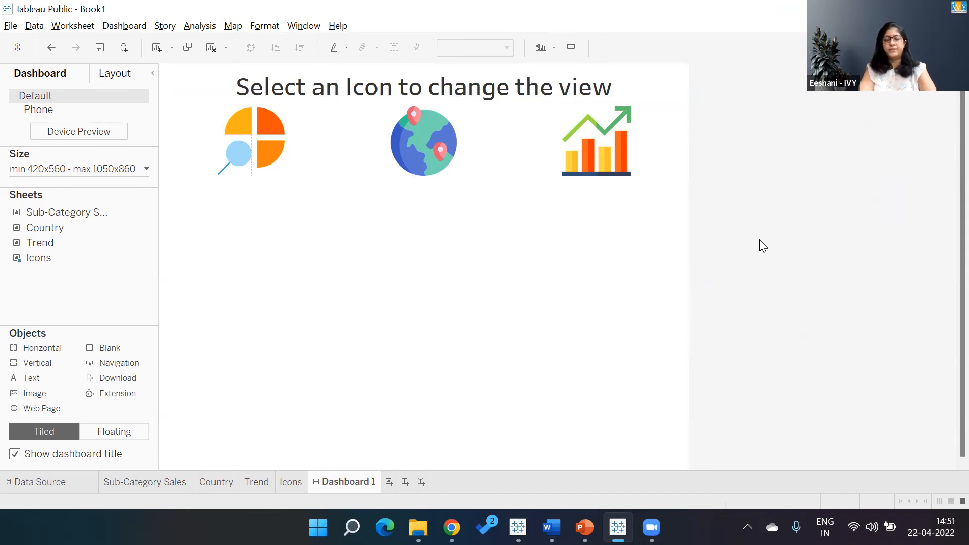
- Rename the dashboard as "Final Dashboard"
double_click(355, 482)
text(Final )
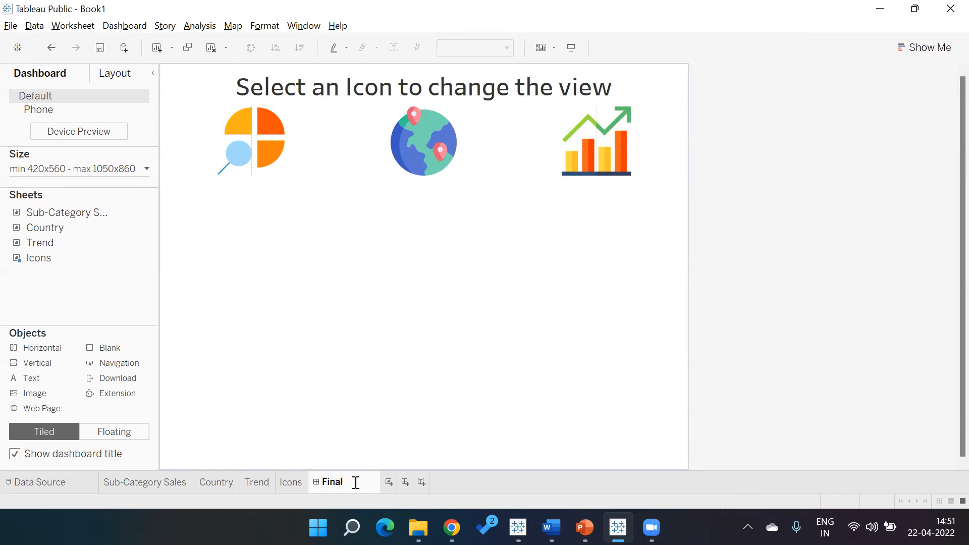
text(Dashbiard)
key(BackSpace)
key(BackSpace)
key(BackSpace)
key(BackSpace)
text(oard)
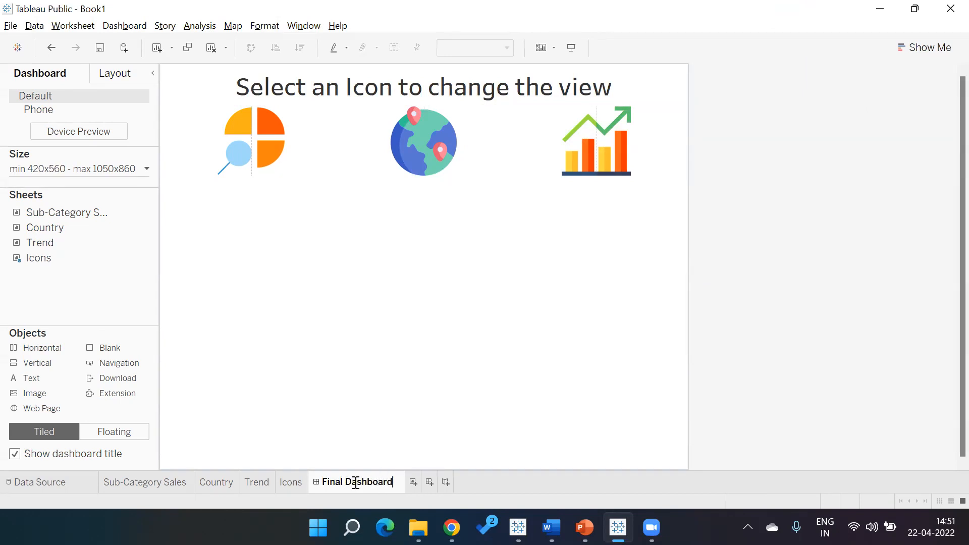
key(Return)
- Add a Horizontal container below the icons and extend its top edge up to just beneath them
click(418, 333)
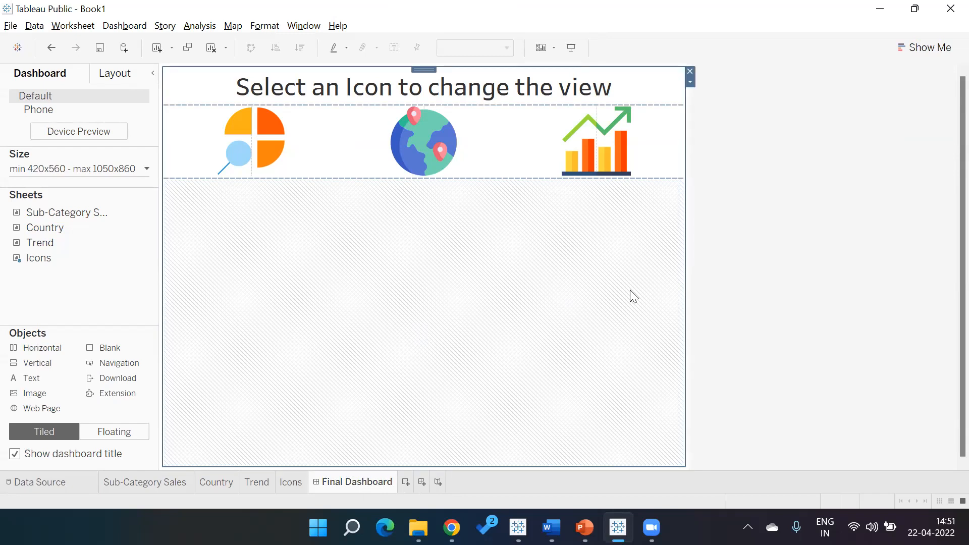
click(754, 274)
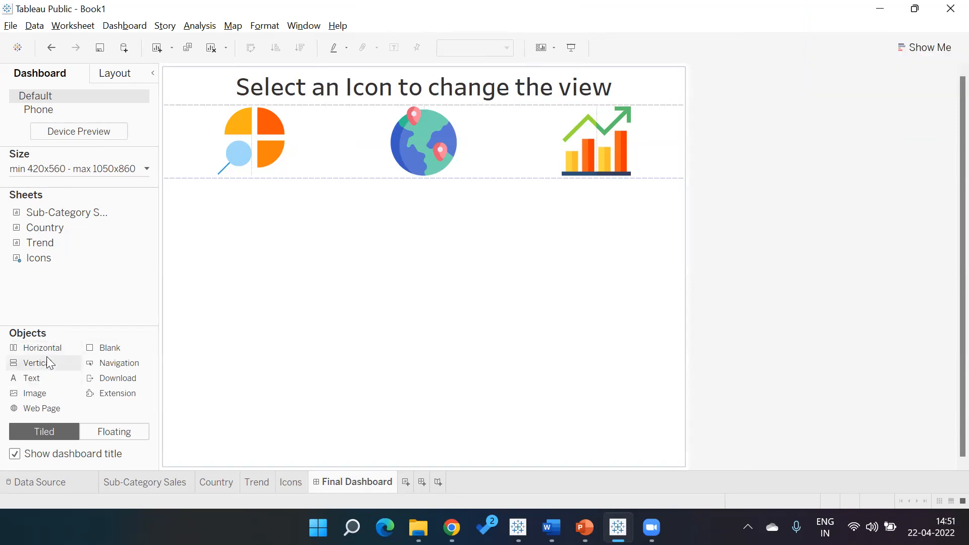
mouse_move(45, 352)
mouse_down()
mouse_move(256, 357)
mouse_move(286, 385)
mouse_move(274, 412)
mouse_move(276, 453)
mouse_up()
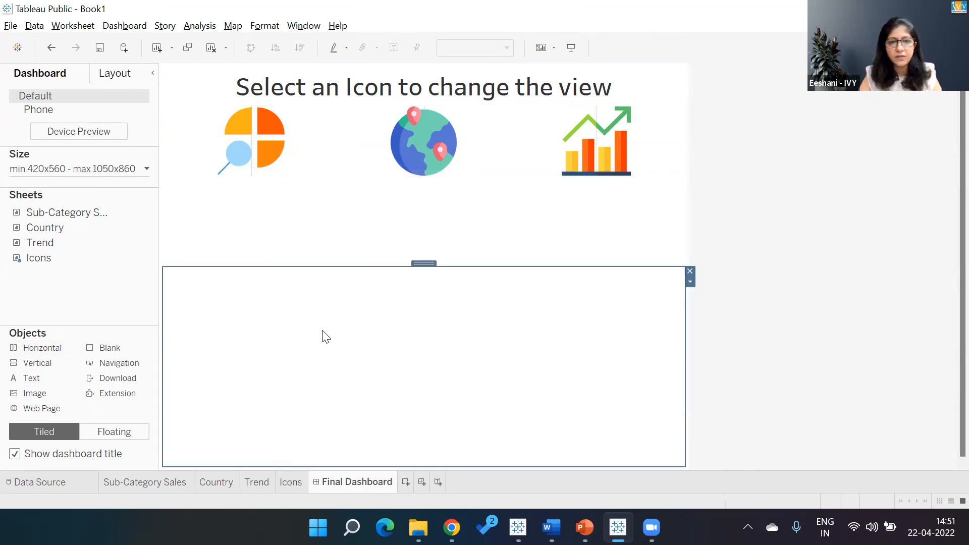
drag(362, 265, 359, 205)
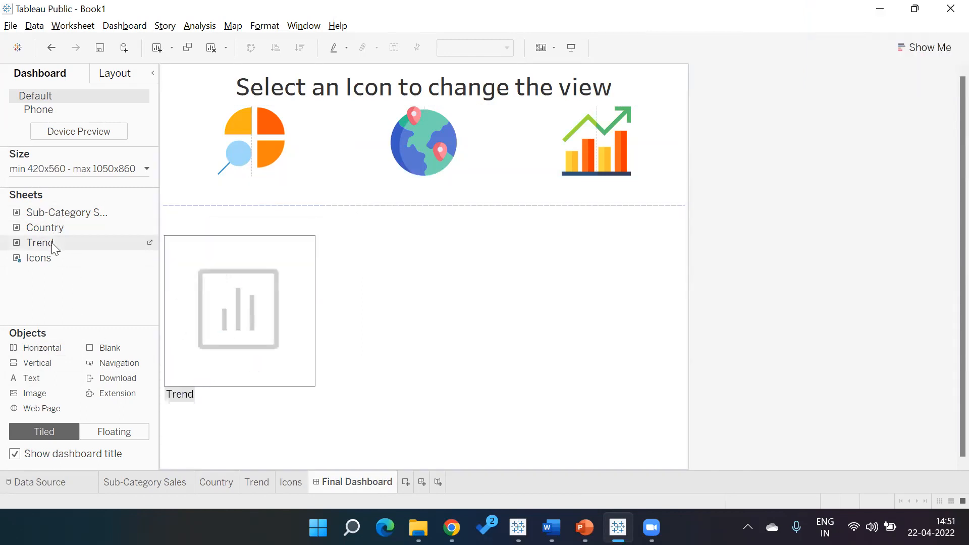
- Review the Sub-Category Sales, Country and Trend sheets, then place the Trend sheet into the new horizontal container
click(172, 480)
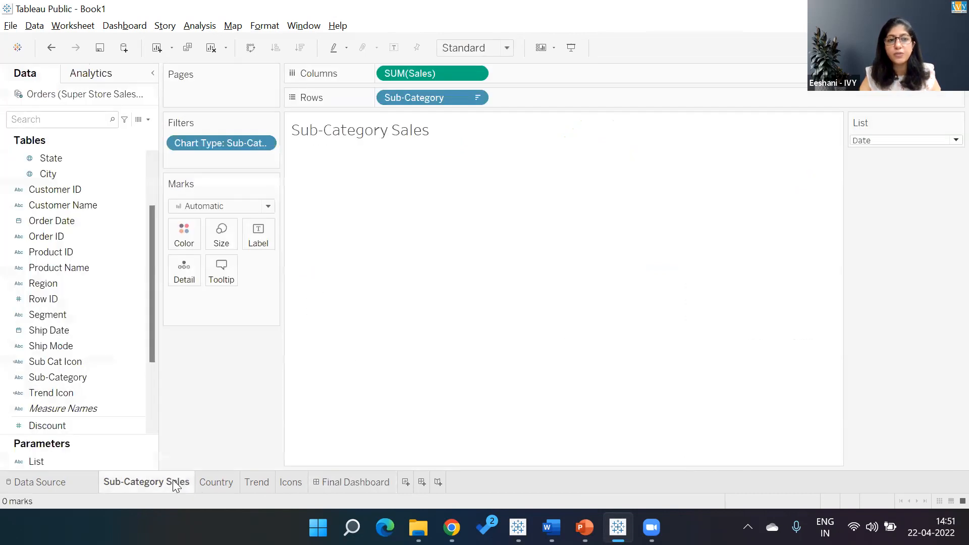
click(213, 480)
click(257, 482)
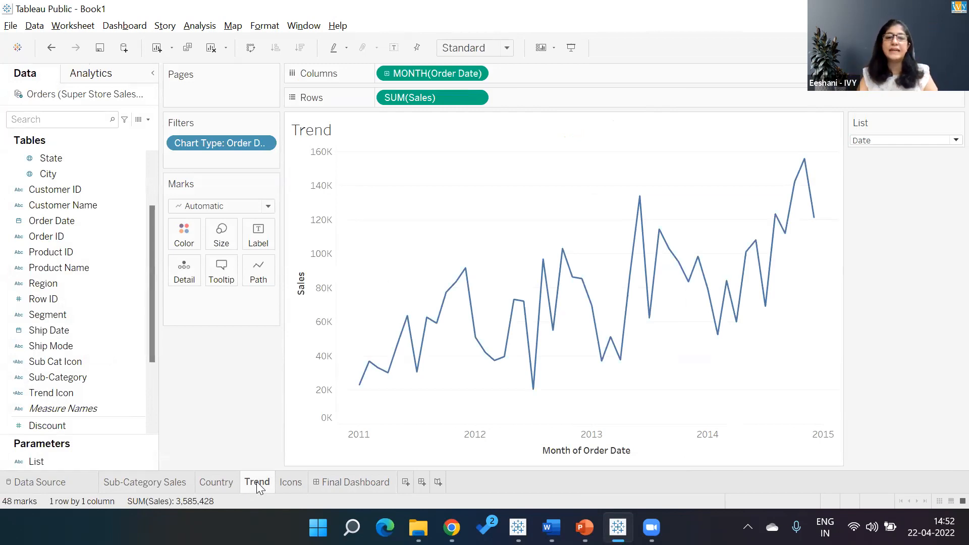
click(350, 482)
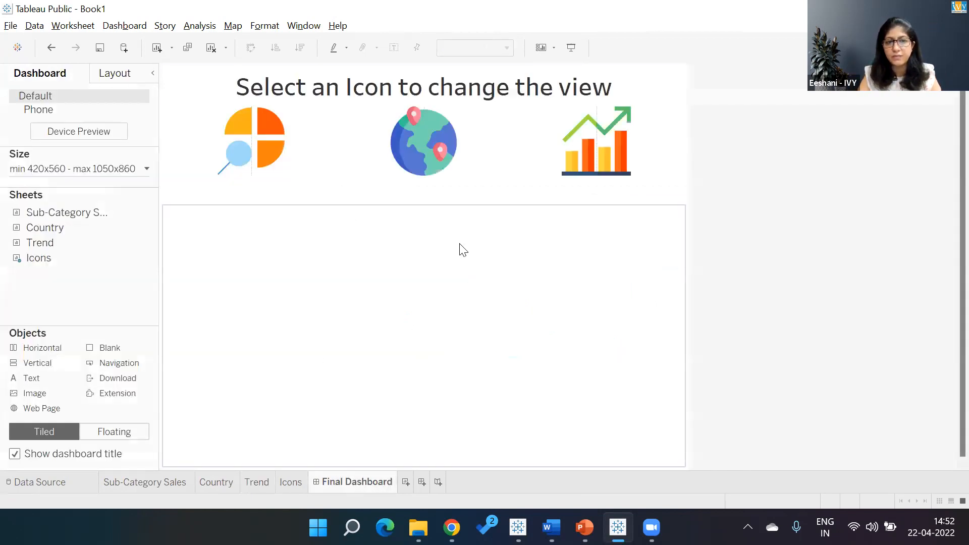
mouse_move(49, 246)
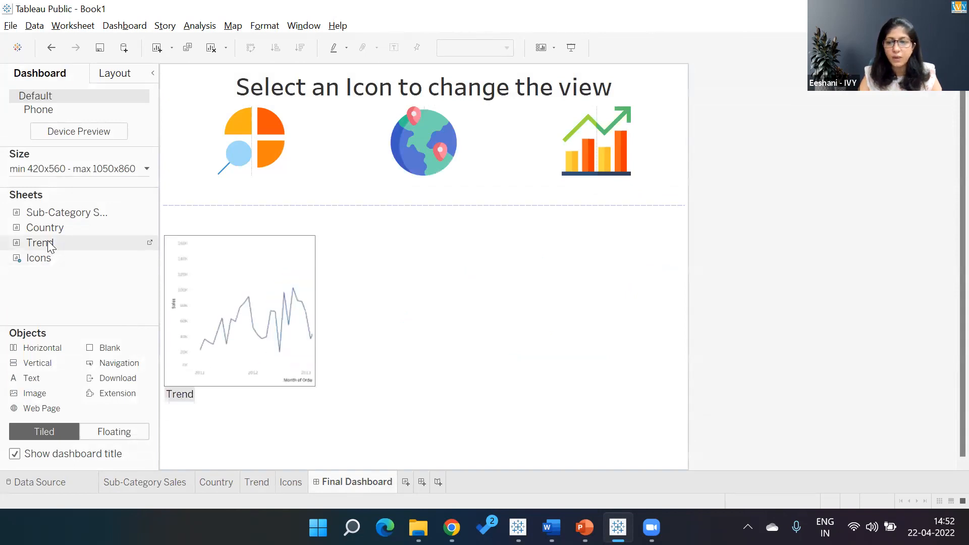
drag(49, 246, 237, 275)
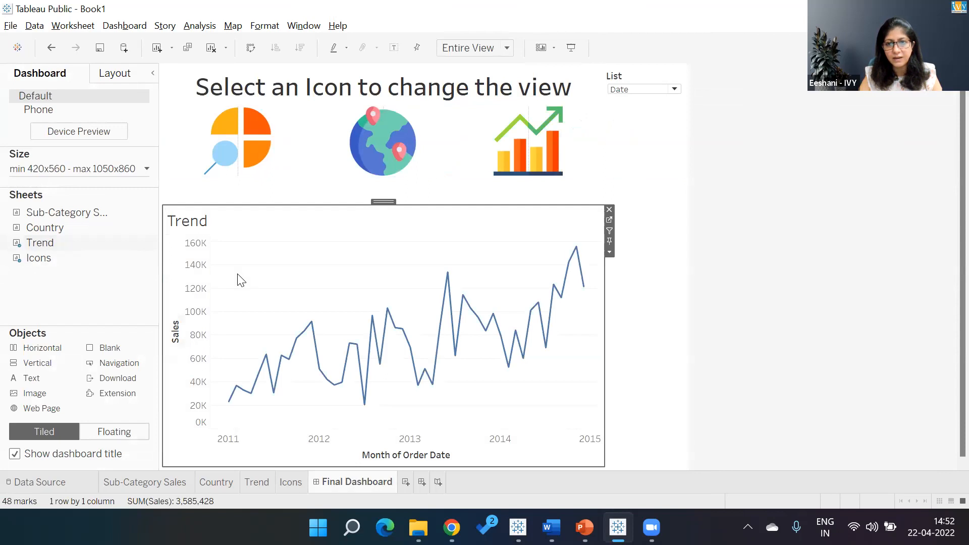
- Hide the Trend sheet's title on the dashboard
click(611, 252)
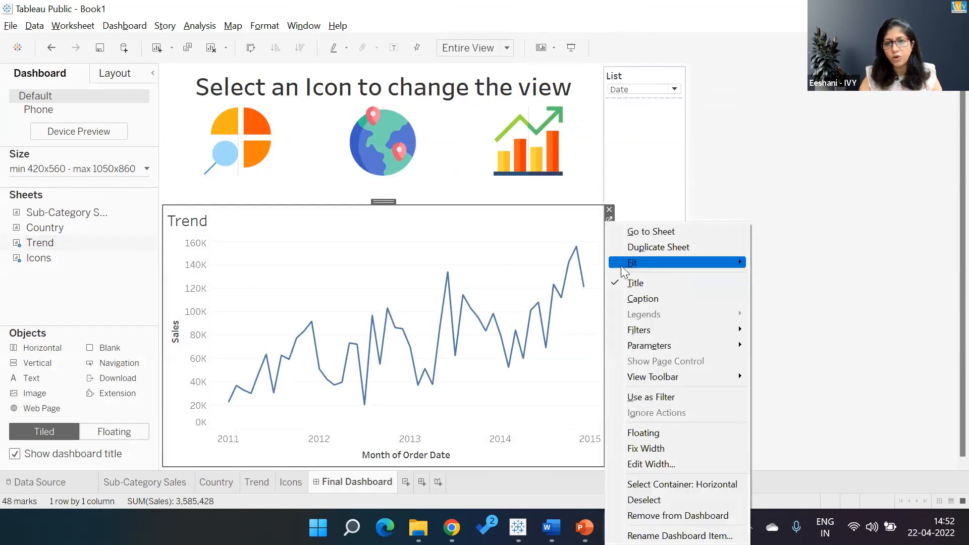
click(629, 279)
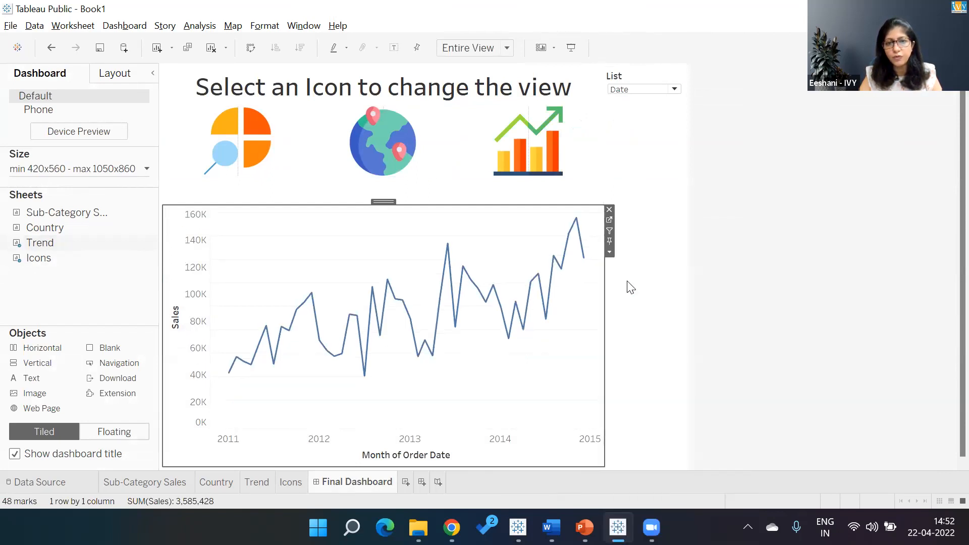
- Remove the List parameter control from the dashboard
click(679, 76)
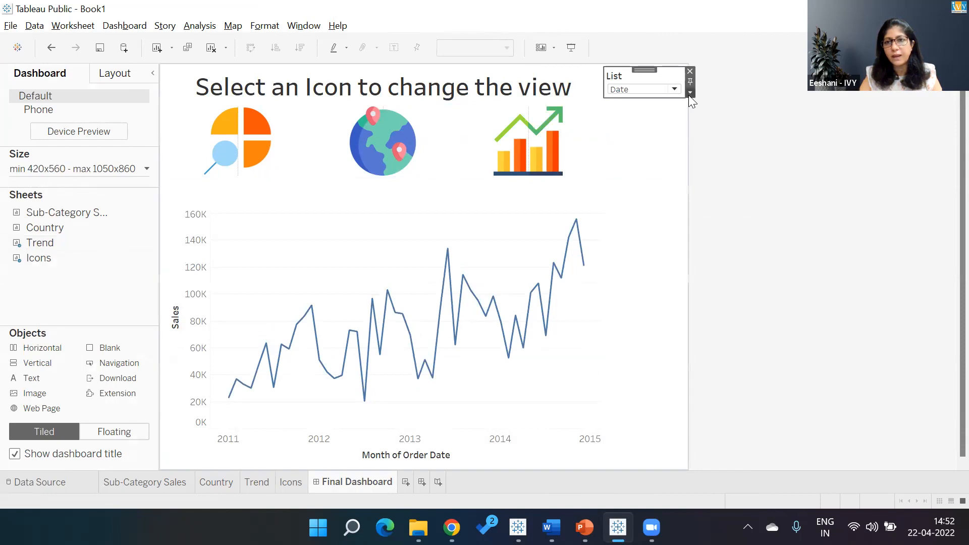
click(690, 93)
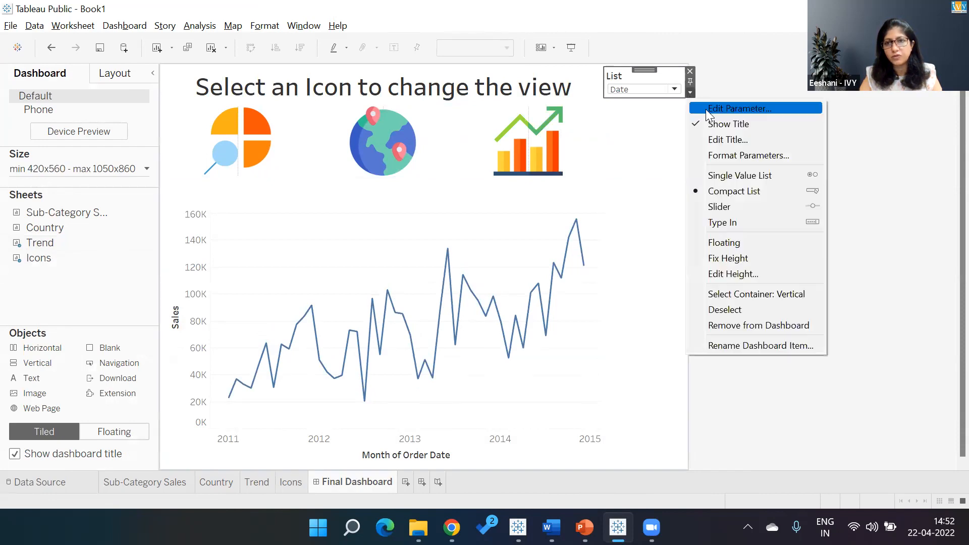
click(691, 71)
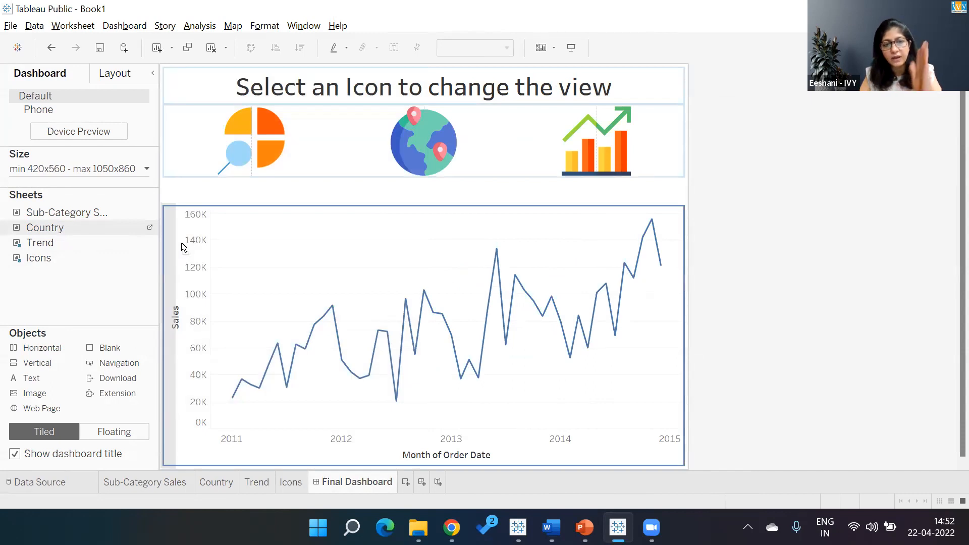
- Place the Country sheet in the container beside the Trend chart and hide its title
drag(180, 242, 182, 248)
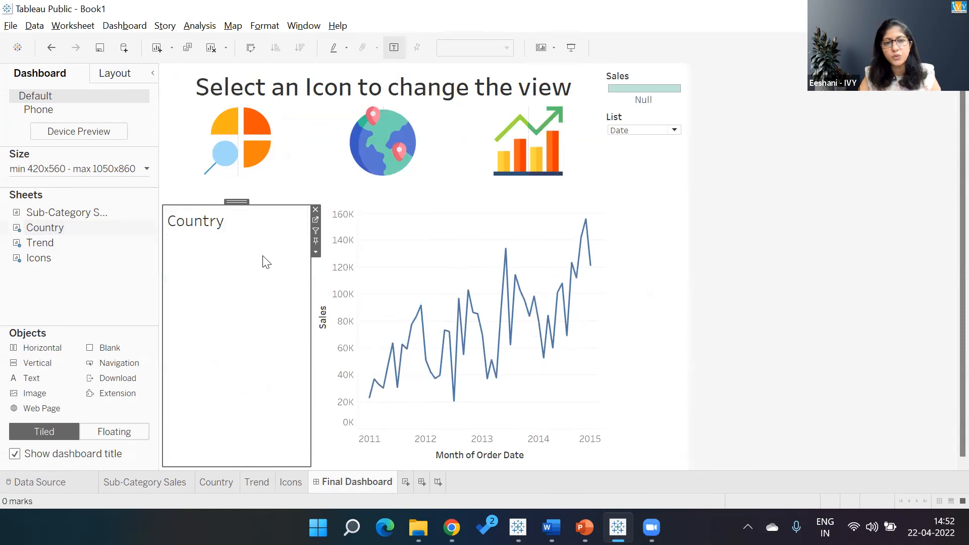
click(316, 251)
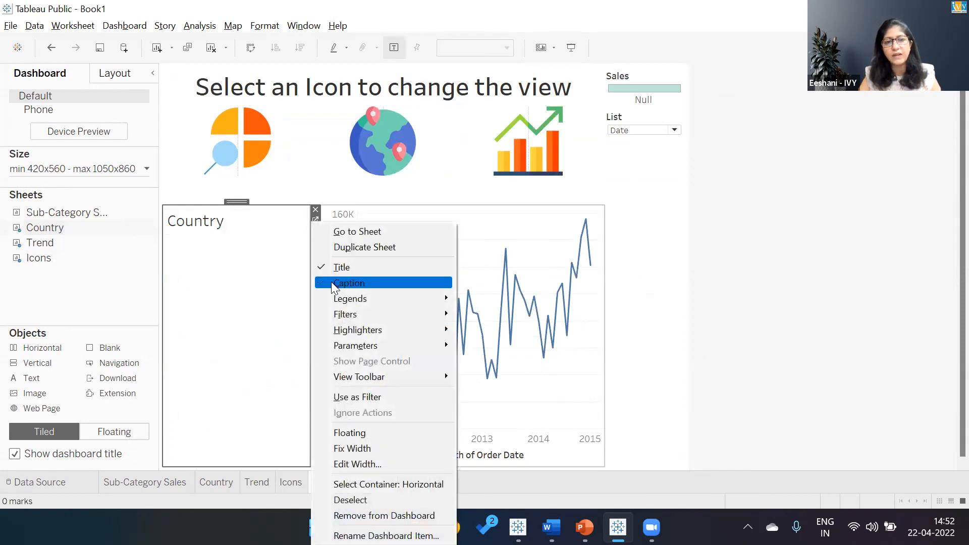
click(333, 270)
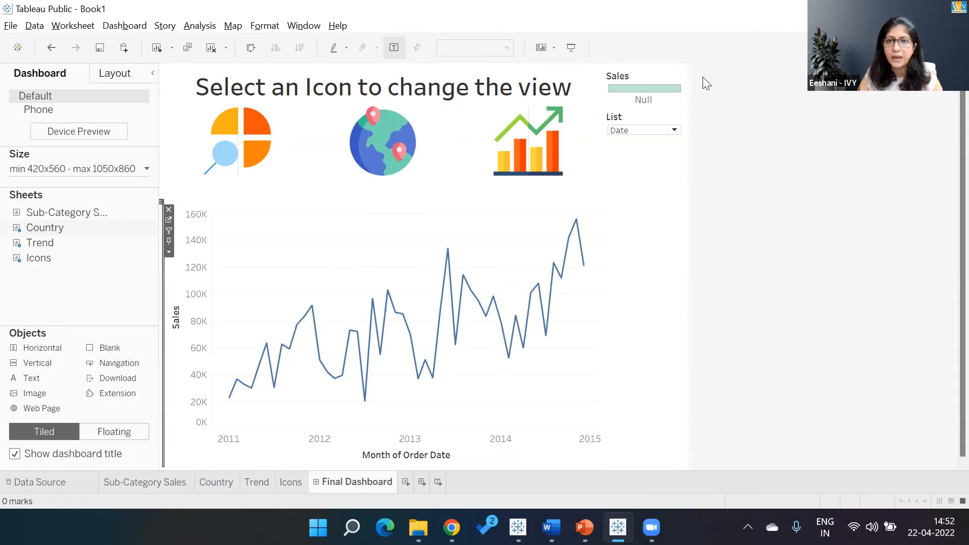
- Remove the List parameter control and the Sales legend from the dashboard
click(684, 116)
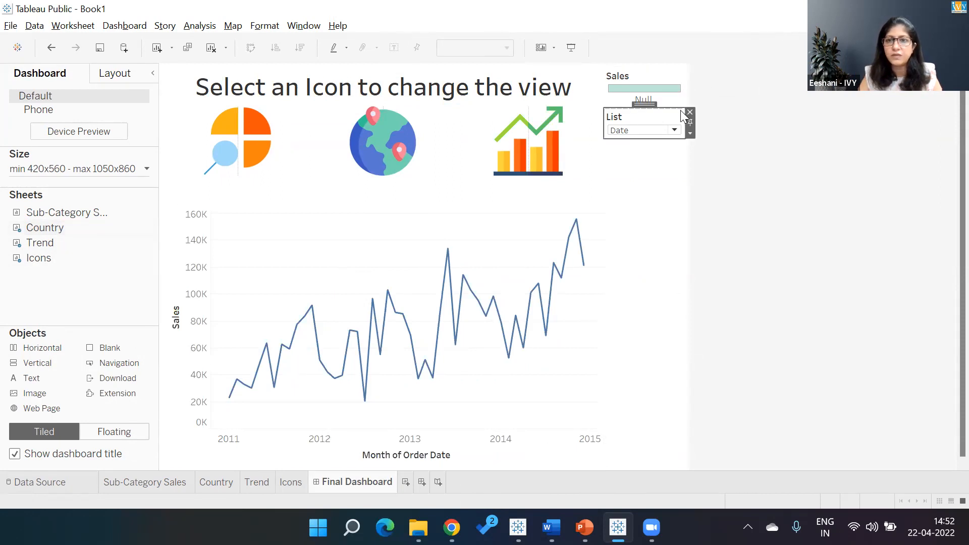
click(690, 110)
click(677, 85)
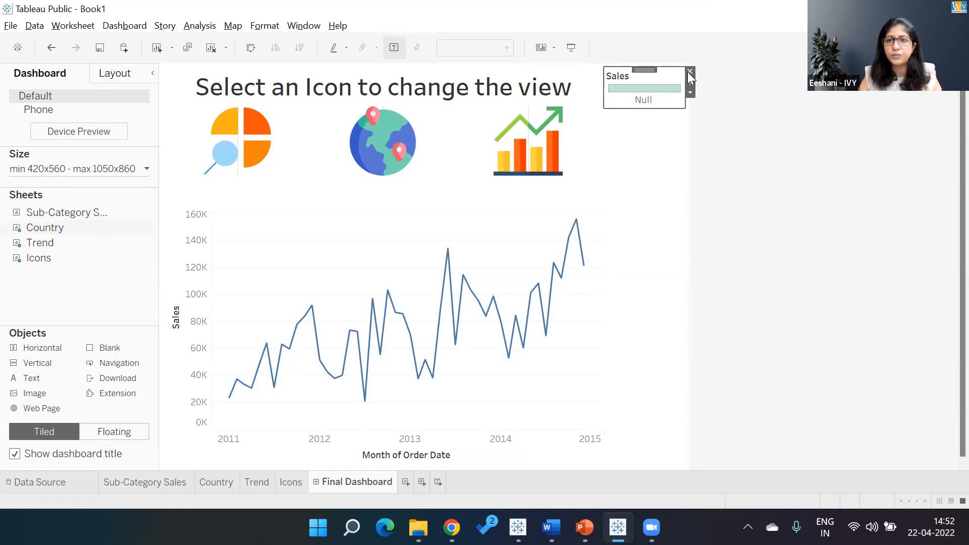
click(688, 71)
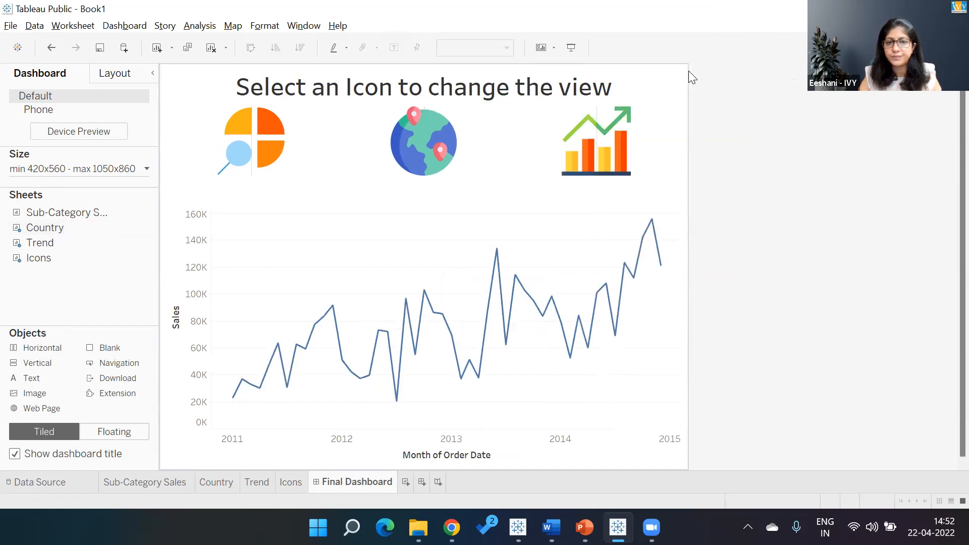
- Place the Sub-Category Sales sheet in the container without its title, and remove the List control it brought in
drag(107, 219, 251, 302)
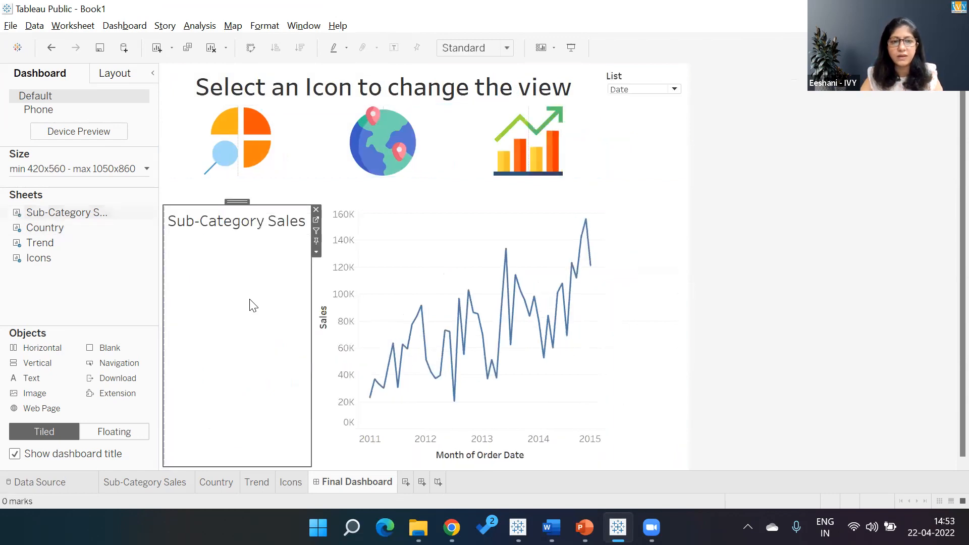
click(316, 254)
click(328, 269)
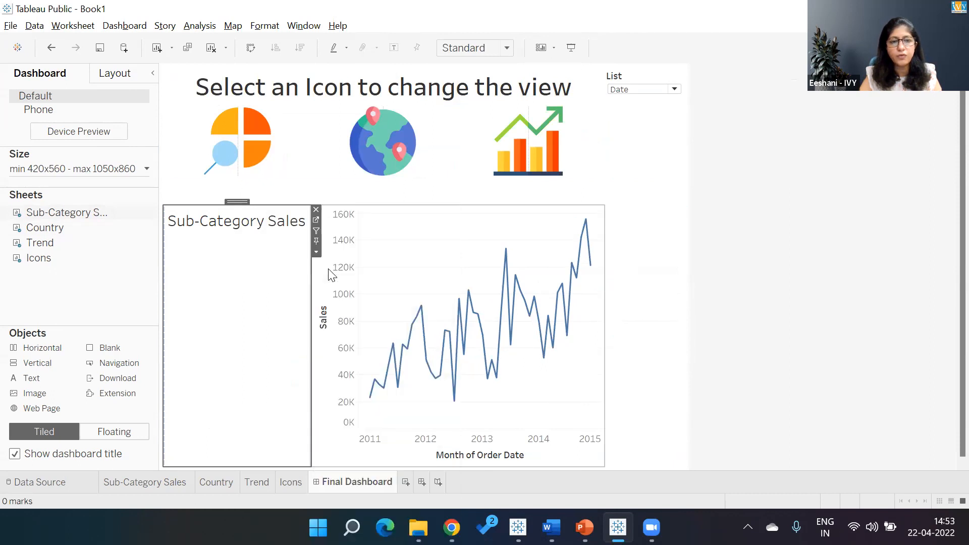
click(680, 76)
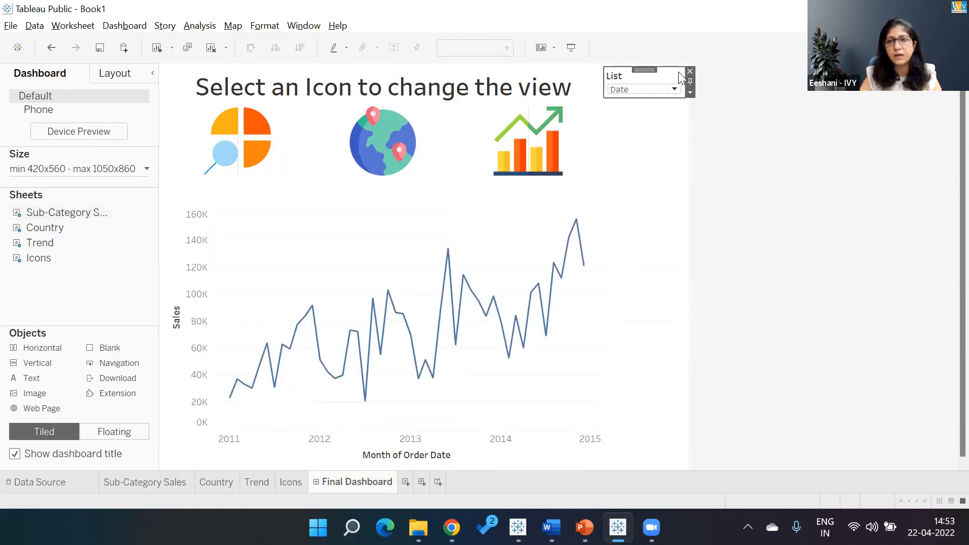
click(689, 71)
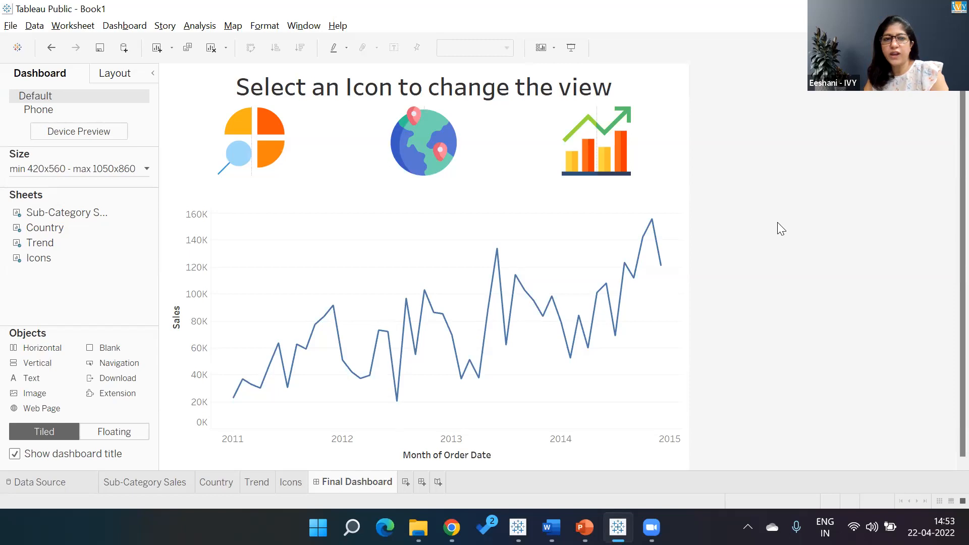
- Test selecting the category, country and trend icons on the dashboard to see how they highlight
click(407, 161)
click(252, 169)
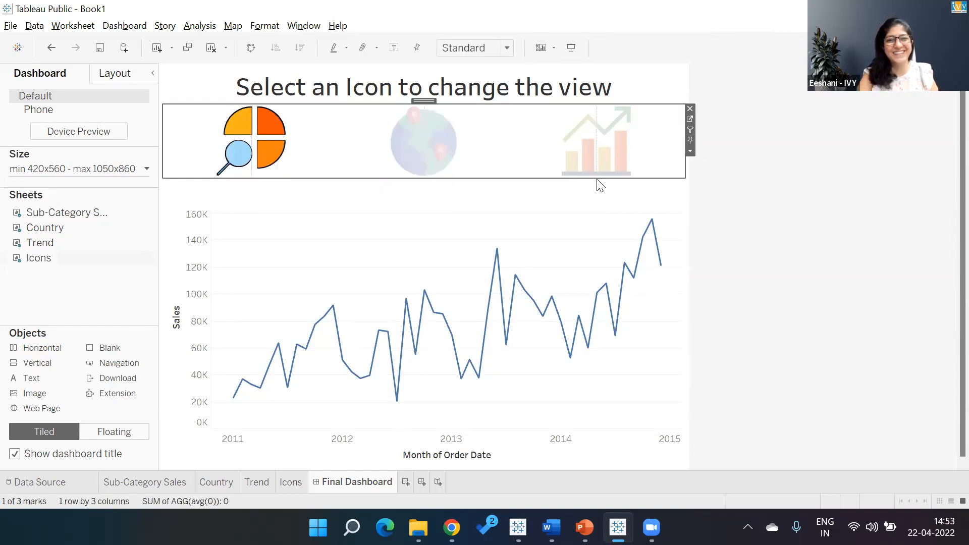
click(622, 170)
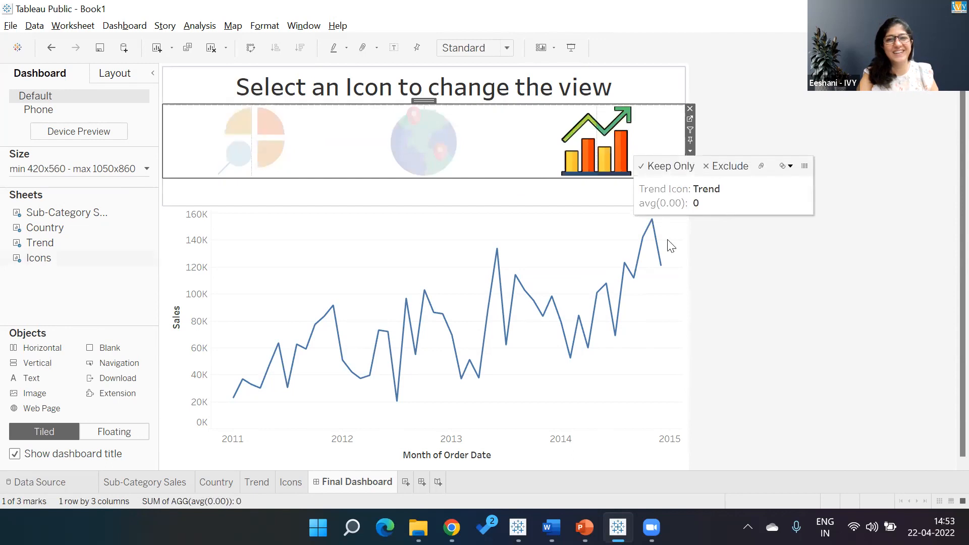
click(708, 294)
click(655, 150)
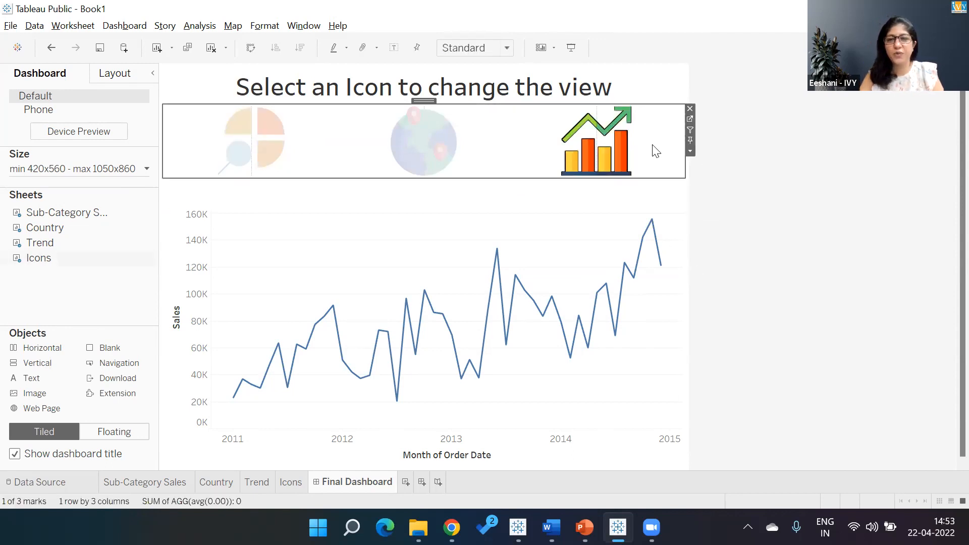
click(524, 145)
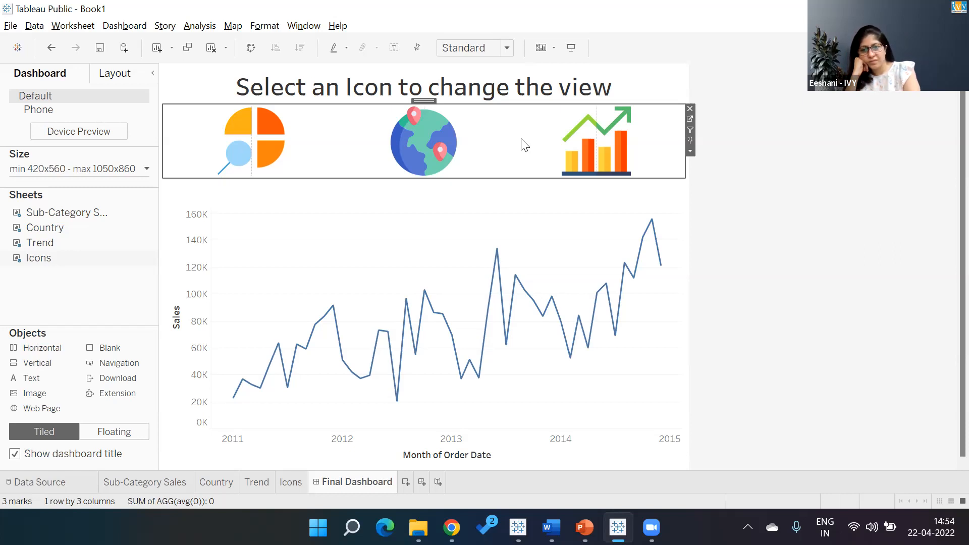
click(596, 77)
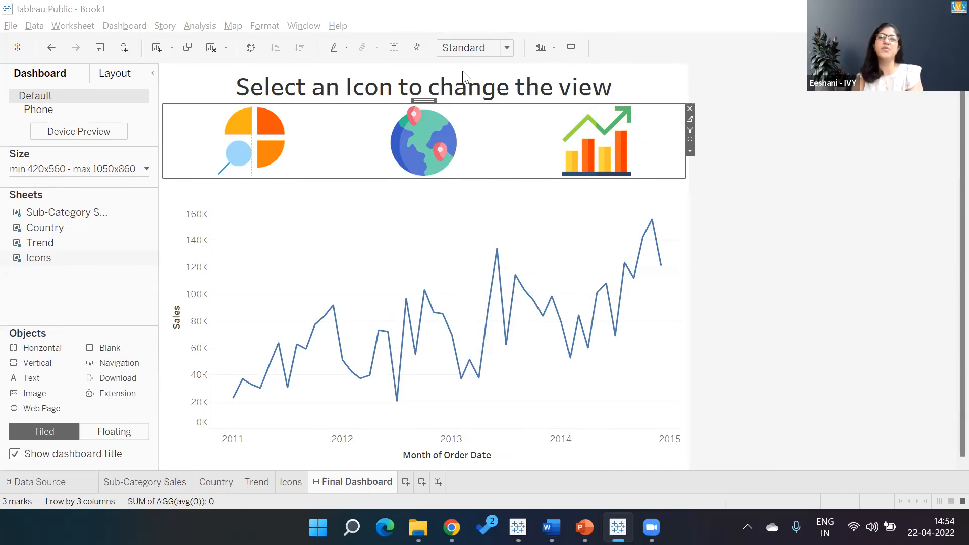
- Create a new dashboard, set its maximum width to 950, and show the dashboard title
click(422, 482)
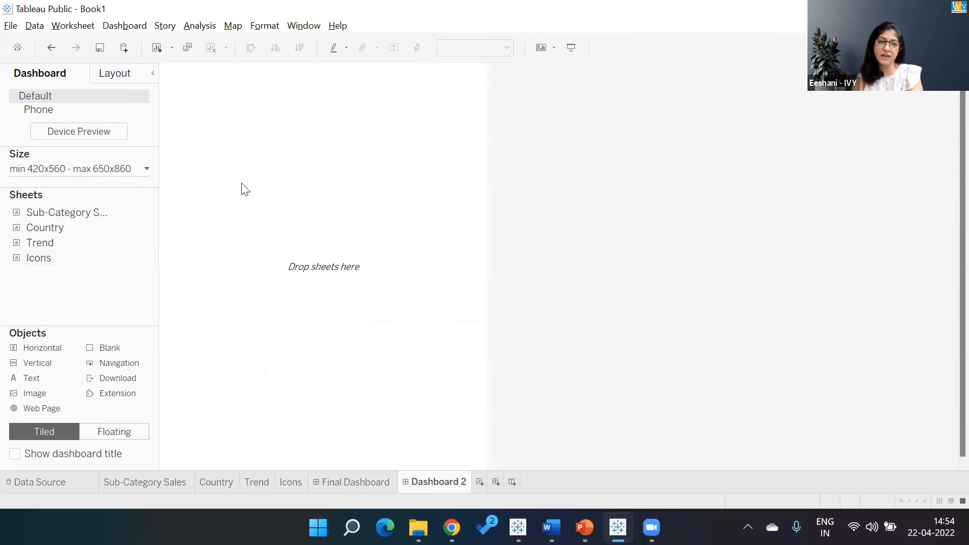
click(147, 168)
text(950)
key(Return)
click(710, 239)
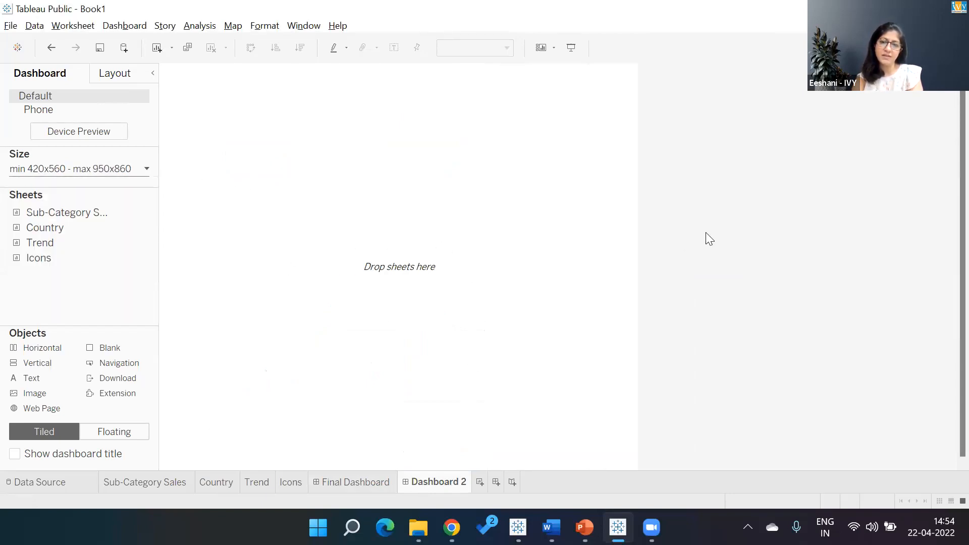
click(15, 454)
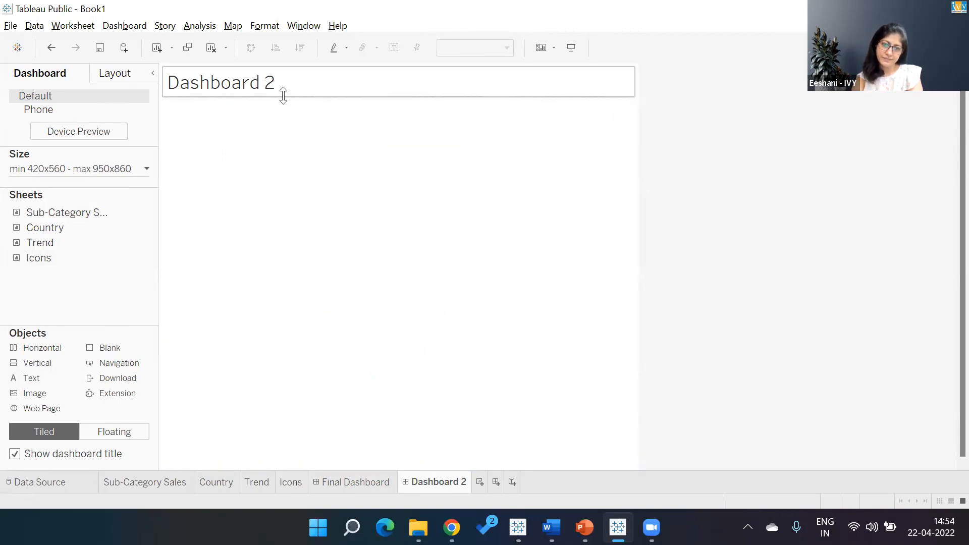
- Add a Vertical container to the new dashboard and place the Icons sheet inside it
drag(52, 364, 268, 275)
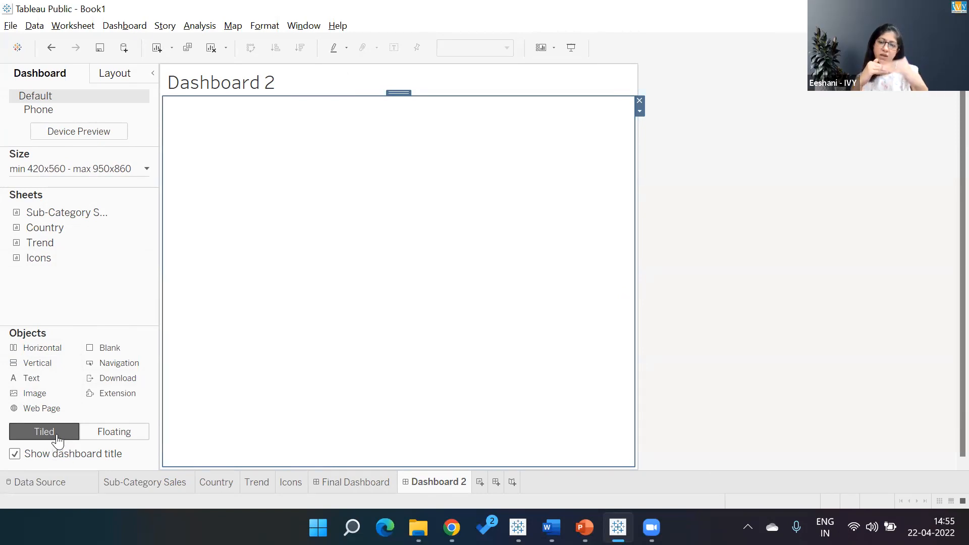
double_click(36, 261)
drag(36, 261, 238, 184)
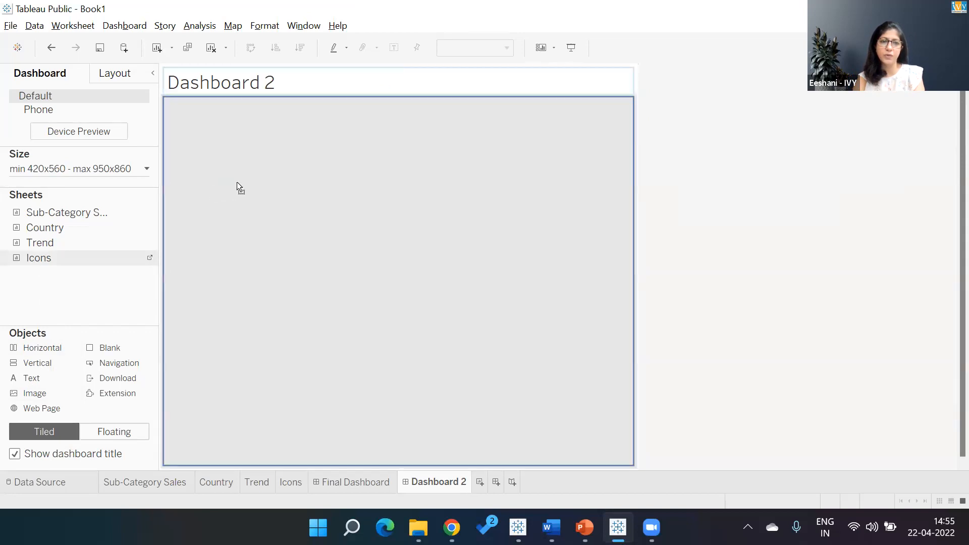
drag(364, 373, 373, 273)
drag(360, 439, 337, 110)
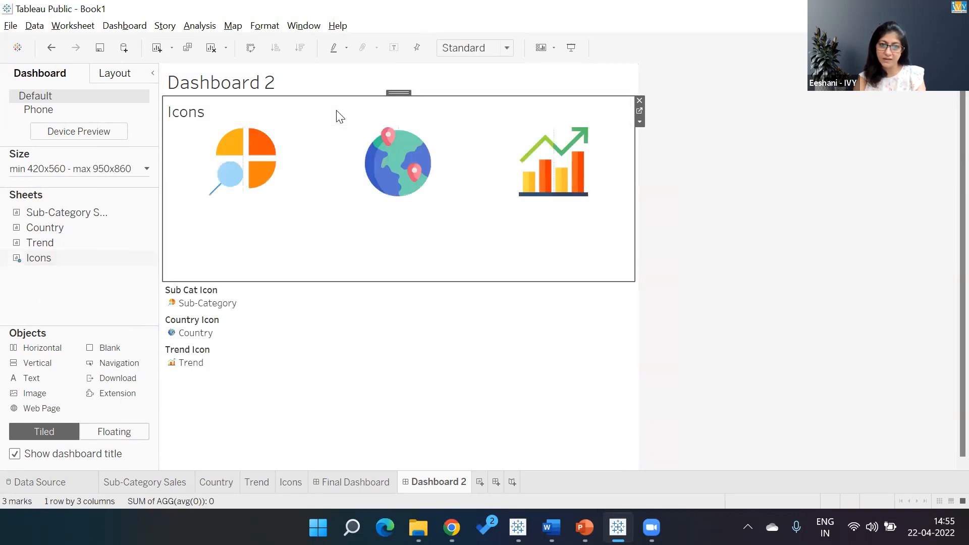
- Remove the Sub Cat Icon, Country Icon and Trend Icon legends from the dashboard
click(249, 307)
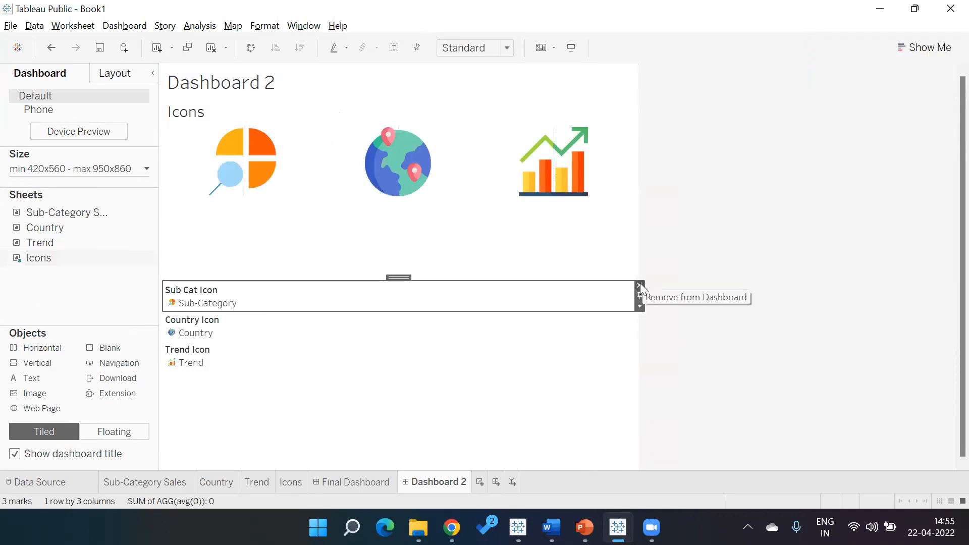
click(640, 285)
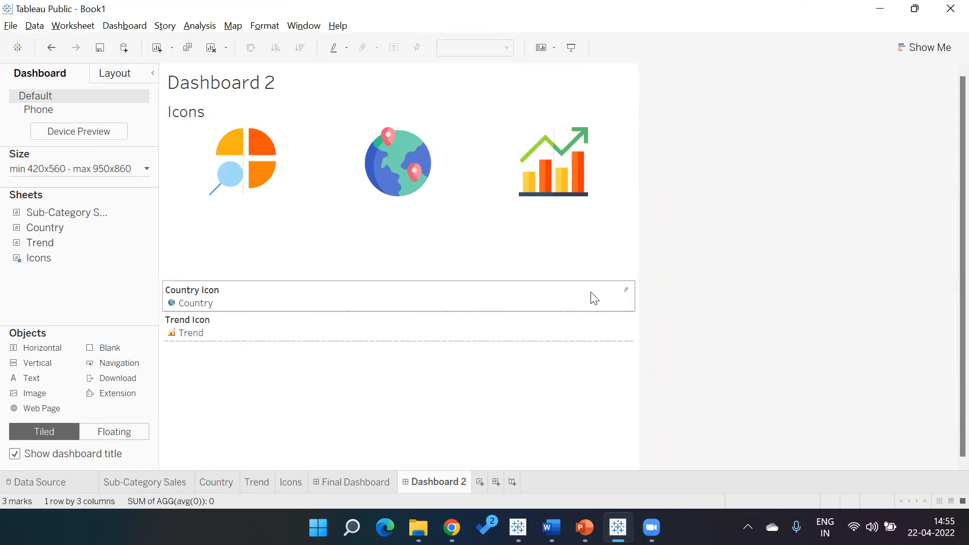
click(594, 298)
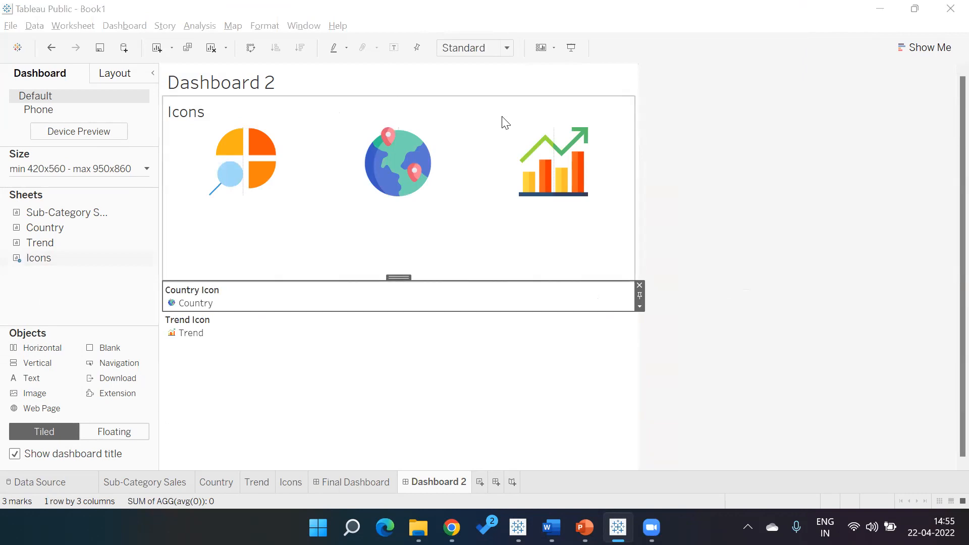
click(640, 286)
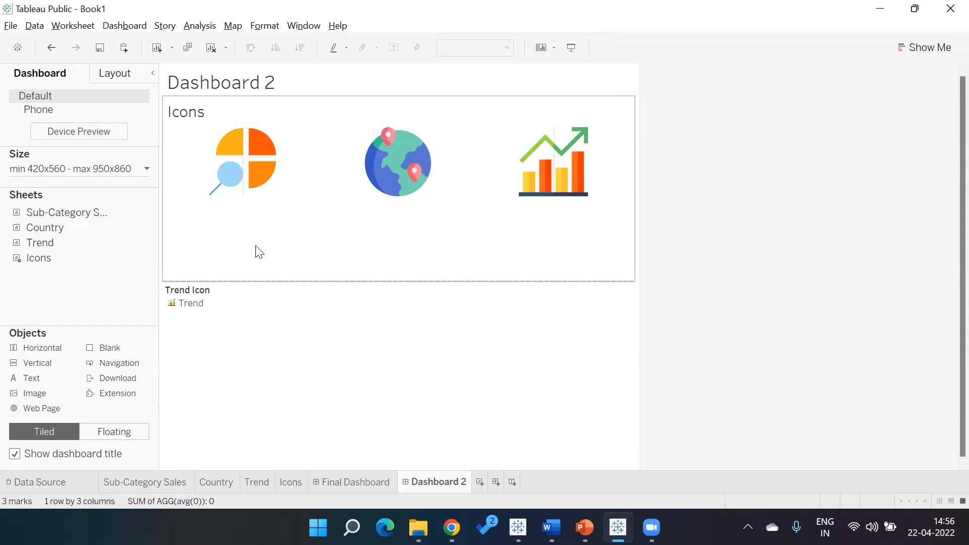
click(247, 302)
click(639, 286)
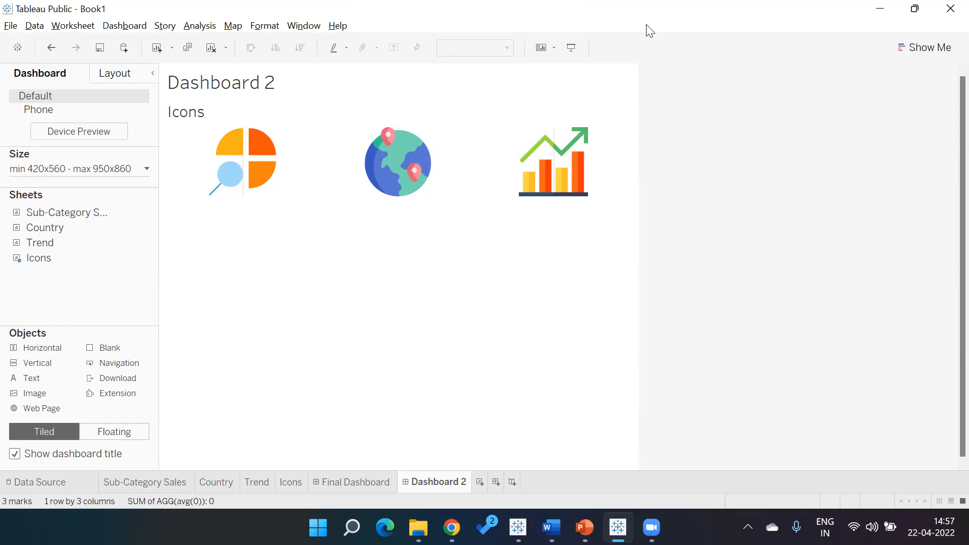
- Add a Horizontal container below the Icons sheet and extend it upward
click(478, 346)
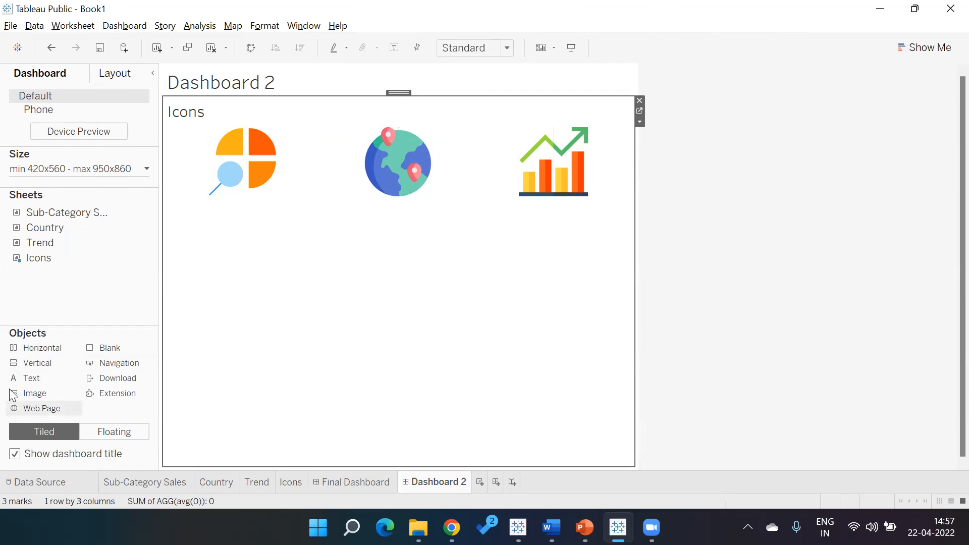
drag(42, 348, 347, 359)
drag(357, 280, 350, 216)
click(378, 317)
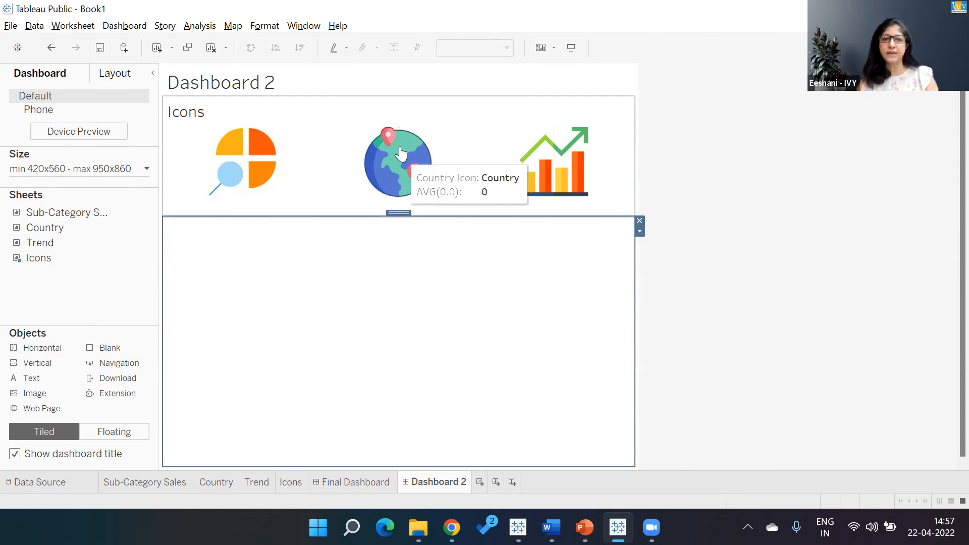
- Hide the Icons sheet's title and raise the horizontal container's top edge to just beneath the icons
click(531, 117)
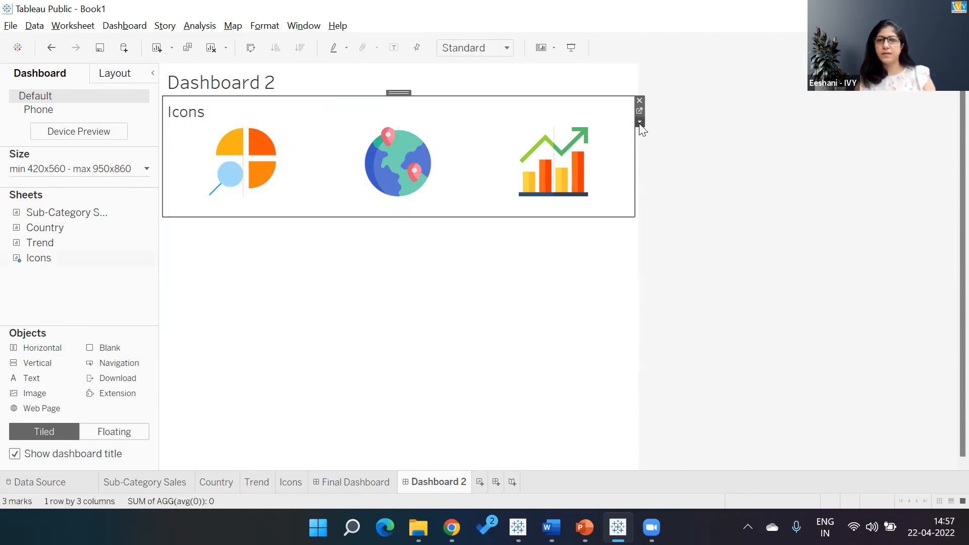
click(640, 122)
click(662, 188)
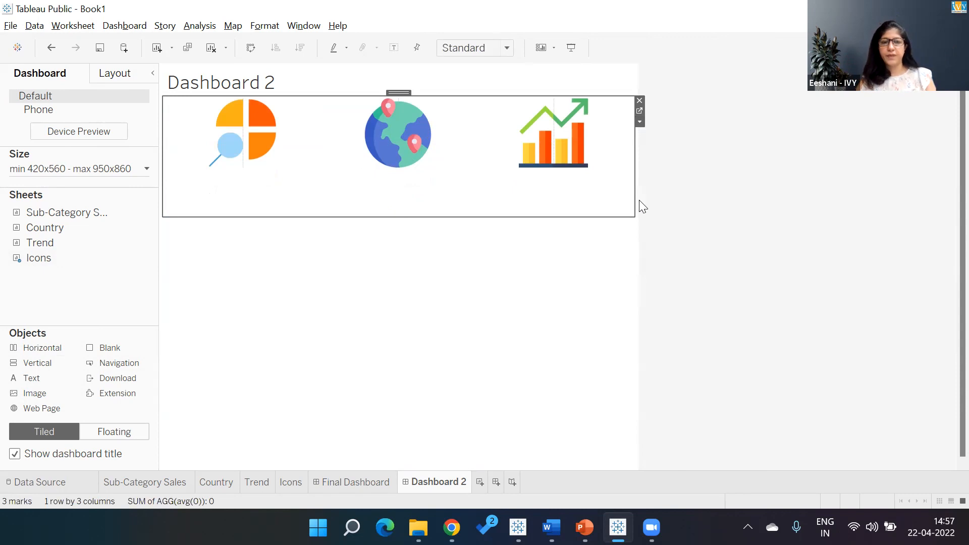
drag(479, 217, 472, 185)
click(474, 281)
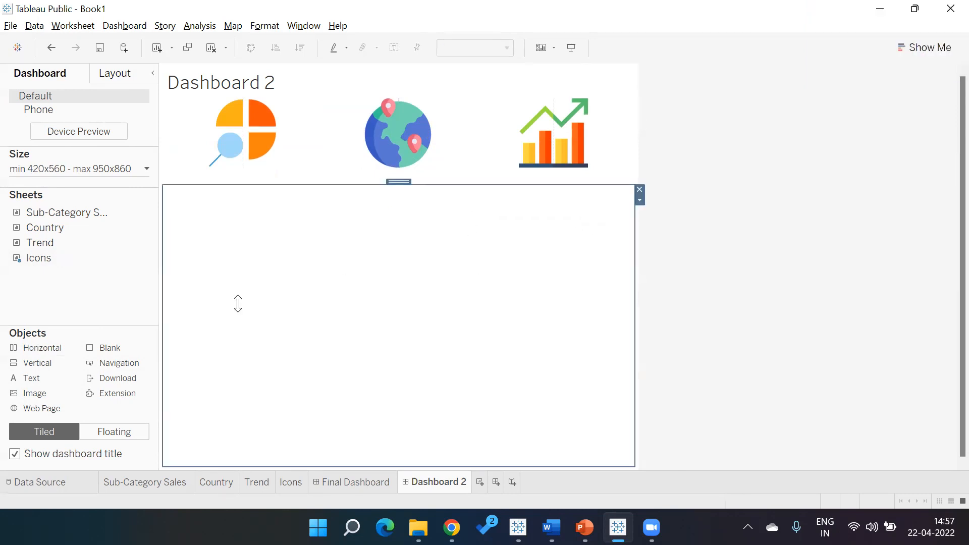
- Review the Trend, Country and Sub-Category Sales sheets, then return to Dashboard 2
click(255, 481)
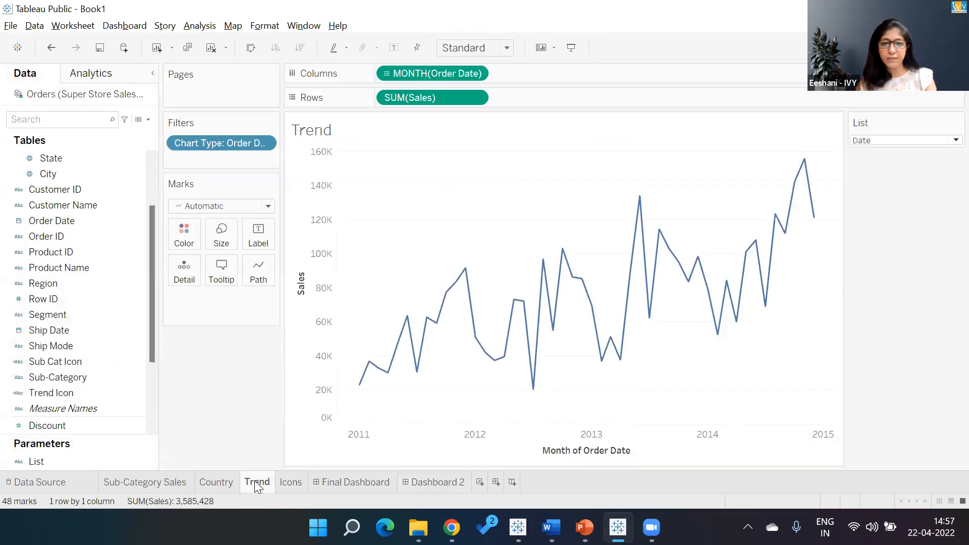
click(220, 480)
click(173, 482)
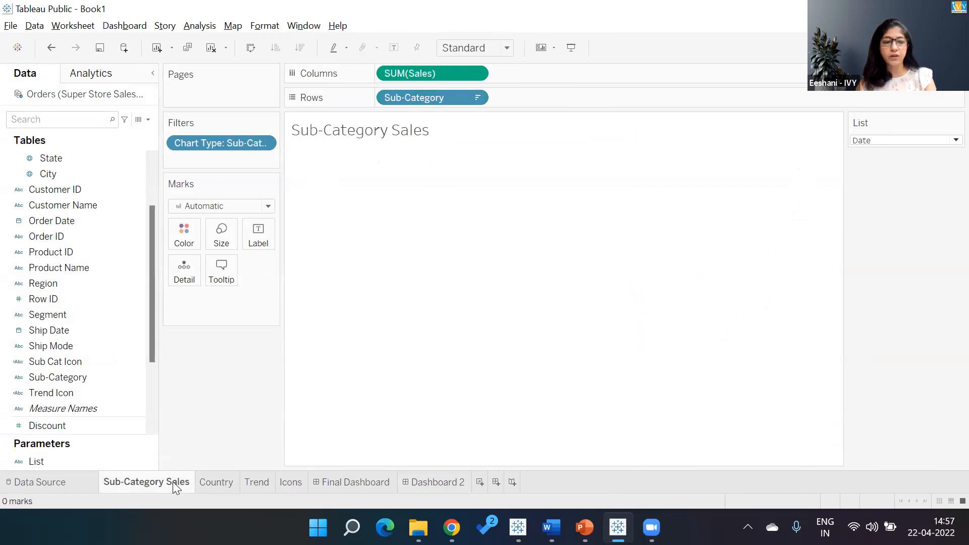
click(262, 480)
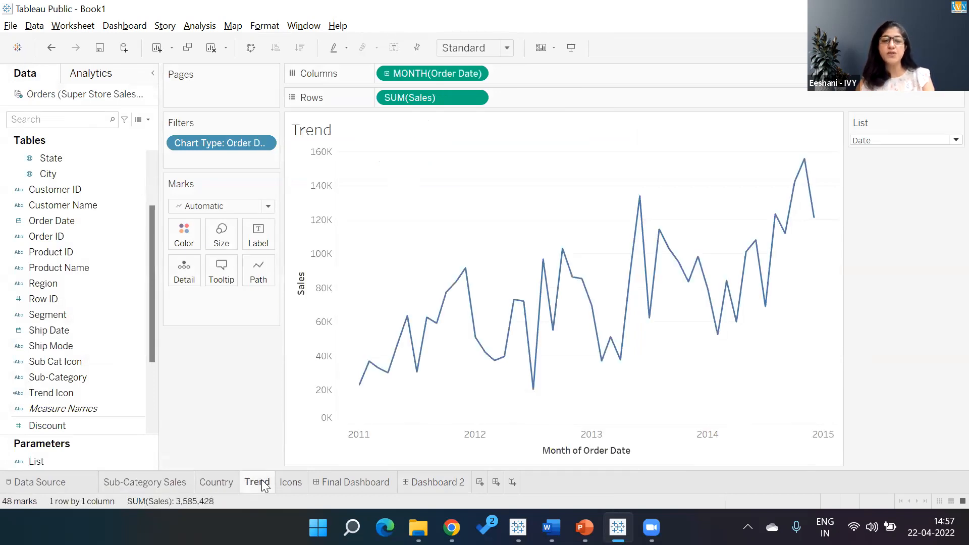
click(444, 483)
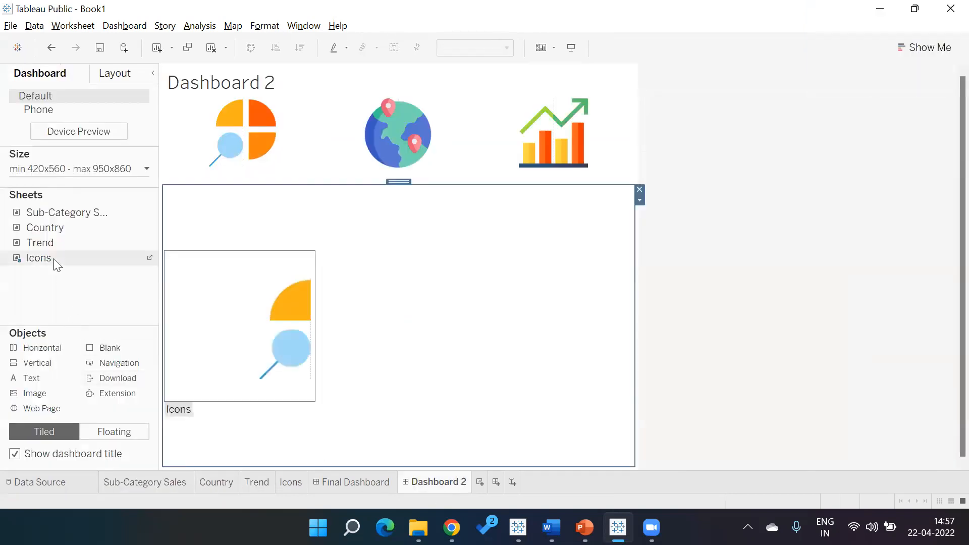
- Place the Trend sheet inside the horizontal container and remove the List parameter control
drag(41, 246, 245, 249)
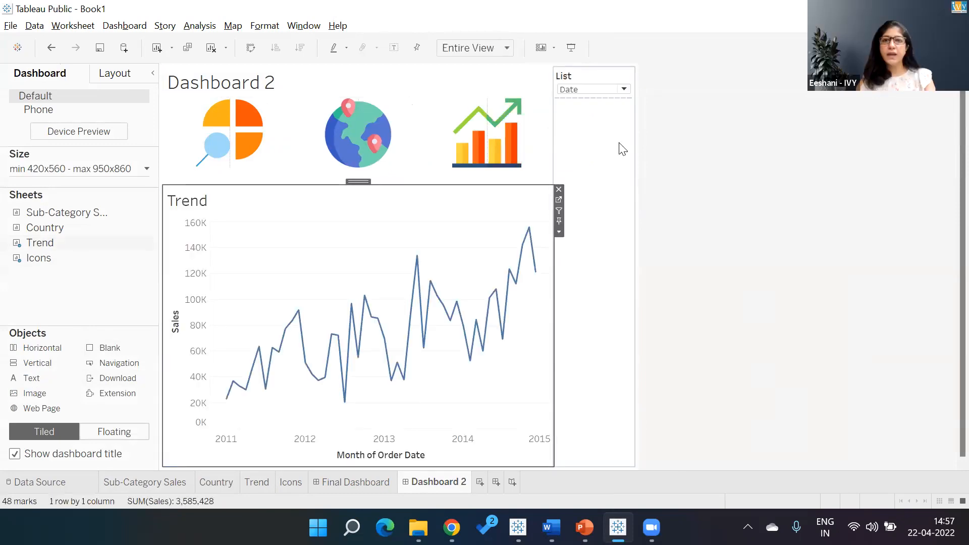
click(621, 76)
click(639, 70)
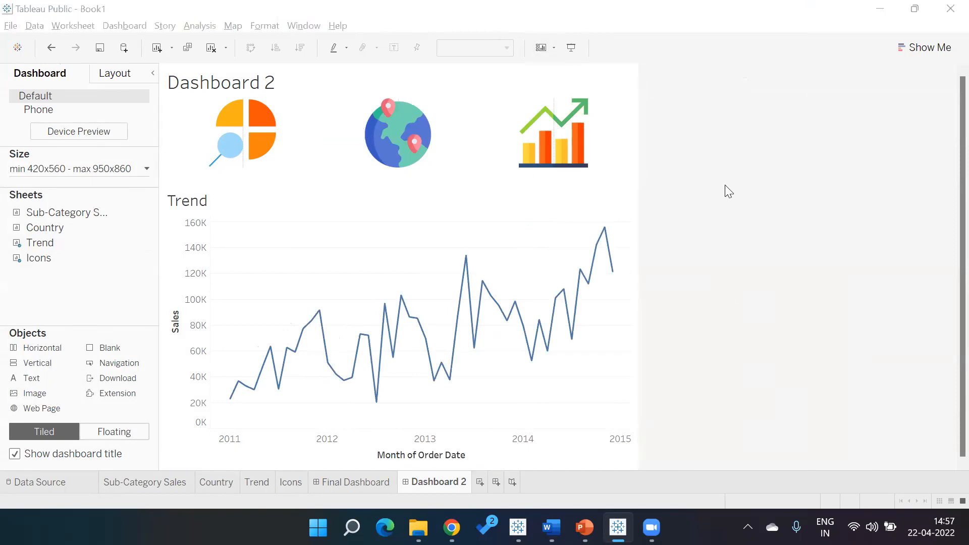
mouse_move(529, 338)
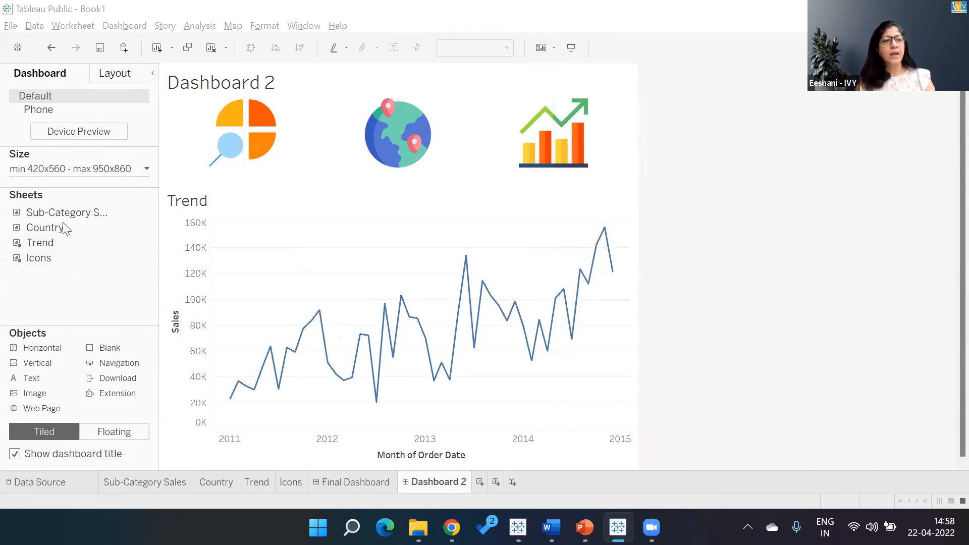
drag(55, 226, 173, 250)
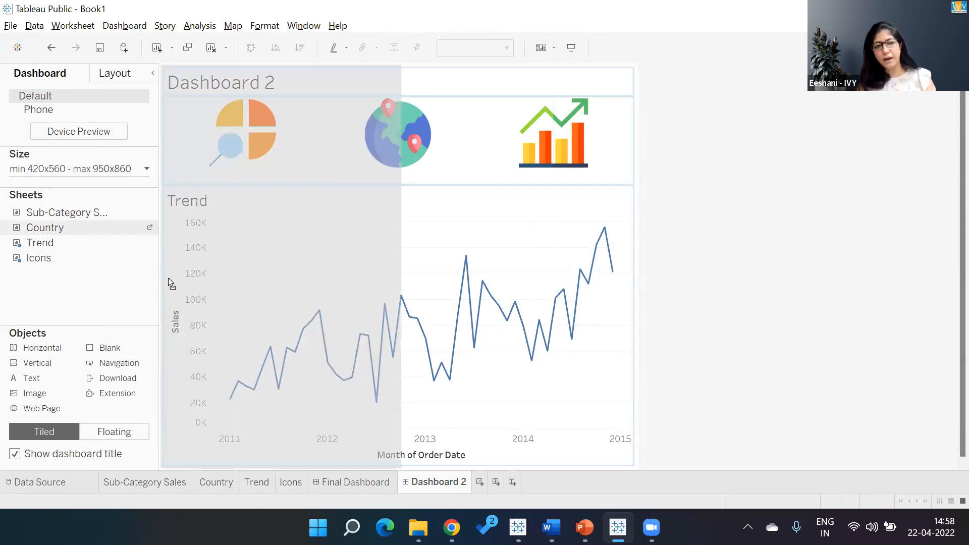
drag(180, 314, 186, 347)
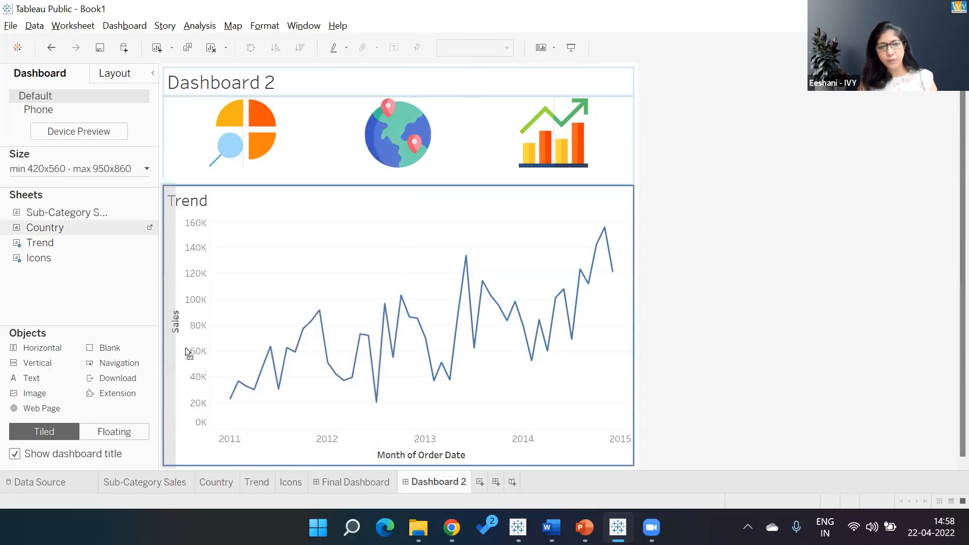
drag(186, 348, 187, 349)
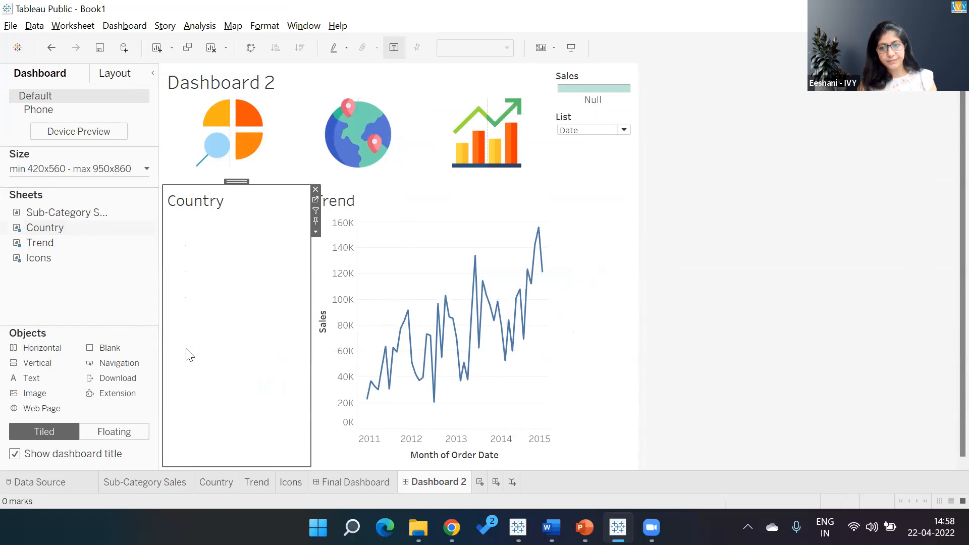
click(316, 231)
click(328, 265)
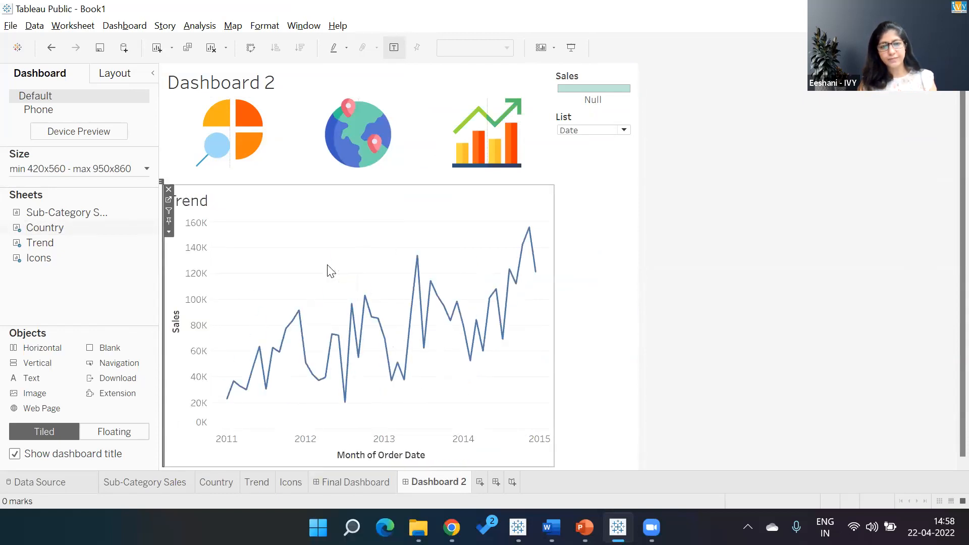
- Remove the Sales legend and the List parameter control from the dashboard
click(631, 74)
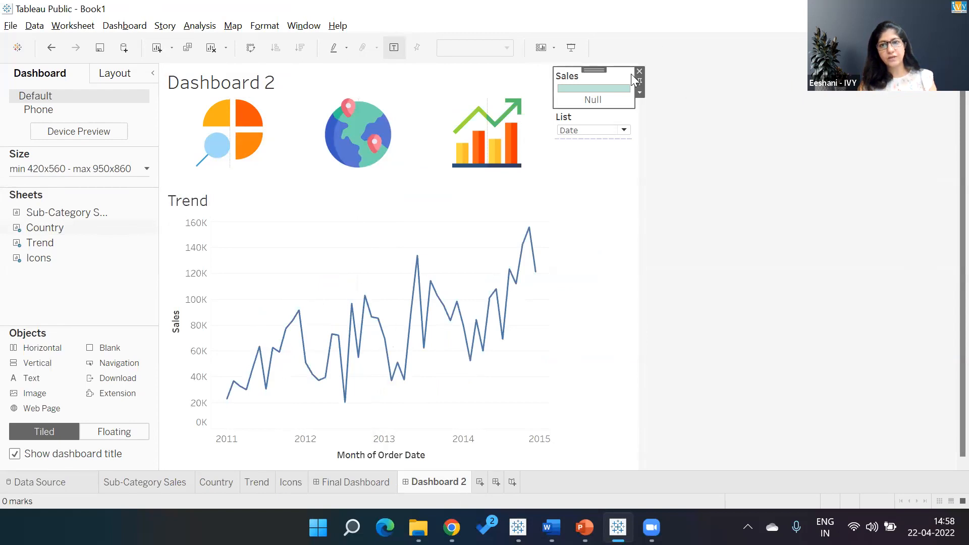
click(639, 71)
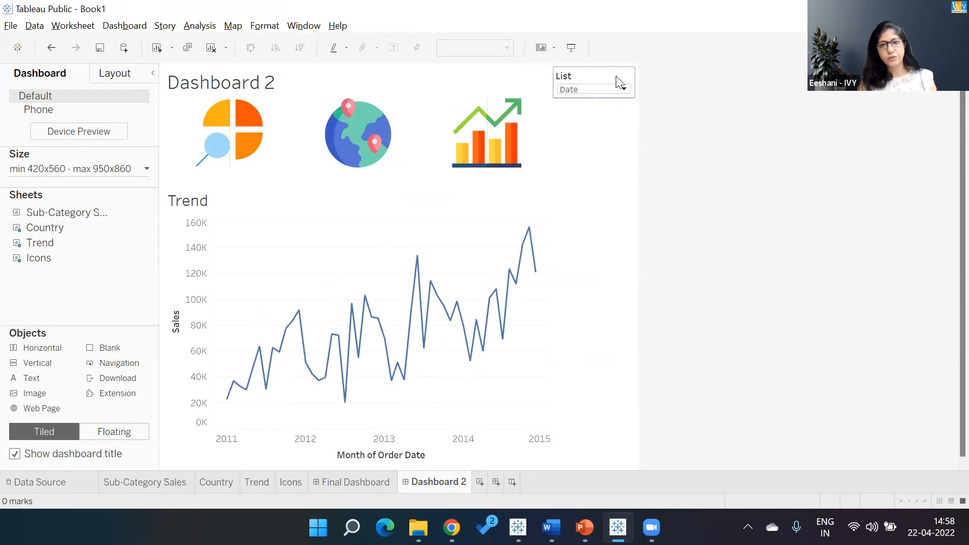
click(620, 81)
click(639, 72)
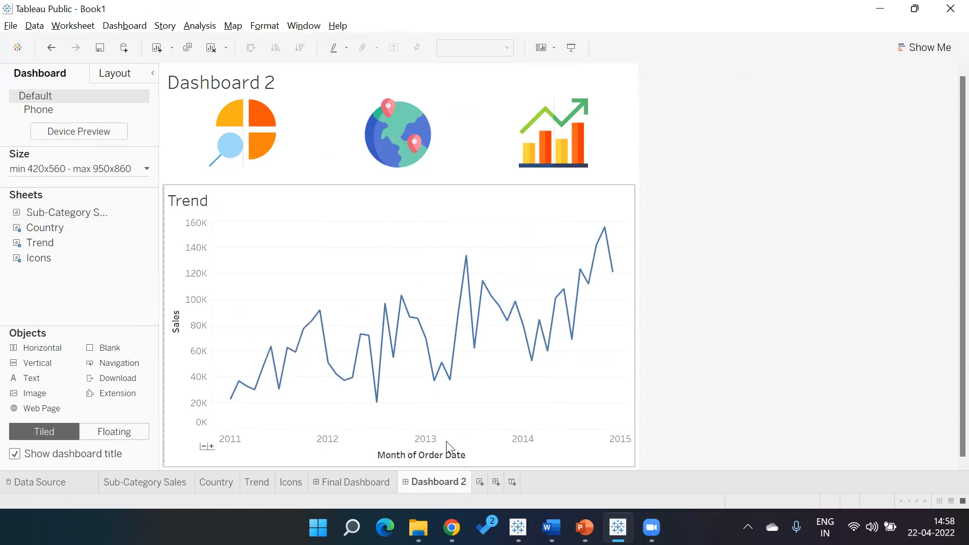
- Delete the Dashboard 2 sheet
right_click(434, 484)
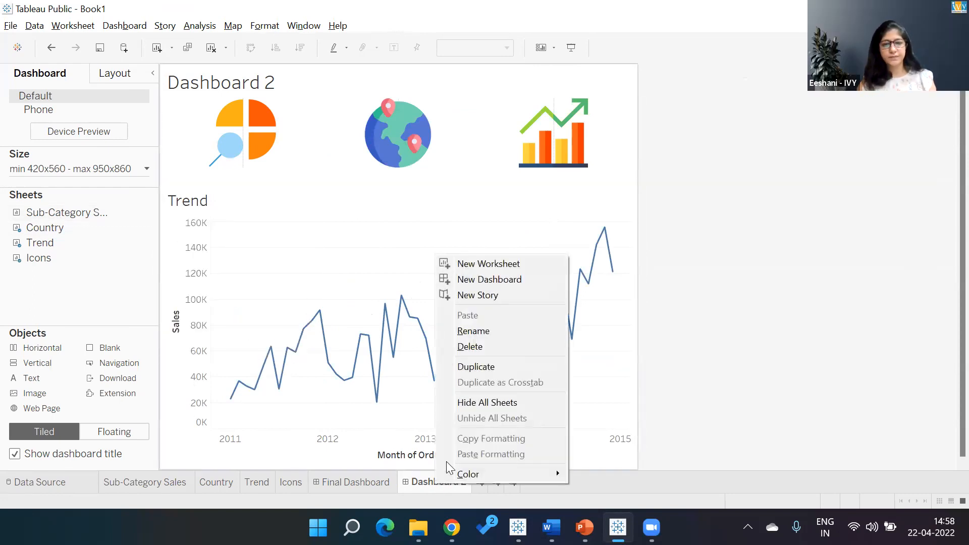
click(490, 349)
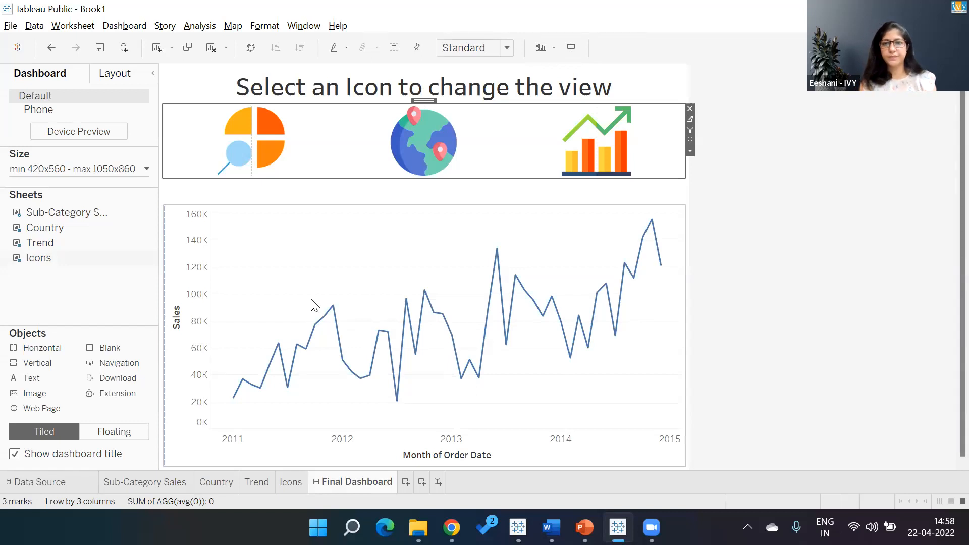
- On Final Dashboard, raise the Trend chart's top edge closer to the icons row
click(409, 210)
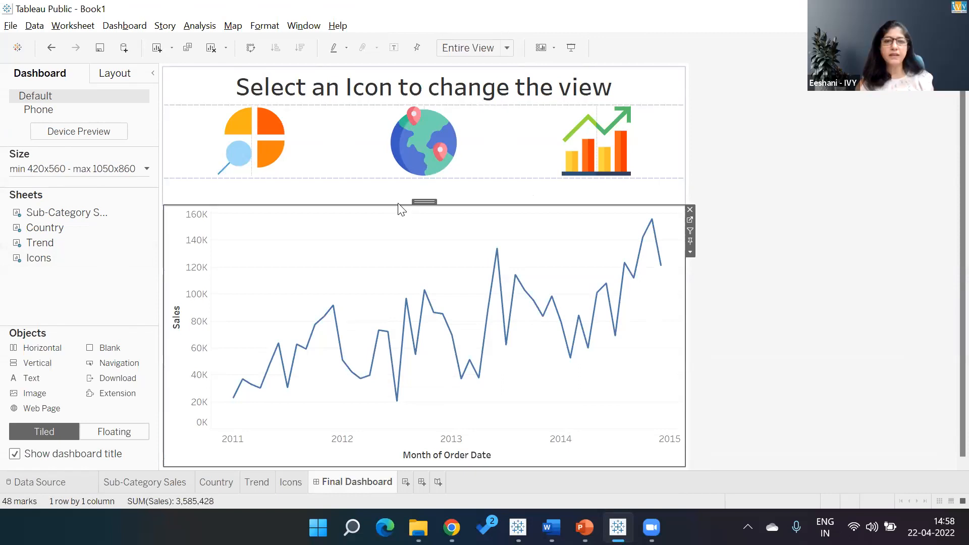
drag(398, 204, 394, 190)
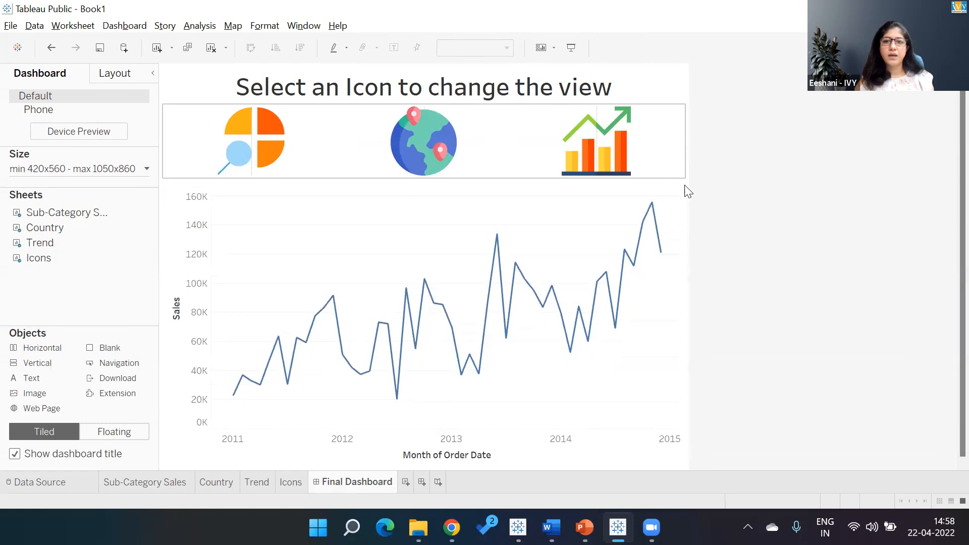
- Test selecting the trend, globe and sub-category icons, then clear the selection
click(591, 150)
click(447, 149)
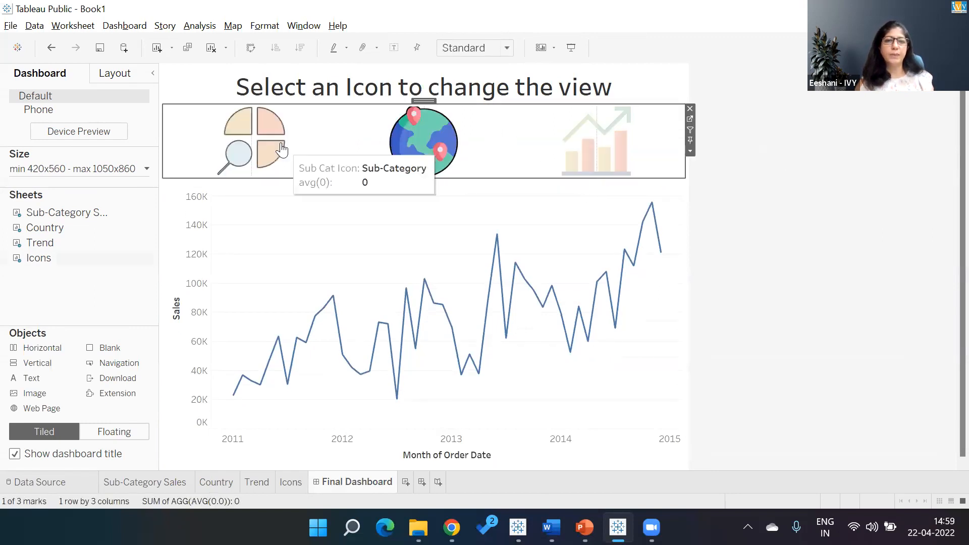
click(281, 150)
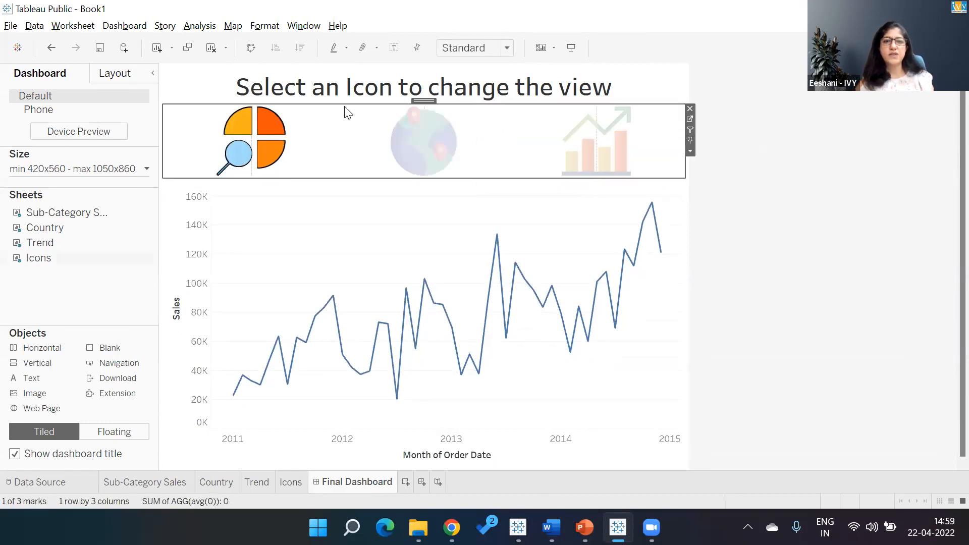
click(351, 135)
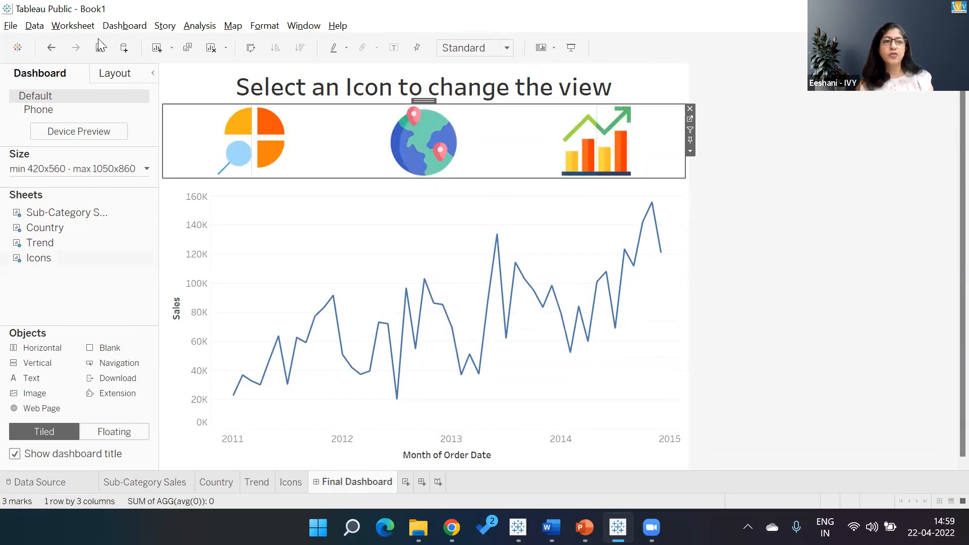
- Add a Change Parameter dashboard action named "SubCat Icon P"
click(111, 26)
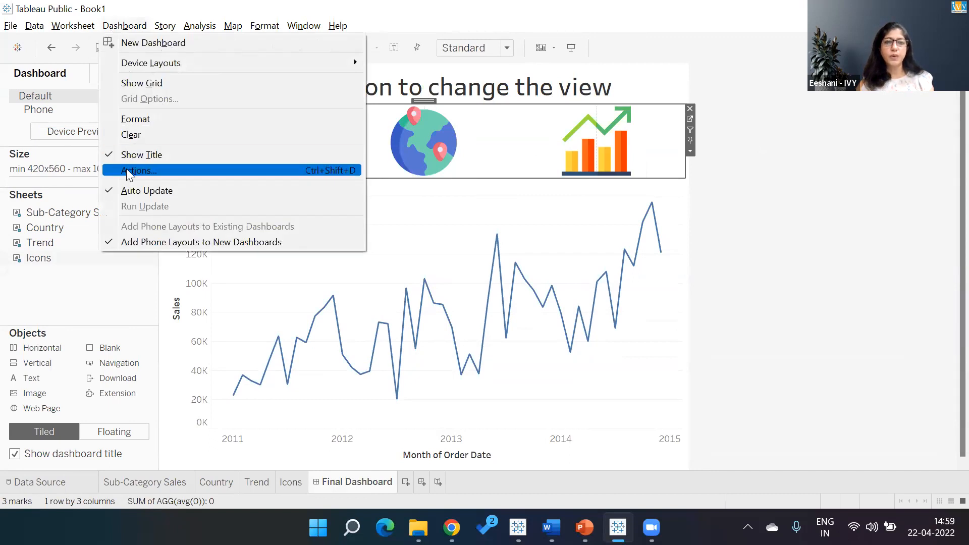
click(142, 170)
click(388, 307)
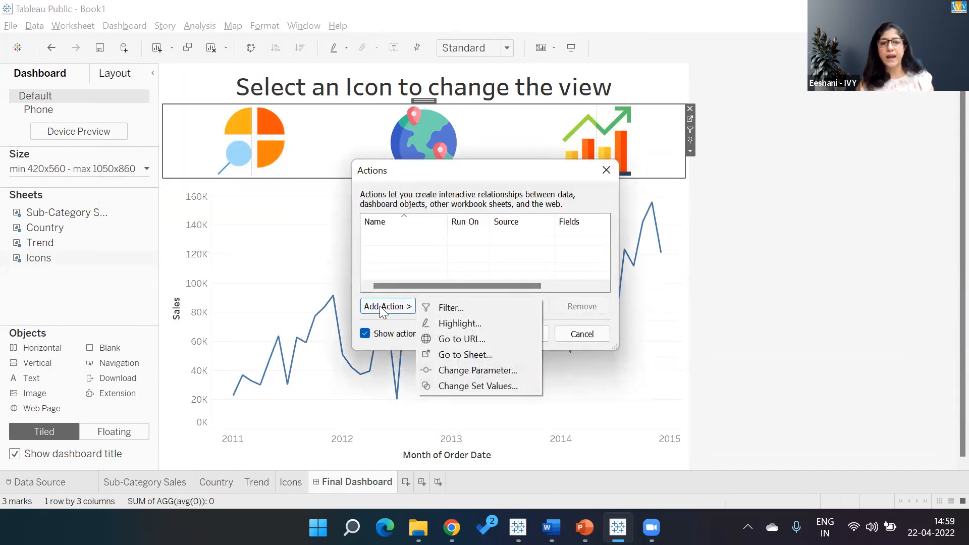
click(462, 370)
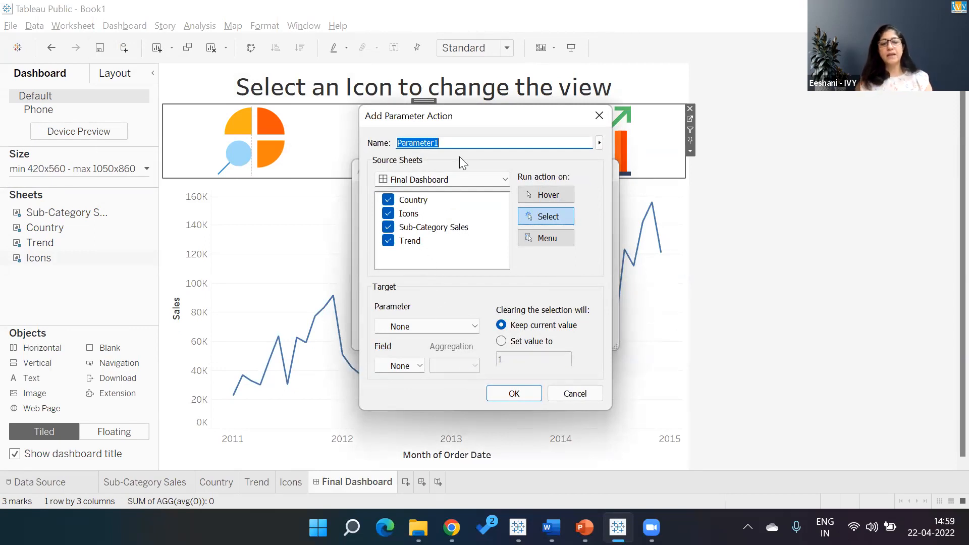
text(SubCat)
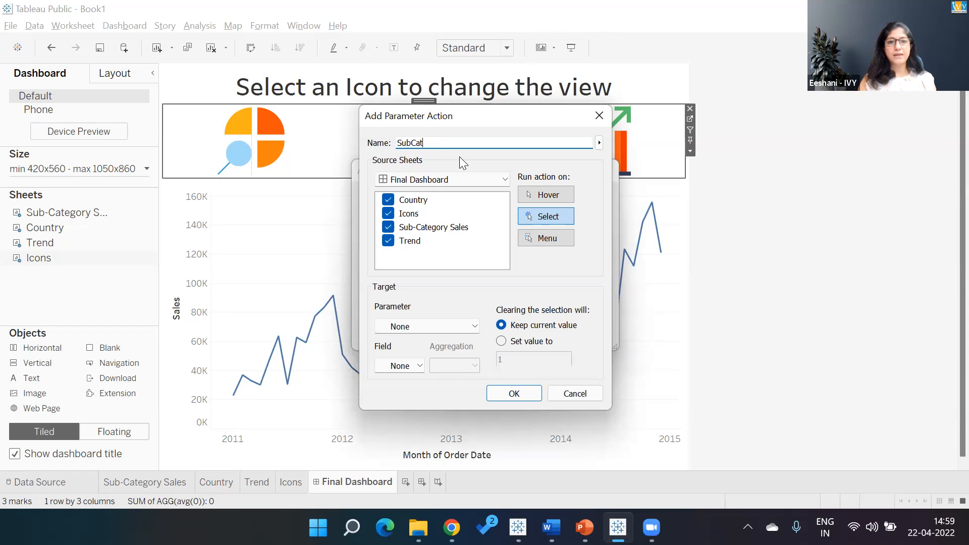
text( Icon P)
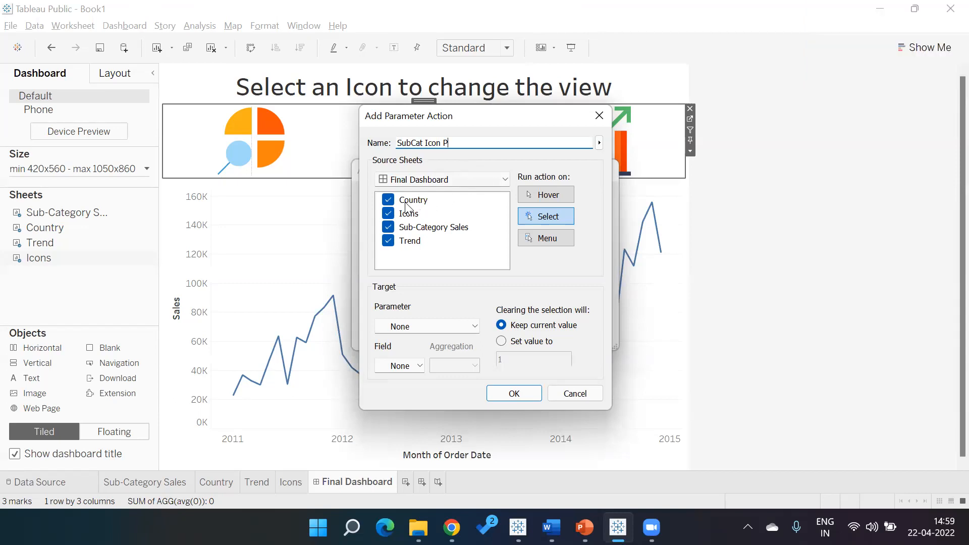
- Limit the action's source to the Icons sheet, target the List parameter with the Sub Cat Icon field, and confirm
click(388, 200)
click(389, 228)
click(388, 241)
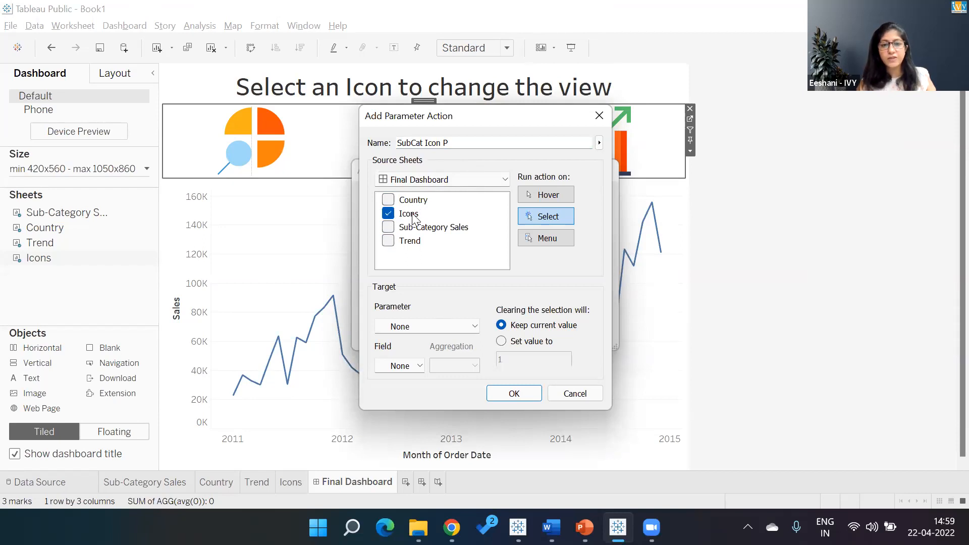
click(468, 335)
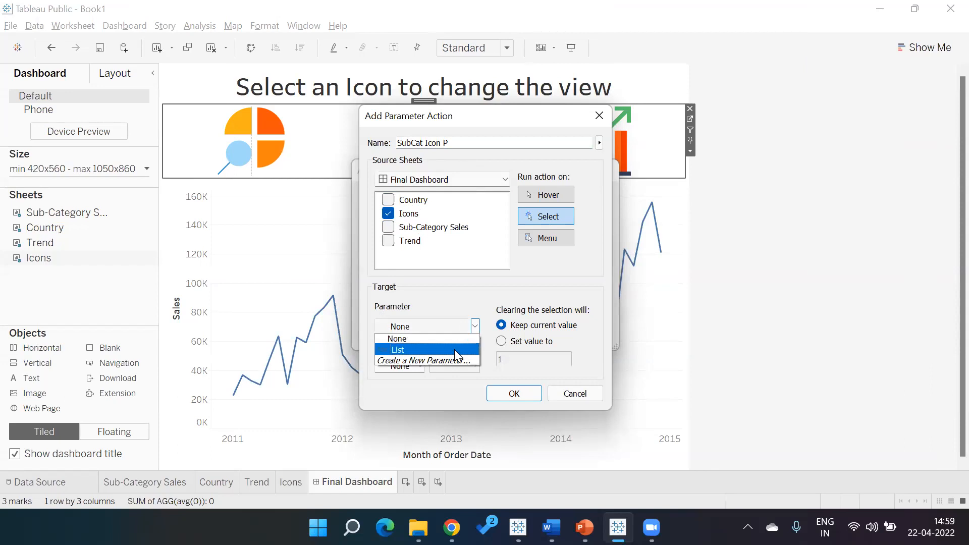
click(454, 349)
click(422, 365)
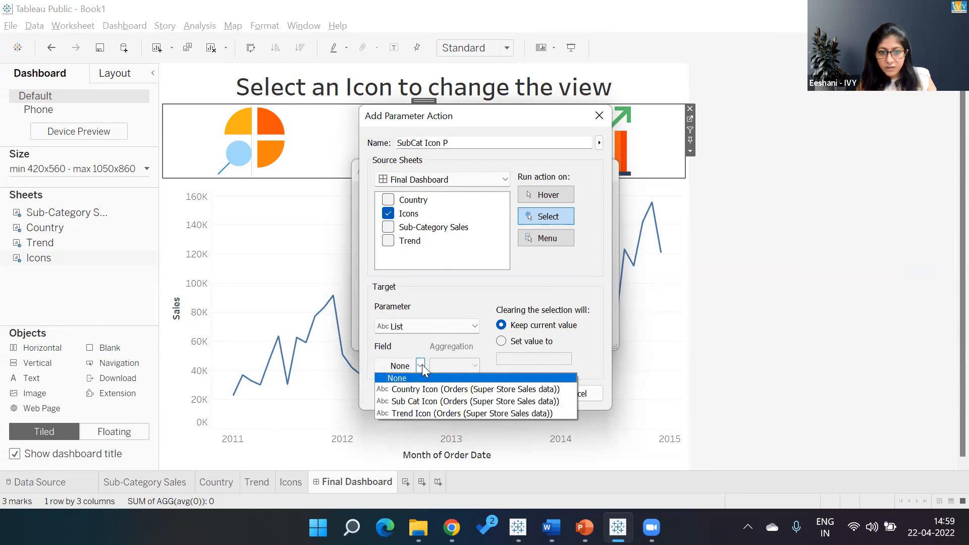
click(420, 397)
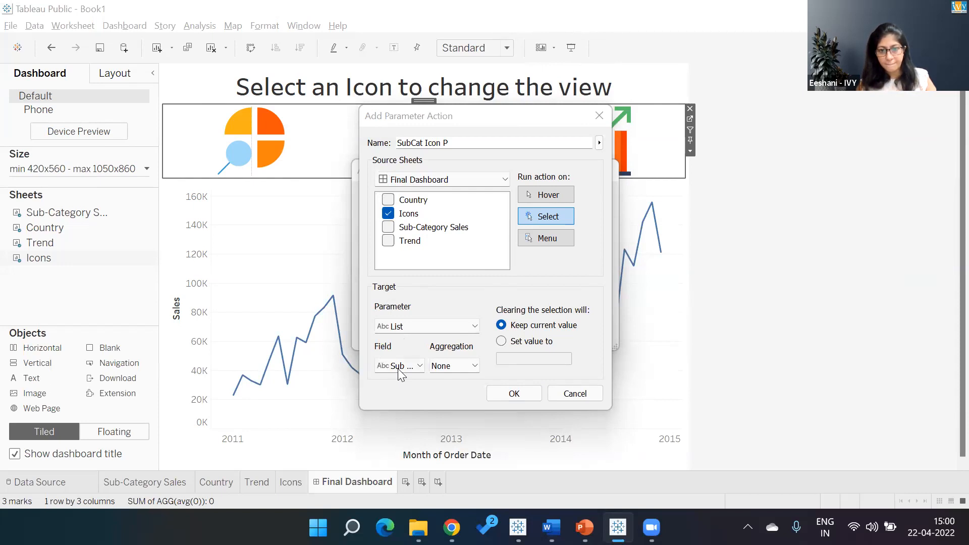
click(508, 396)
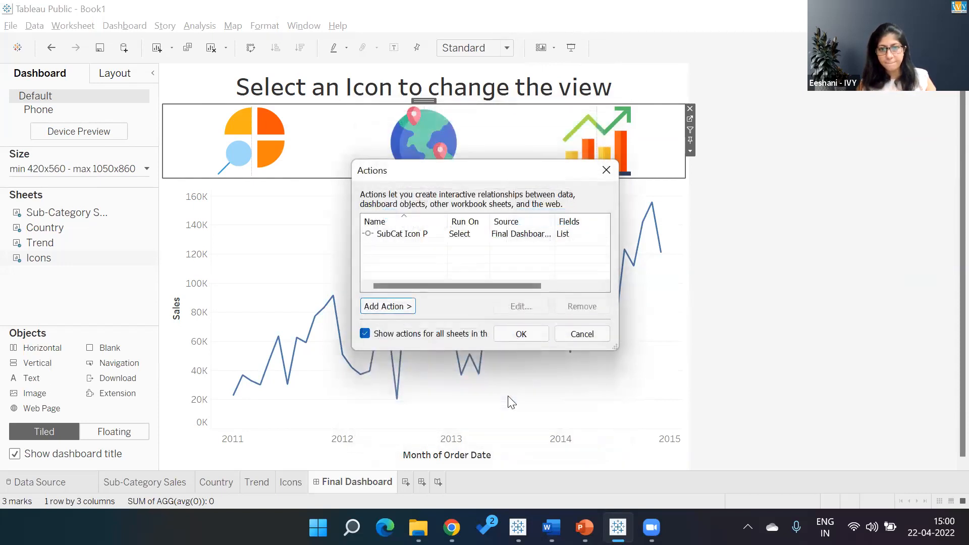
- Add a second Change Parameter action named "Country Icon P"
click(404, 305)
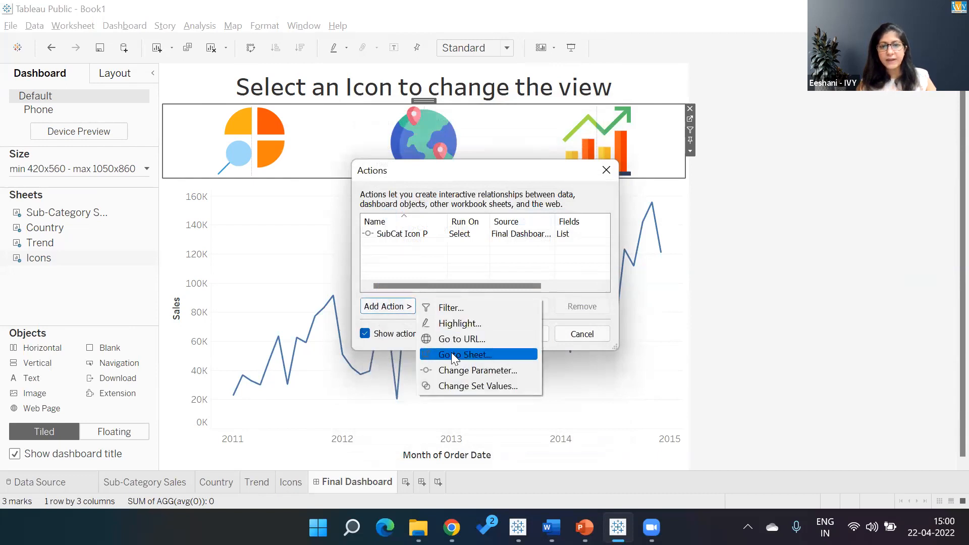
click(454, 368)
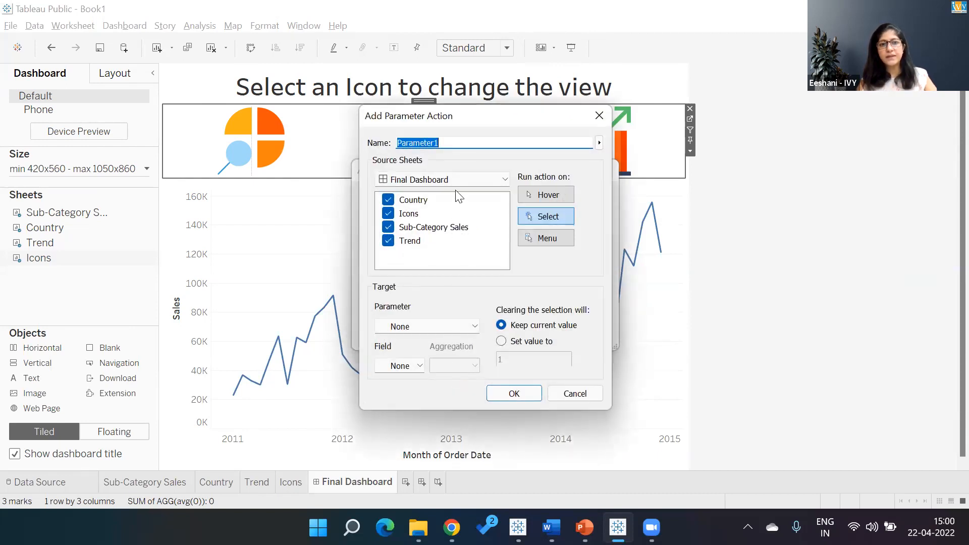
text(COun)
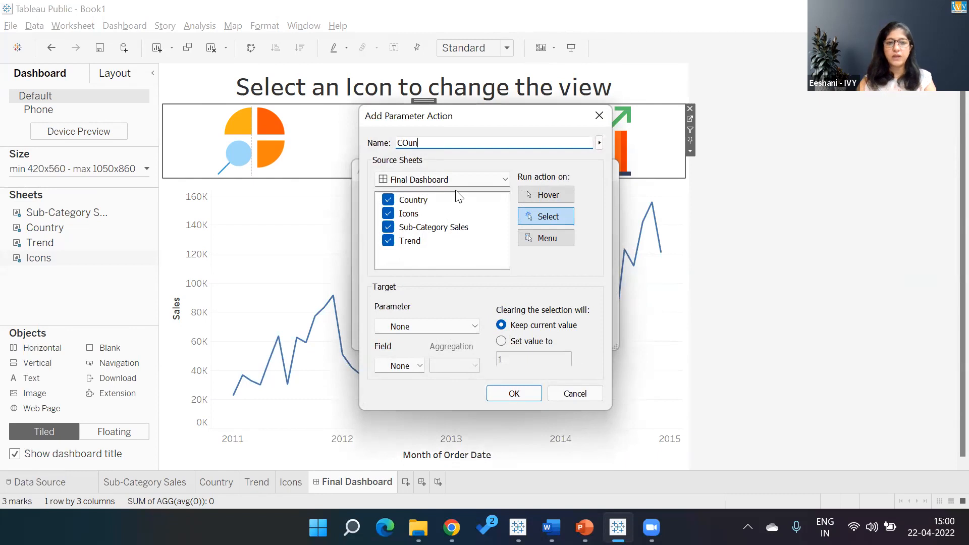
key(BackSpace)
key(BackSpace)
key(BackSpace)
text(iuntry)
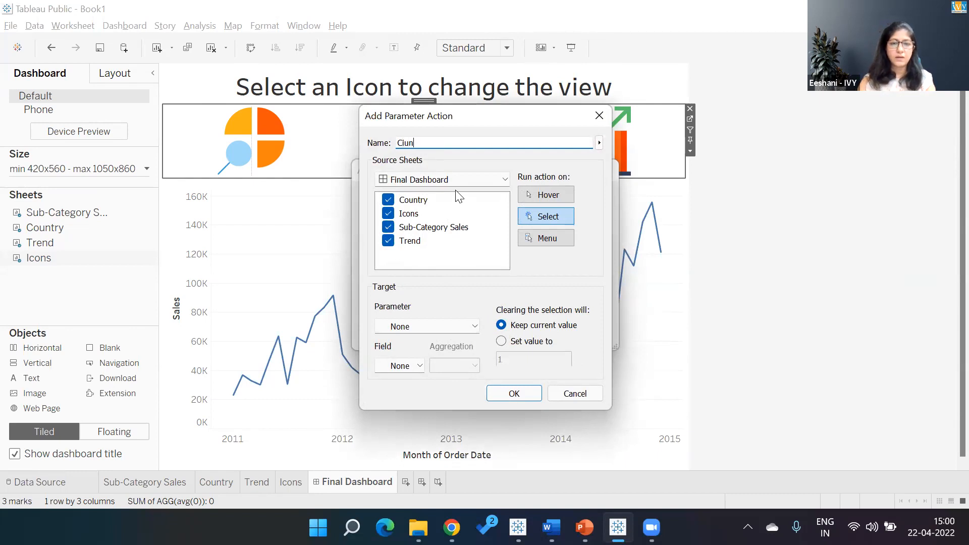
key(BackSpace)
key(BackSpace)
key(BackSpace)
key(BackSpace)
key(BackSpace)
key(BackSpace)
text(ountry Icon P)
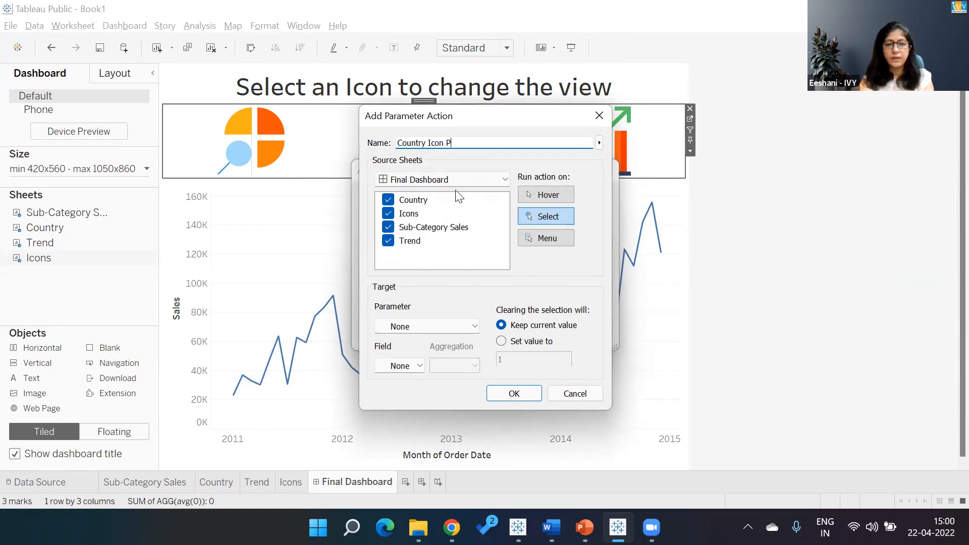
- Limit the Country Icon P action's source to the Icons sheet, target the List parameter with the Country Icon field, and confirm
click(388, 202)
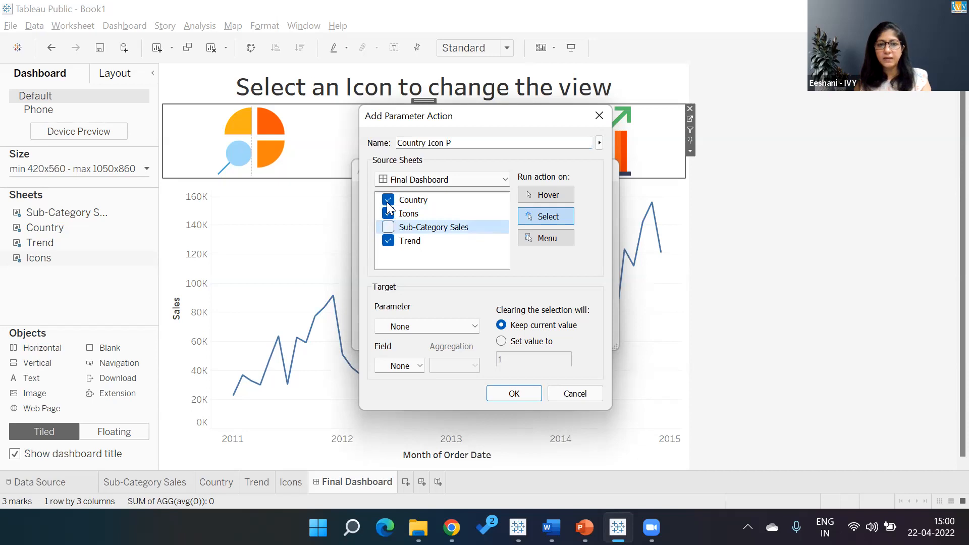
click(388, 241)
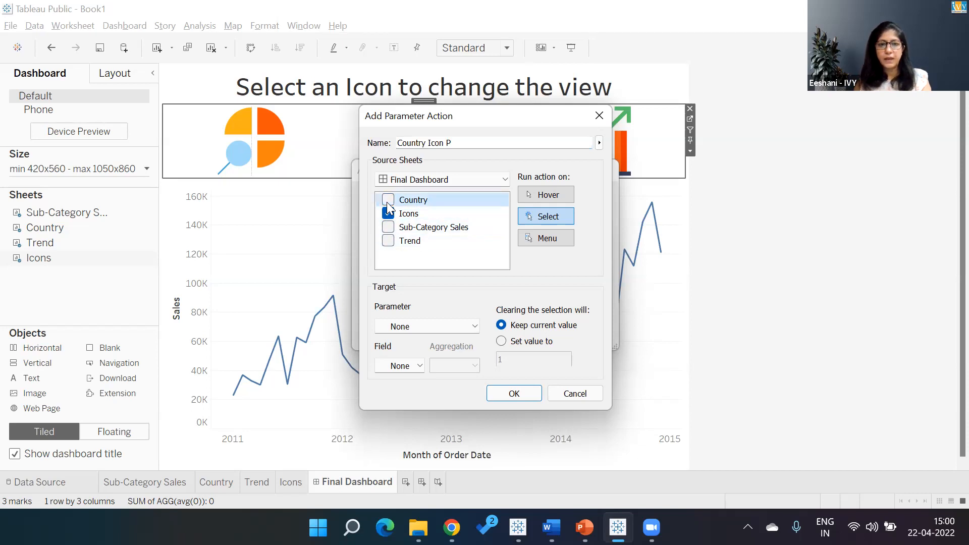
click(436, 323)
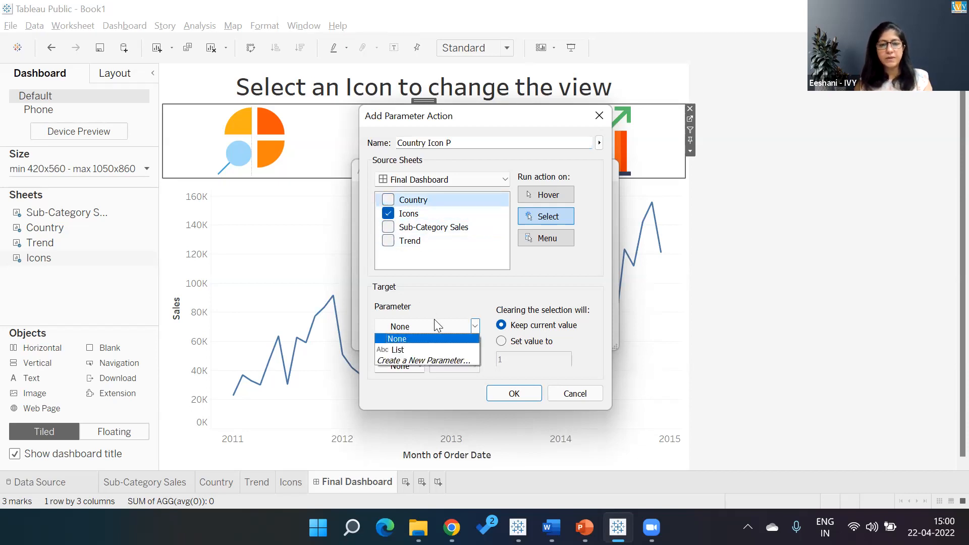
click(433, 346)
click(423, 361)
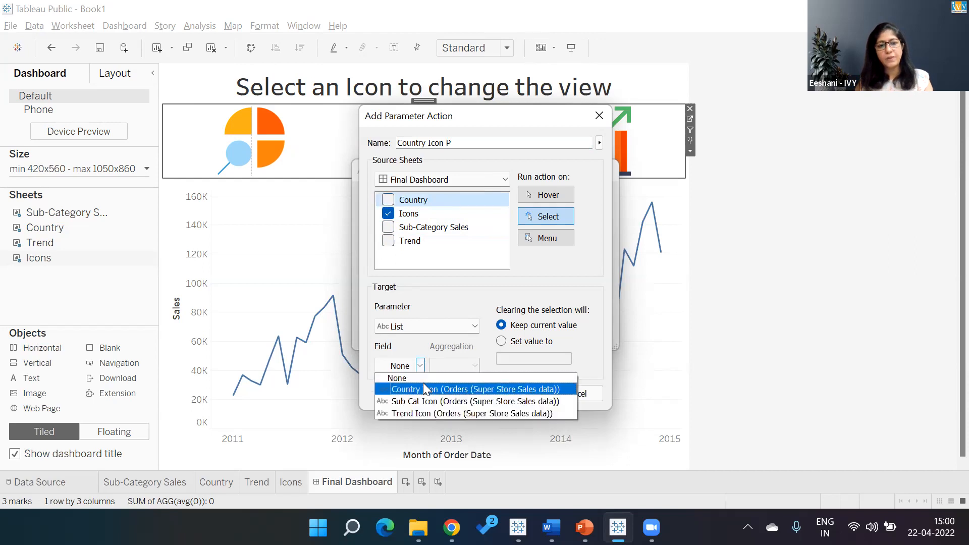
click(423, 383)
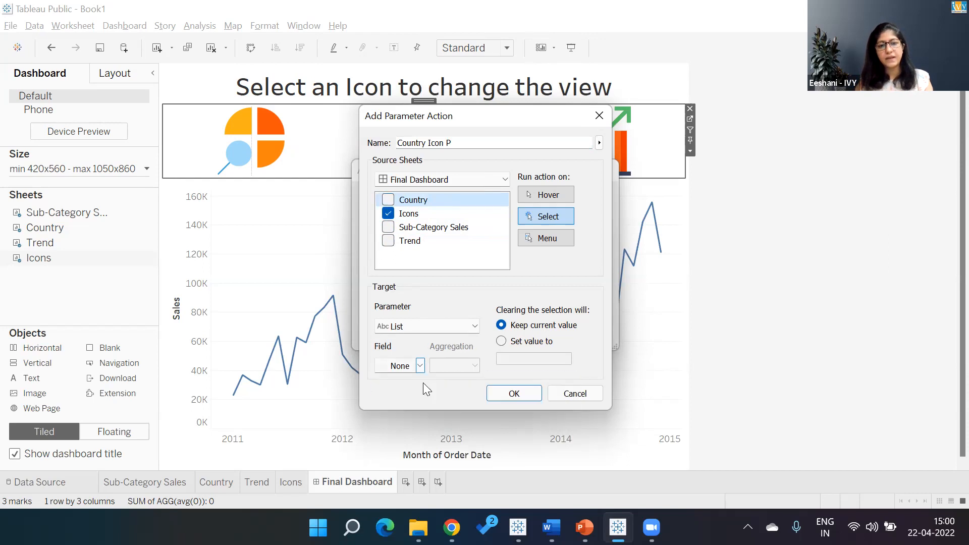
click(495, 392)
- Add a third Change Parameter action and limit its source sheets to Icons only
click(405, 309)
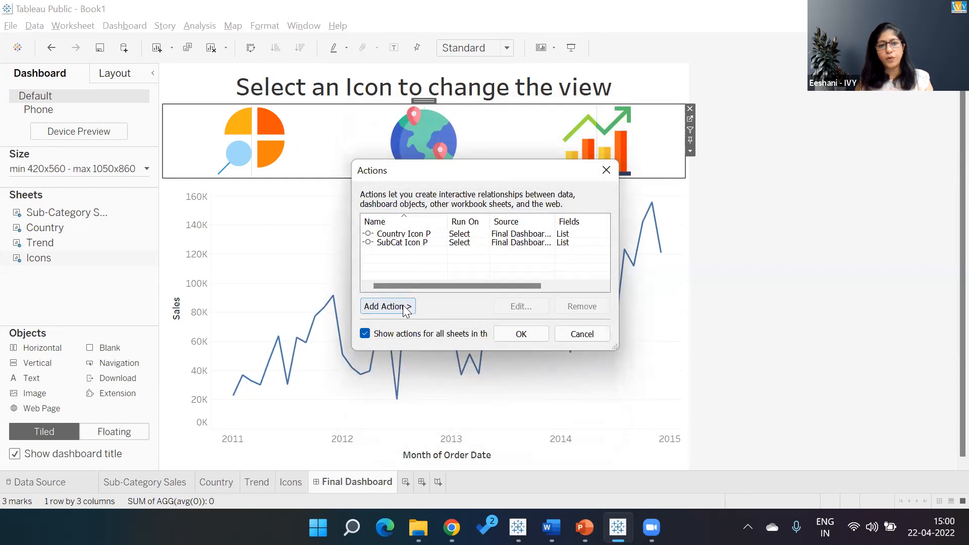
click(468, 370)
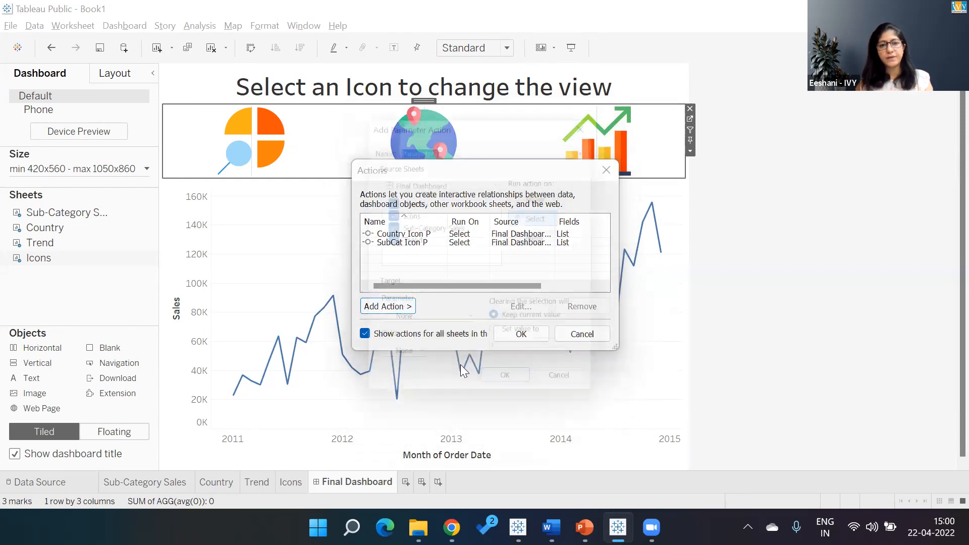
click(407, 202)
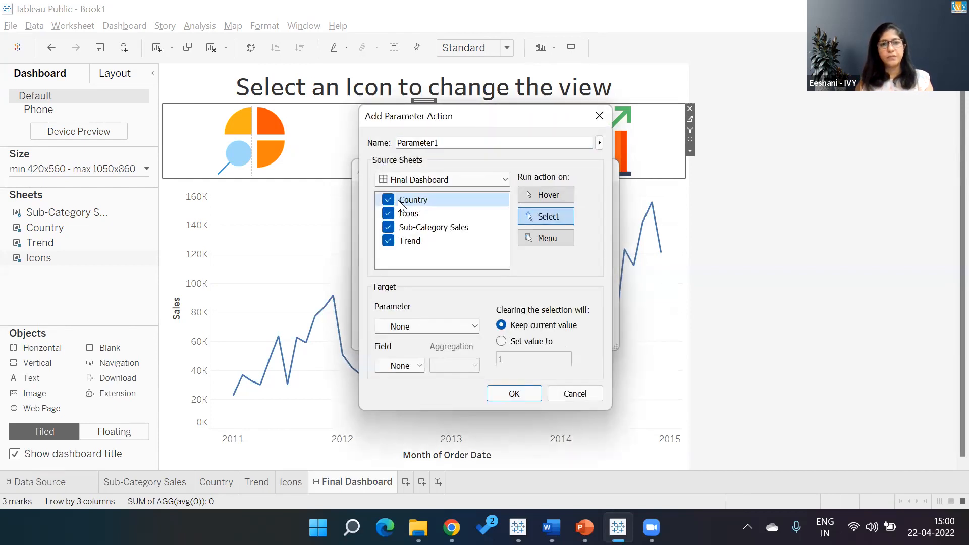
key(space)
key(Down)
key(Down)
key(space)
key(Down)
key(space)
- Target the List parameter with the Trend Icon field, then confirm the action and close the actions list
click(414, 327)
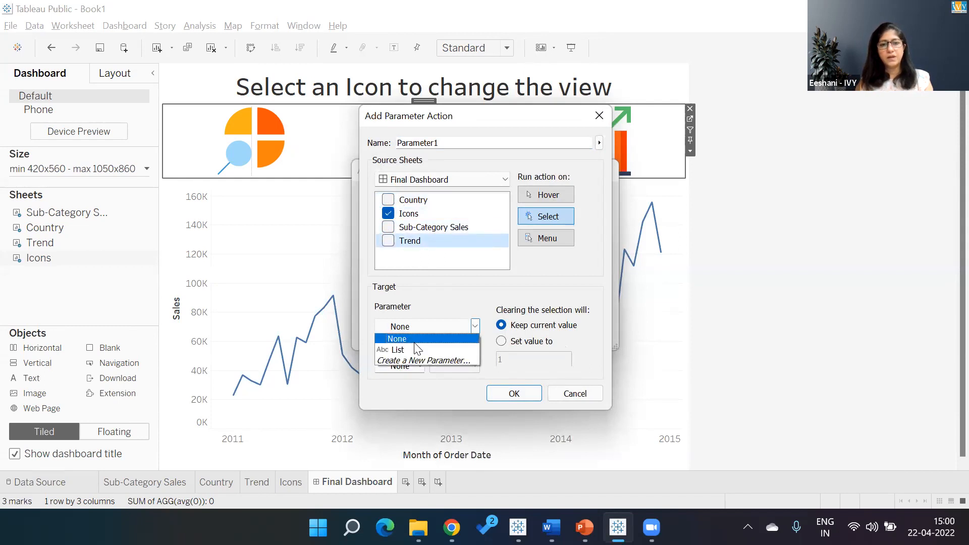
click(414, 350)
click(415, 365)
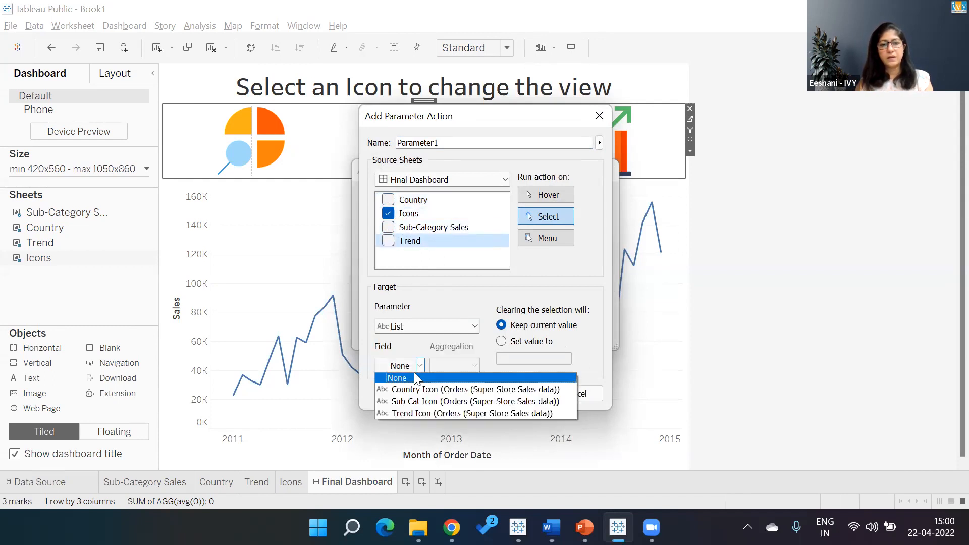
click(413, 412)
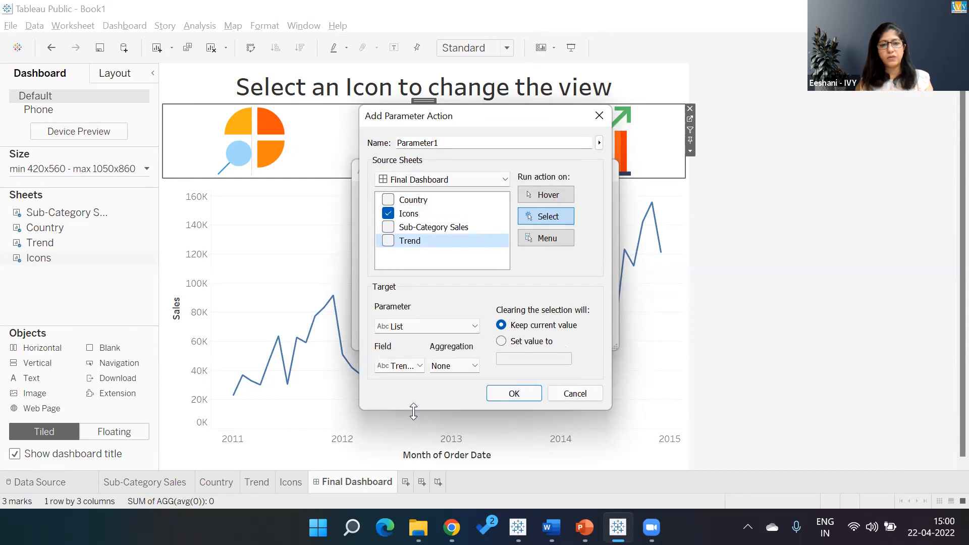
click(505, 395)
click(540, 336)
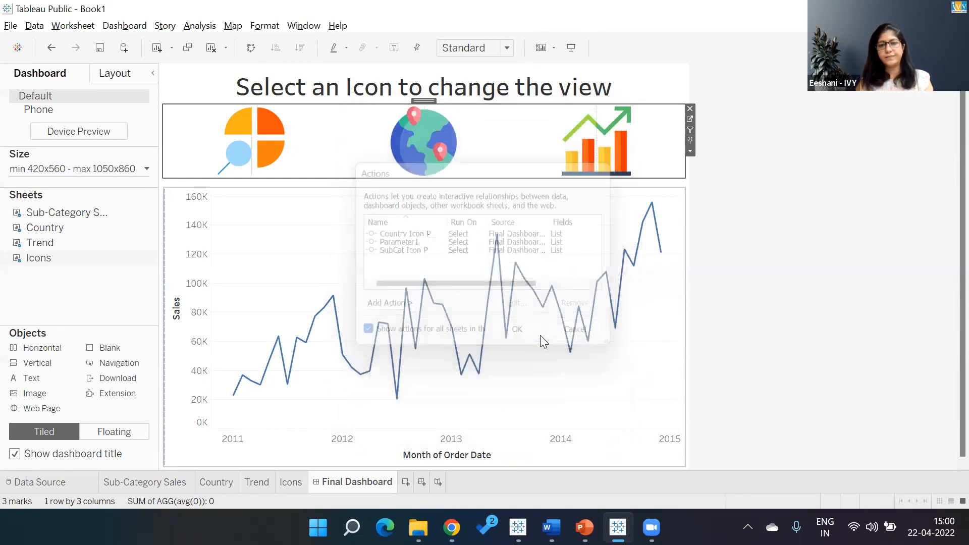
- Test the icon actions in presentation mode by selecting the globe, sub-category and trend icons
click(769, 240)
click(569, 45)
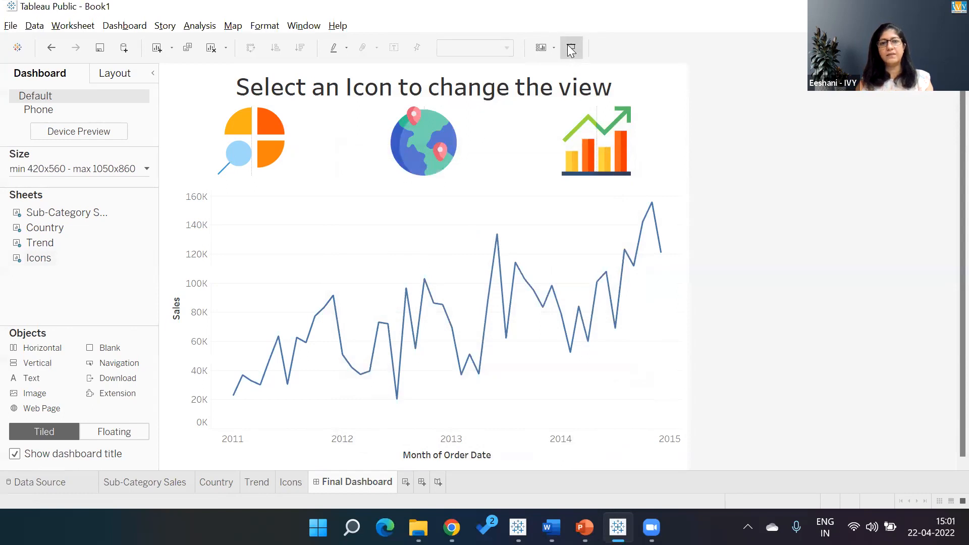
click(495, 129)
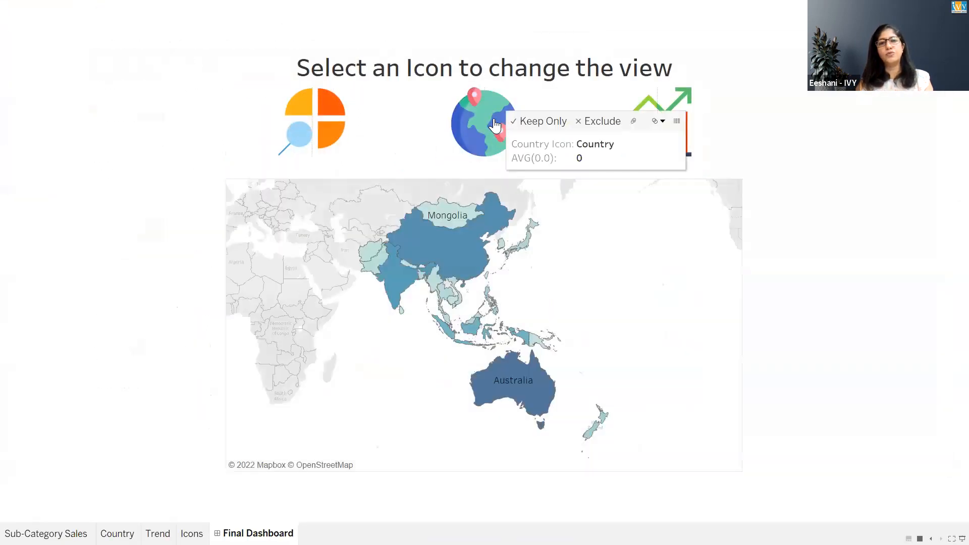
click(345, 124)
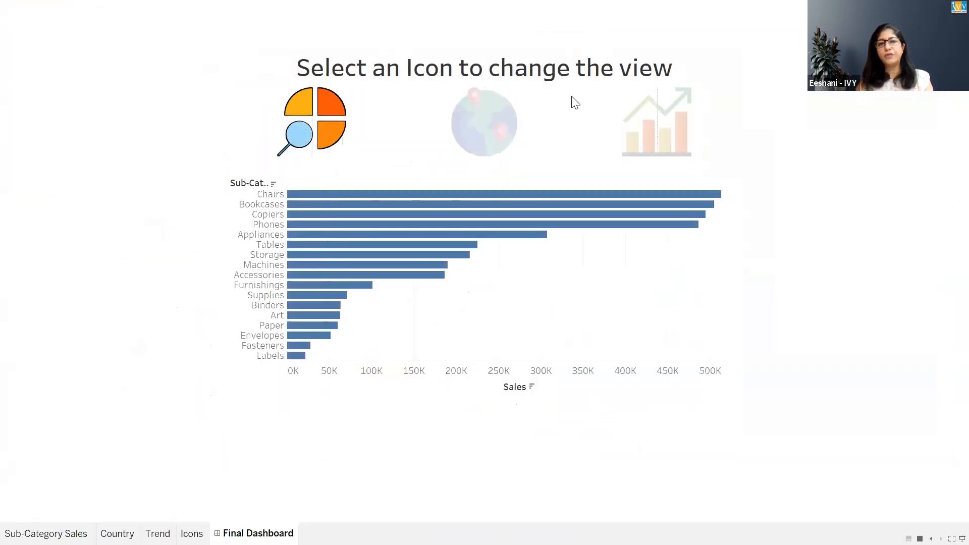
click(682, 117)
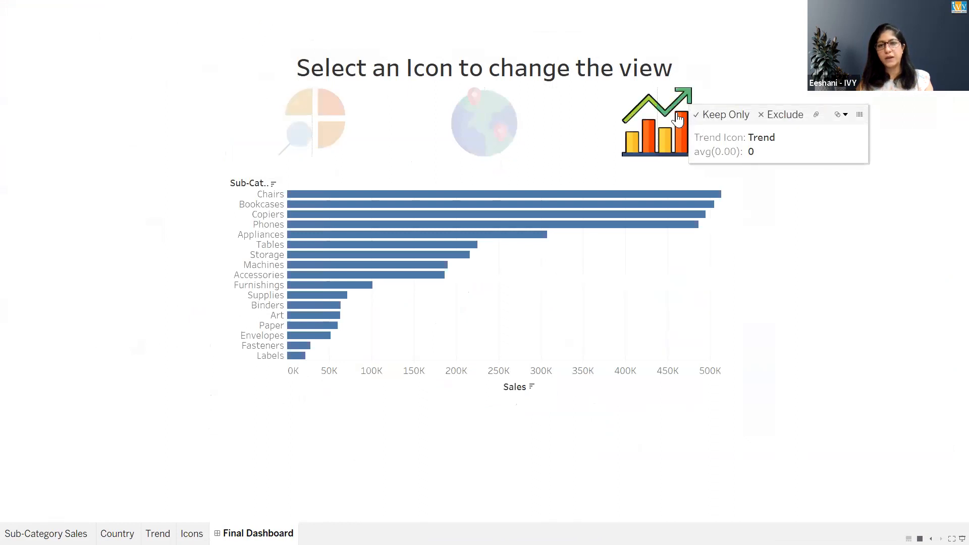
click(676, 121)
click(655, 130)
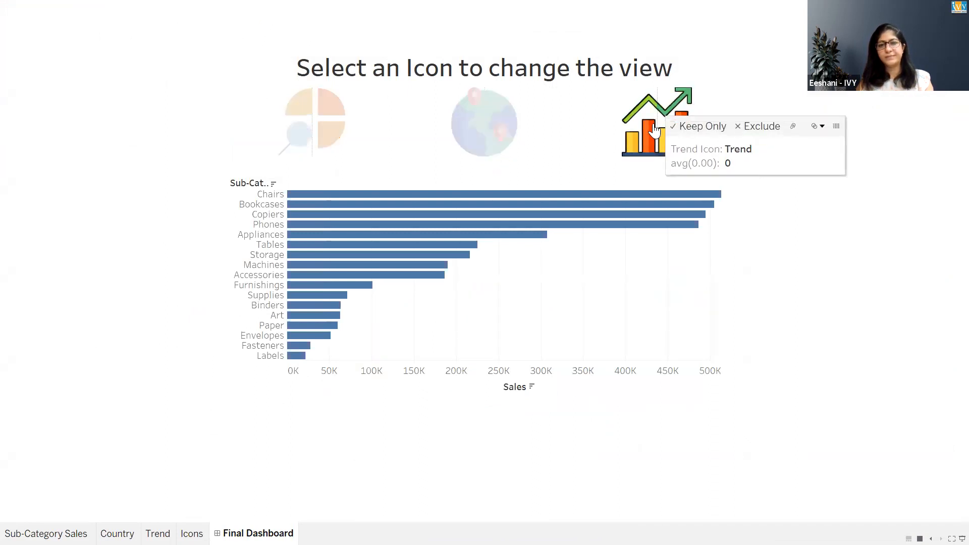
click(654, 127)
click(653, 124)
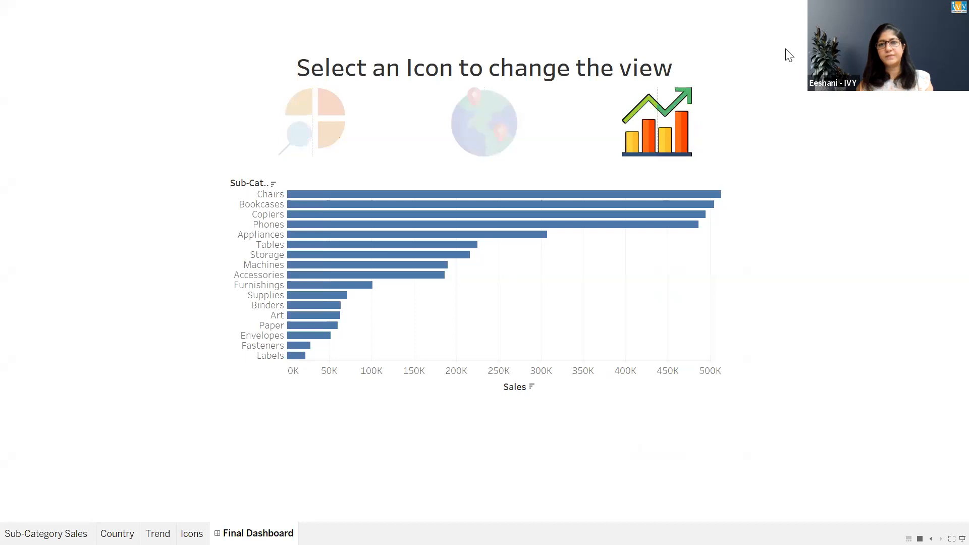
click(503, 153)
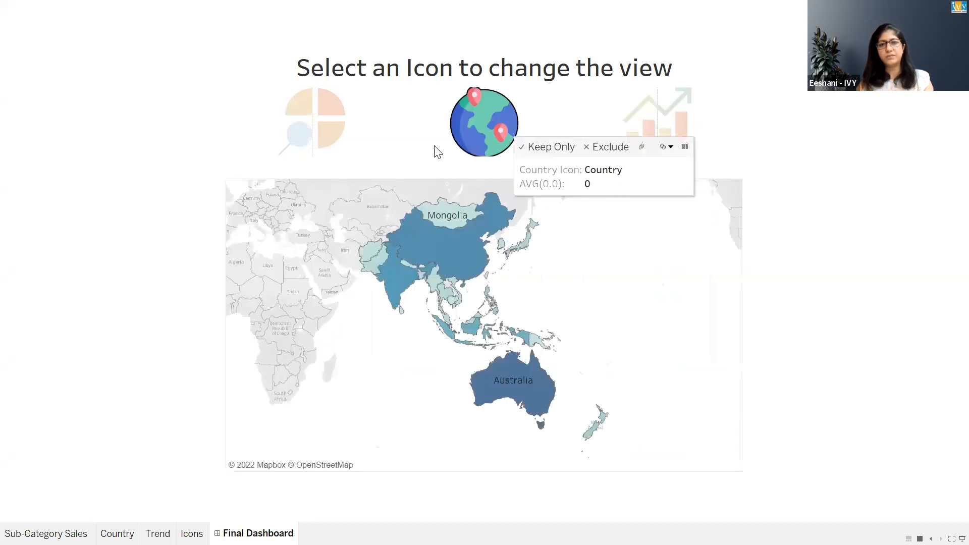
click(305, 130)
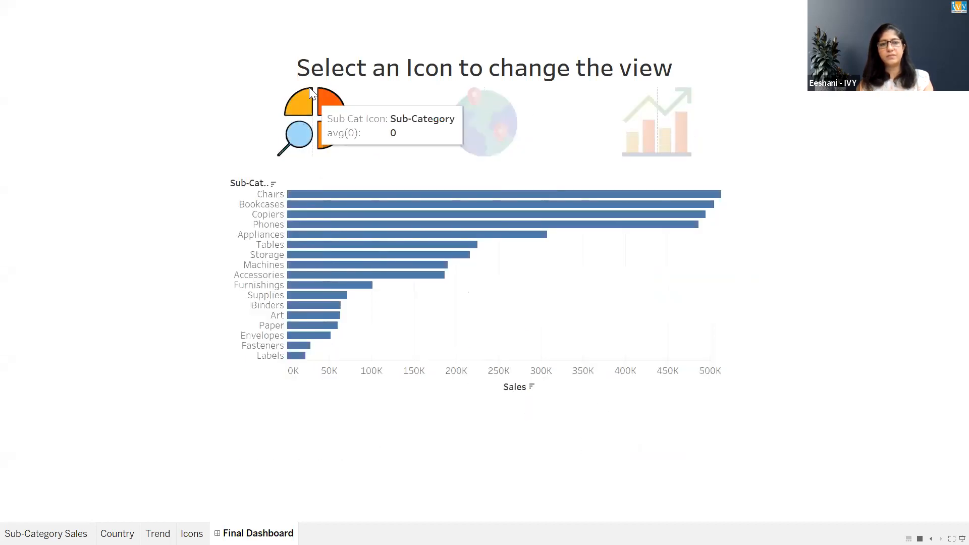
key(Escape)
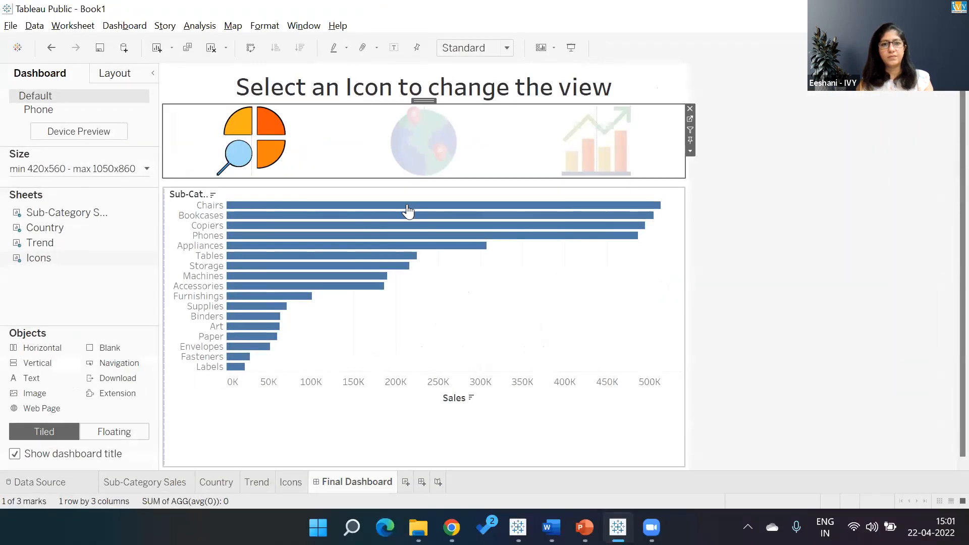
click(492, 146)
click(117, 28)
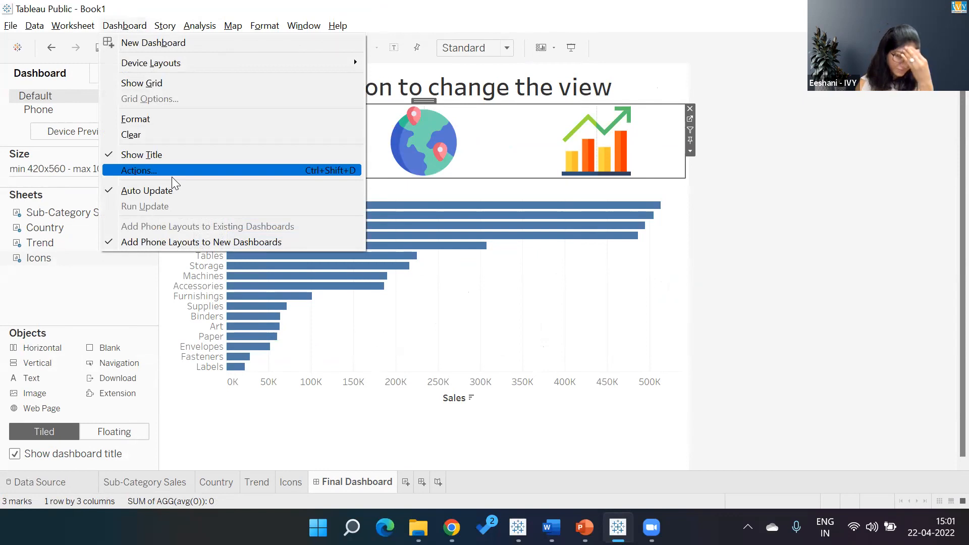
click(766, 164)
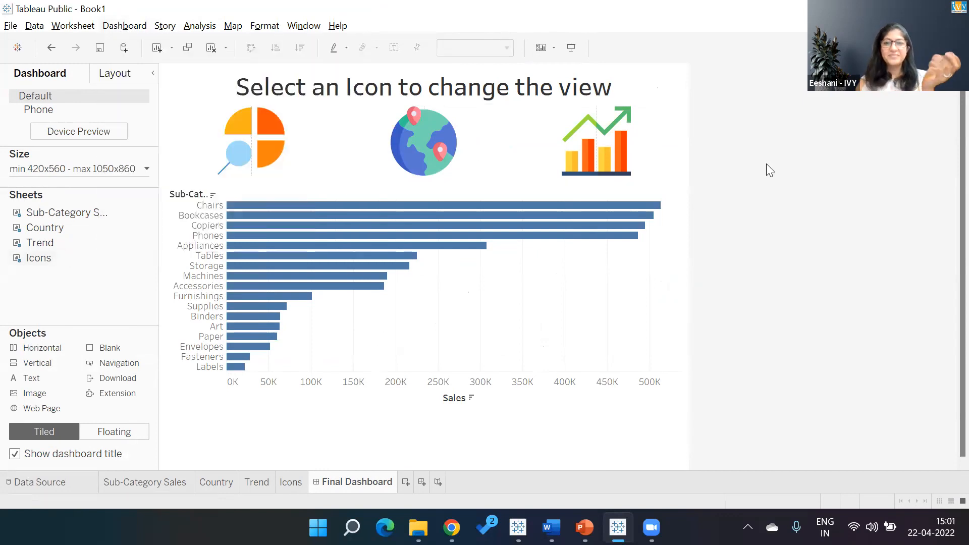
- On the Icons sheet, edit the Trend Icon calculated field to return "Order Date"
click(289, 482)
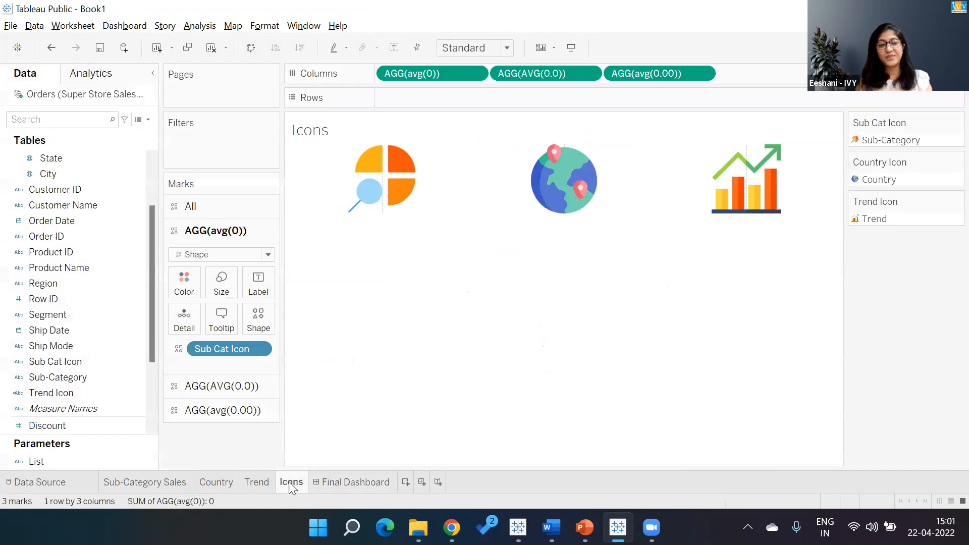
right_click(115, 393)
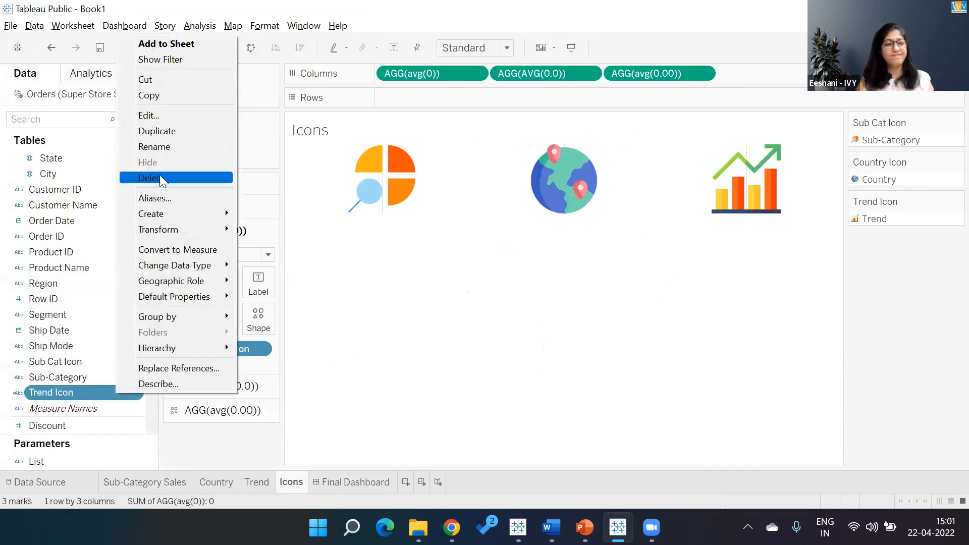
click(152, 115)
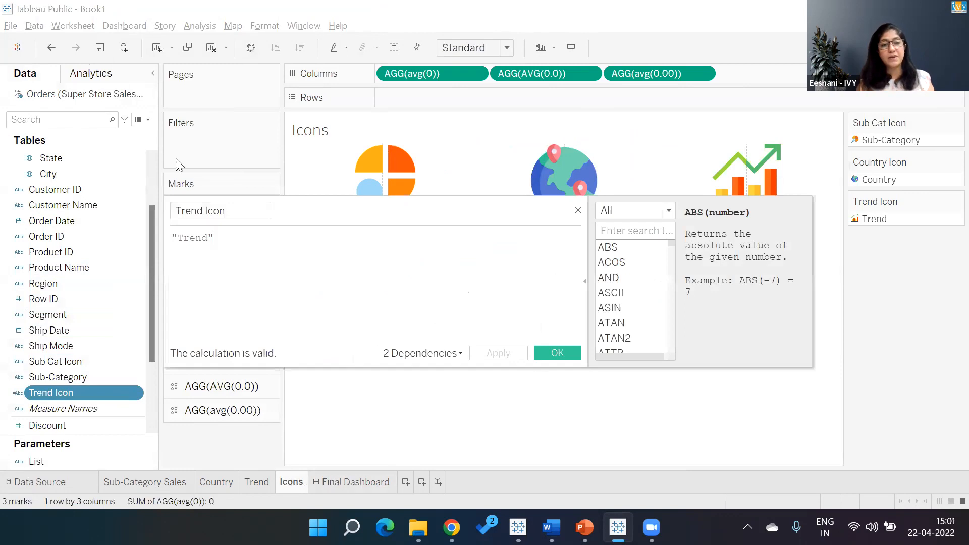
key(BackSpace)
key(BackSpace)
key(BackSpace)
key(BackSpace)
key(BackSpace)
key(BackSpace)
text(Order Date")
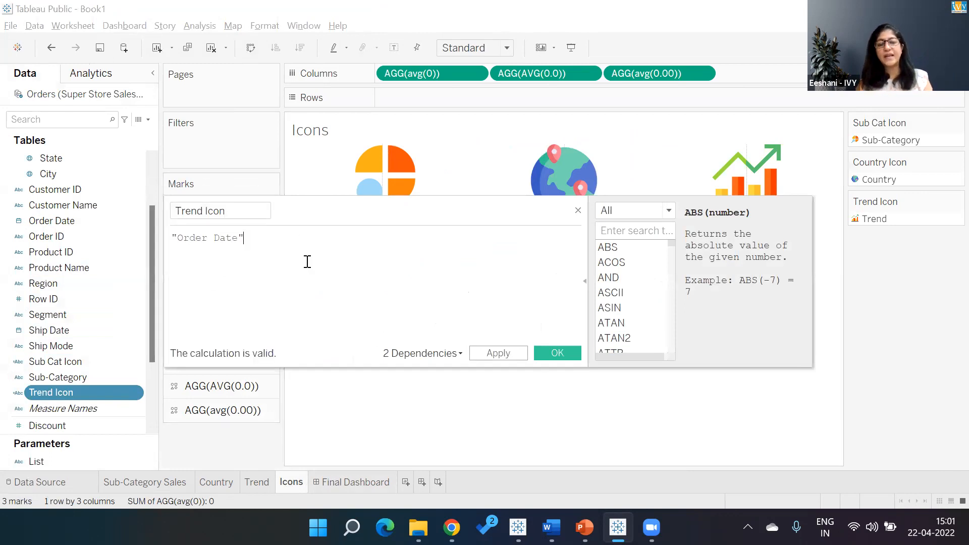
click(556, 354)
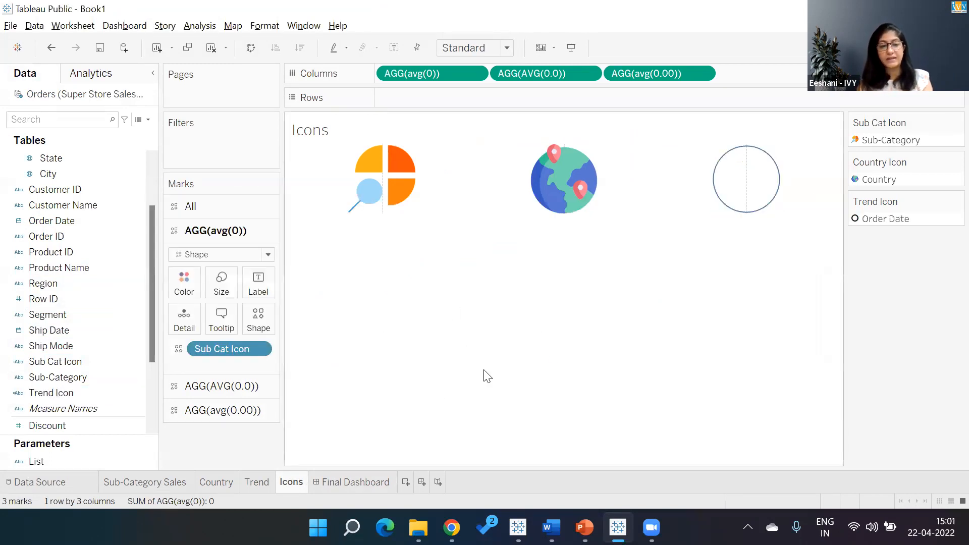
- On the Trend sheet, set the List parameter to Date
click(356, 482)
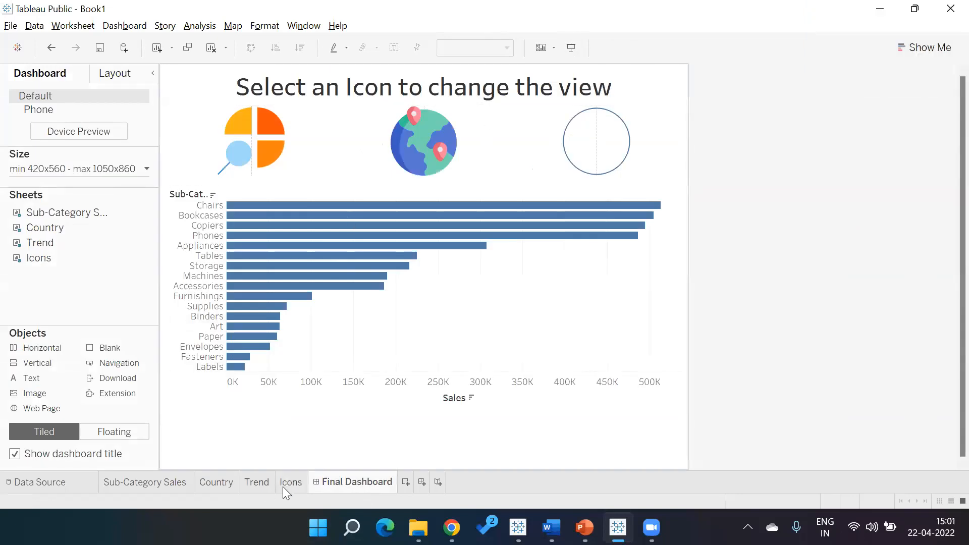
click(258, 482)
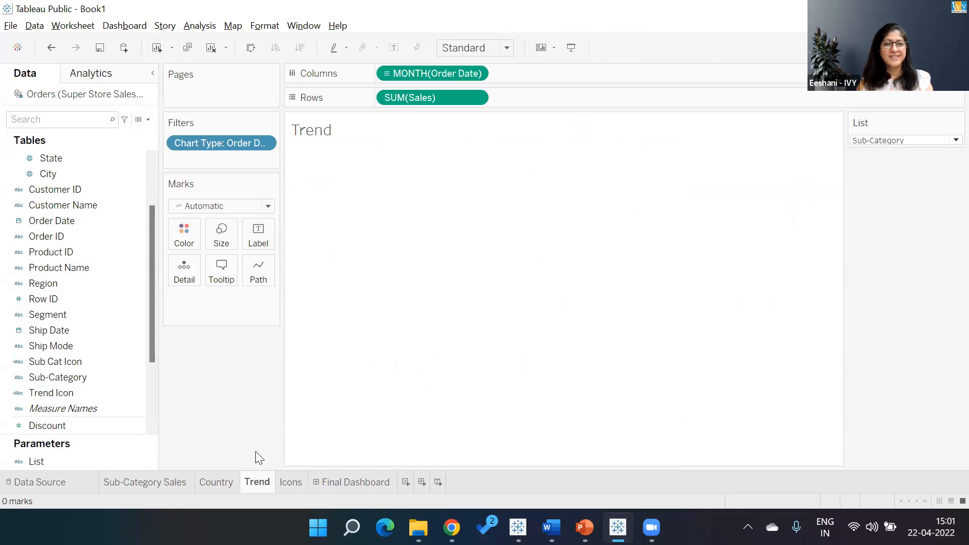
click(899, 138)
click(879, 176)
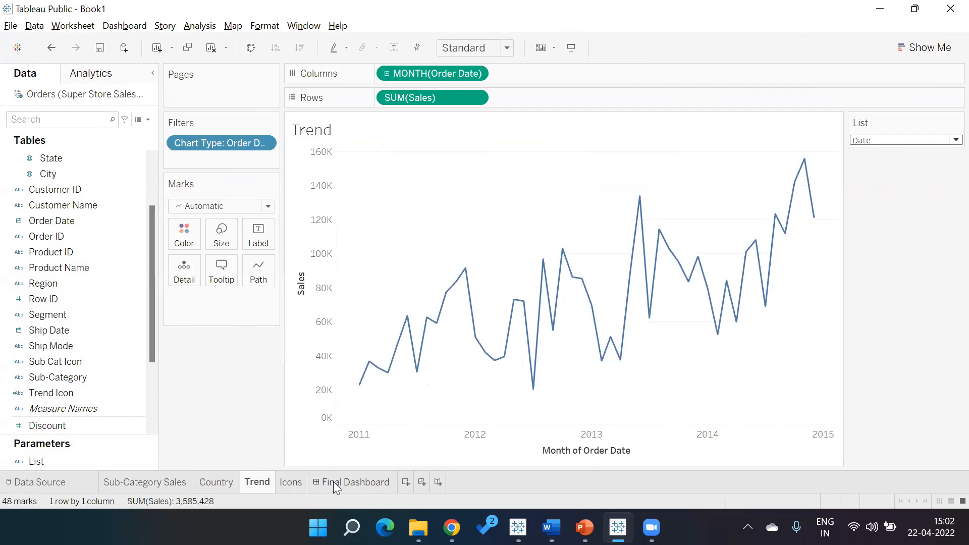
- On the Icons sheet, assign the custom trend-chart shape to the Order Date mark of the Trend Icon
click(280, 484)
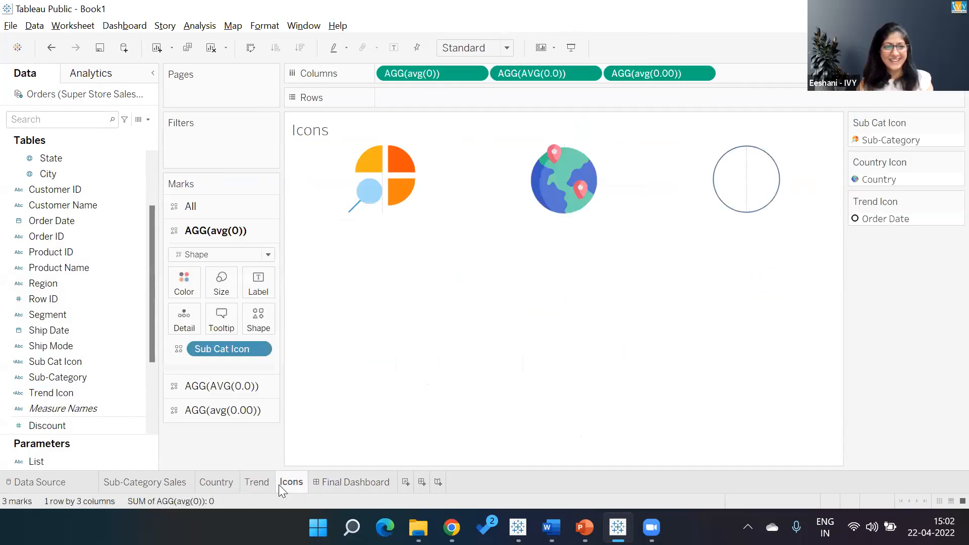
click(233, 411)
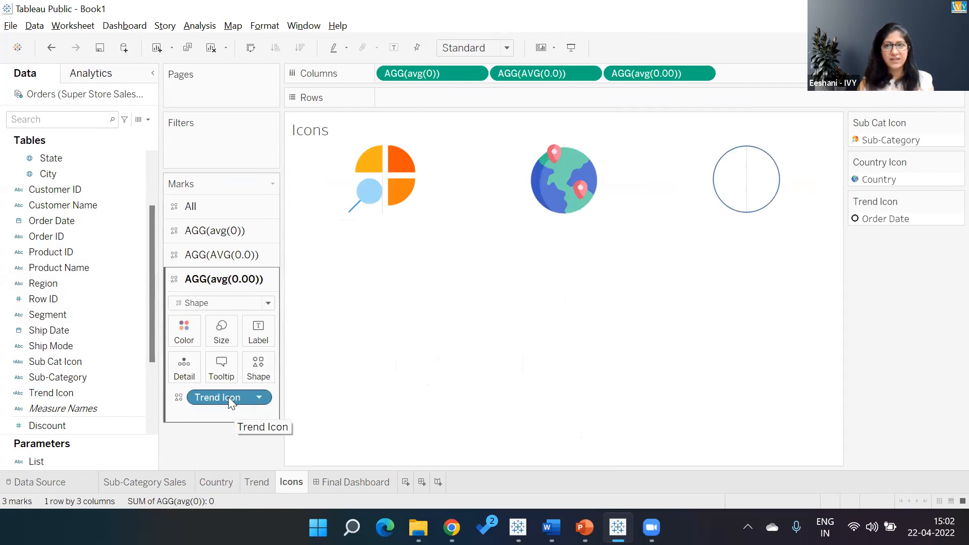
click(271, 355)
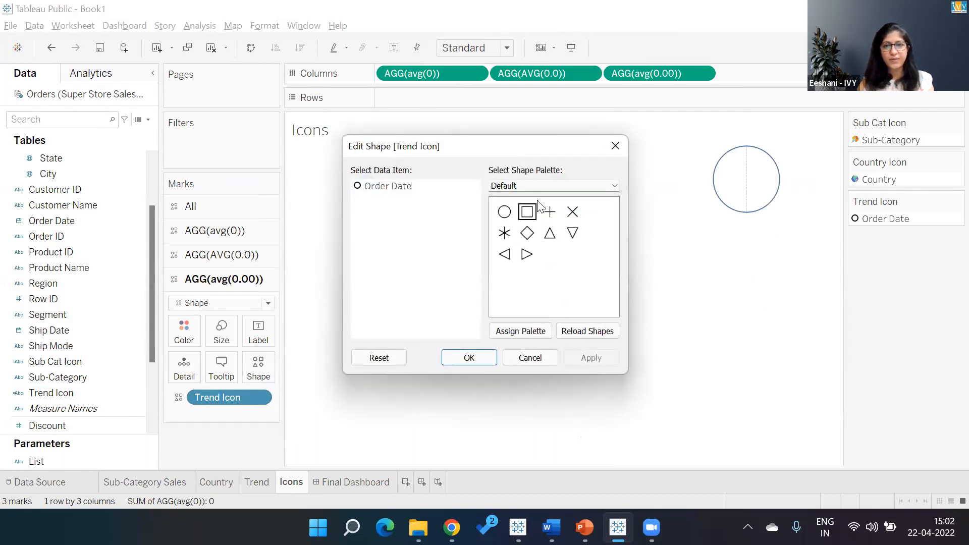
click(537, 186)
click(529, 218)
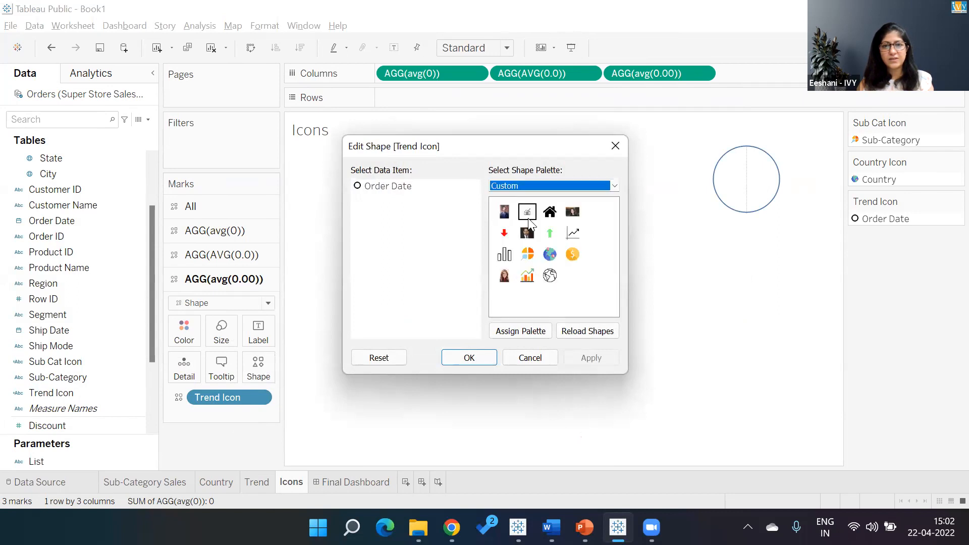
click(393, 186)
click(527, 277)
click(475, 357)
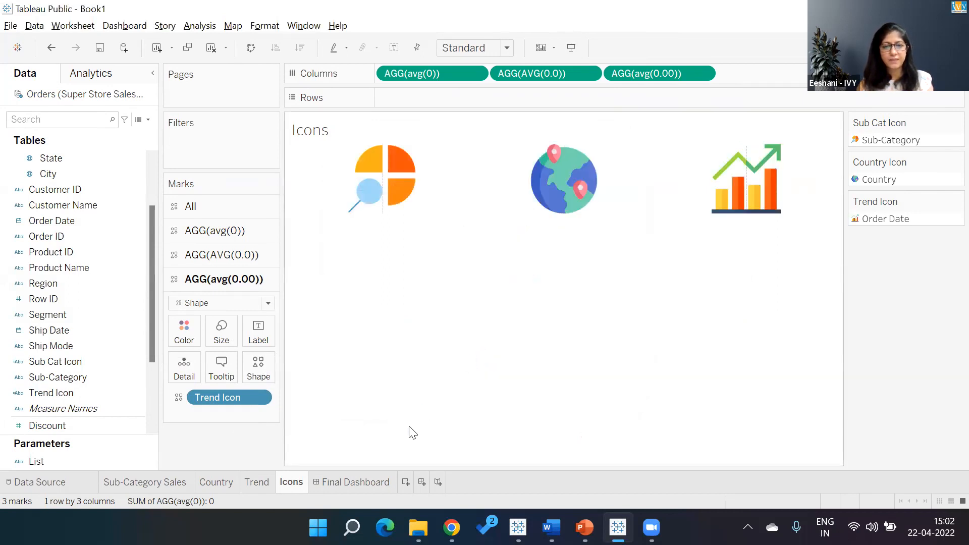
- Open the Final Dashboard in presentation mode and test switching views with the trend, globe and sub-category icons
click(368, 481)
click(572, 47)
click(657, 119)
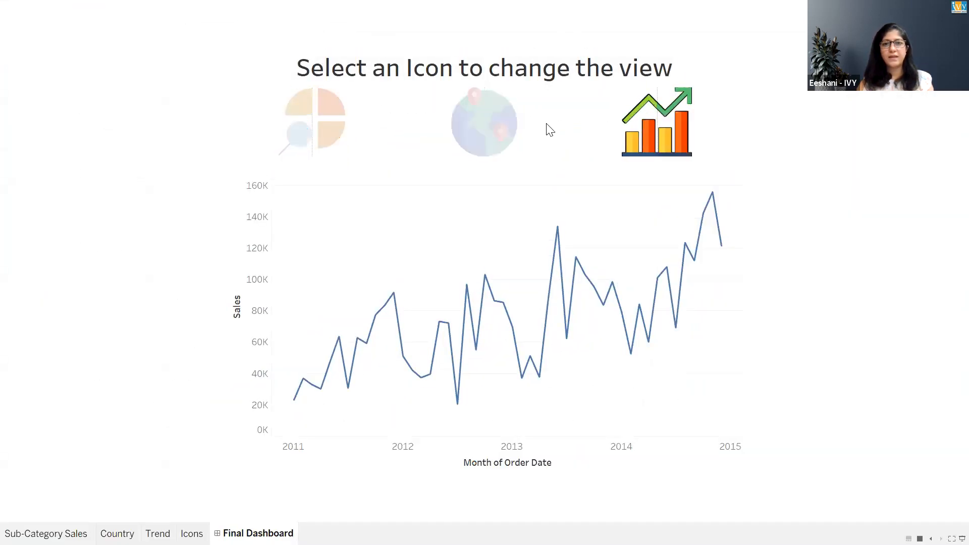
click(518, 132)
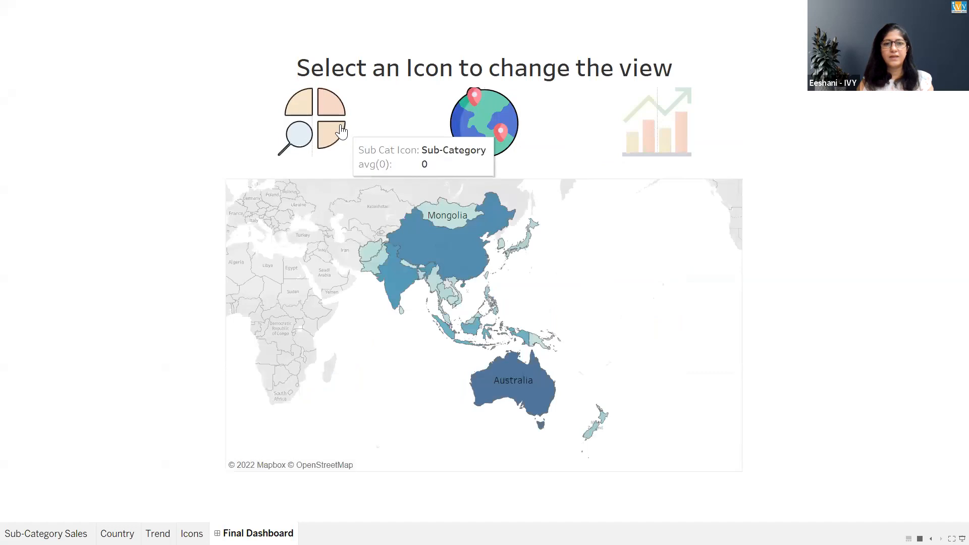
click(342, 130)
click(678, 104)
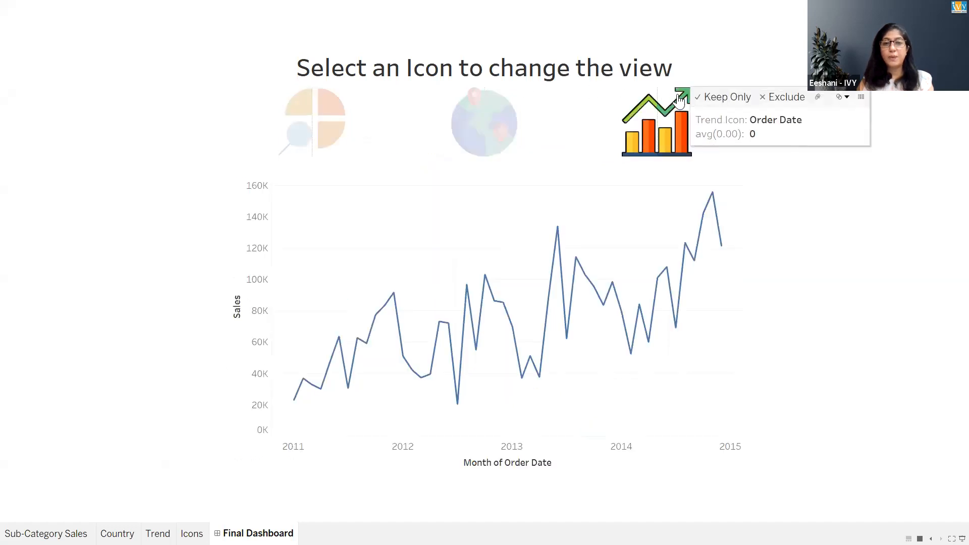
click(500, 107)
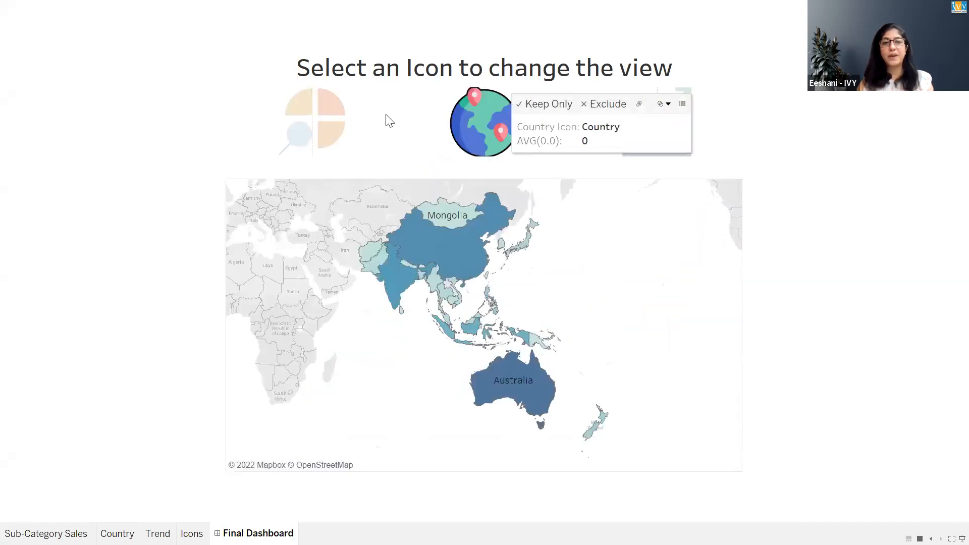
click(319, 126)
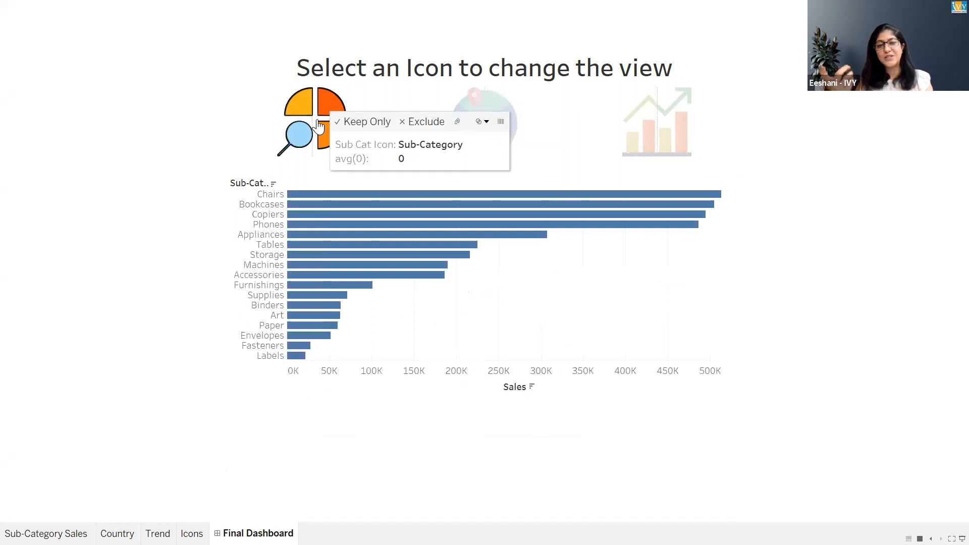
click(493, 97)
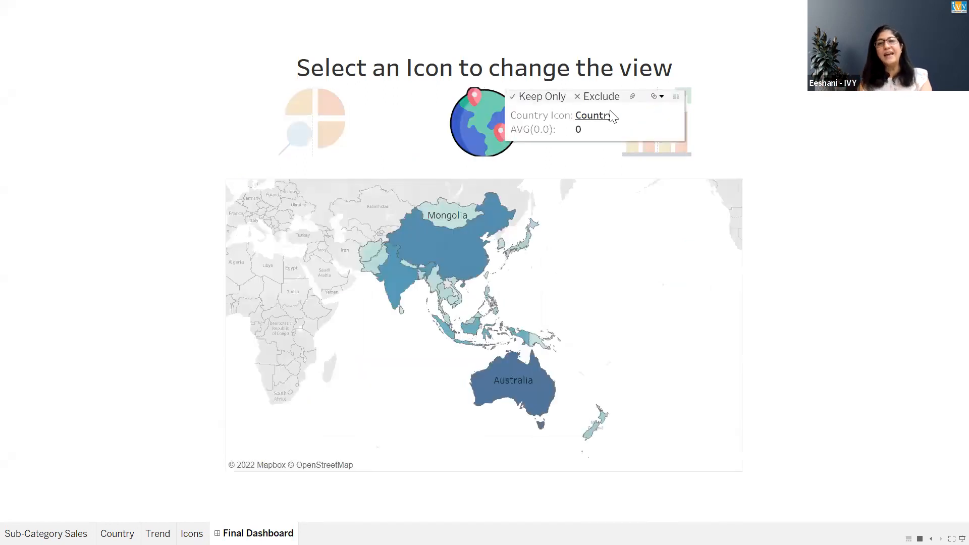
click(676, 158)
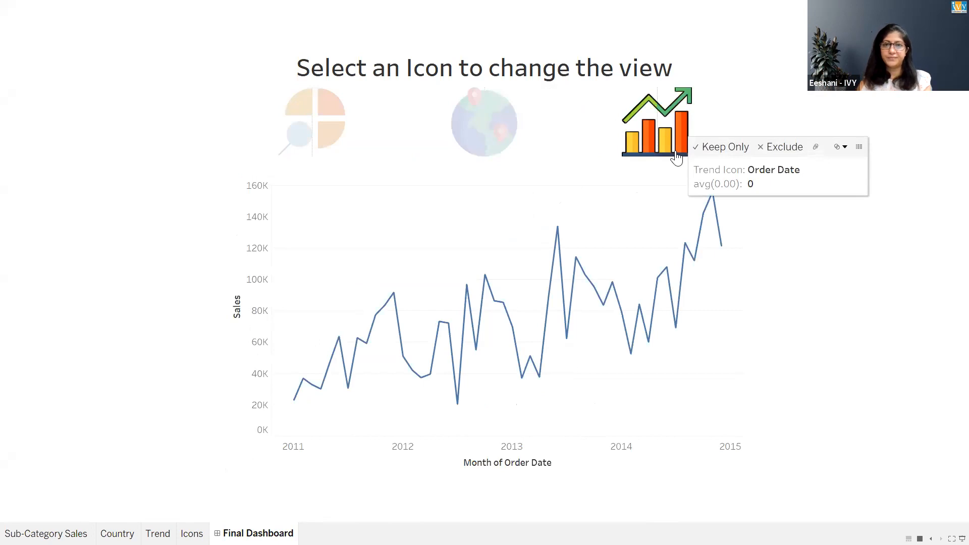
click(595, 117)
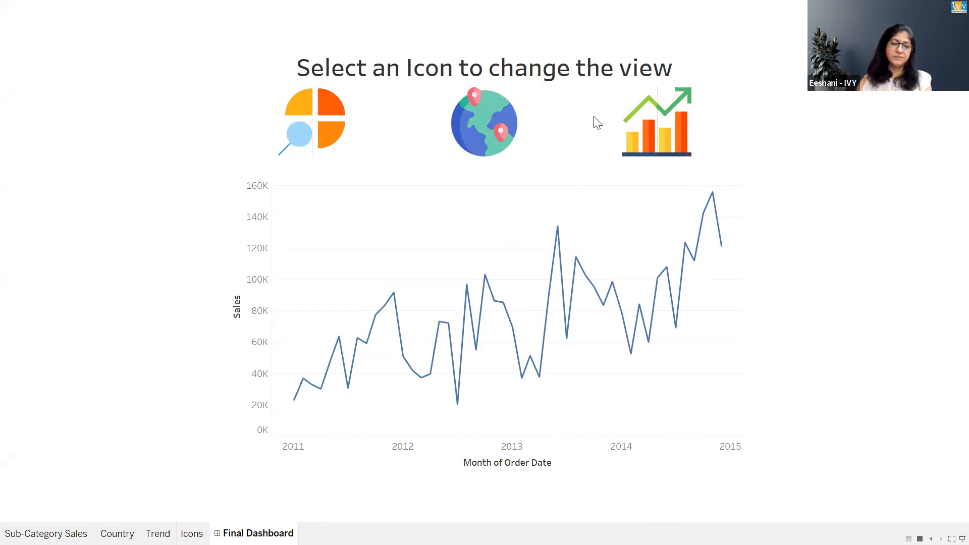
key(Escape)
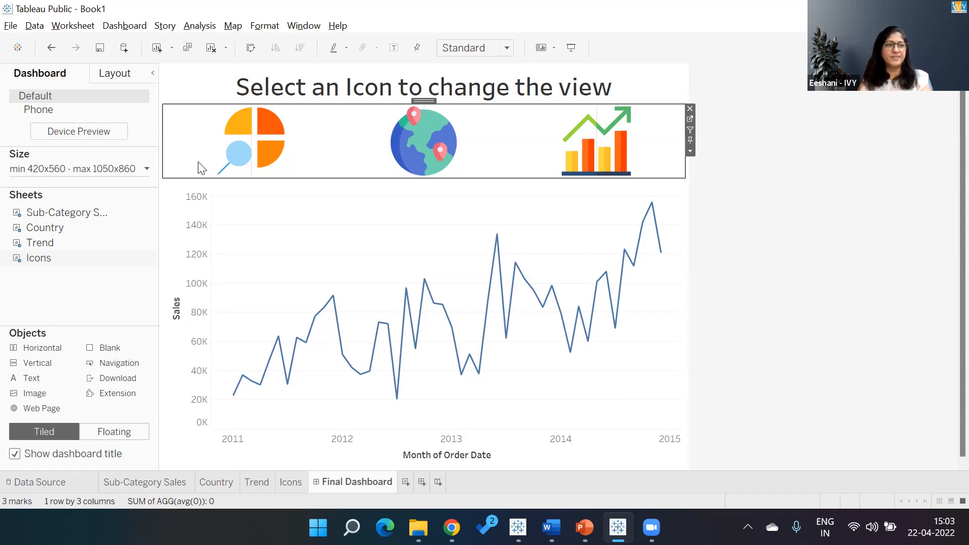
- Start saving the workbook to Tableau Public and fill in the account e-mail in the sign-in window
click(9, 27)
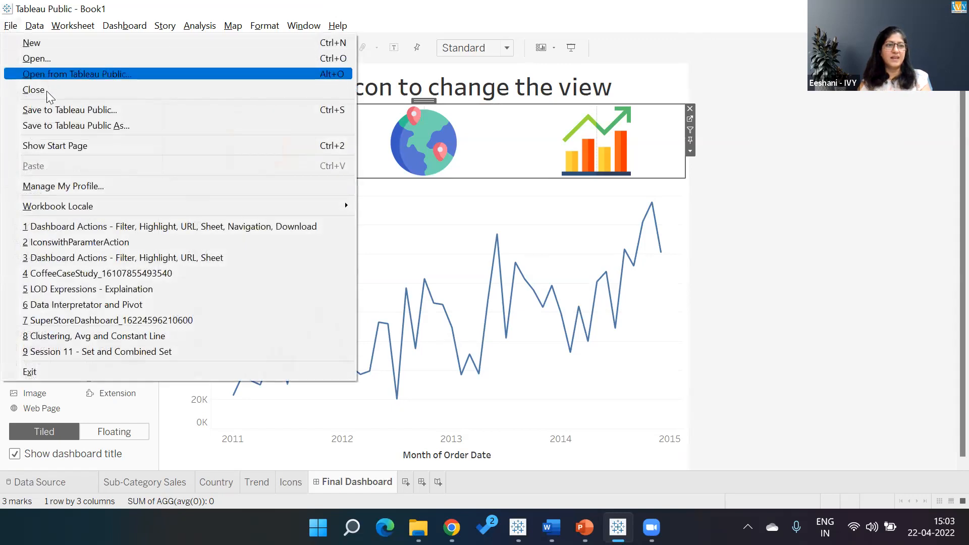
click(45, 110)
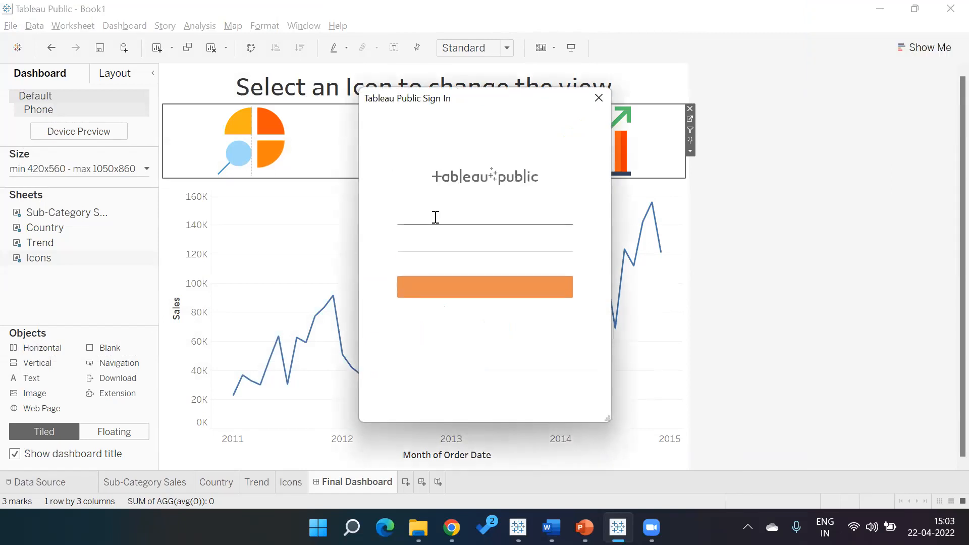
click(435, 218)
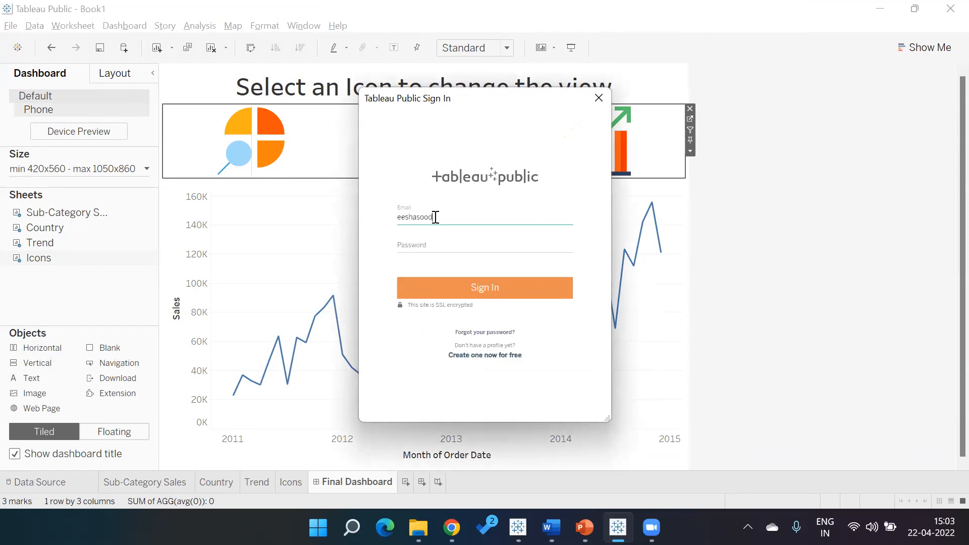
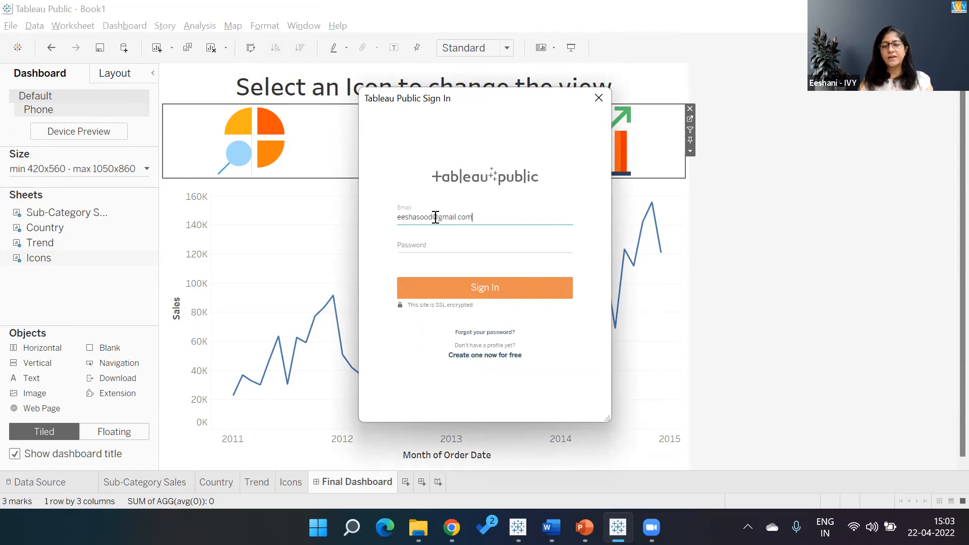
click(511, 66)
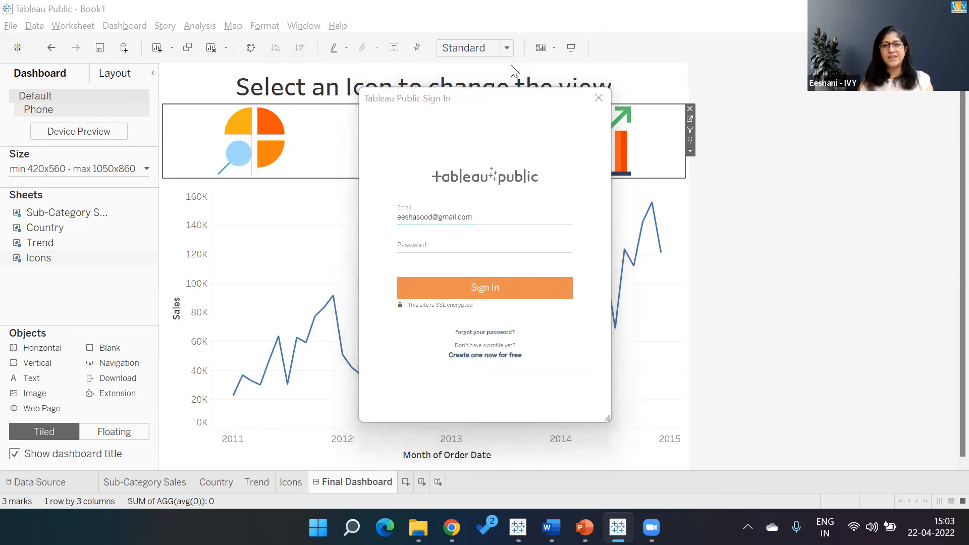
- Enter the account password and sign in to Tableau Public
click(481, 243)
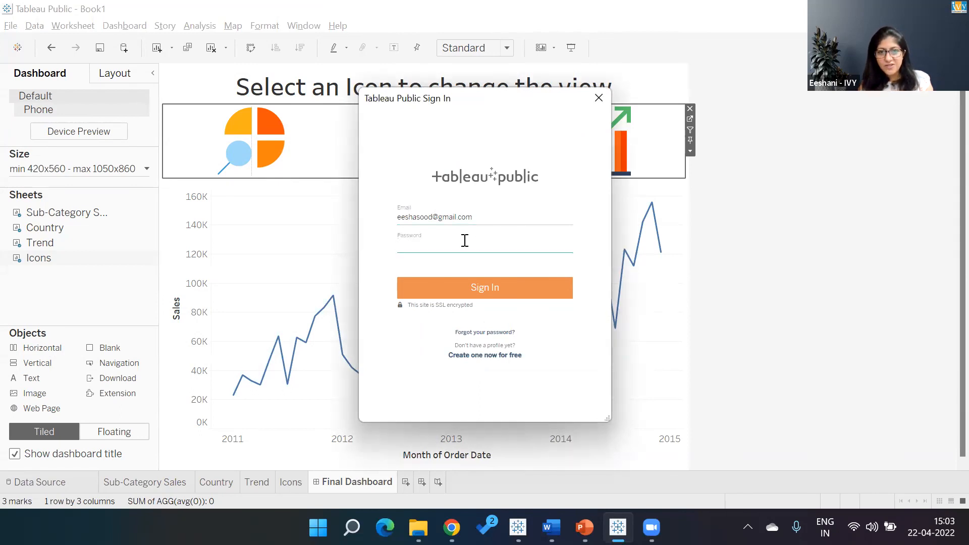
text(•)
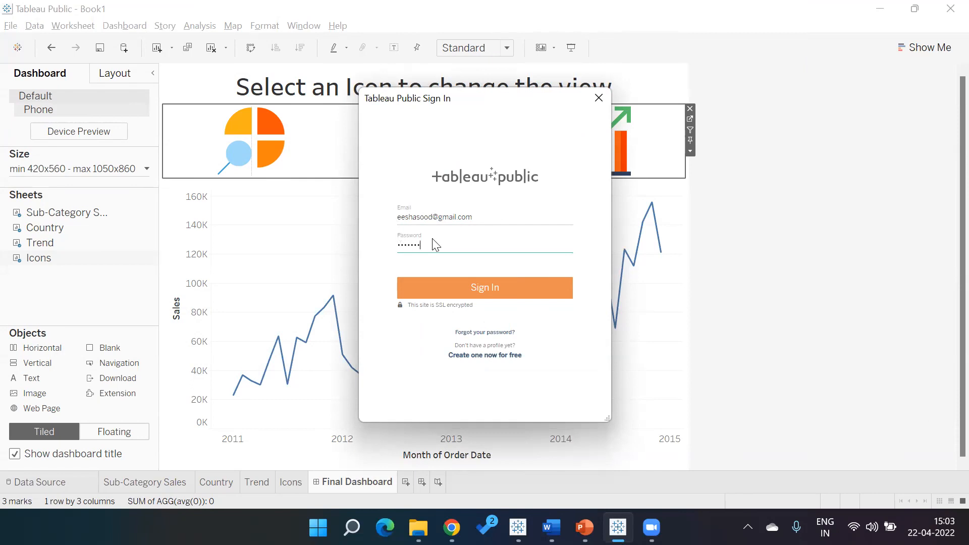
click(451, 296)
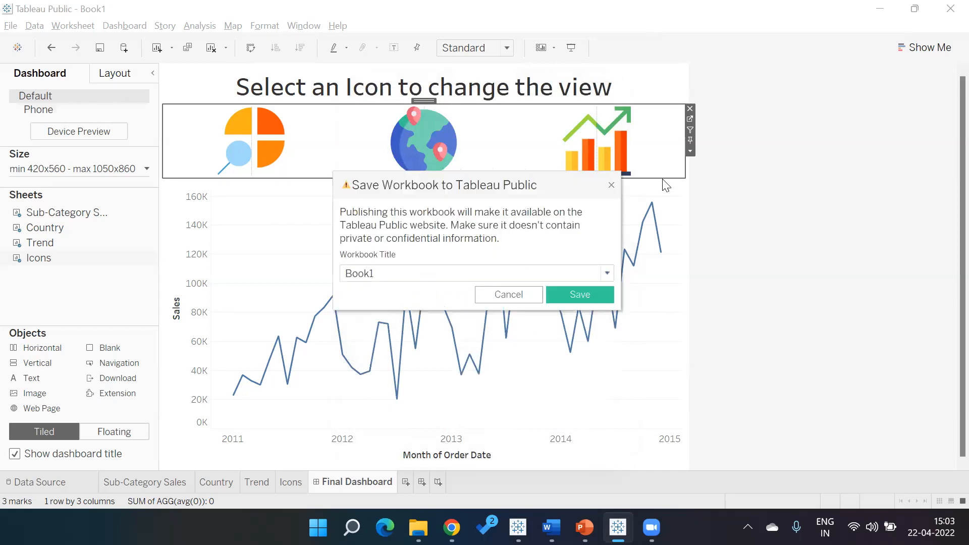
- Set the workbook title to "Dashboard - Parameter Actions" and save it to Tableau Public
click(456, 272)
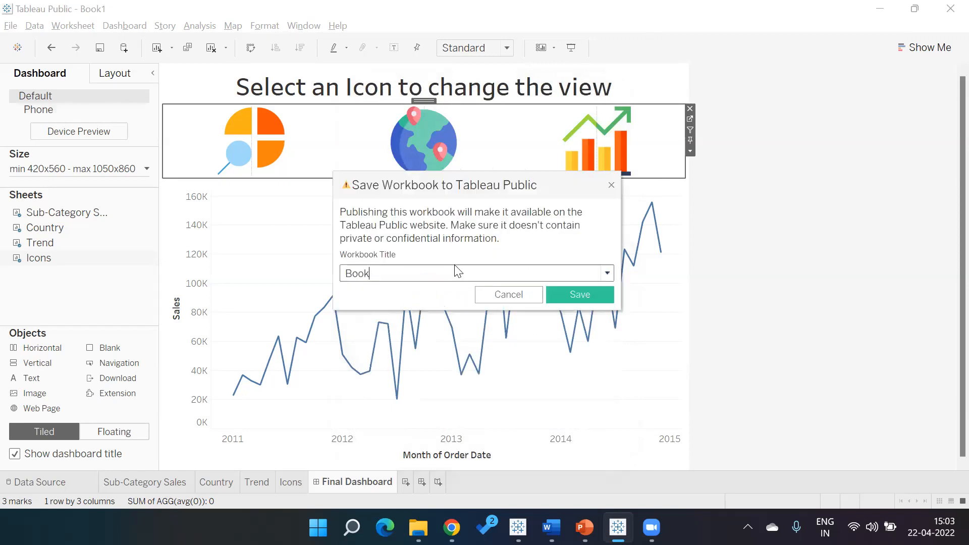
key(BackSpace)
key(BackSpace)
key(BackSpace)
key(BackSpace)
key(BackSpace)
text(Dashboard - Pas)
key(BackSpace)
text(ra,e)
key(BackSpace)
key(BackSpace)
text(meter Actions)
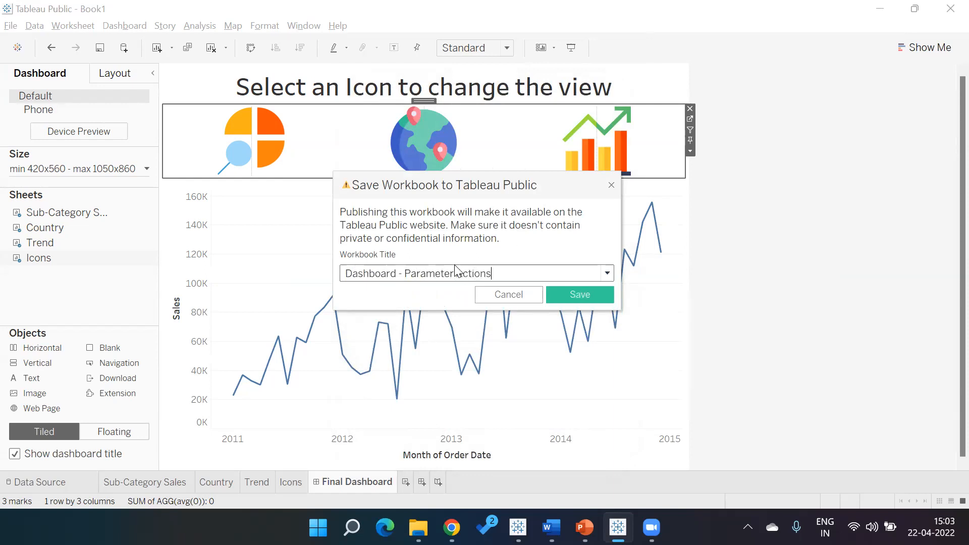
click(559, 292)
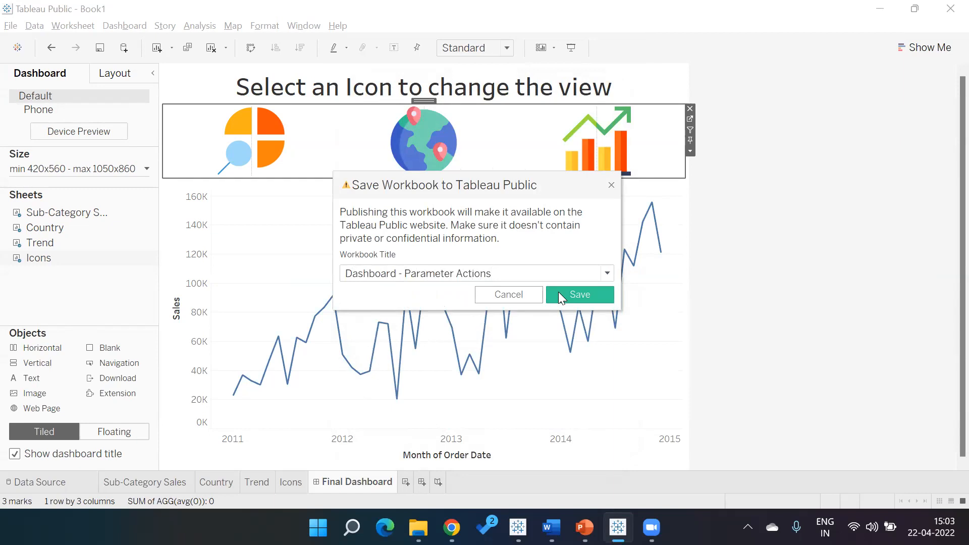
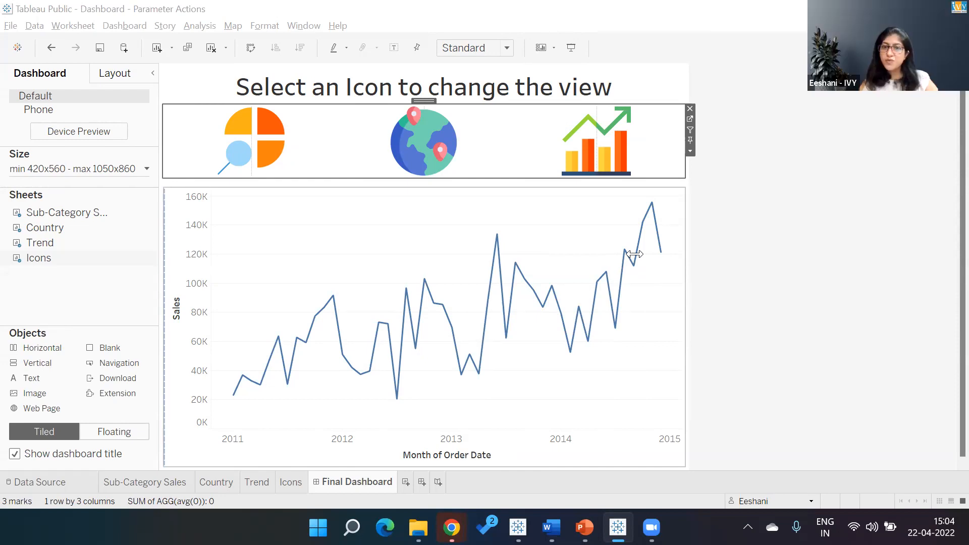
- Inspect the Country and Icons sheets and the trend icon on Dashboard 1
click(212, 493)
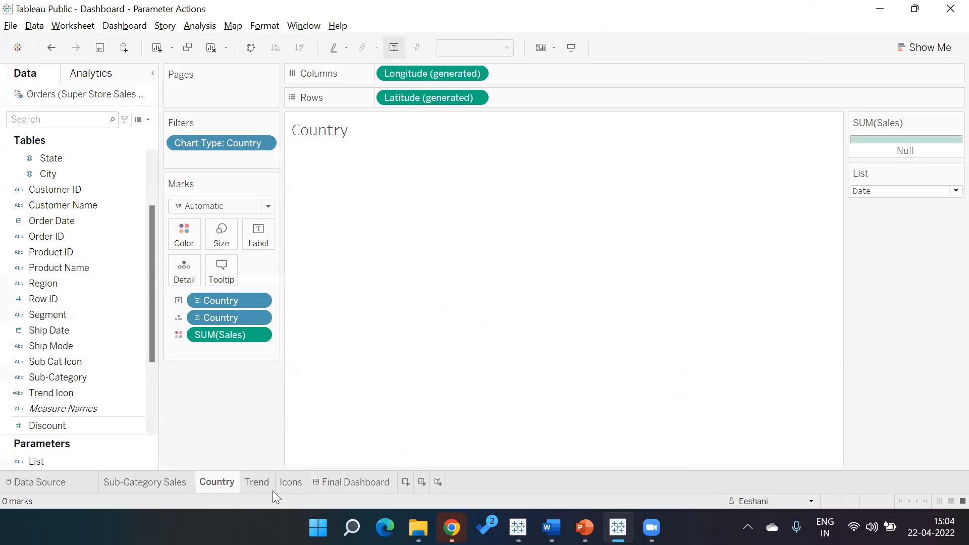
click(290, 485)
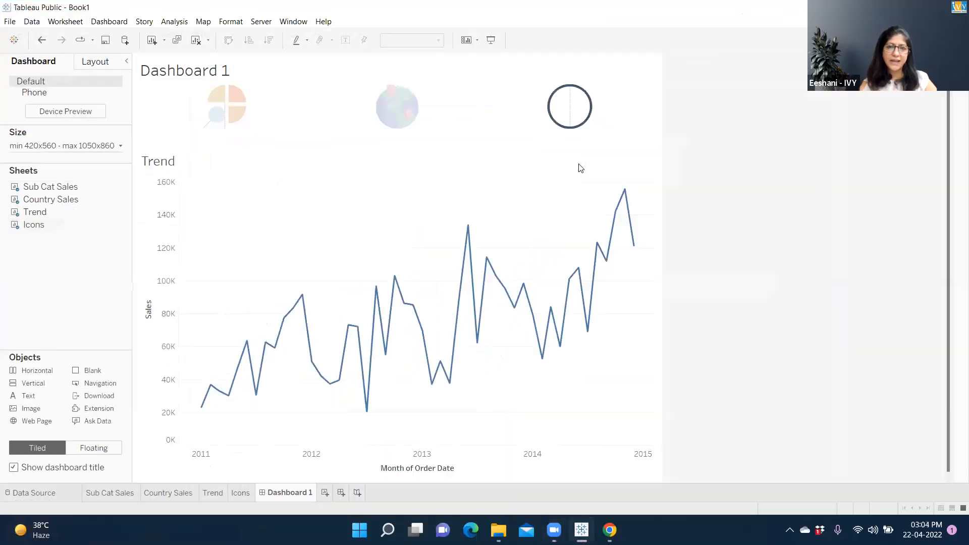
click(566, 117)
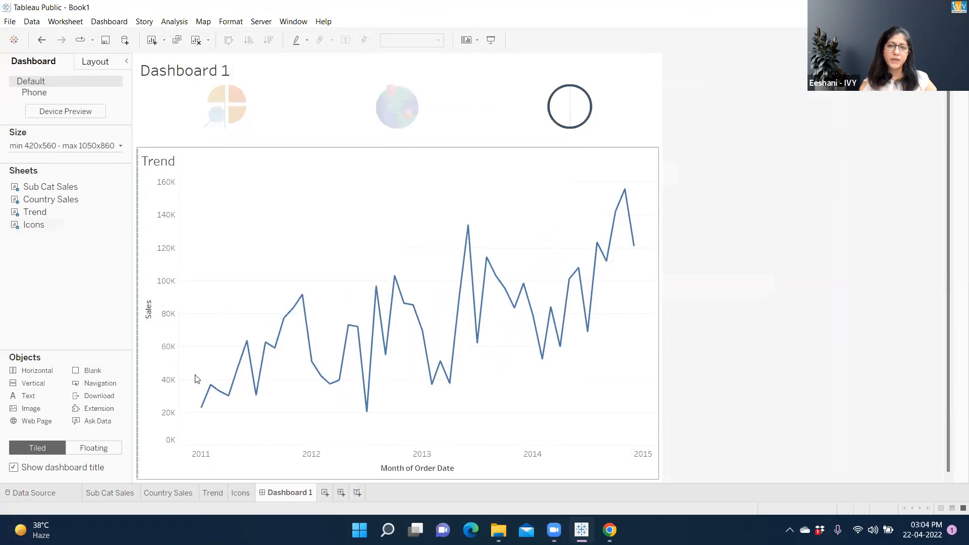
- On the Icons sheet, assign the custom trend chart shape from the Custom palette to the Trend Icon mark
click(239, 491)
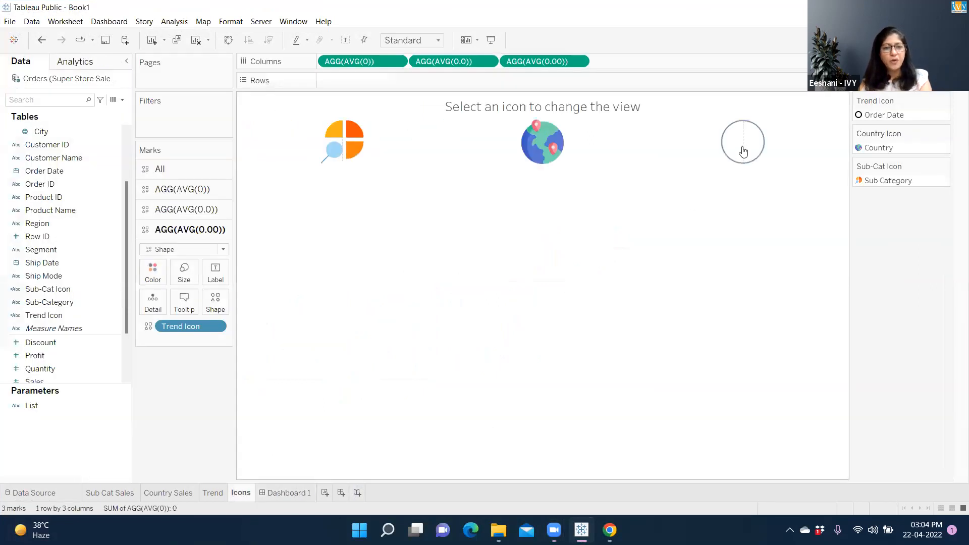
click(743, 153)
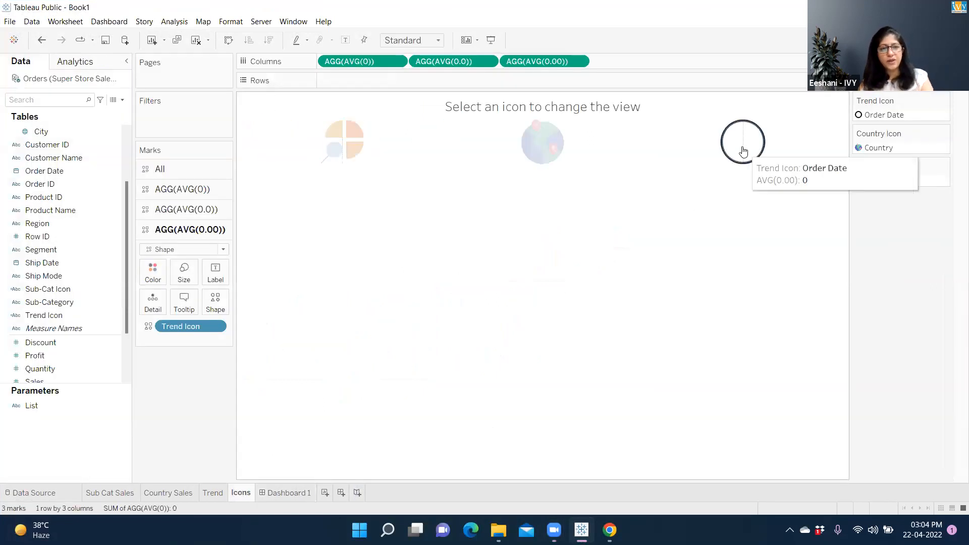
click(222, 308)
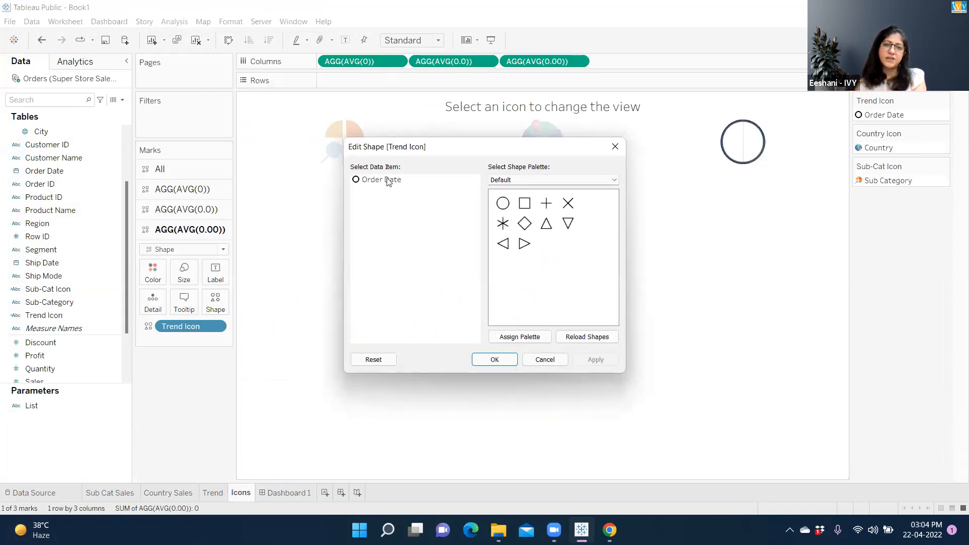
click(509, 180)
click(515, 208)
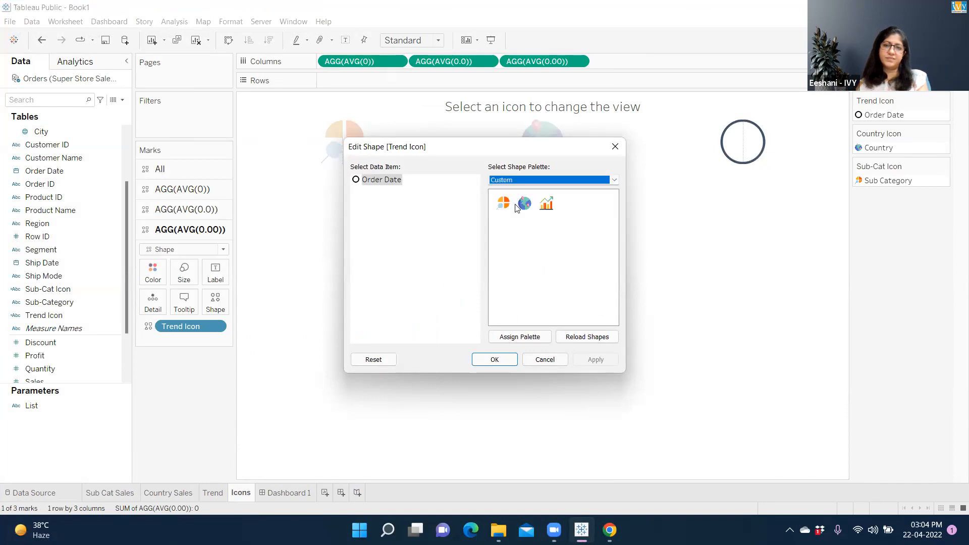
click(546, 211)
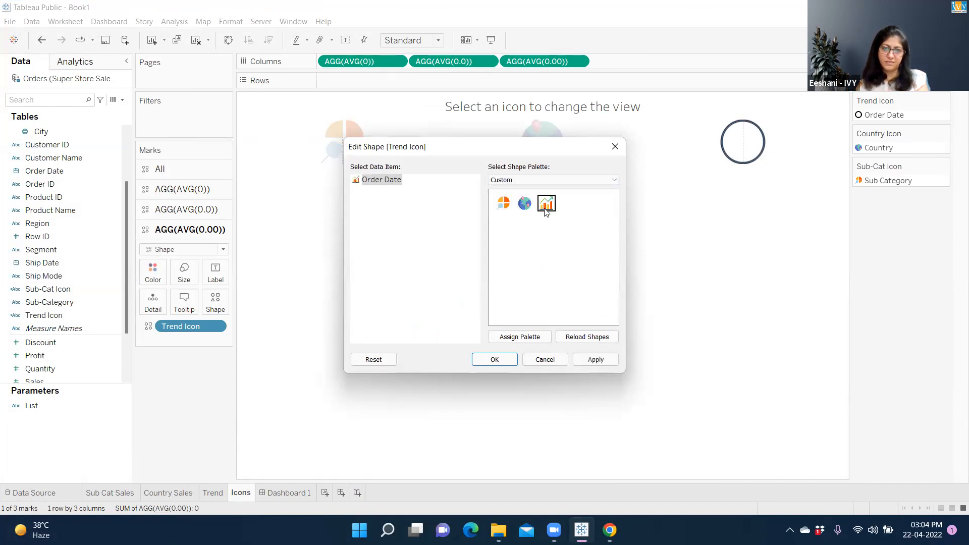
click(596, 360)
click(489, 361)
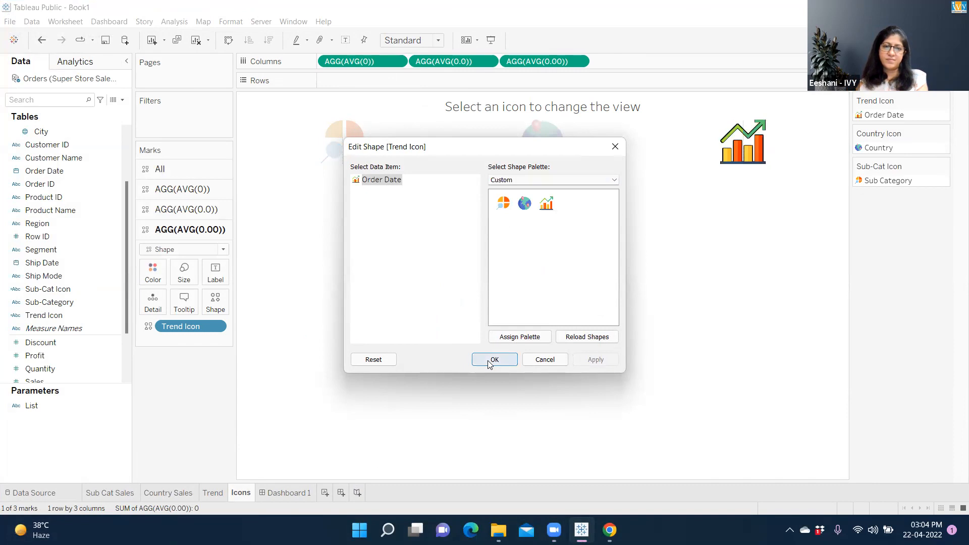
click(379, 402)
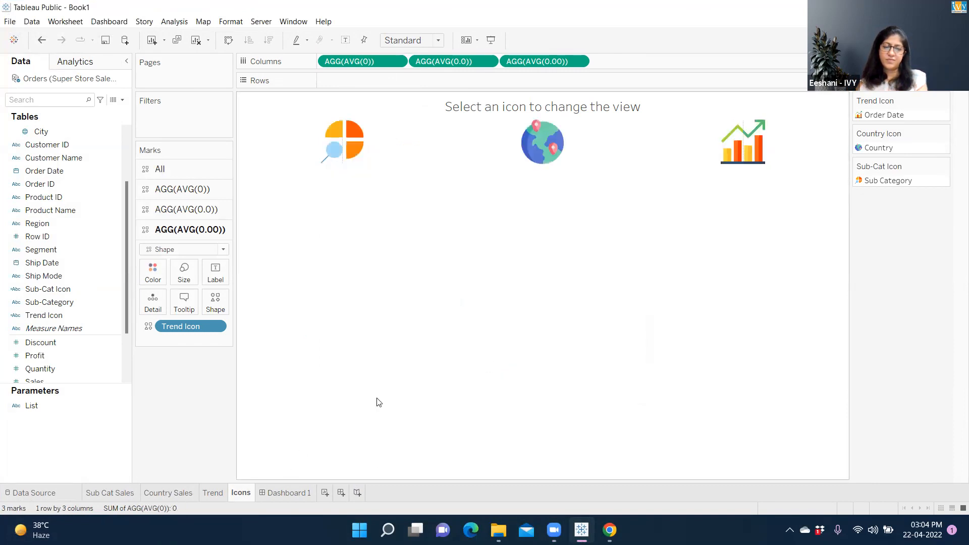
- Open Dashboard 1 in presentation mode
click(286, 494)
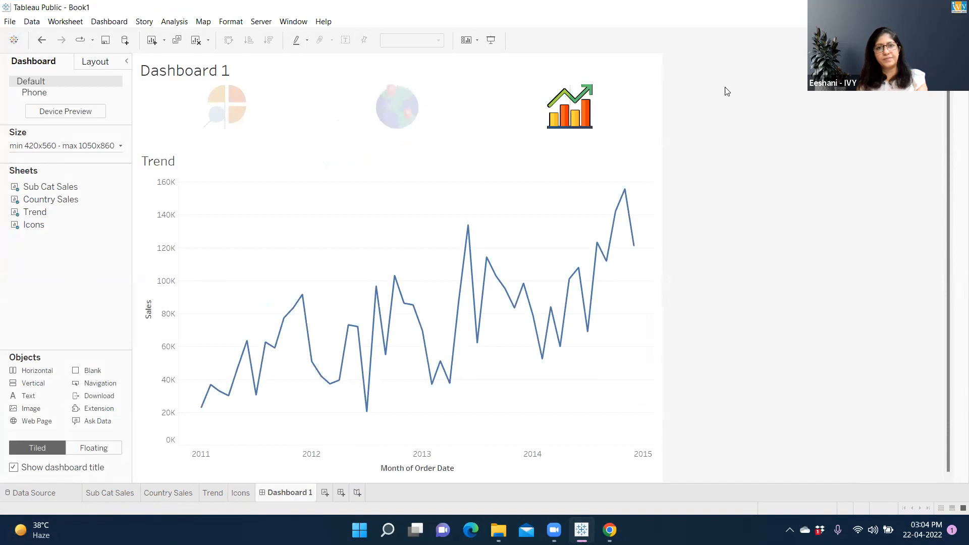
double_click(788, 12)
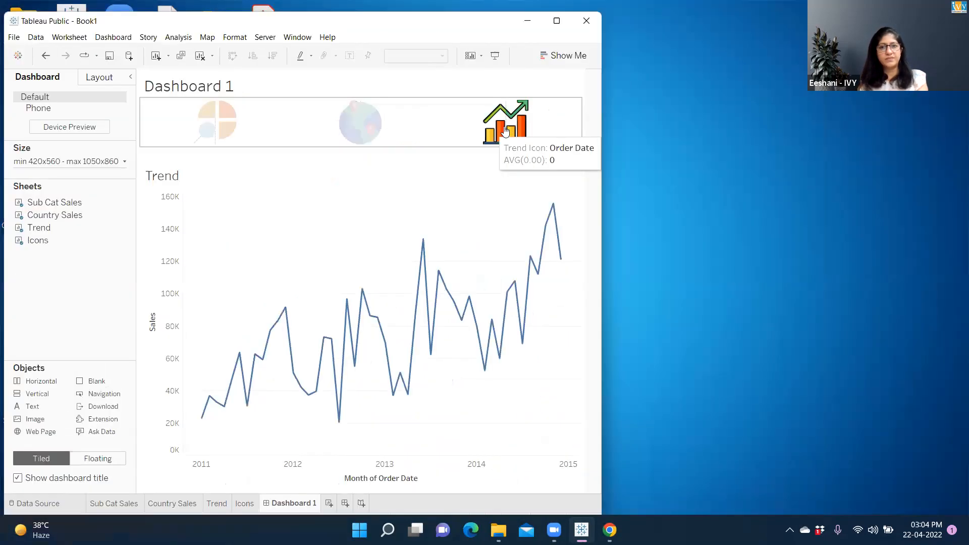
click(505, 131)
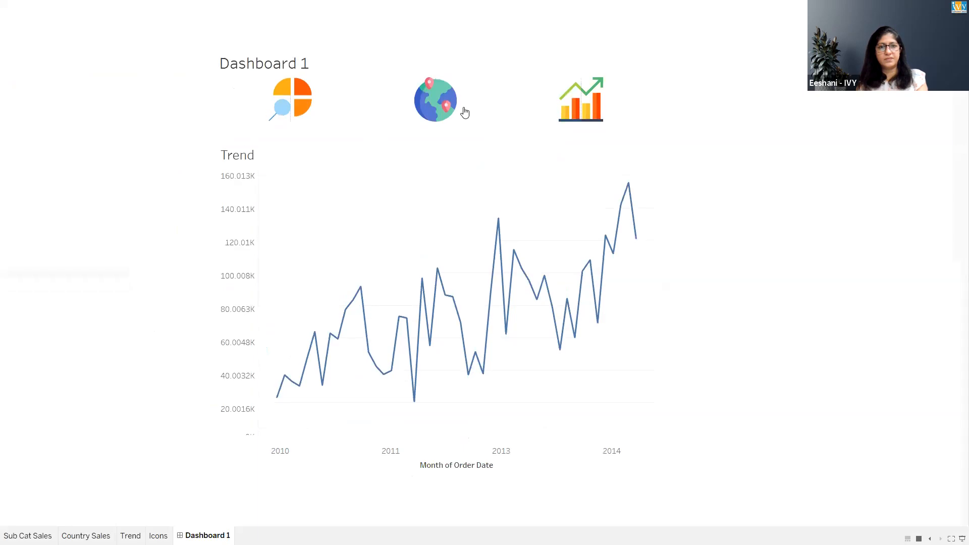
- Test switching views by selecting the sub-category, globe and trend icons, and exit presentation mode
click(308, 104)
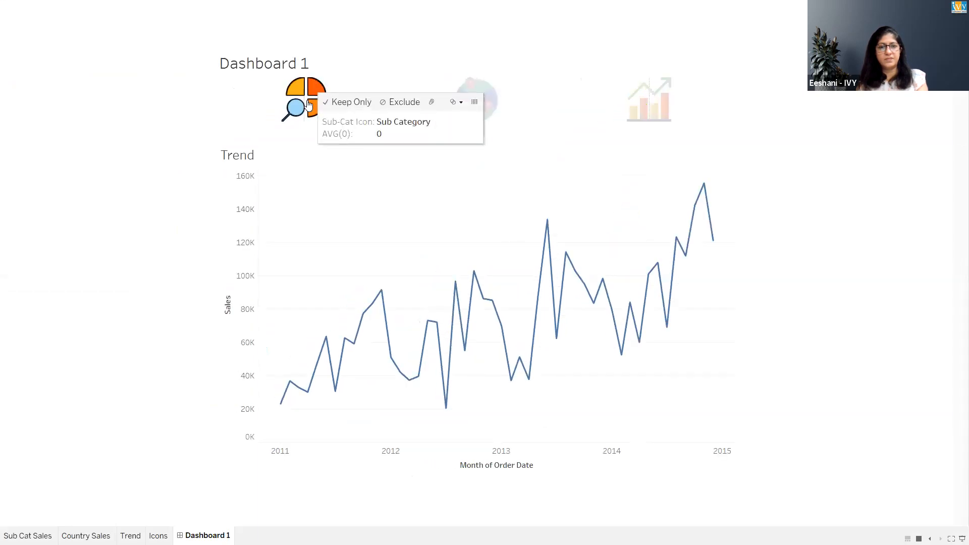
click(493, 105)
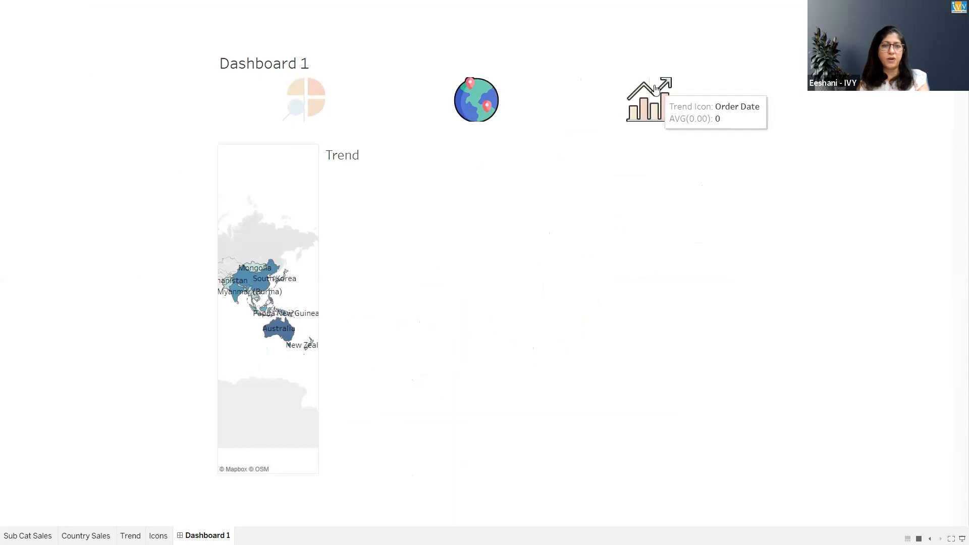
click(656, 89)
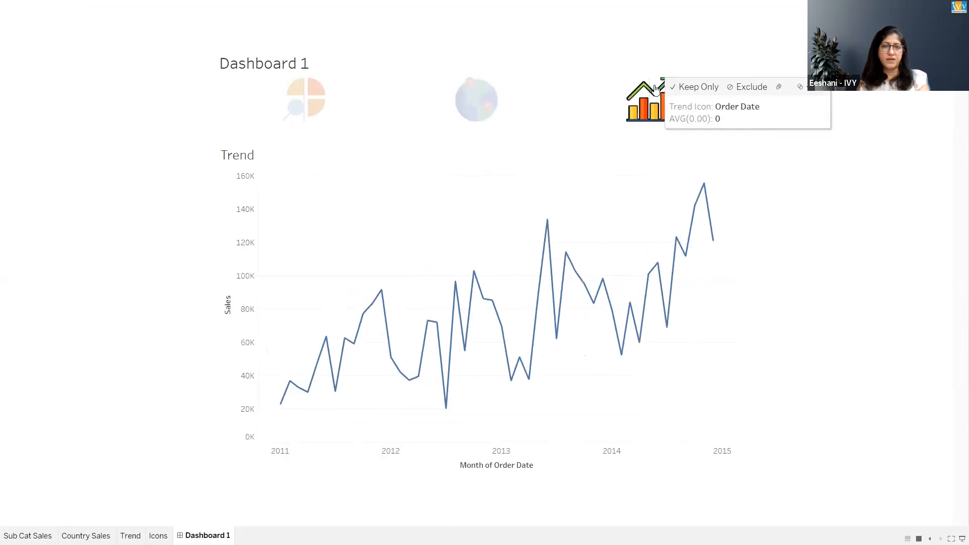
click(471, 100)
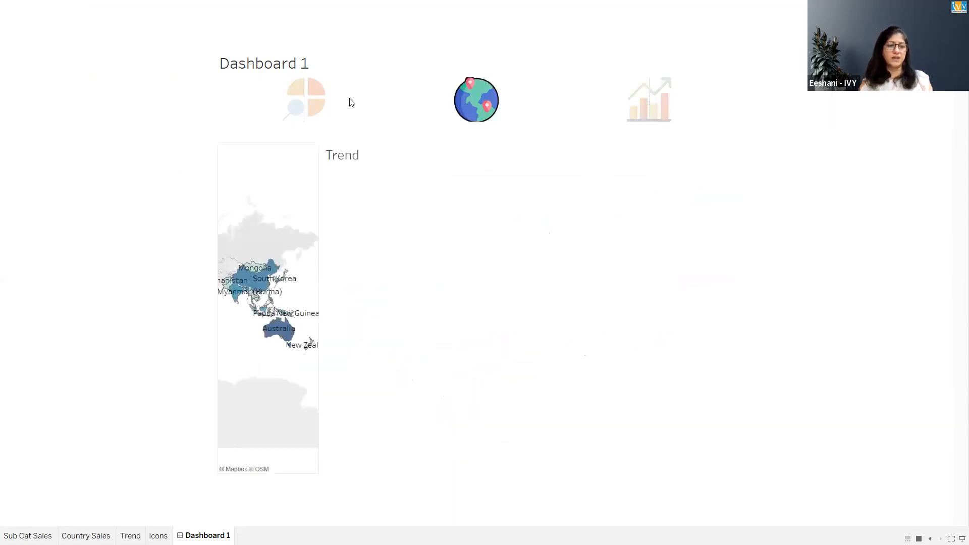
click(315, 103)
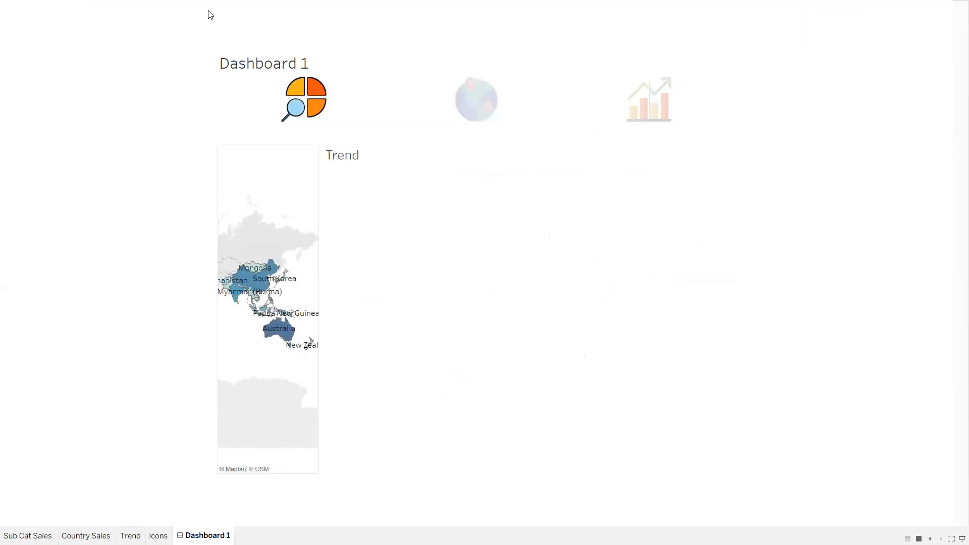
key(Escape)
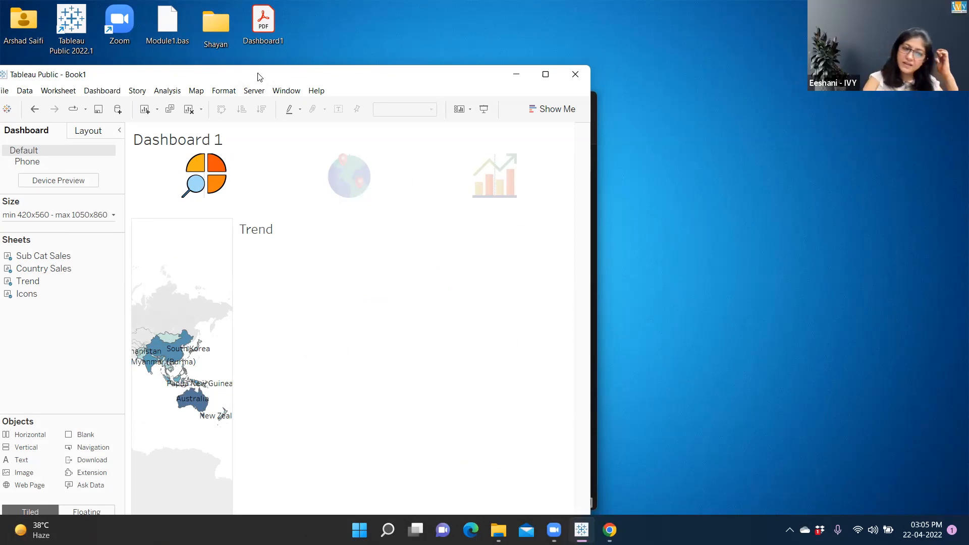
- Hide the title of the Trend sheet on Dashboard 1
drag(260, 77, 268, 51)
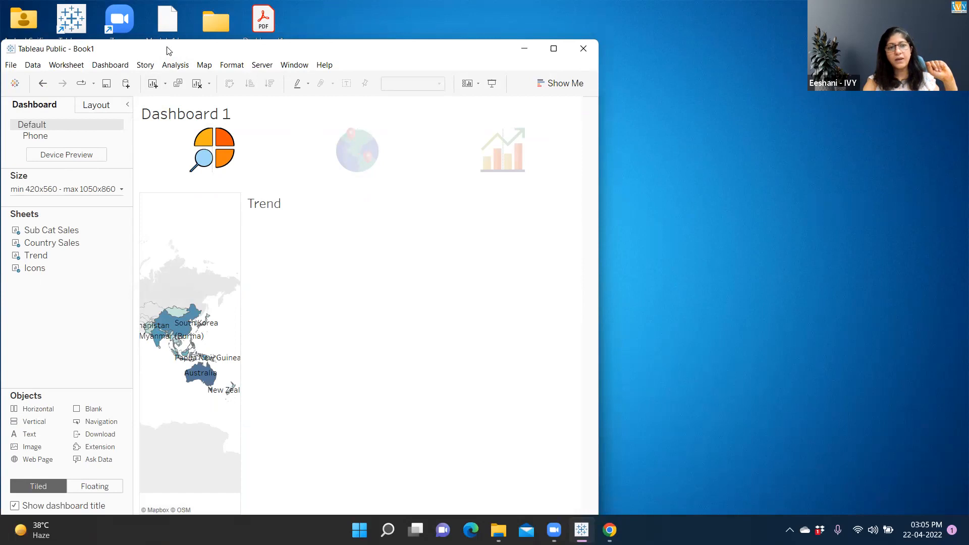
drag(163, 33, 162, 16)
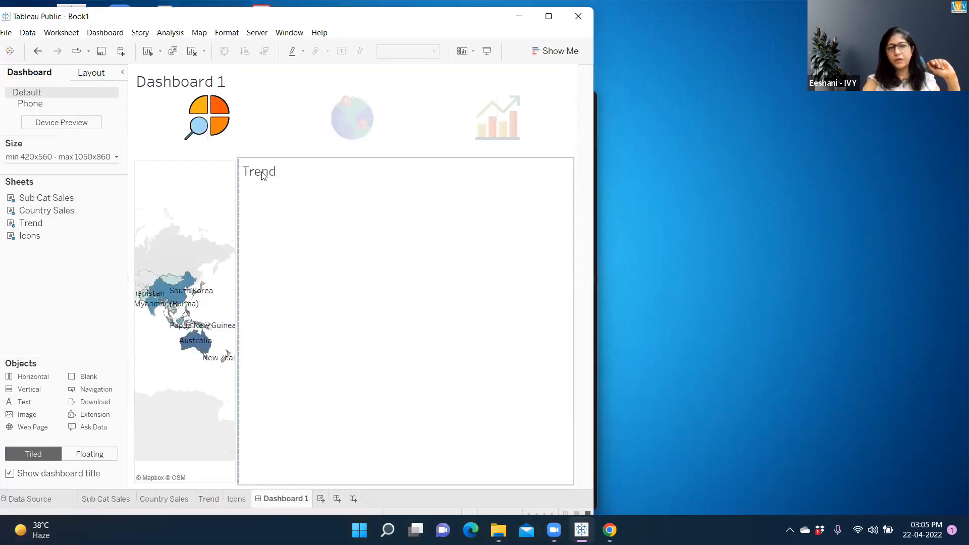
click(262, 176)
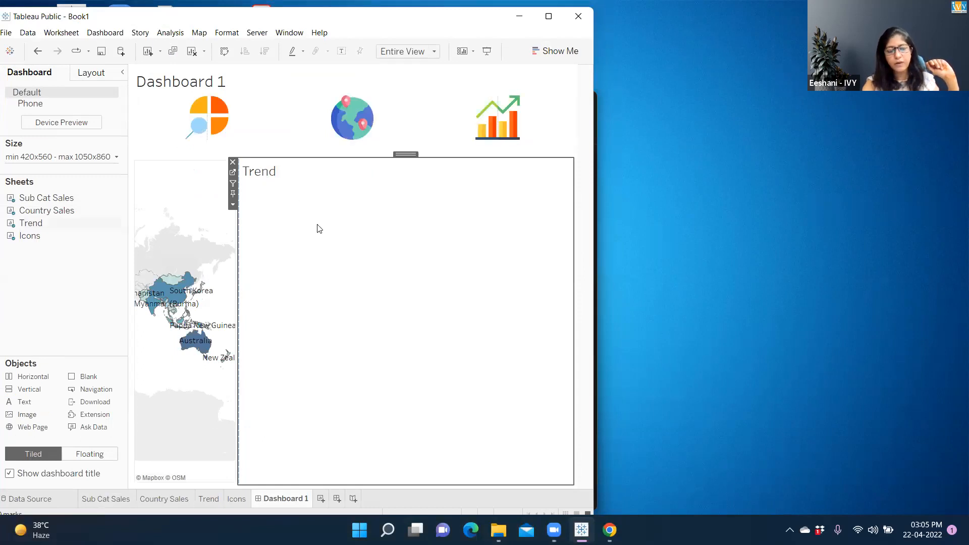
click(233, 205)
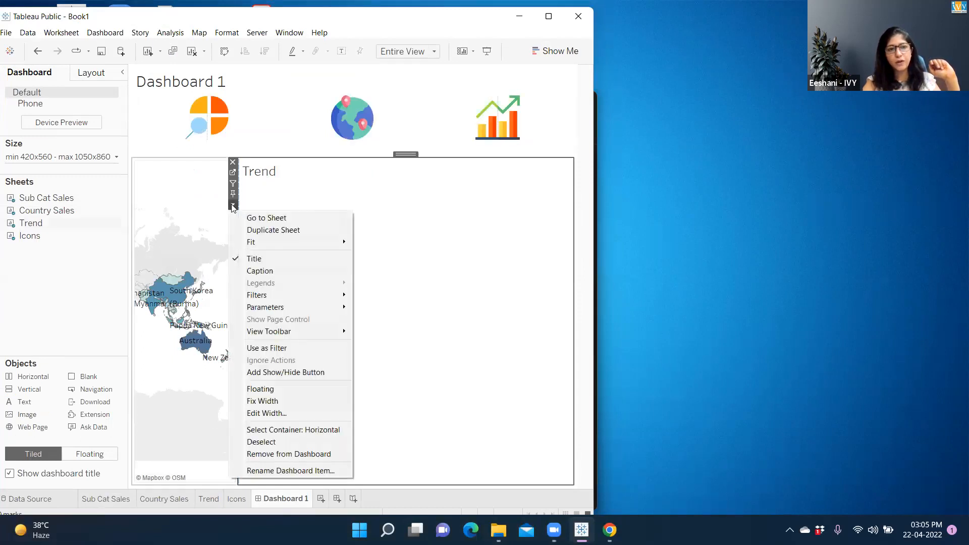
click(255, 258)
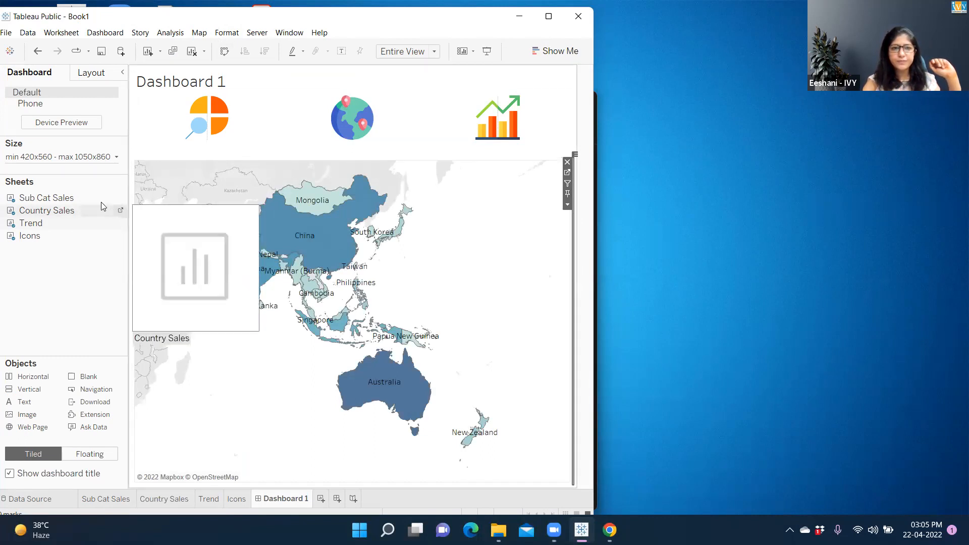
- Review the Sub Category Icon and Country Icon parameter actions in the dashboard's Actions dialog
click(201, 117)
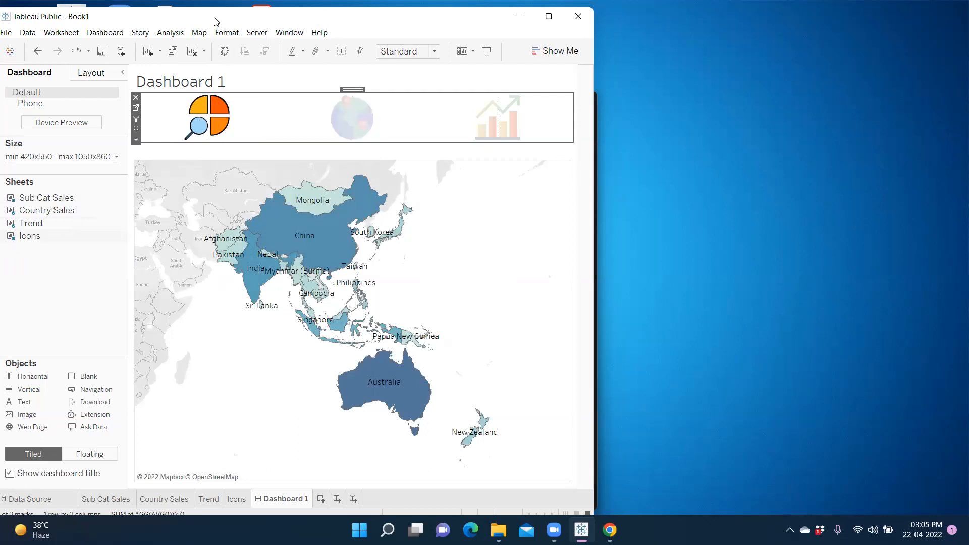
click(114, 33)
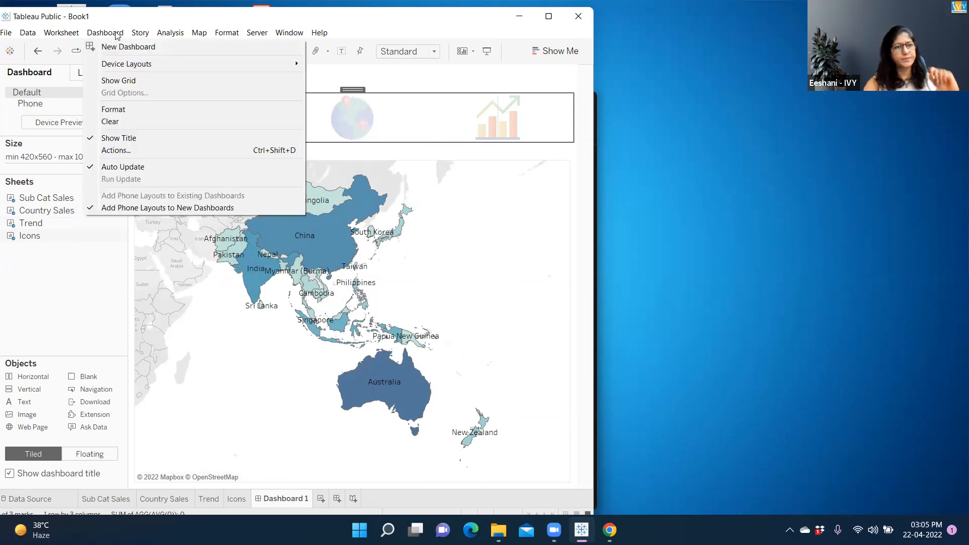
click(117, 150)
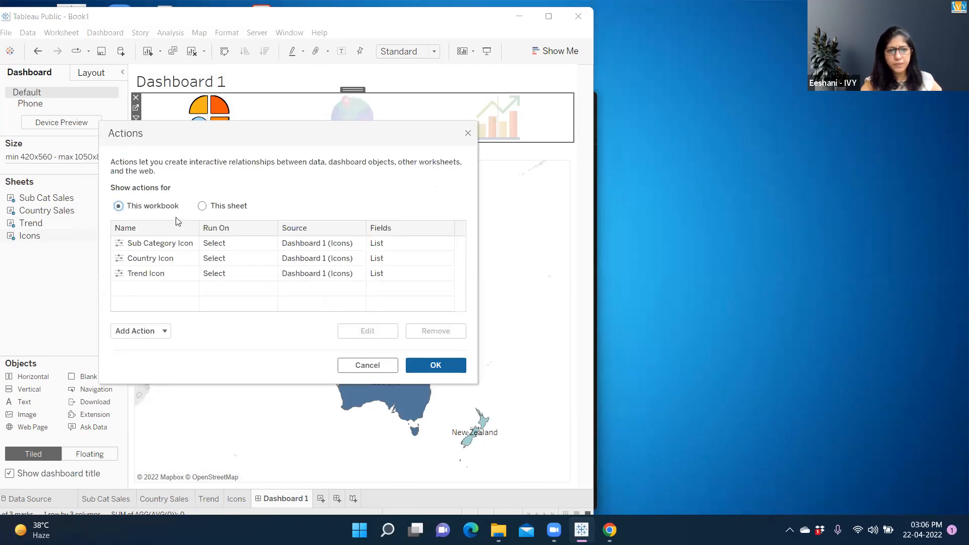
click(179, 246)
click(369, 330)
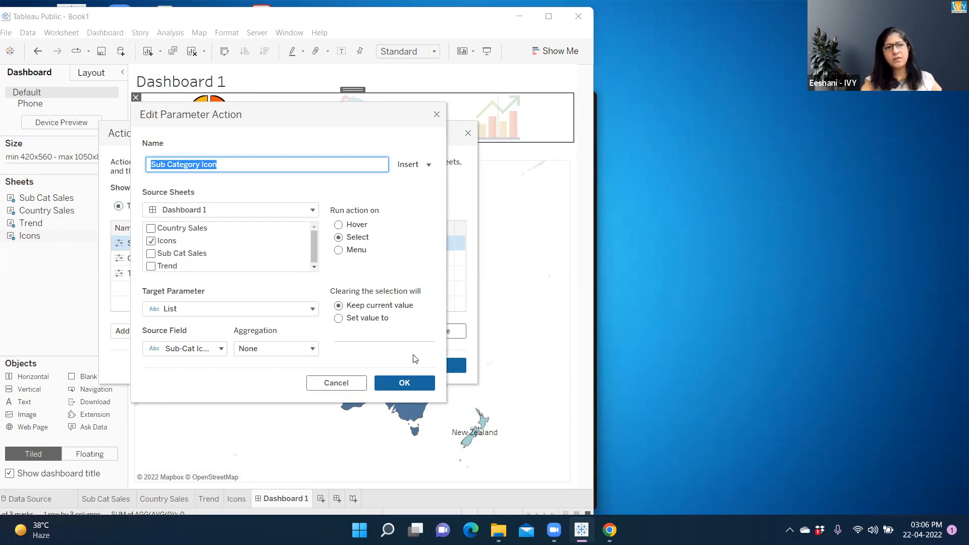
click(406, 384)
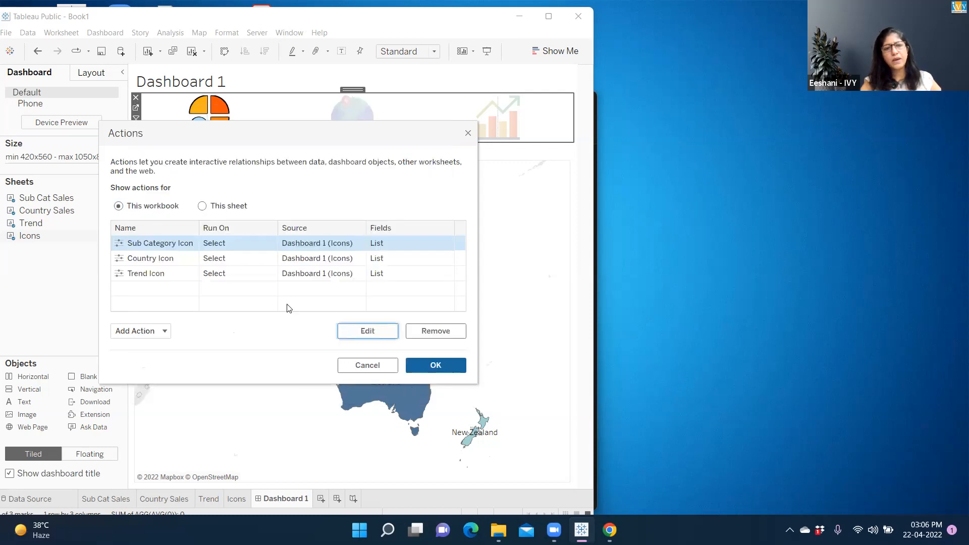
click(191, 262)
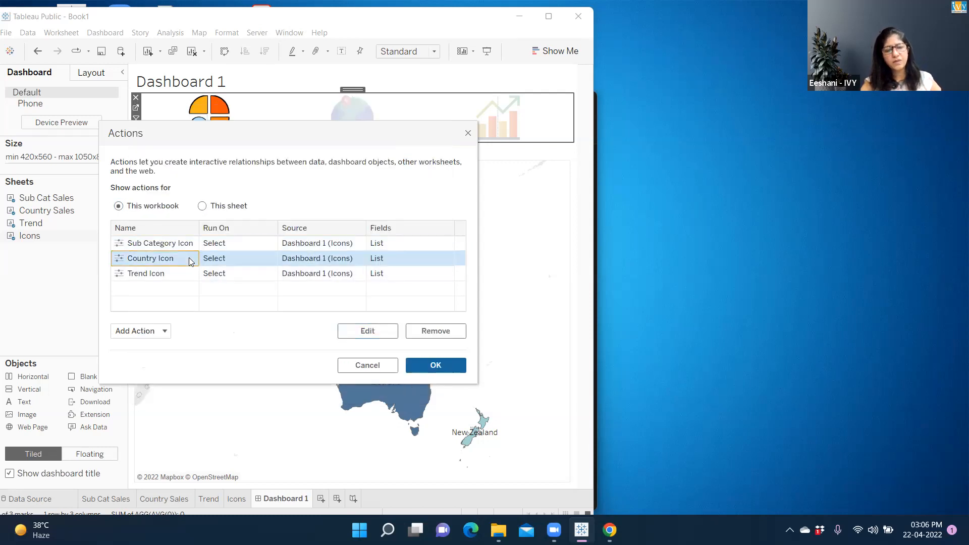
click(361, 335)
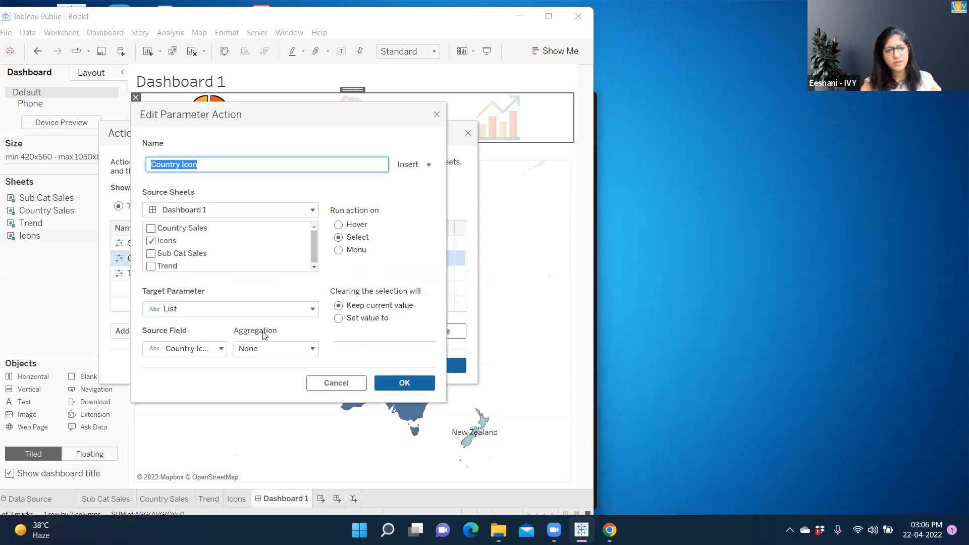
click(404, 383)
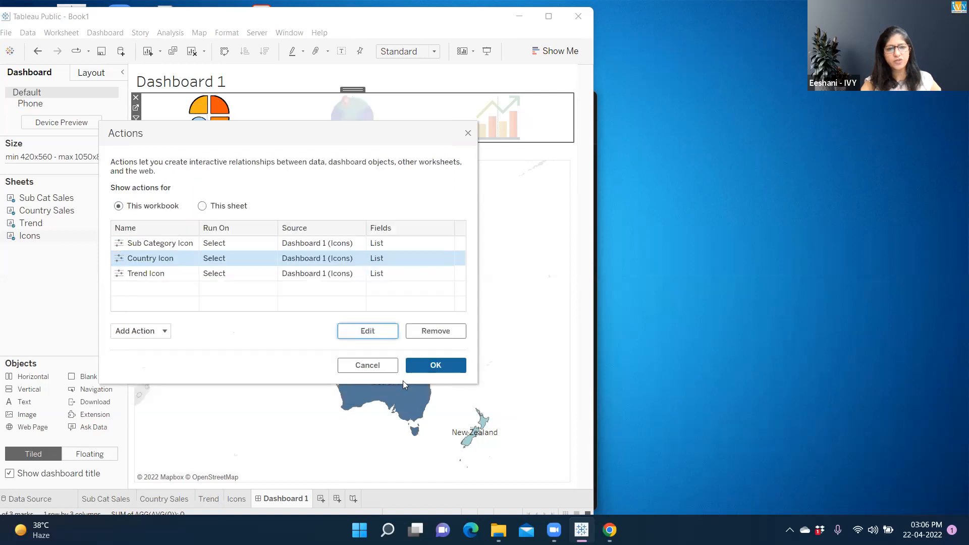
click(435, 366)
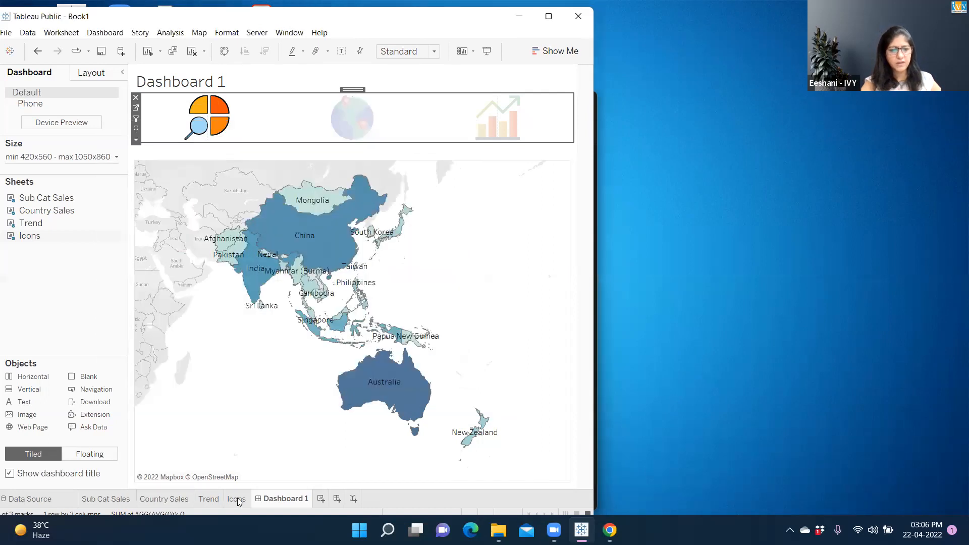
- Open the Icons sheet and select the sub-category icon mark
click(236, 499)
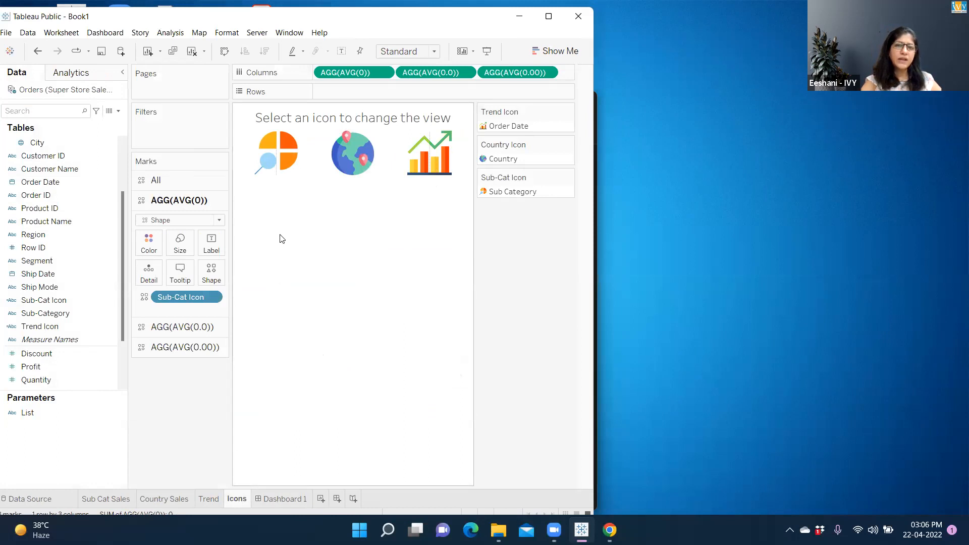
click(290, 168)
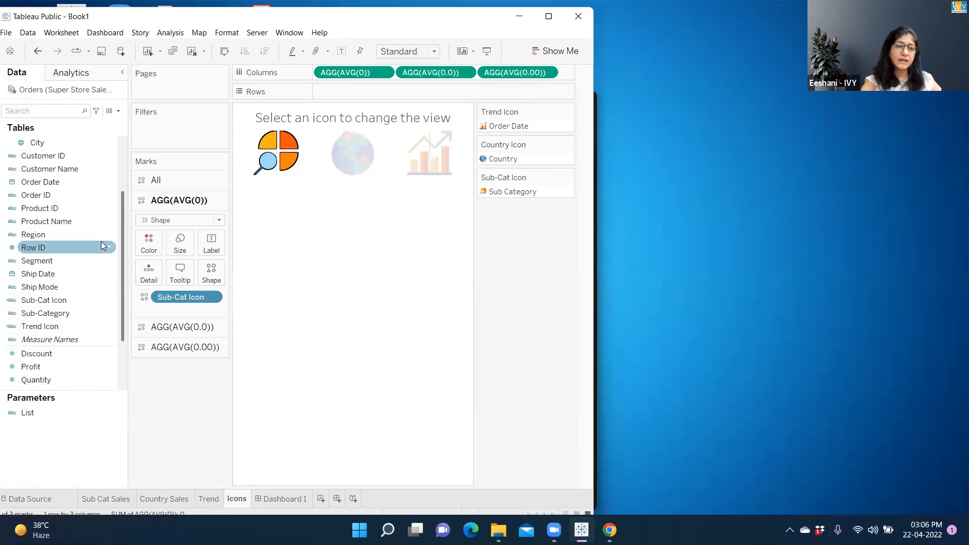
- Edit the Sub-Cat Icon calculated field so its text reads "Sub-Category" with a hyphen
right_click(112, 302)
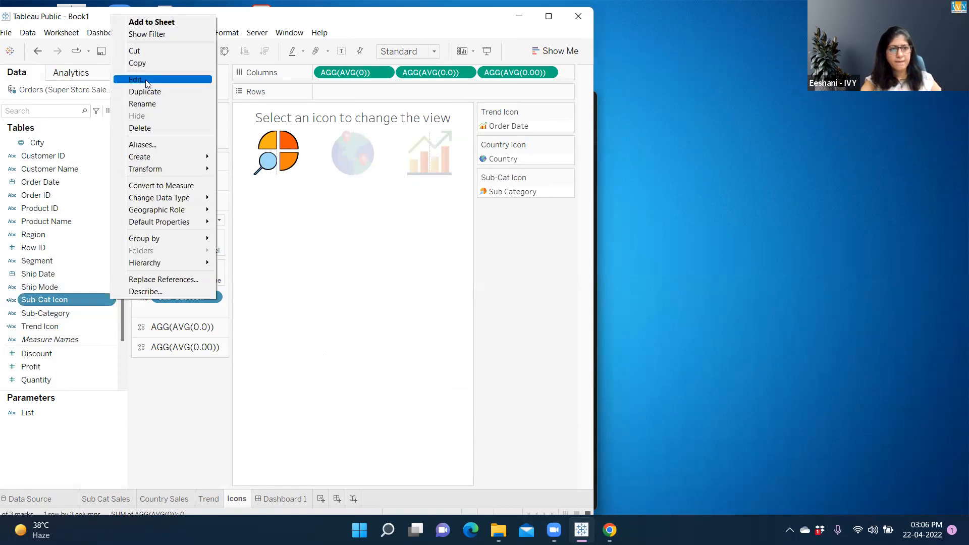
click(148, 82)
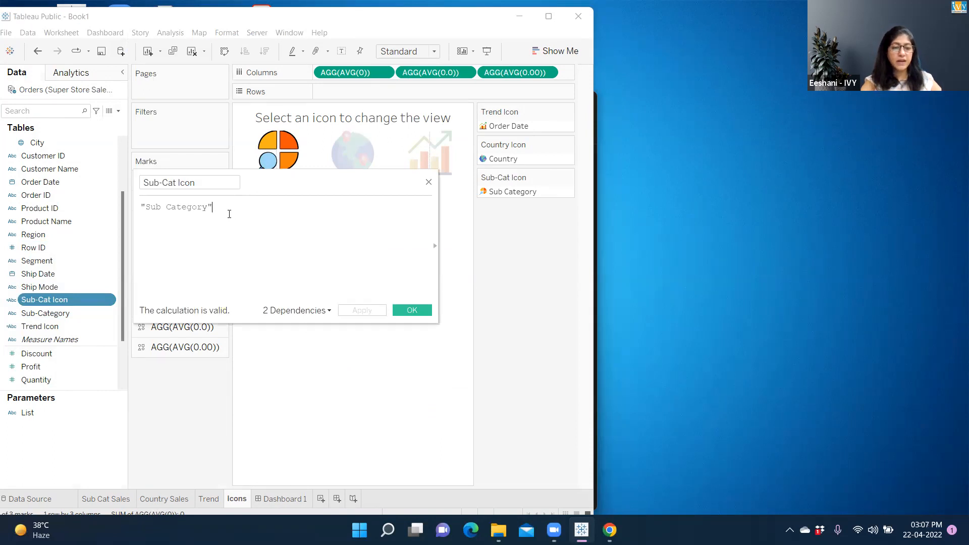
click(166, 207)
key(BackSpace)
text(-)
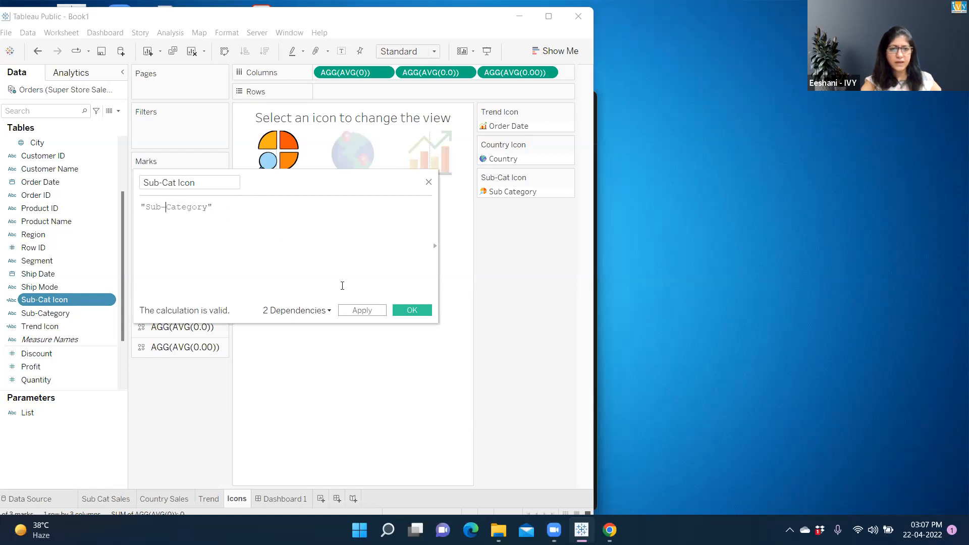
click(397, 313)
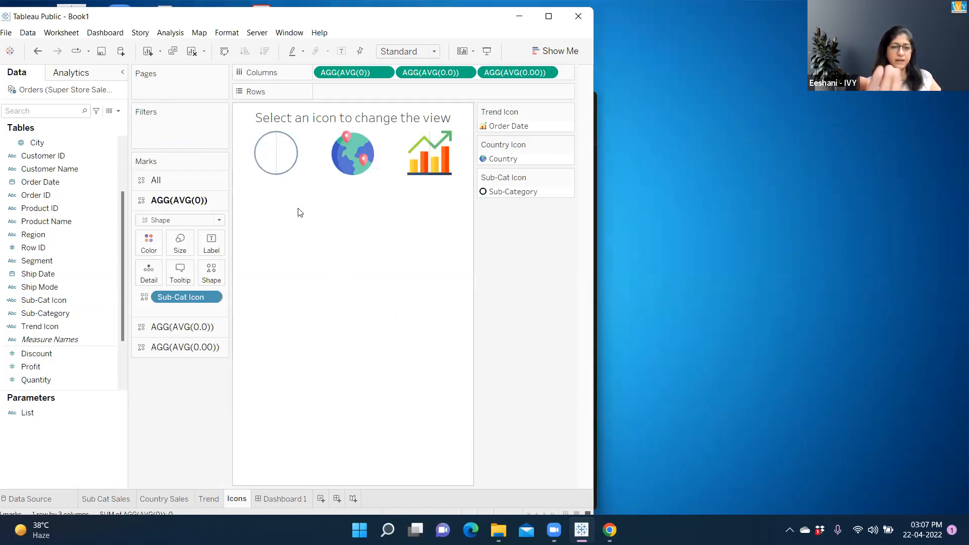
- Assign the custom pie-and-magnifier shape from the Custom palette to the Sub-Category item of the Sub-Cat Icon mark
click(212, 277)
click(210, 189)
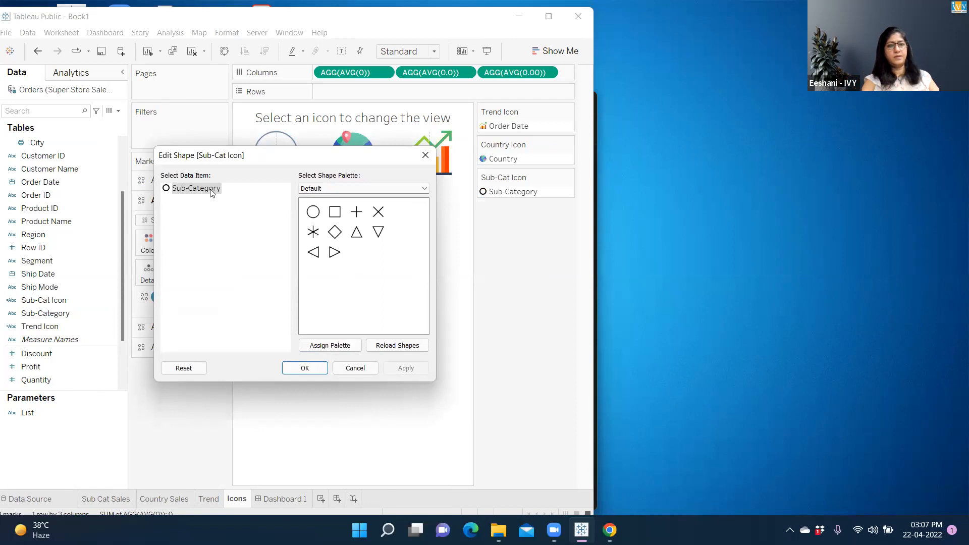
click(348, 190)
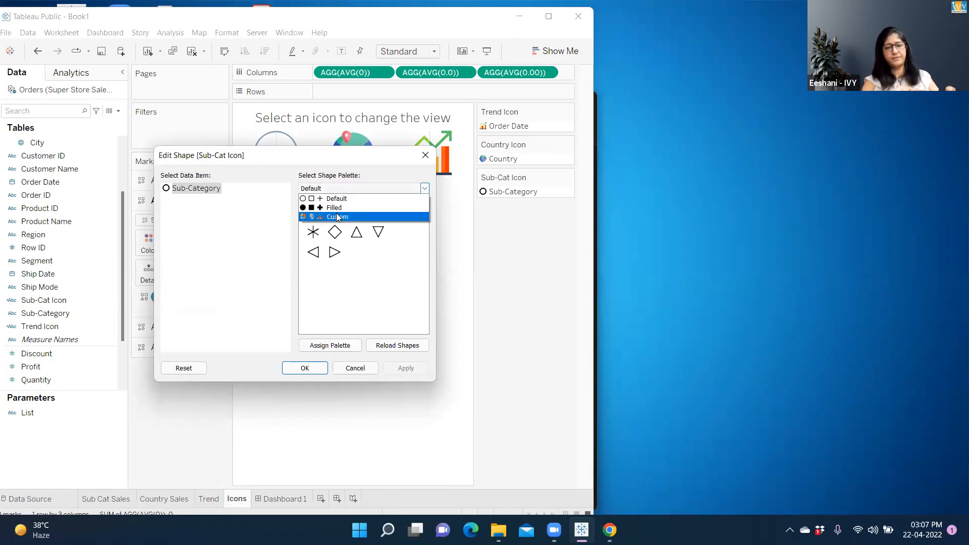
click(336, 218)
click(314, 212)
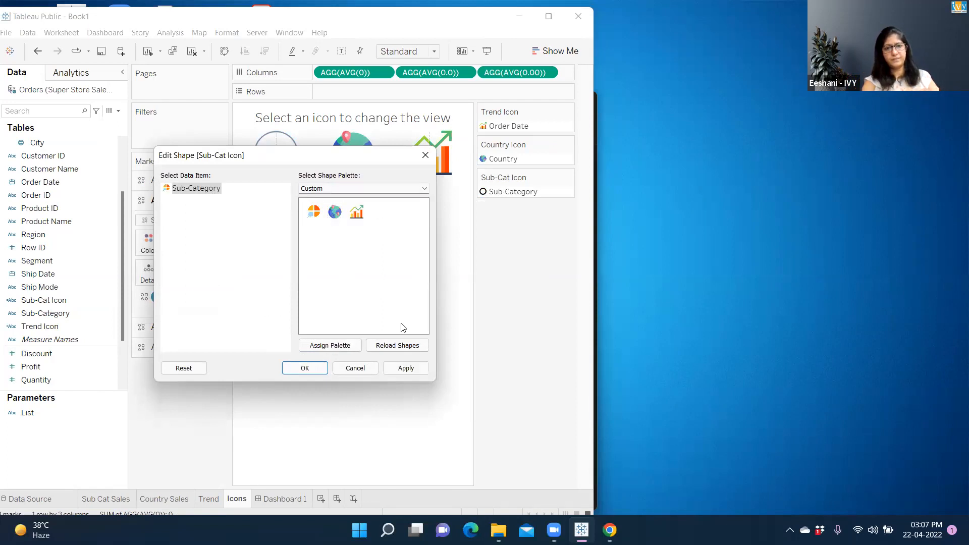
click(406, 368)
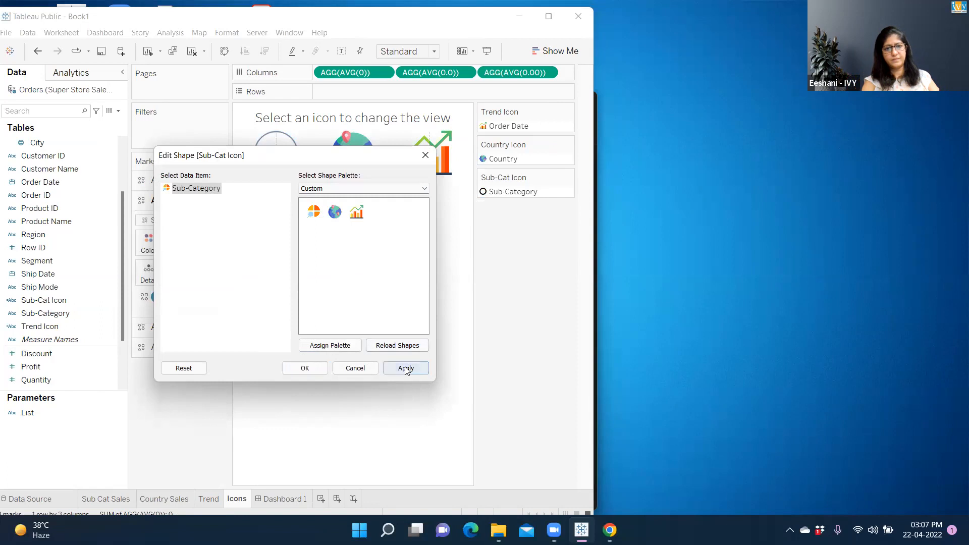
click(306, 368)
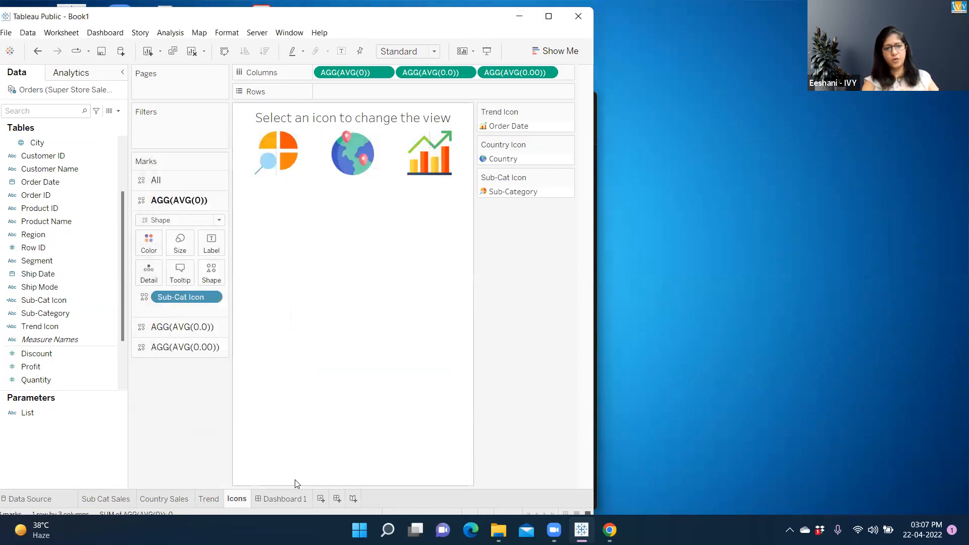
- Test view switching on Dashboard 1 by selecting the sub-category, globe and trend icons
click(285, 499)
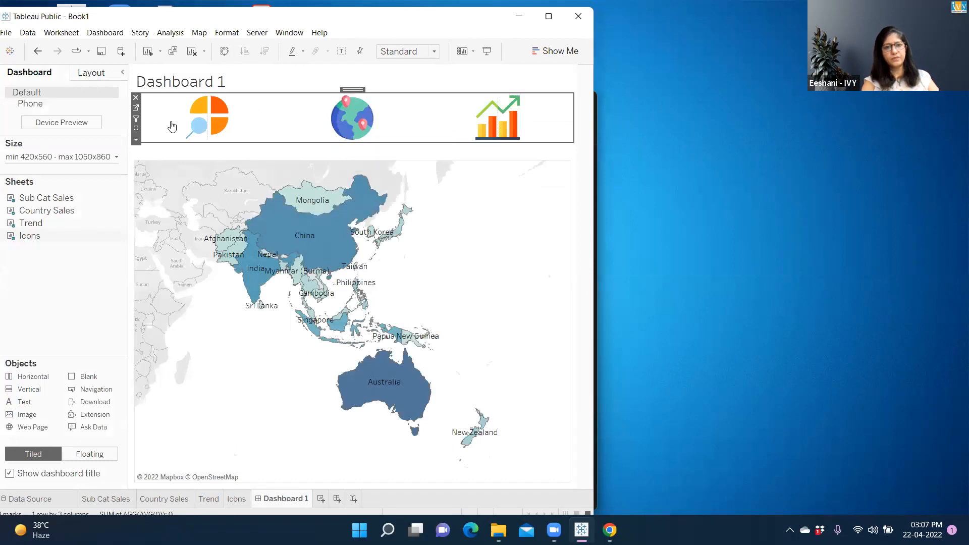
mouse_move(211, 120)
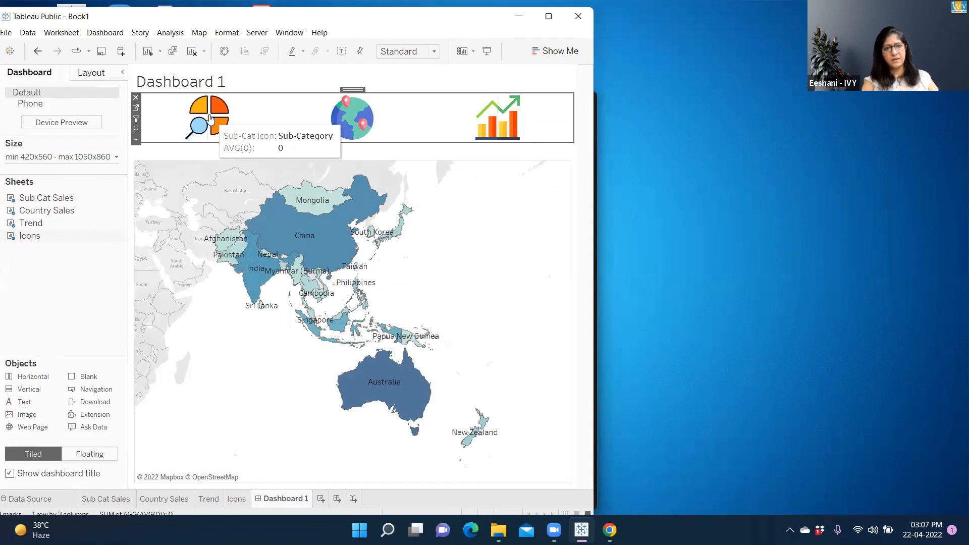
click(211, 120)
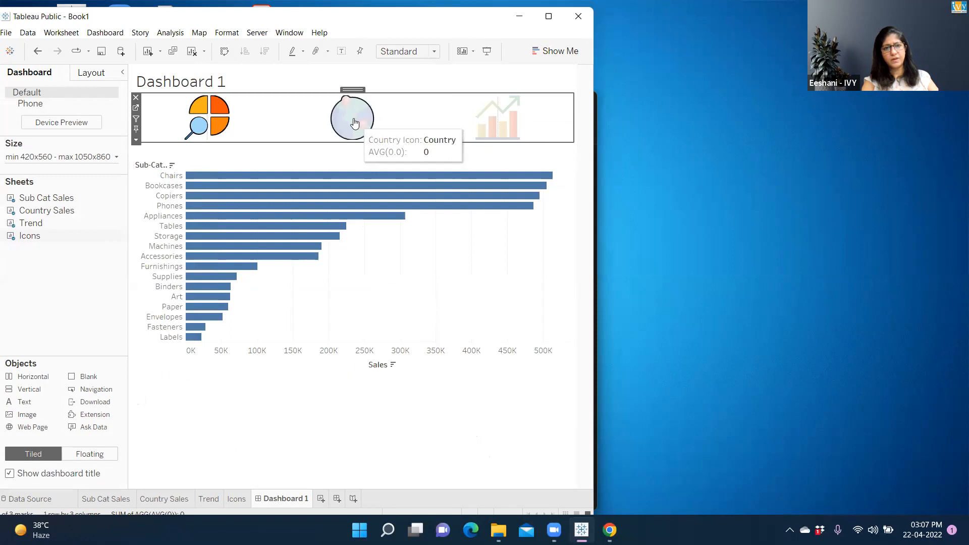
click(355, 123)
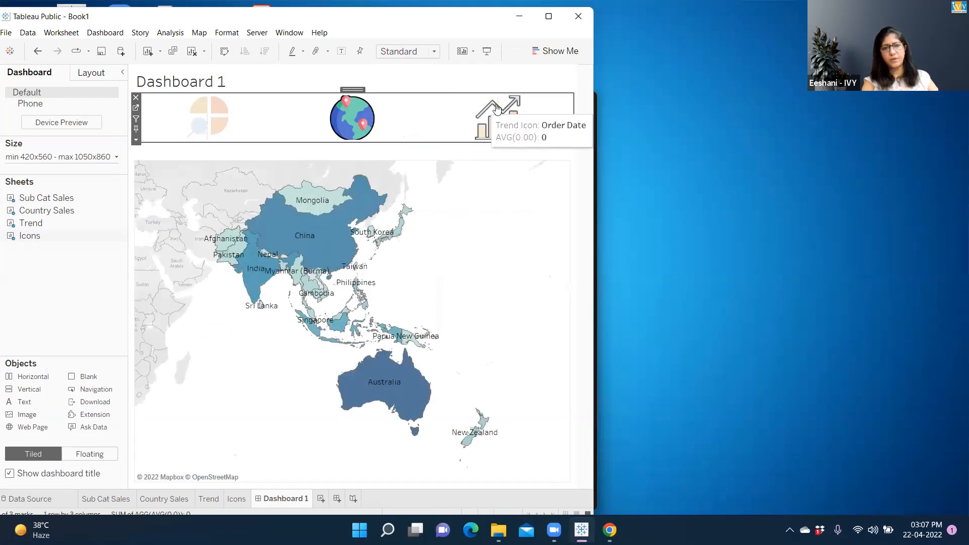
click(496, 108)
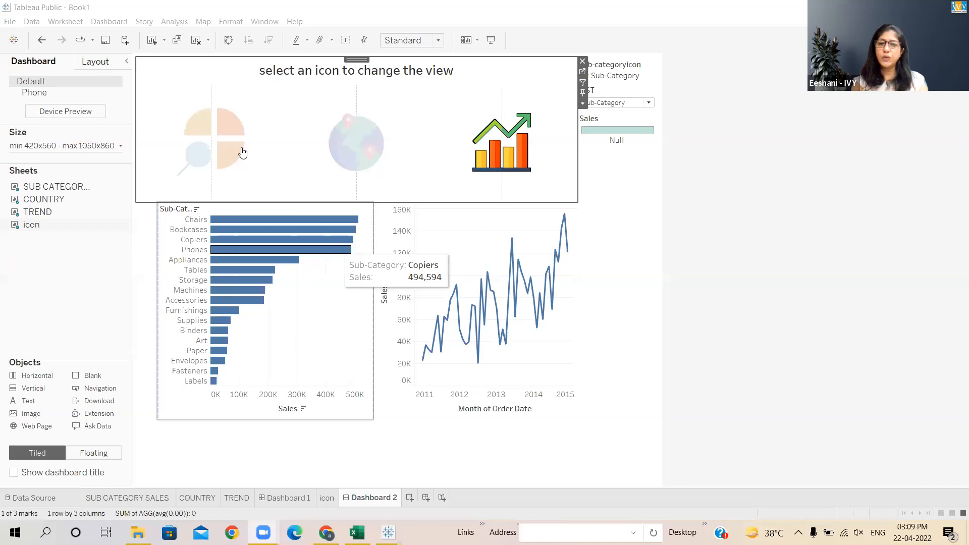
- Test the sub-category and globe icons on Dashboard 2
click(231, 148)
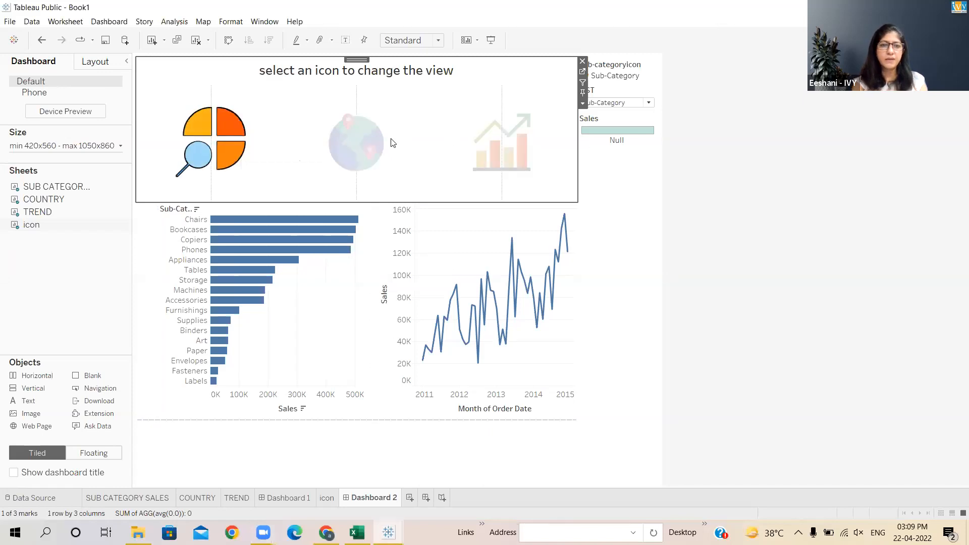
click(380, 146)
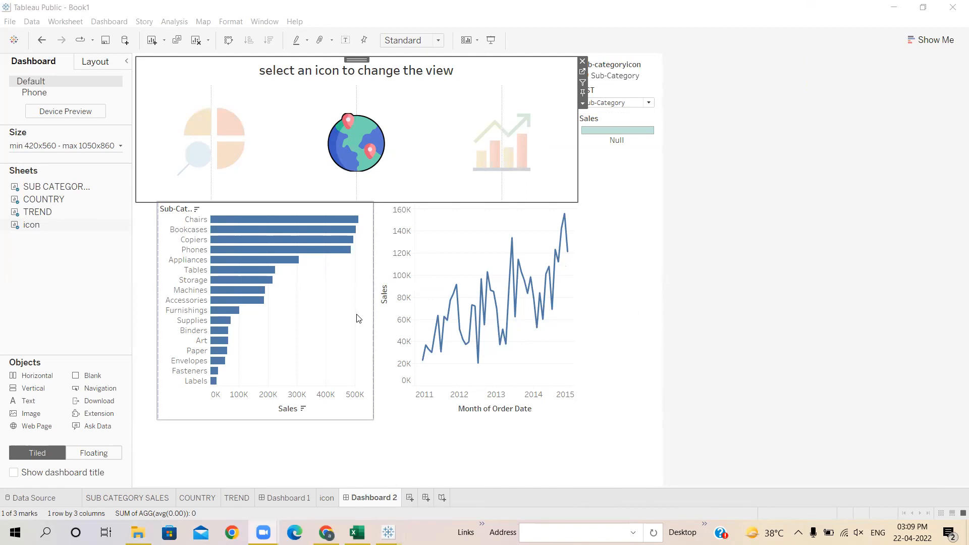
- Remove the sub-categoryicon shape legend and the Sales colour legend from Dashboard 2
mouse_move(515, 297)
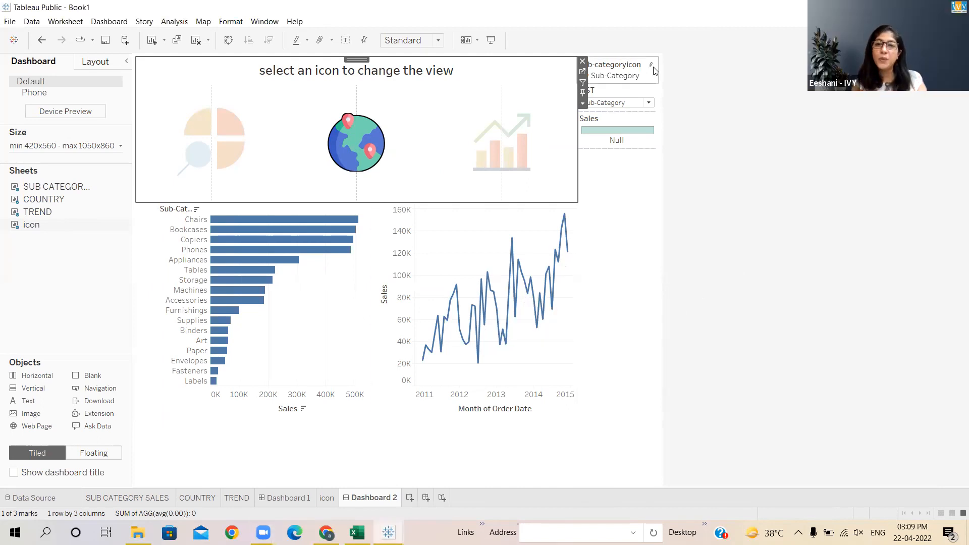
click(629, 74)
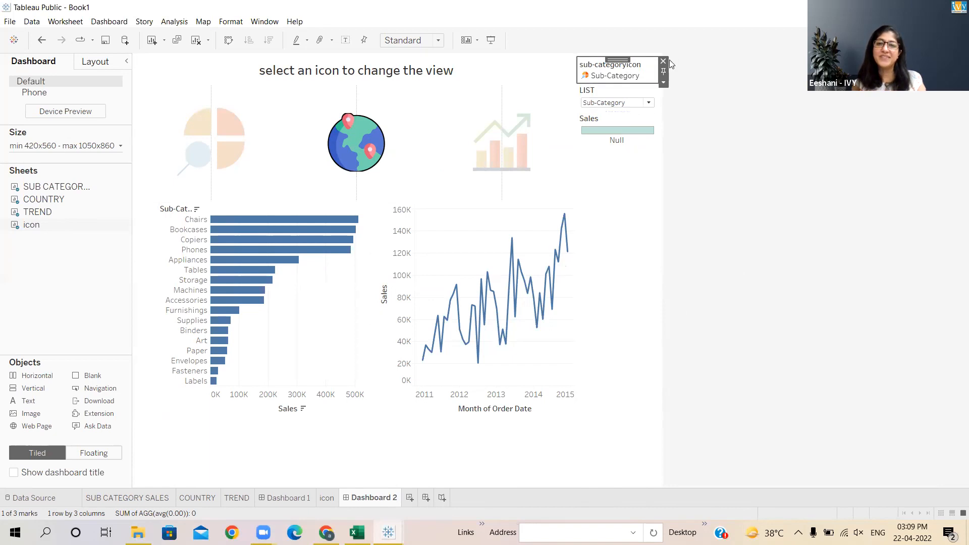
click(637, 66)
click(664, 61)
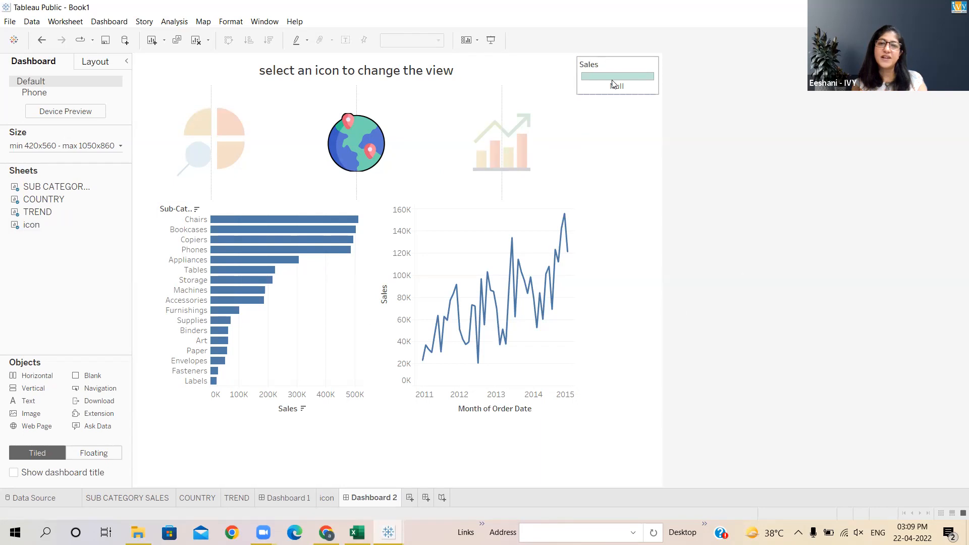
click(605, 65)
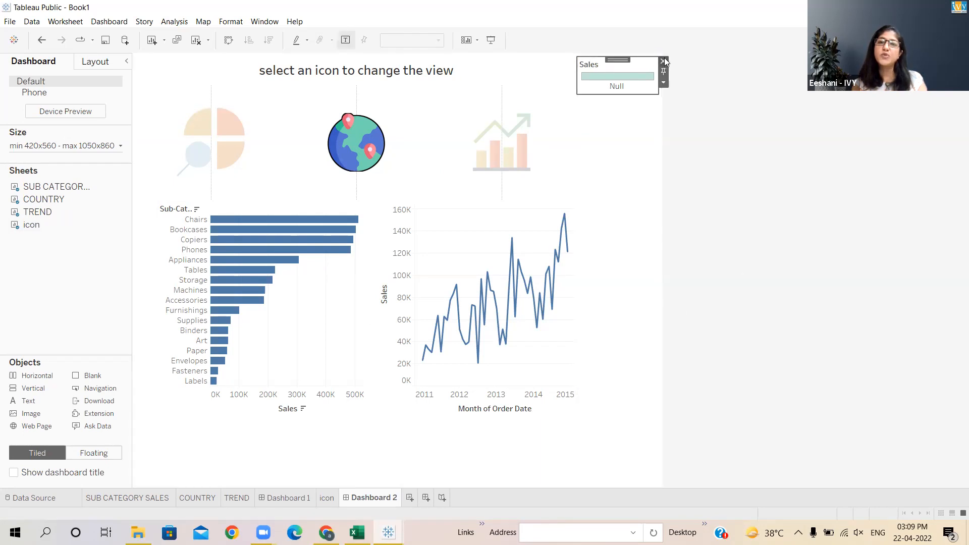
click(663, 61)
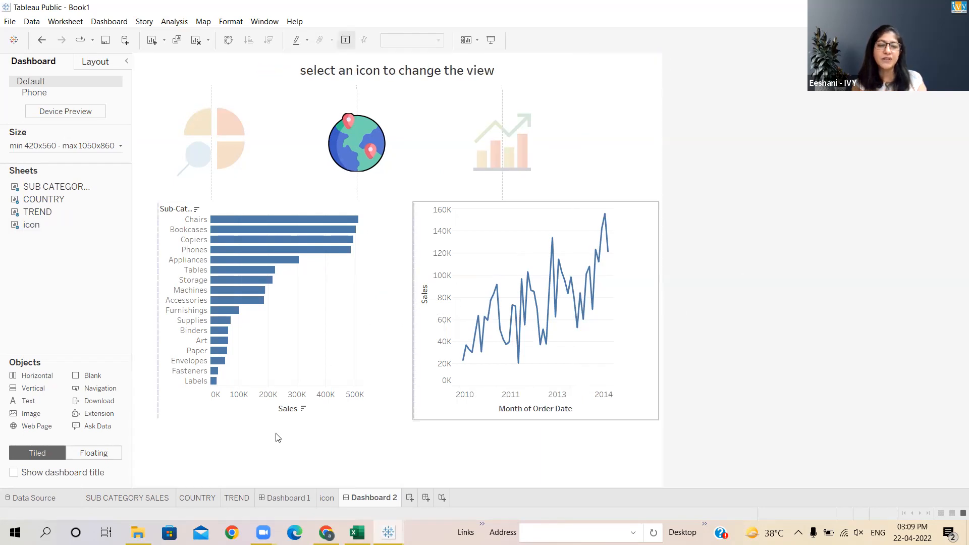
- Open the COUNTRY sheet and set the LIST parameter to Country
click(200, 498)
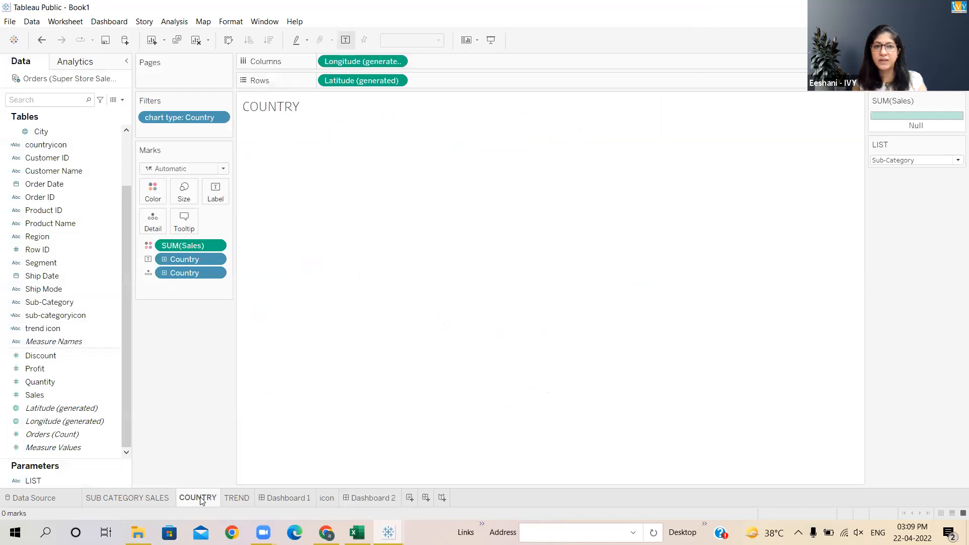
click(895, 160)
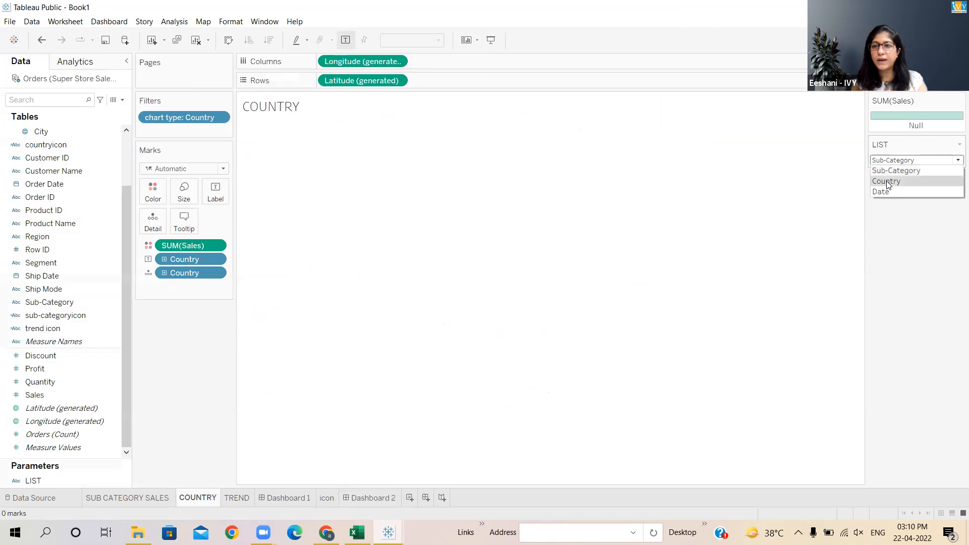
click(887, 179)
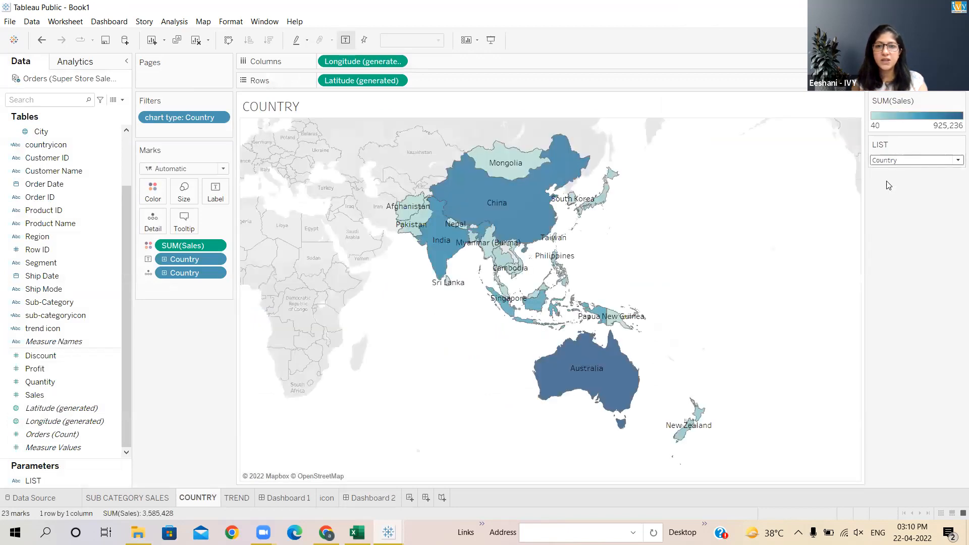
- Open the SUB CATEGORY SALES sheet and set the LIST parameter to Sub-Category
click(152, 501)
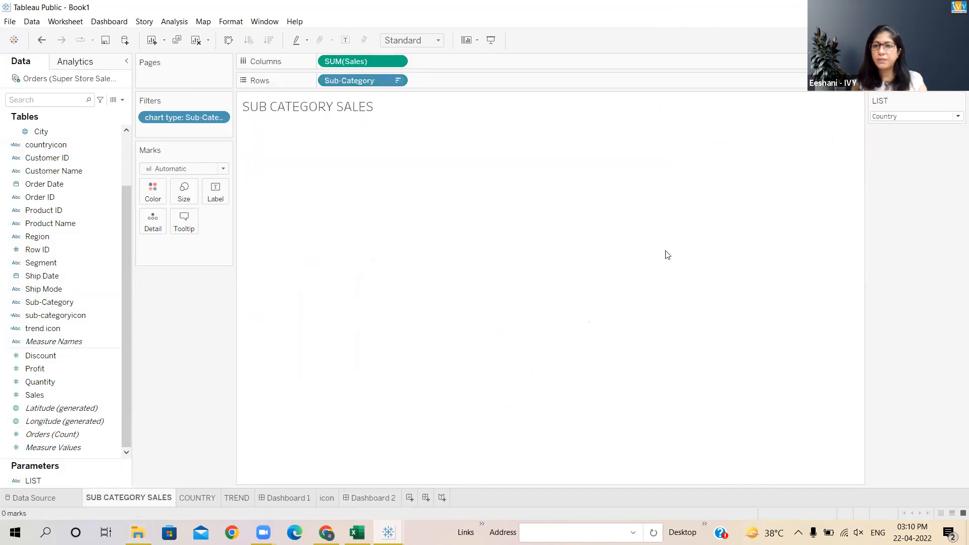
click(879, 118)
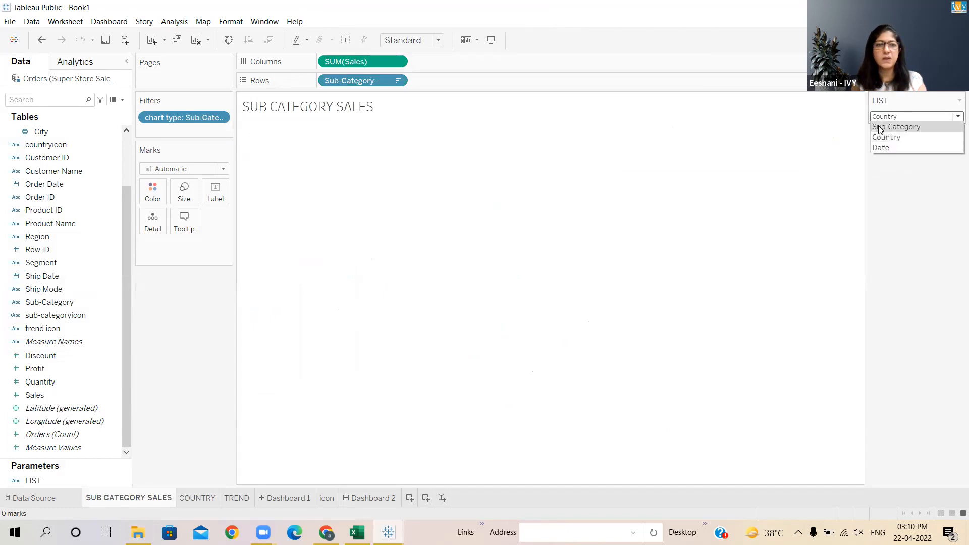
click(881, 128)
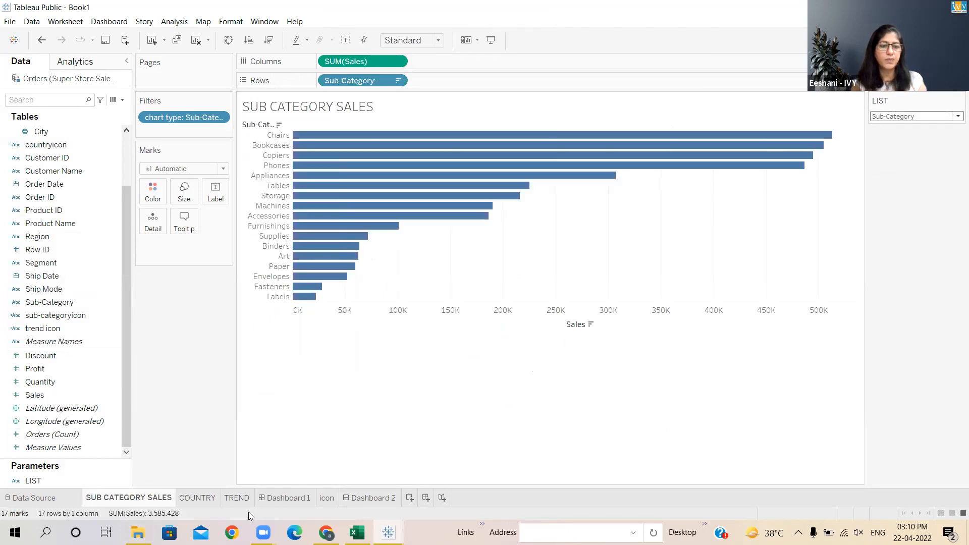
- Open the TREND sheet and set the LIST parameter to Date
click(236, 497)
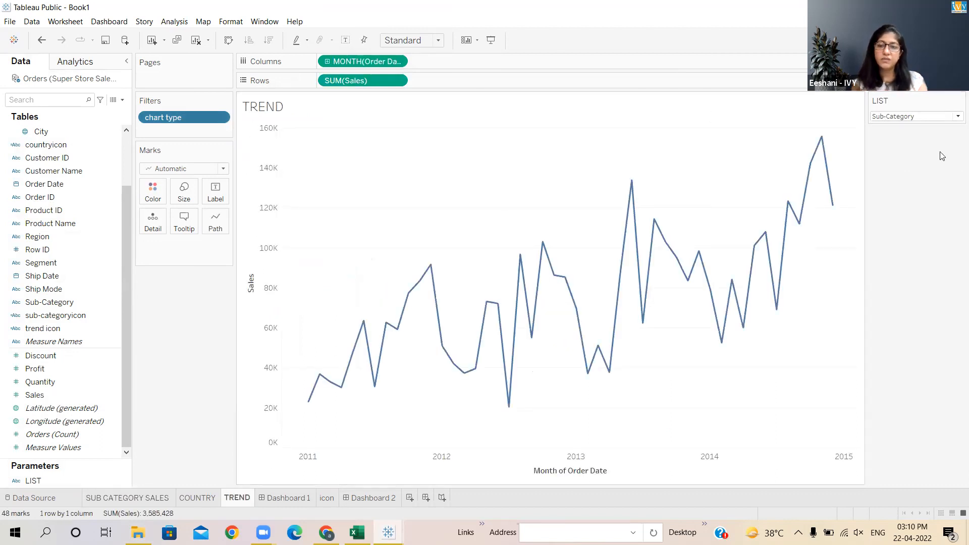
click(903, 116)
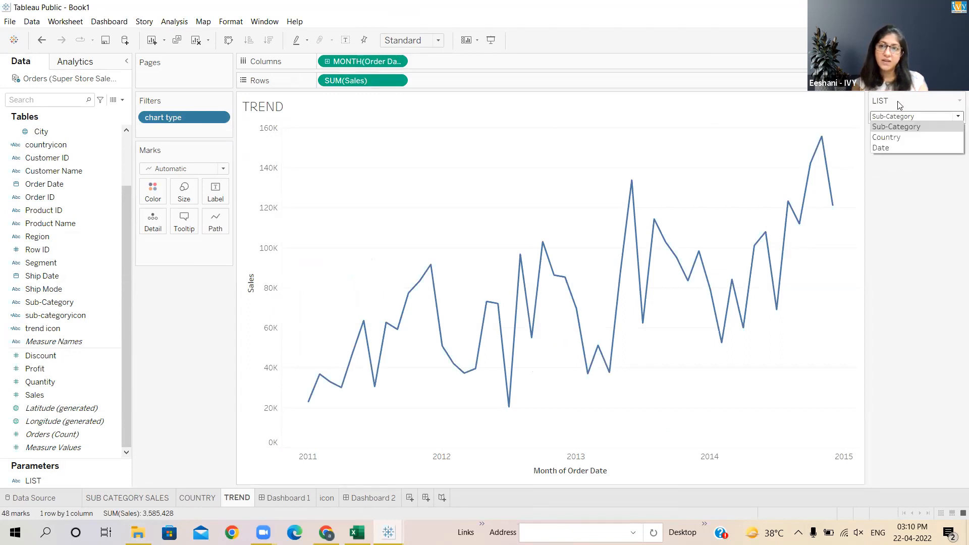
click(881, 148)
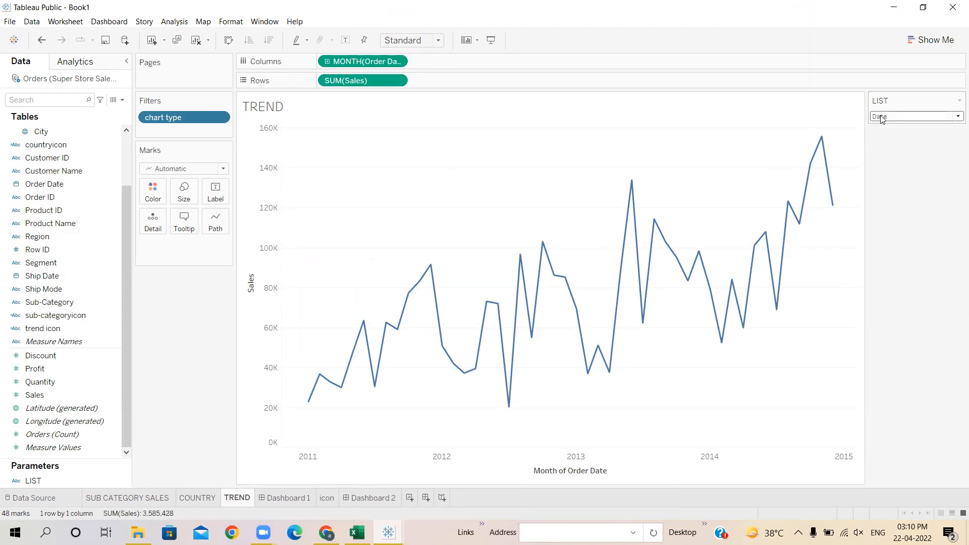
- Replace the chart type filter on the TREND sheet with a new one keeping only Order Date
drag(184, 117, 333, 253)
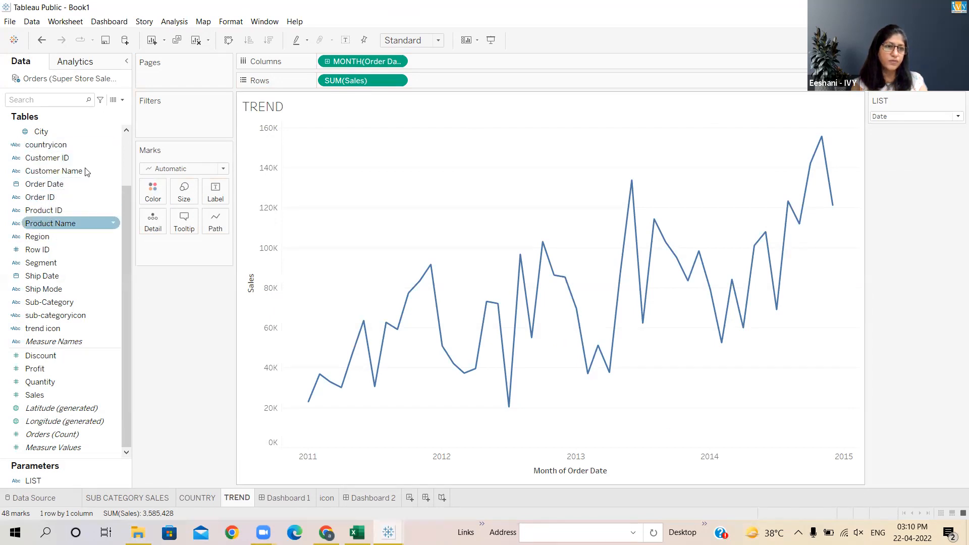
click(126, 130)
click(126, 132)
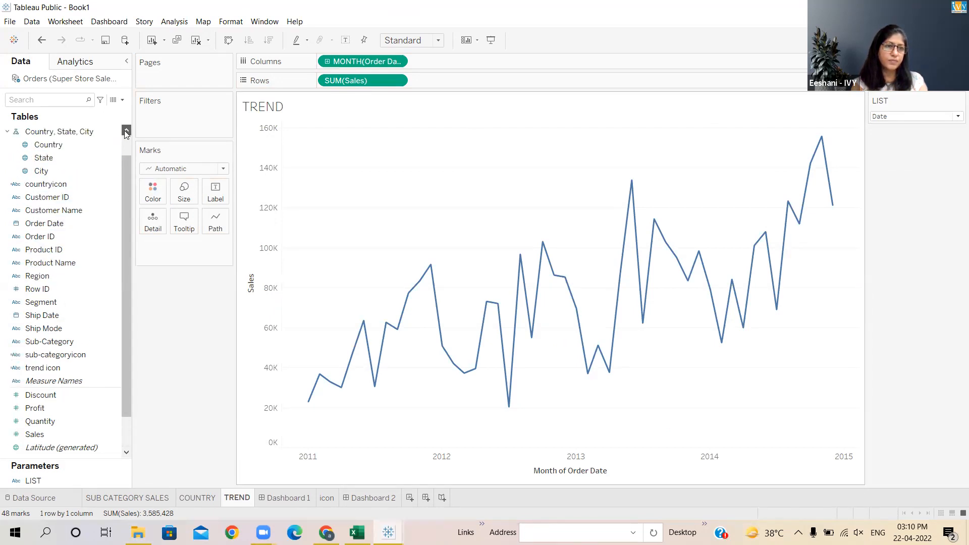
click(126, 131)
click(126, 131)
click(55, 145)
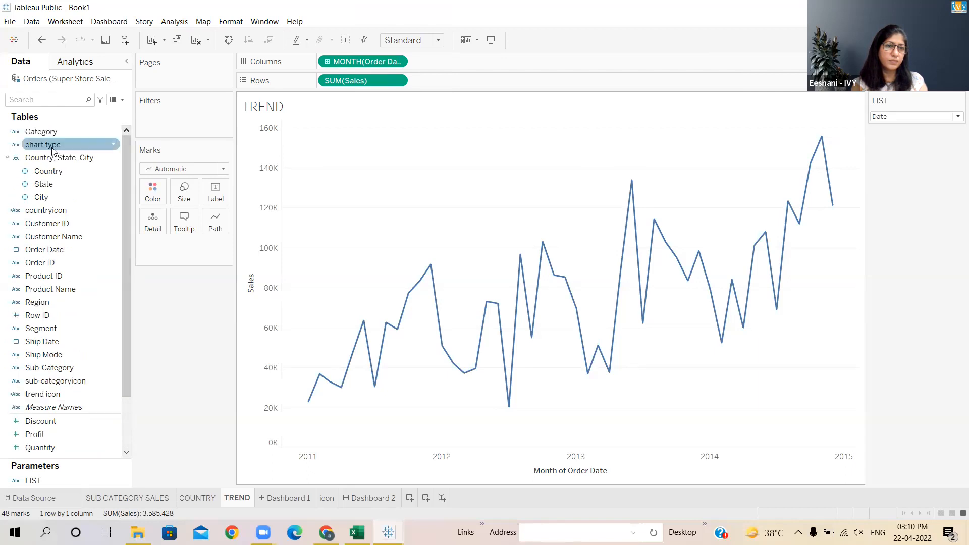
drag(56, 151, 177, 123)
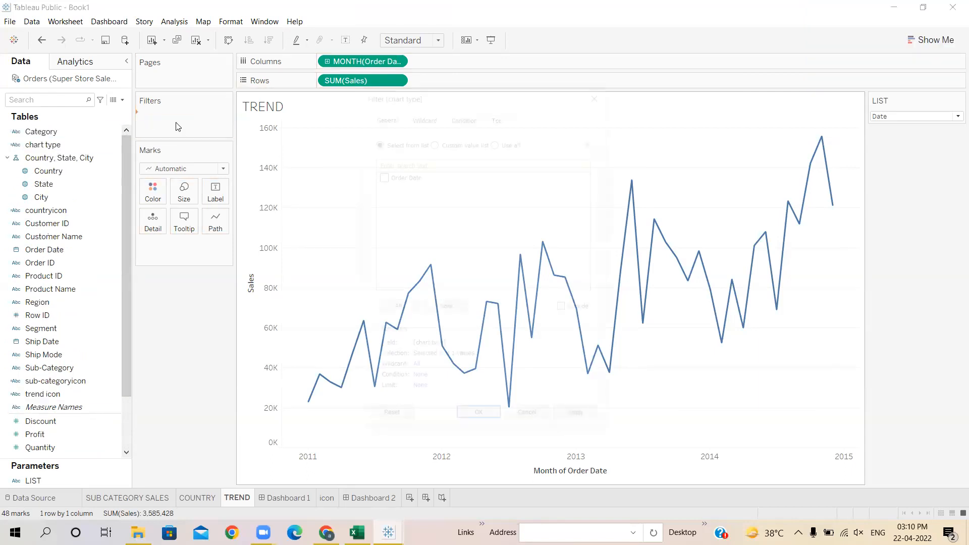
click(381, 176)
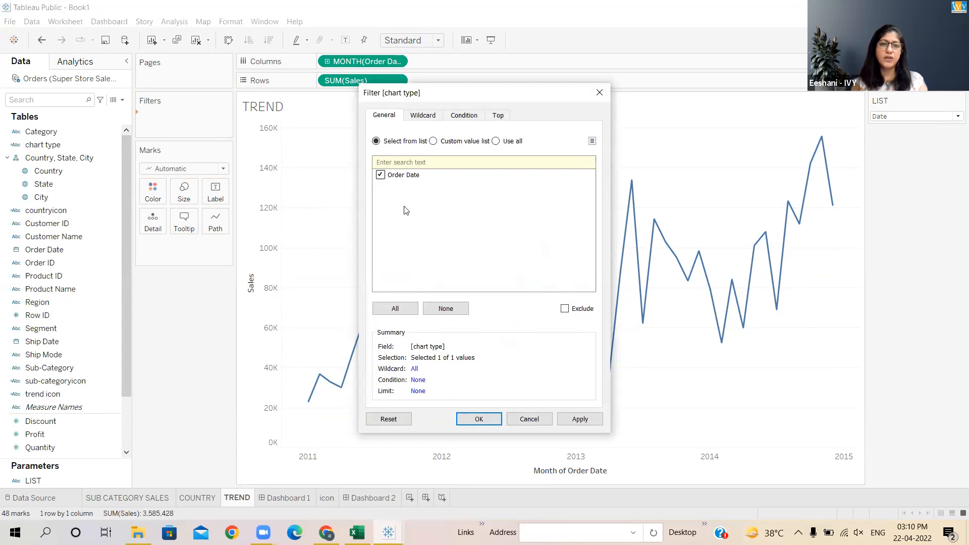
click(479, 420)
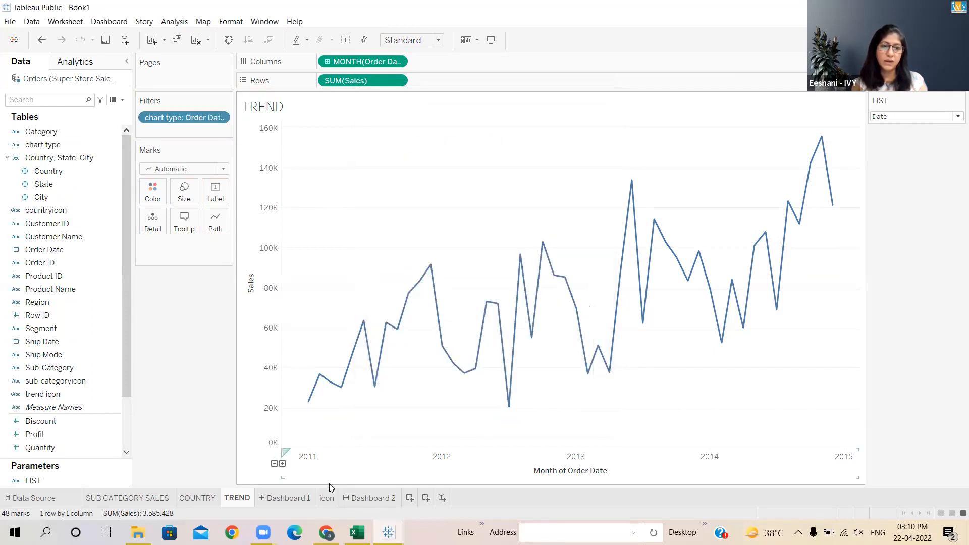
- Test the category, country and trend icons on Dashboard 2 to see which sheet each one displays
click(372, 498)
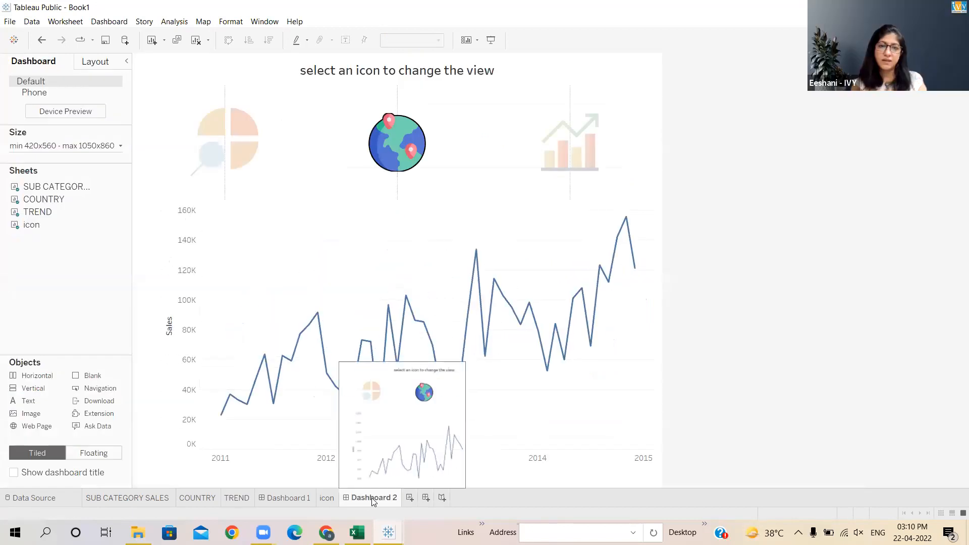
click(403, 150)
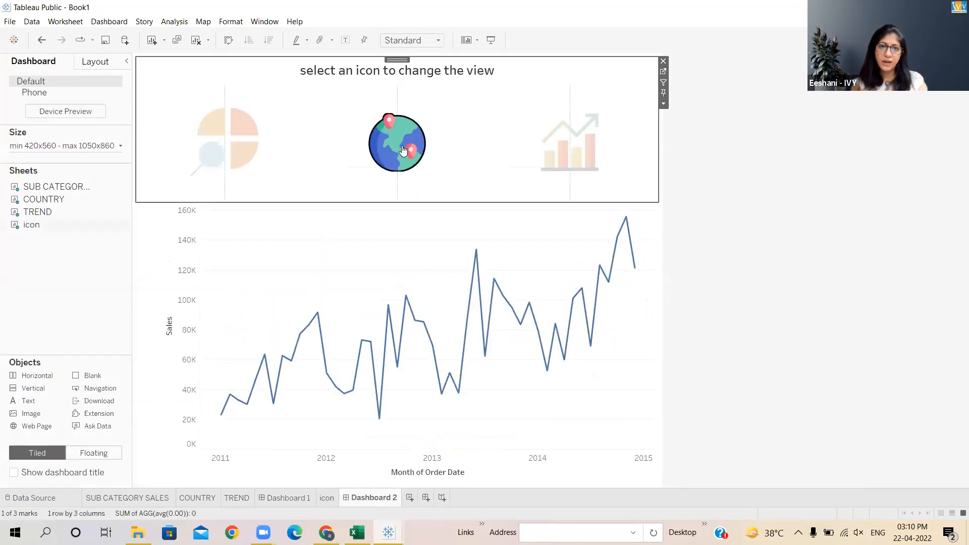
click(402, 151)
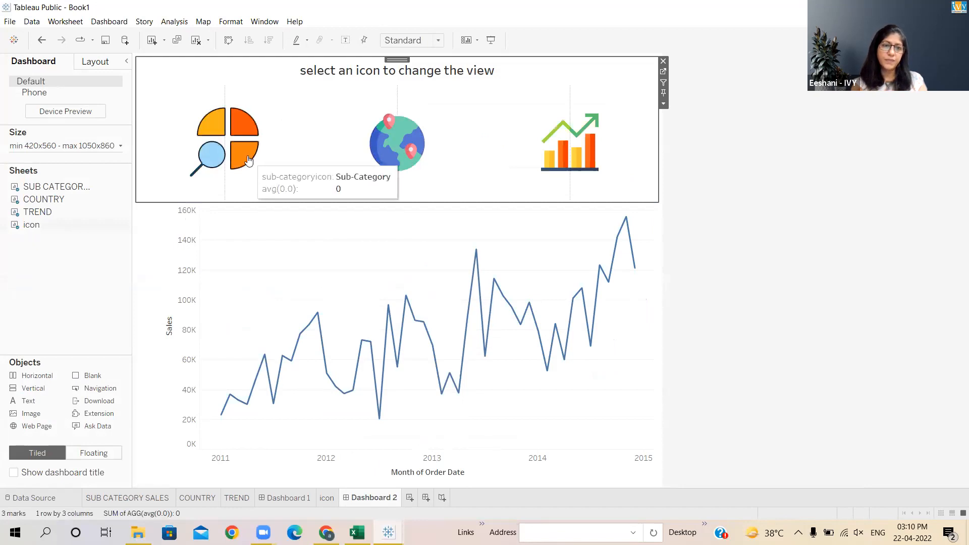
click(403, 144)
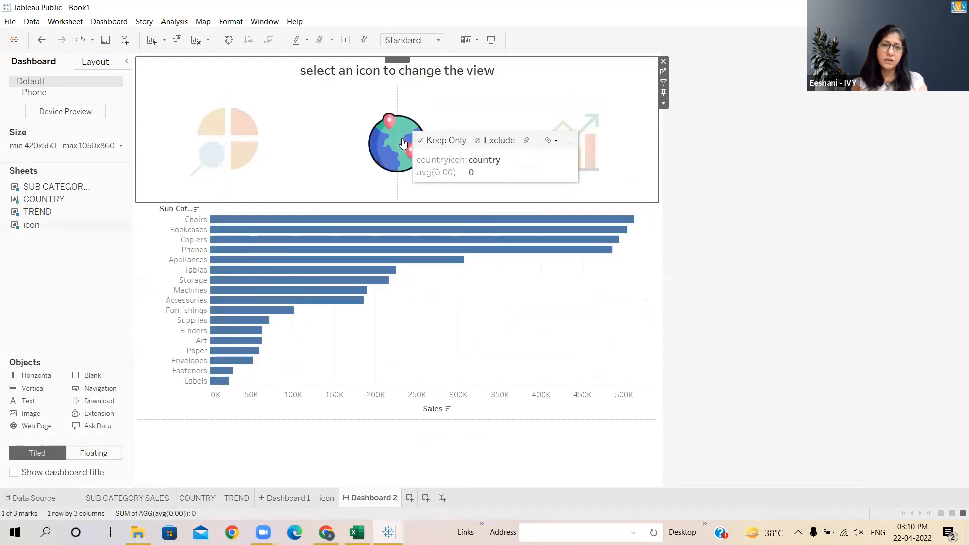
click(403, 144)
click(586, 152)
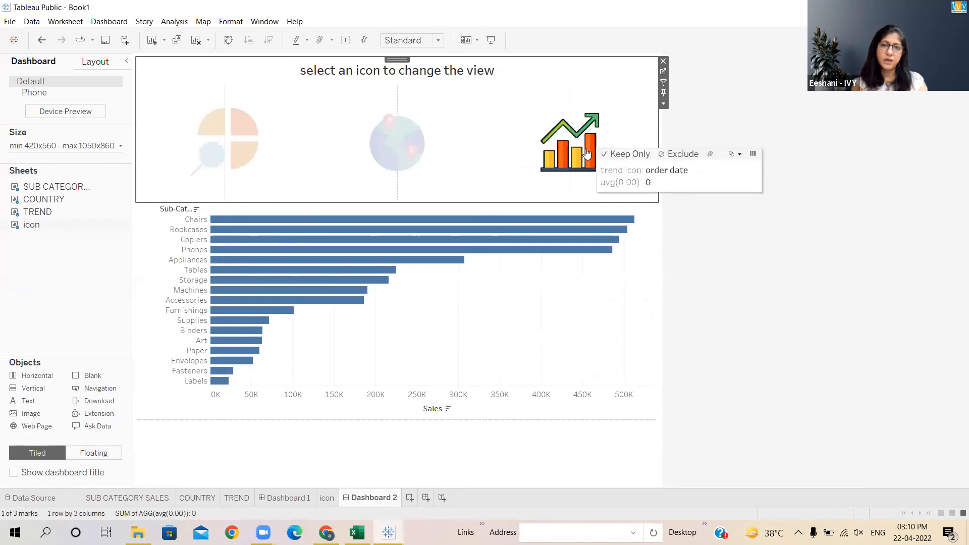
click(585, 152)
- Inspect the country parameter action's settings in the dashboard Actions dialog and close it
click(399, 144)
click(102, 22)
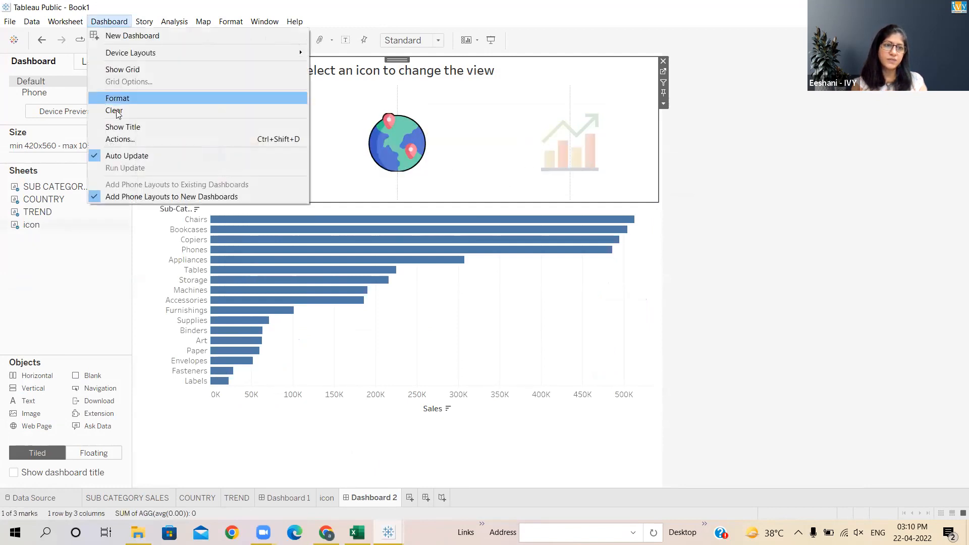
click(118, 143)
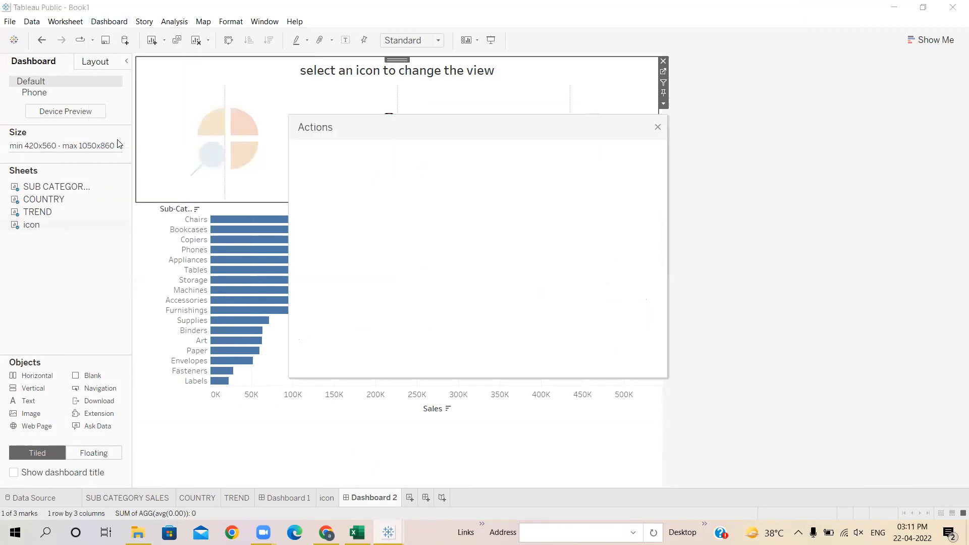
click(350, 254)
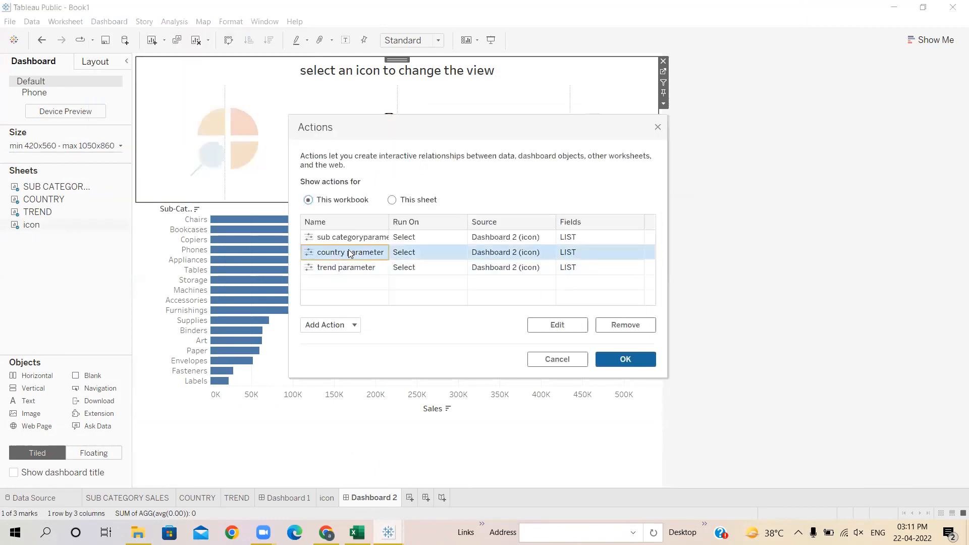
click(572, 327)
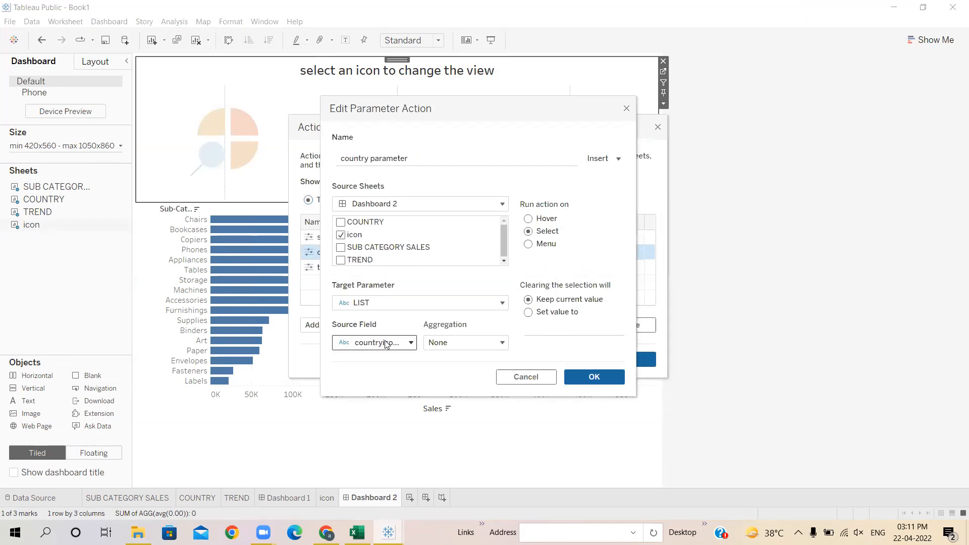
click(580, 379)
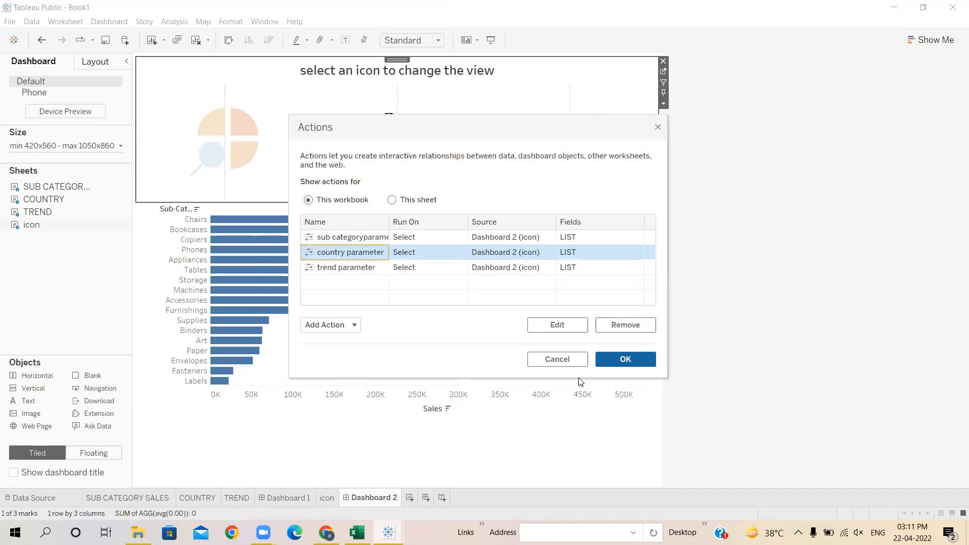
click(611, 358)
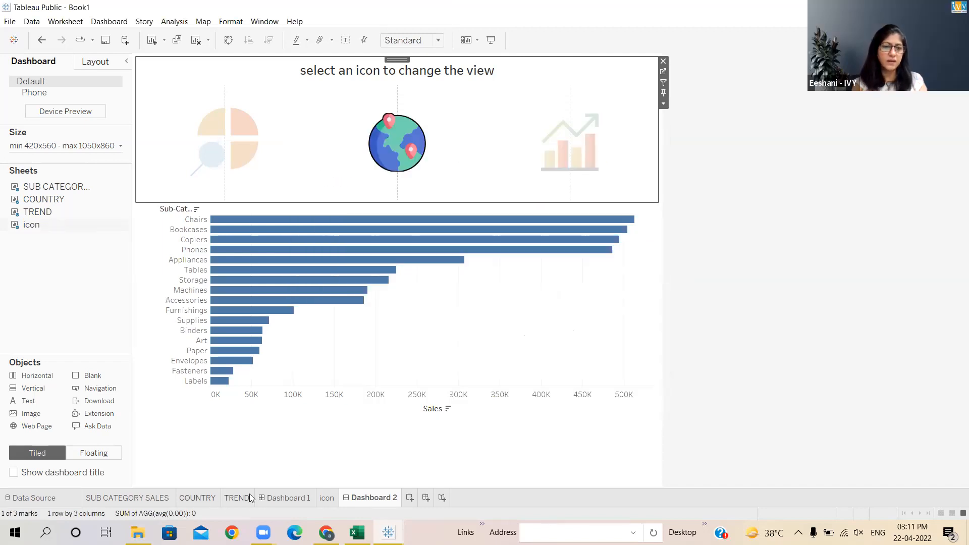
- Edit the trend icon calculation so it returns "Order Date" with capital letters
click(326, 498)
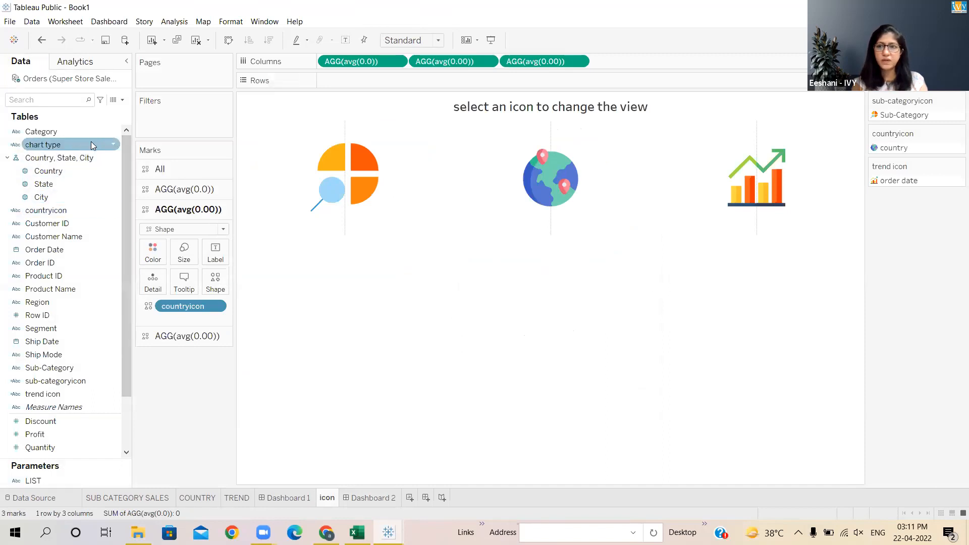
right_click(54, 394)
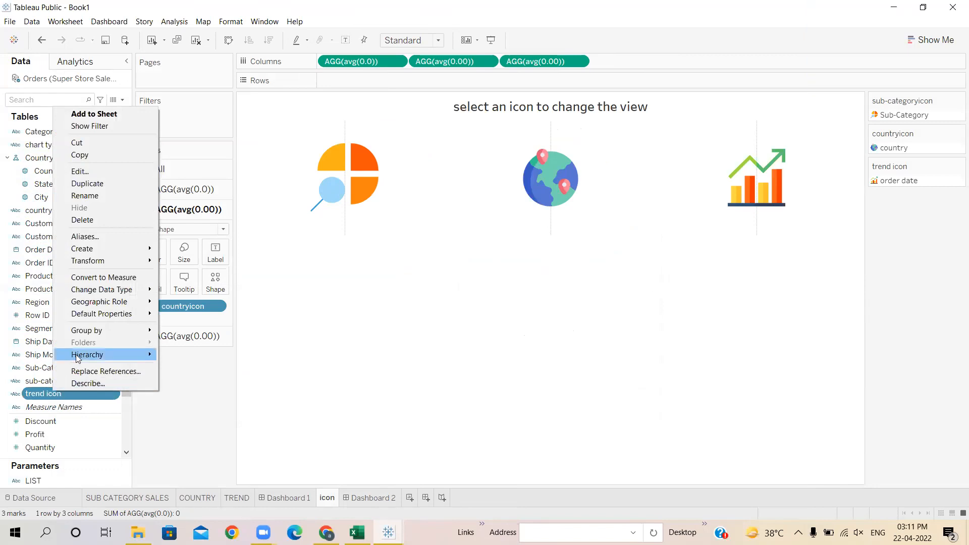
click(84, 171)
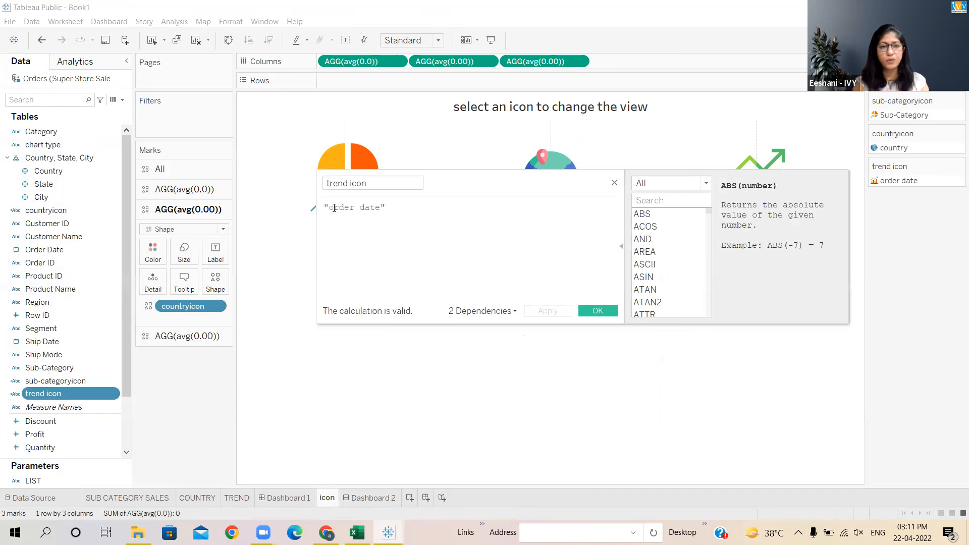
text(O)
key(Right)
key(Right)
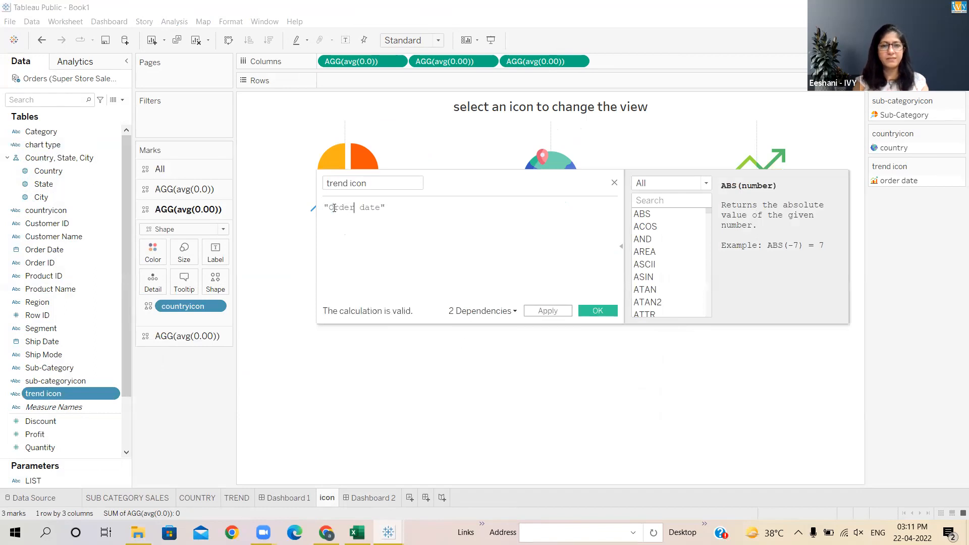
text(D)
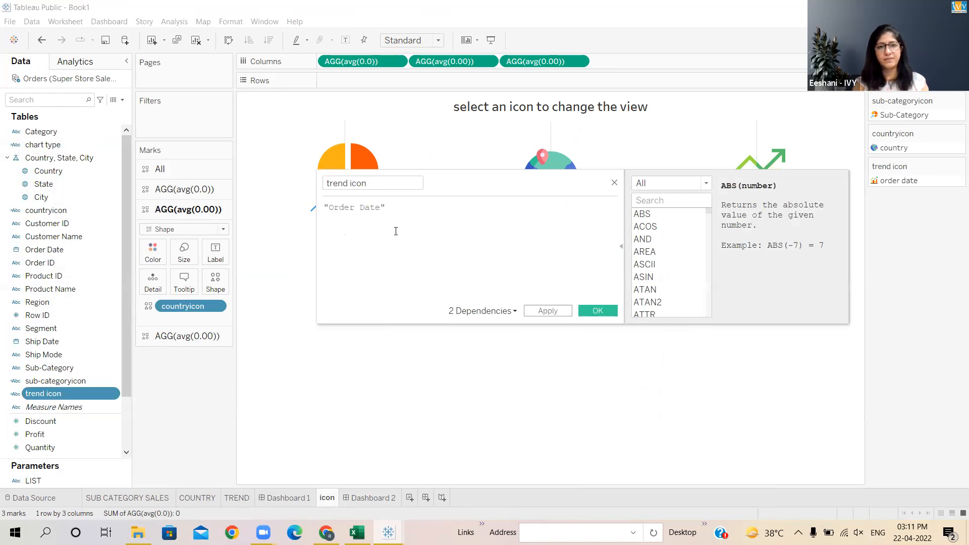
click(608, 312)
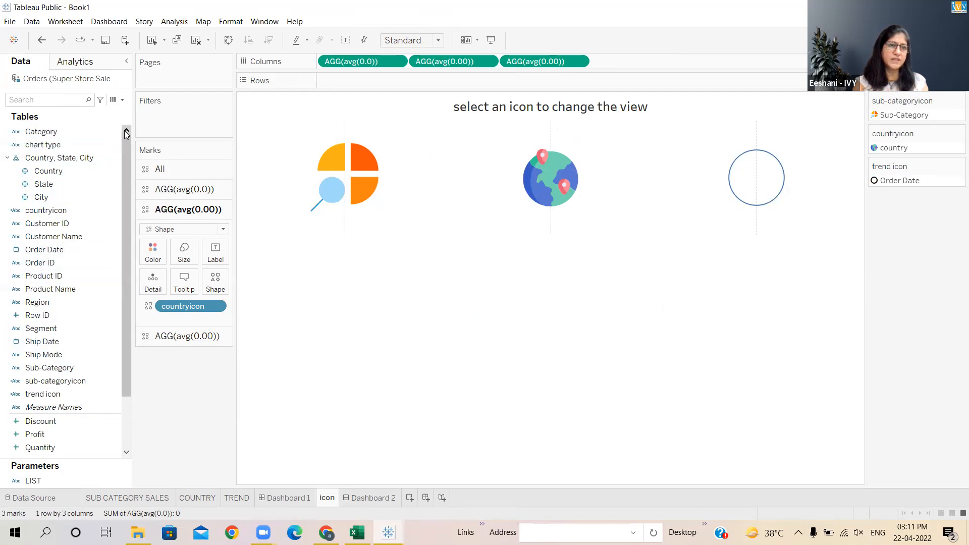
- Edit the countryicon calculation so it returns "Country" with a capital C
right_click(52, 212)
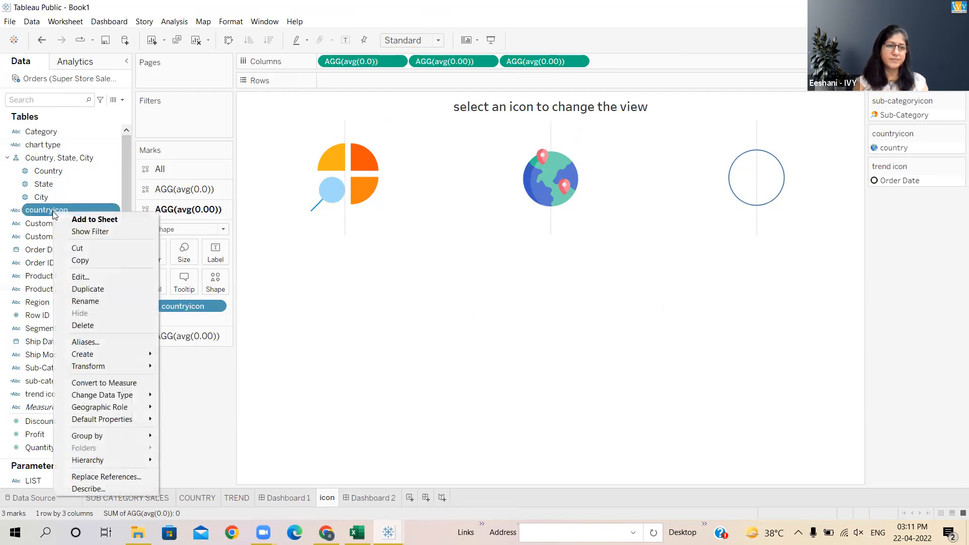
click(80, 277)
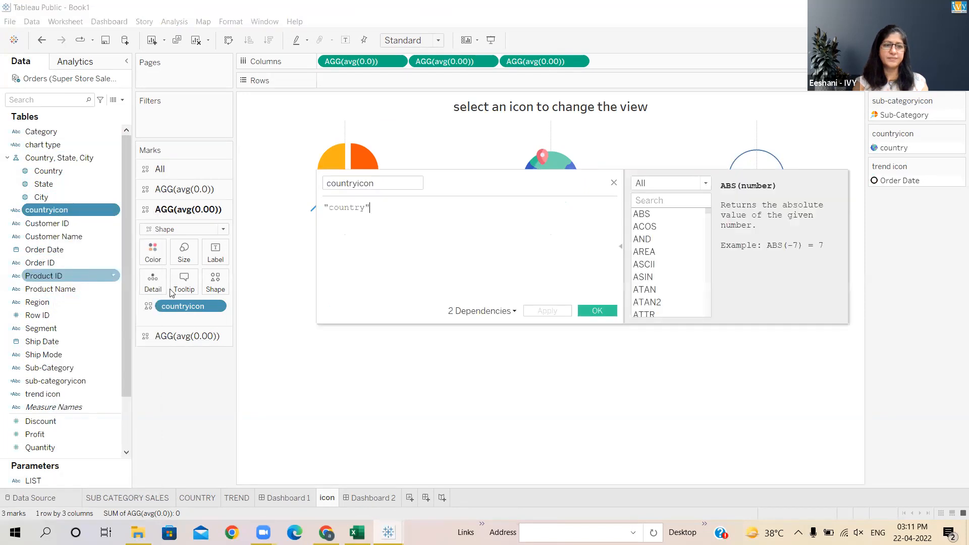
text(C)
click(598, 311)
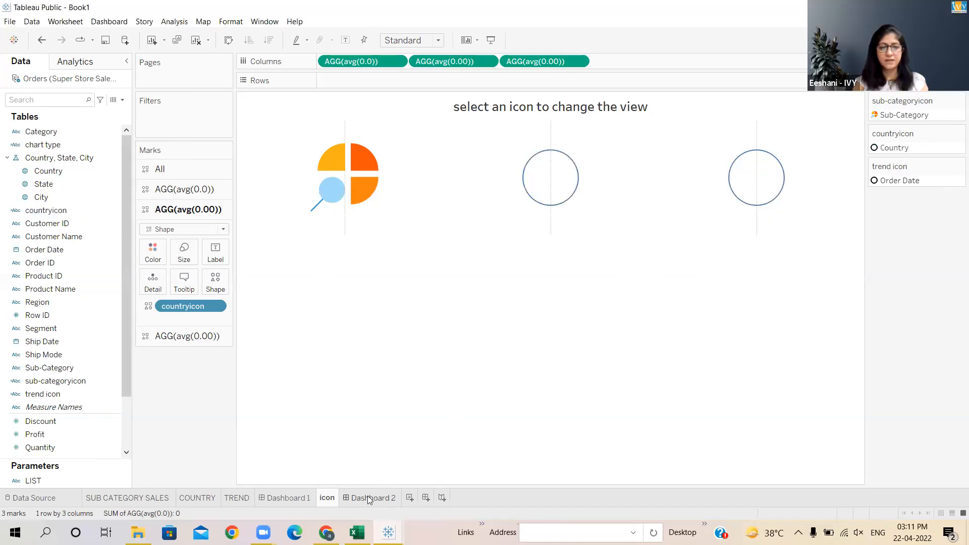
- Check the country icon on Dashboard 2 and the COUNTRY sheet, then return to the icon sheet
click(368, 498)
click(402, 150)
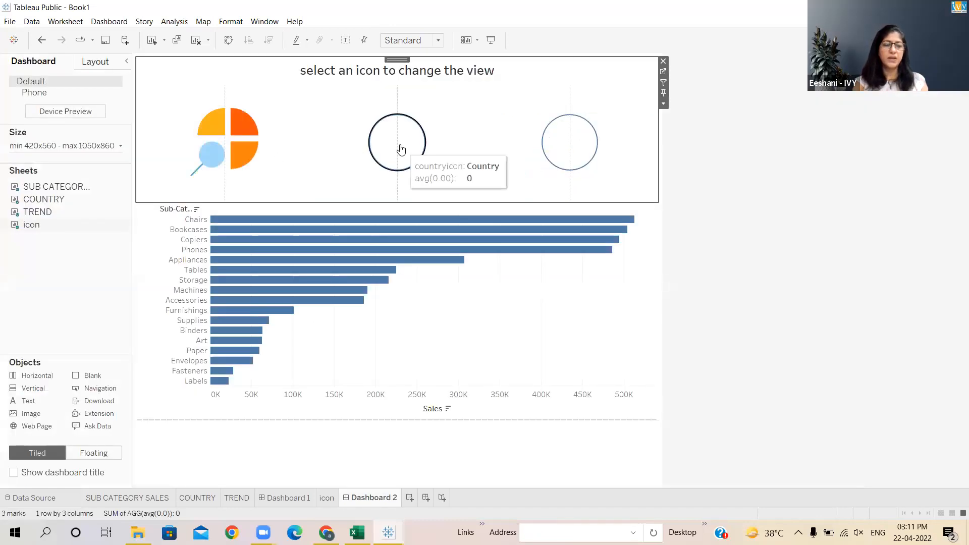
click(196, 500)
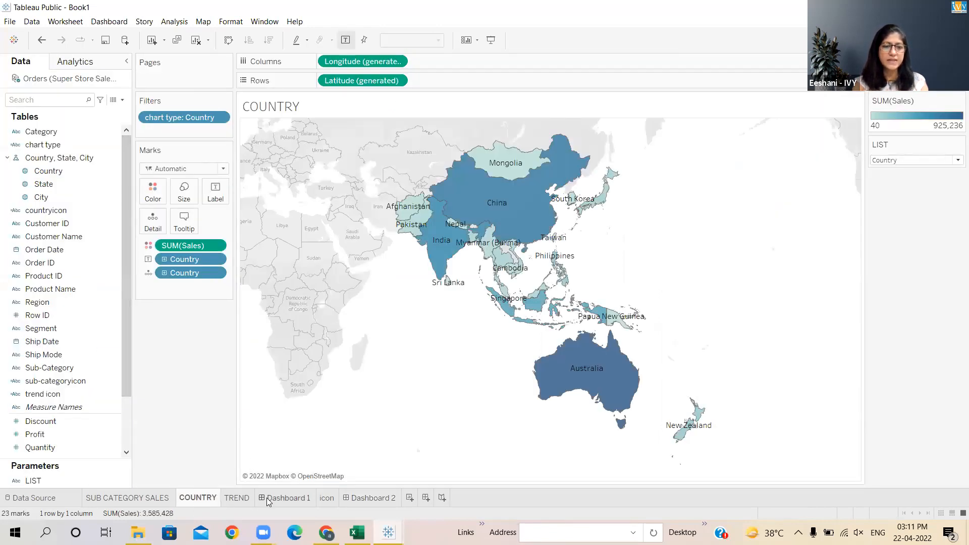
click(324, 499)
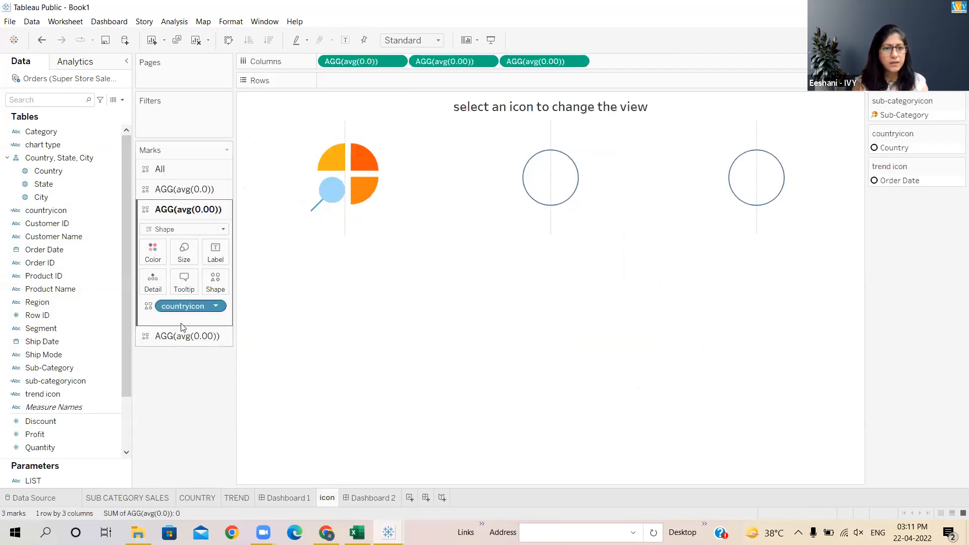
- Reassign the custom globe shape to the Country item of the countryicon marks
click(216, 282)
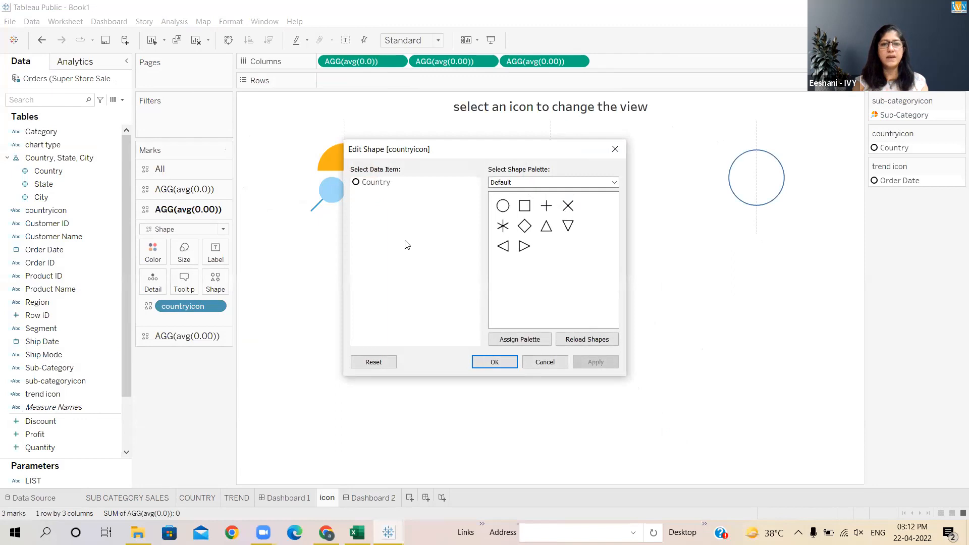
click(386, 186)
click(505, 183)
click(509, 212)
click(524, 207)
click(508, 363)
- Reassign the custom trend chart shape to the Order Date item of the trend icon marks
click(188, 337)
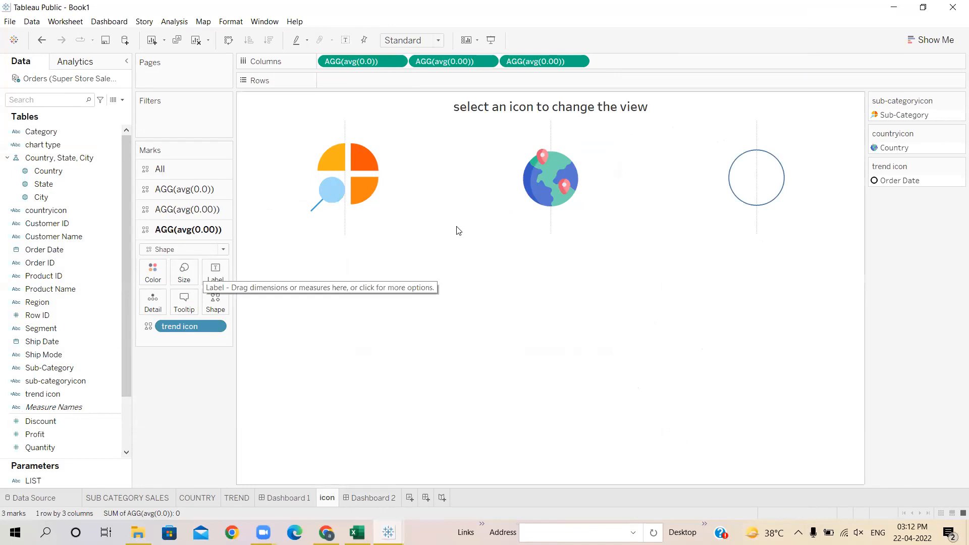
click(215, 302)
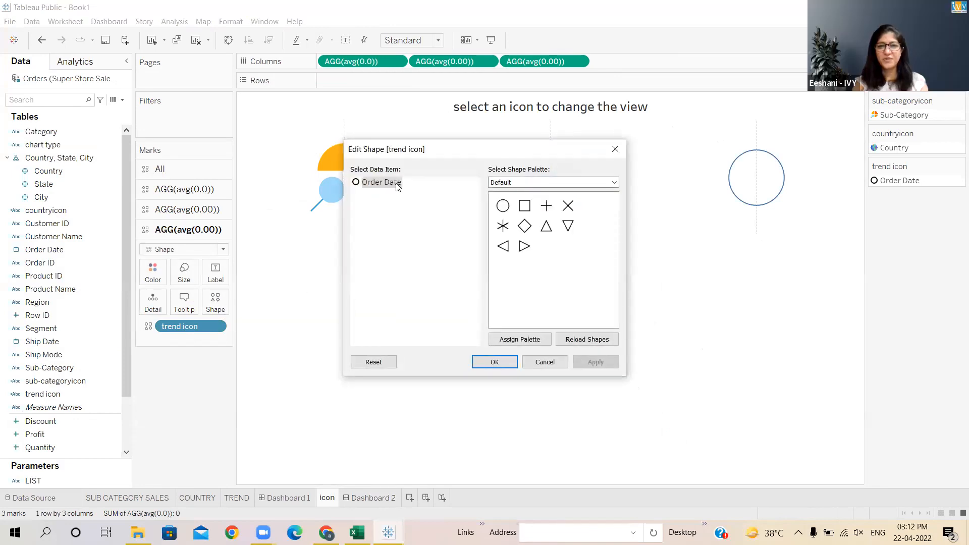
click(537, 182)
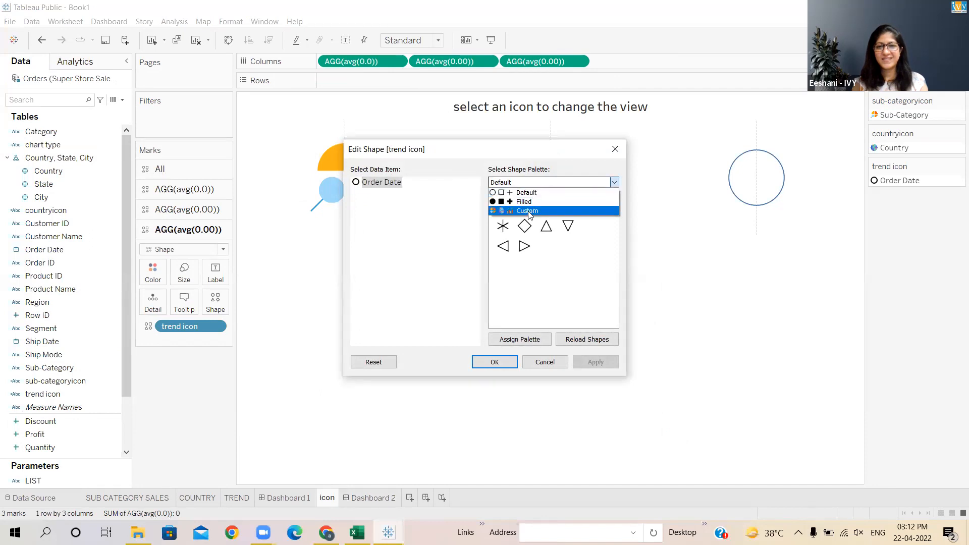
click(529, 211)
click(547, 206)
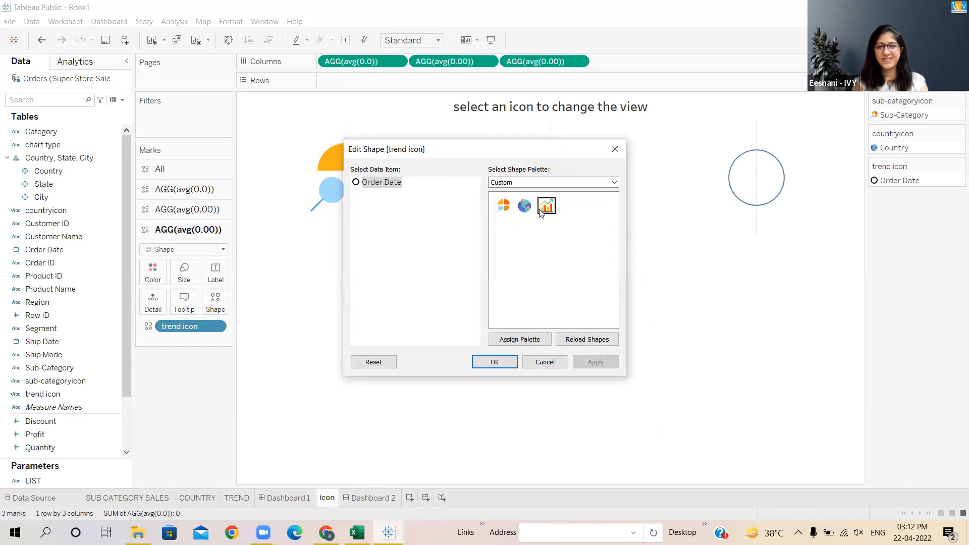
click(505, 363)
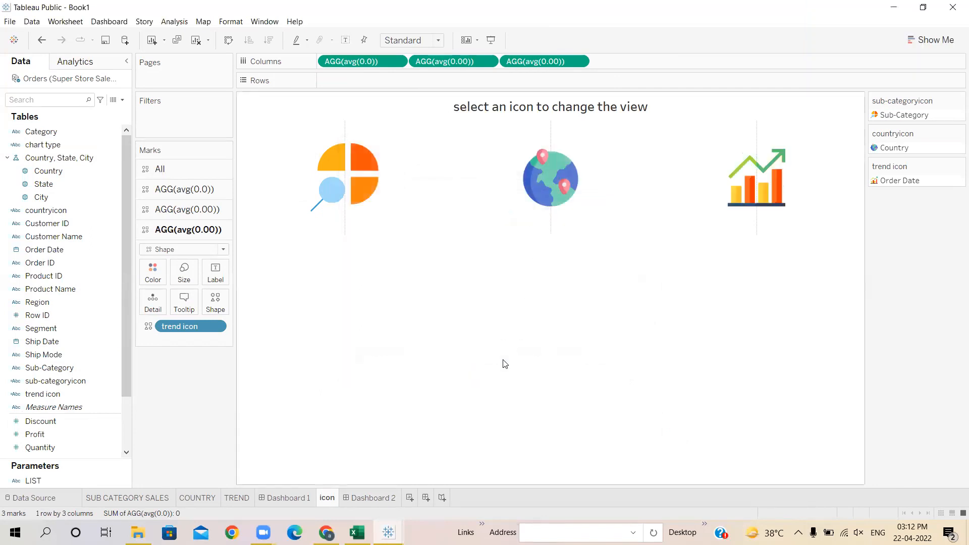
- Test the navigation on Dashboard 2 by selecting the trend, country and sub-category icons in turn
click(371, 498)
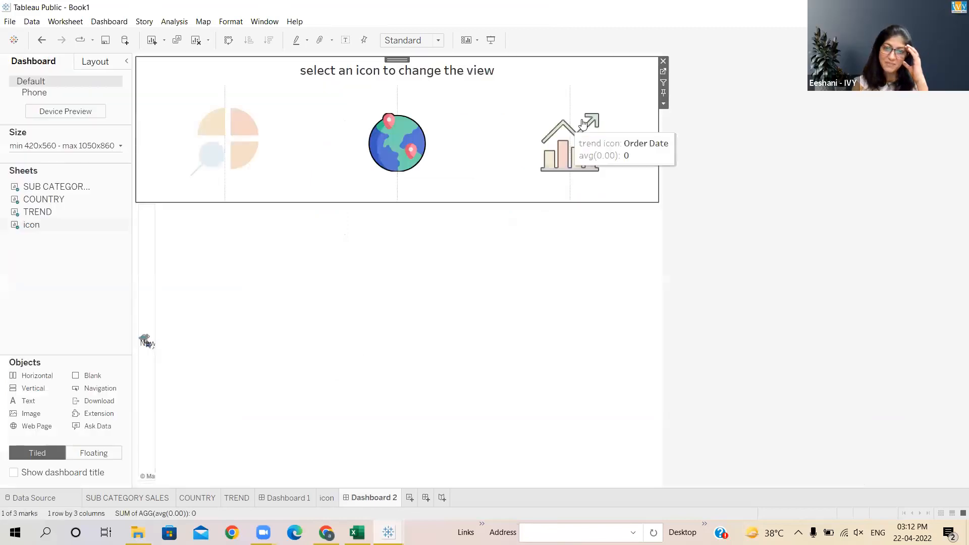
click(575, 155)
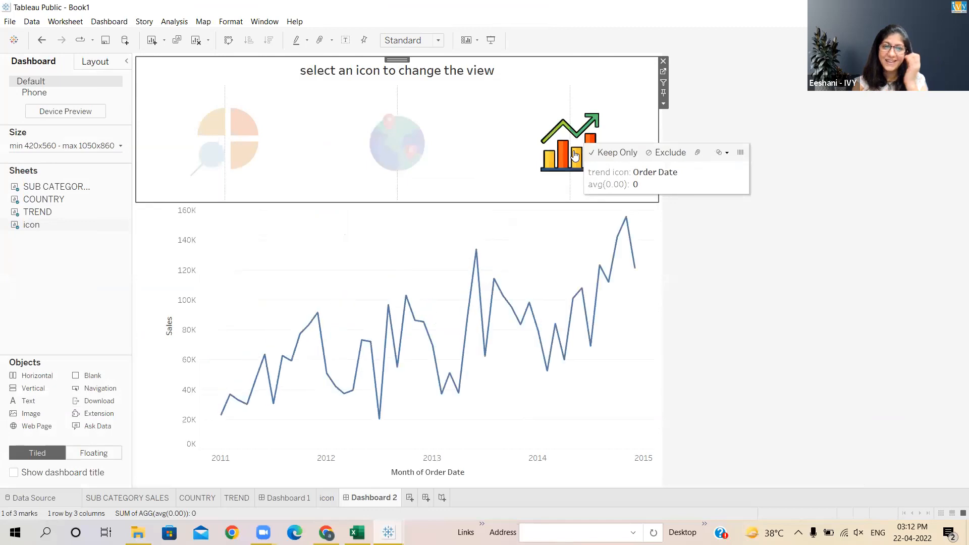
click(457, 144)
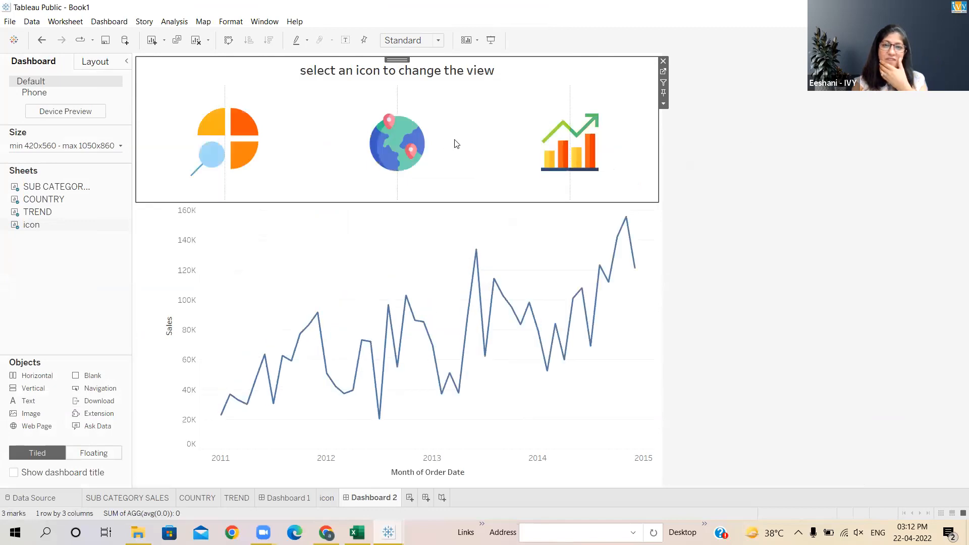
click(408, 146)
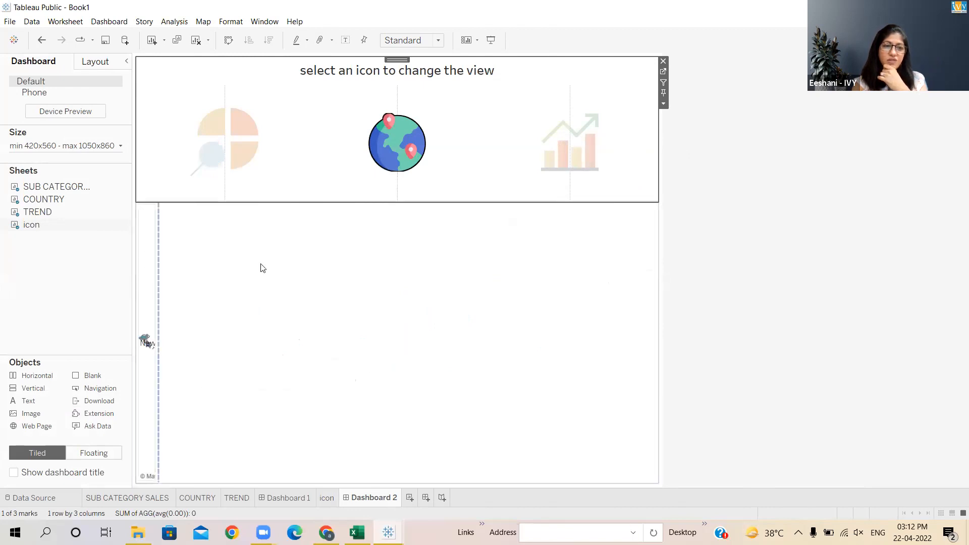
click(234, 147)
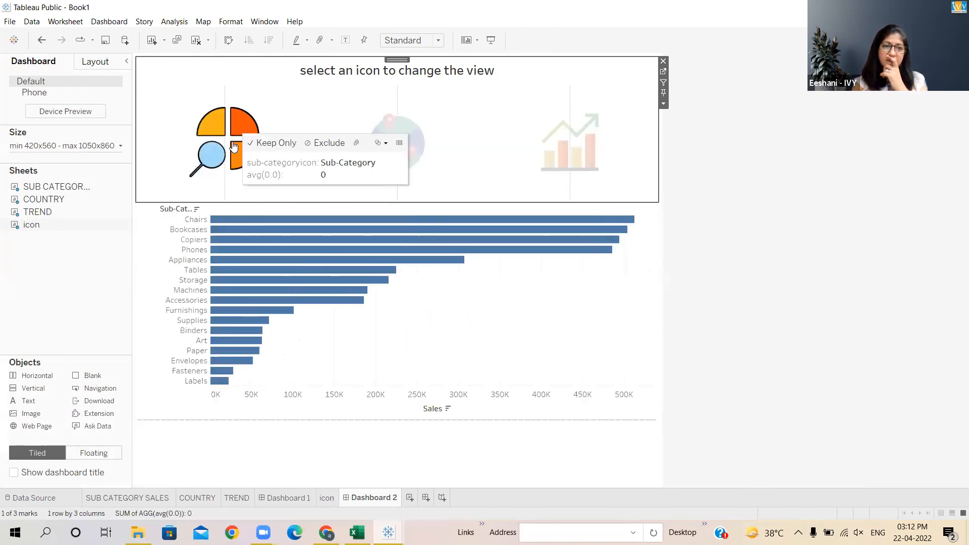
click(565, 142)
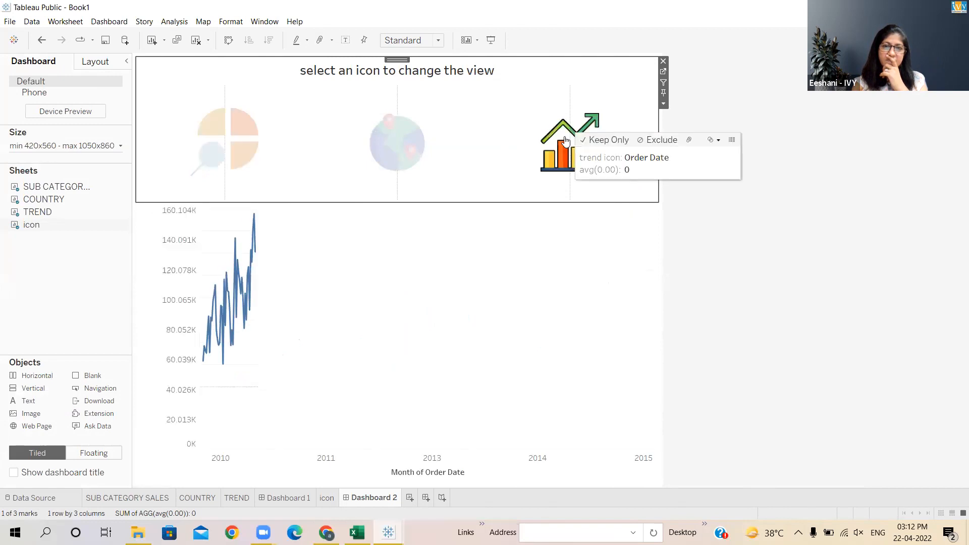
click(400, 135)
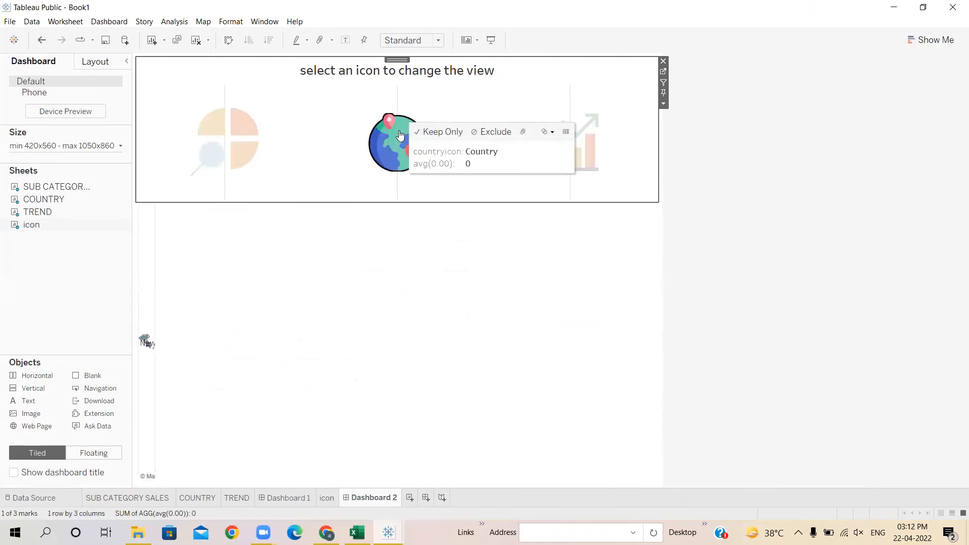
- Clear the area below the icons by removing the displayed worksheets, including SUB CATEGORY SALES and TREND, from the dashboard
click(149, 290)
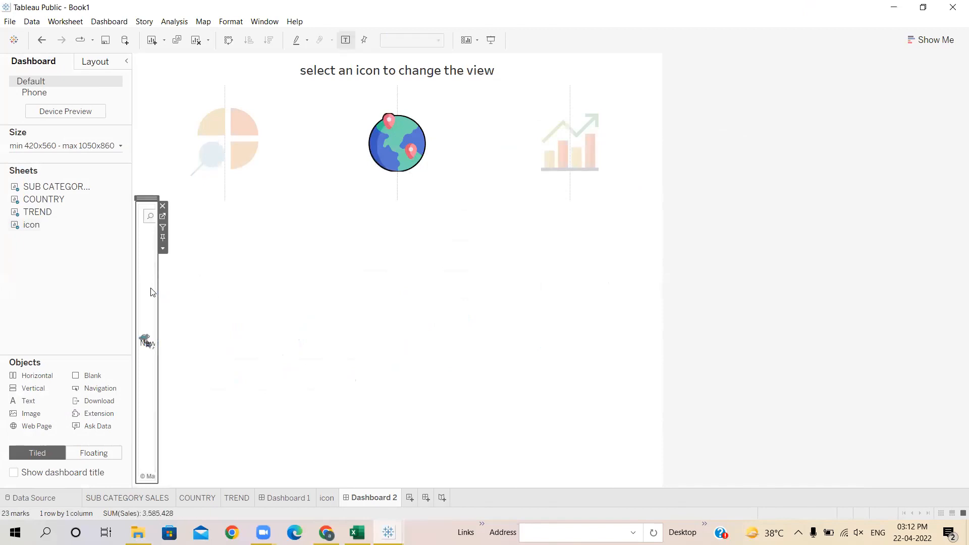
click(163, 206)
click(180, 256)
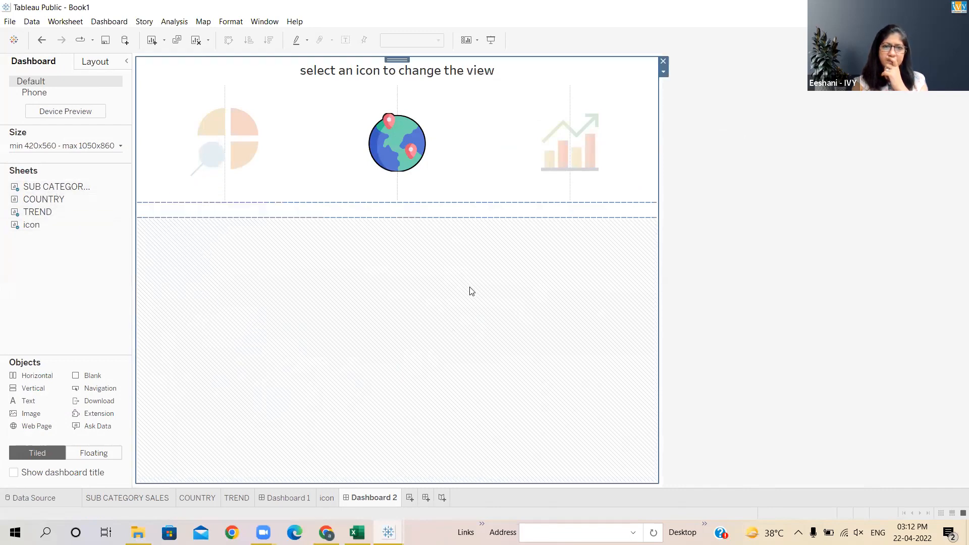
mouse_move(81, 211)
mouse_down()
mouse_move(151, 300)
mouse_move(171, 355)
mouse_up()
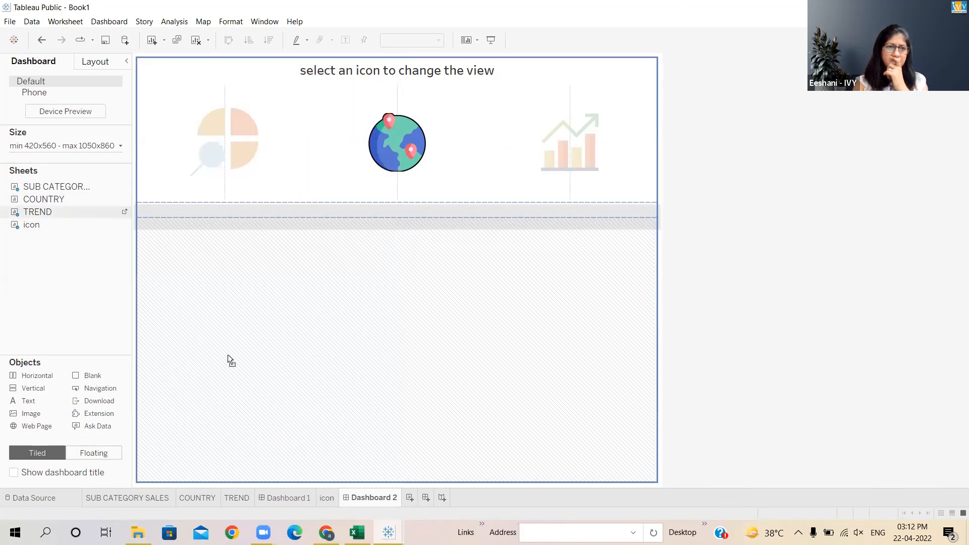
mouse_move(150, 442)
mouse_down()
mouse_move(137, 472)
mouse_move(247, 436)
mouse_up()
mouse_move(247, 478)
mouse_down()
mouse_move(183, 257)
mouse_move(143, 355)
mouse_move(374, 349)
mouse_move(26, 286)
mouse_up()
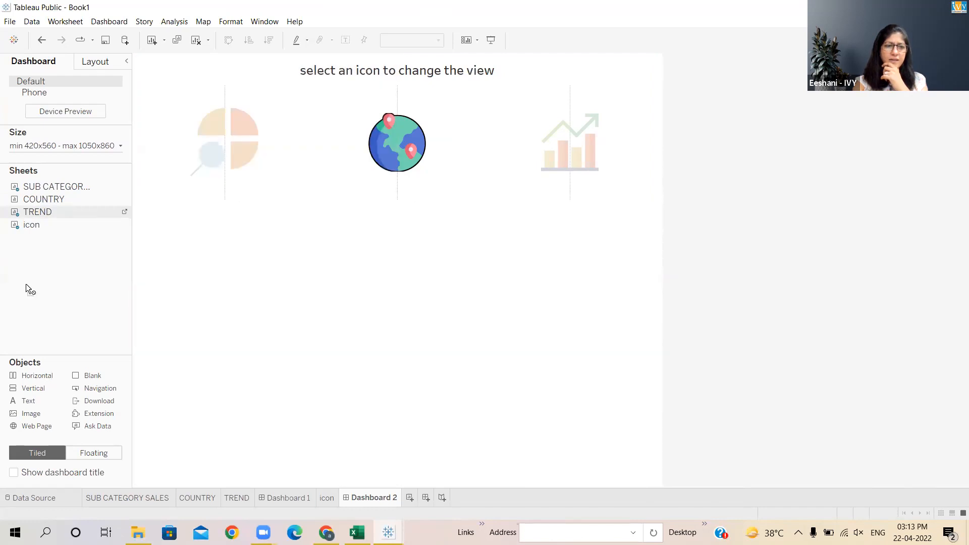
drag(63, 187, 65, 188)
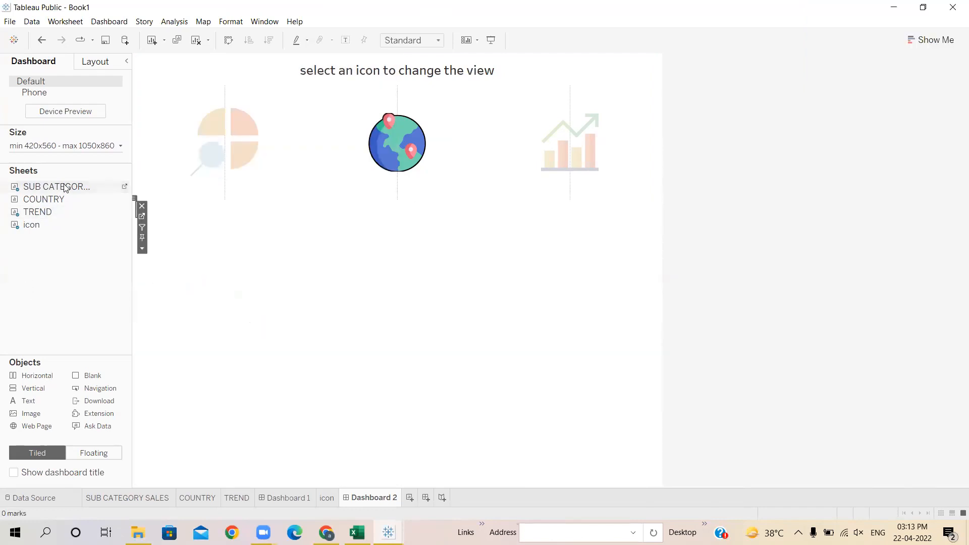
mouse_move(93, 194)
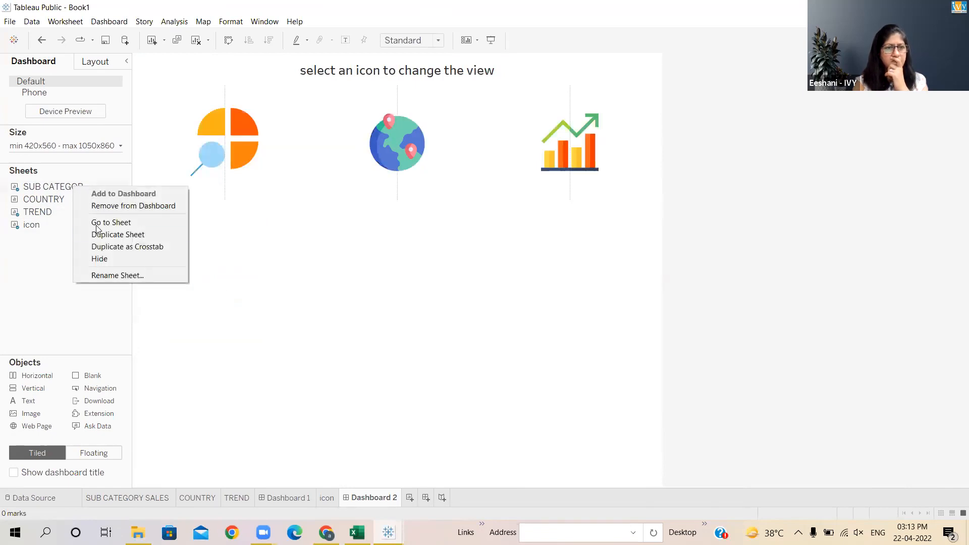
click(122, 206)
right_click(46, 213)
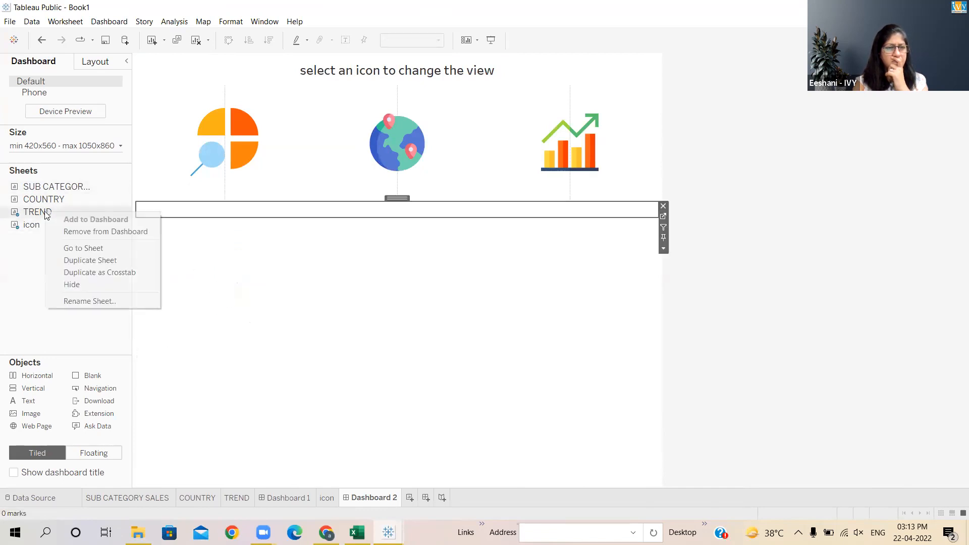
click(64, 231)
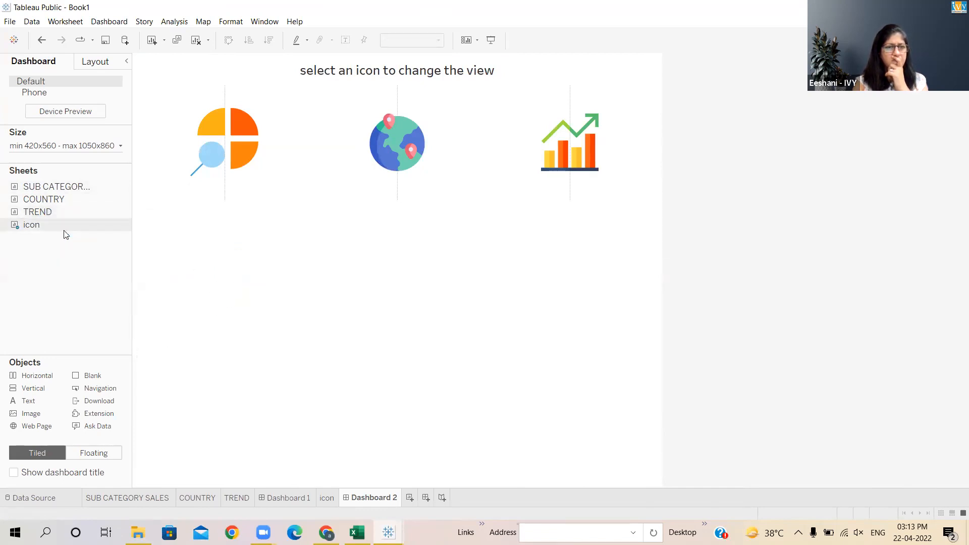
- Add a horizontal layout container below the icon sheet and adjust its top edge
click(284, 243)
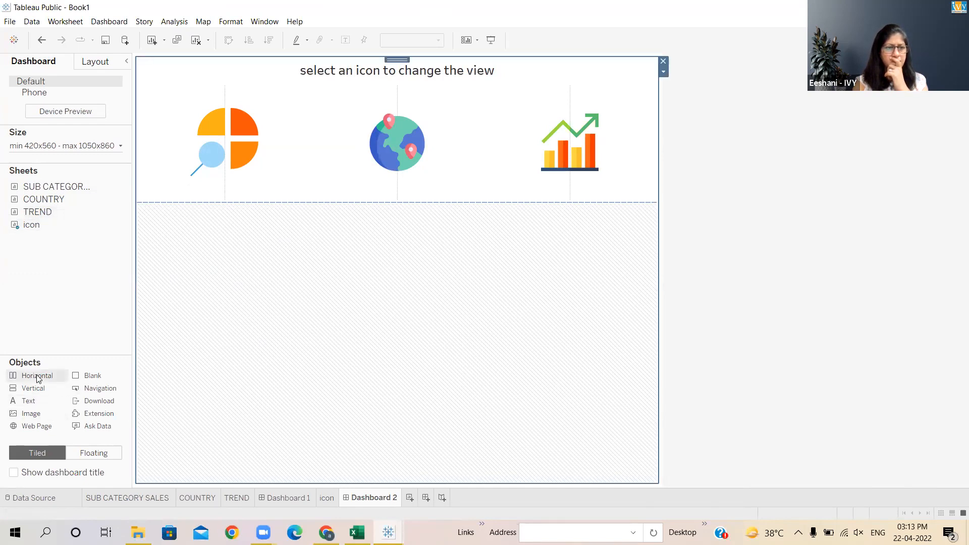
drag(37, 379, 276, 326)
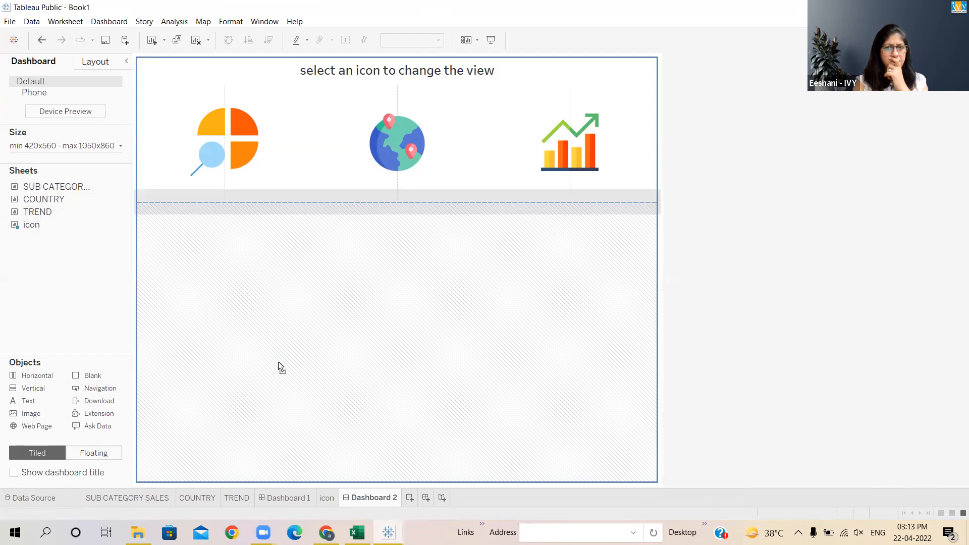
drag(269, 436, 254, 475)
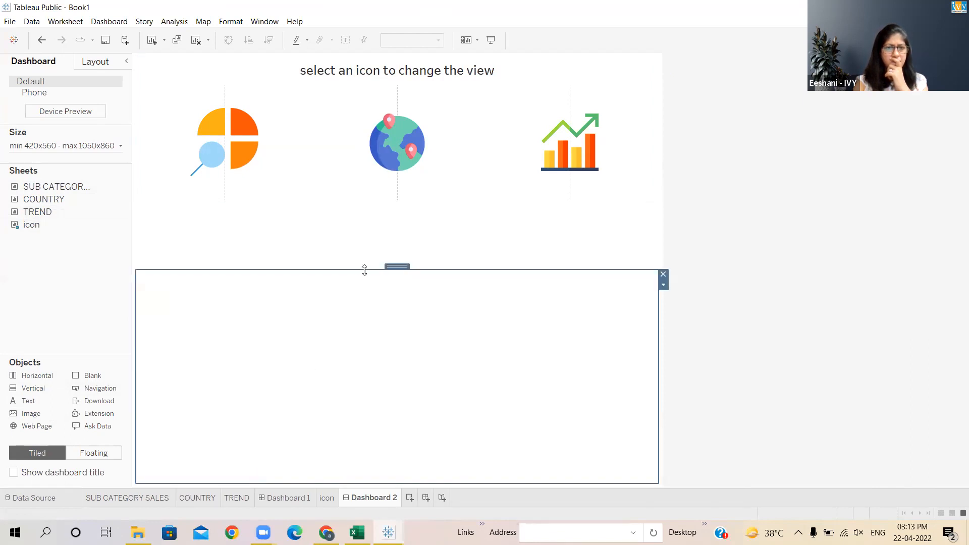
right_click(352, 198)
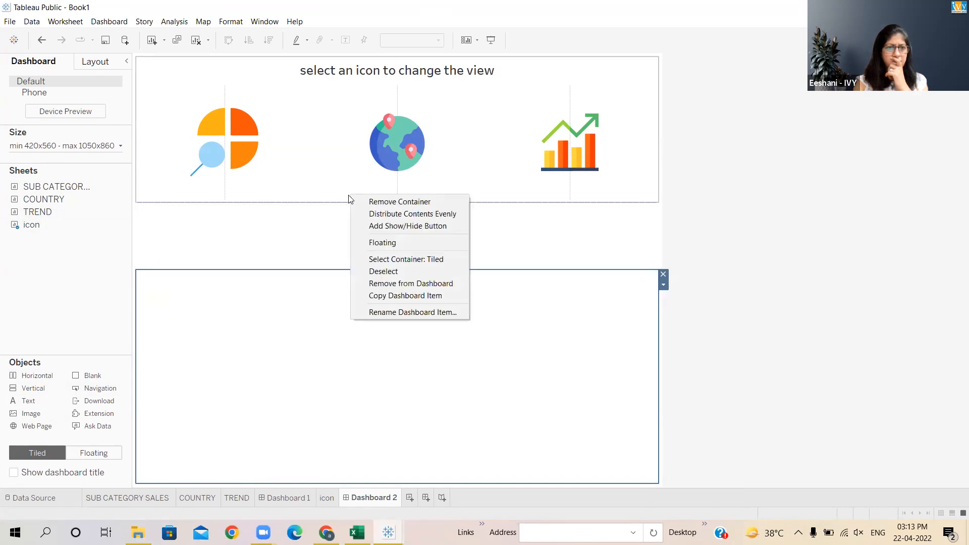
click(302, 273)
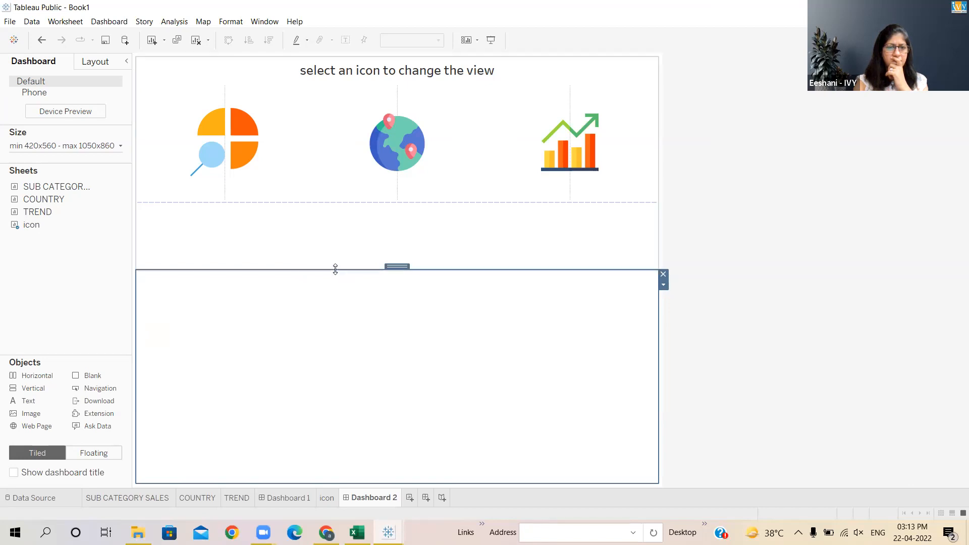
drag(337, 271, 333, 209)
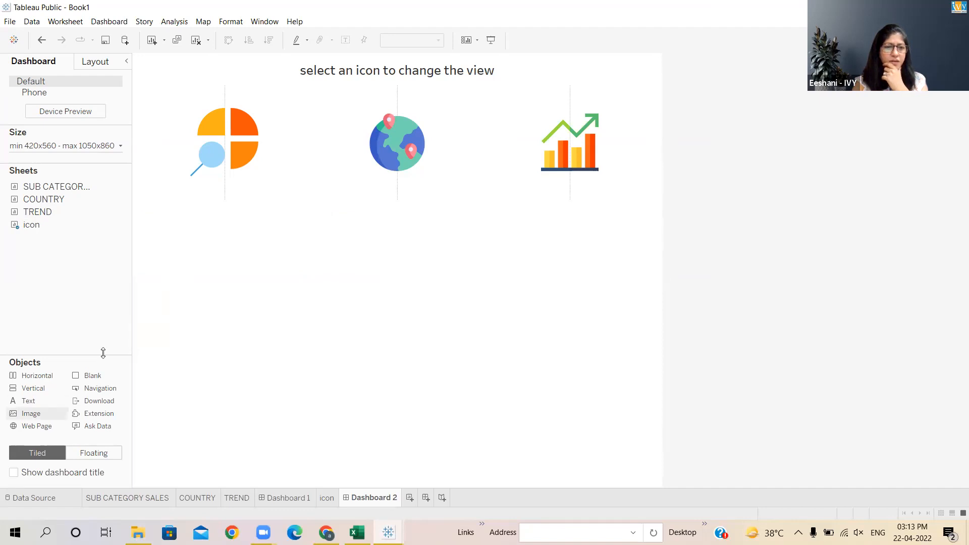
mouse_move(77, 188)
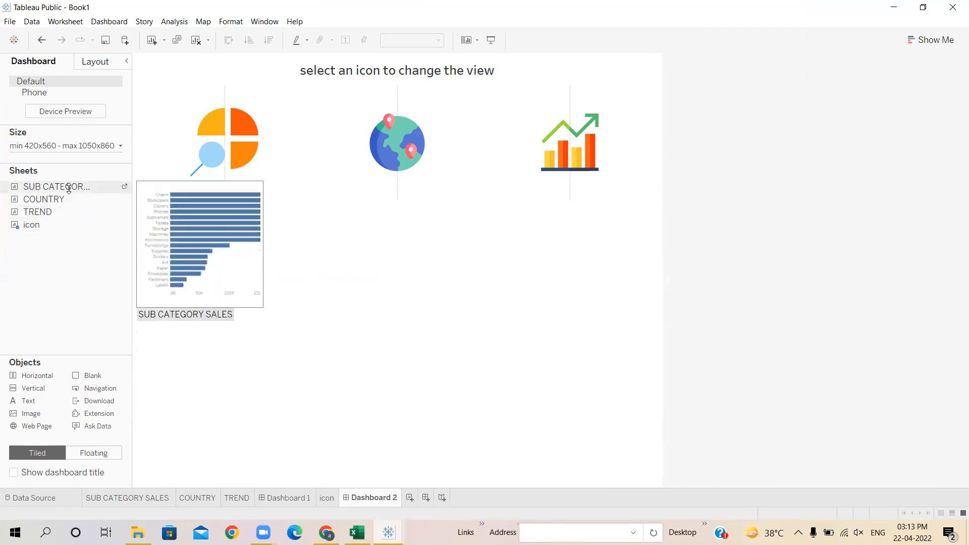
- Place the SUB CATEGORY SALES sheet into the container and hide its title
drag(69, 189, 232, 274)
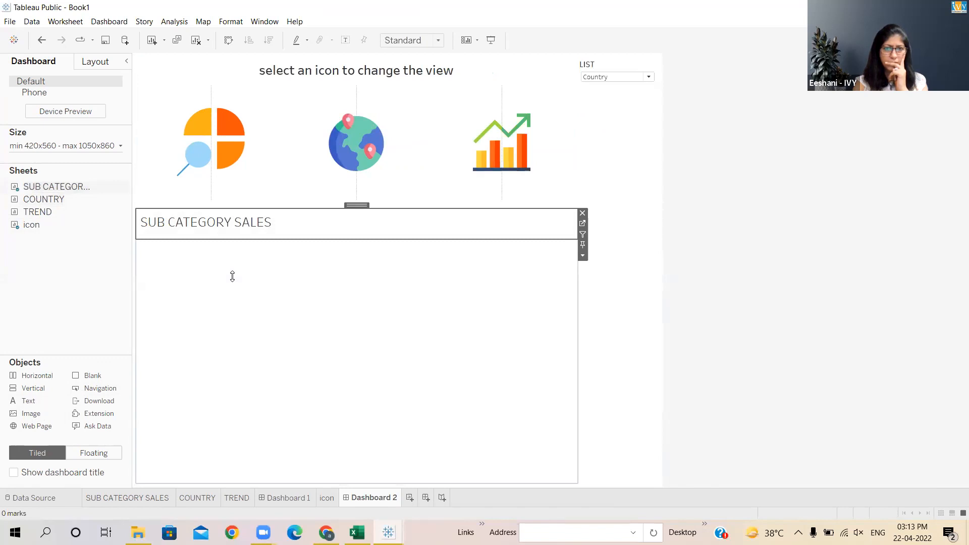
click(583, 255)
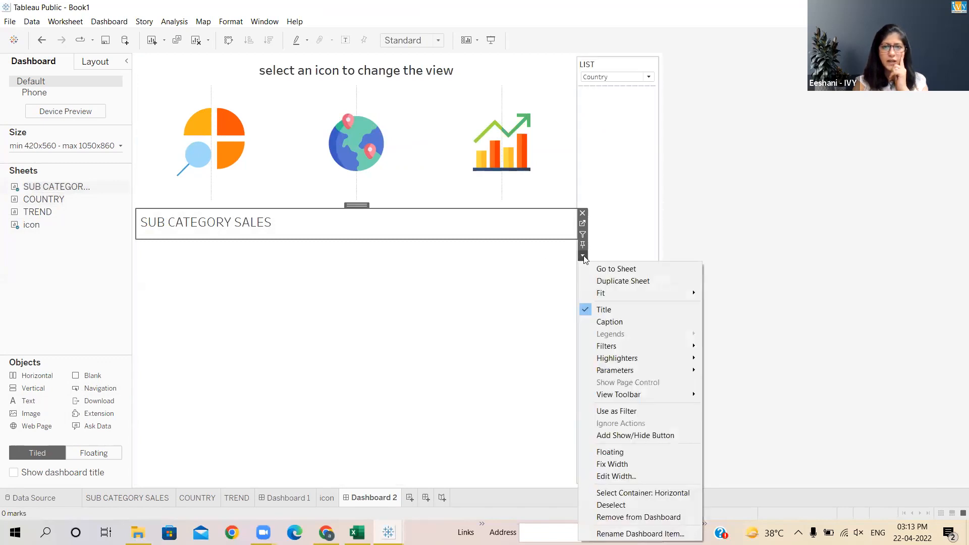
click(608, 309)
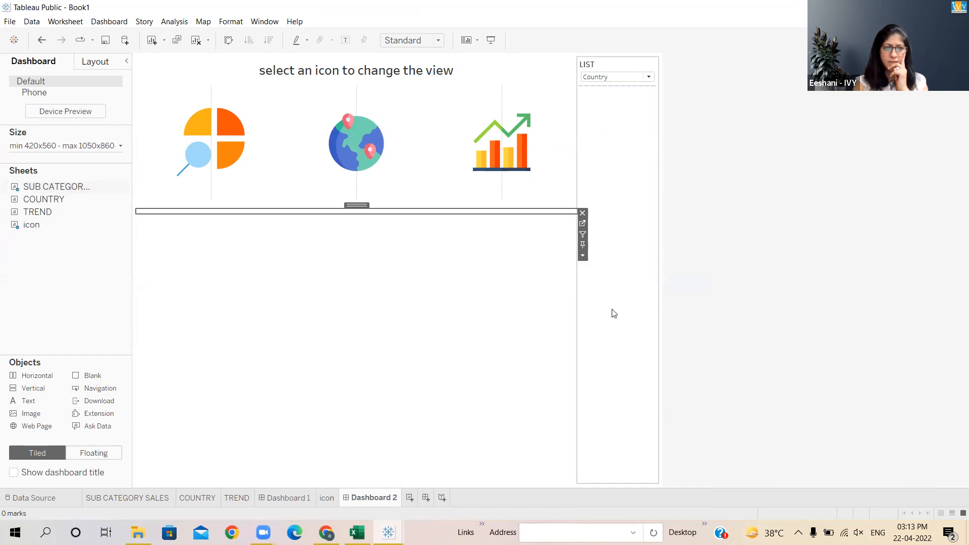
- Remove the LIST parameter control from the dashboard, then undo the removal
click(650, 73)
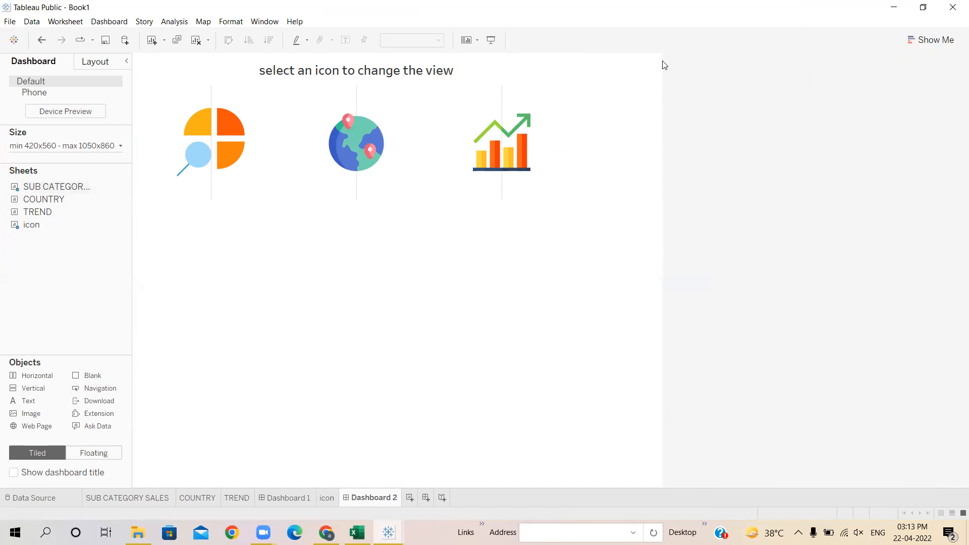
click(663, 62)
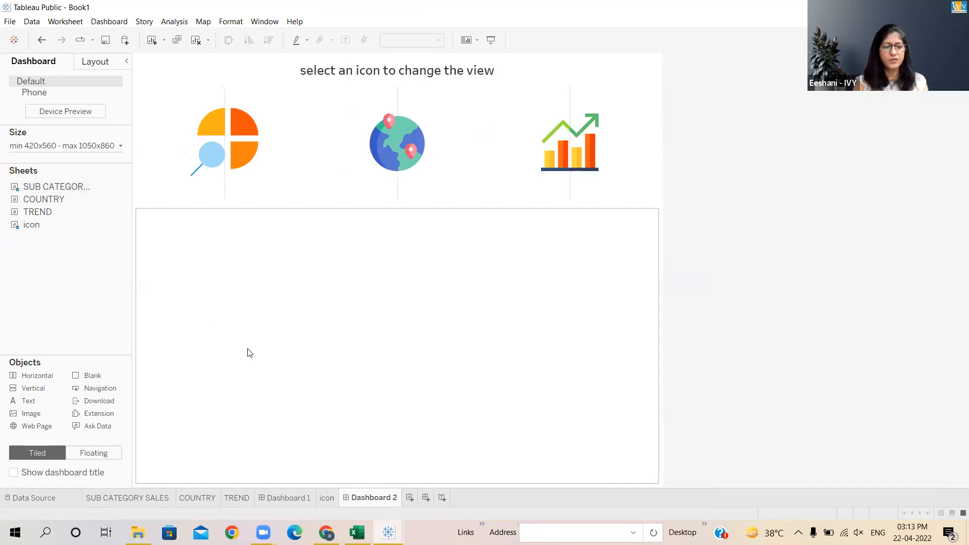
key(ctrl+z)
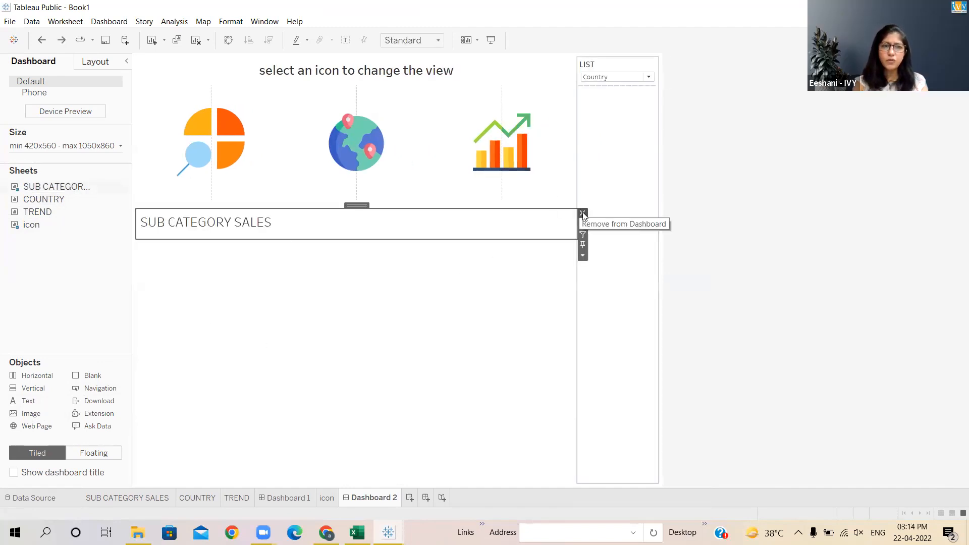
- Remove the SUB CATEGORY SALES sheet from the dashboard
right_click(41, 187)
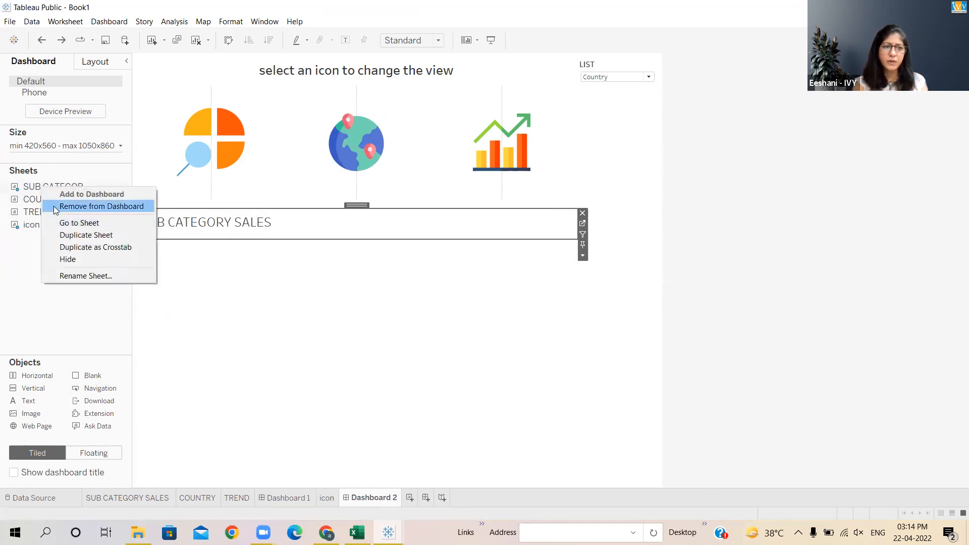
click(101, 206)
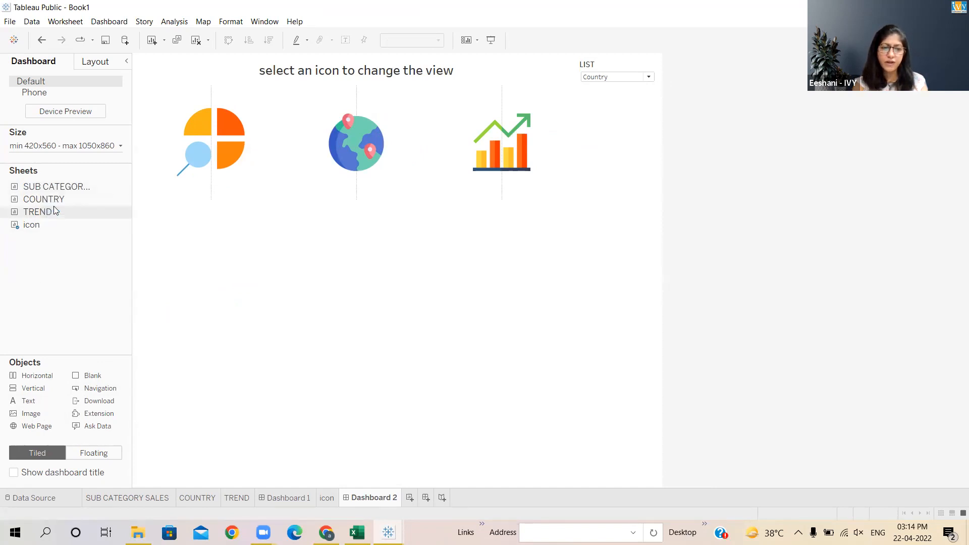
- Place the COUNTRY sheet below the icons on Dashboard 2 and remove the LIST parameter control
click(238, 499)
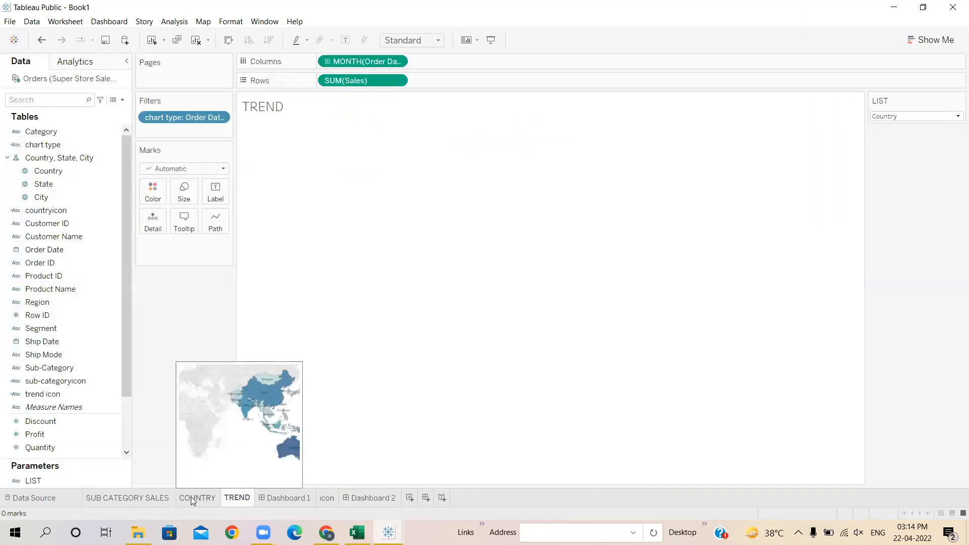
click(191, 498)
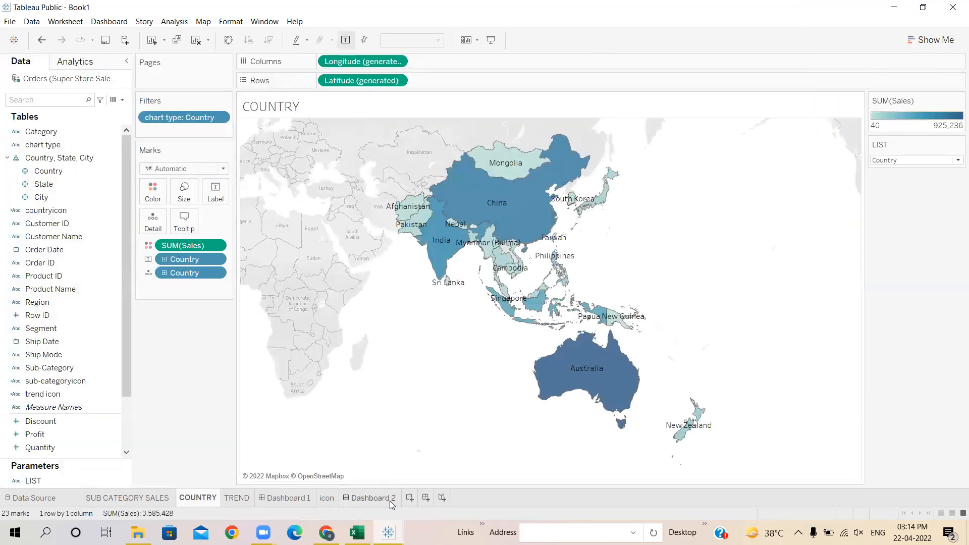
click(385, 499)
mouse_move(61, 199)
mouse_down()
mouse_move(202, 247)
mouse_move(259, 300)
mouse_move(247, 357)
mouse_up()
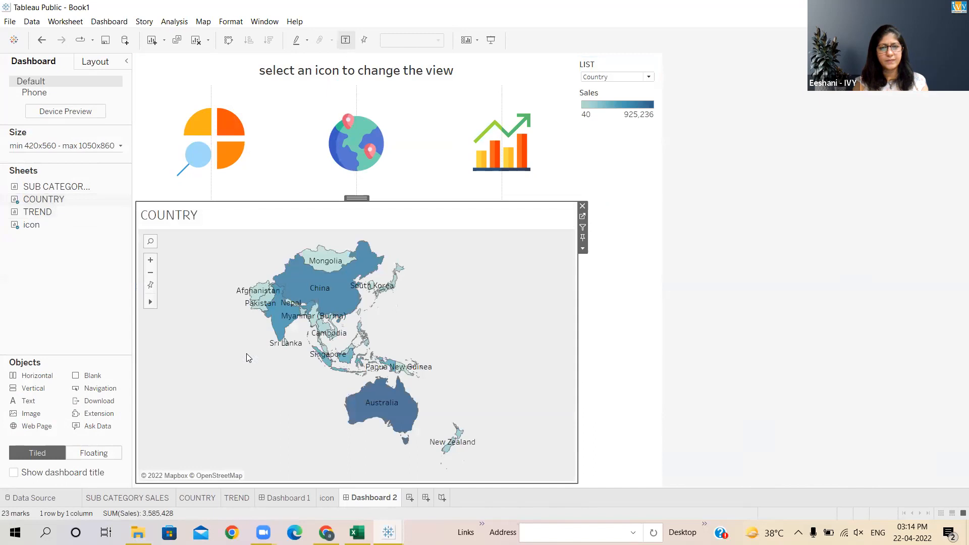
click(651, 69)
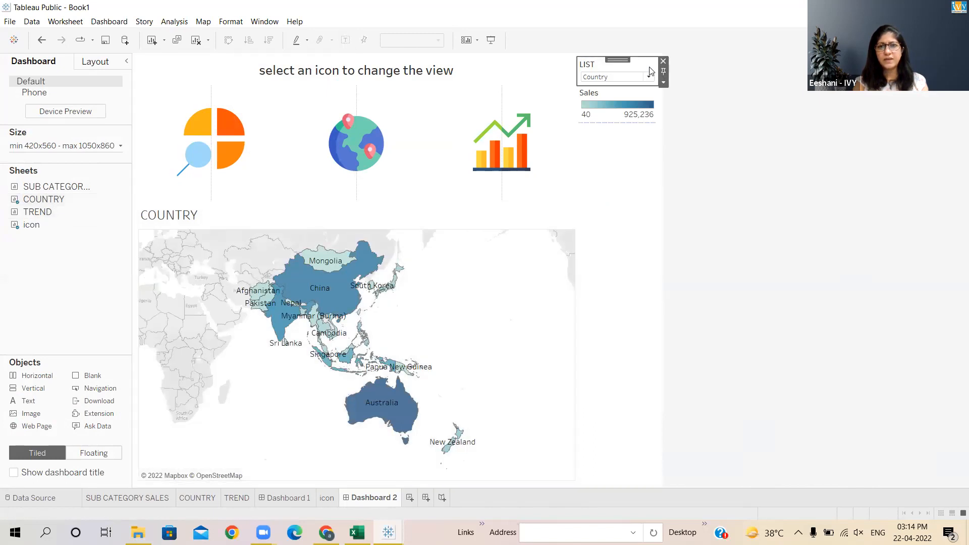
click(663, 62)
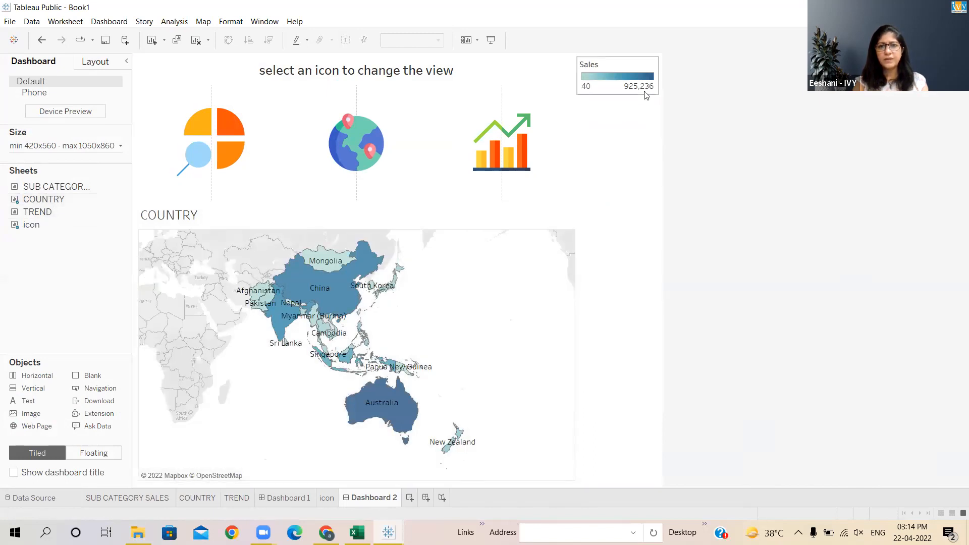
- Remove the Sales colour legend from Dashboard 2
click(636, 66)
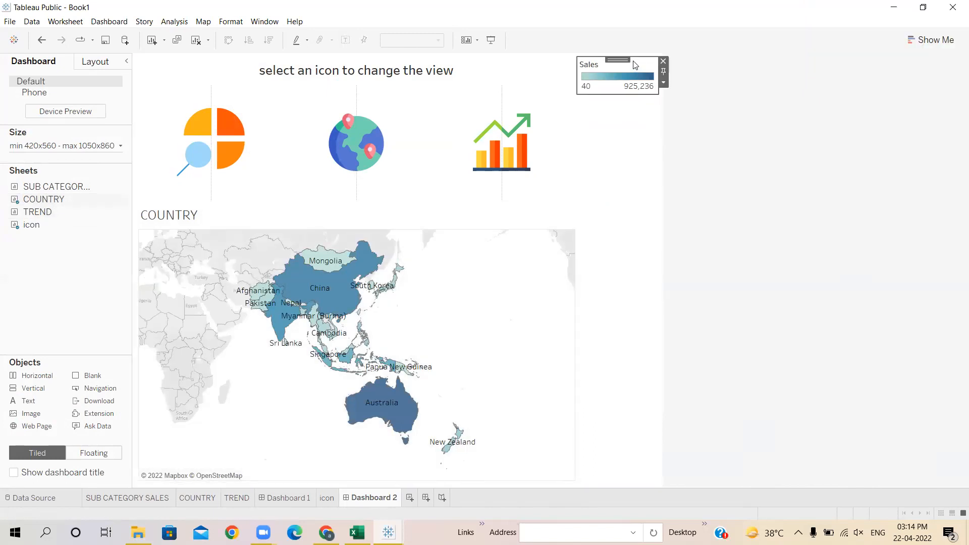
click(663, 61)
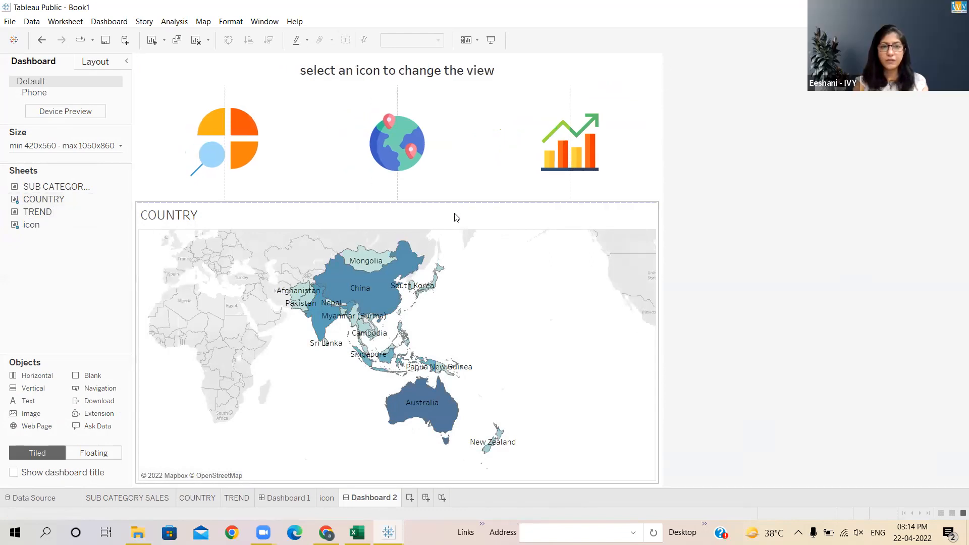
- Hide the title of the COUNTRY map sheet on the dashboard
click(455, 212)
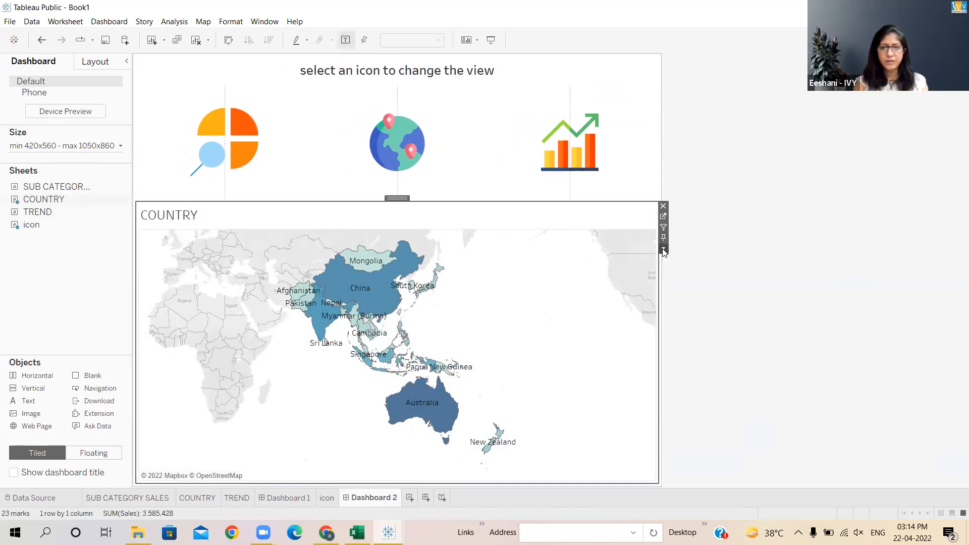
click(665, 250)
click(677, 296)
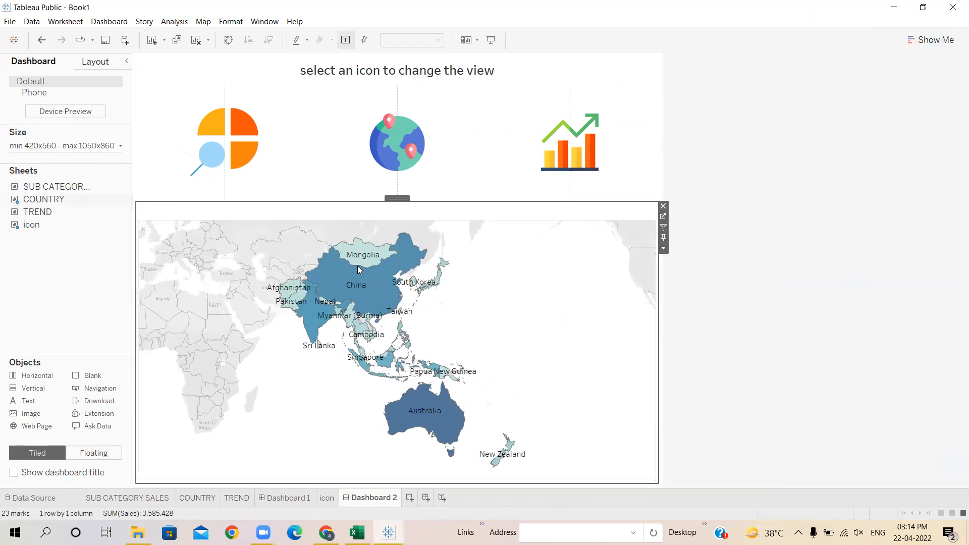
- Try to drag the TREND sheet into the container holding the COUNTRY map
drag(41, 212, 216, 442)
drag(99, 356, 103, 293)
click(337, 256)
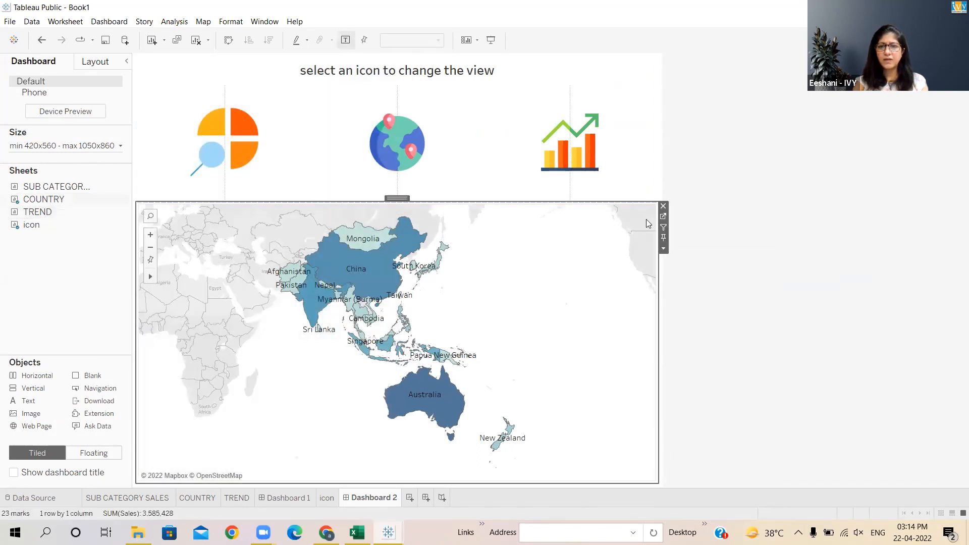
- Remove the COUNTRY sheet and insert a Horizontal container into the empty area below the icons
click(663, 206)
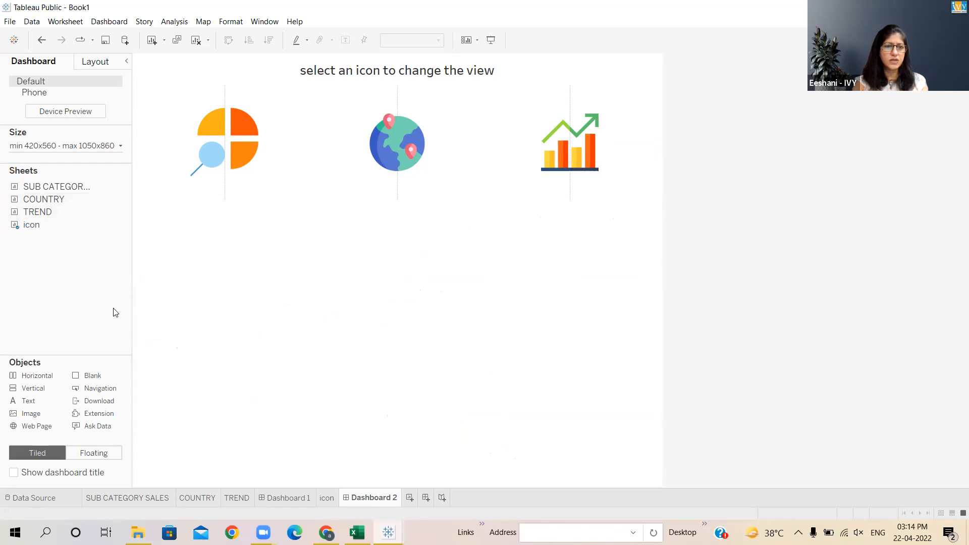
drag(32, 377, 367, 337)
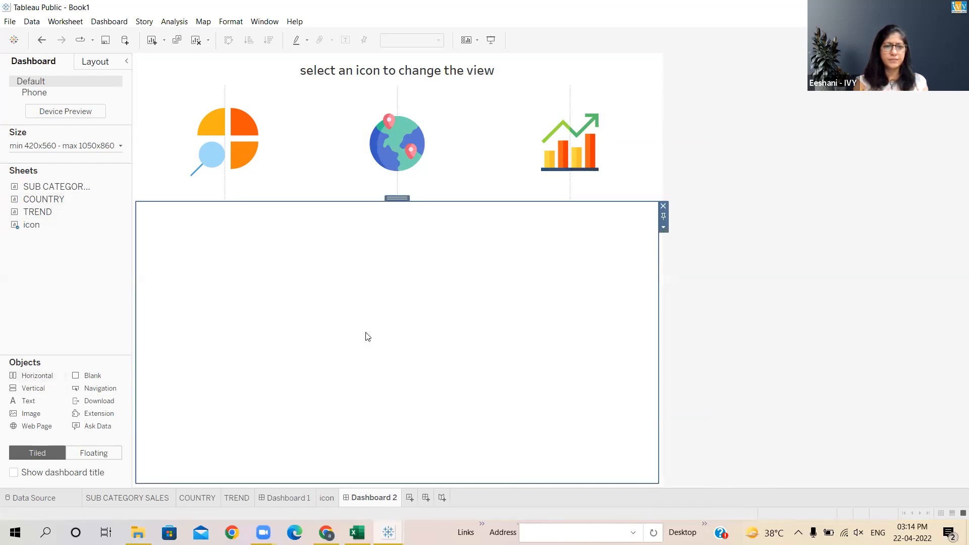
- Place the COUNTRY sheet into the new horizontal container and remove its Sales legend
drag(31, 200, 219, 283)
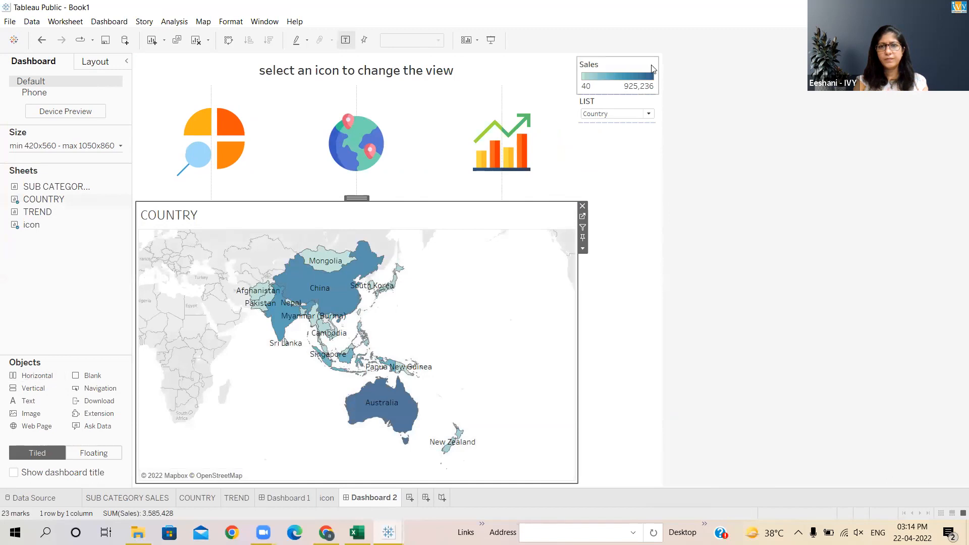
click(652, 69)
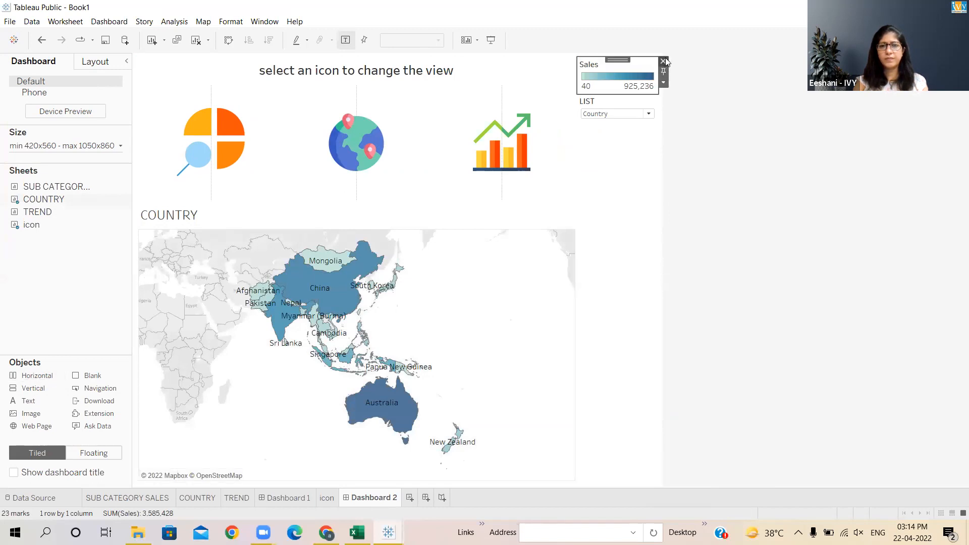
click(663, 62)
click(647, 105)
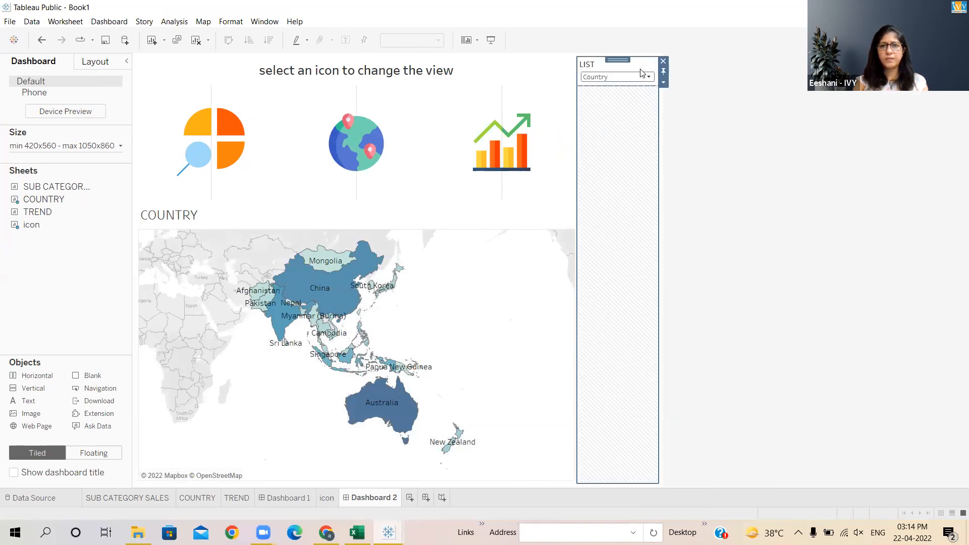
click(664, 62)
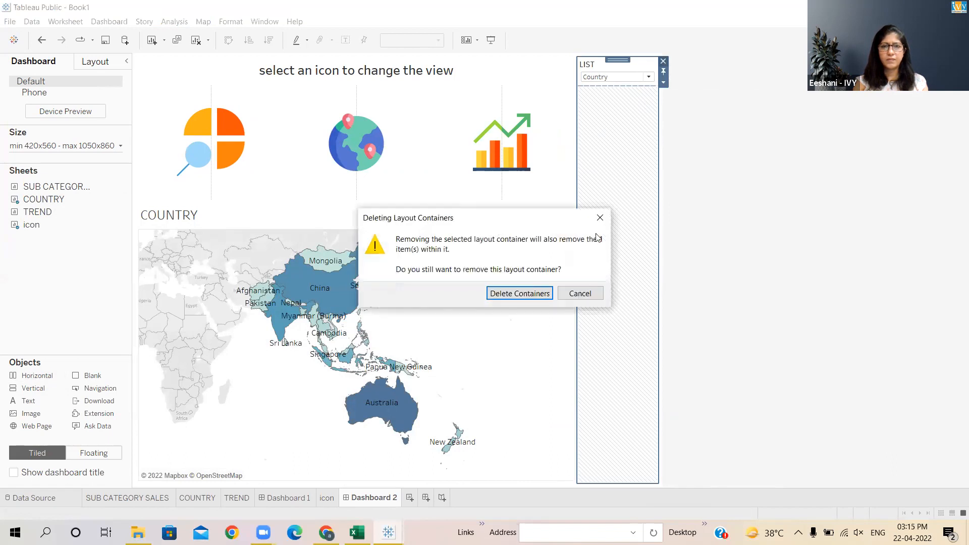
click(574, 294)
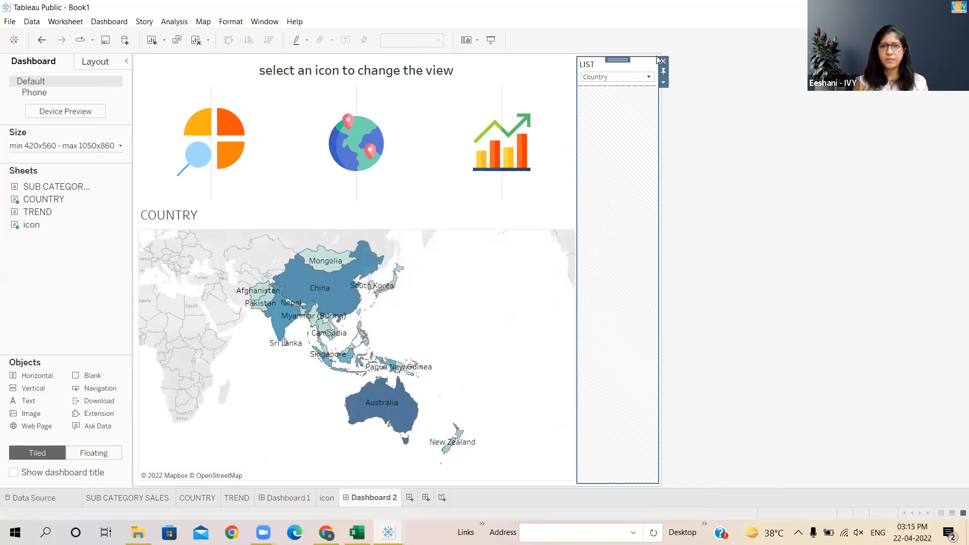
- Remove the LIST parameter control from the dashboard
click(644, 69)
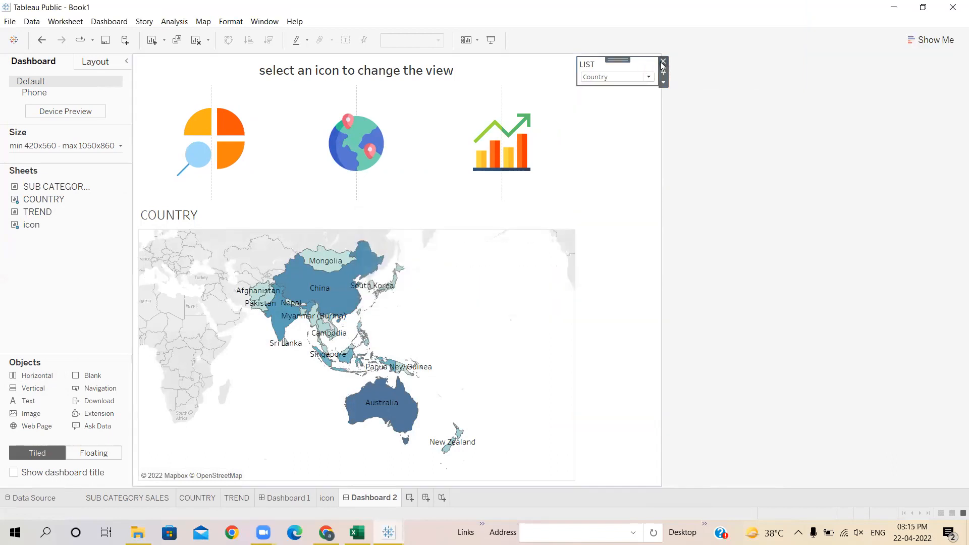
click(663, 61)
- Hide the COUNTRY sheet's title inside the container
click(529, 308)
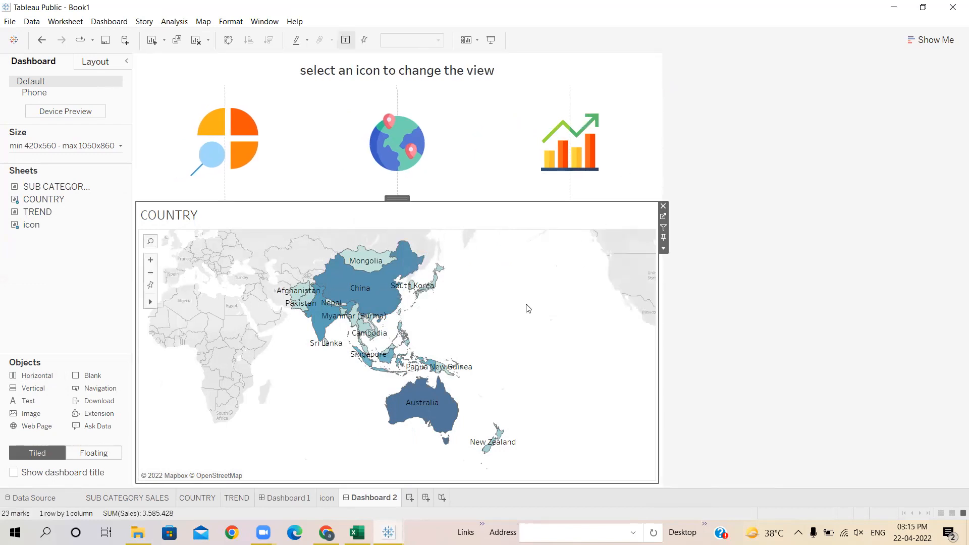
click(664, 251)
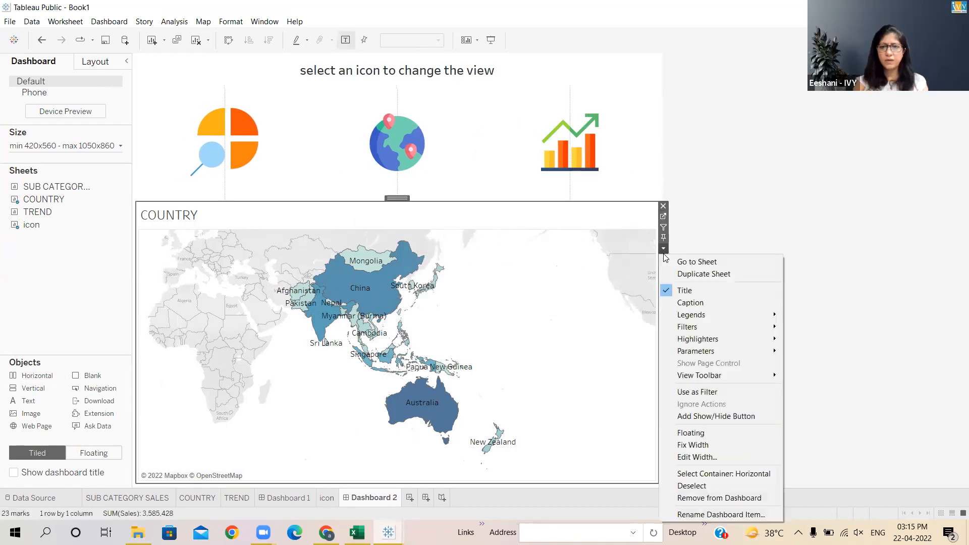
click(677, 295)
mouse_move(39, 211)
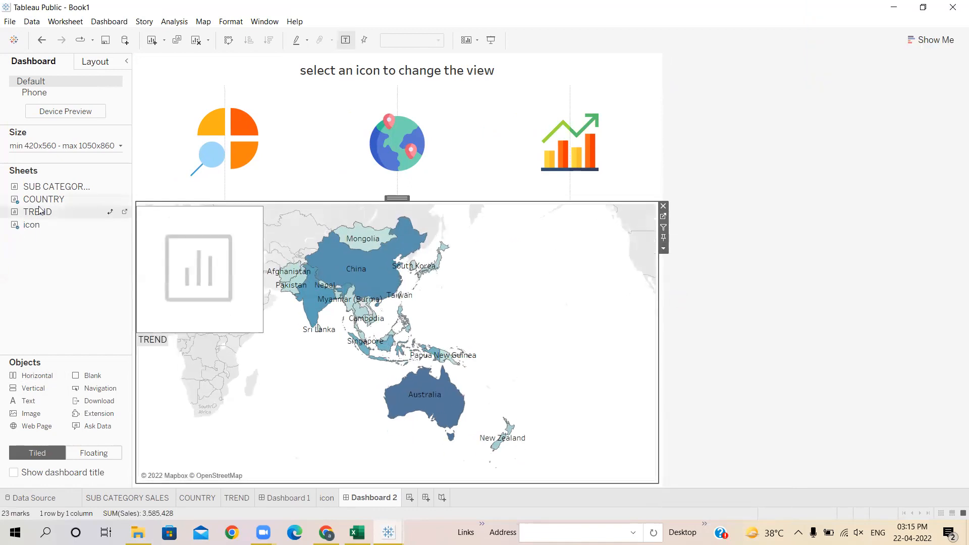